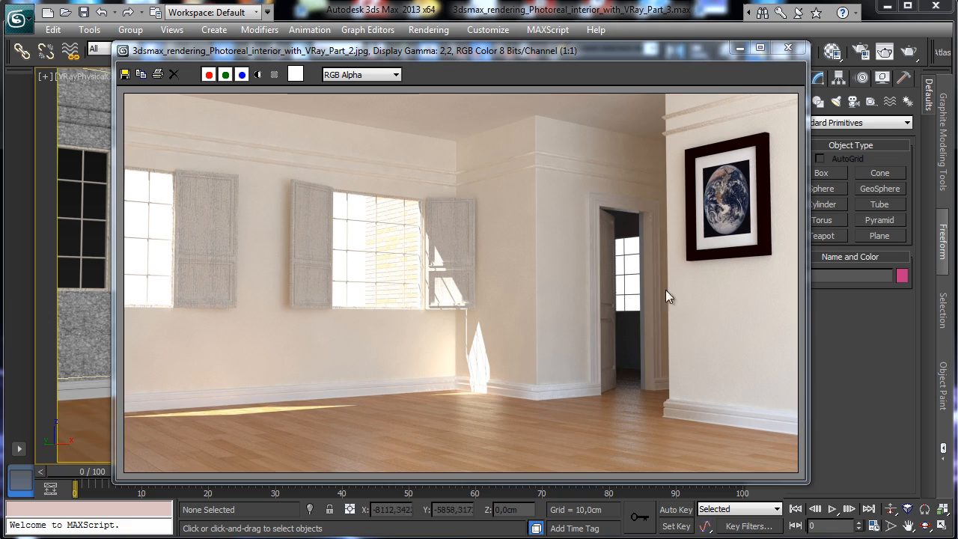
Step: Minimize the reference render and show the four-viewport layout with the whole room plan in the Top view
left_click(737, 50)
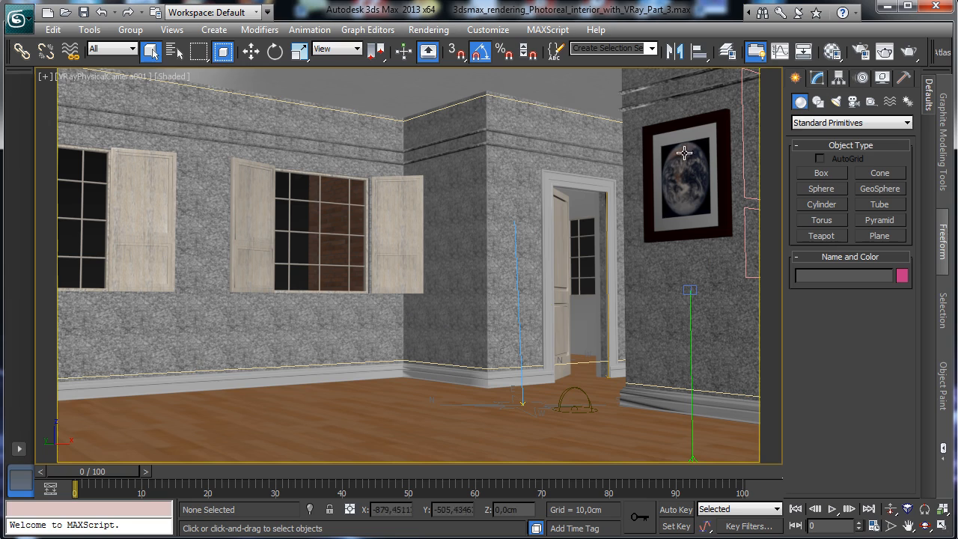
left_click(715, 126)
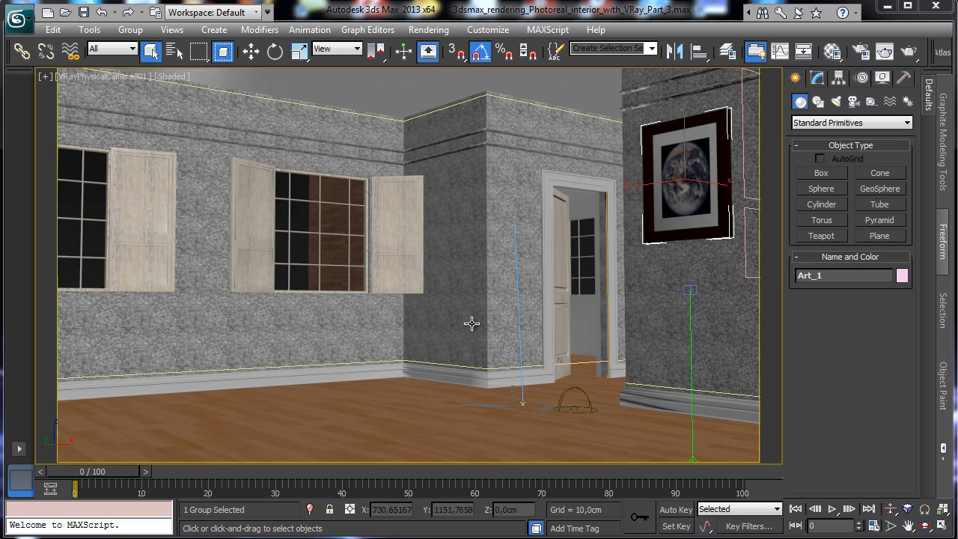
left_click(941, 525)
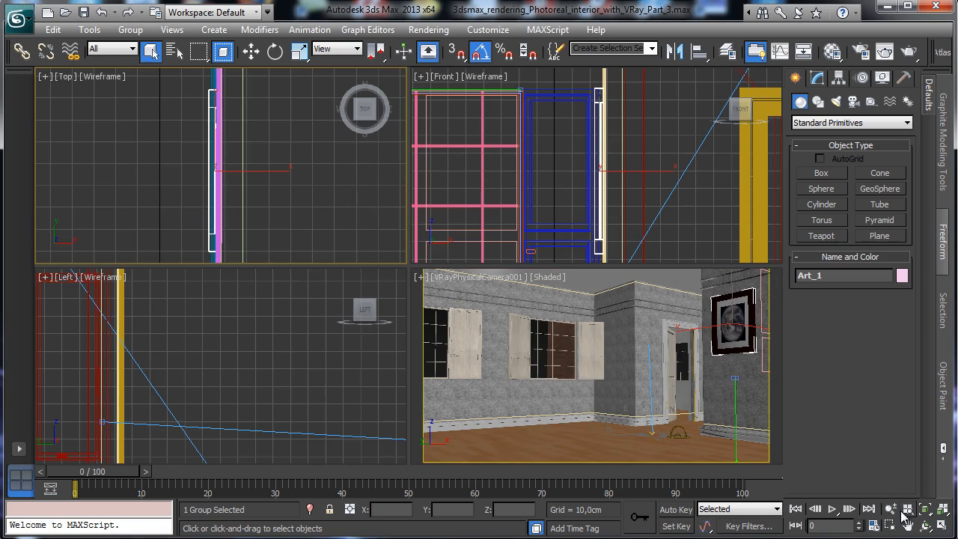
left_click(889, 510)
left_click_drag(288, 186, 295, 331)
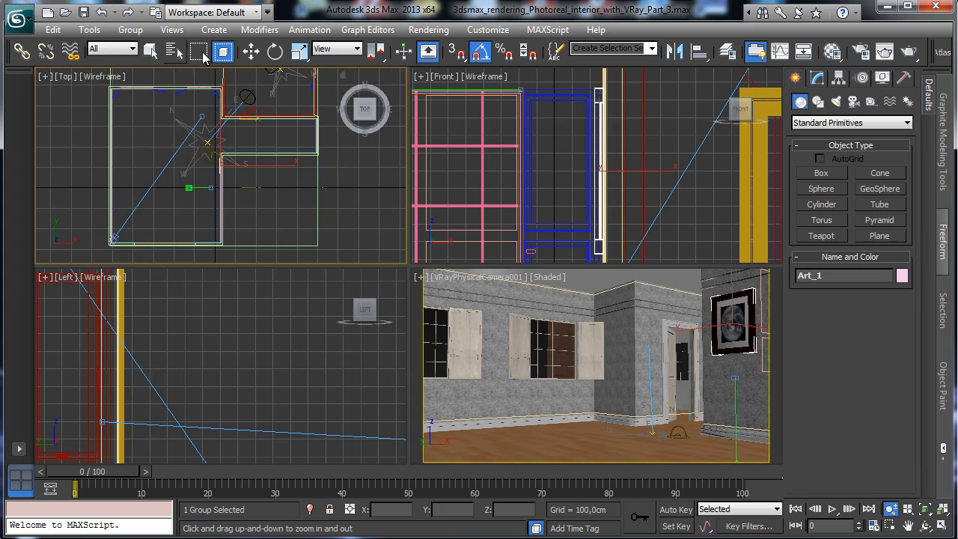
Step: Select the room's VRay physical camera and widen its film gate to about 48.6 mm
left_click(150, 50)
left_click(114, 239)
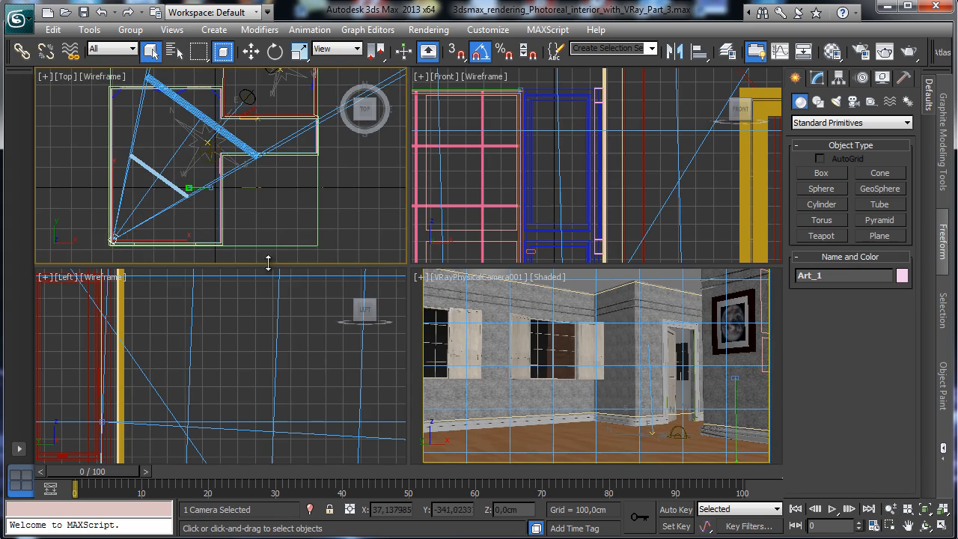
right_click(581, 327)
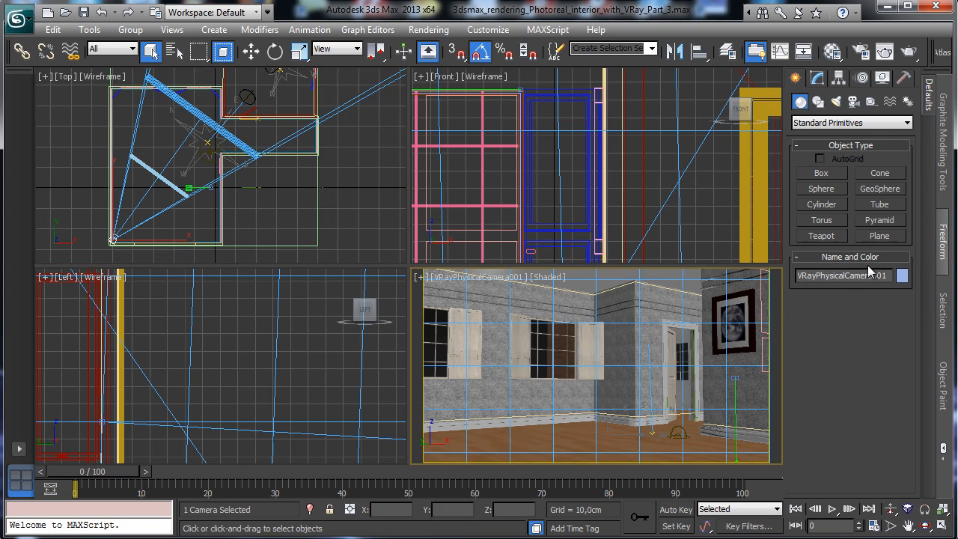
right_click(705, 312)
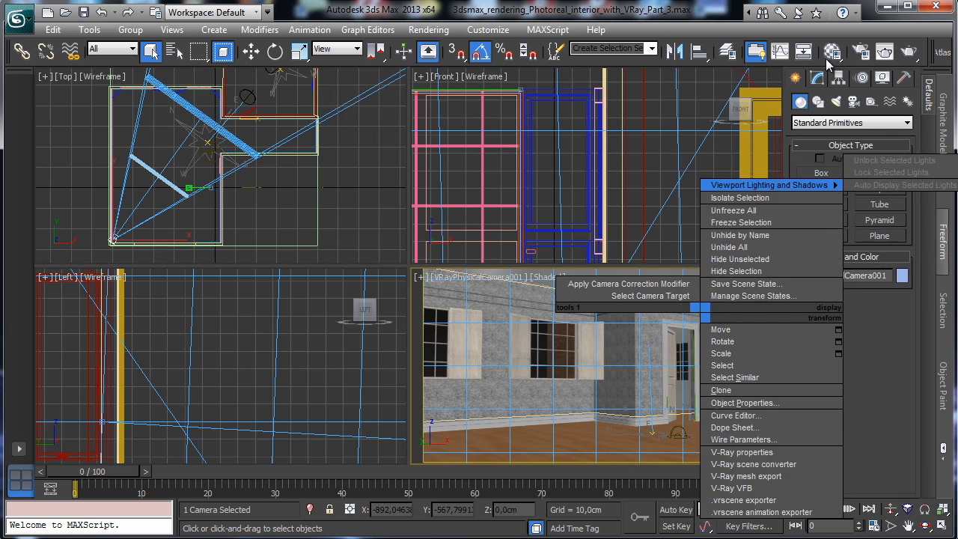
left_click(817, 79)
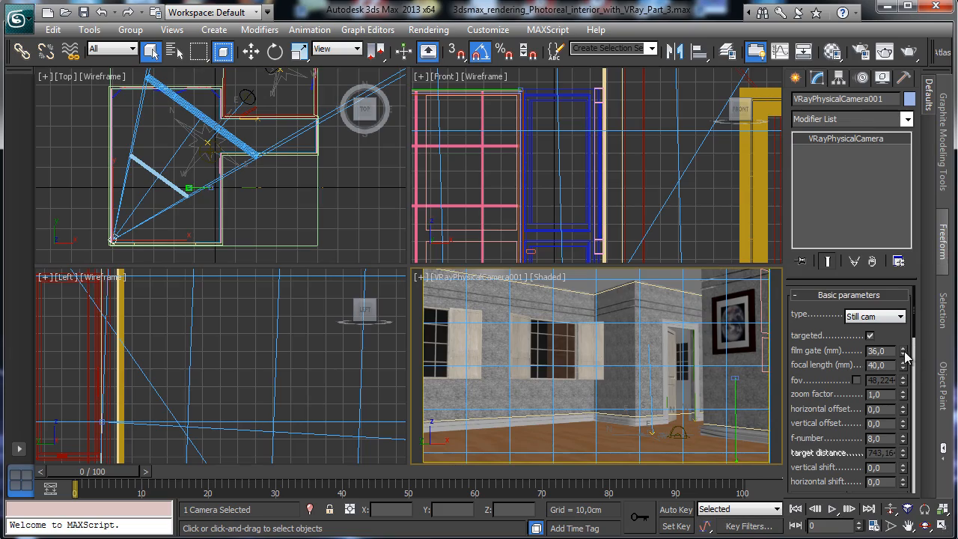
left_click_drag(900, 357, 906, 323)
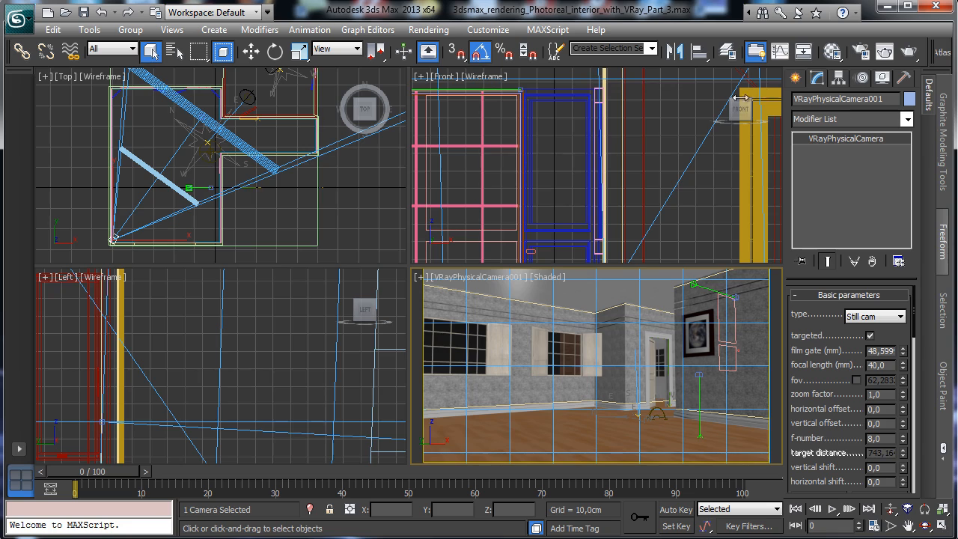
Step: Create a flat box about 317 by 244 cm on the room floor and shift it slightly in negative X
left_click(795, 78)
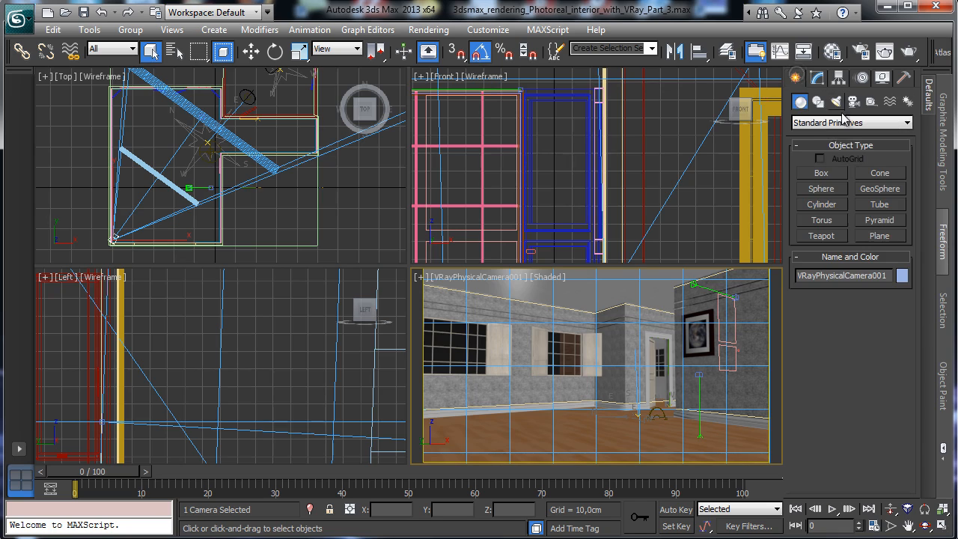
left_click(880, 237)
left_click(841, 174)
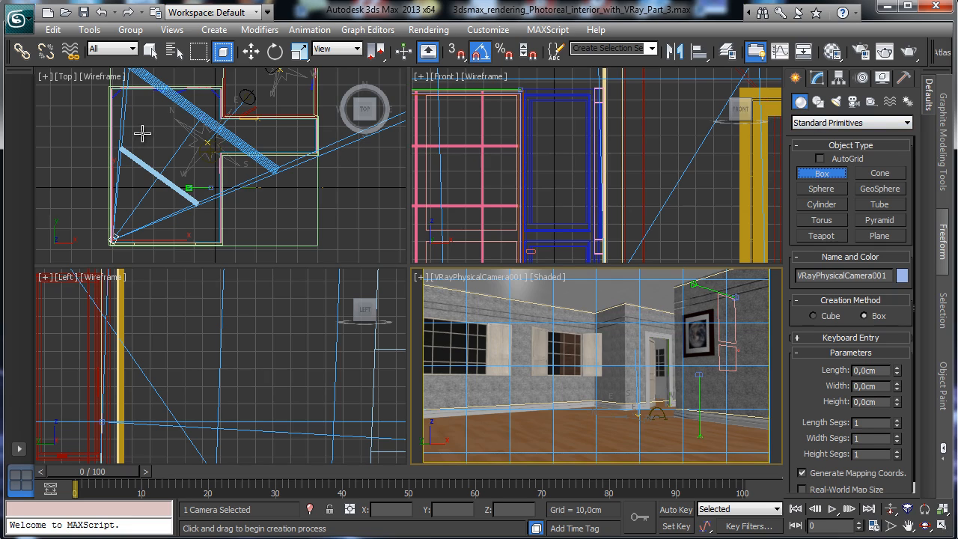
left_click_drag(143, 133, 197, 196)
left_click(196, 196)
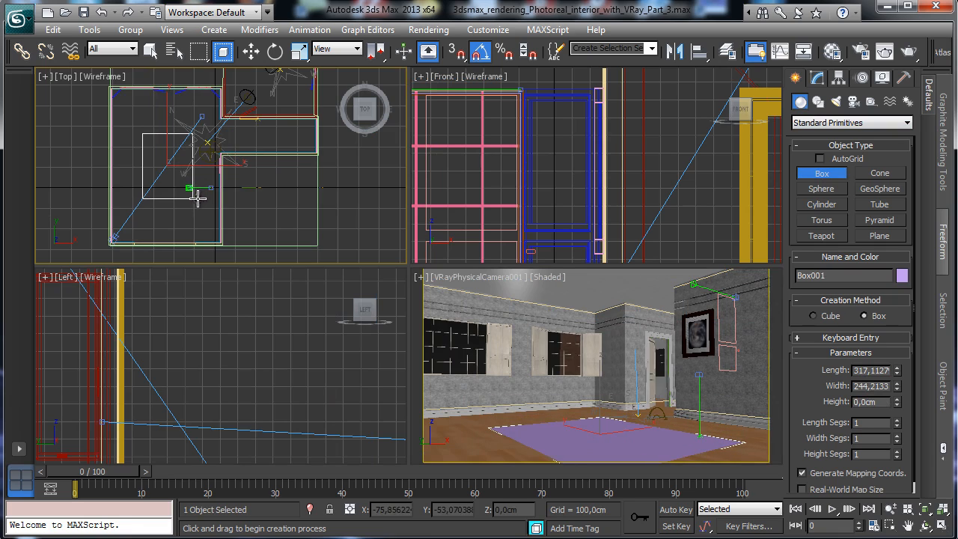
left_click(251, 51)
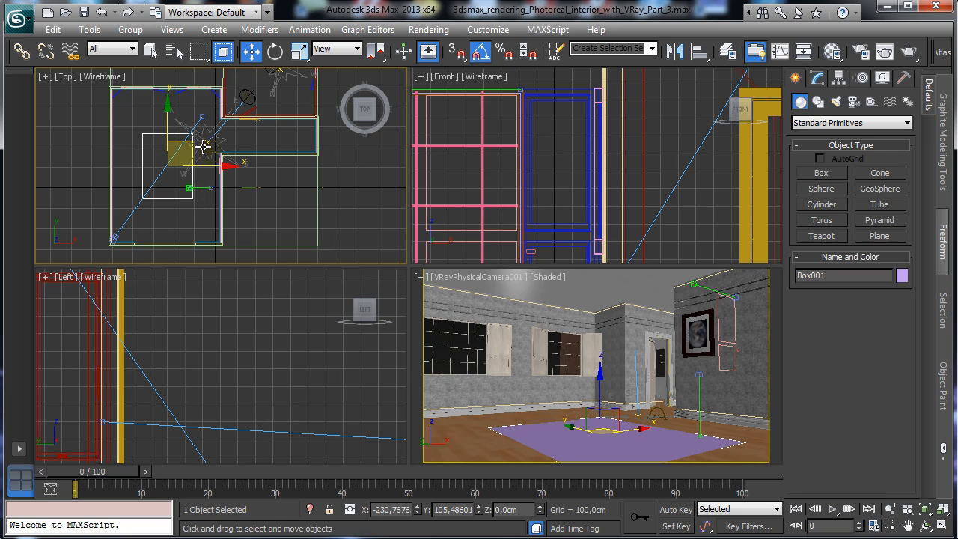
left_click_drag(189, 143, 185, 144)
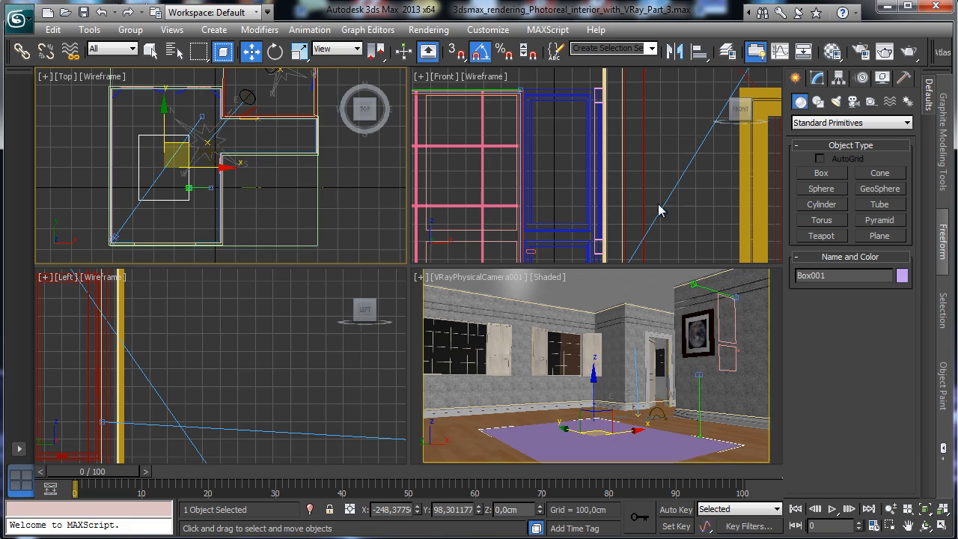
Step: Set the floor box's height to about 0.27 cm and rename it Carpet
left_click(816, 80)
middle_click(565, 317)
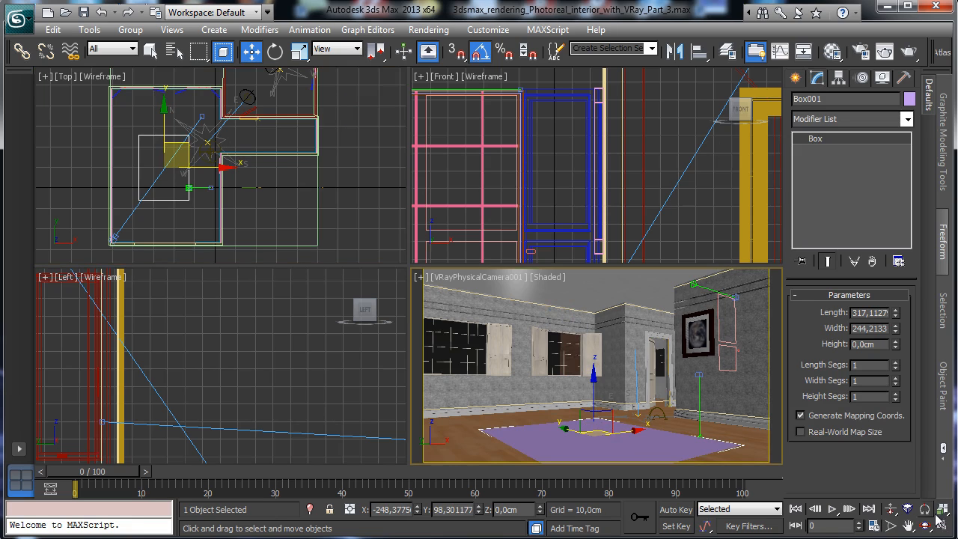
left_click(941, 527)
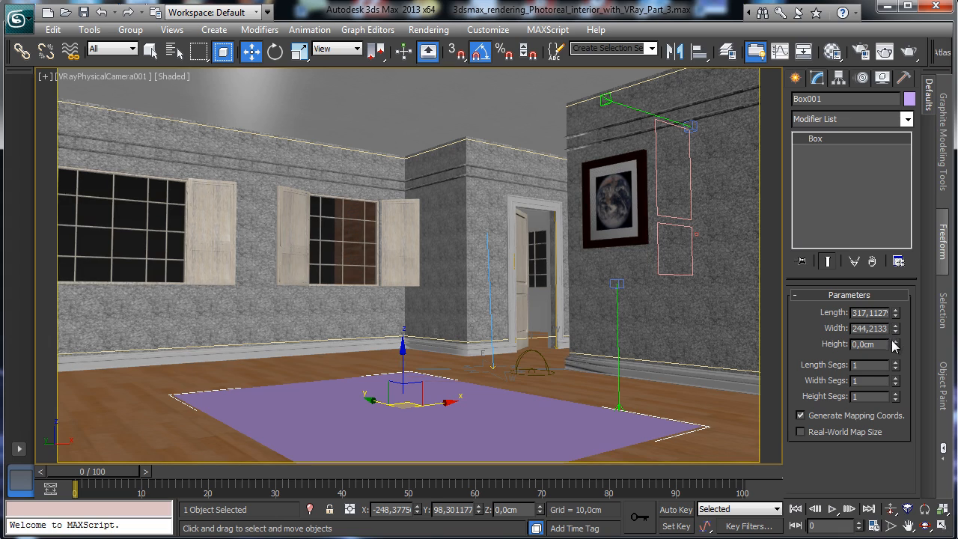
left_click_drag(895, 344, 900, 322)
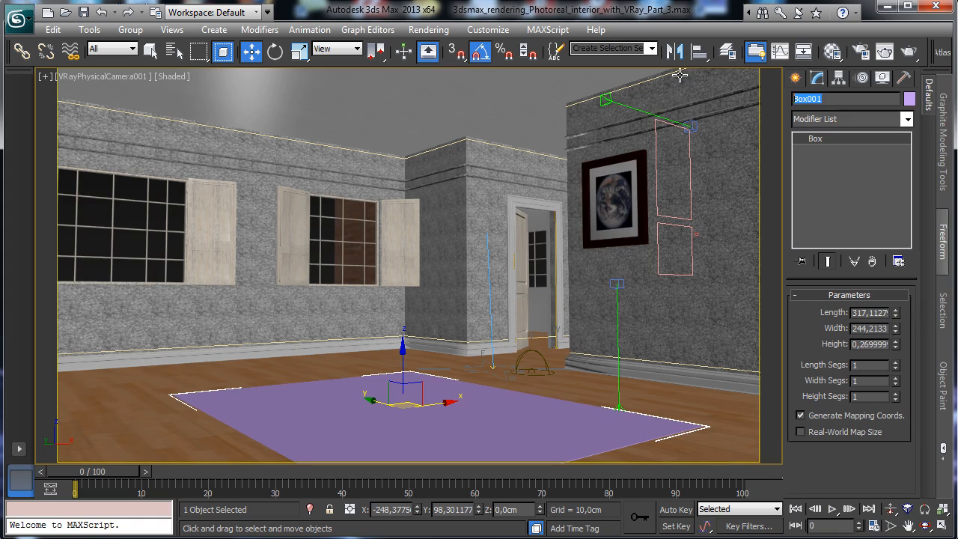
type("a")
type("Ca")
Step: Reset the Material Editor slots and name the first material Carpet
left_click(832, 50)
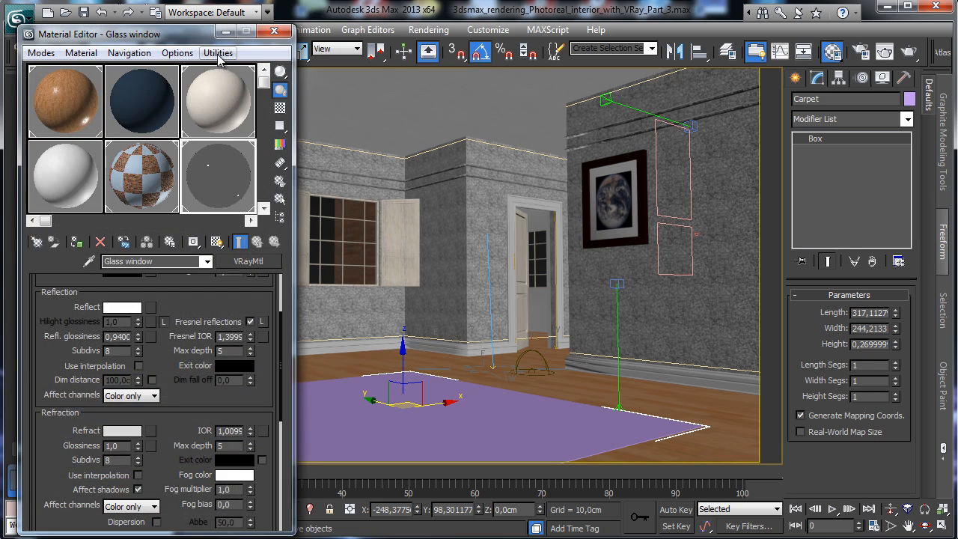
left_click(219, 54)
left_click(255, 142)
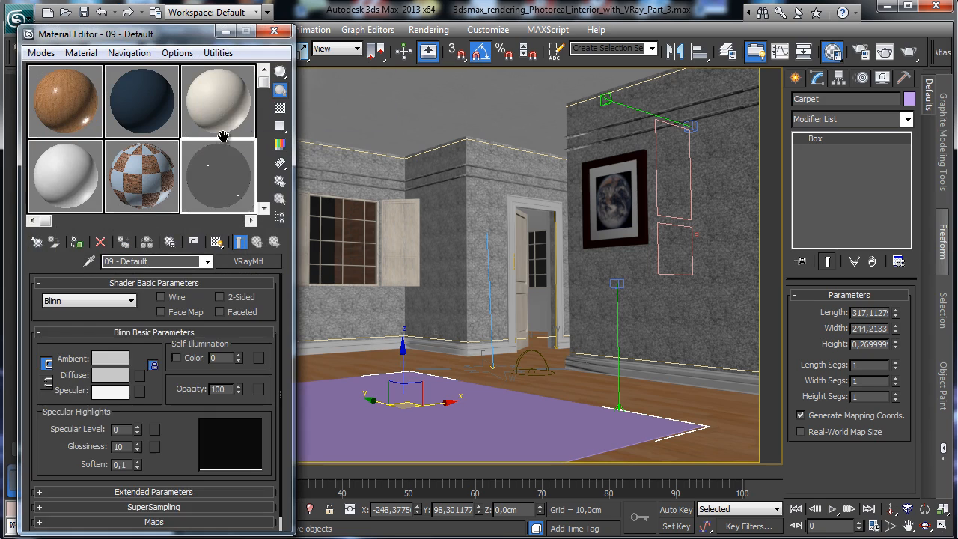
left_click(154, 261)
type("Carpet")
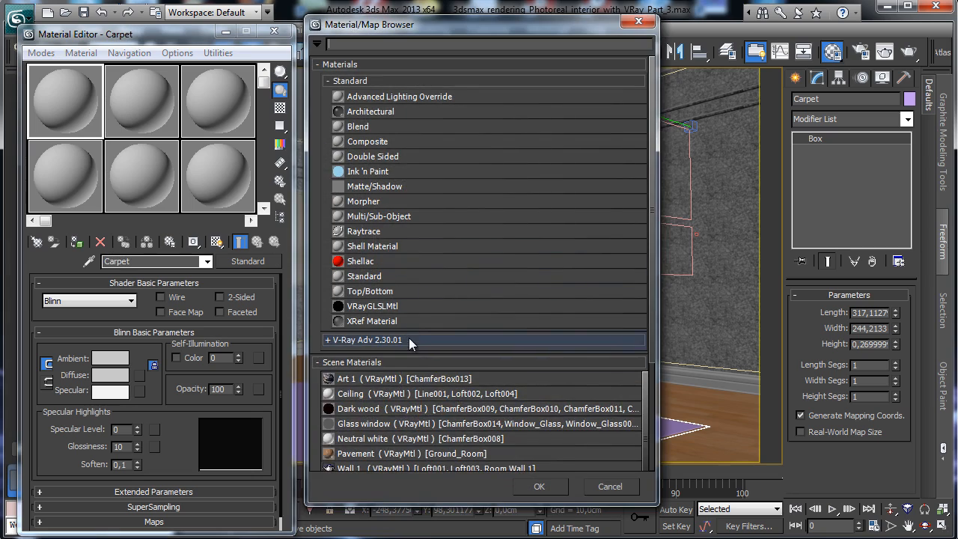
Step: Change the Carpet material's type to VRayMtl and assign it to the carpet box
left_click(408, 339)
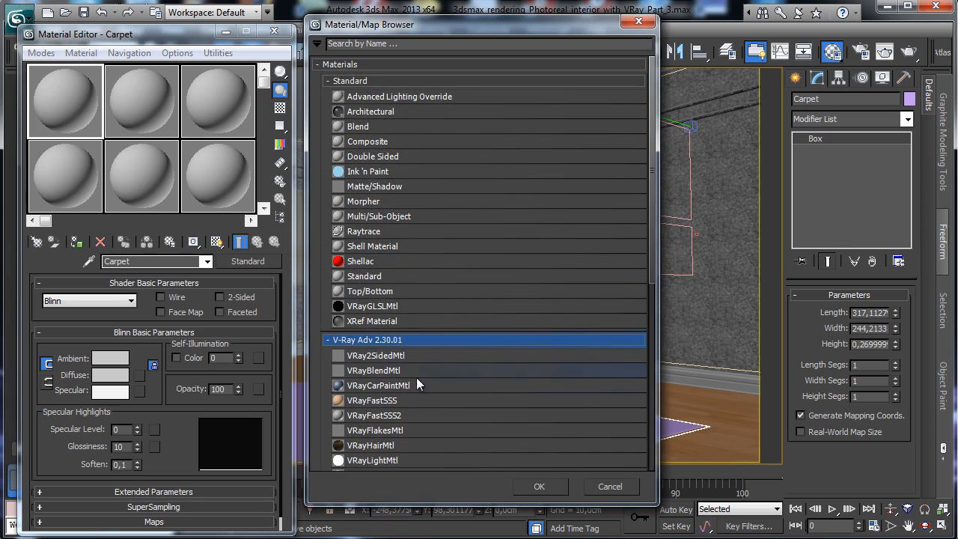
left_click_drag(648, 279, 646, 300)
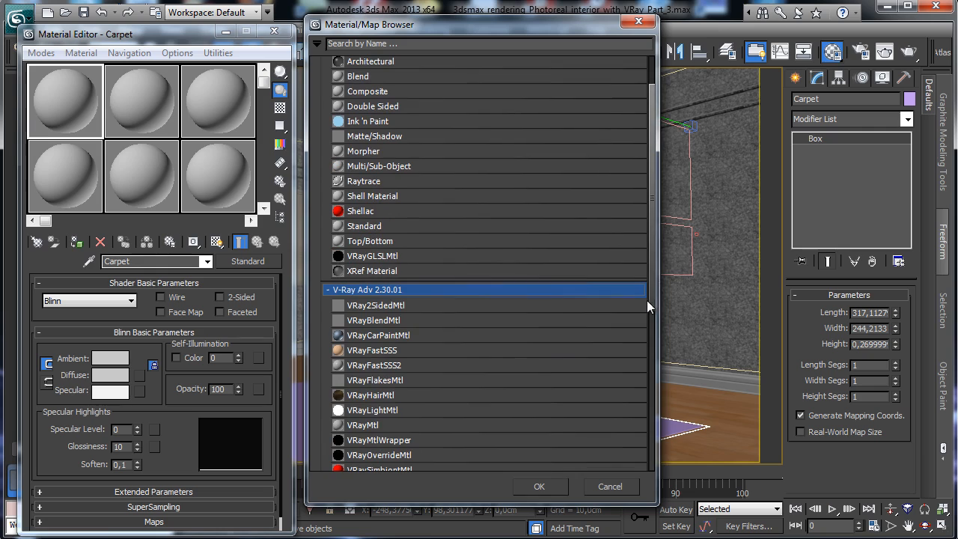
double_click(367, 426)
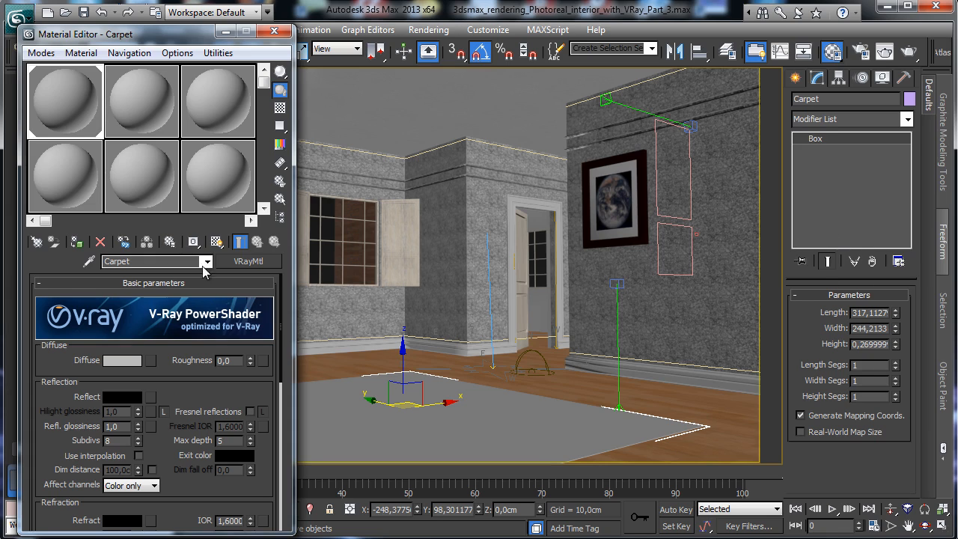
Step: Add a Bitmap map to the Carpet material's diffuse channel
left_click_drag(171, 32, 164, 16)
left_click(142, 345)
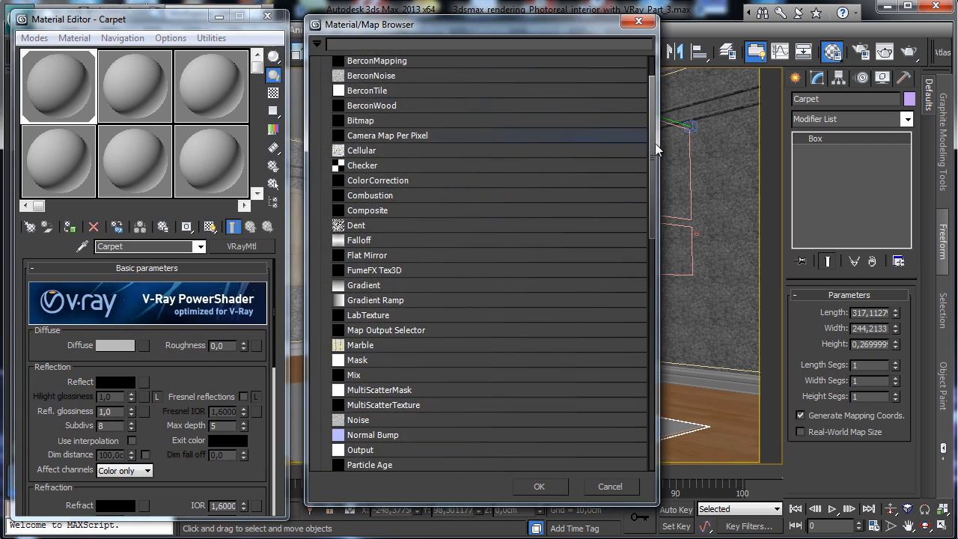
left_click_drag(652, 153, 656, 101)
double_click(385, 171)
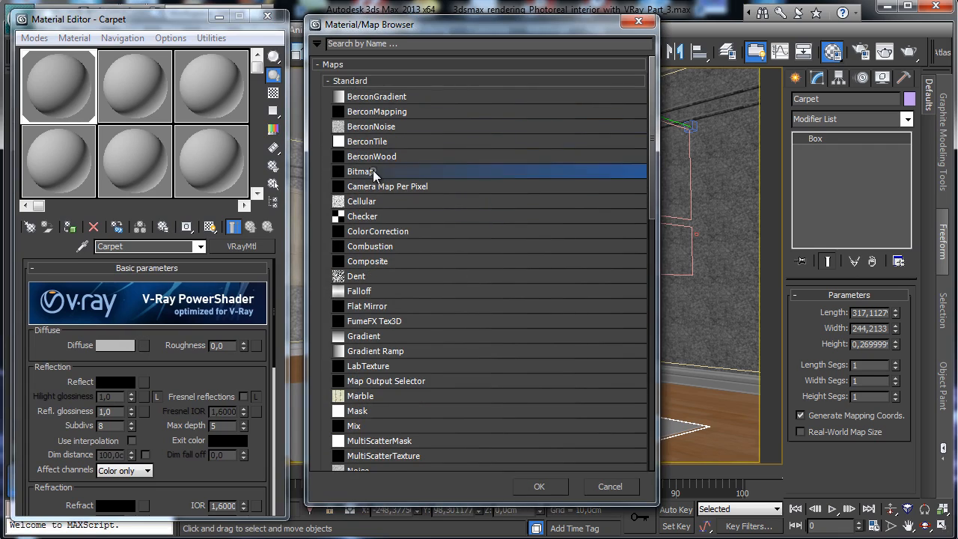
Step: Load Furnishings.Fabrics.Stripes.6.jpg from E:\Maps\ArchMat as the diffuse bitmap and display it on the carpet in the viewport
left_click(238, 97)
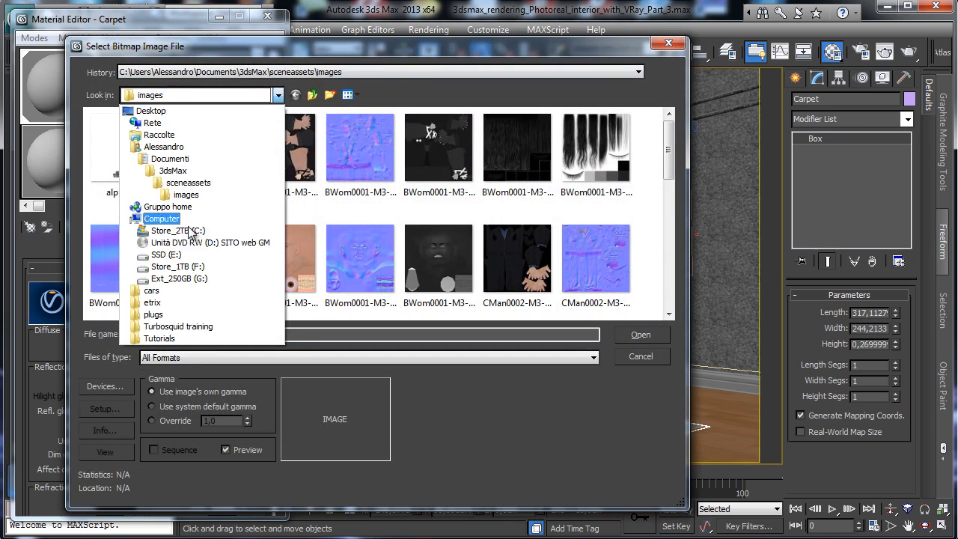
left_click(161, 258)
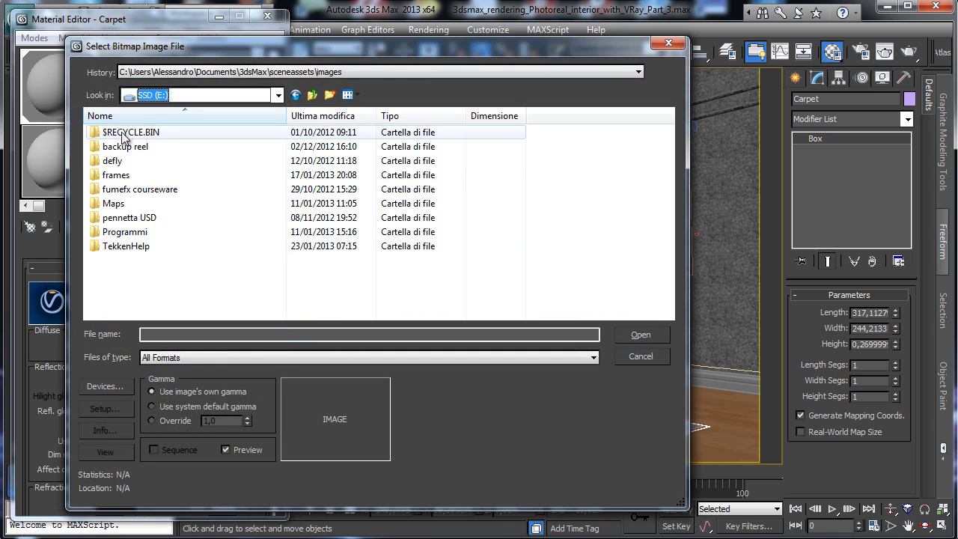
double_click(120, 204)
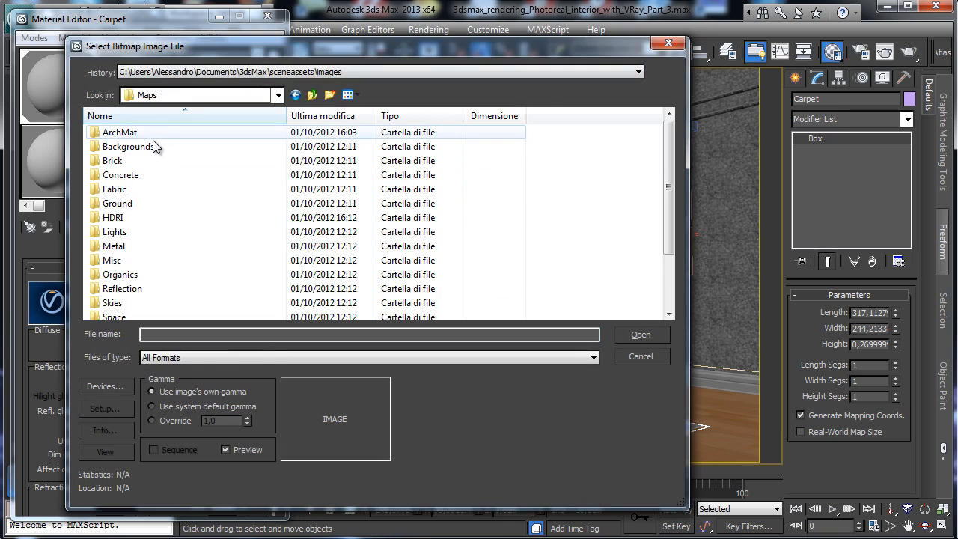
double_click(148, 135)
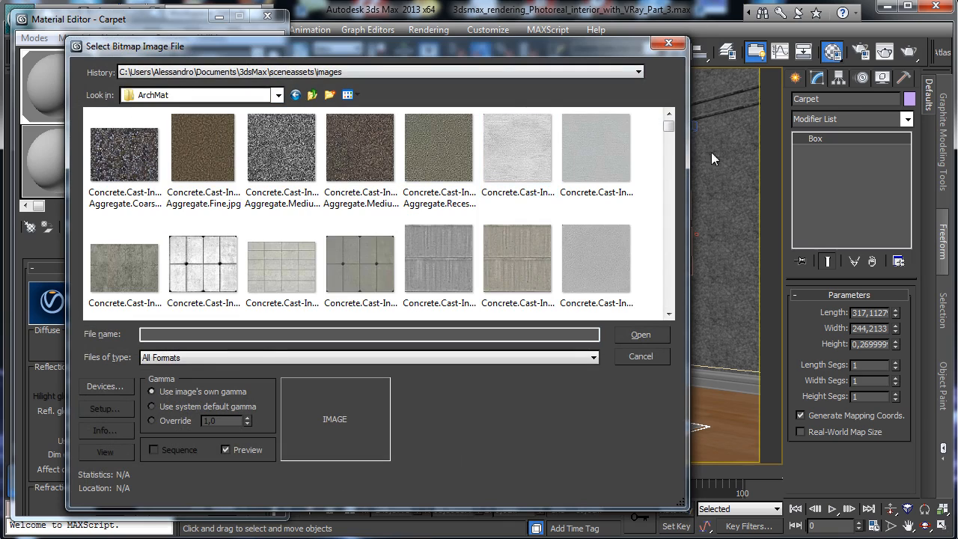
left_click_drag(669, 128, 669, 204)
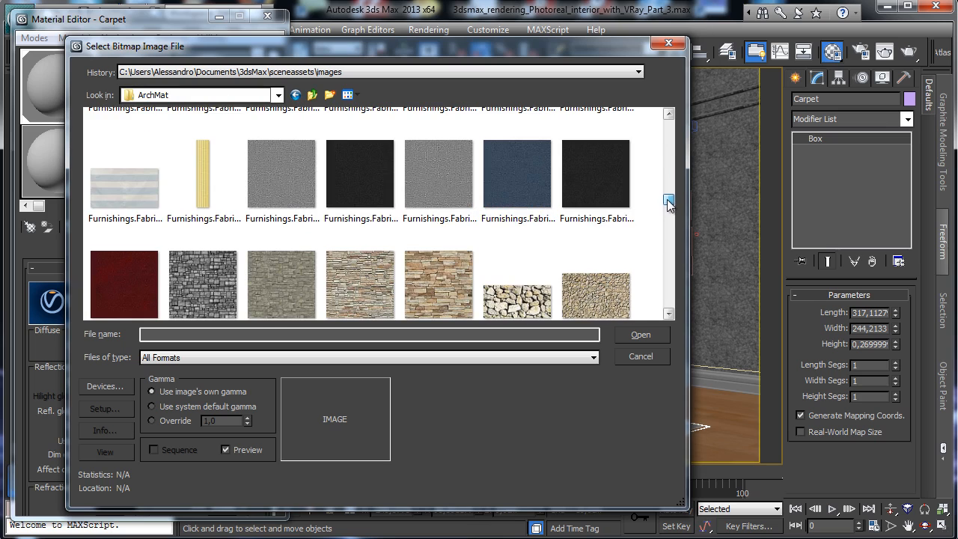
left_click(131, 190)
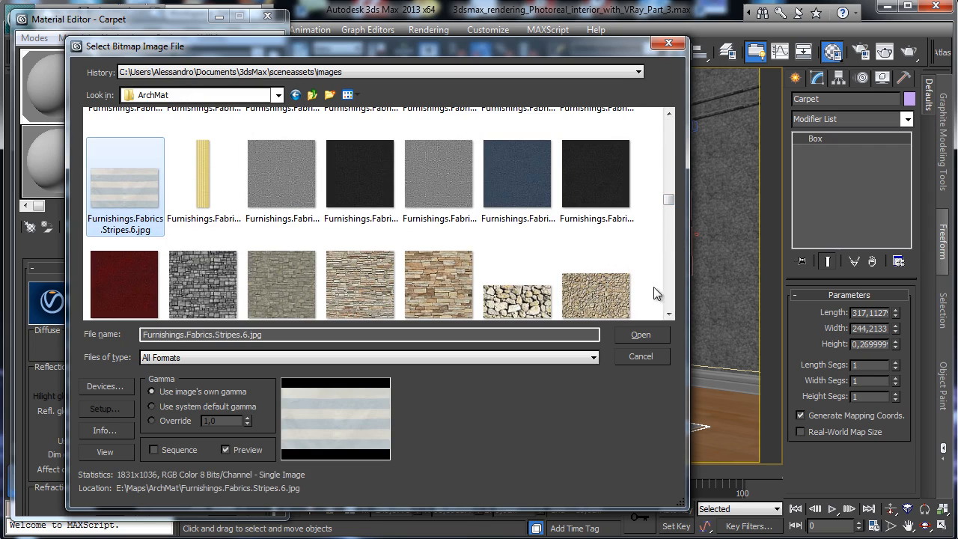
left_click(661, 335)
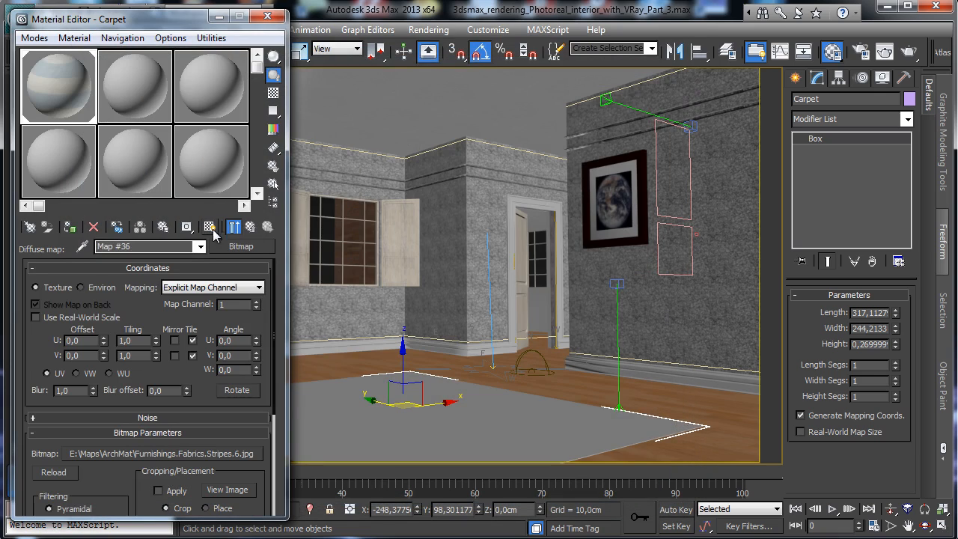
left_click(211, 228)
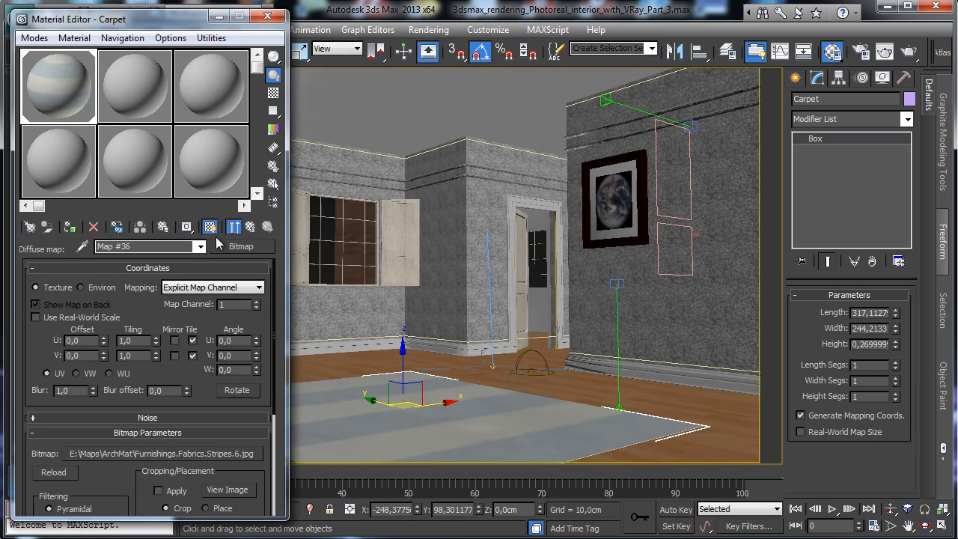
Step: Set the stripe map's W angle to 90 and its blur to 0.01
left_click(237, 372)
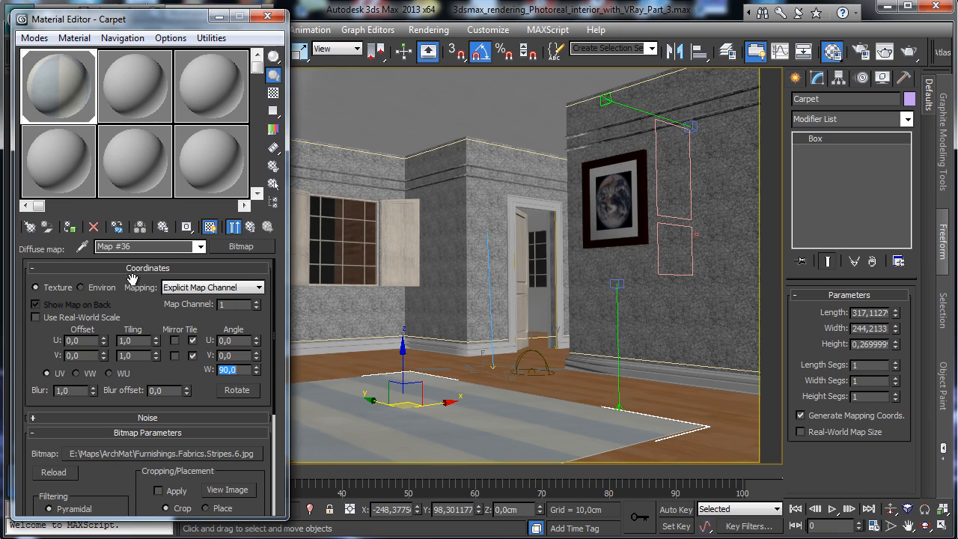
left_click_drag(82, 460, 156, 408)
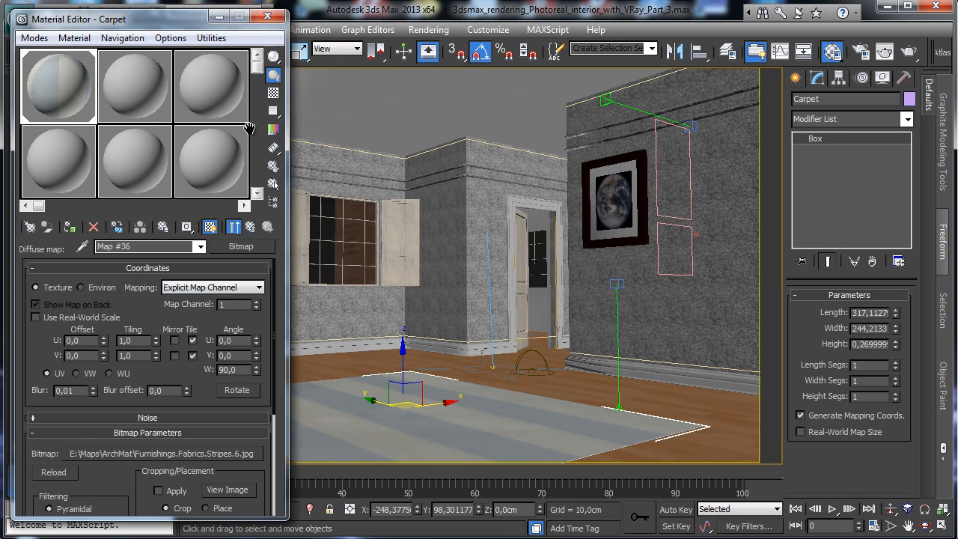
Step: Give the Carpet material a grey reflection colour and 0.7 reflection glossiness, and enable the checkered background in its preview
left_click(235, 227)
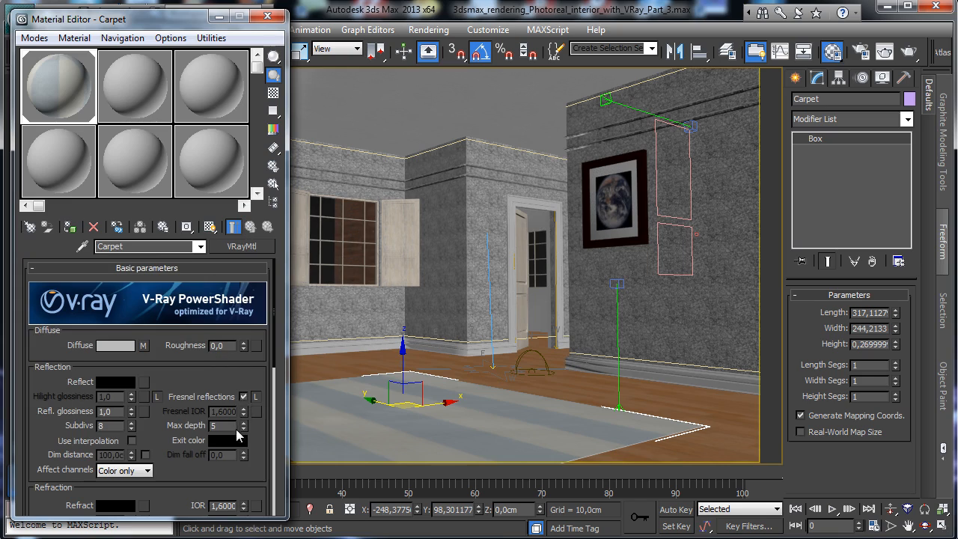
left_click_drag(212, 375, 197, 355)
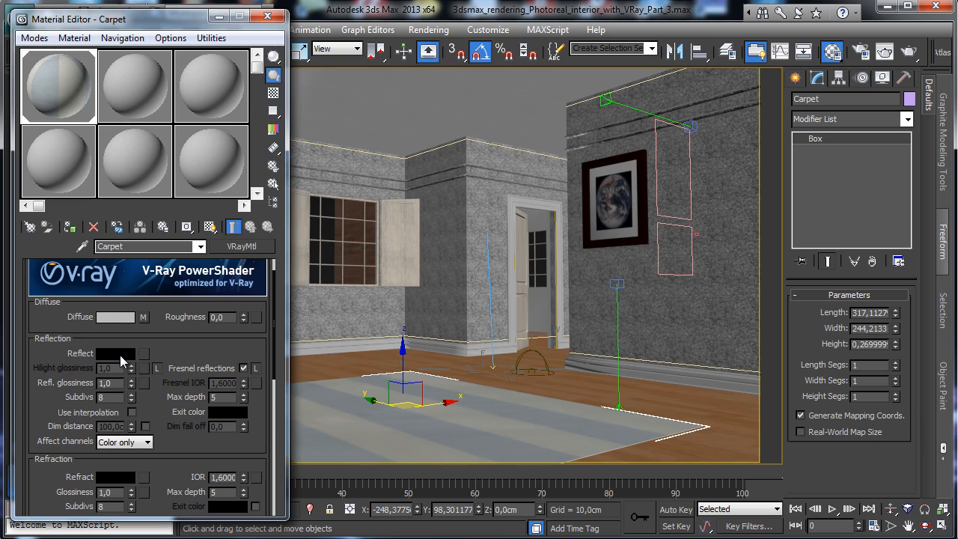
left_click(118, 354)
left_click_drag(379, 75, 380, 84)
left_click(492, 196)
left_click_drag(131, 384, 133, 397)
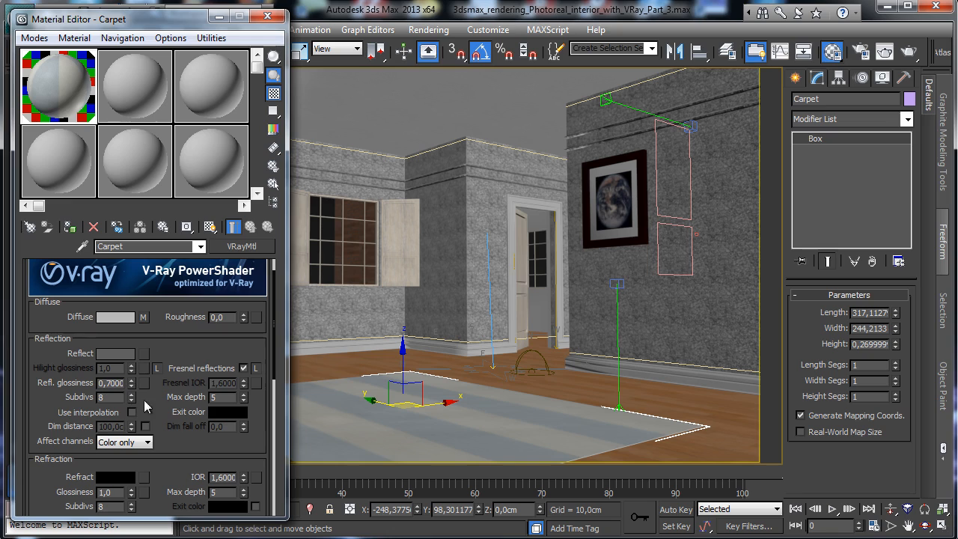
Step: Set the Carpet material's BRDF anisotropy to 0.3
scroll(168, 397, "down", 5)
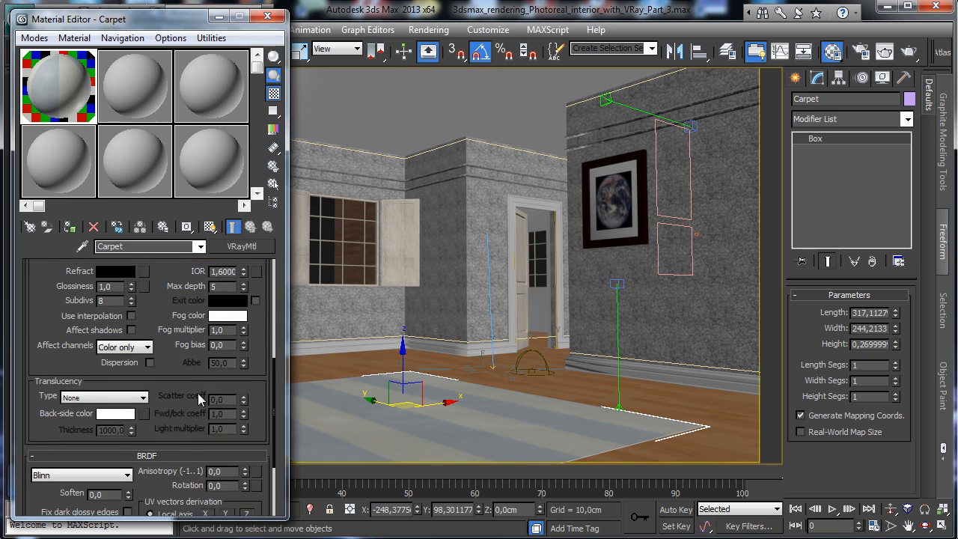
scroll(198, 395, "down", 3)
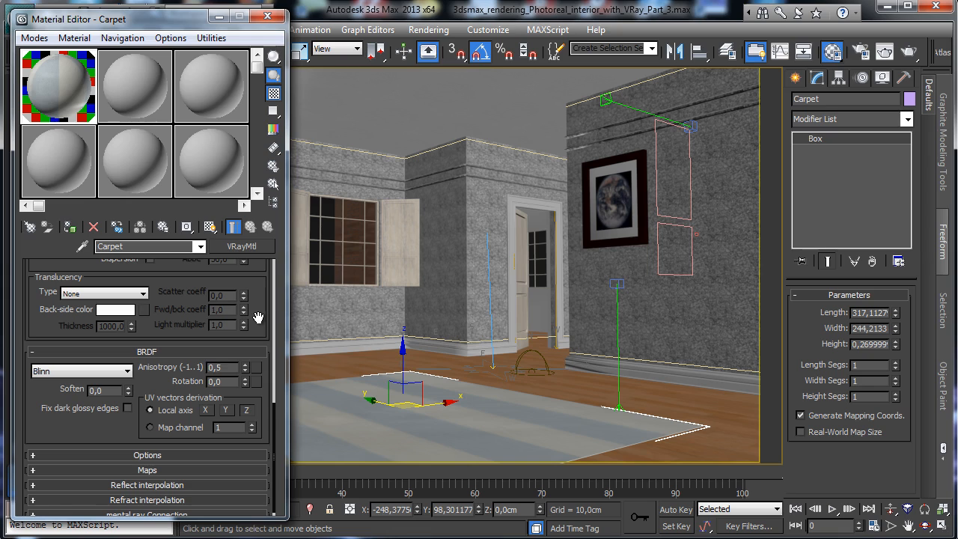
key("Return")
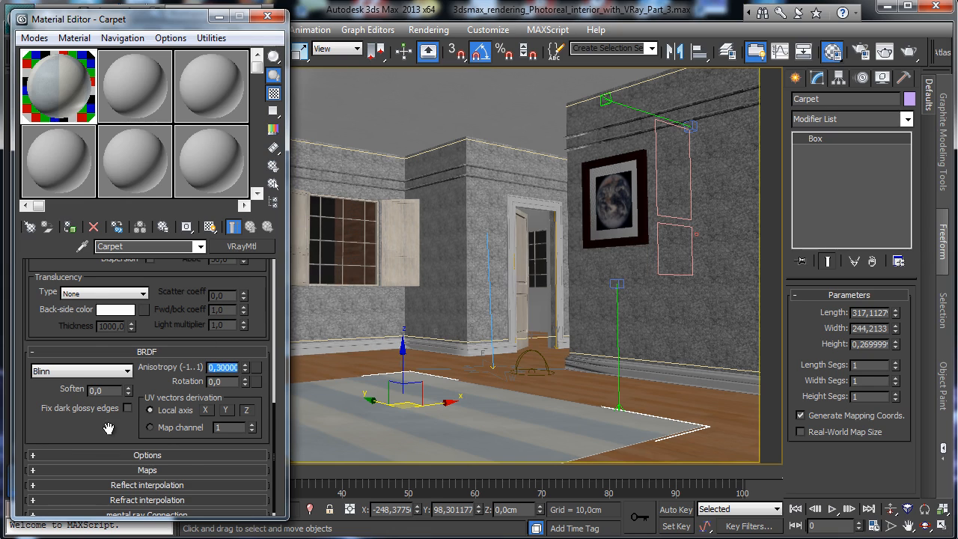
scroll(111, 406, "down", 1)
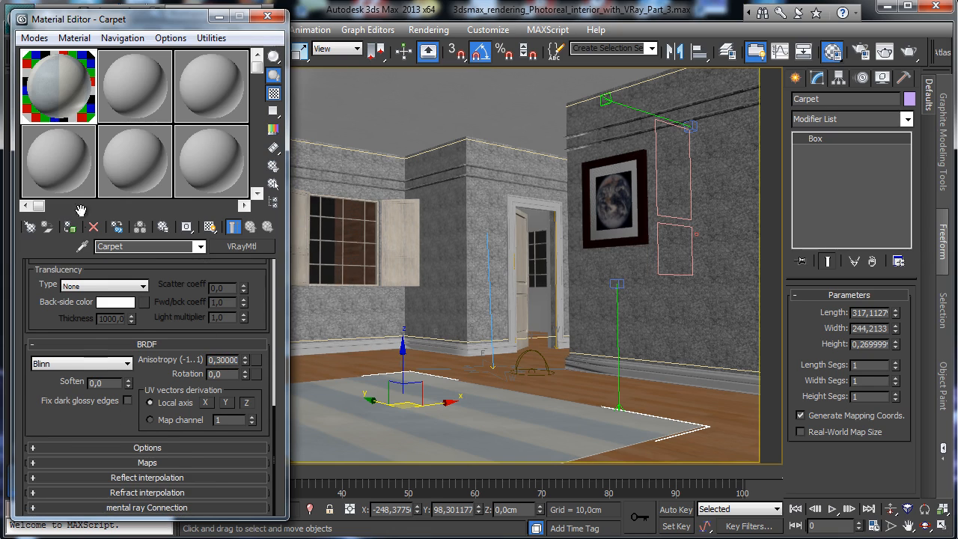
Step: In the V-Ray render settings, set DMC min samples to 32, global subdivs multiplier to 1.0 and dynamic memory limit to 32000 MB
left_click(860, 51)
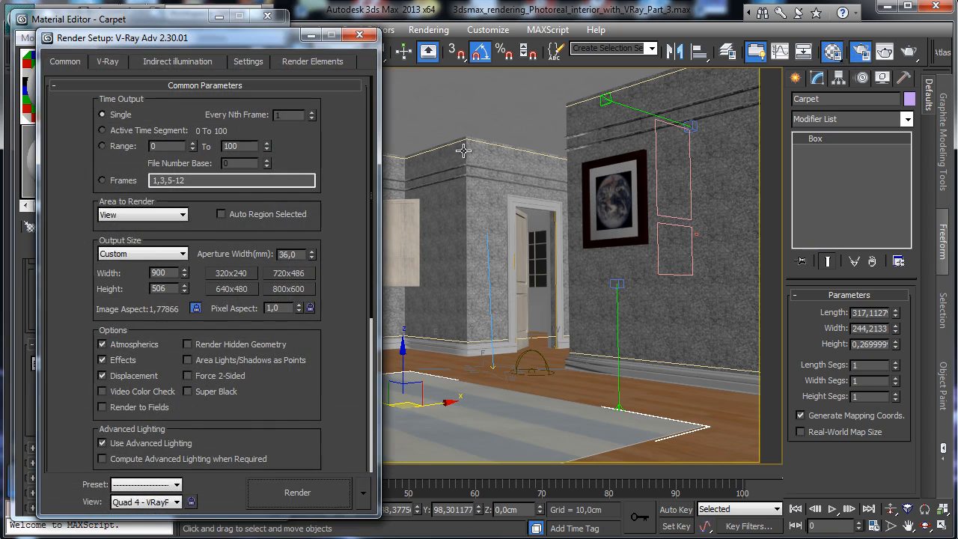
scroll(299, 399, "down", 5)
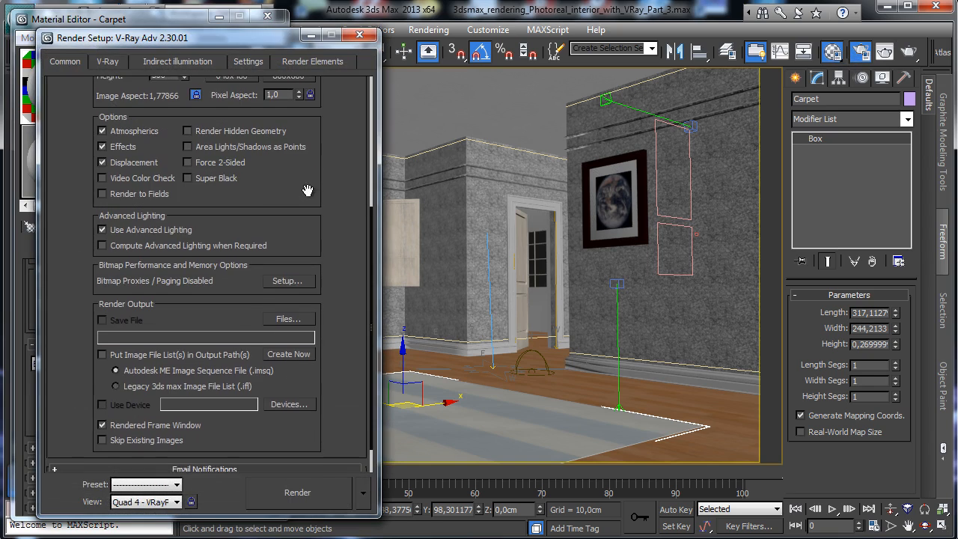
left_click(109, 65)
left_click(180, 61)
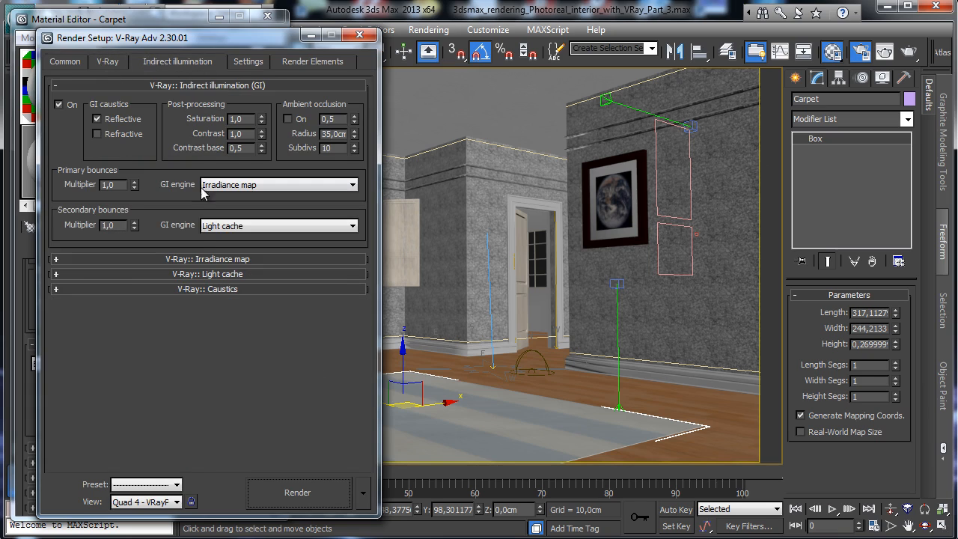
left_click(189, 259)
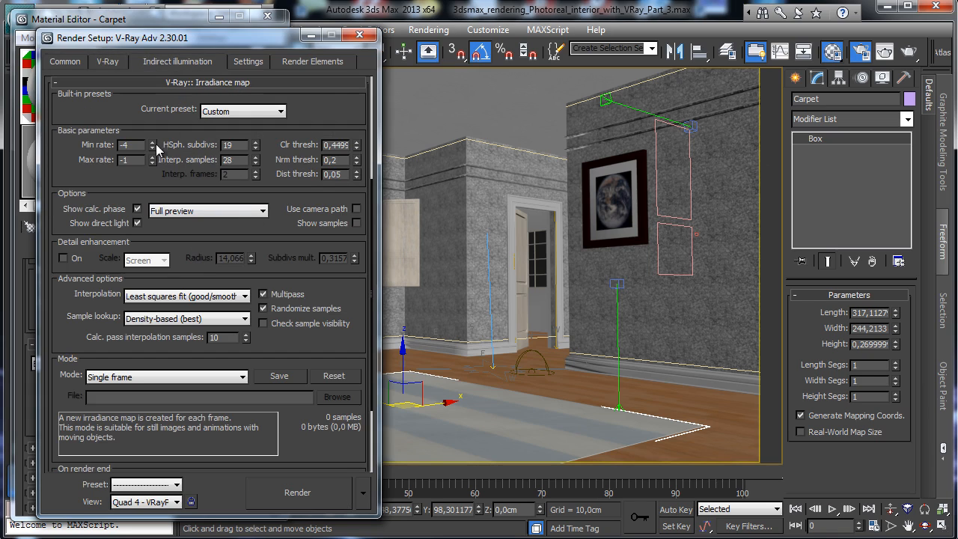
left_click(255, 63)
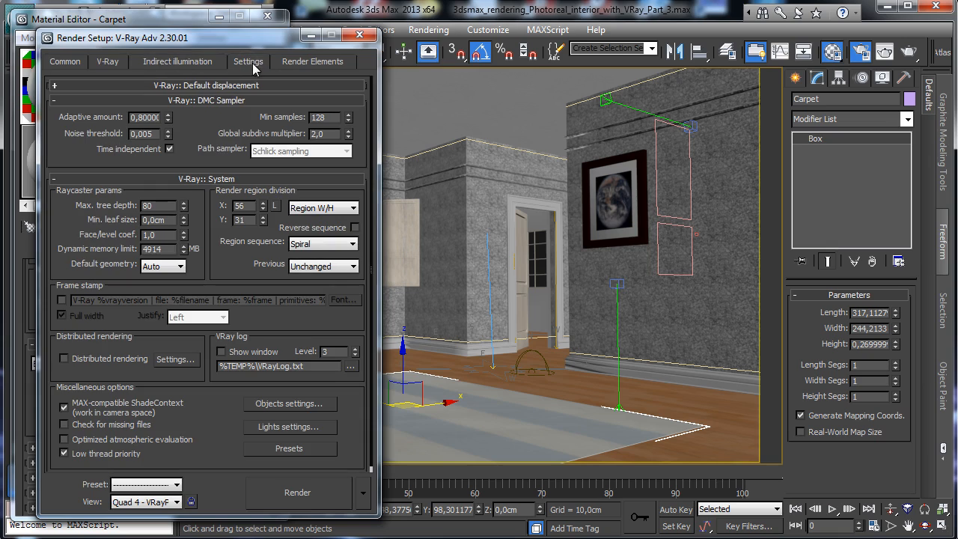
double_click(333, 117)
type("32")
key("Return")
double_click(162, 248)
Step: Test-render only a region around the carpet in the V-Ray frame buffer, and close the render windows
left_click(297, 492)
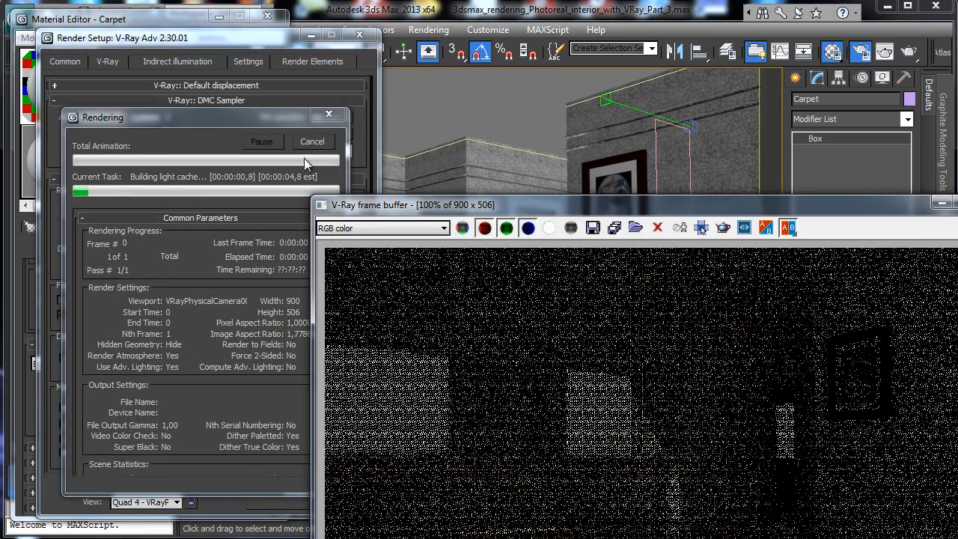
left_click(314, 142)
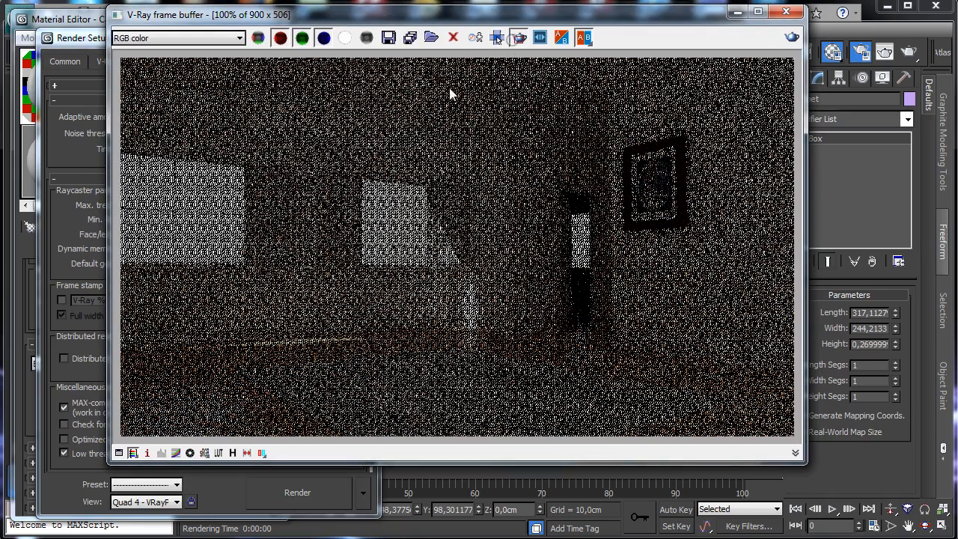
left_click_drag(214, 326, 725, 472)
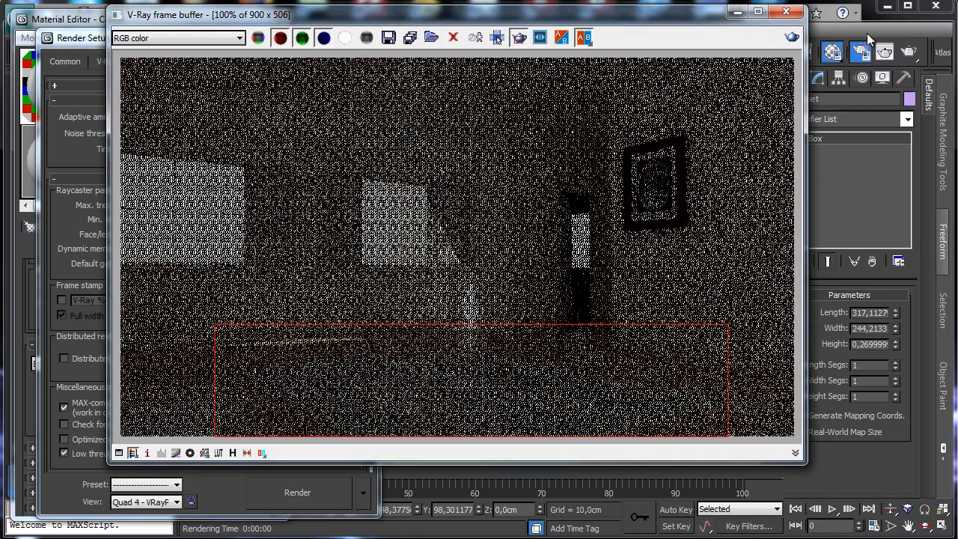
left_click(791, 38)
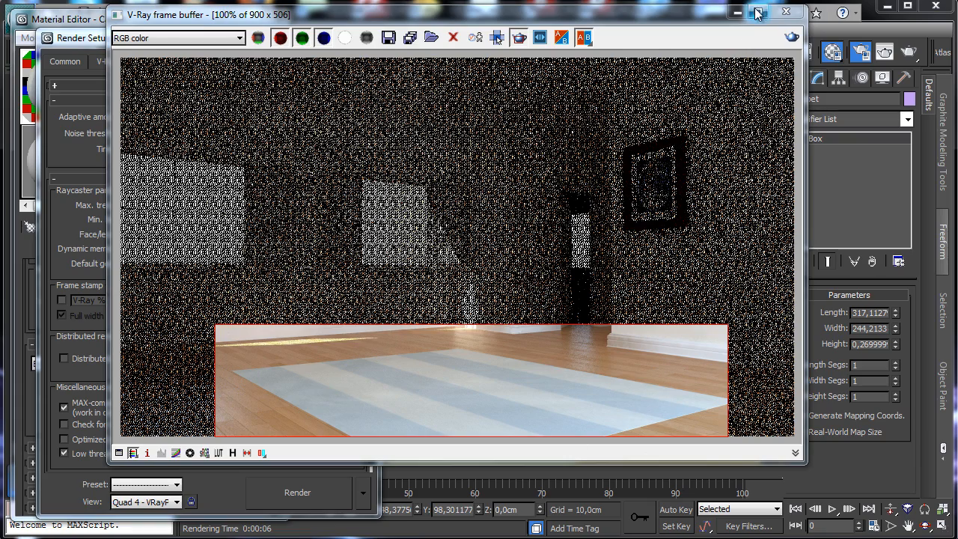
left_click(786, 11)
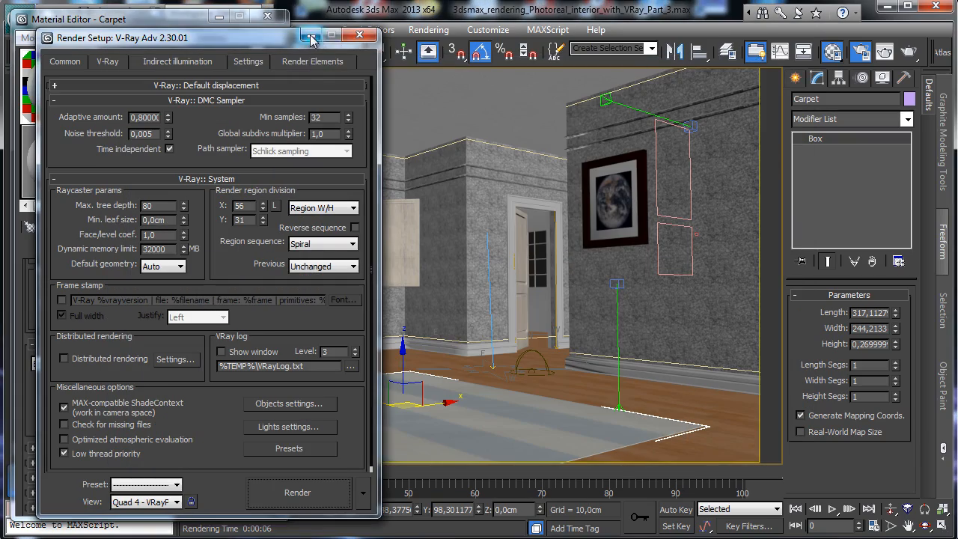
left_click(359, 35)
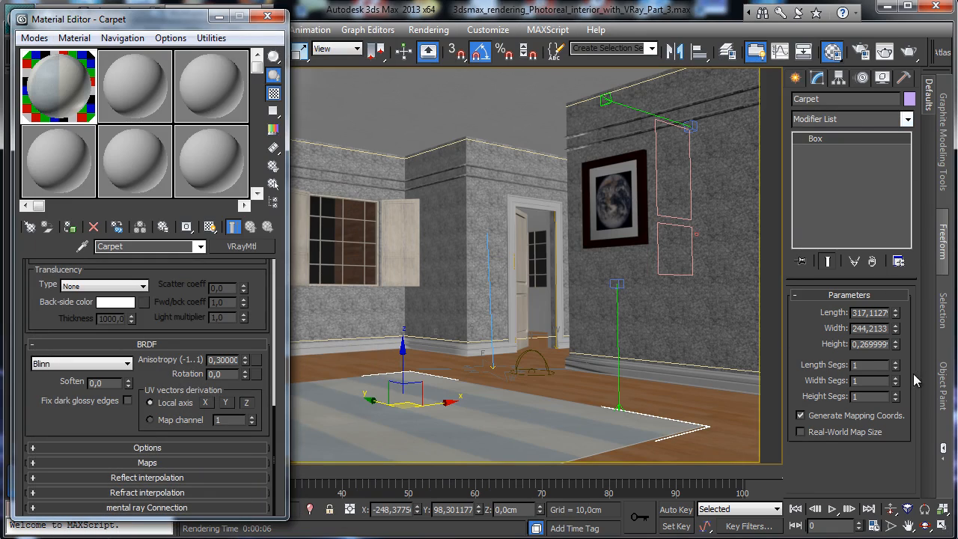
Step: Show edged faces in the camera viewport and give the carpet box 16 length segments and 19 width segments
left_click(267, 16)
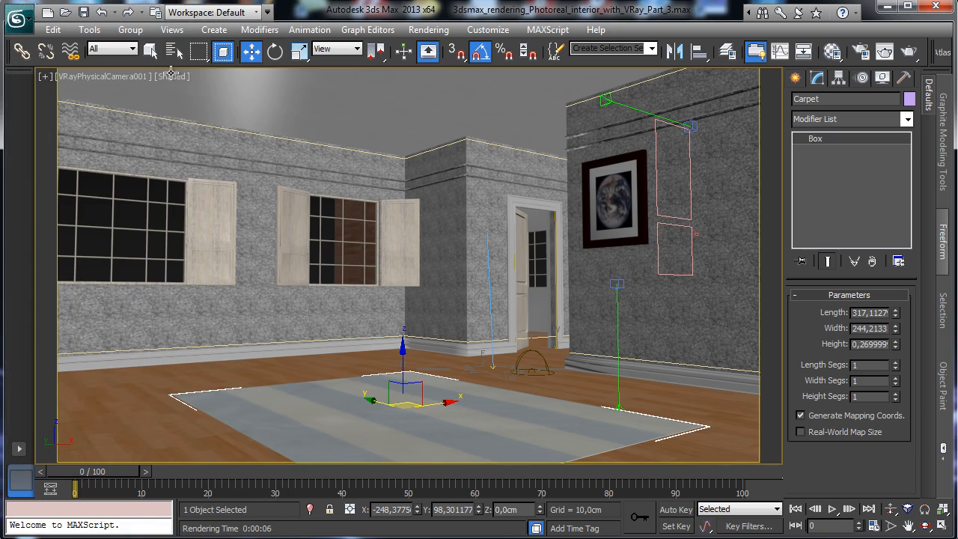
left_click(171, 76)
left_click(211, 141)
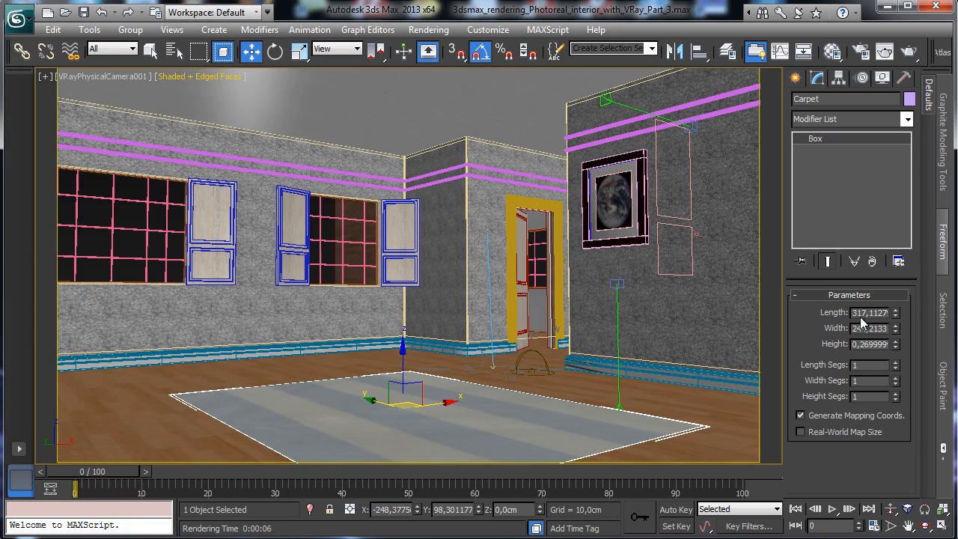
left_click_drag(893, 365, 900, 254)
left_click_drag(895, 379, 912, 247)
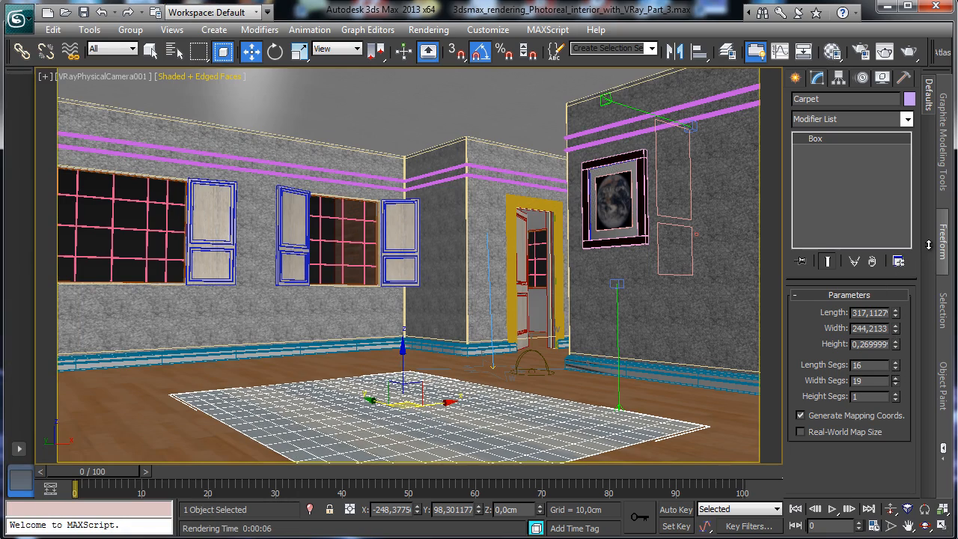
Step: Add a VRayDisplacementMod modifier to the carpet and make room to show more of its parameters
left_click(907, 119)
left_click_drag(908, 150, 920, 494)
left_click_drag(906, 527, 907, 538)
left_click(823, 538)
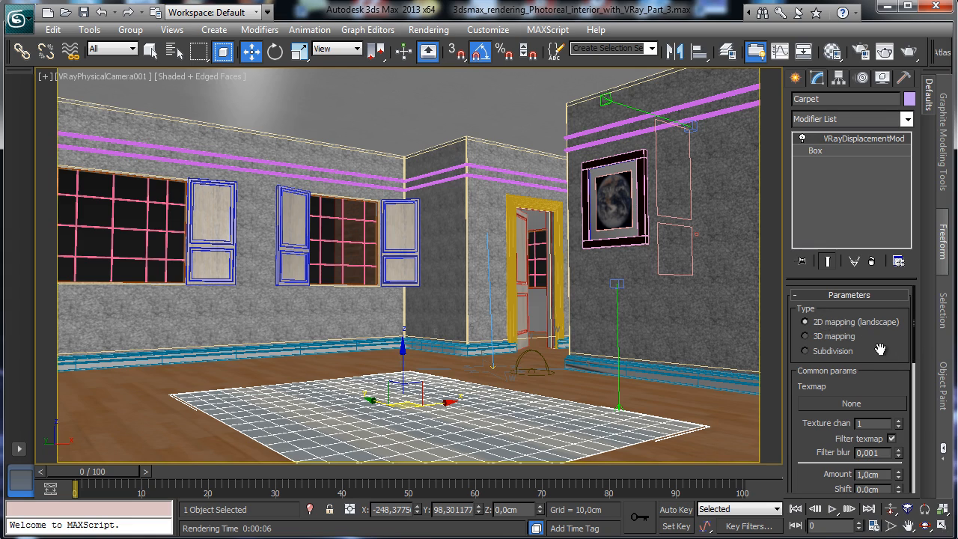
left_click_drag(836, 277, 836, 209)
Step: Add a Bitmap map to the Carpet material's Displace channel
left_click(832, 51)
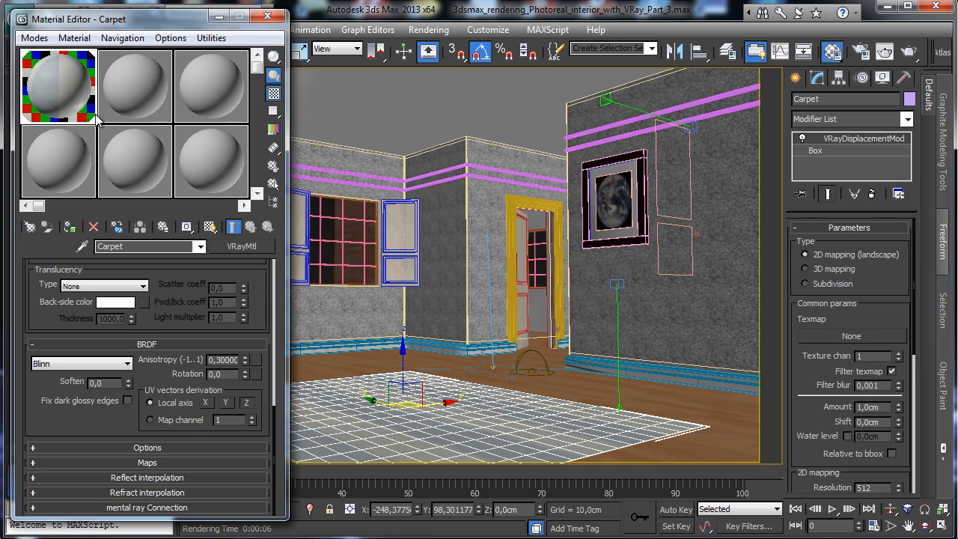
left_click(166, 463)
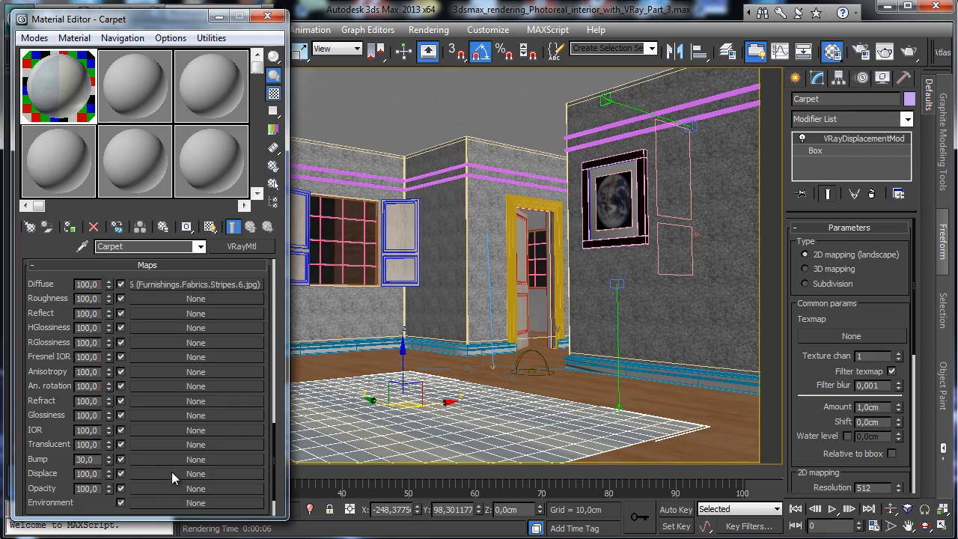
left_click(172, 482)
double_click(380, 172)
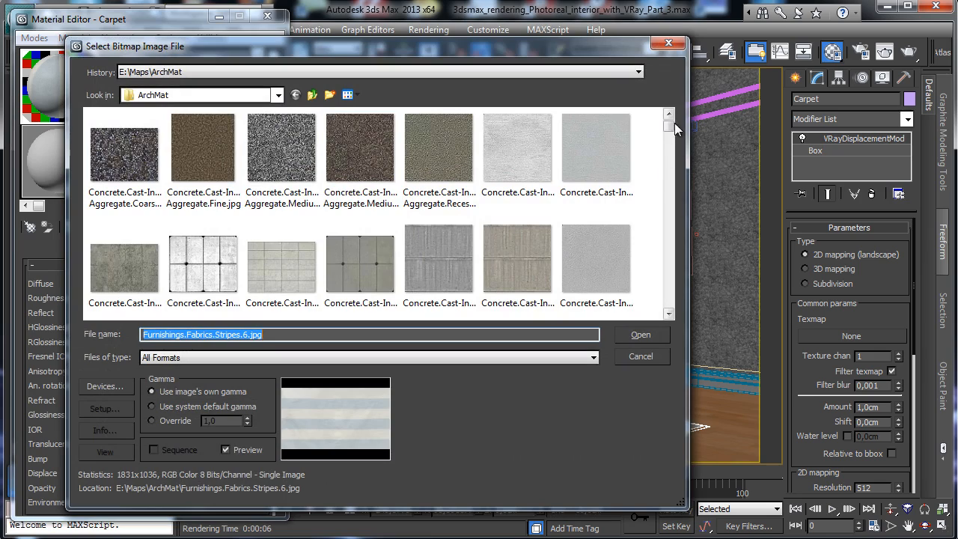
Step: Load Finishes.Flooring.Carpet.Sisal.Pattern.1.Bump.jpg from E:\Maps\ArchMat as the displacement bitmap
scroll(670, 135, "down", 10)
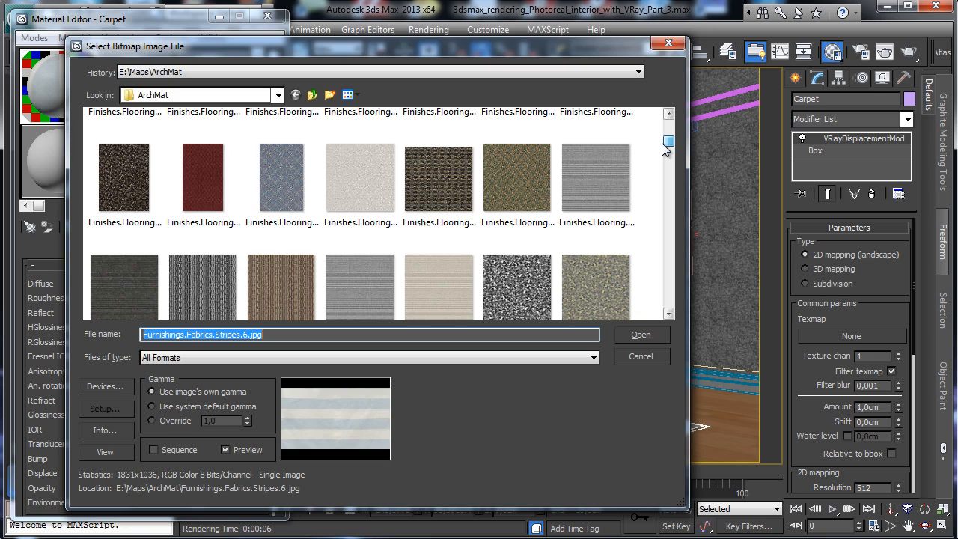
scroll(665, 150, "up", 2)
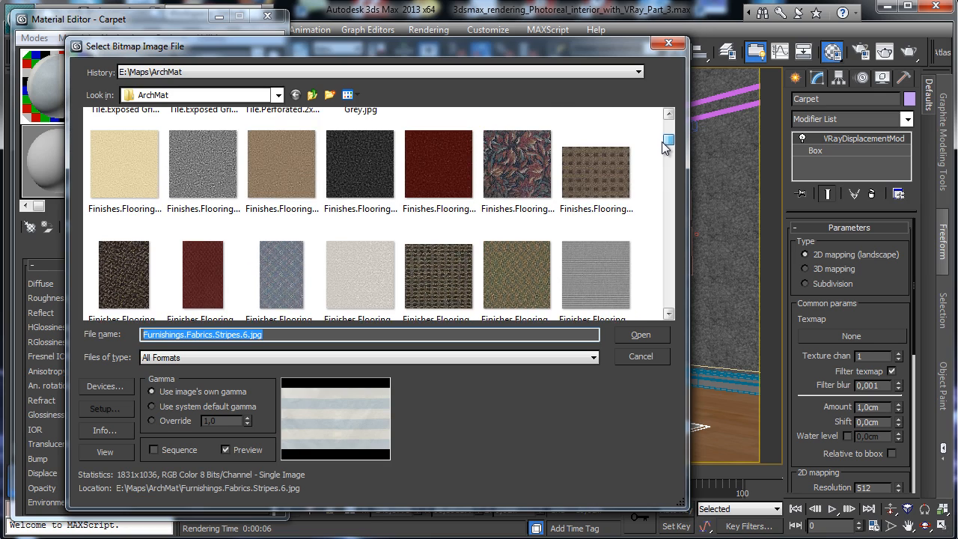
scroll(664, 147, "down", 1)
scroll(664, 147, "down", 2)
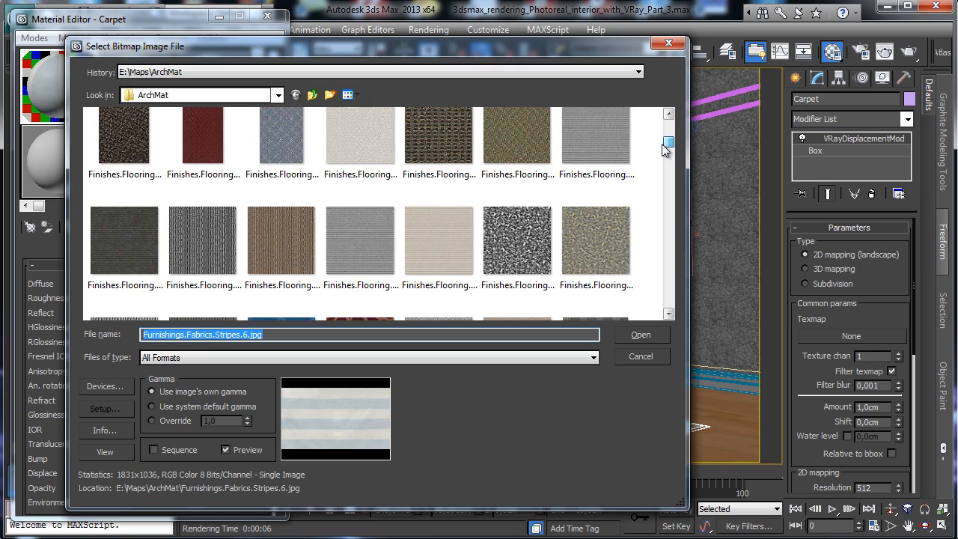
scroll(664, 149, "down", 2)
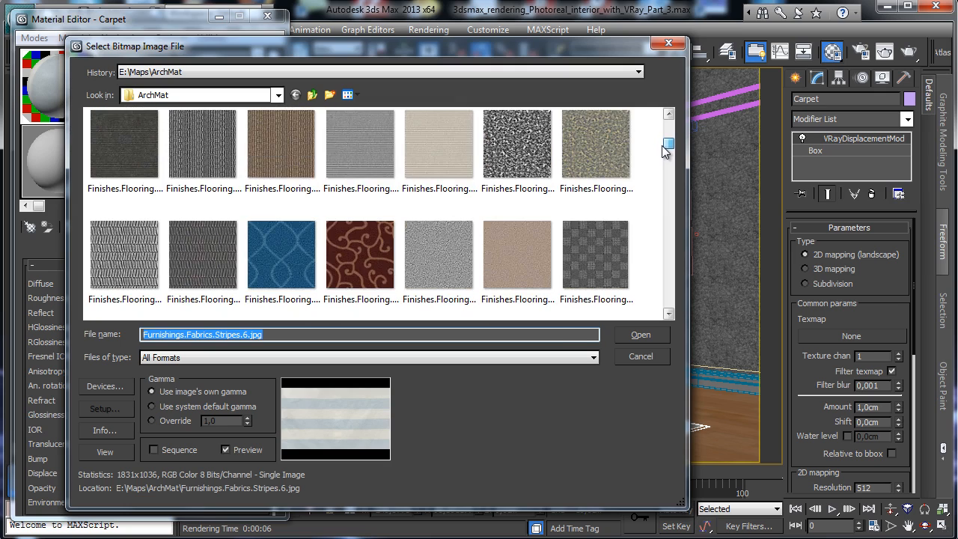
scroll(664, 151, "down", 3)
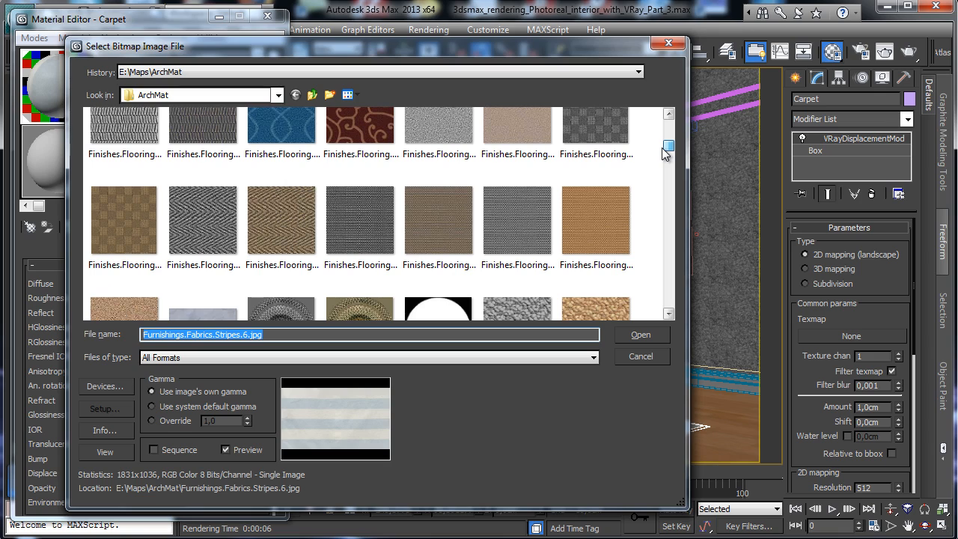
left_click(210, 225)
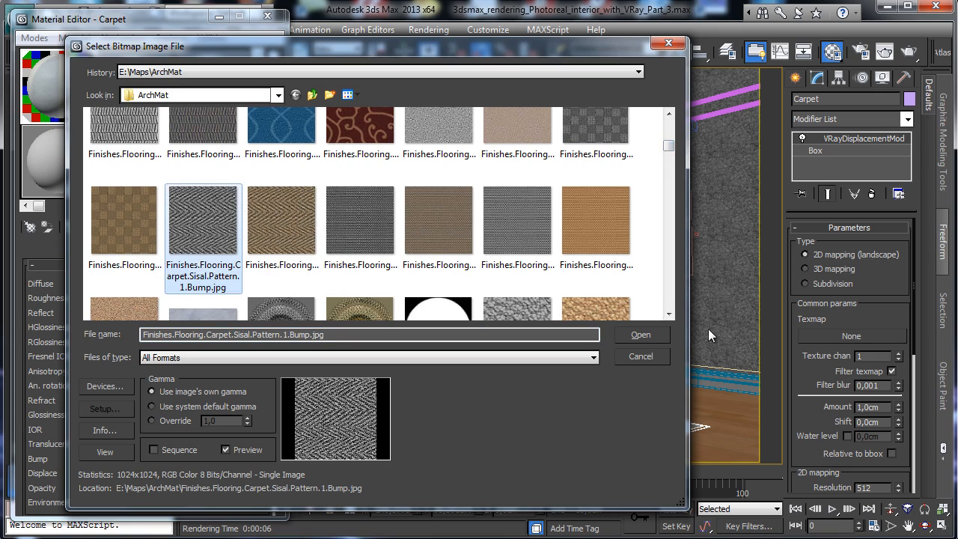
left_click(640, 335)
Step: Display the displacement bitmap on the carpet in the viewport and turn off edged faces
left_click(210, 226)
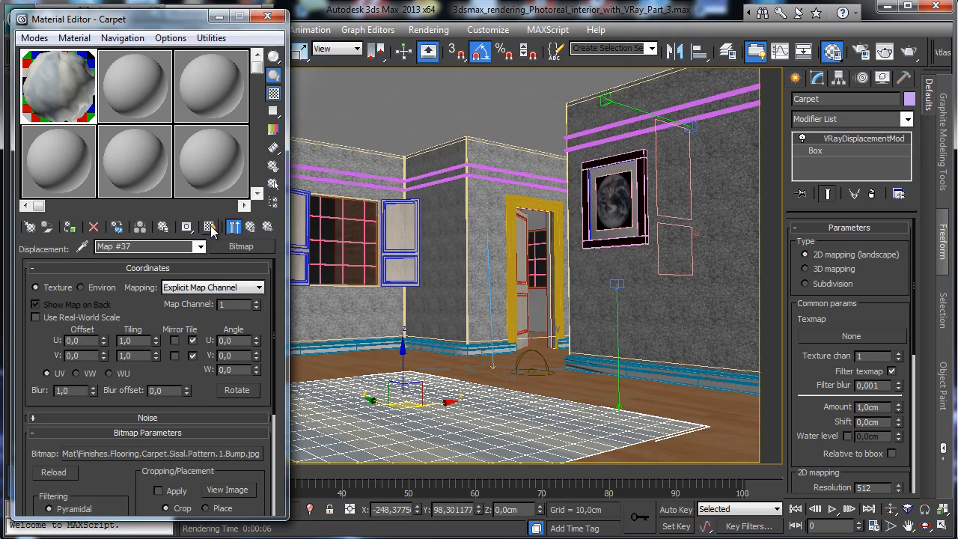
mouse_move(181, 21)
left_mouse_down()
mouse_move(152, 175)
mouse_move(234, 12)
mouse_move(215, 17)
left_mouse_up()
left_click(200, 77)
left_click(228, 140)
Step: Set the displacement bitmap's U and V tiling to 5
double_click(169, 337)
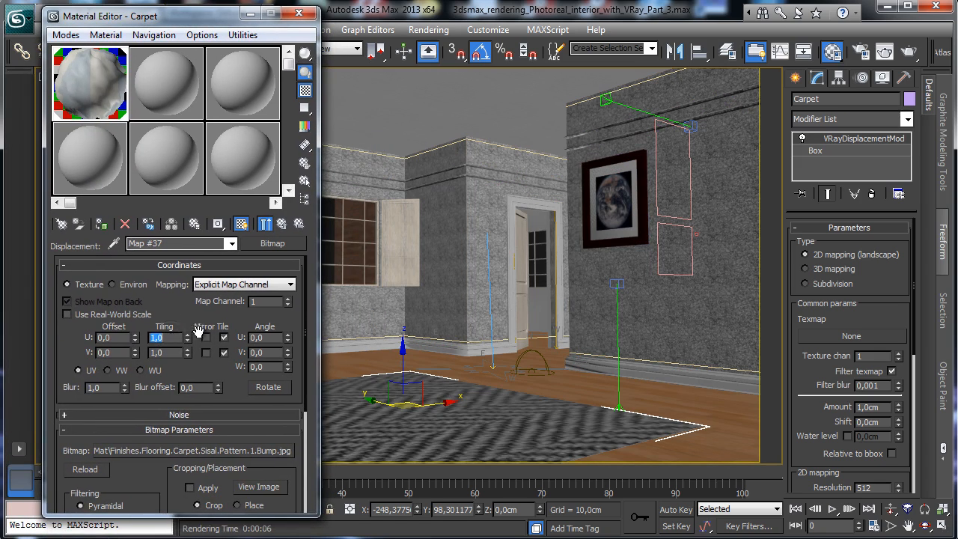
type("5")
key("Return")
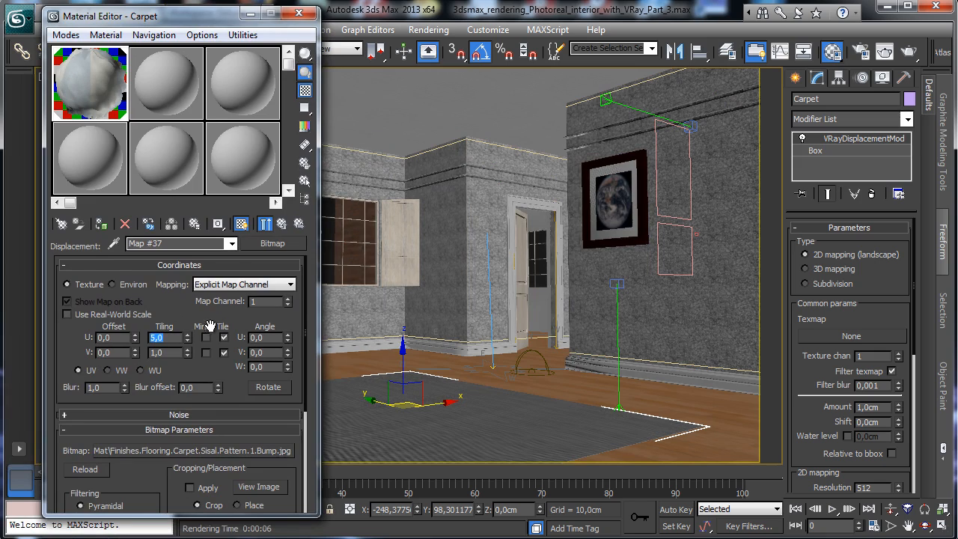
key("Tab")
type("5")
key("Return")
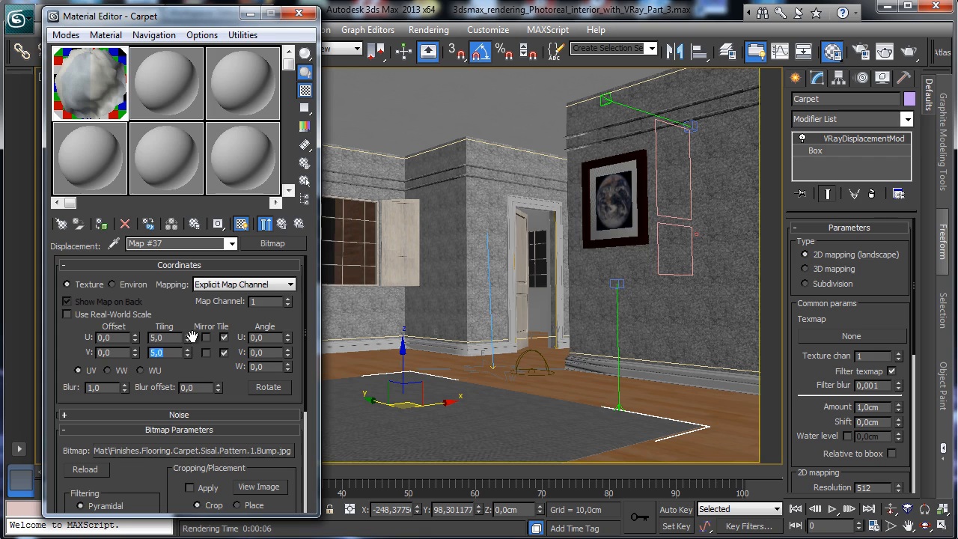
Step: Set the displacement bitmap's V tiling to 10 and its Blur to 0.2
double_click(166, 339)
double_click(170, 353)
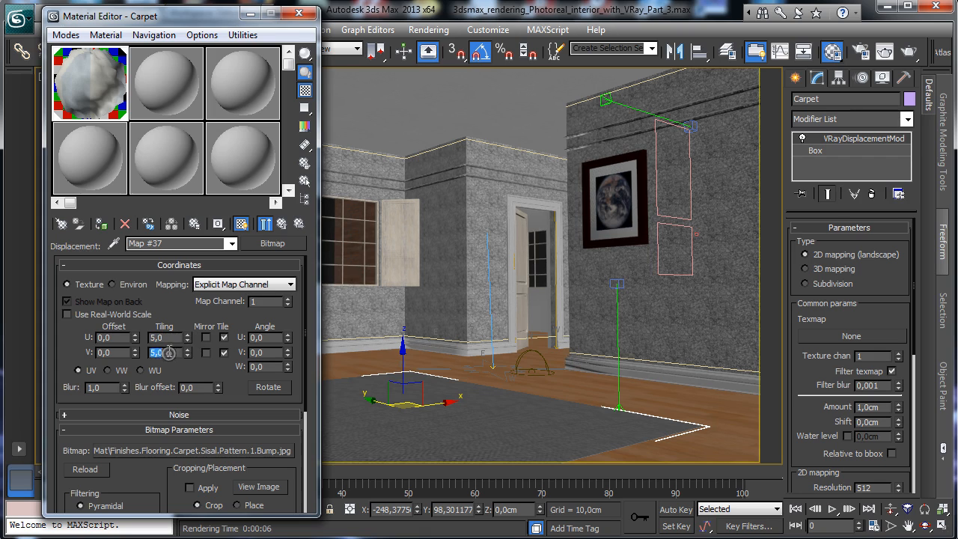
type("10")
key("Return")
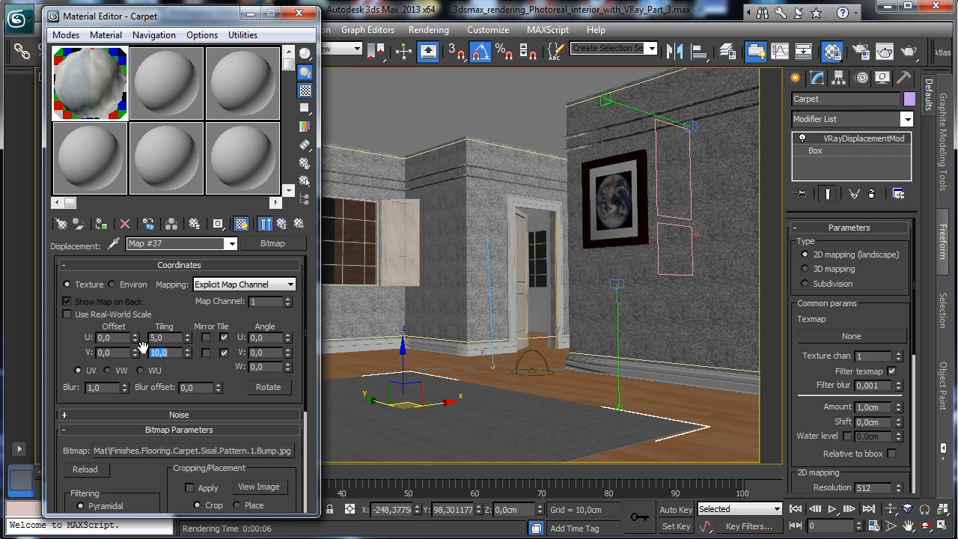
double_click(108, 387)
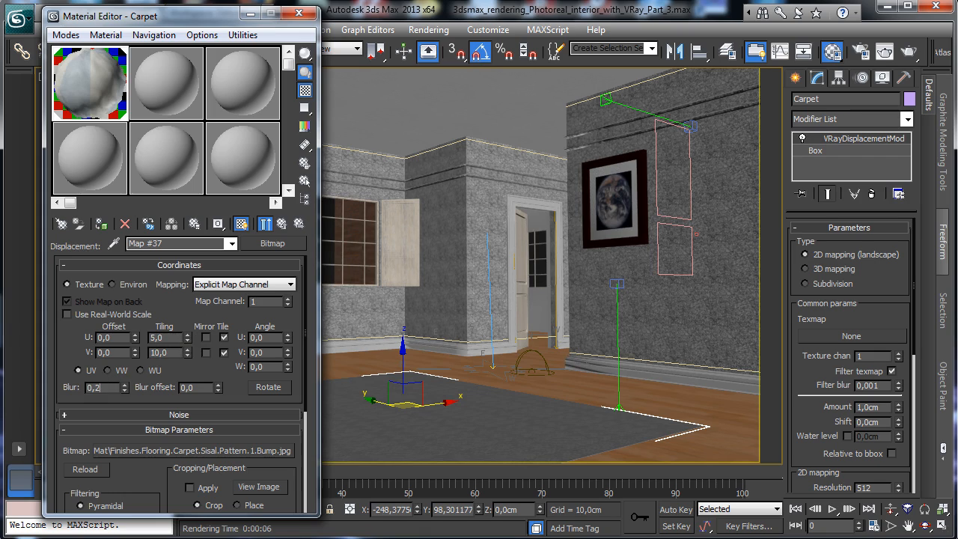
type("0,2")
key("Return")
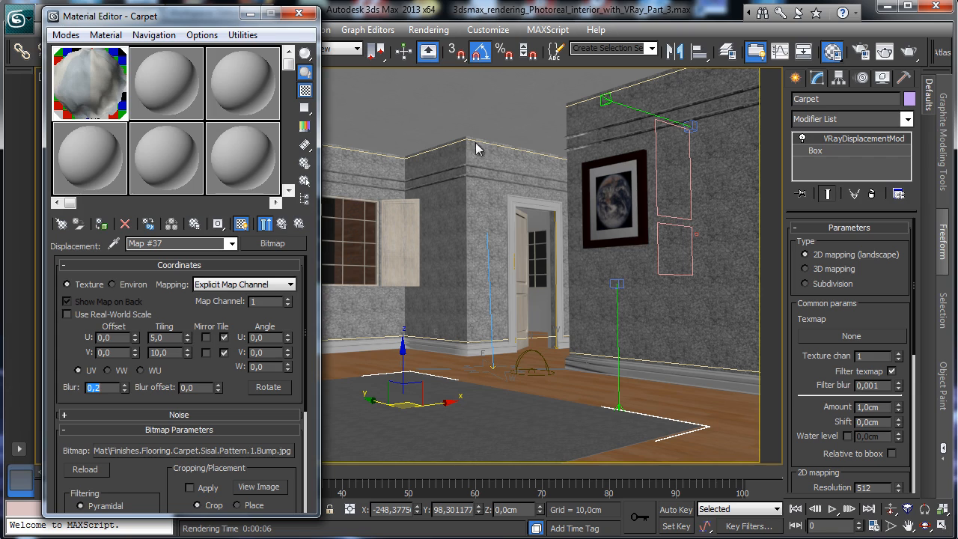
Step: Disable the Carpet material's Displace channel and assign its sisal bitmap as an instance to the VRayDisplacementMod texmap
left_click(282, 224)
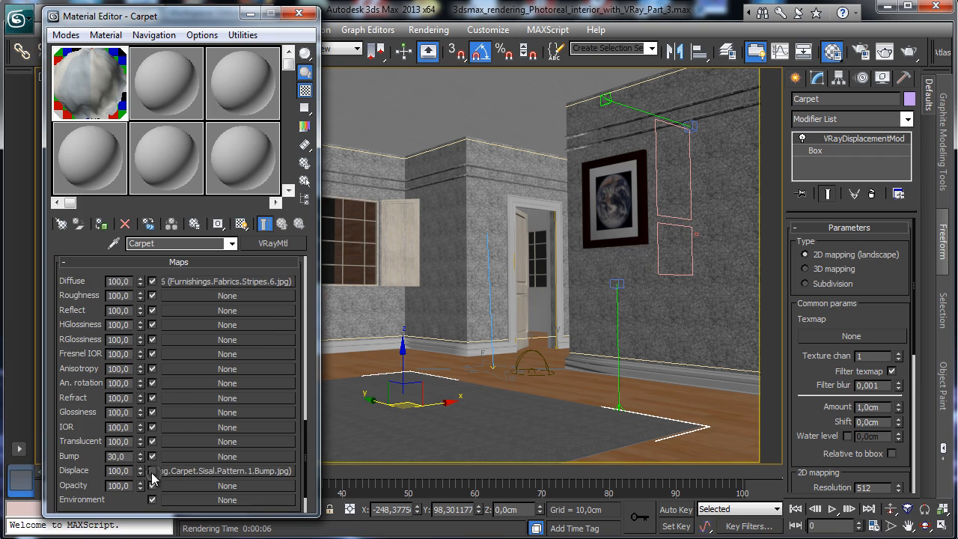
left_click(151, 472)
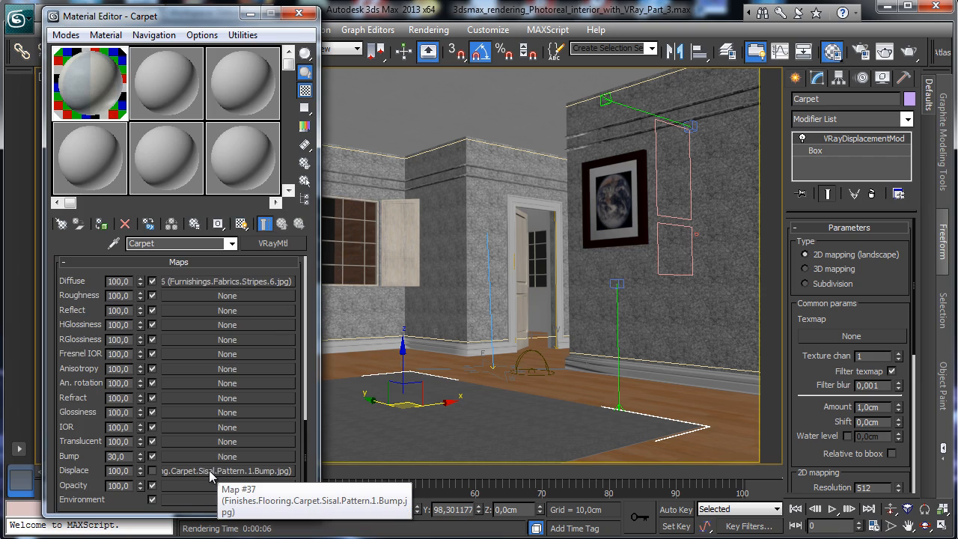
left_click_drag(210, 469, 823, 336)
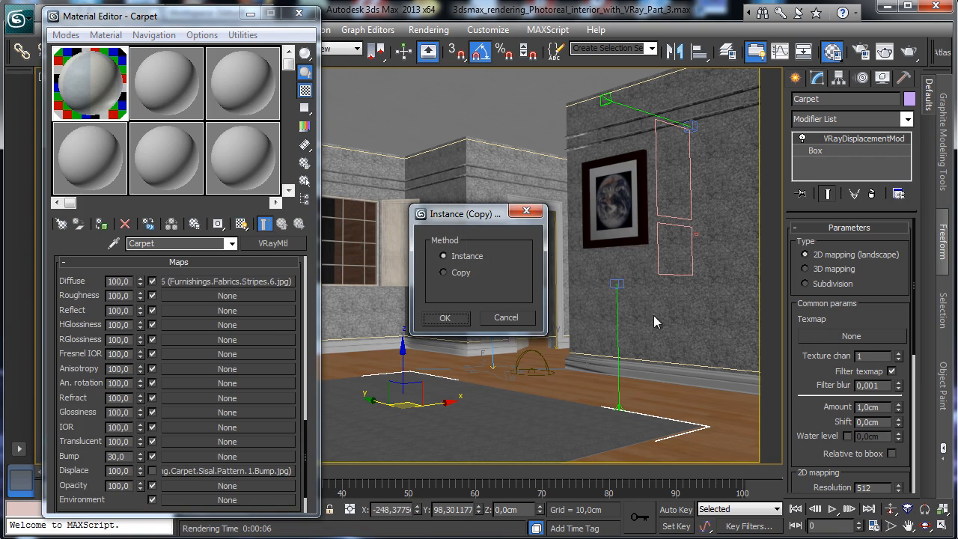
left_click(444, 318)
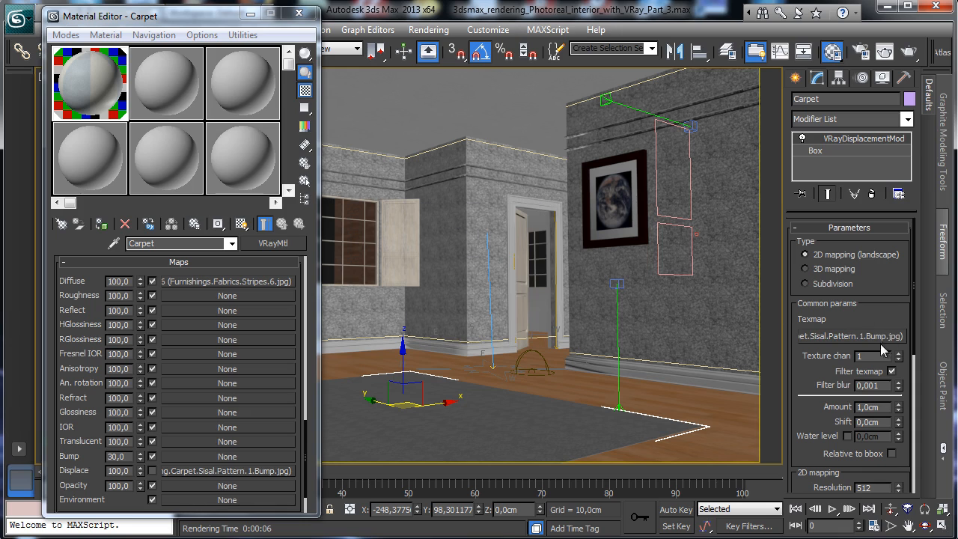
Step: Turn off Filter texmap in the VRayDisplacementMod modifier and render the carpet region
left_click(890, 371)
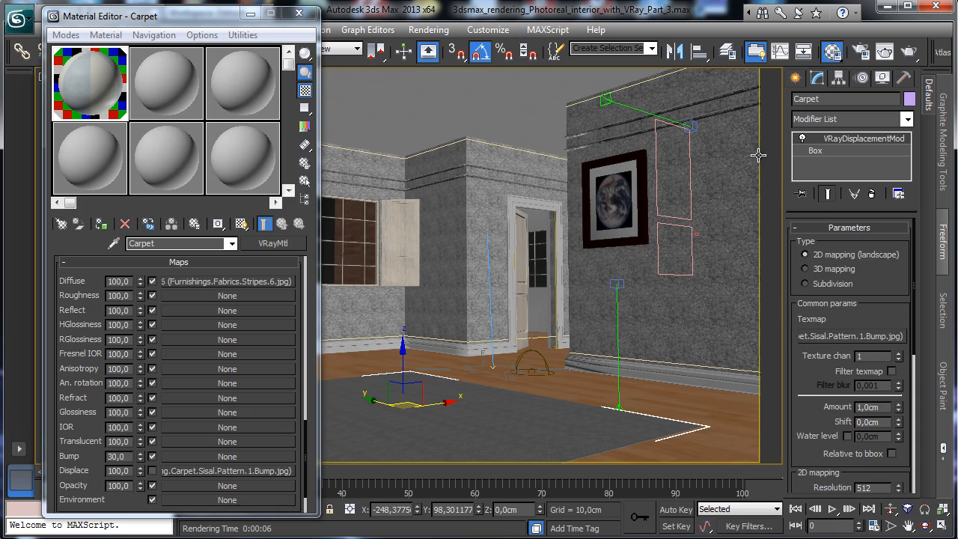
left_click_drag(123, 17, 92, 57)
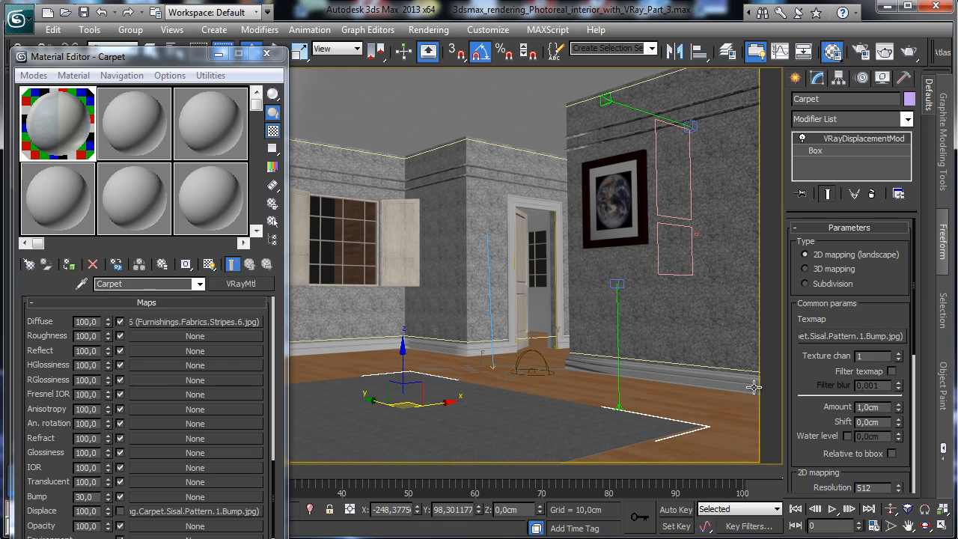
left_click(908, 51)
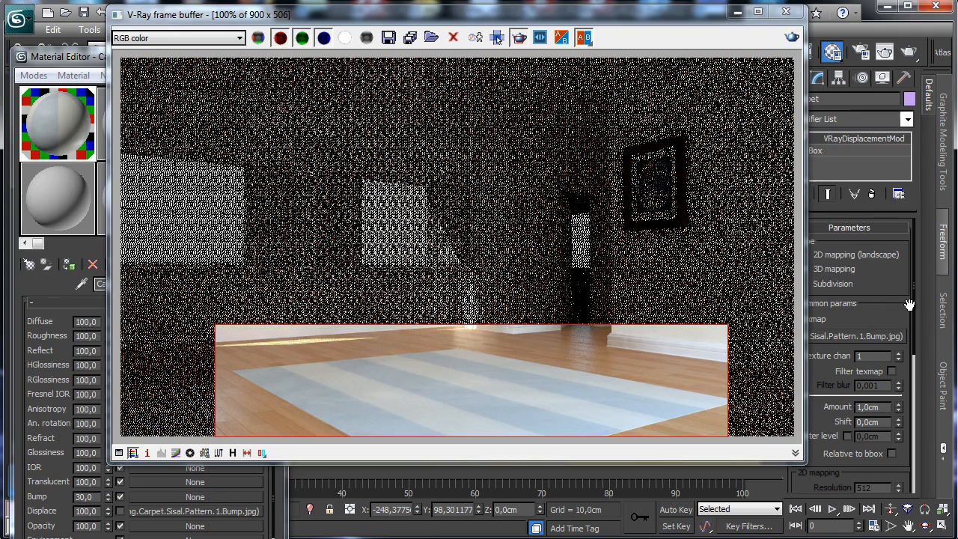
Step: Set the displacement modifier's Max subdivs to 32 and render the carpet region again
left_click_drag(892, 299, 882, 148)
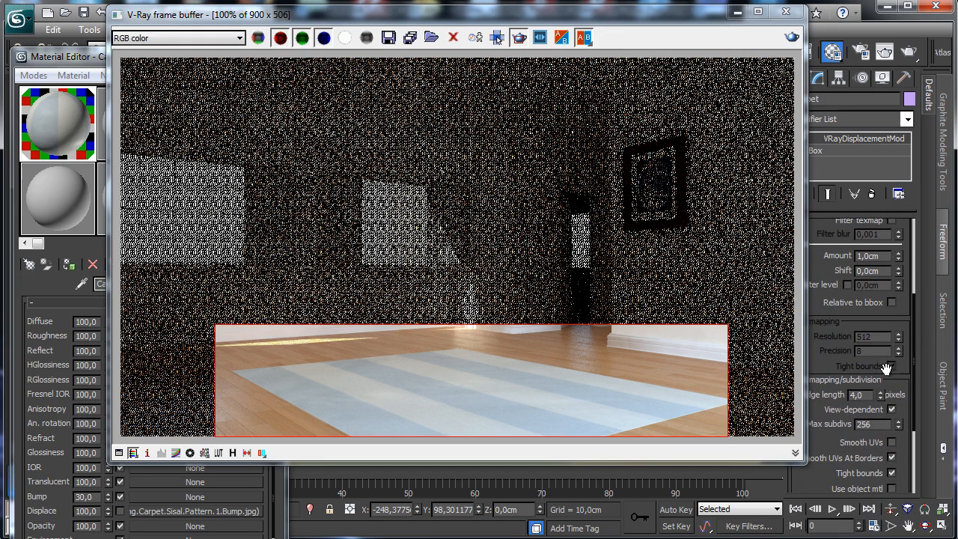
double_click(871, 423)
left_click(790, 39)
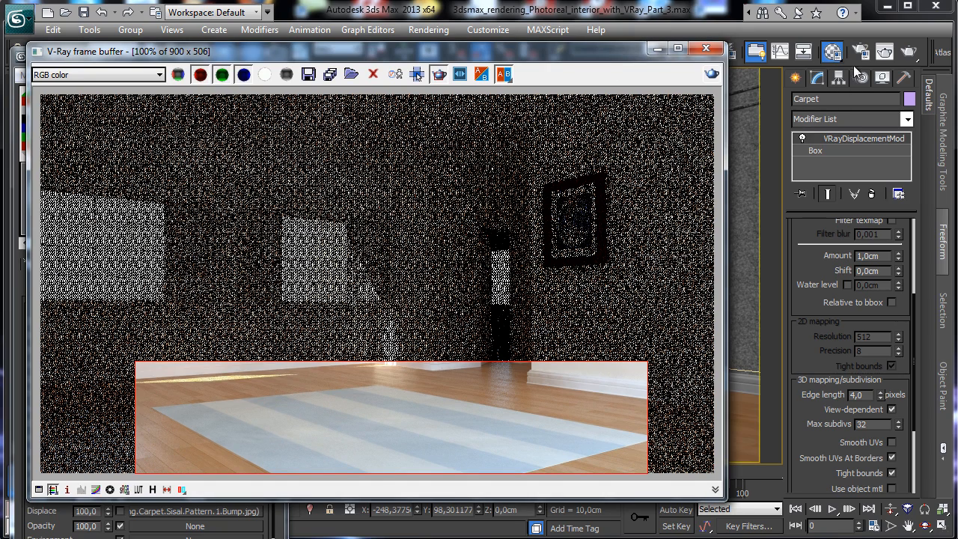
Step: Examine the V-Ray default displacement settings in Render Setup
left_click(858, 60)
left_click(123, 61)
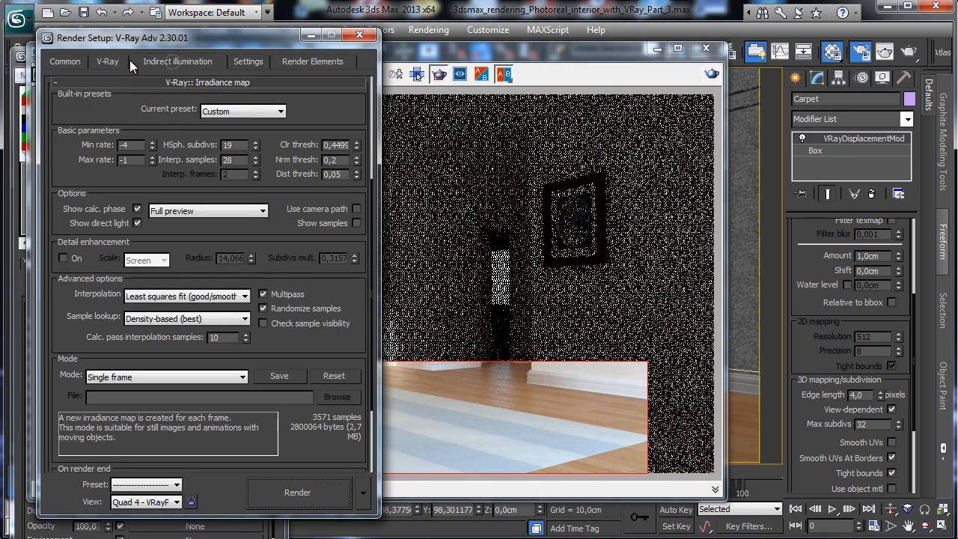
left_click(253, 62)
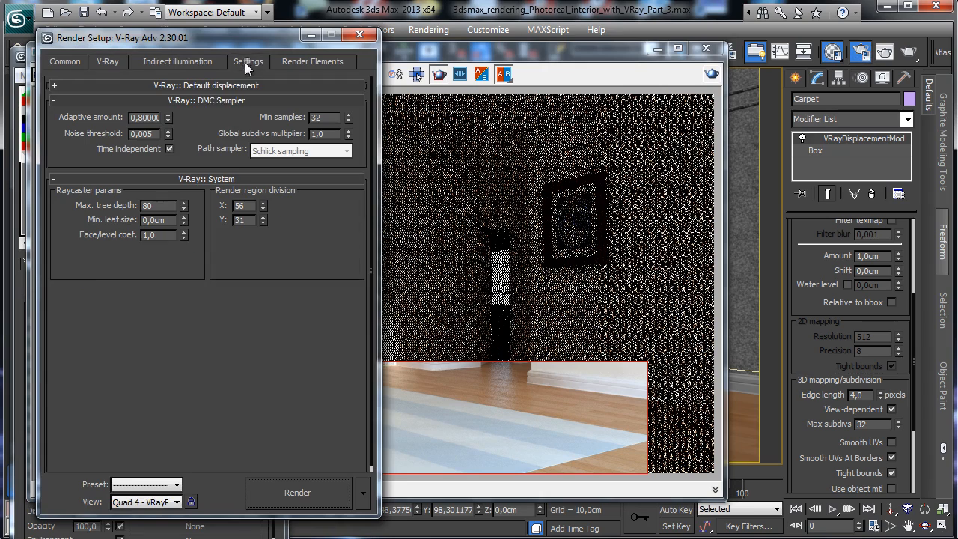
left_click(201, 86)
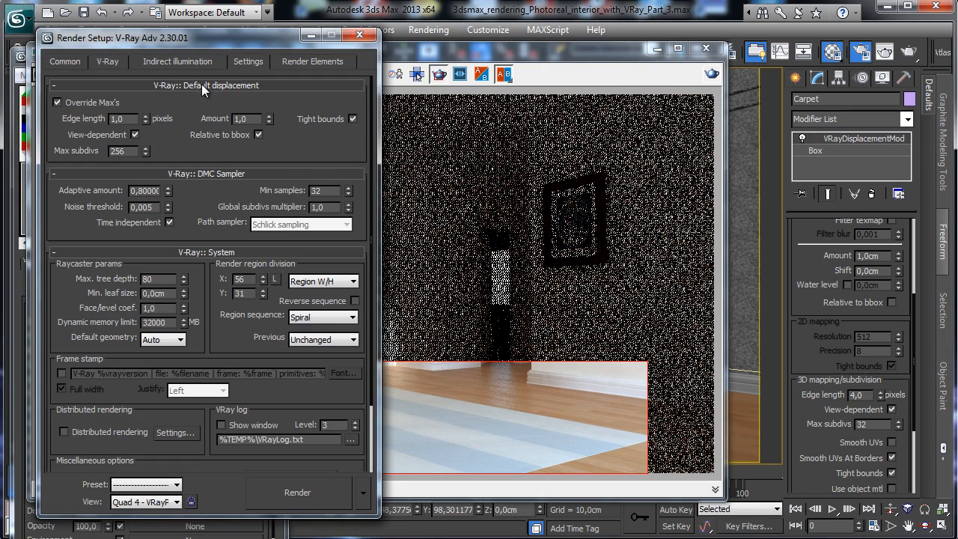
left_click(314, 36)
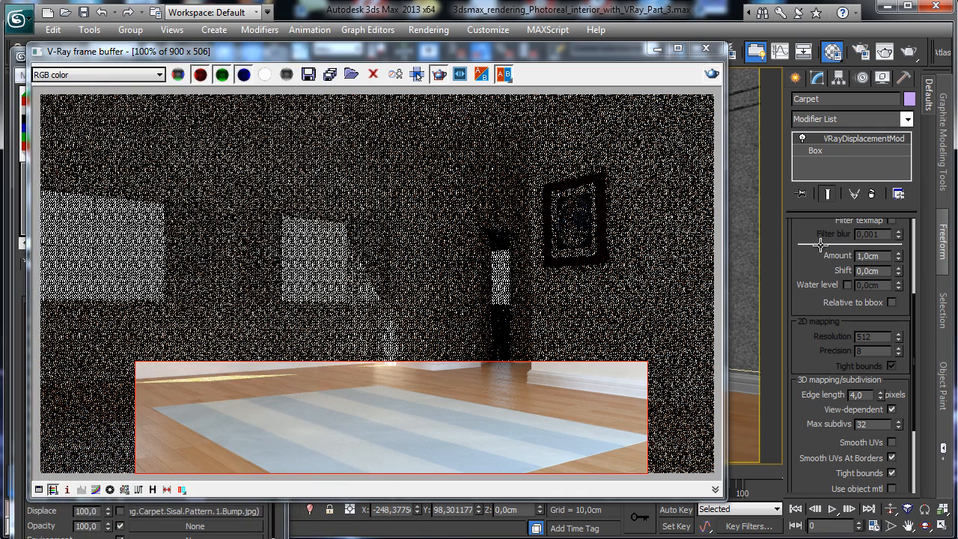
Step: Set the carpet displacement's Amount to 2 cm, Edge length to 2 pixels and Max subdivs to 64, and render the region
double_click(875, 255)
type("5")
key("Return")
left_click_drag(803, 336, 817, 266)
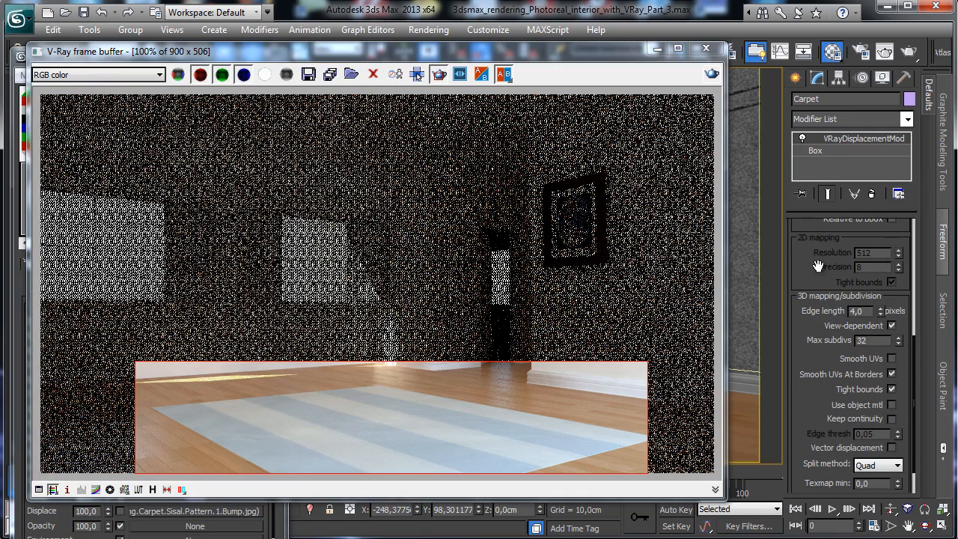
scroll(808, 352, "down", 1)
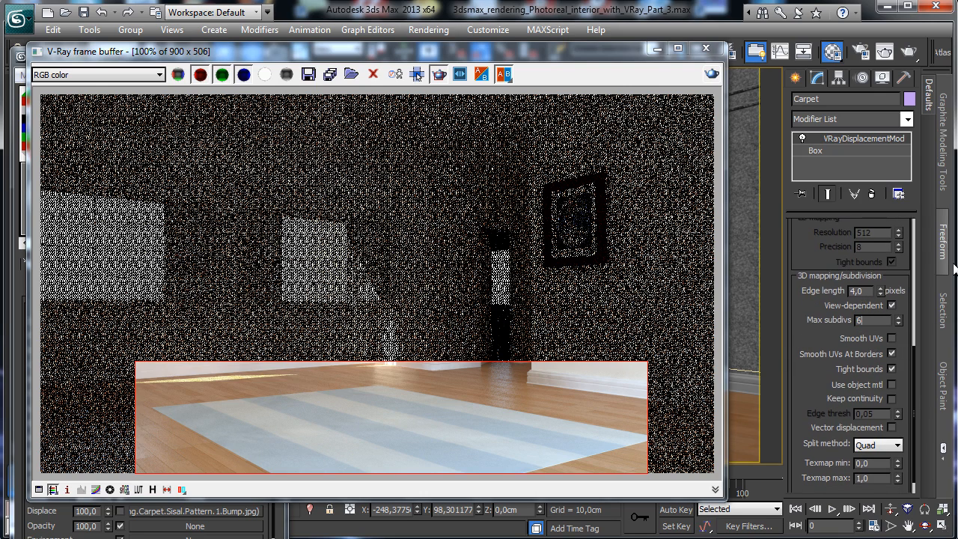
key("shift+Tab")
left_click(711, 73)
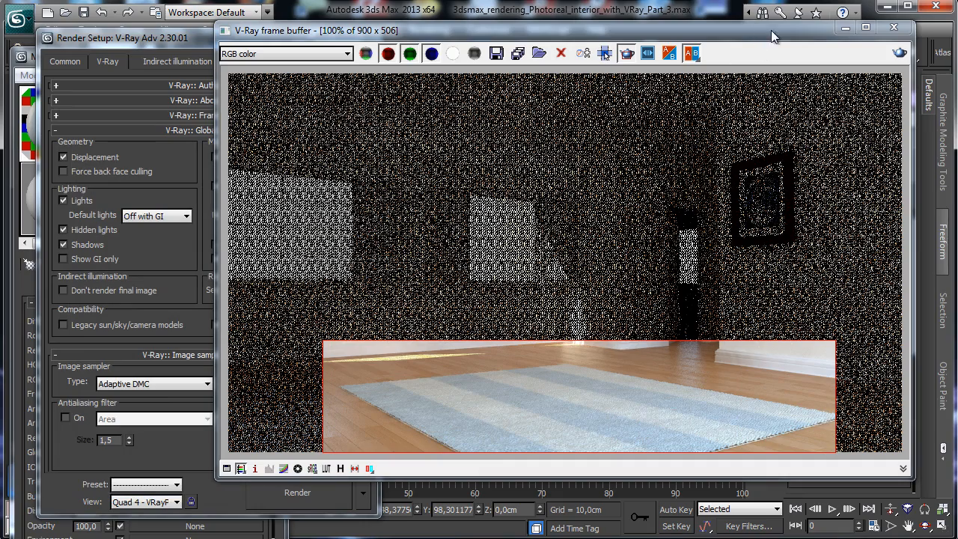
Step: Enable Keep continuity on the carpet's displacement modifier, set its Amount to 3 cm, and render the region again
left_click(844, 28)
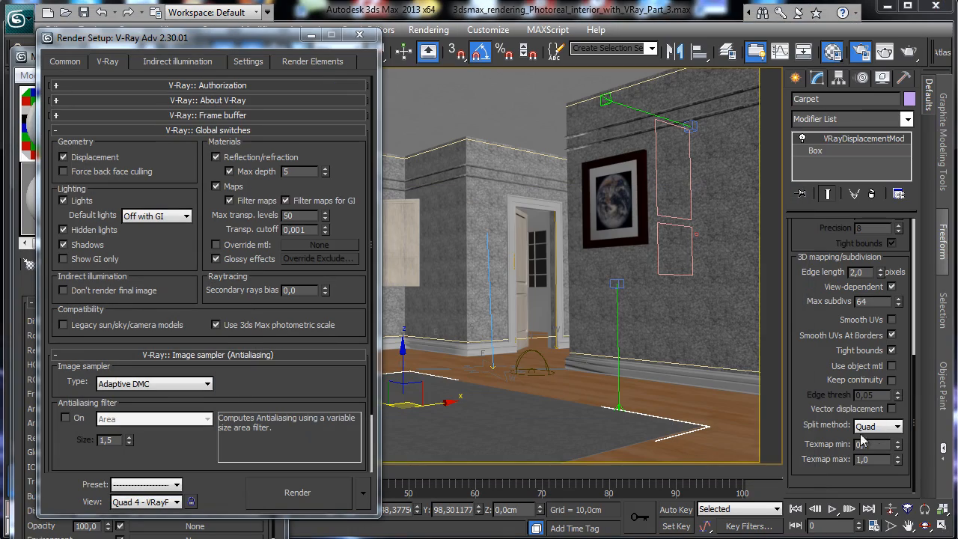
left_click(891, 379)
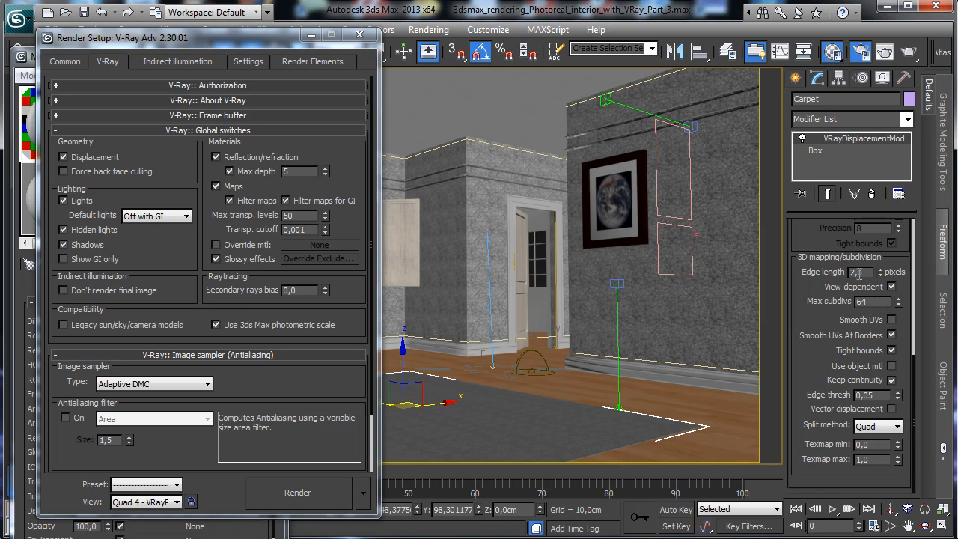
left_click_drag(805, 254, 799, 360)
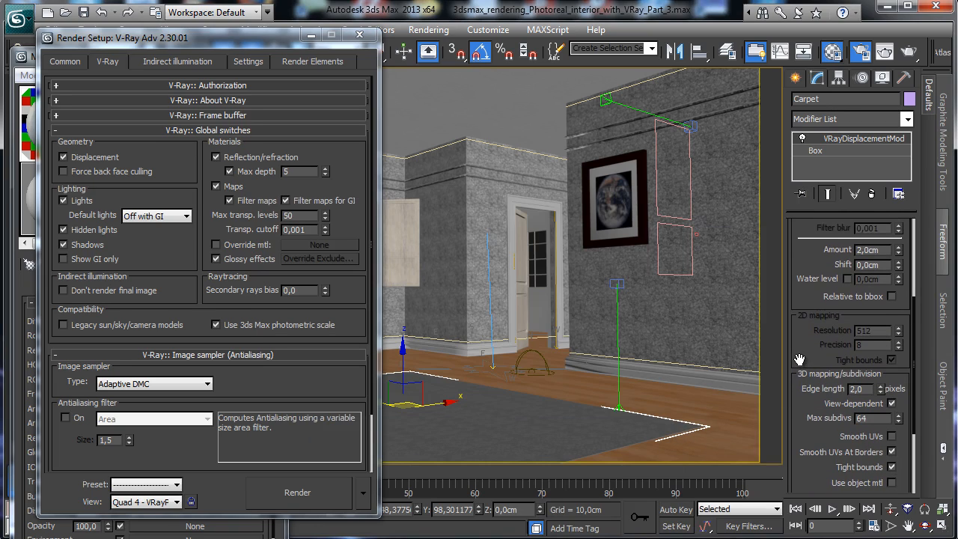
double_click(881, 250)
type("3")
key("Return")
key("shift+q")
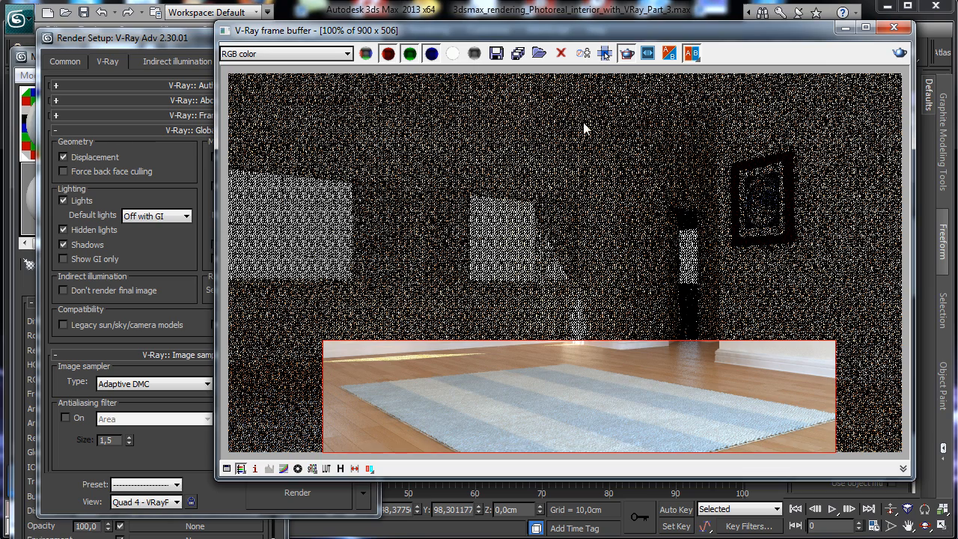
left_click(899, 52)
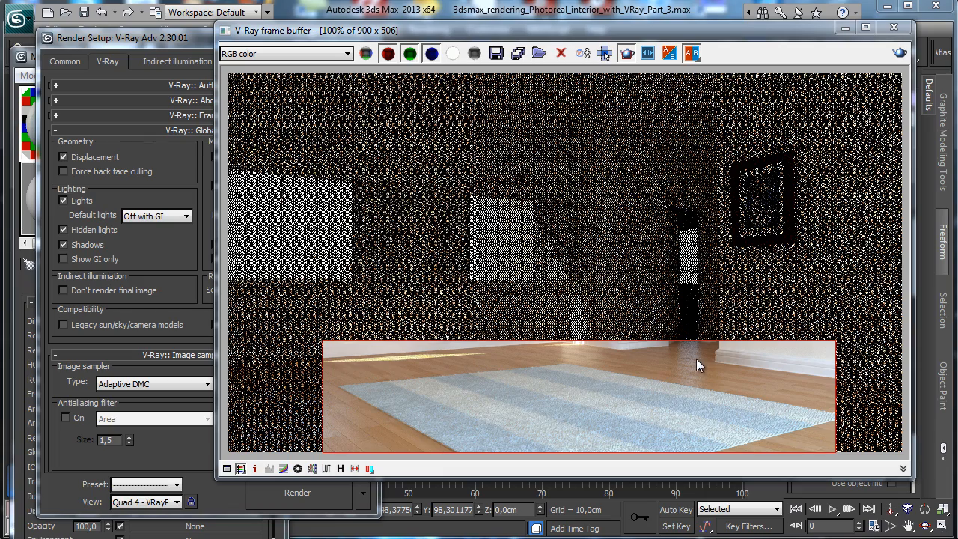
Step: Replace the Carpet material's displacement bitmap with a Composite map, keeping the old map as a sub-map
left_click(844, 28)
left_click(366, 37)
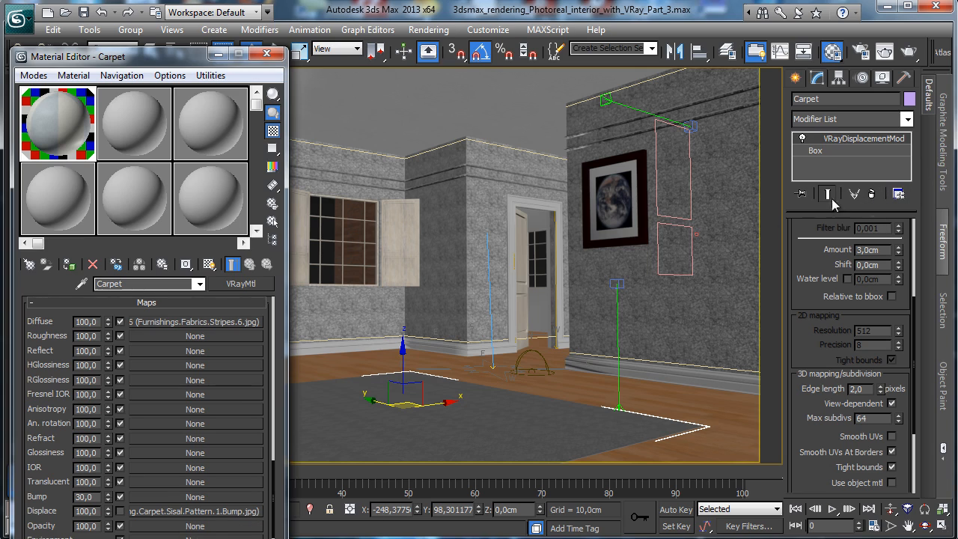
left_click(173, 515)
left_click(241, 284)
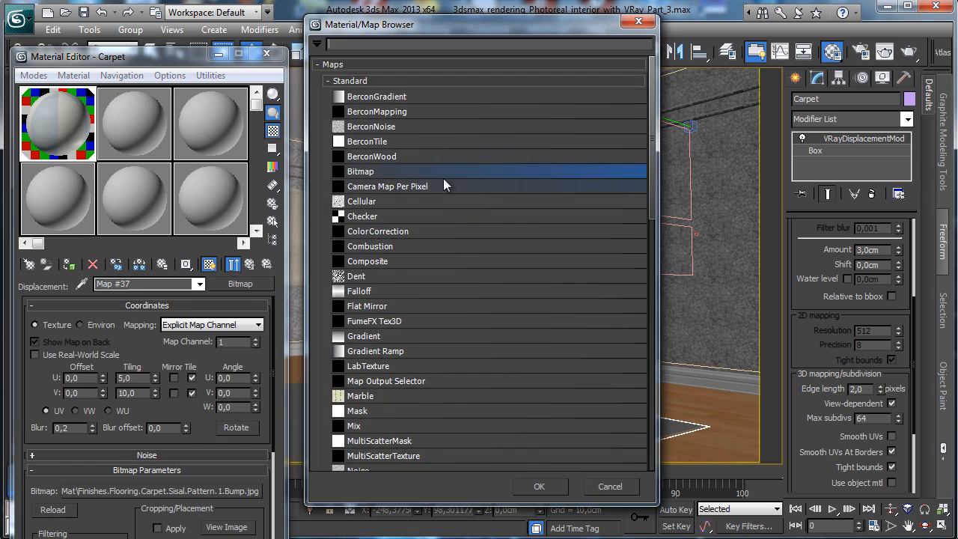
double_click(385, 260)
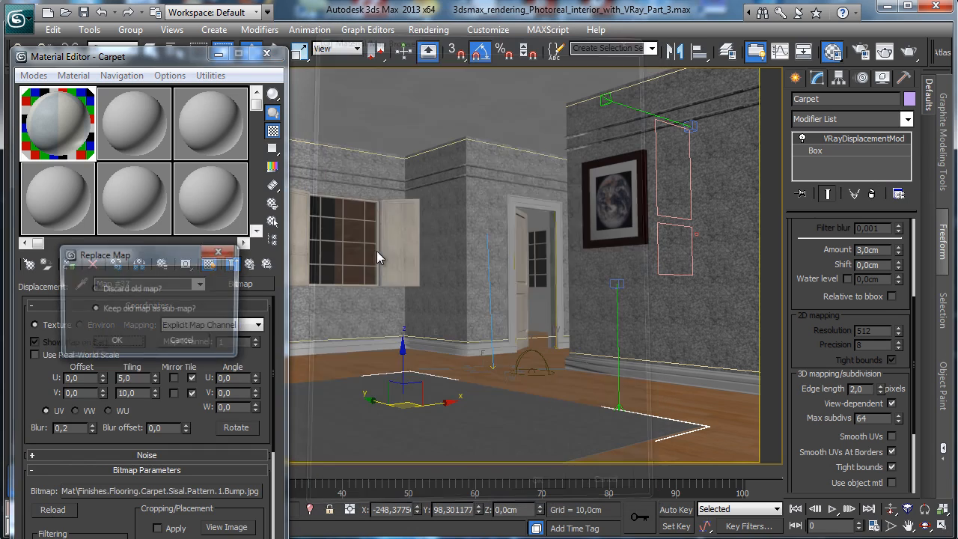
left_click(127, 338)
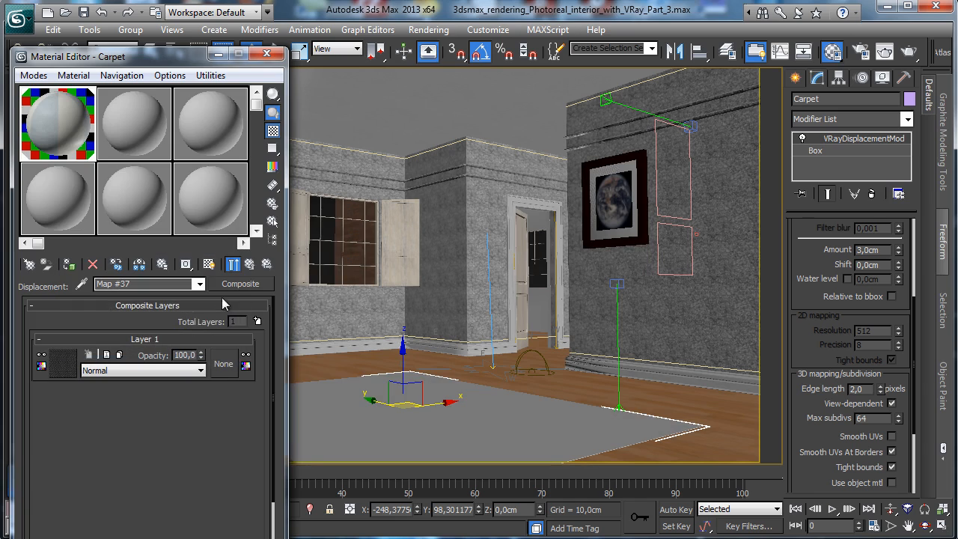
Step: Add a second layer to the Composite map and assign a Noise map to it
left_click(257, 320)
left_click(67, 363)
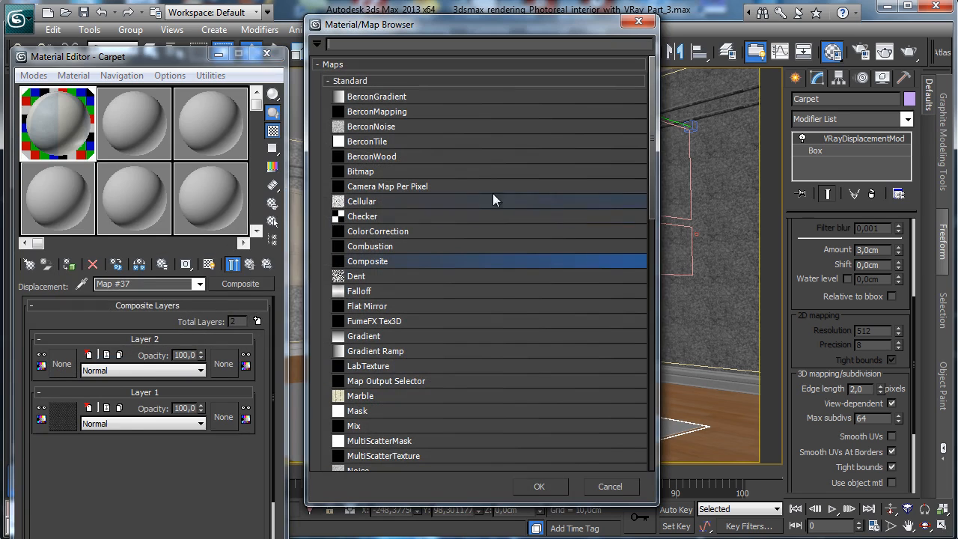
left_click_drag(649, 216, 644, 260)
double_click(365, 360)
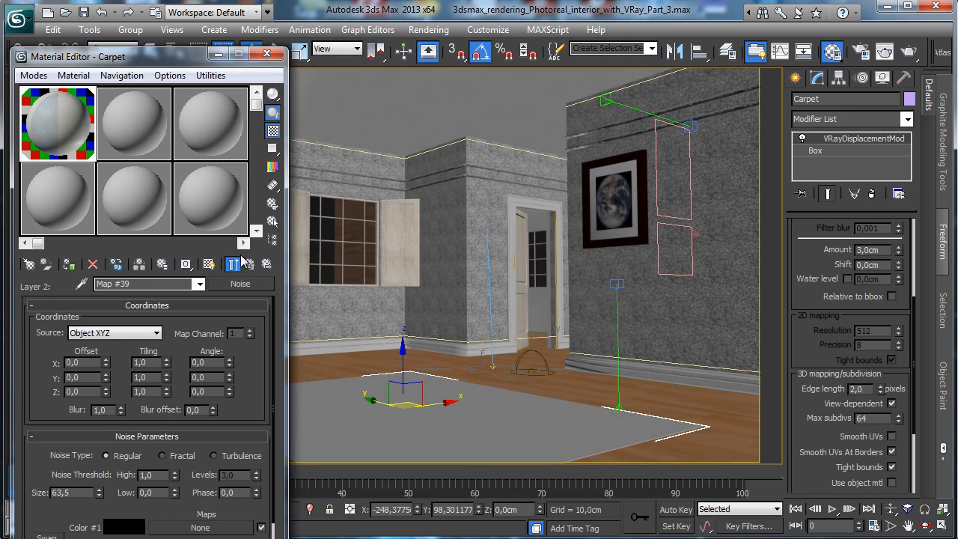
Step: Set the Noise map's tiling to X 0.3 and Y 1.6, its type to Fractal, and its Low threshold to about 0.525
left_click_drag(246, 393, 267, 359)
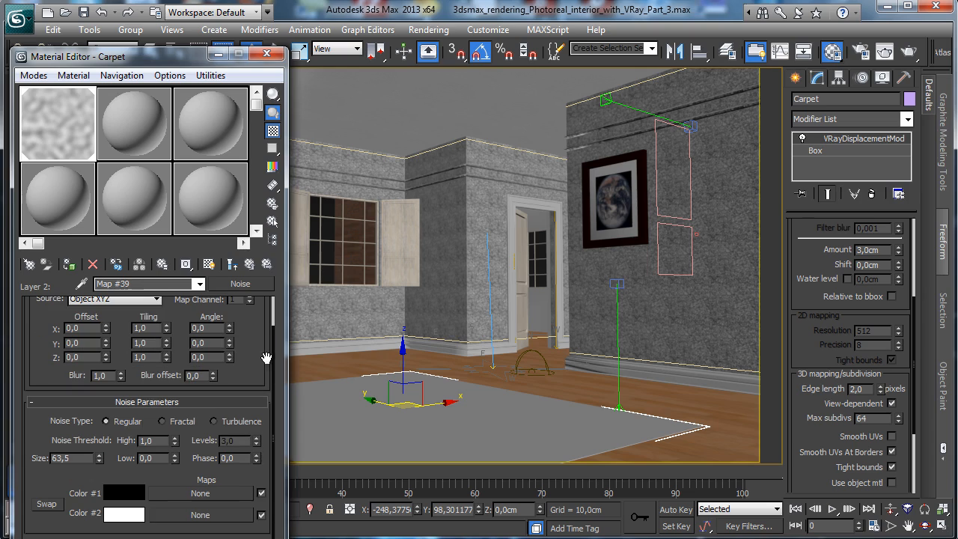
left_click_drag(166, 346, 167, 335)
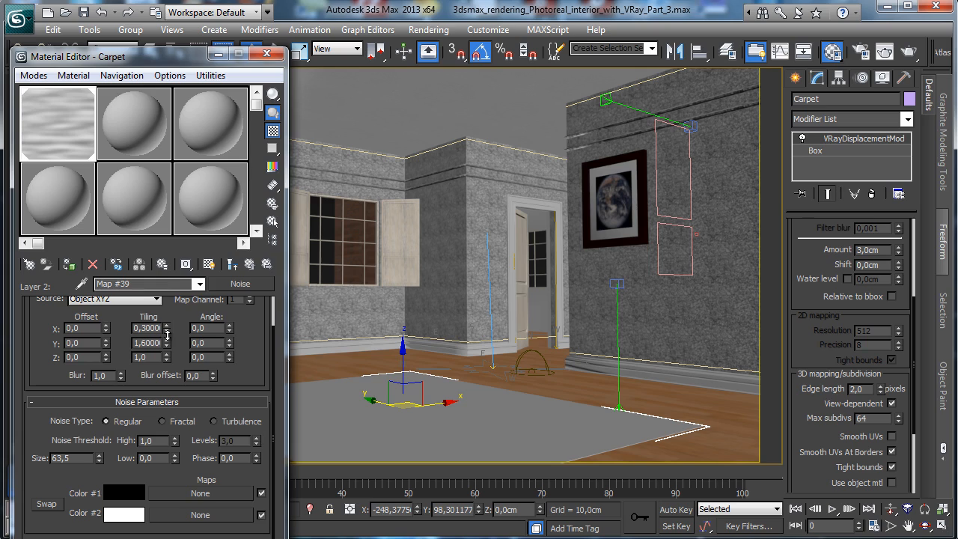
left_click(230, 424)
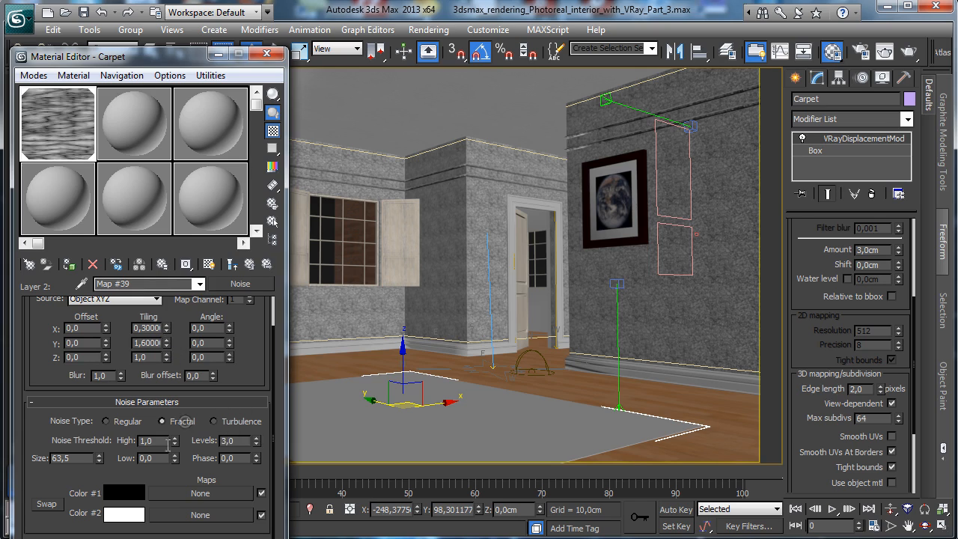
left_click(182, 421)
left_click_drag(176, 460, 187, 381)
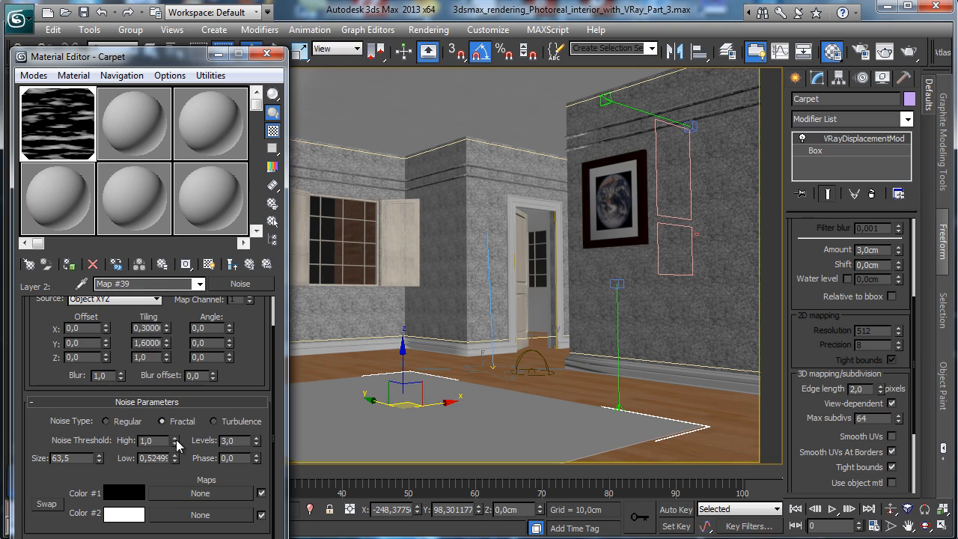
Step: Set the Composite map's Layer 2 blending mode to Addition and its opacity to 35, and render the region
left_click_drag(175, 441, 185, 417)
left_click(249, 264)
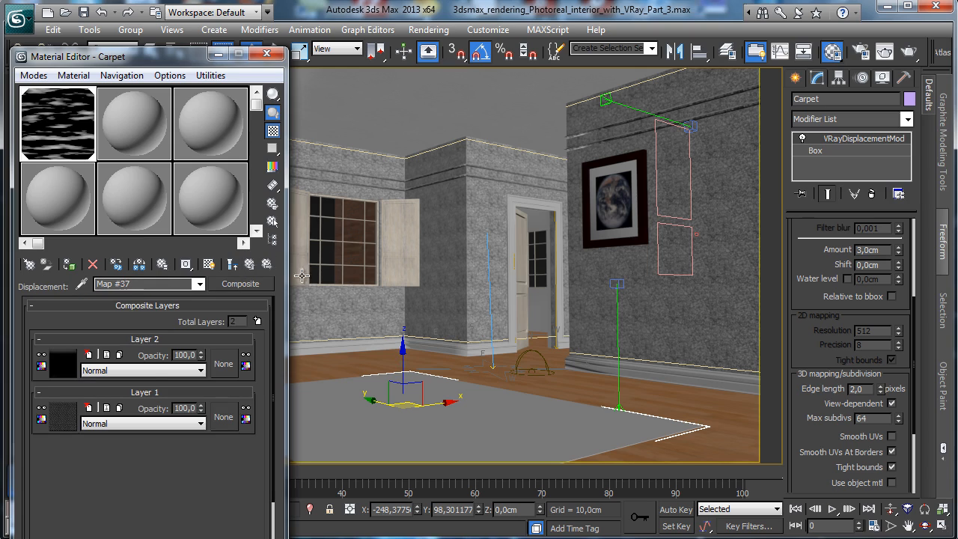
left_click(146, 376)
left_click(130, 402)
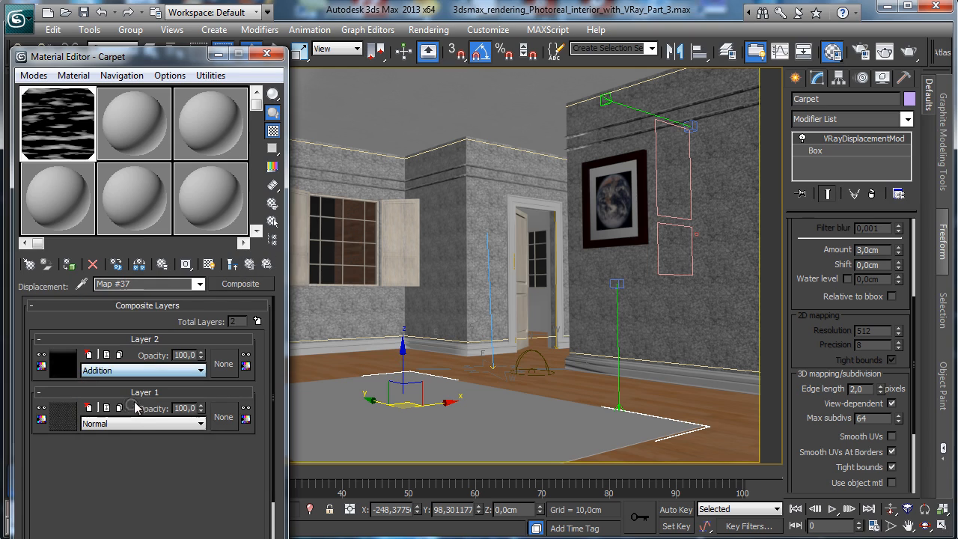
double_click(187, 354)
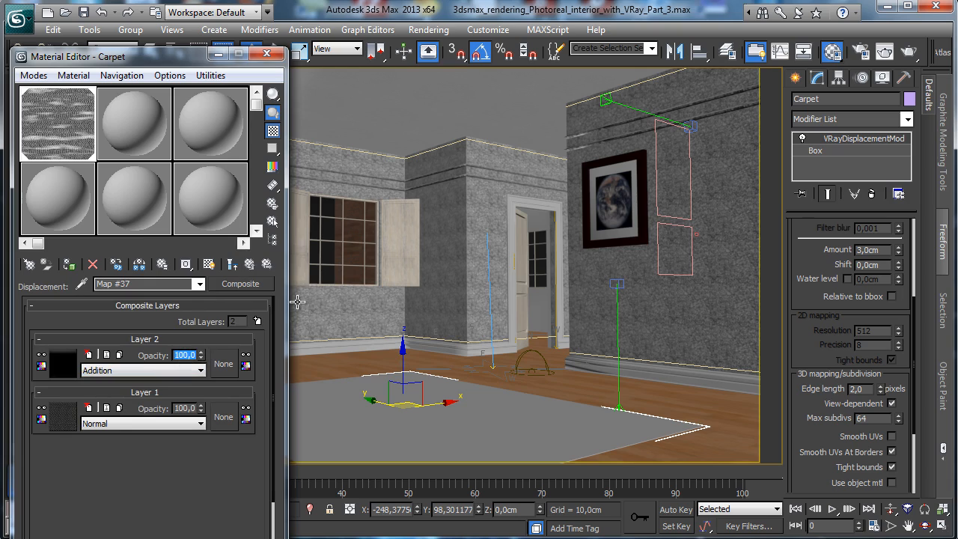
type("25")
key("Return")
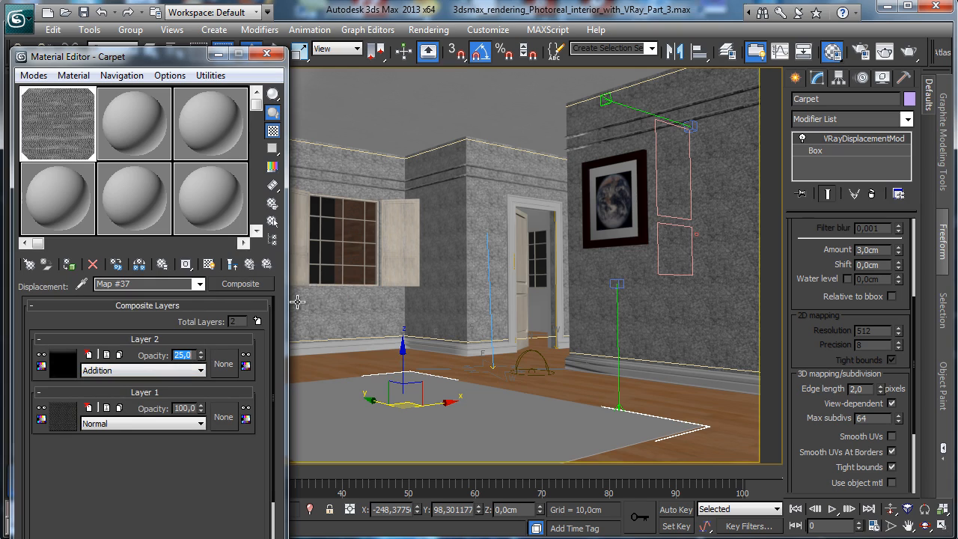
type("35")
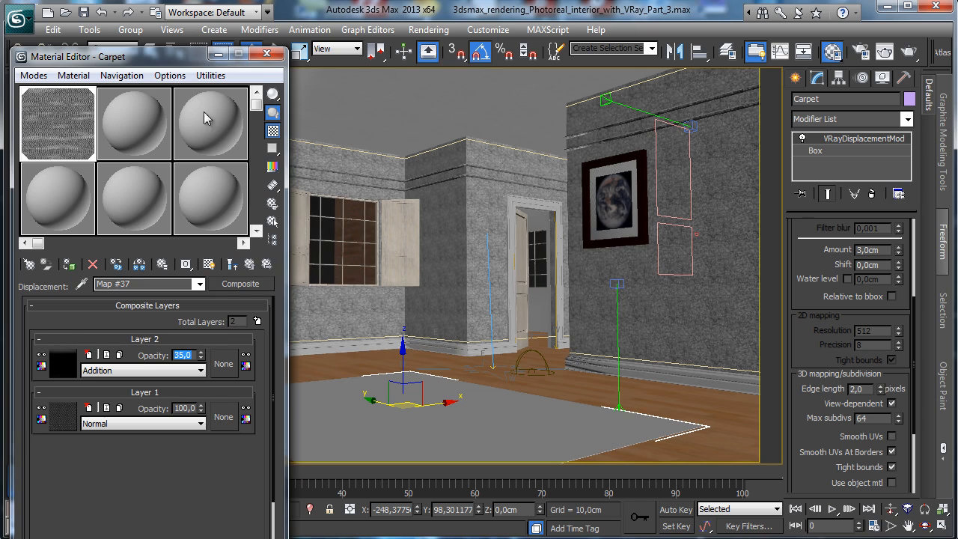
left_click(909, 54)
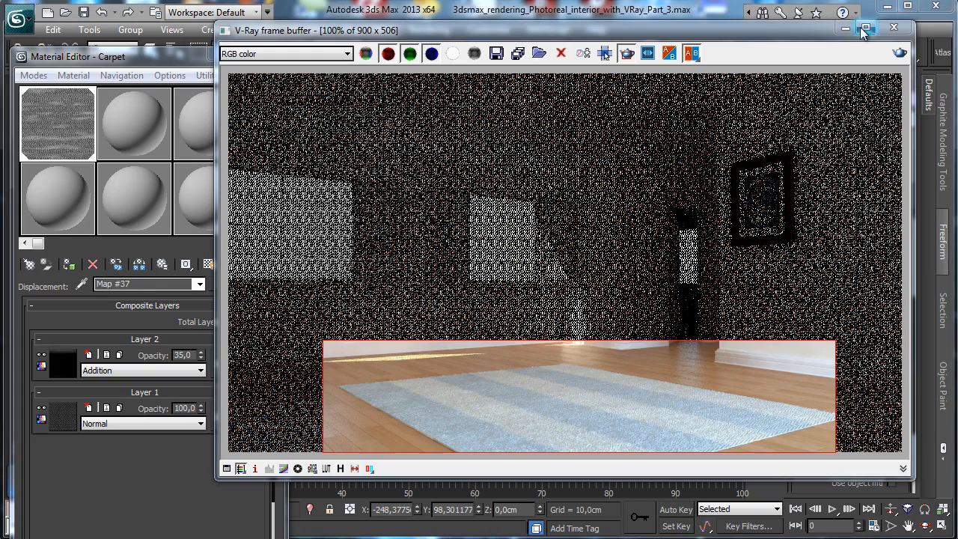
left_click(845, 28)
Step: Set the Composite map's Layer 2 blending mode back to Normal and its opacity to 100
left_click(63, 367)
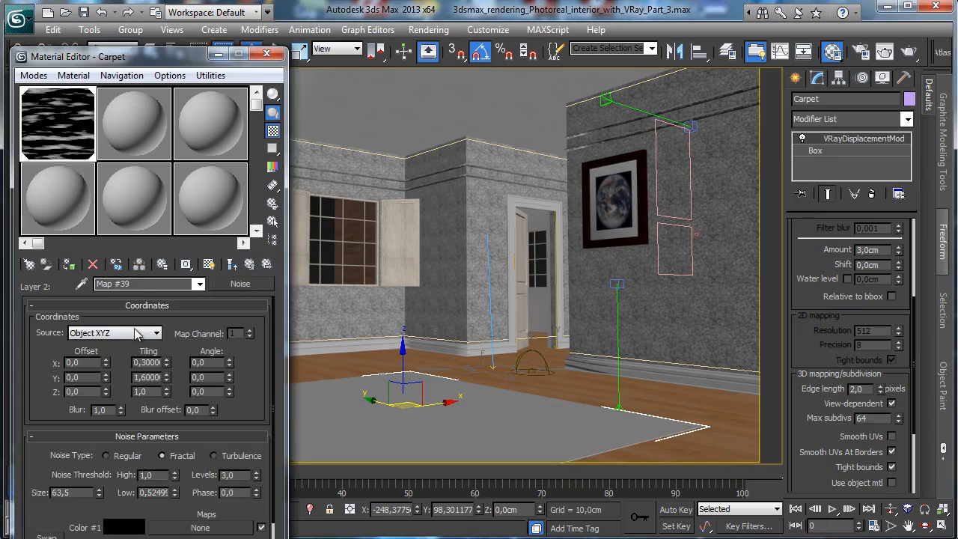
left_click(251, 265)
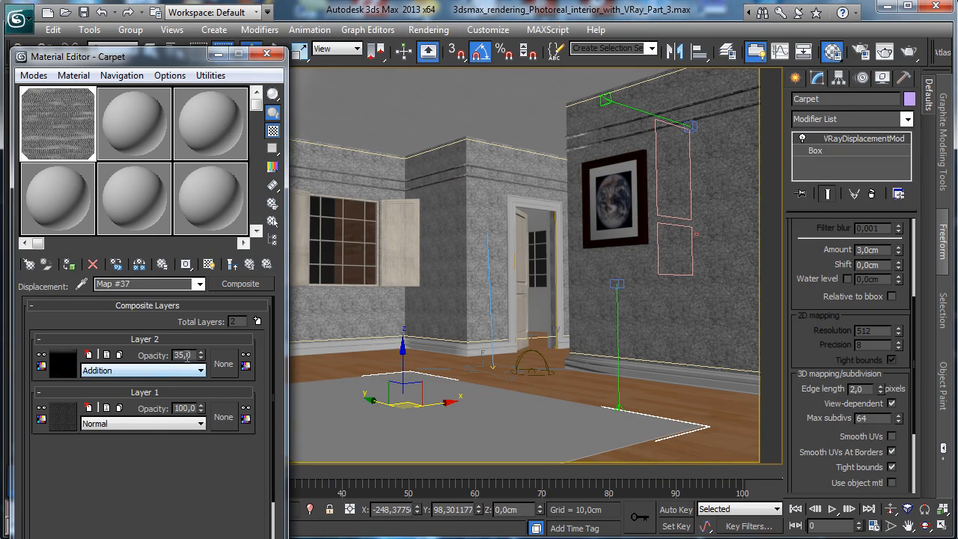
left_click(161, 370)
left_click(125, 384)
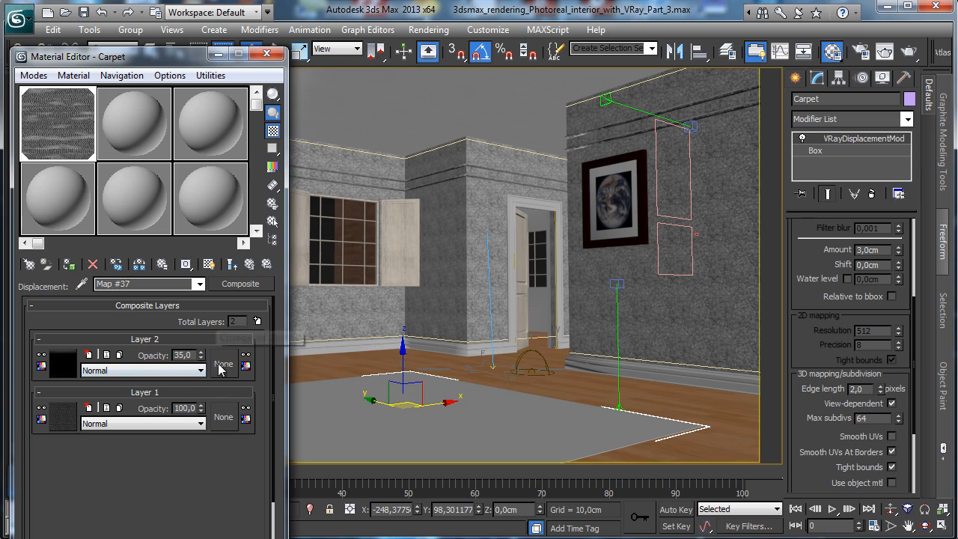
left_click_drag(201, 353, 210, 176)
Step: Adjust the size of the Noise map in Layer 2 and render the region again
left_click(59, 365)
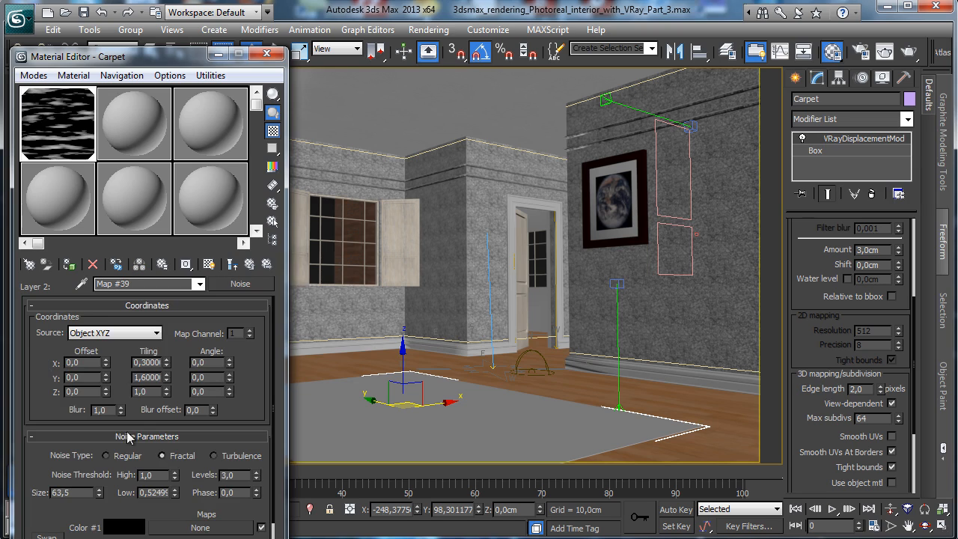
double_click(76, 492)
key("Return")
left_click(250, 266)
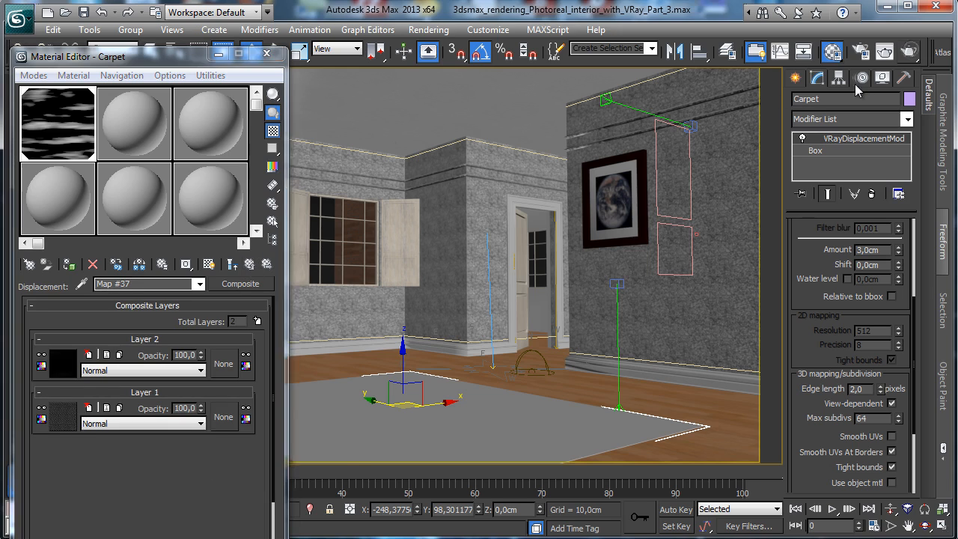
left_click(909, 52)
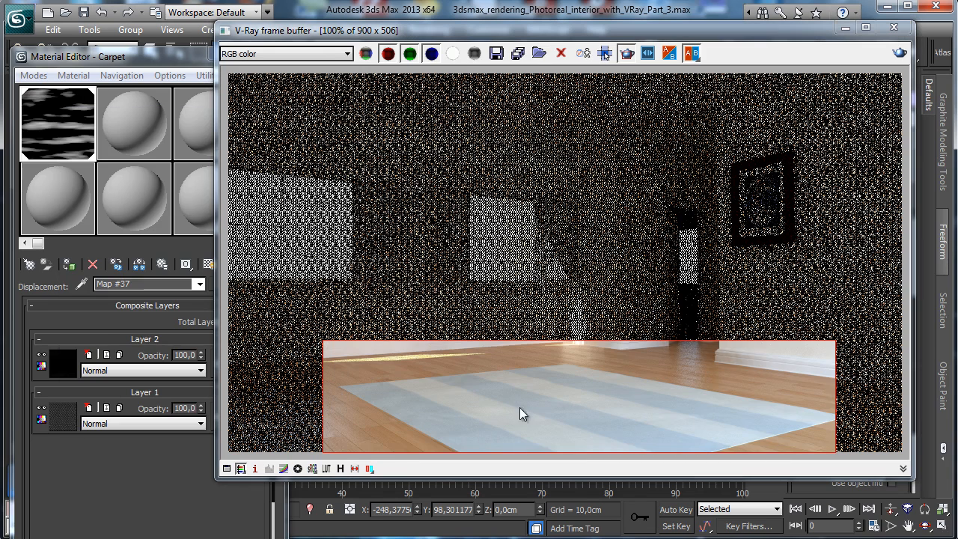
left_click(141, 474)
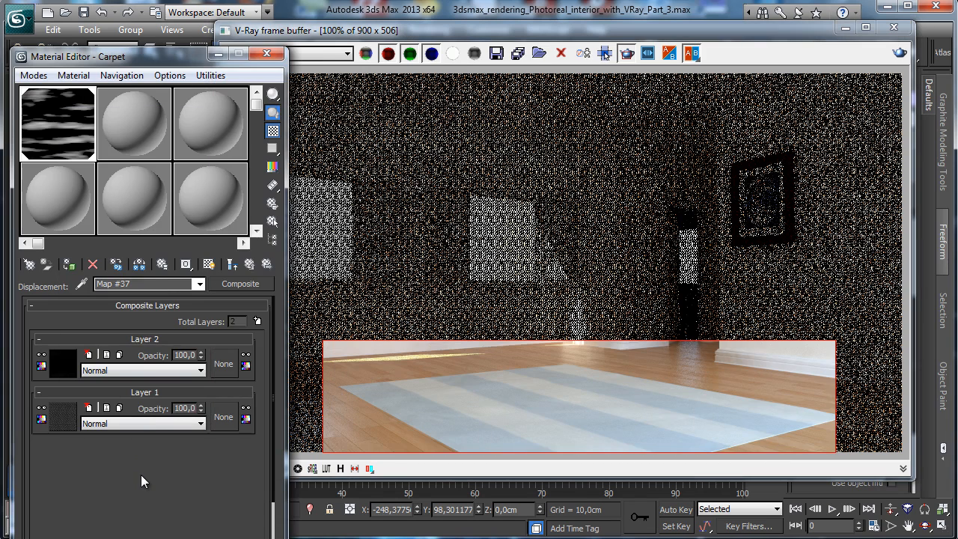
left_click(843, 30)
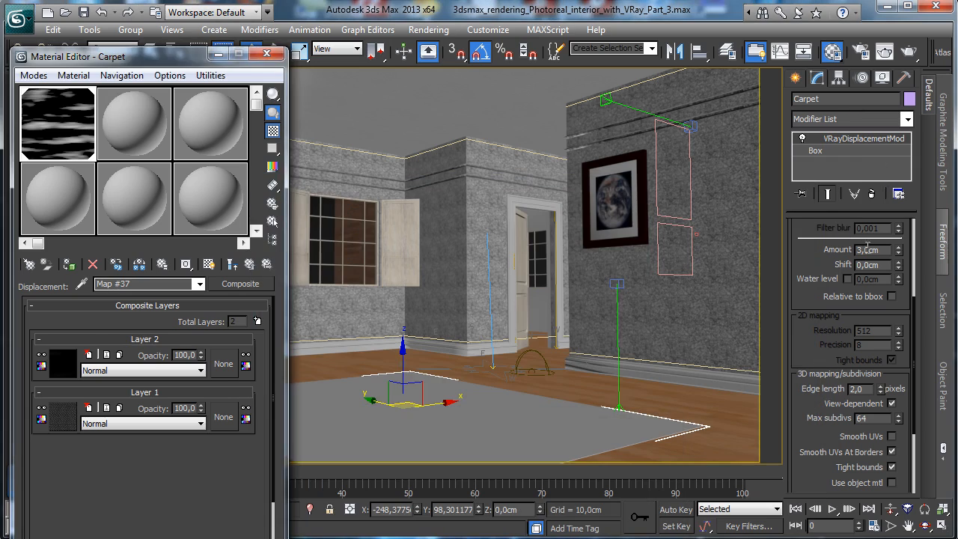
Step: Set the Amount of the carpet's displacement modifier to 4 cm and render the region
double_click(869, 249)
type("4")
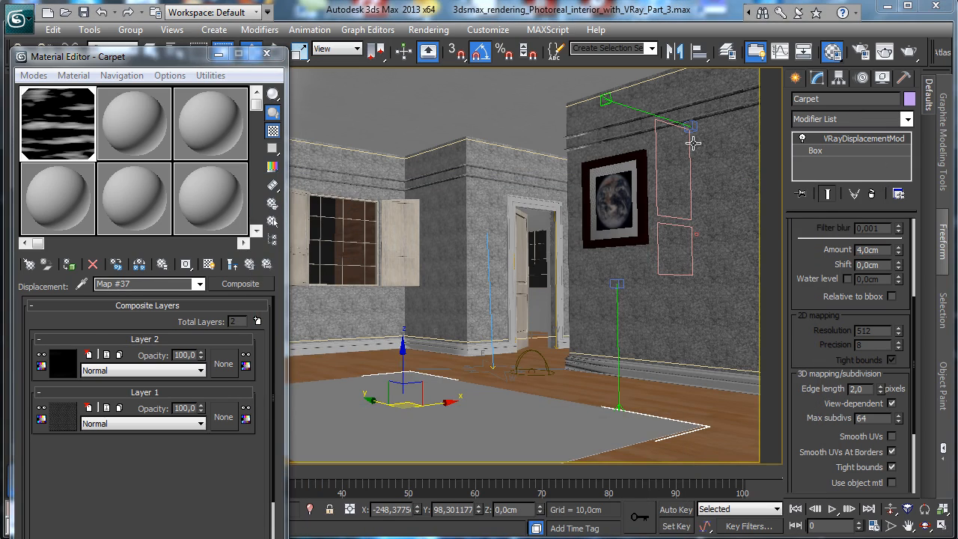
left_click(907, 52)
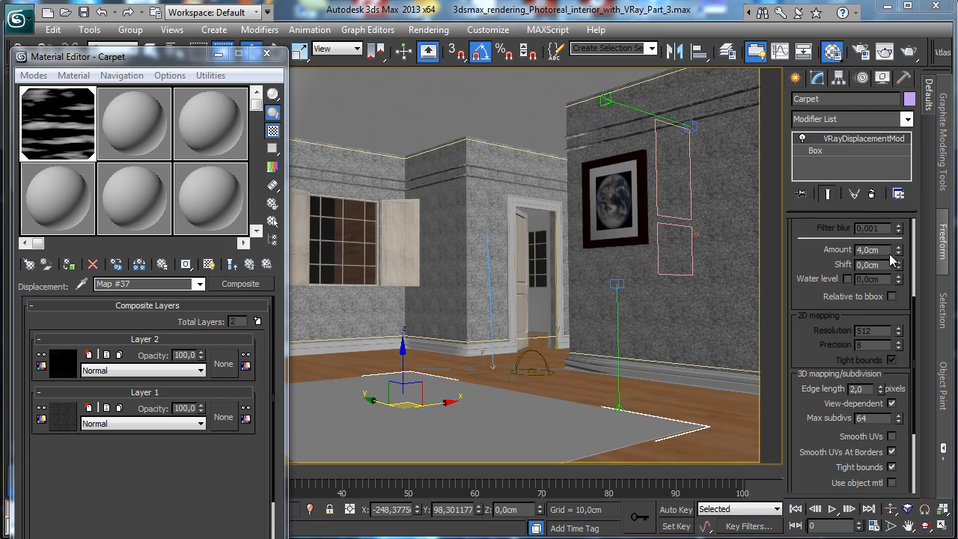
Step: Set the Amount of the carpet's displacement modifier to 5 cm
double_click(885, 249)
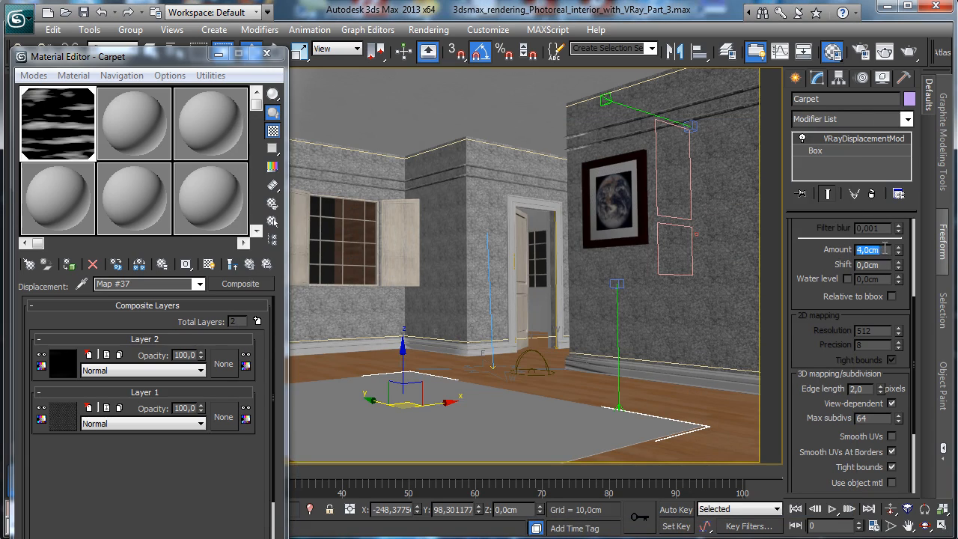
type("5")
key("Return")
Step: Set the Composite map's Layer 2 blending mode to Addition and render the region
left_click(131, 371)
left_click(122, 401)
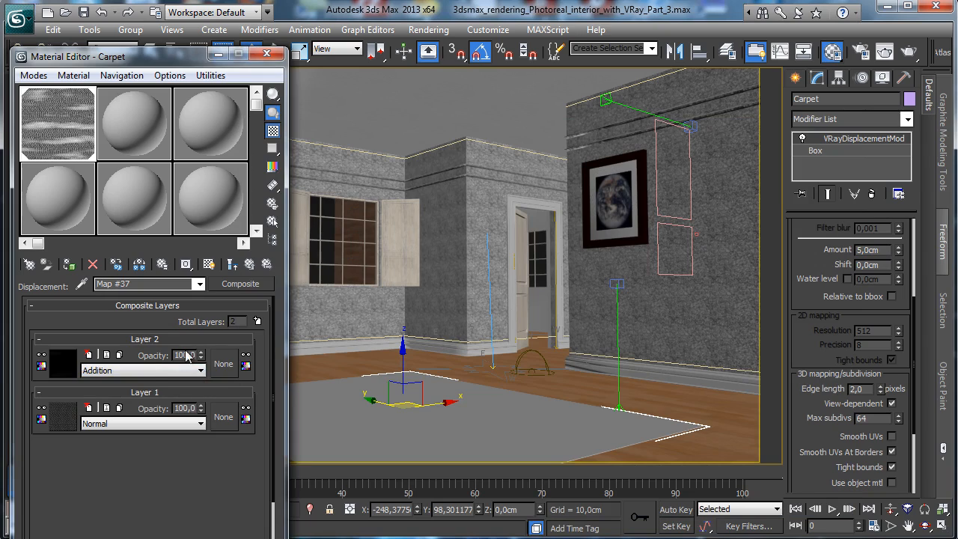
left_click(905, 54)
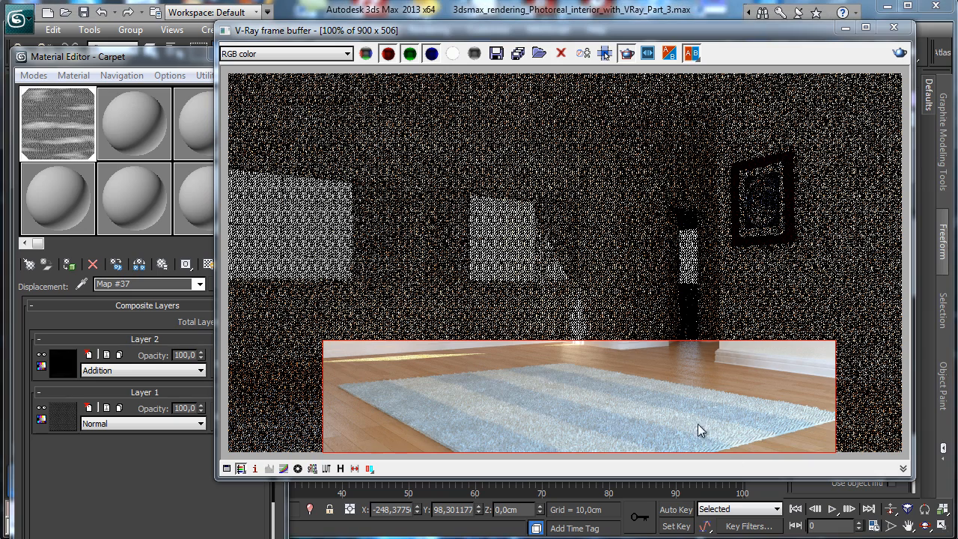
Step: Lower the Composite map's Layer 1 opacity to 42 and render the region again
left_click(131, 475)
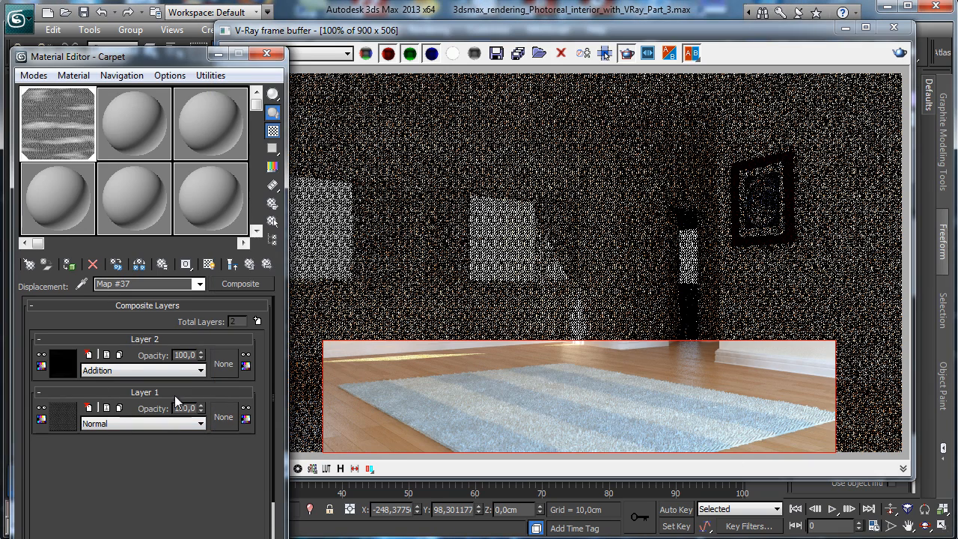
left_click_drag(201, 410, 192, 447)
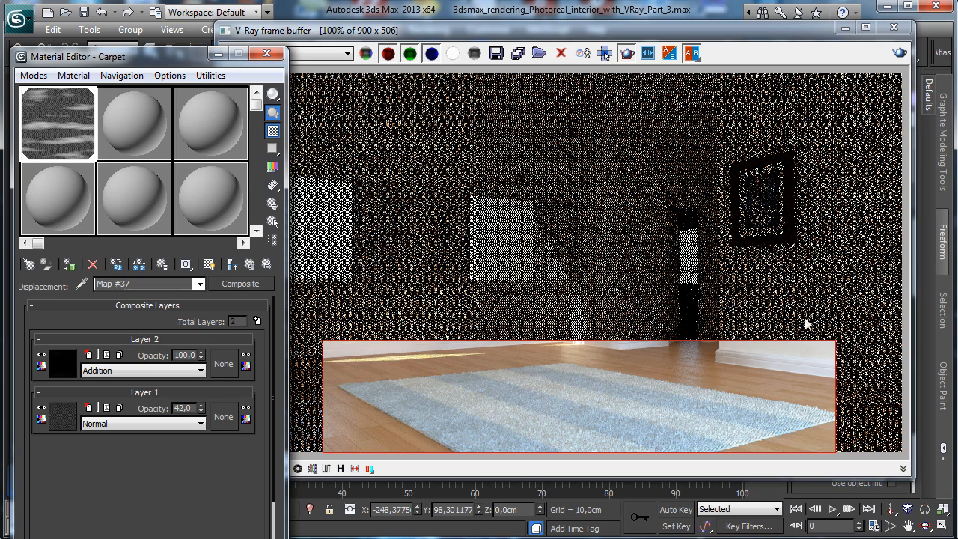
left_click(900, 54)
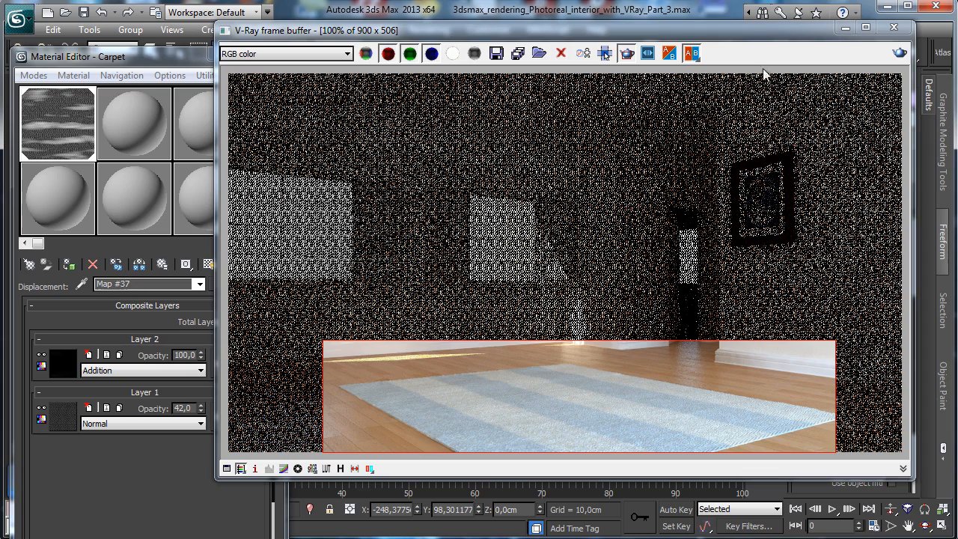
left_click(845, 28)
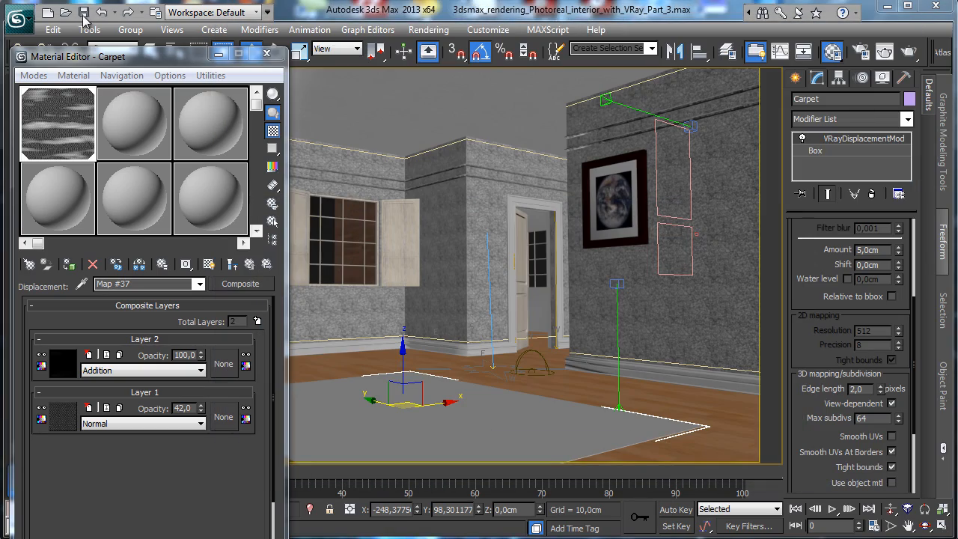
Step: Save the scene and minimize the Material Editor
left_click(83, 13)
left_click(218, 54)
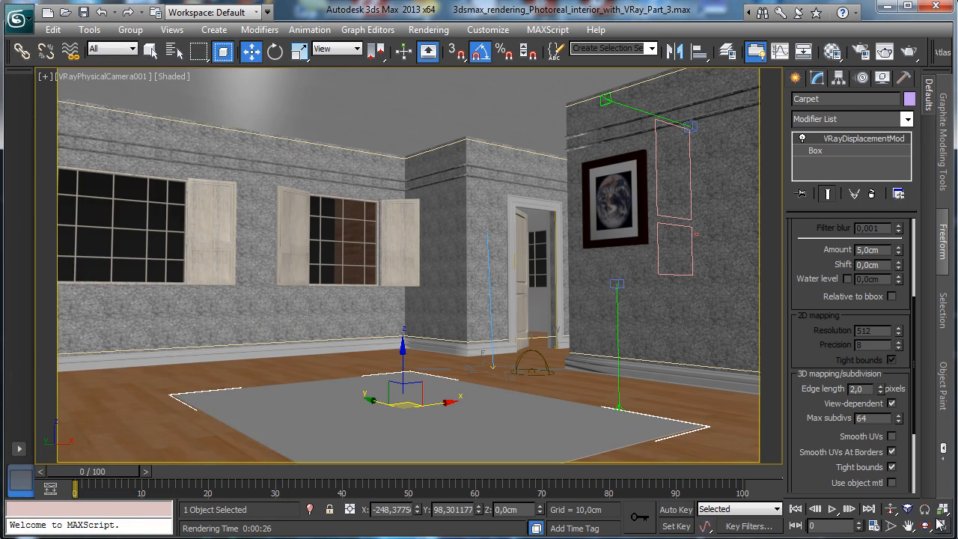
Step: Create a standard box over the carpet in the Top view, about 226 cm long, 120 cm wide and 51 cm high
left_click(941, 525)
left_click(795, 78)
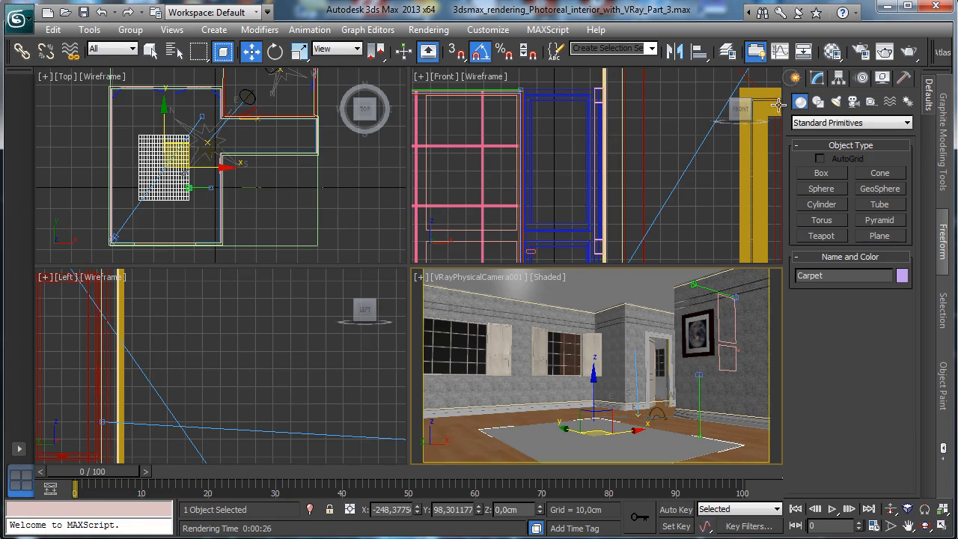
left_click(825, 174)
left_click_drag(153, 142, 179, 191)
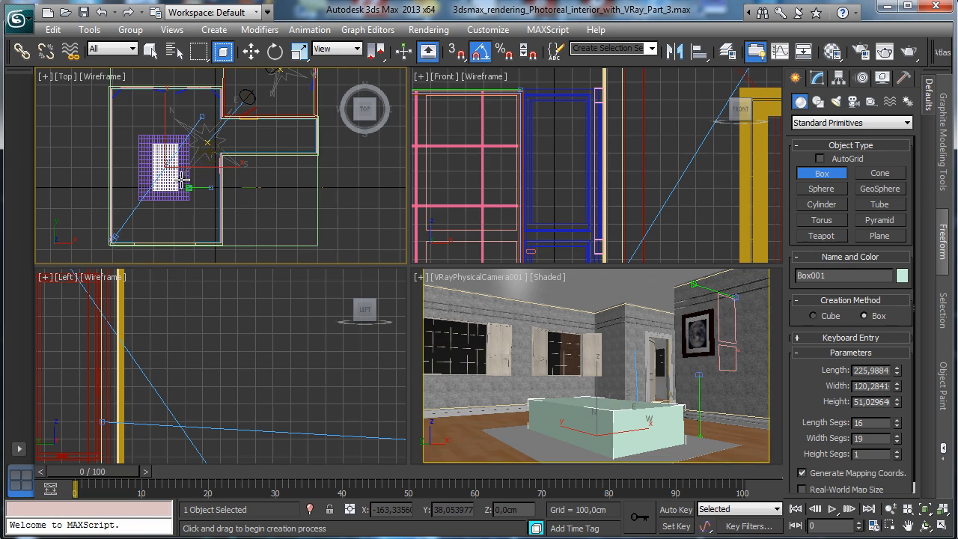
Step: Set the new box's length to 200 cm, width to 100 cm and height to 50 cm
left_click(816, 77)
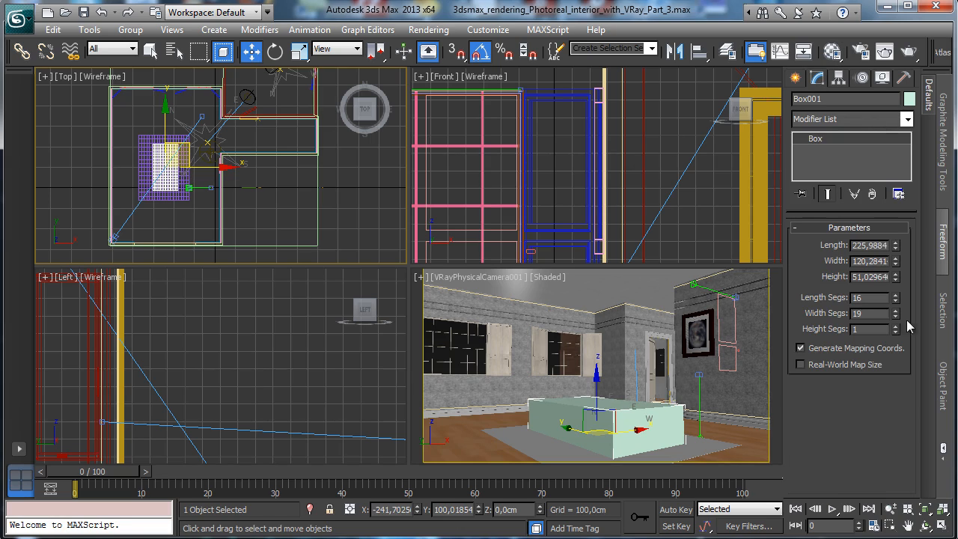
double_click(870, 244)
type("200")
key("Tab")
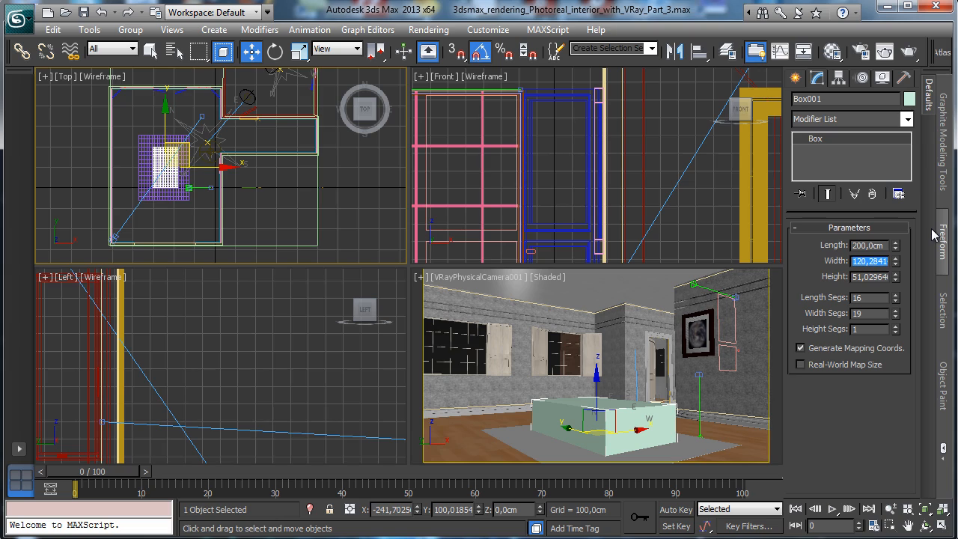
type("100")
key("Return")
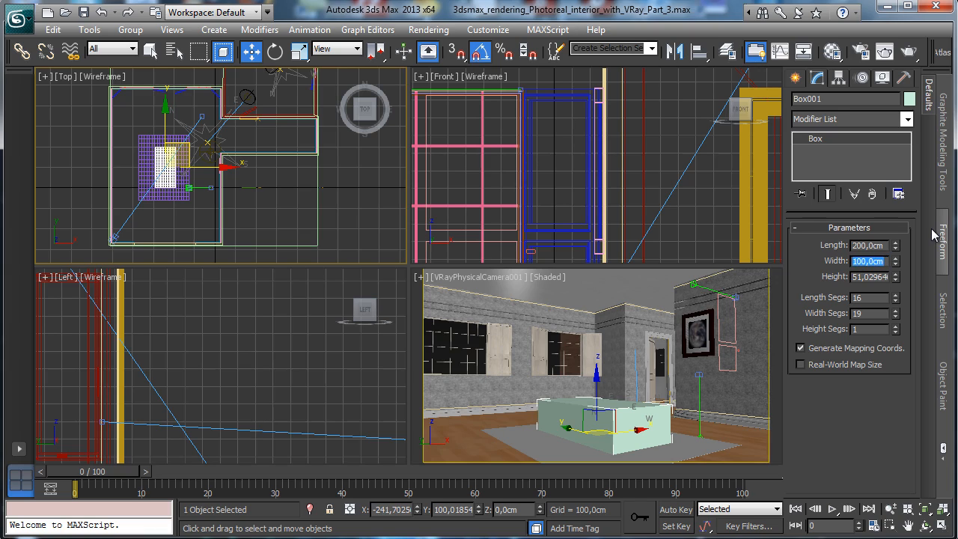
left_click(870, 276)
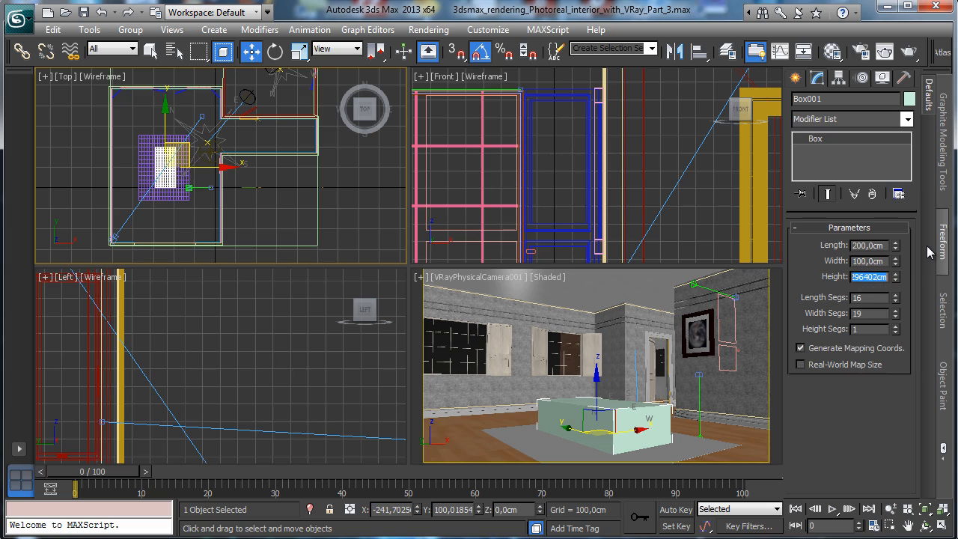
type("50")
key("Return")
Step: Align the box to the carpet in X, Y and Z position, pivot point to pivot point
left_click(697, 51)
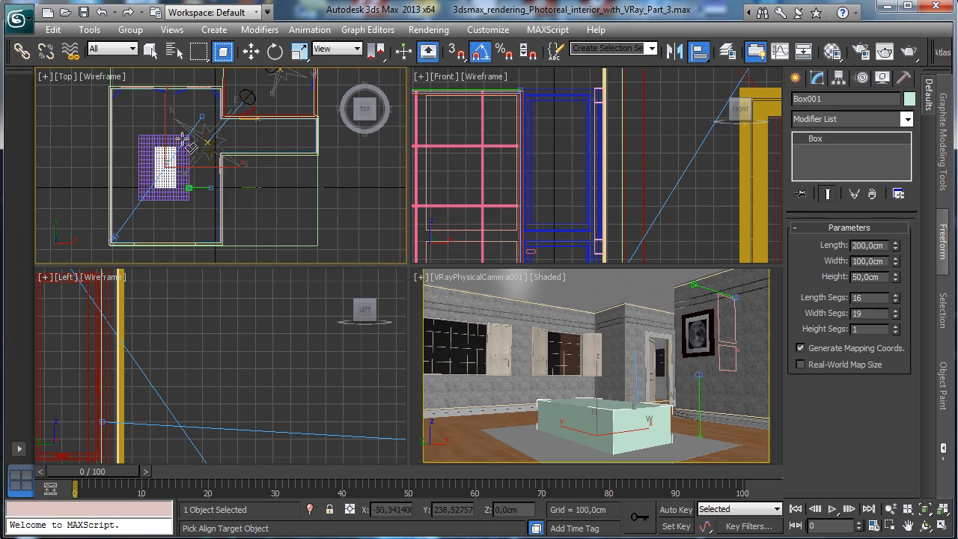
left_click(147, 150)
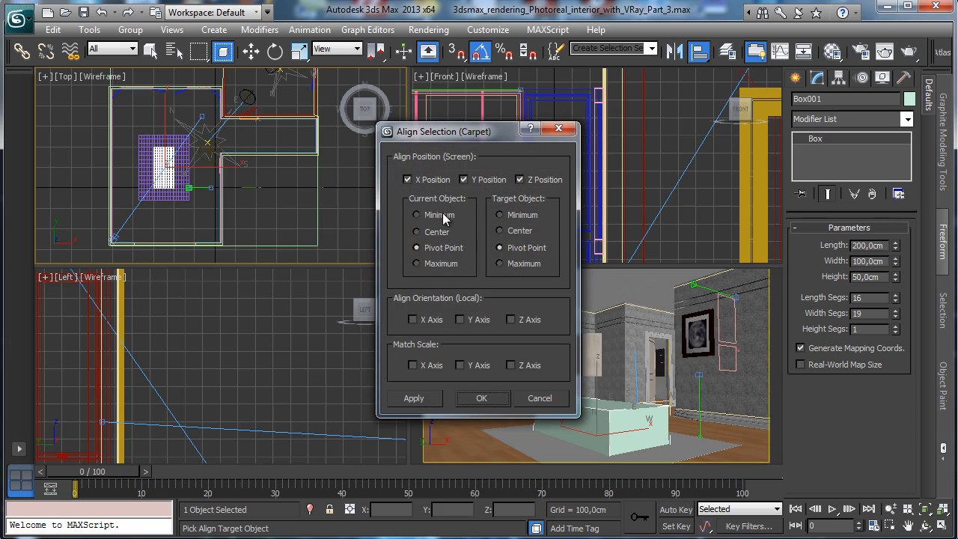
left_click(490, 400)
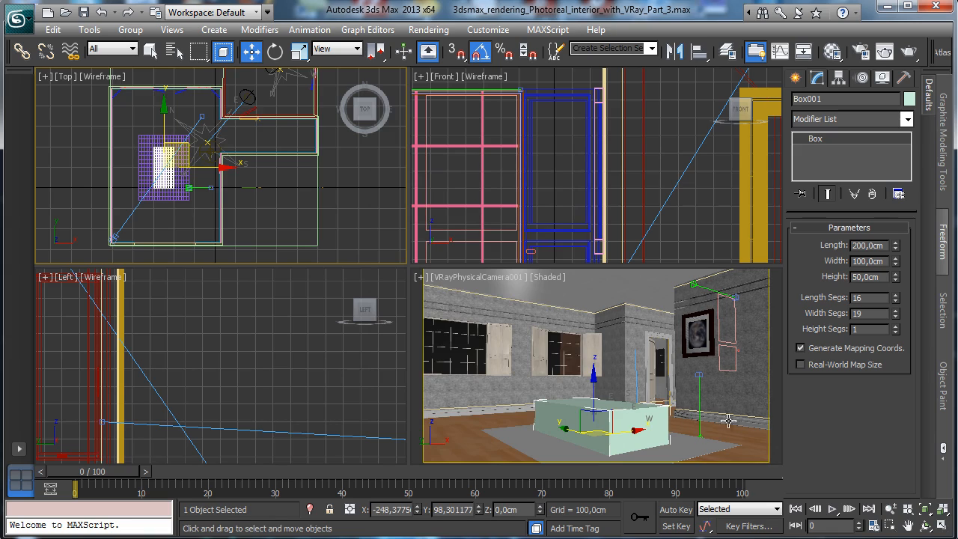
Step: Reduce the new box's length and width segments to 1 each
right_click(507, 380)
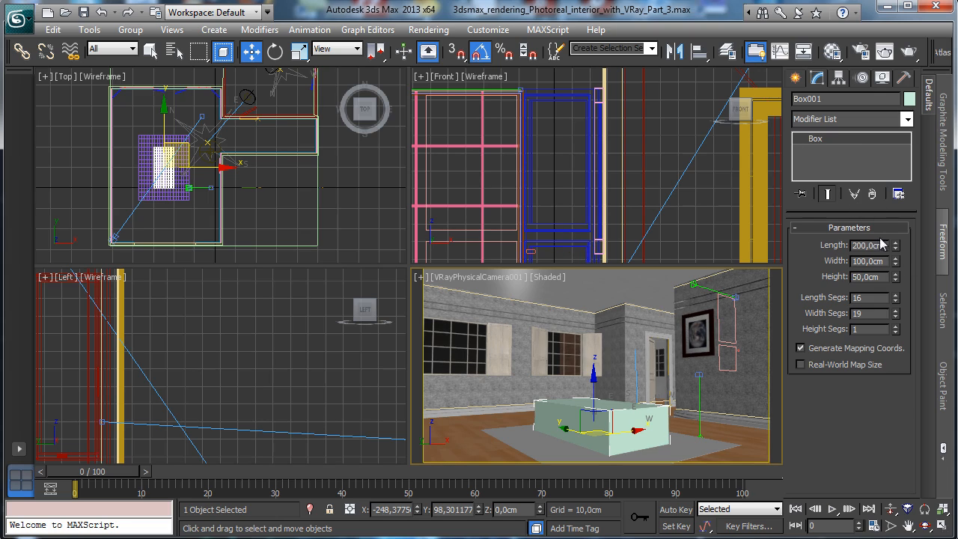
left_click(796, 78)
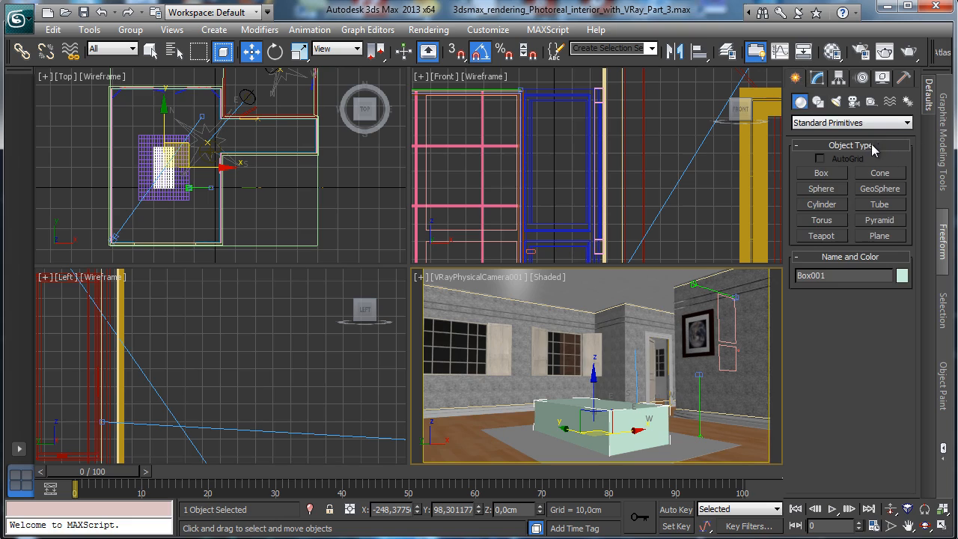
left_click(816, 78)
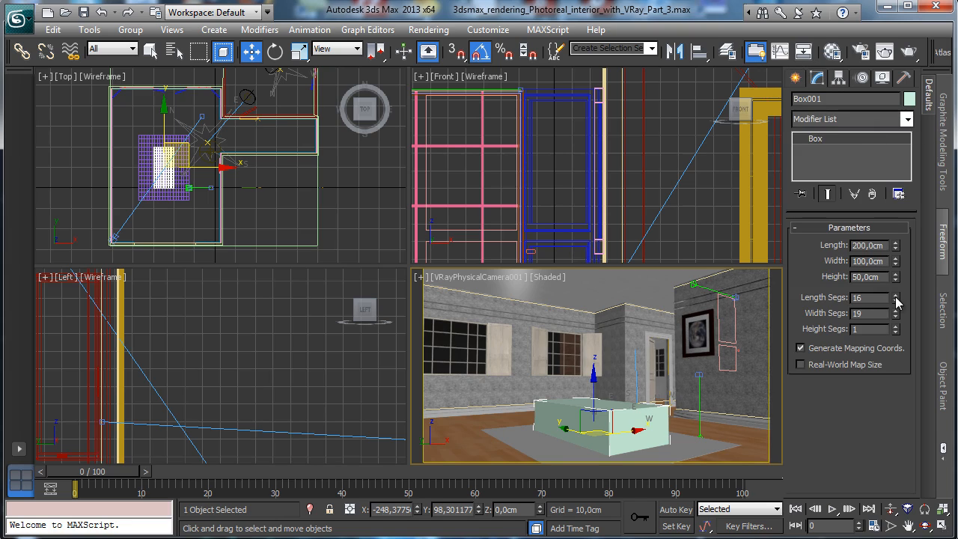
right_click(895, 299)
right_click(896, 313)
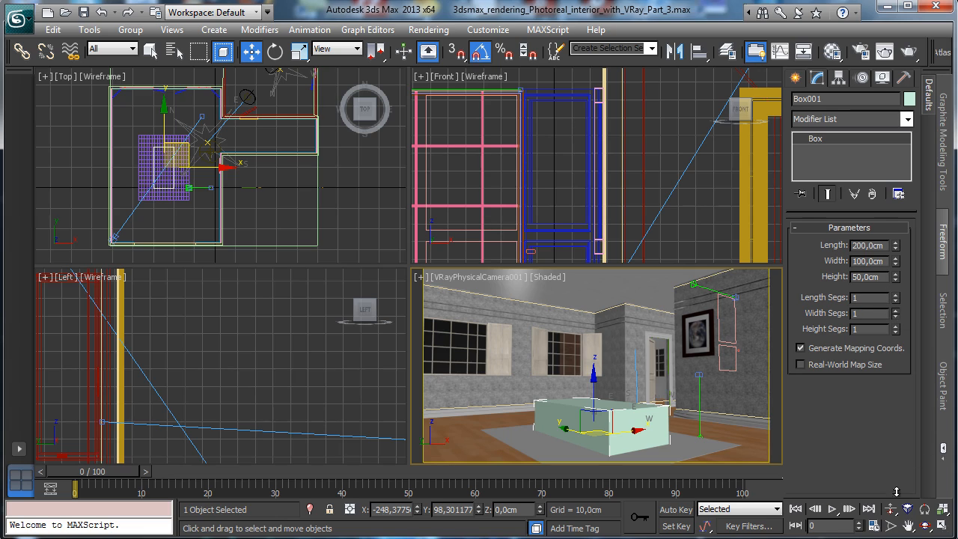
Step: Convert the box on the carpet to an Editable Poly
right_click(522, 346)
left_click(843, 134)
right_click(611, 404)
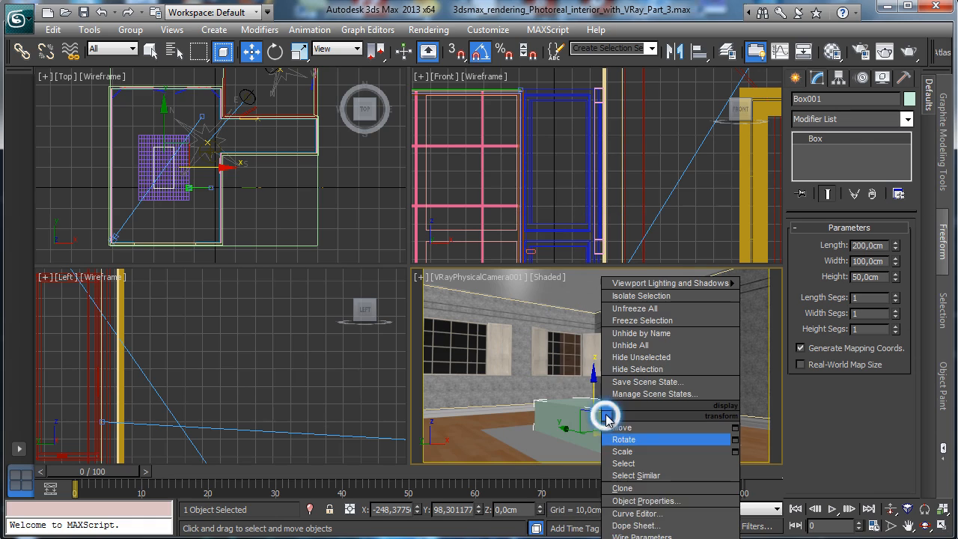
left_click(642, 535)
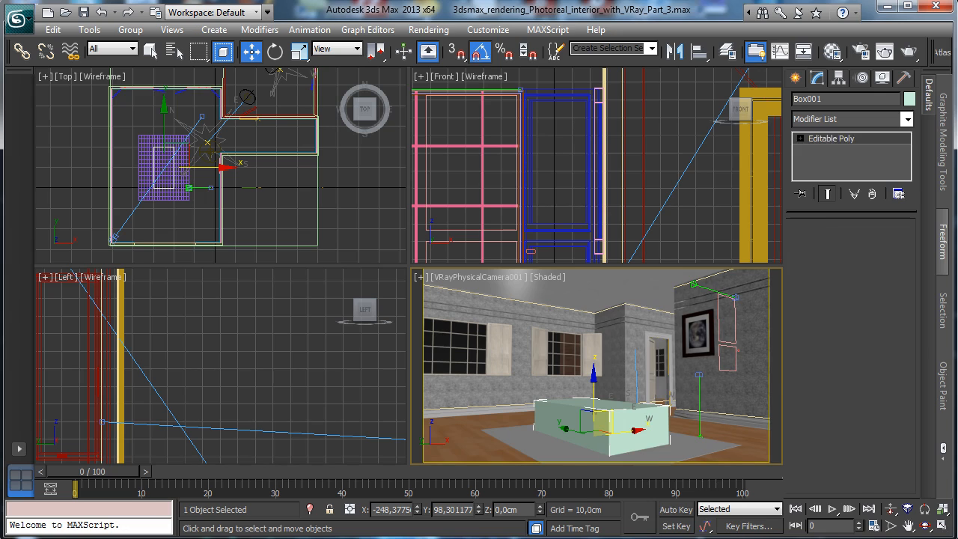
Step: Chamfer all edges of the box by 0,25 cm with 2 segments and leave Edge sub-object mode
left_click(828, 244)
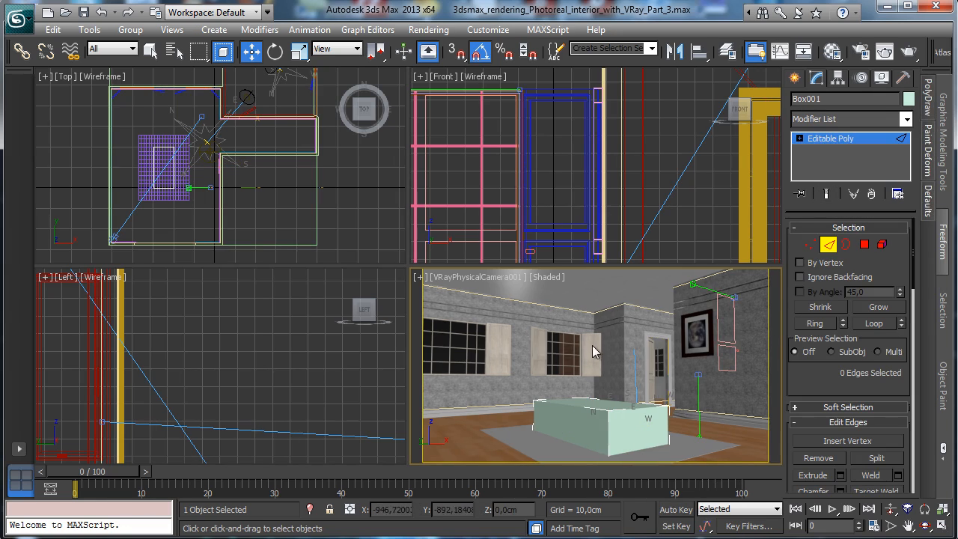
left_click(202, 201)
key("ctrl+a")
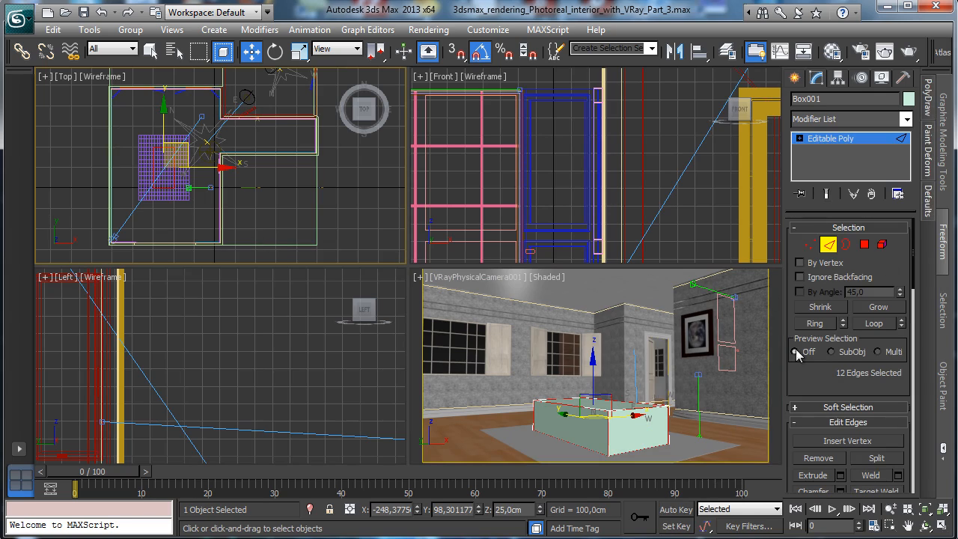
scroll(795, 349, "down", 5)
scroll(823, 417, "down", 5)
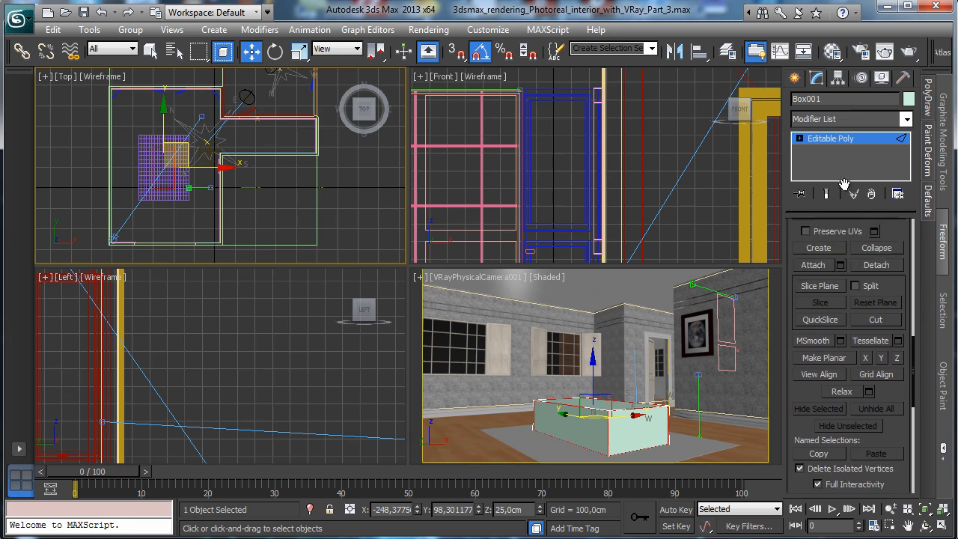
left_click(781, 399)
left_click(942, 526)
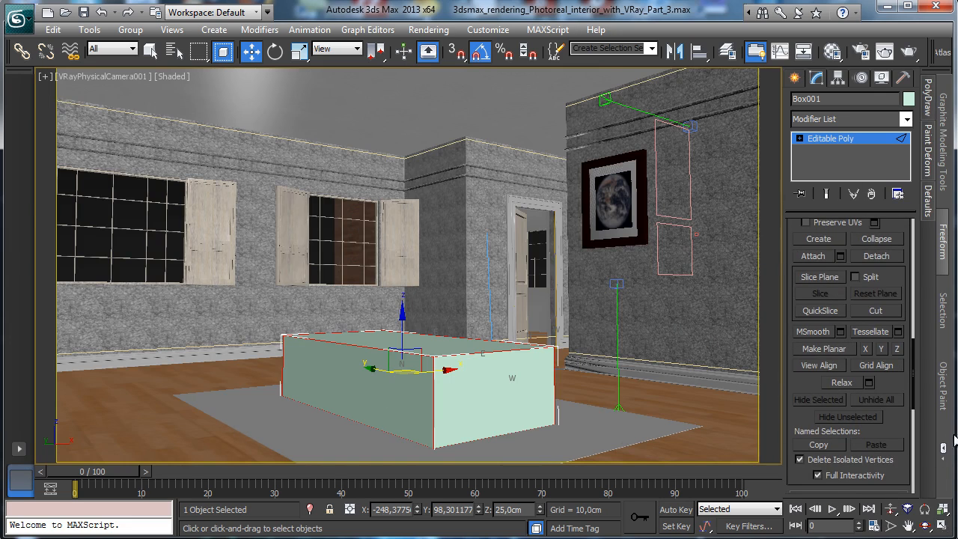
left_click_drag(905, 430, 854, 139)
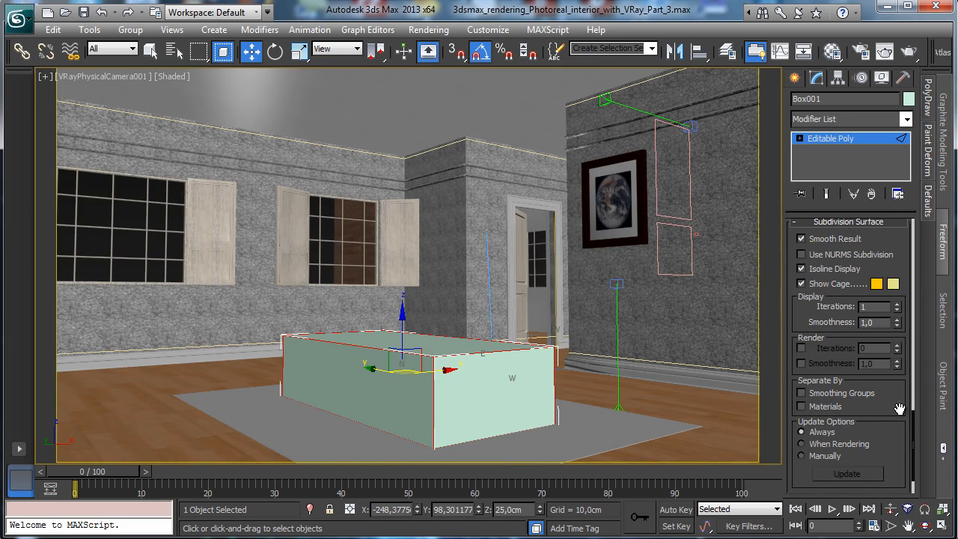
left_click_drag(890, 262, 869, 536)
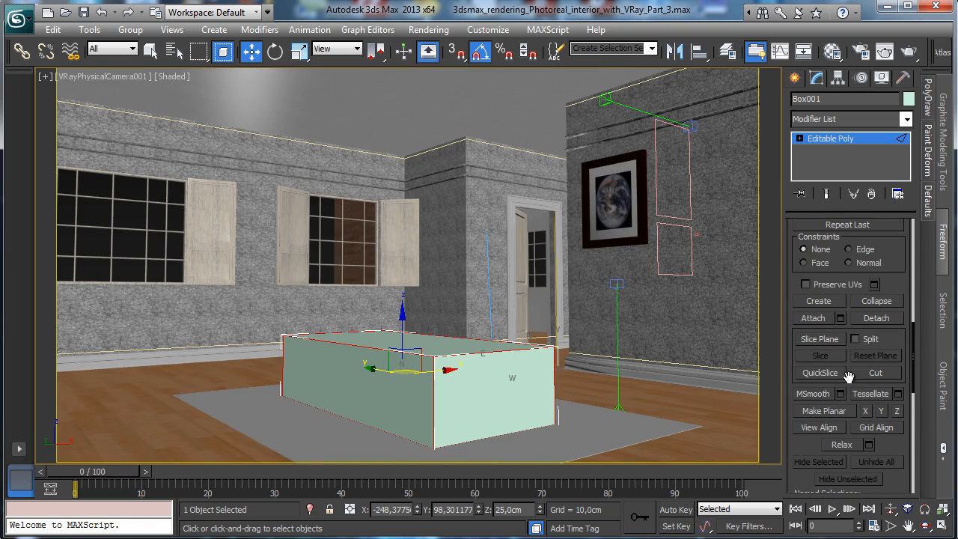
scroll(897, 277, "up", 5)
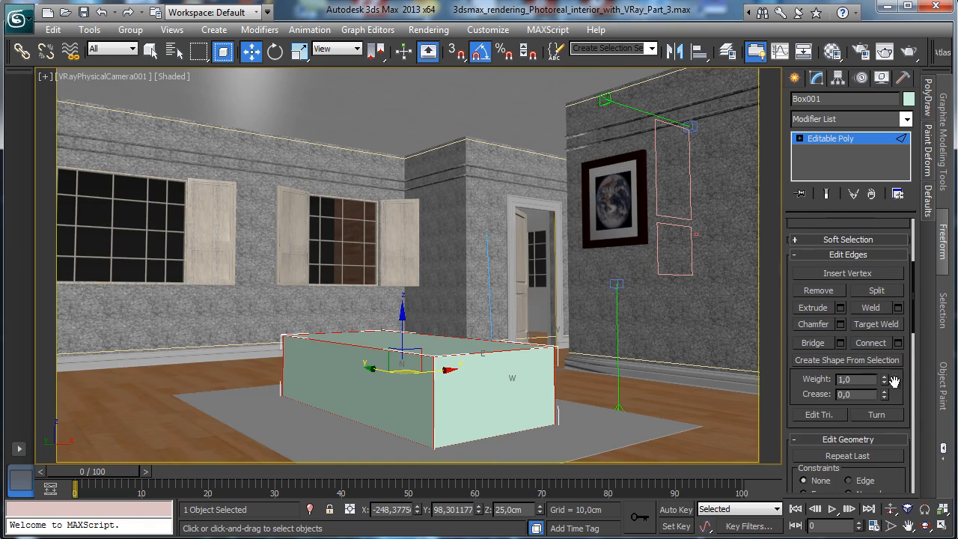
left_click(840, 323)
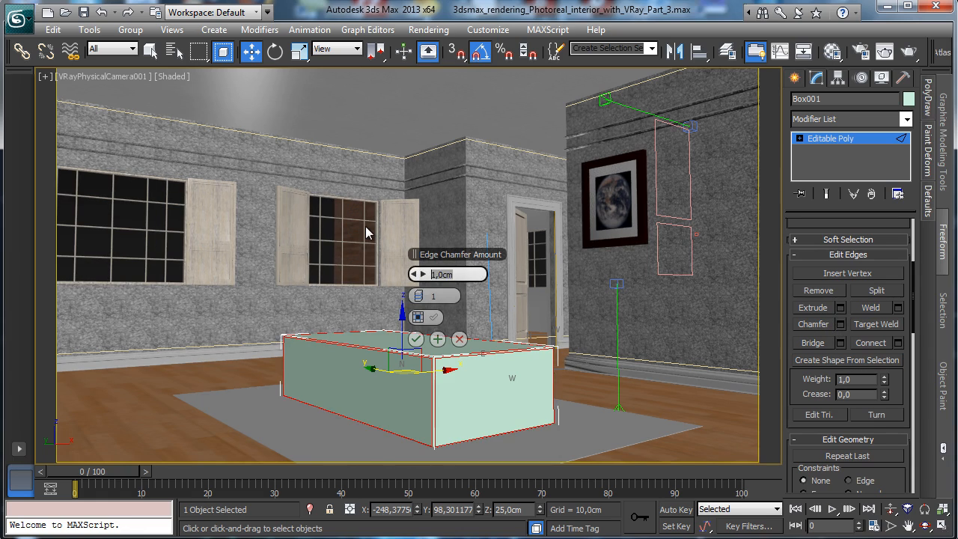
type("0,25")
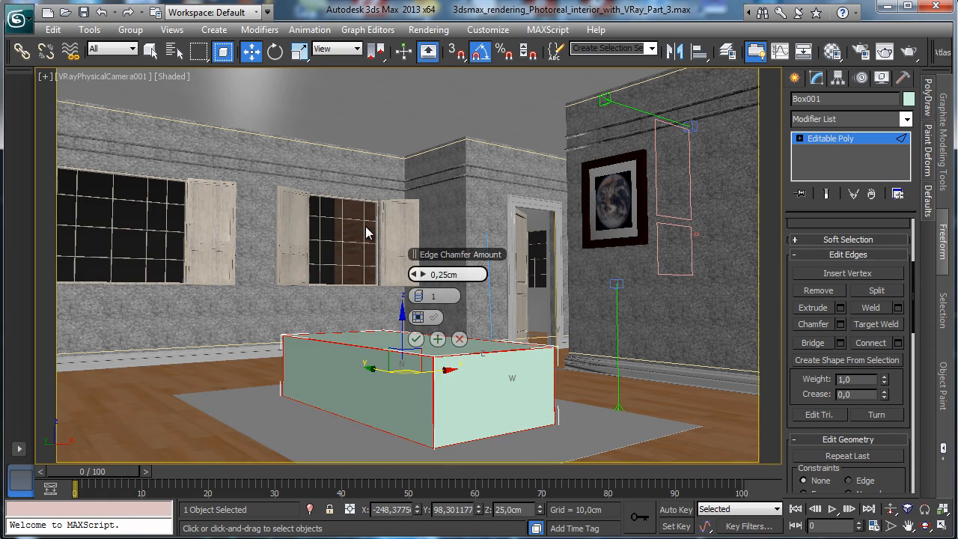
key("Return")
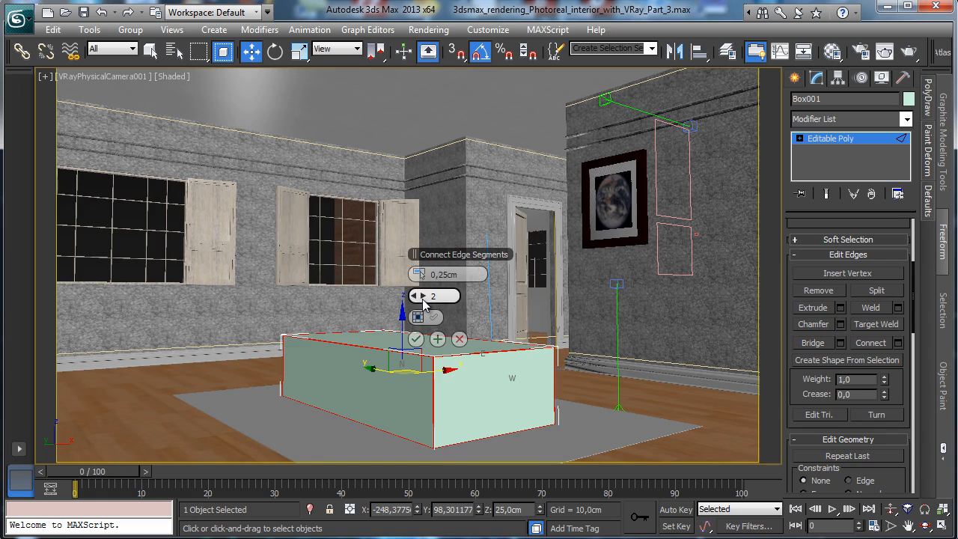
left_click(415, 340)
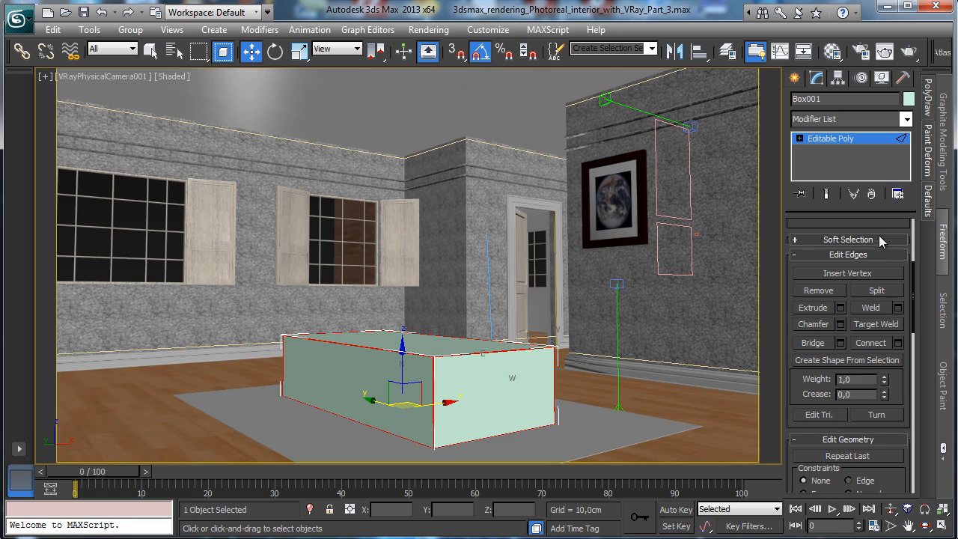
left_click(817, 140)
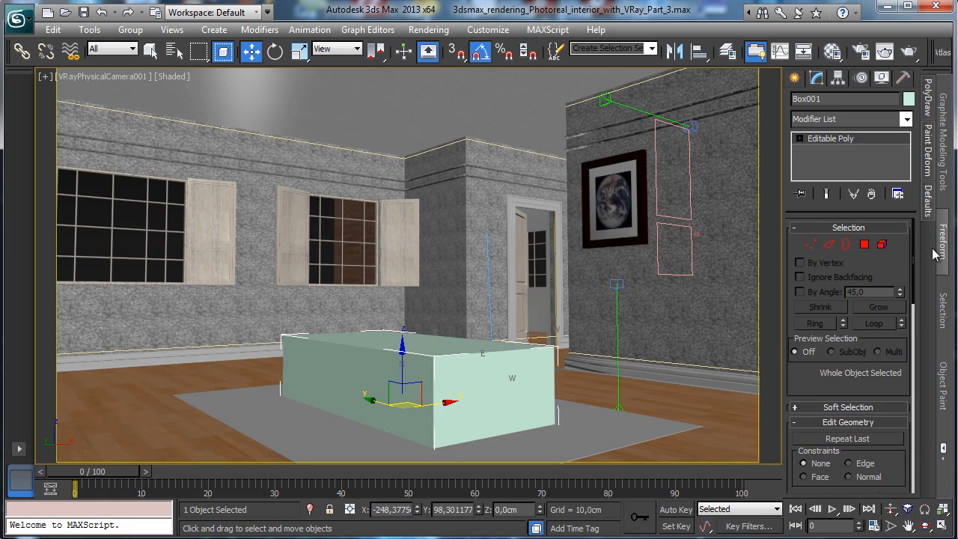
left_click(941, 525)
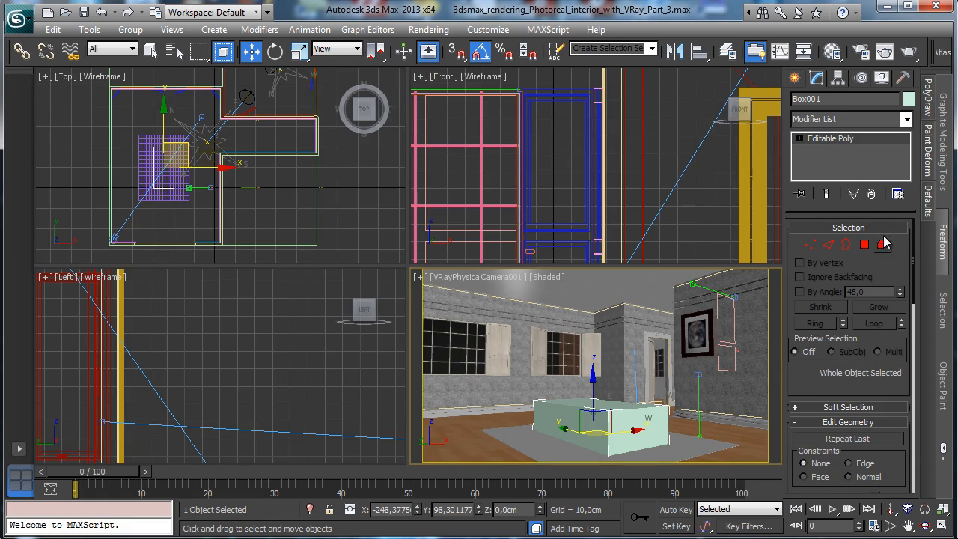
left_click(795, 78)
left_click(821, 175)
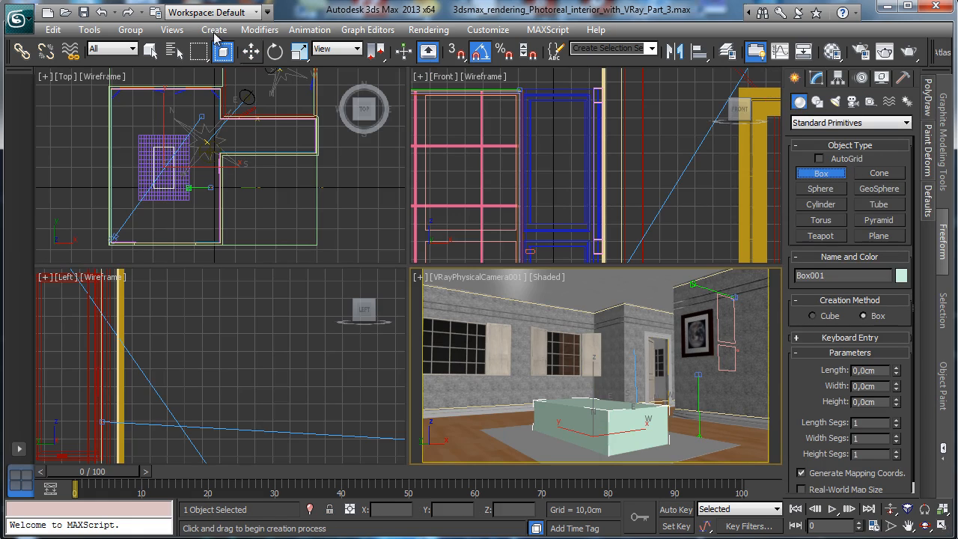
left_click(150, 51)
Step: Clone the chamfered box as a single copy in the Top view while scaling it to about 88% in X
left_click(298, 51)
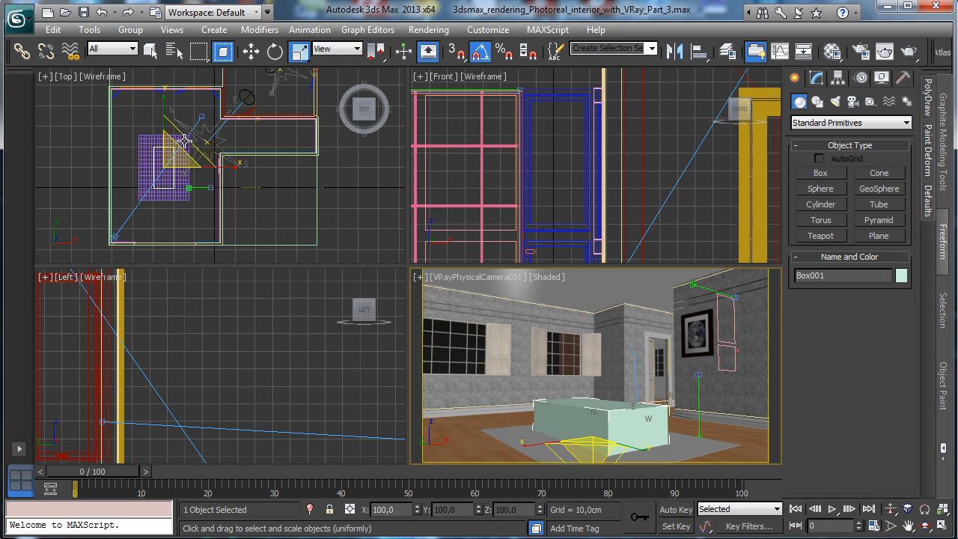
right_click(239, 168)
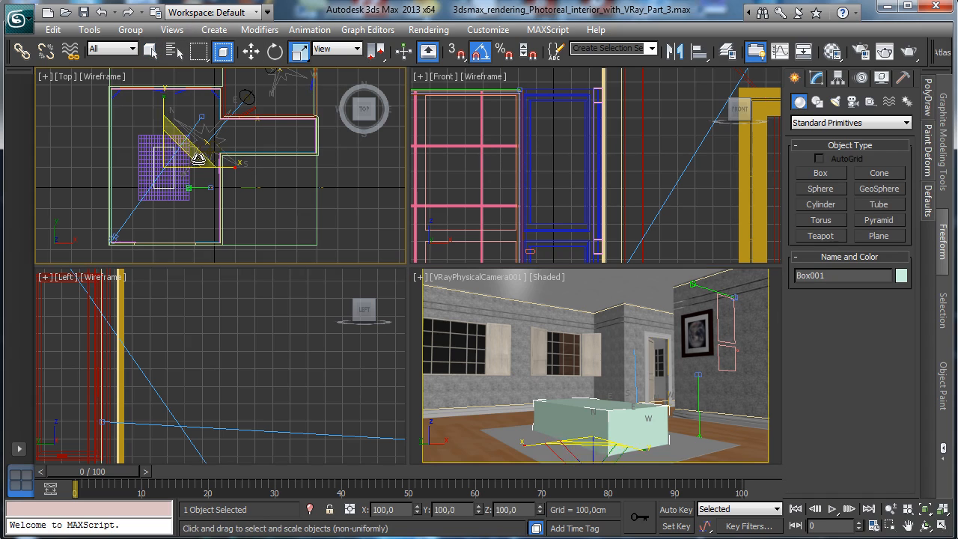
mouse_move(235, 168)
left_mouse_down("shift")
mouse_move(206, 169)
mouse_move(227, 166)
left_mouse_up("shift")
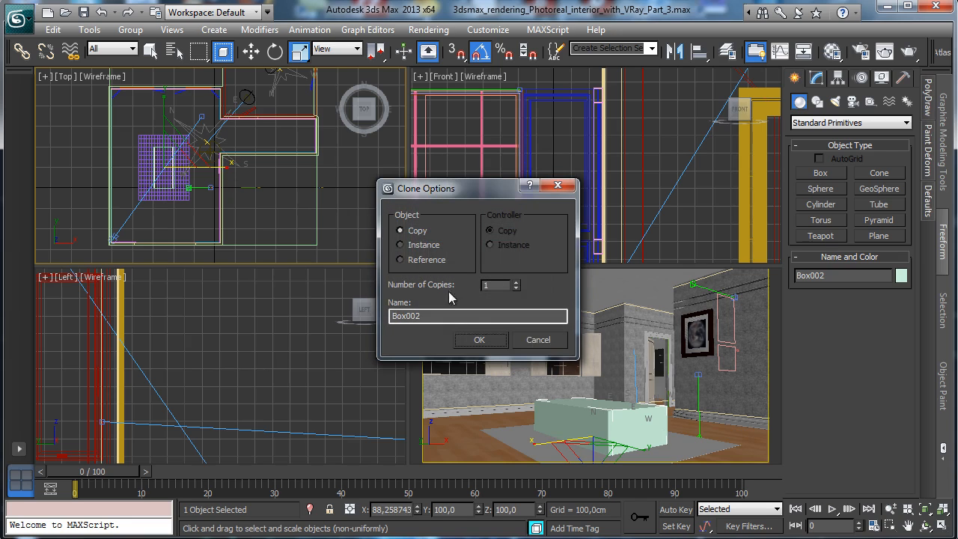
left_click(494, 341)
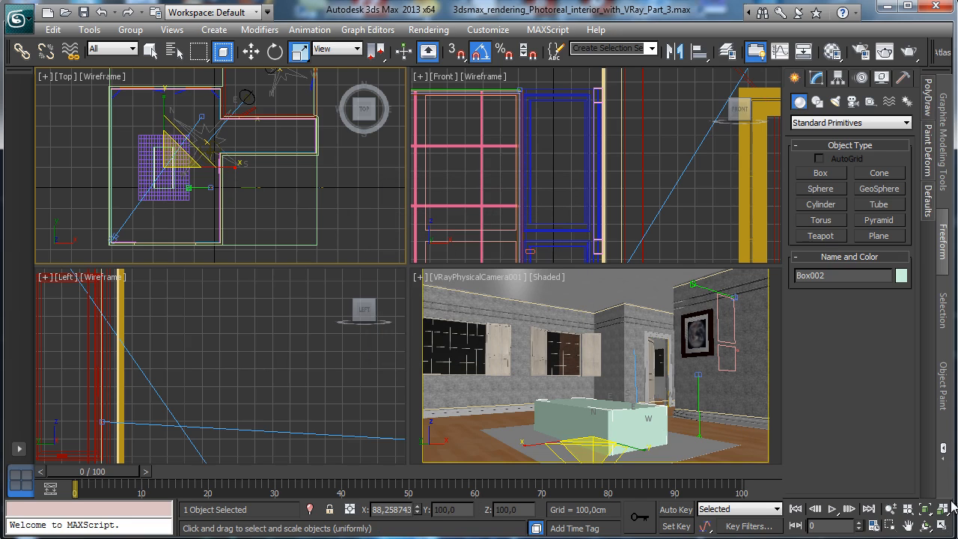
Step: Scale the inner copy in the Top view to about 92% in X and 95% in Y
left_click(925, 509)
left_click(942, 525)
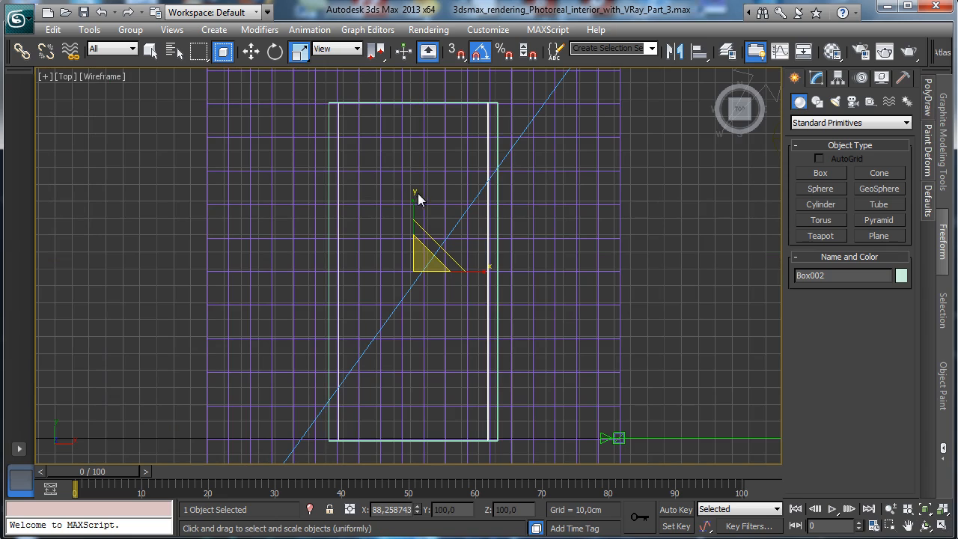
left_click_drag(478, 272, 486, 271)
left_click_drag(415, 202, 418, 205)
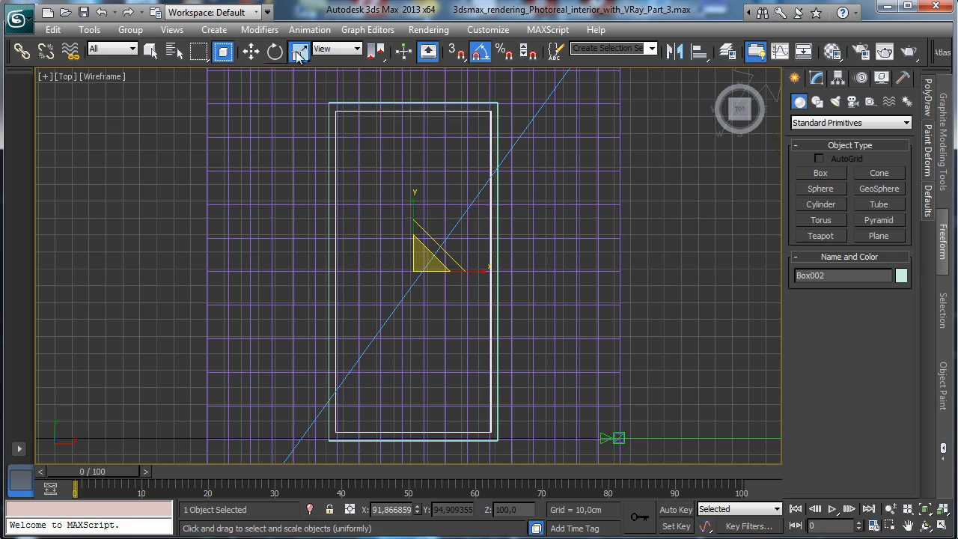
Step: Scale the inner copy's height to about 138% and lower it to a Z position of about -10,7 cm
left_click(251, 51)
left_click(941, 525)
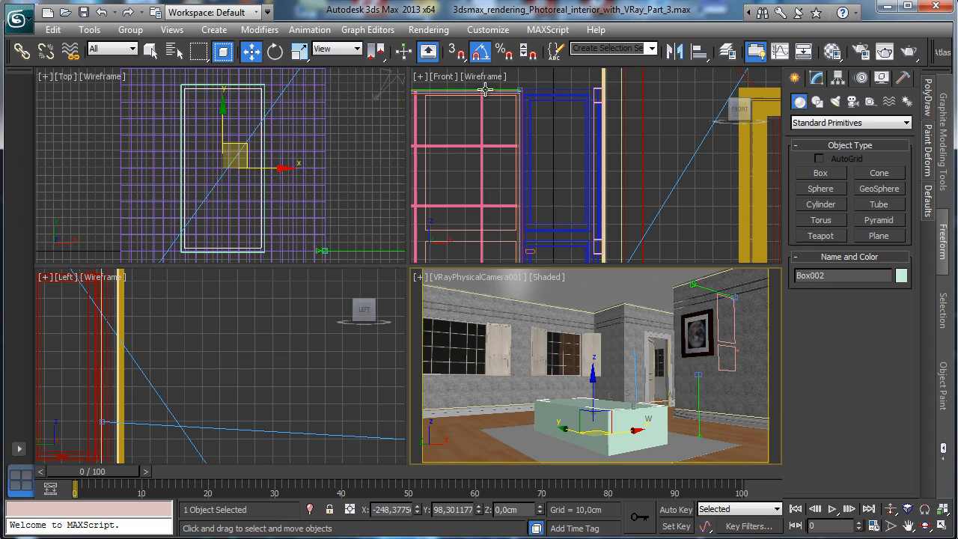
right_click(288, 269)
key("z")
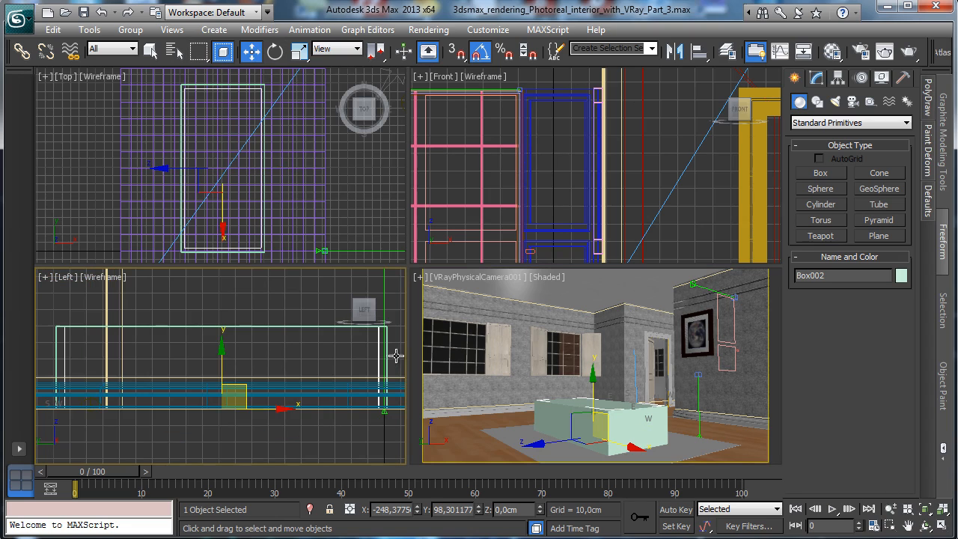
left_click_drag(299, 51, 297, 107)
left_click_drag(222, 340, 233, 311)
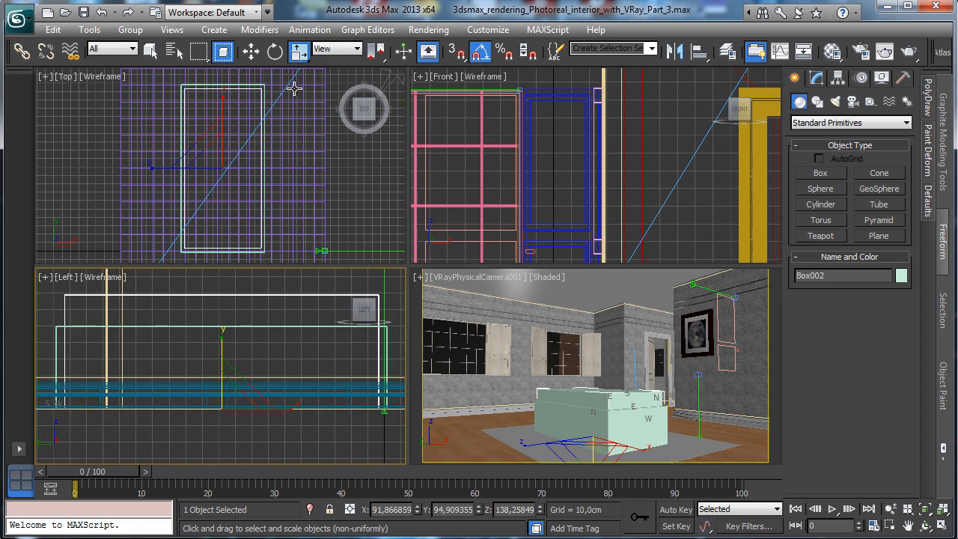
left_click(250, 51)
left_click_drag(229, 357, 215, 374)
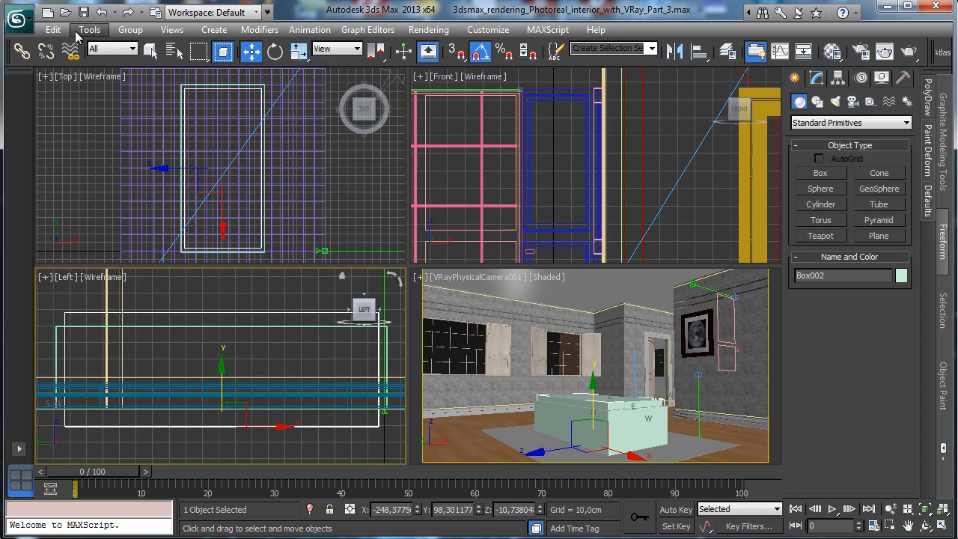
Step: Clone the taller inner box in place as an independent copy
left_click(53, 29)
left_click(90, 142)
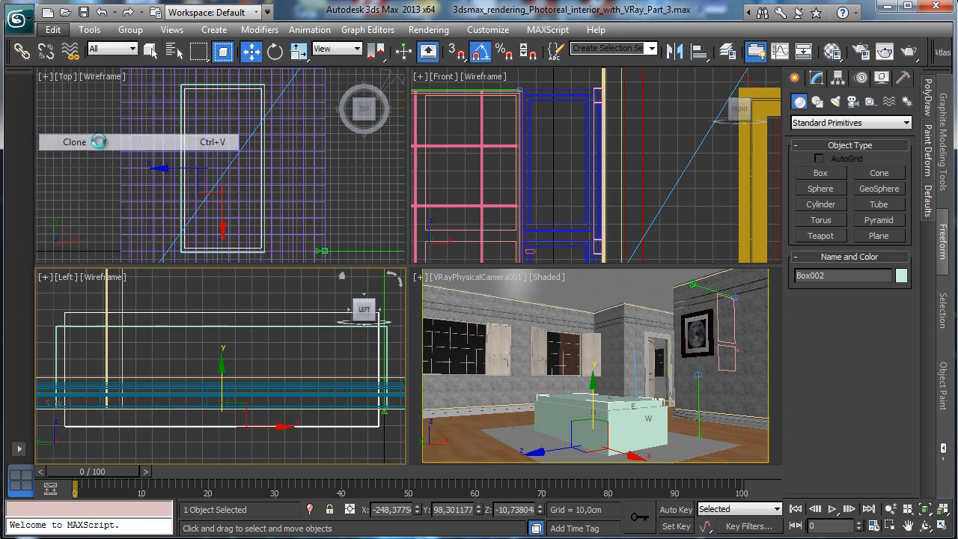
left_click(437, 238)
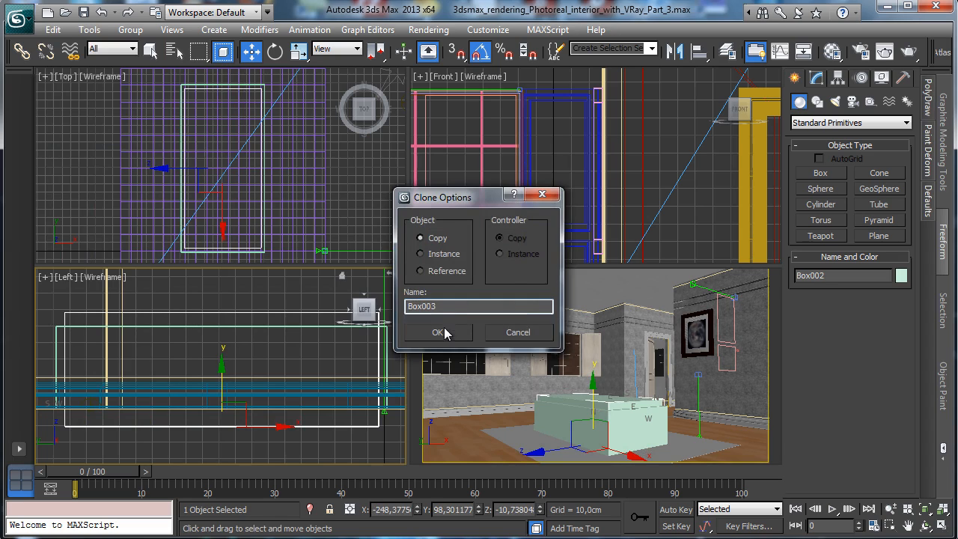
left_click(437, 333)
Step: Scale the new copy's height down below the original box's top and widen it in X beyond the original box's sides
left_click(303, 54)
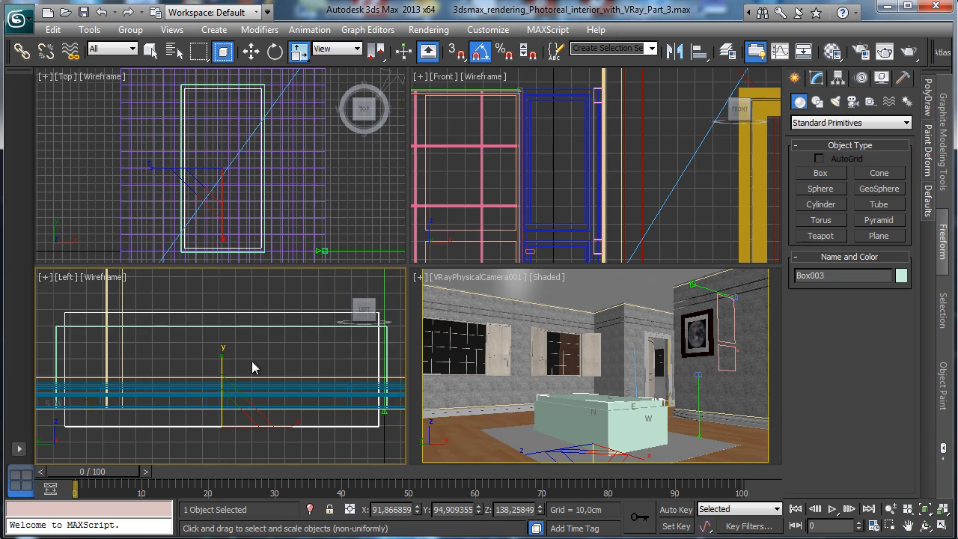
left_click_drag(224, 352, 220, 374)
left_click(267, 170)
left_click_drag(292, 168, 320, 171)
Step: Raise the widened copy in the Left view to a Z position of about -2,9 cm
left_click(251, 51)
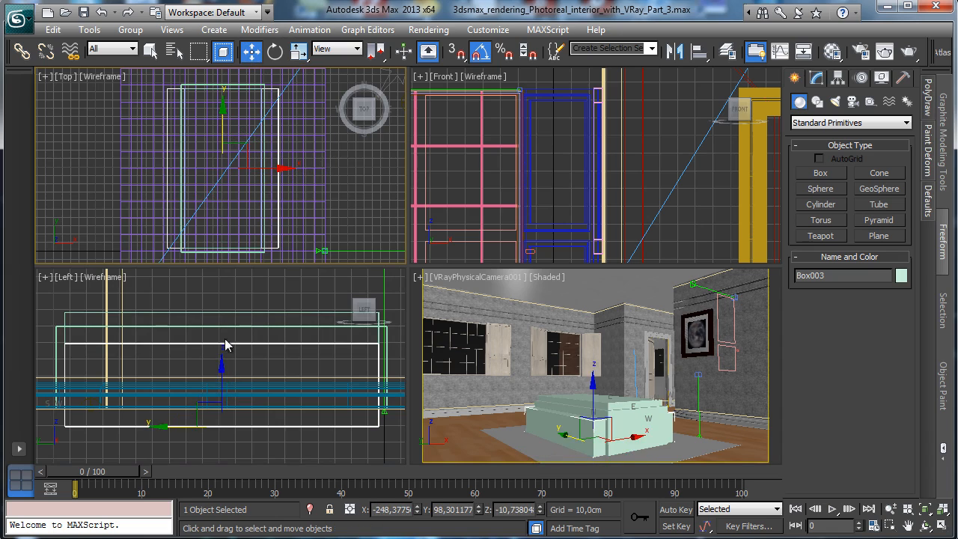
left_click(218, 359)
left_click_drag(222, 364, 225, 357)
right_click(332, 186)
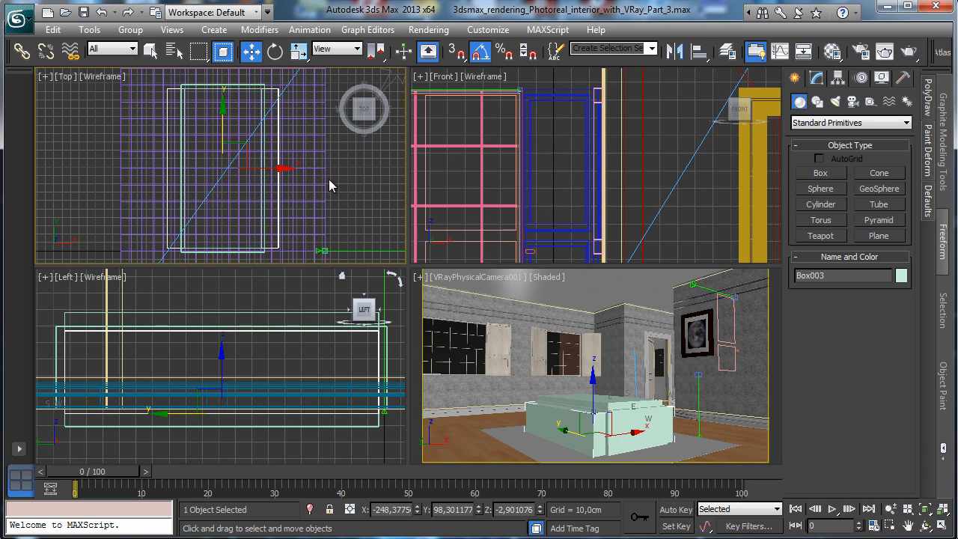
Step: Clone the widened box in place and scale the copy narrower than the original box in X and longer than it in Y
left_click(52, 29)
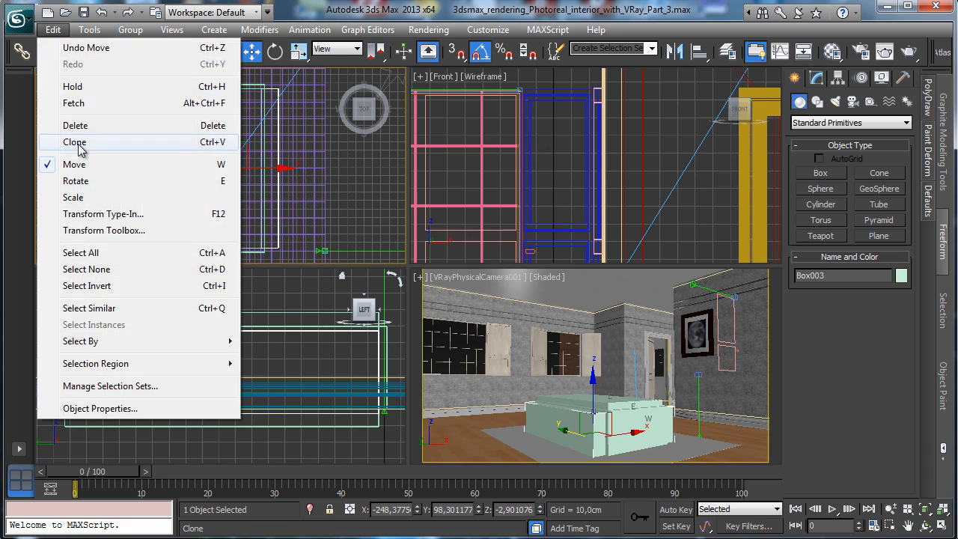
left_click(79, 143)
left_click(437, 332)
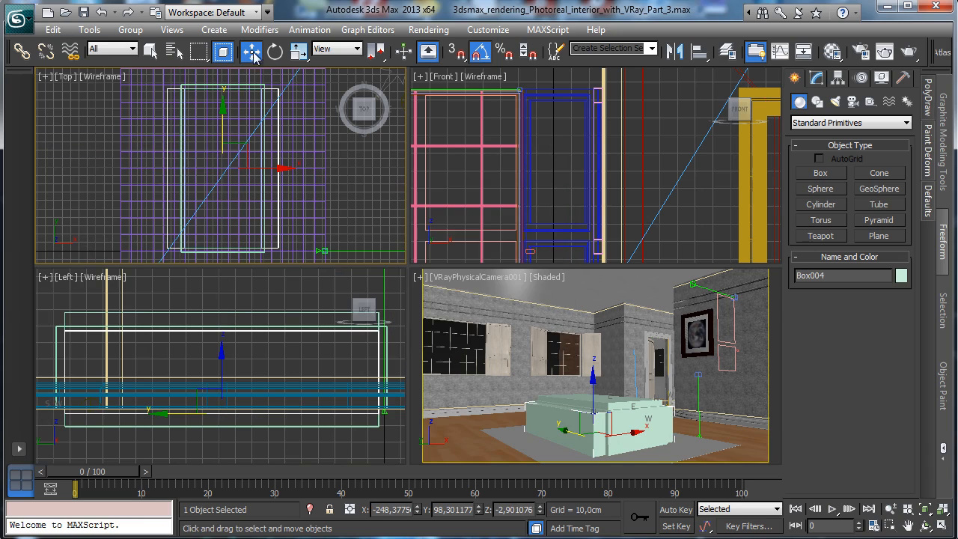
left_click(297, 51)
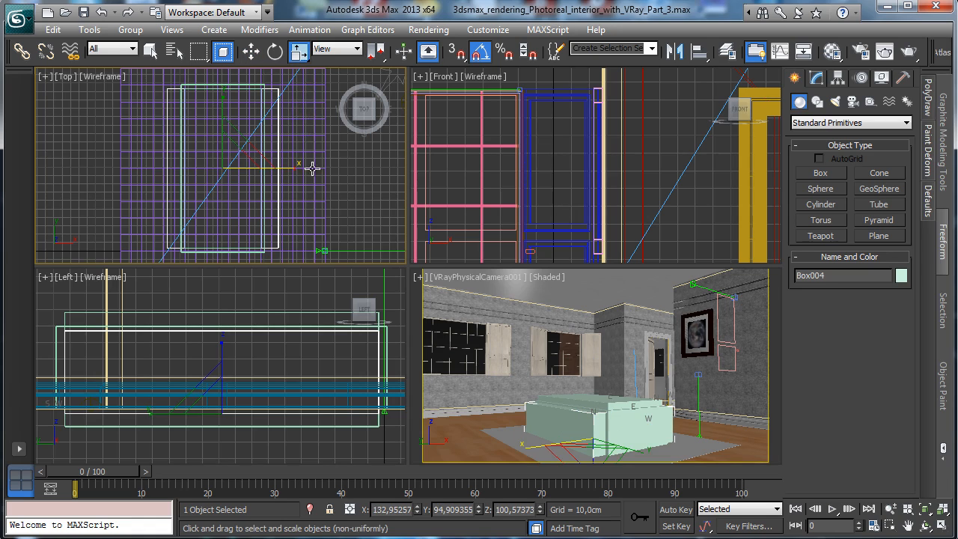
left_click_drag(291, 169, 270, 167)
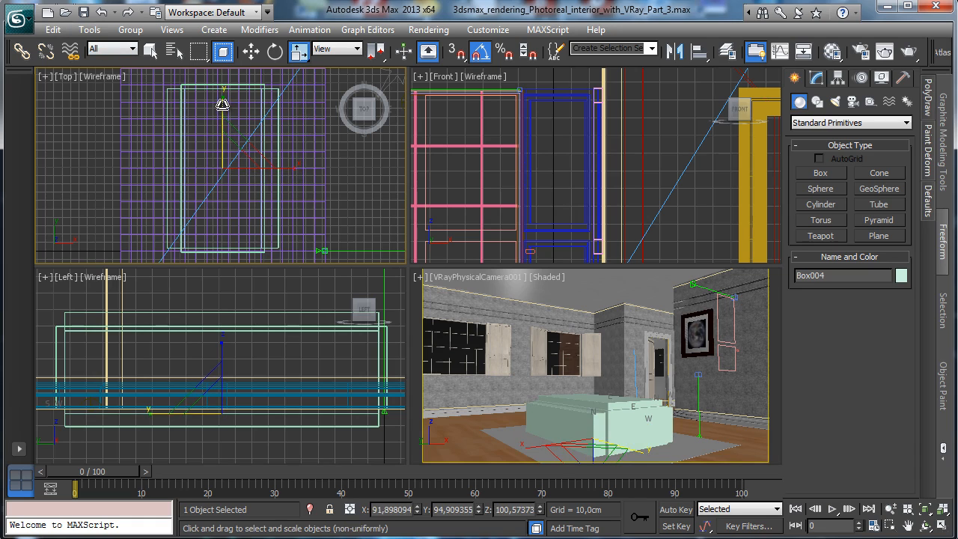
left_click_drag(223, 106, 225, 95)
left_click(151, 50)
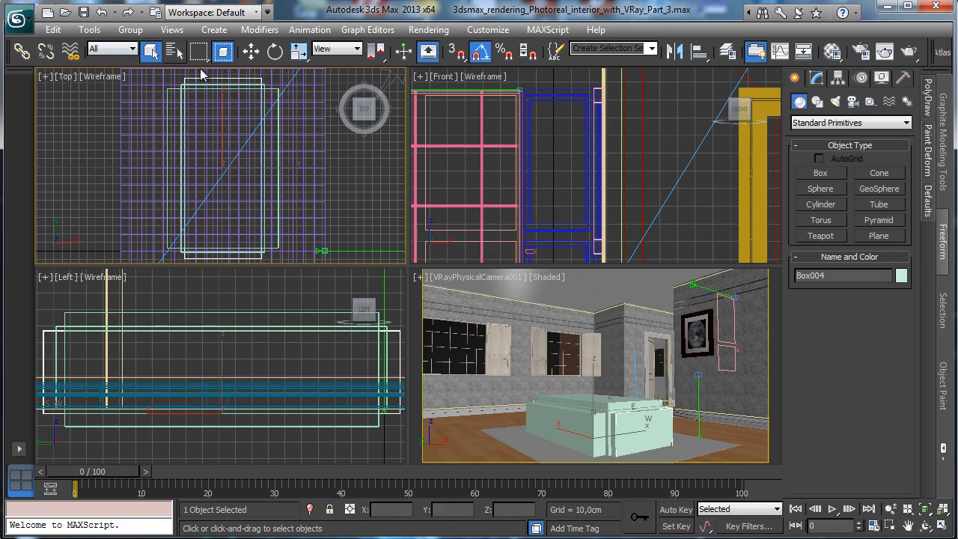
Step: Subtract the tall inner box from the original box with ProBoolean
right_click(664, 368)
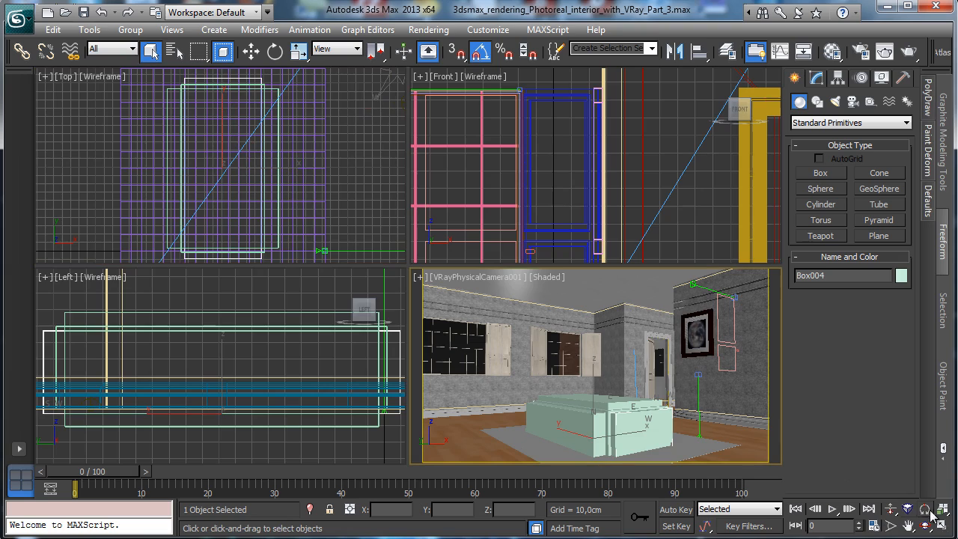
key("alt+w")
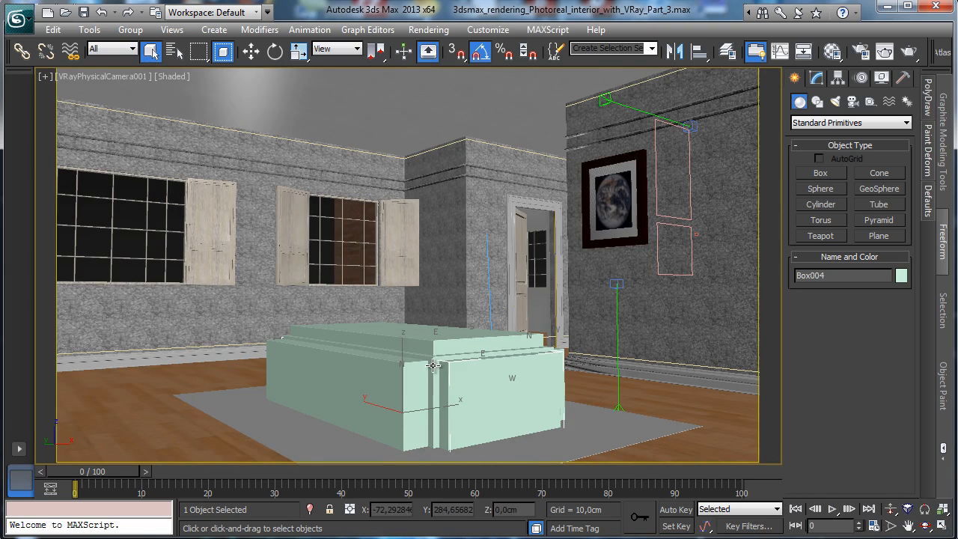
left_click(438, 367)
left_click(805, 124)
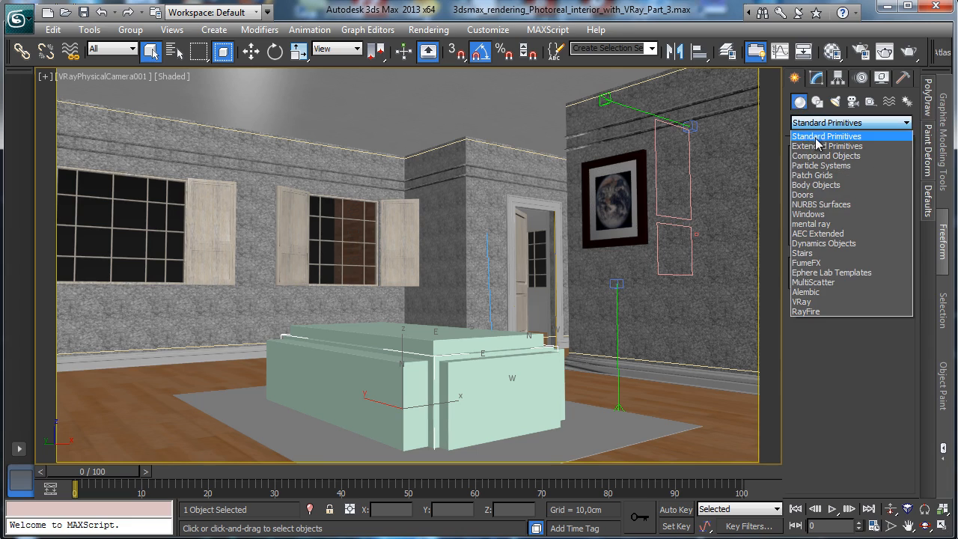
left_click(830, 156)
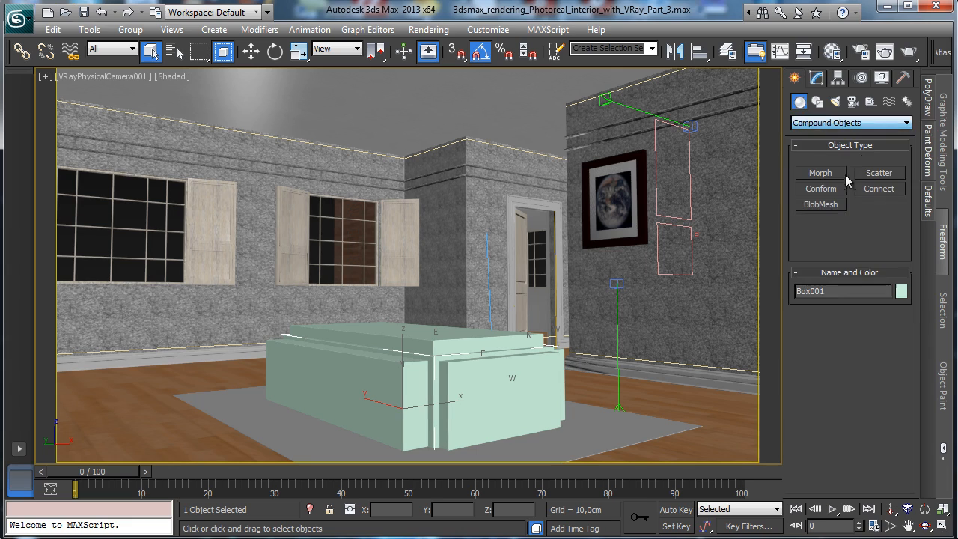
left_click(836, 252)
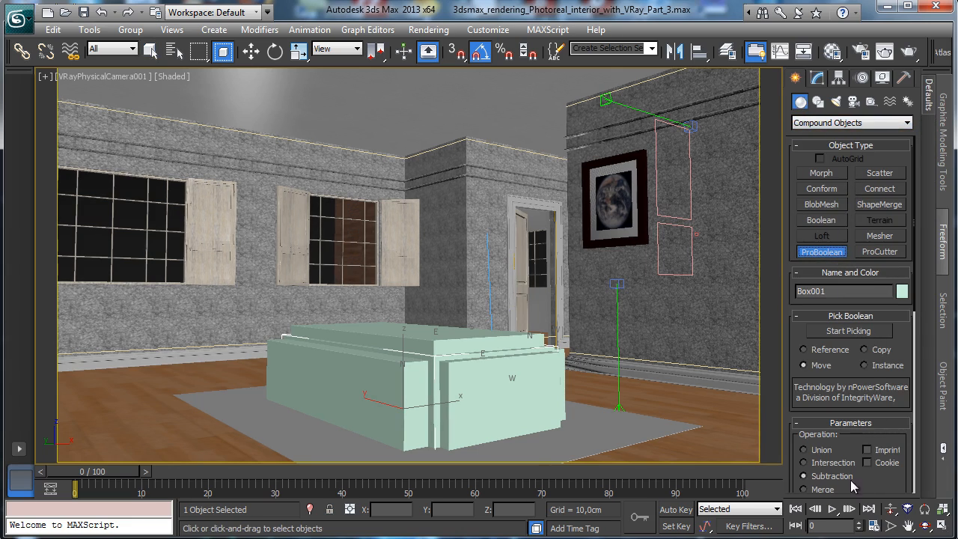
left_click(852, 330)
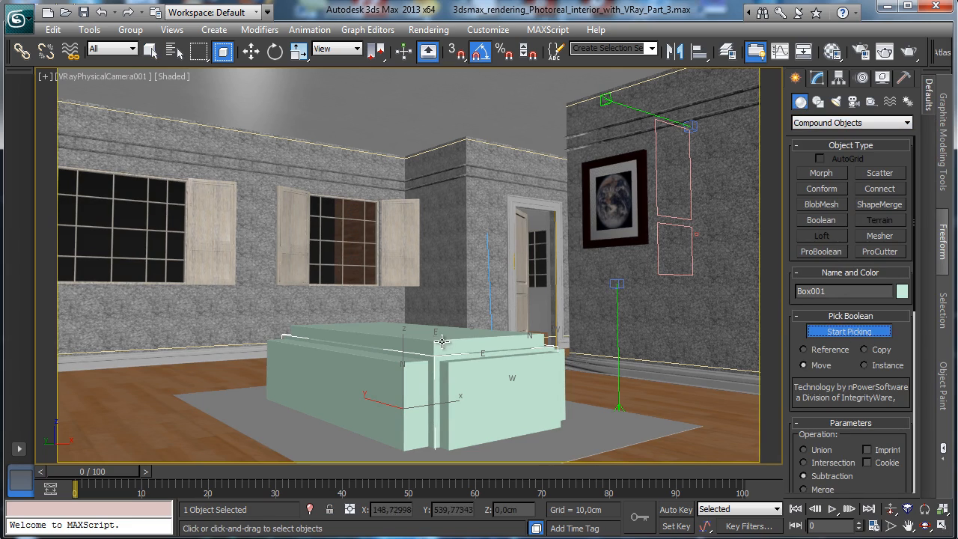
left_click(555, 319)
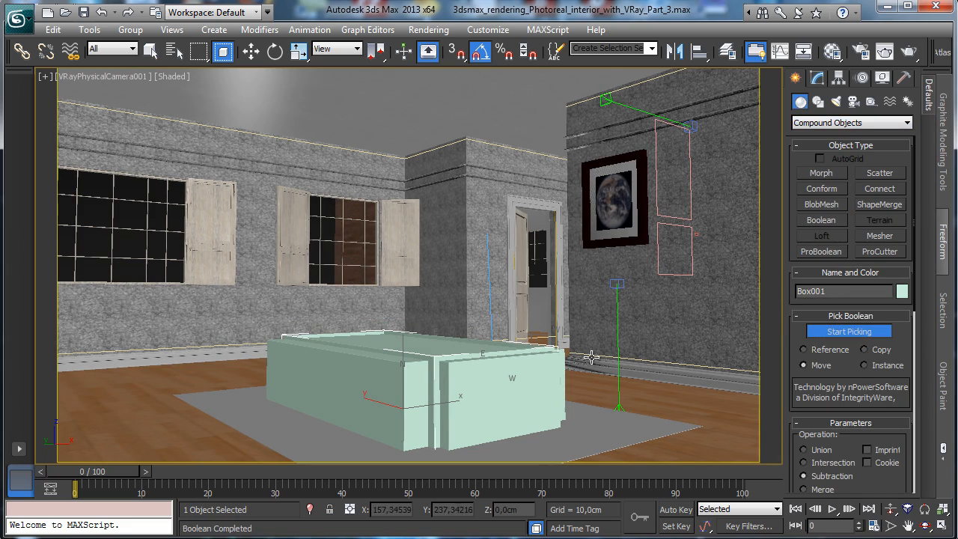
Step: Subtract the widened and the lengthened boxes from the ProBoolean object to cut out the table's side openings
left_click(101, 76)
left_click(127, 130)
left_click(925, 525)
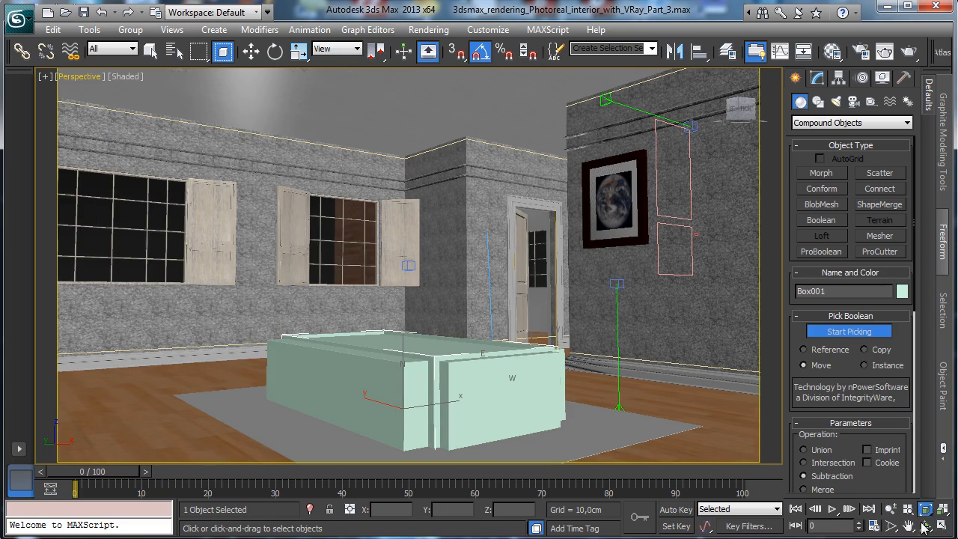
left_click_drag(419, 247, 453, 302)
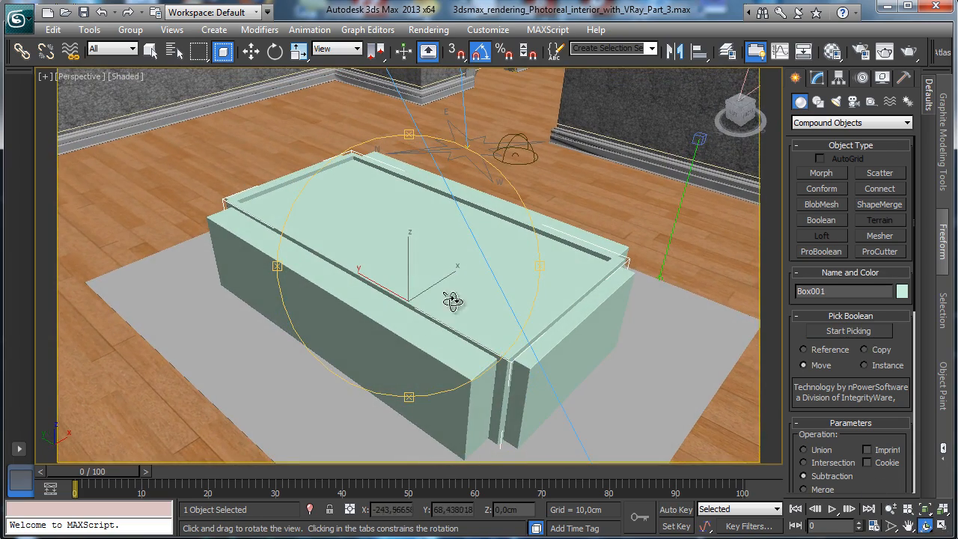
left_click(151, 51)
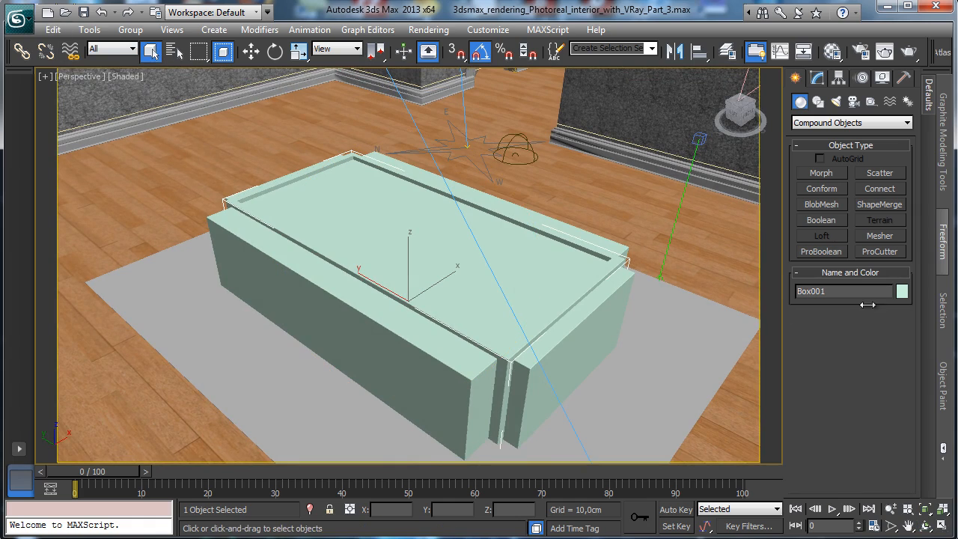
left_click(815, 81)
left_click(842, 243)
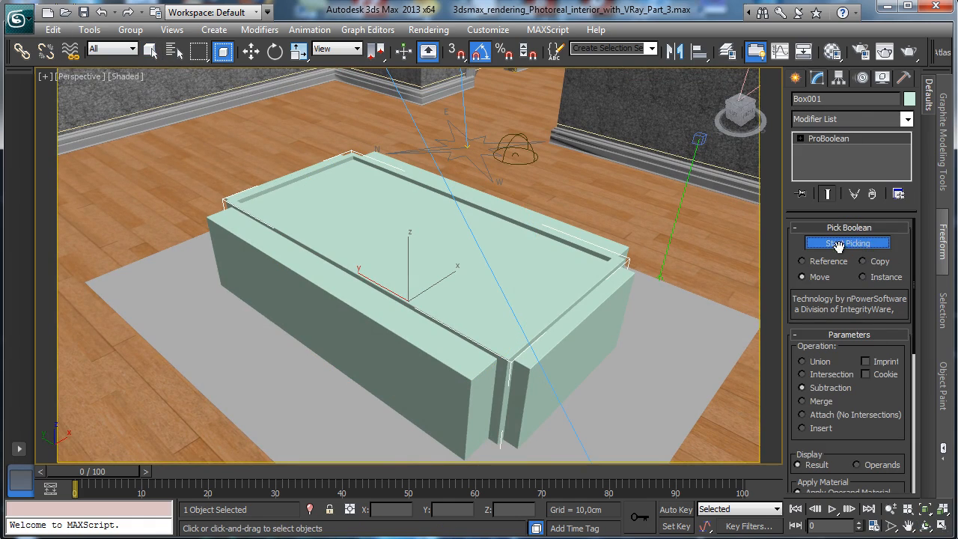
left_click(578, 231)
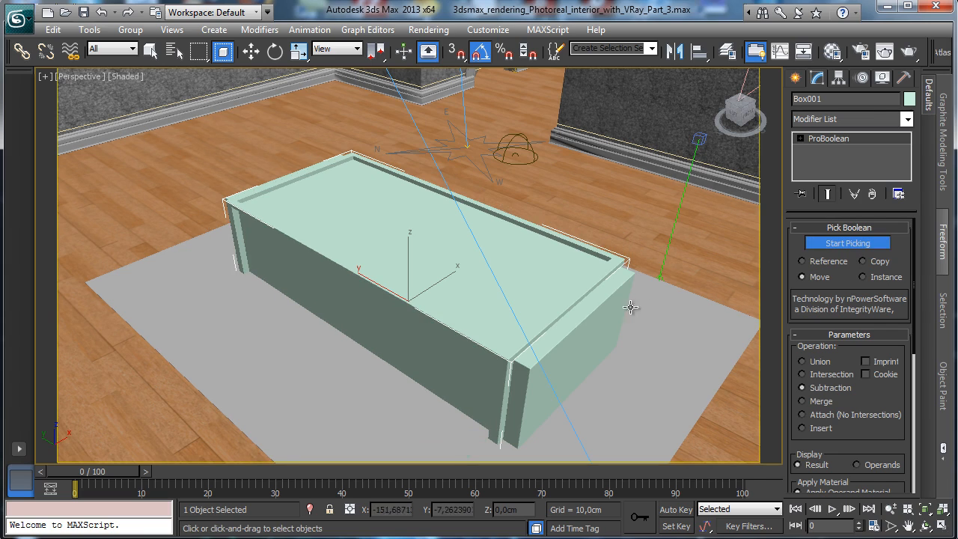
left_click(589, 315)
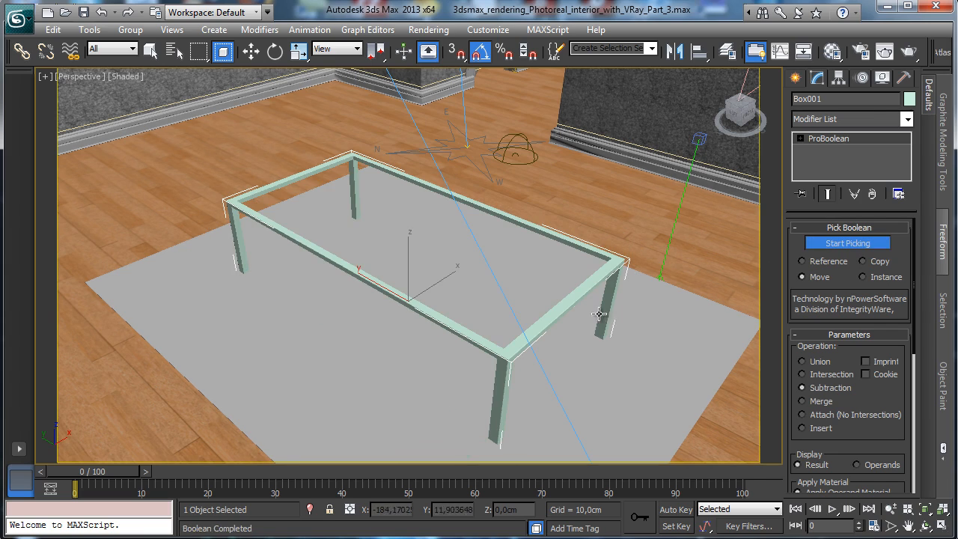
left_click(864, 244)
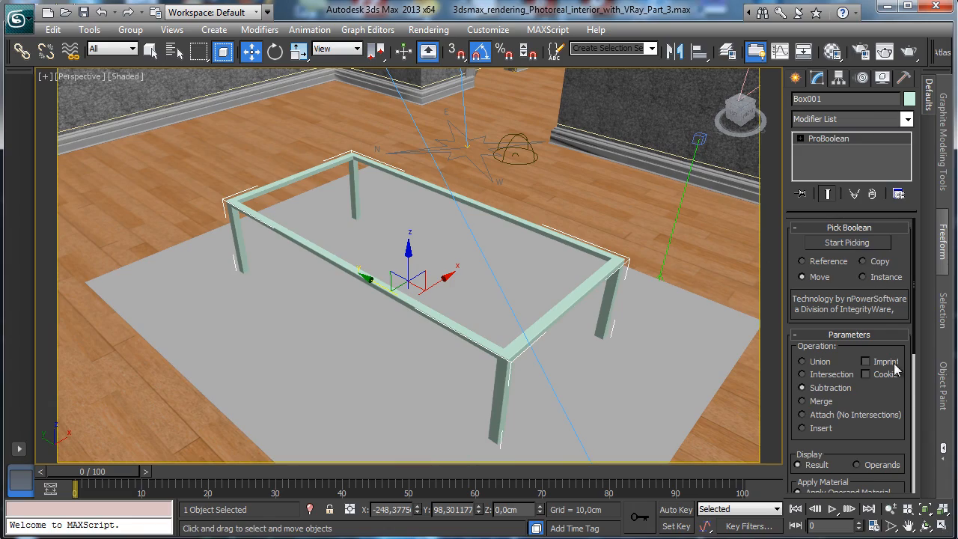
Step: Convert the table frame to an editable mesh and select an edge on its long rail
left_click(925, 526)
left_click_drag(486, 322, 454, 295)
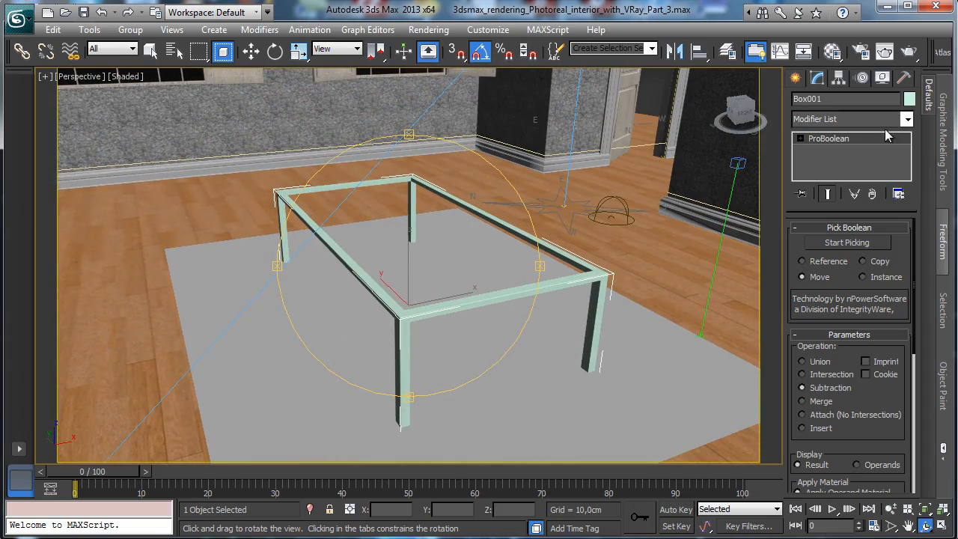
left_click(798, 79)
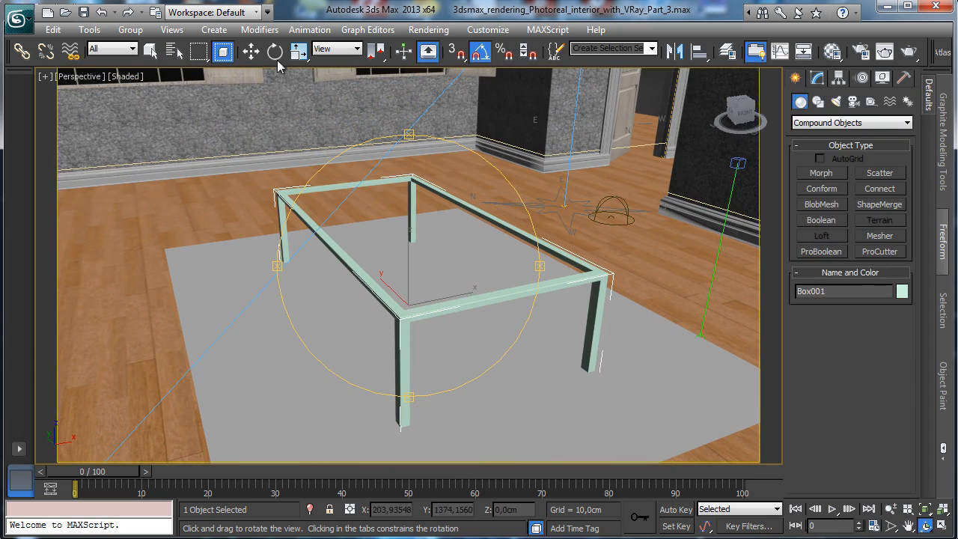
left_click(151, 51)
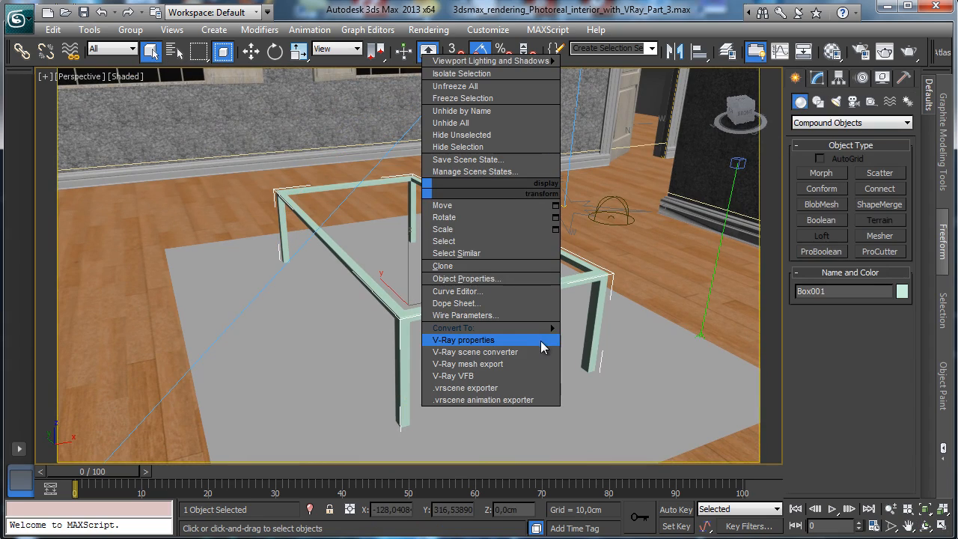
mouse_move(523, 328)
left_click(648, 333)
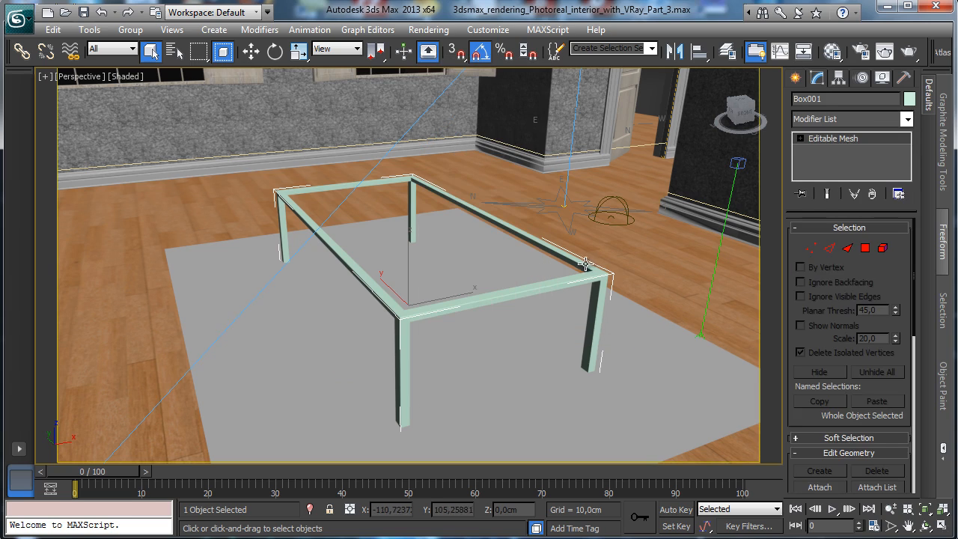
left_click(828, 248)
left_click(576, 260)
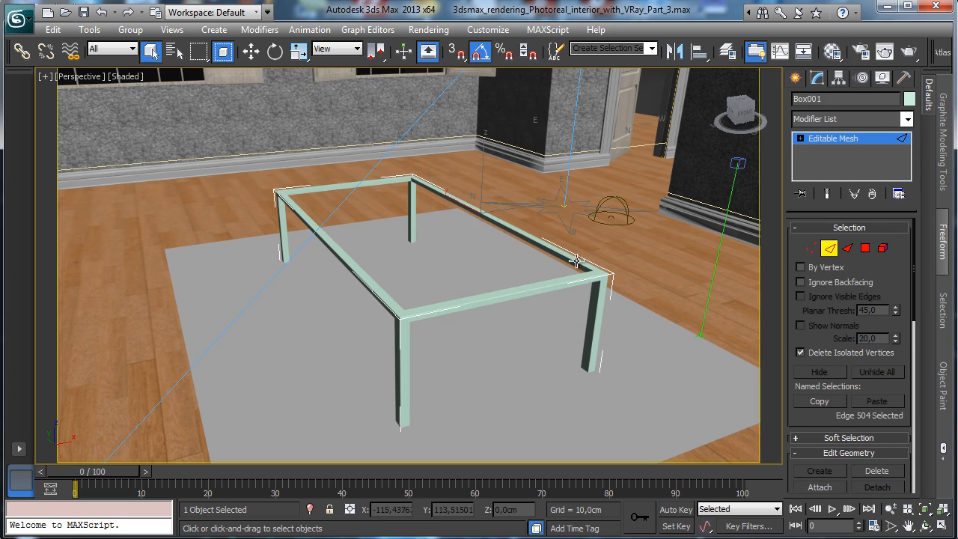
left_click(941, 508)
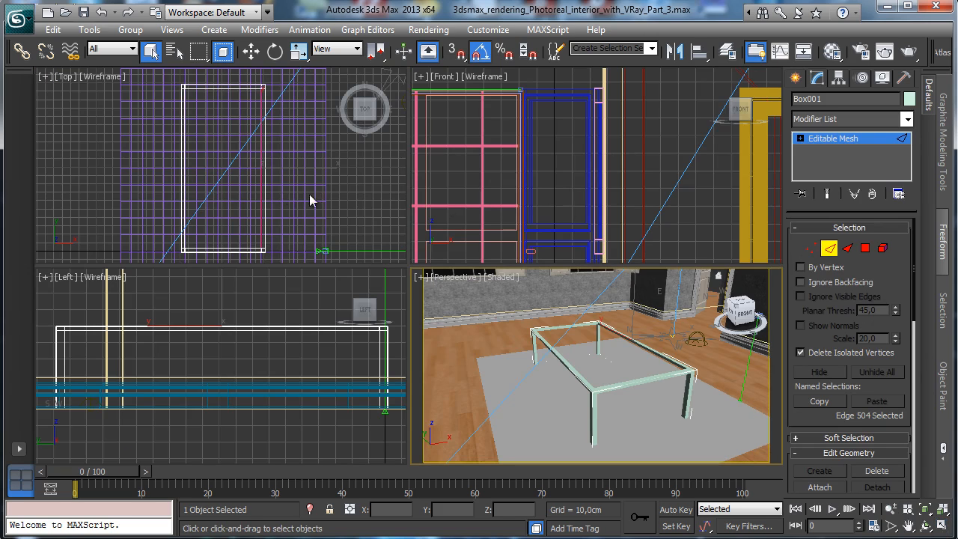
right_click(616, 352)
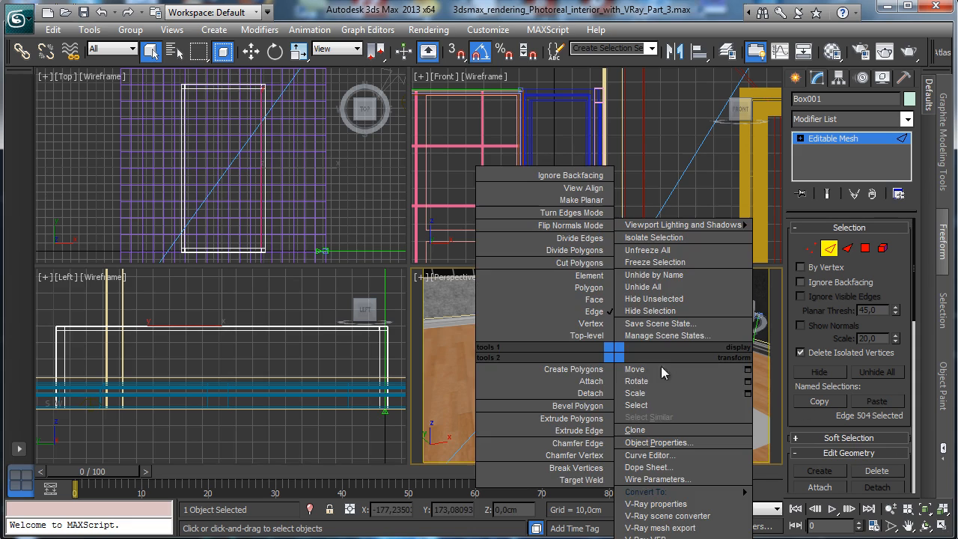
left_click(942, 511)
left_click(942, 511)
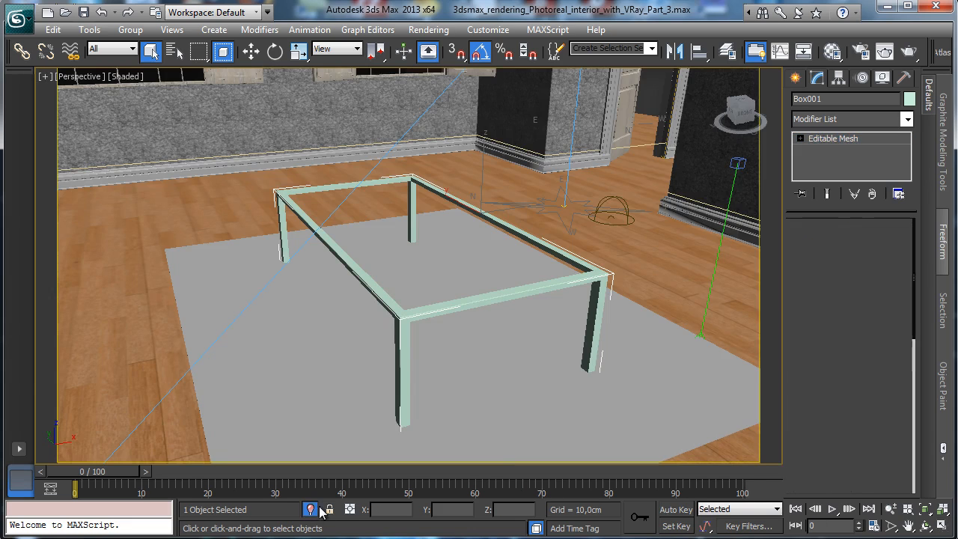
Step: Isolate the table frame and convert it to an editable poly
key("alt+q")
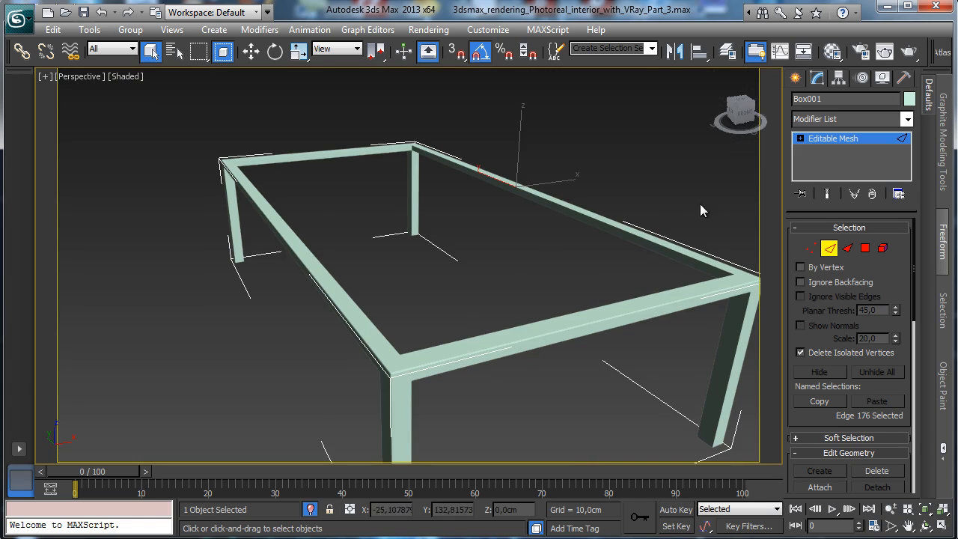
right_click(563, 185)
right_click(588, 223)
mouse_move(679, 361)
left_click(772, 373)
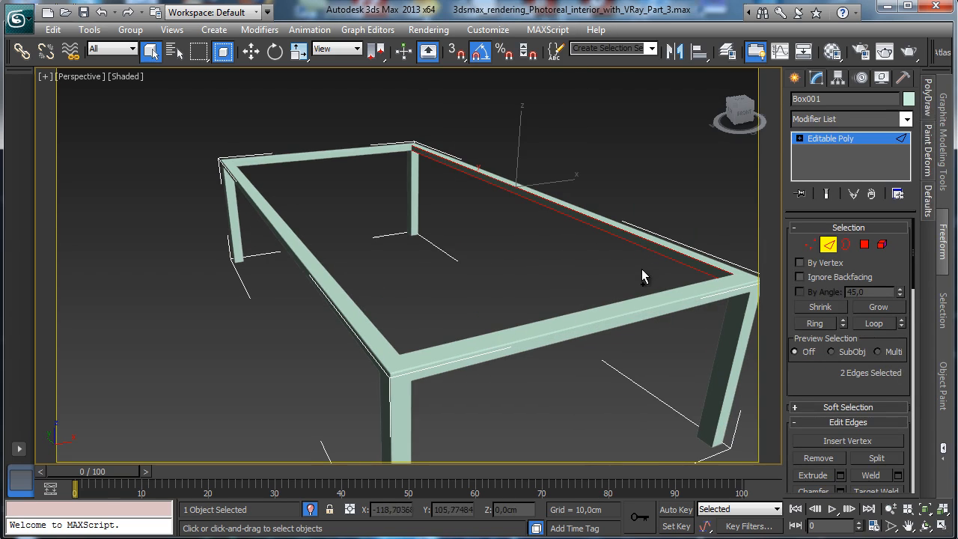
Step: Extend the edge selection to all eight upper and lower inner edges around the table frame's opening
left_click(680, 286, "ctrl")
left_click(310, 247, "ctrl")
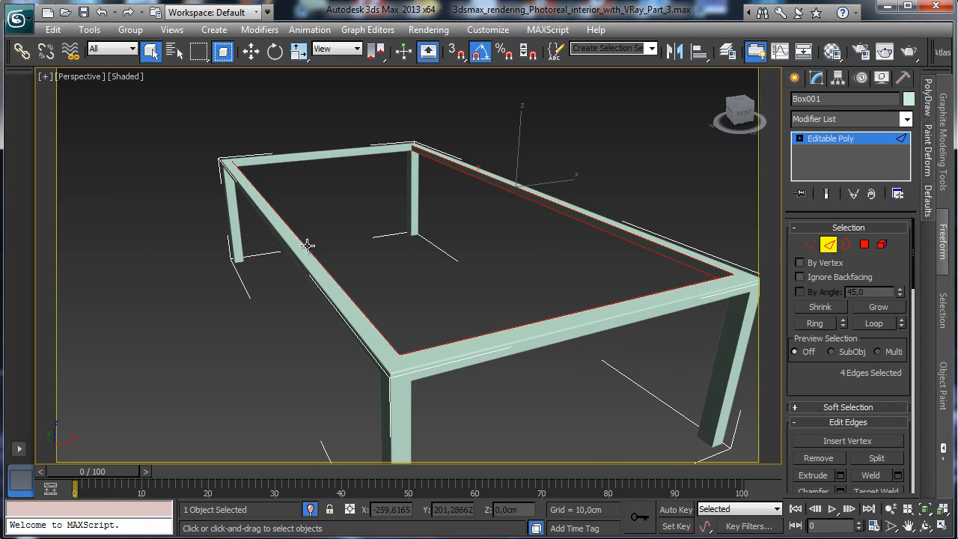
left_click(274, 155, "ctrl")
left_click(271, 160, "ctrl")
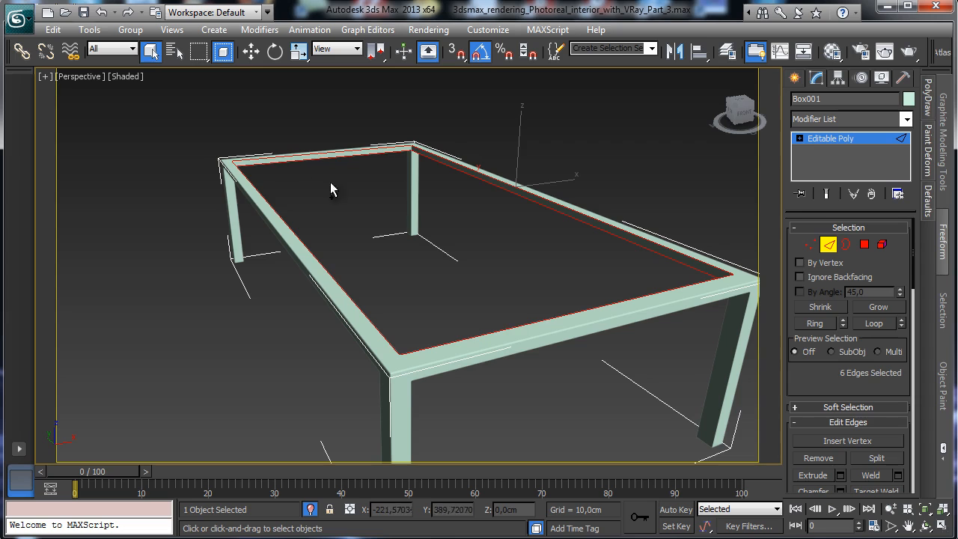
left_click(924, 526)
left_click_drag(374, 243, 327, 209)
left_click(152, 51)
left_click(226, 219, "ctrl")
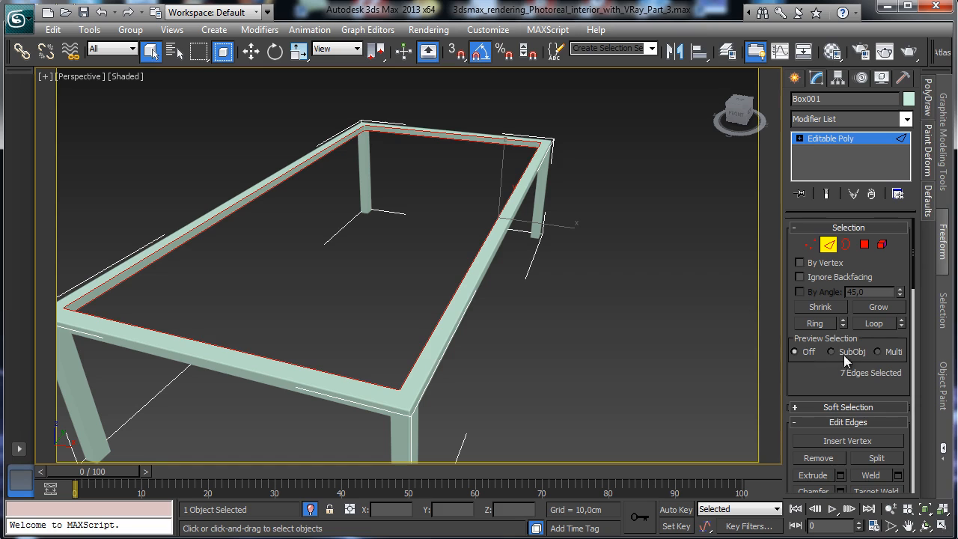
left_click(926, 527)
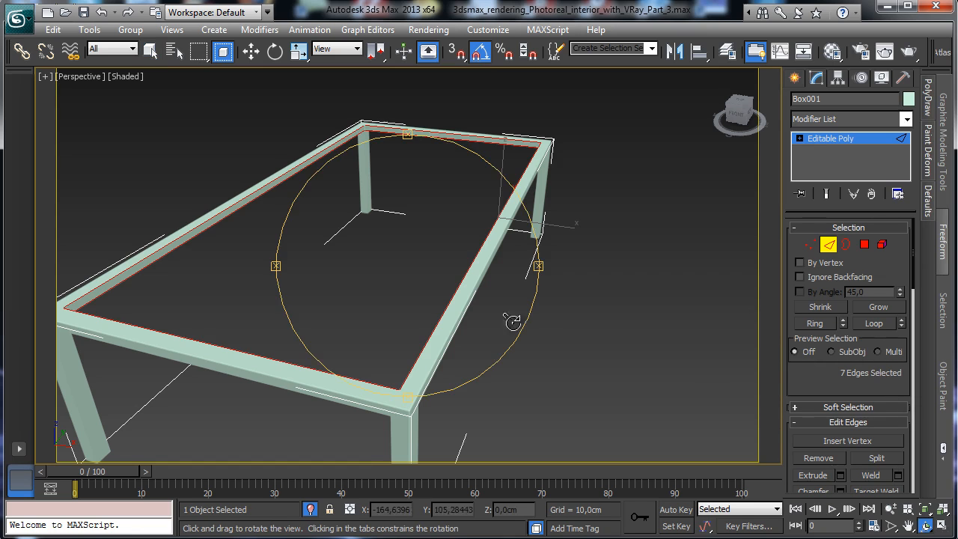
left_click_drag(513, 321, 533, 252)
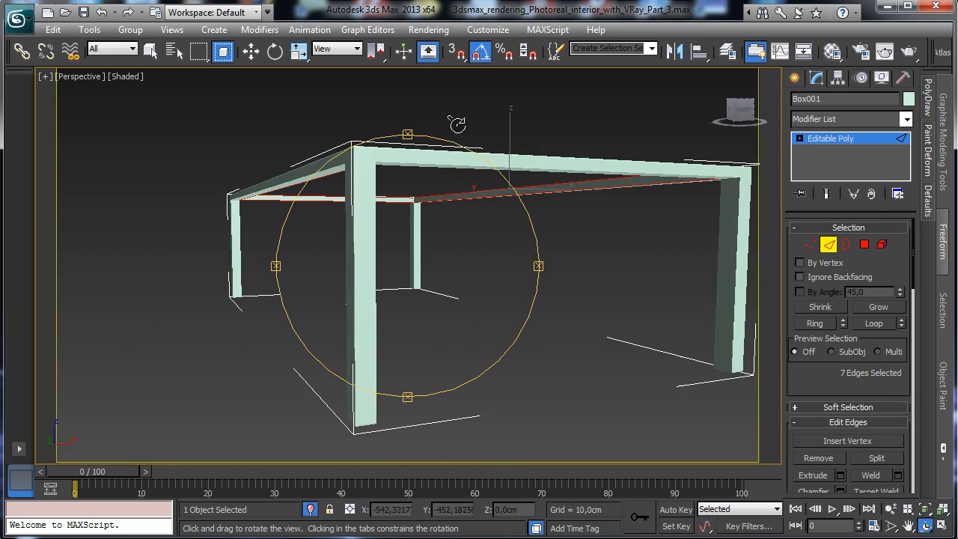
left_click(150, 50)
left_click(394, 166, "ctrl")
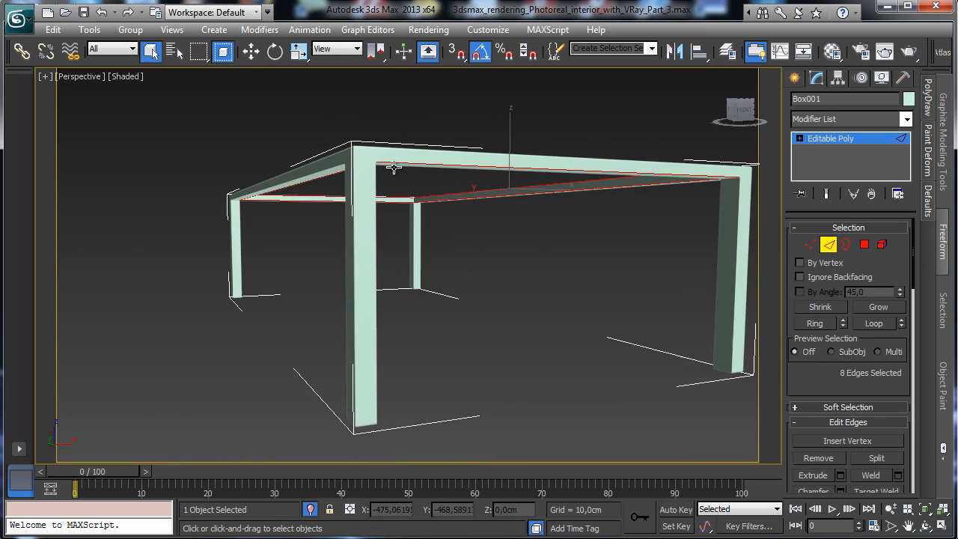
Step: Add the inner vertical edges of the near legs and the outer lower edge of the long rail to the edge selection
left_click(374, 179, "ctrl")
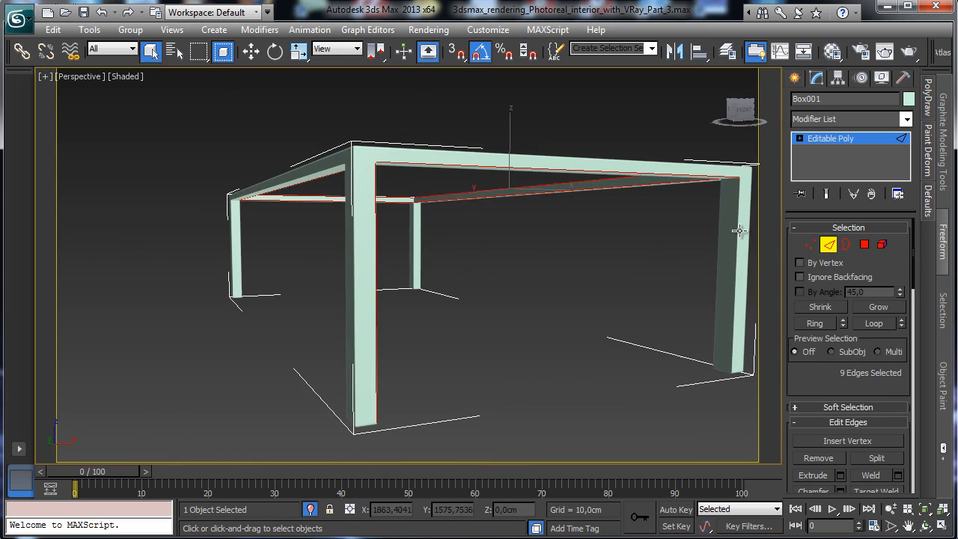
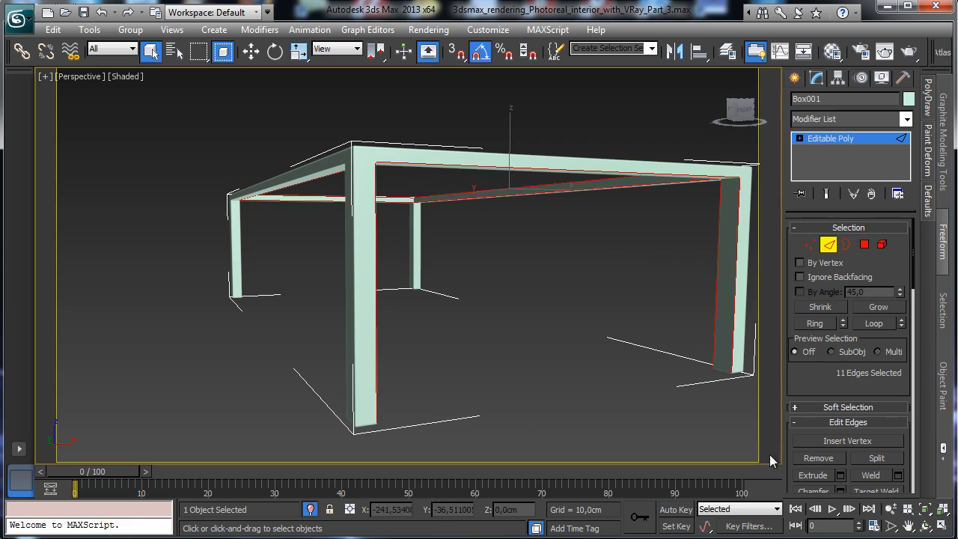
left_click(925, 526)
left_click_drag(434, 293, 532, 250)
right_click(532, 249)
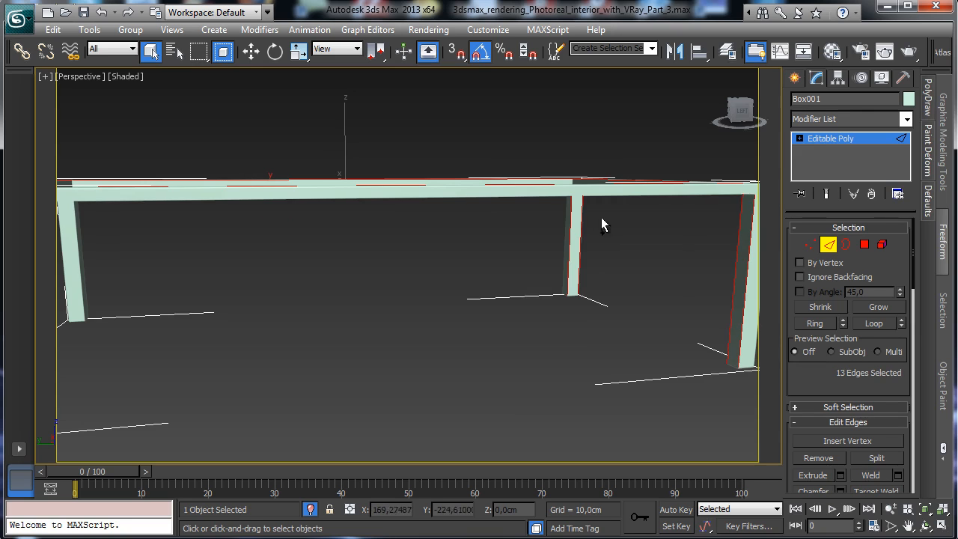
left_click(688, 201, "ctrl")
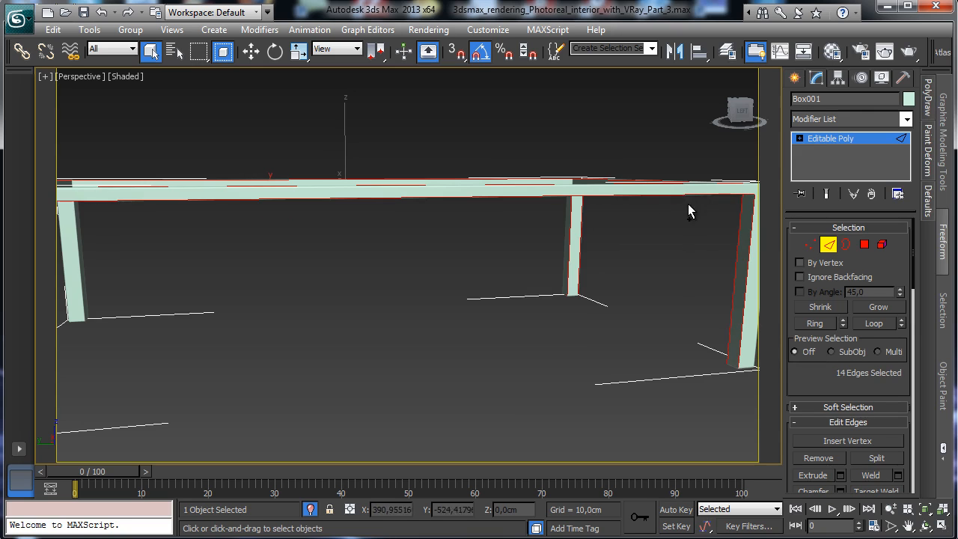
Step: Extend the edge selection with the next leg's inner vertical edges and the lower edge of a rail on the frame's other side
left_click(925, 526)
left_click_drag(458, 278, 479, 241)
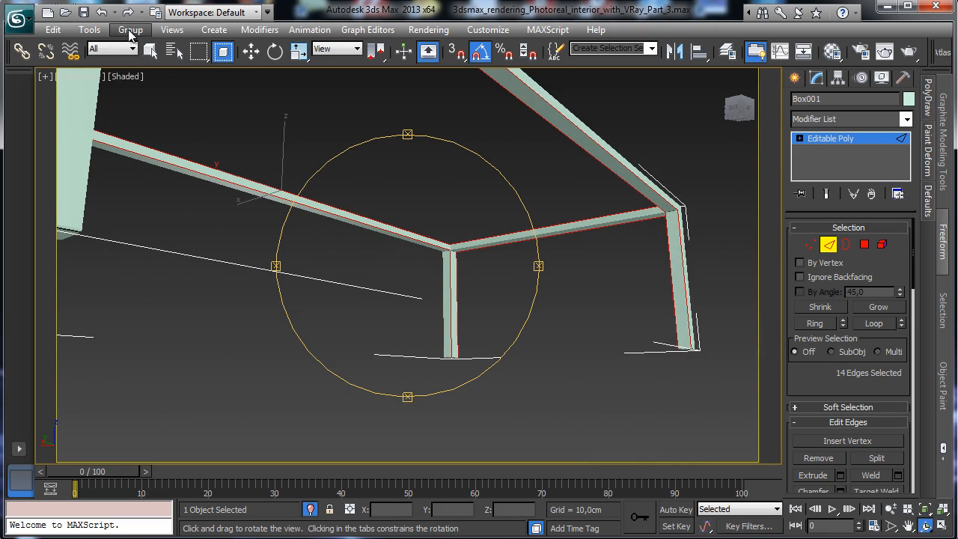
left_click(149, 50)
left_click(94, 113, "ctrl")
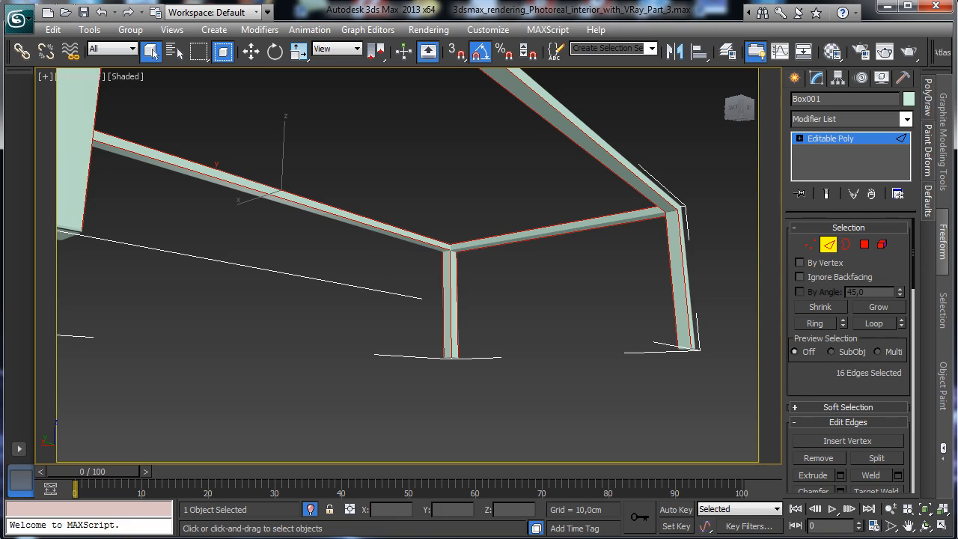
left_click(926, 526)
left_click_drag(410, 260, 483, 285)
left_click(150, 50)
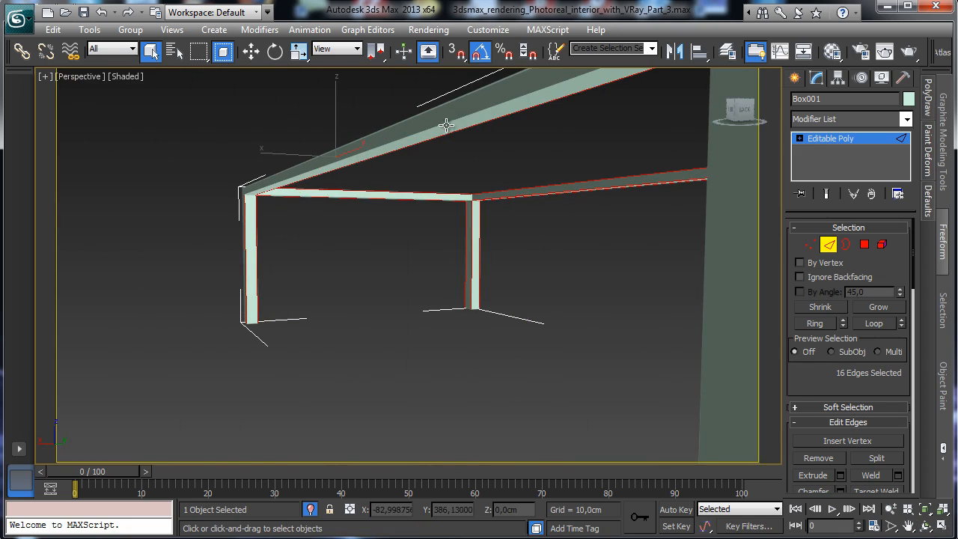
left_click(447, 122, "ctrl")
Step: Add the missing inner vertical edges of the two far legs to the edge selection
left_click(926, 526)
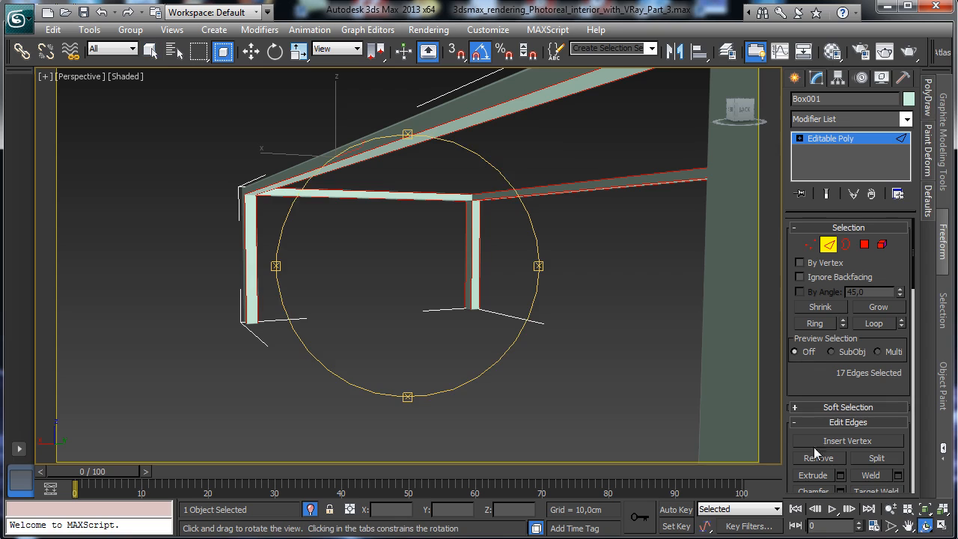
left_click_drag(430, 284, 656, 317)
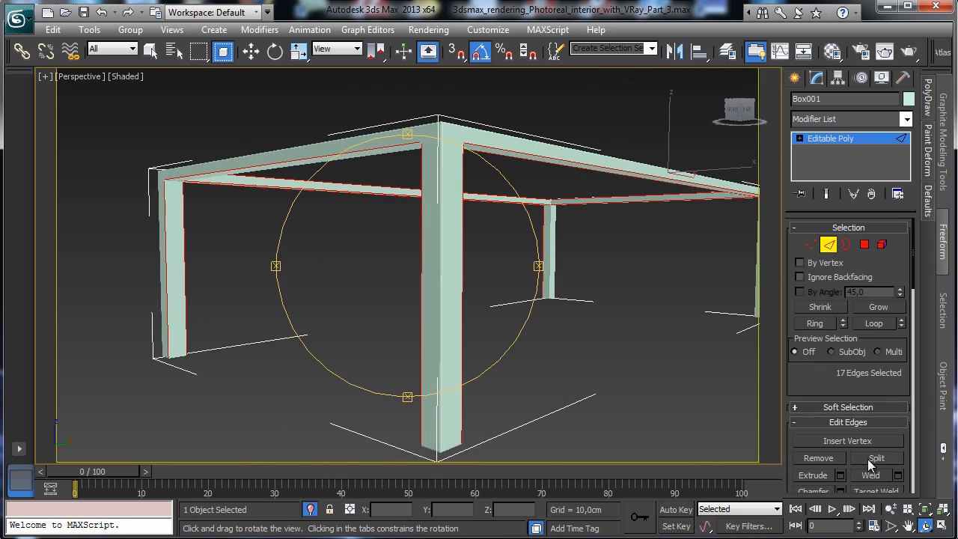
left_click(907, 526)
left_click_drag(590, 336, 447, 336)
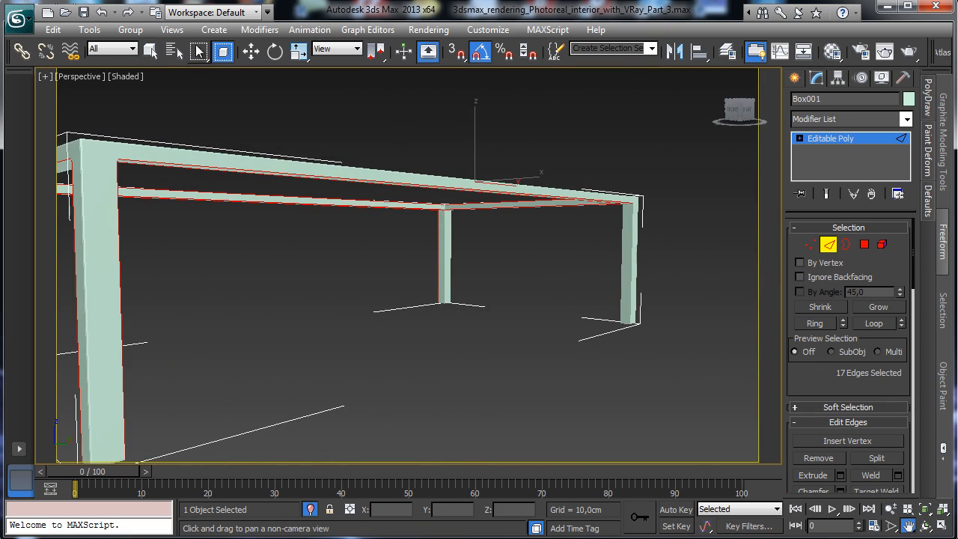
left_click(150, 50)
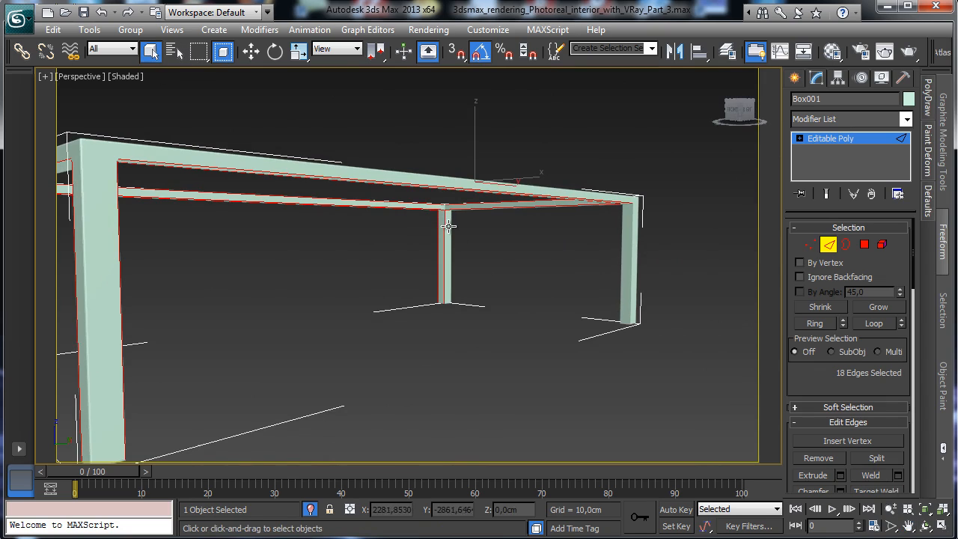
left_click(626, 251, "ctrl")
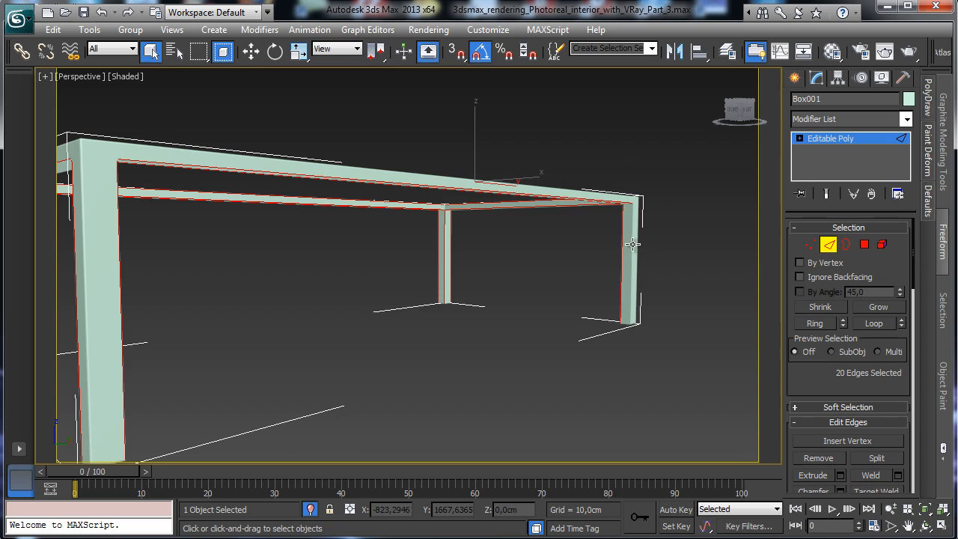
left_click(632, 244, "ctrl")
Step: Complete the inner edge selection with the remaining leg edge and the unselected lower rail edges
left_click(925, 526)
left_click_drag(396, 282, 248, 259)
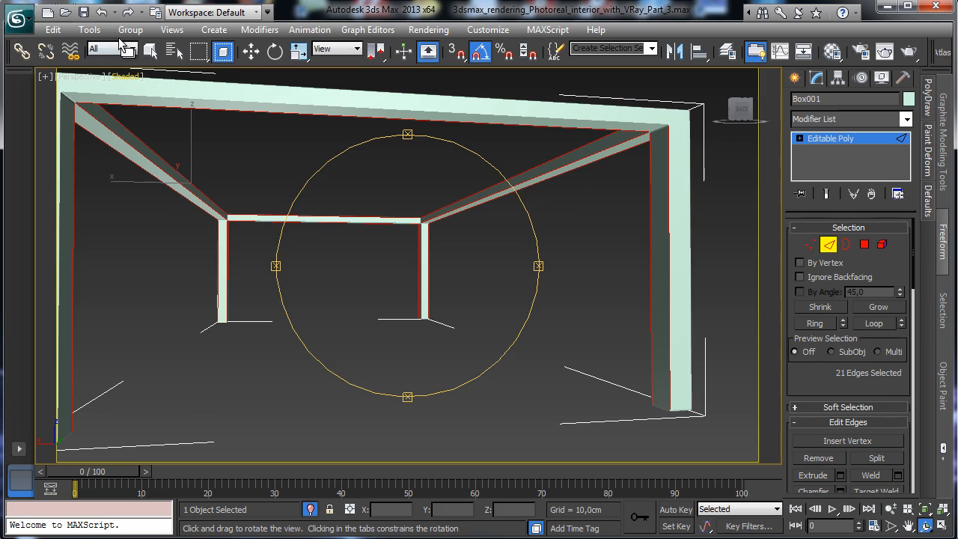
left_click(150, 50)
left_click(58, 104, "ctrl")
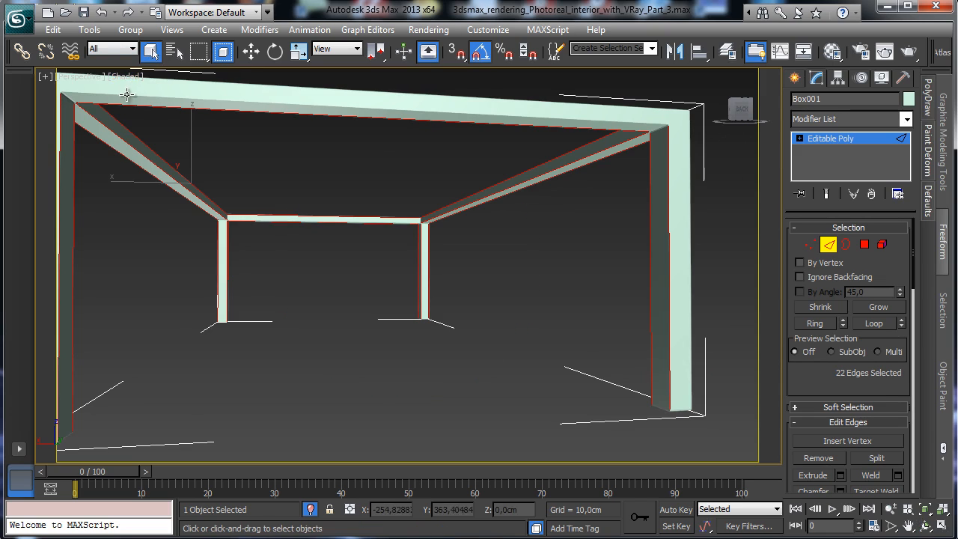
left_click(128, 95, "ctrl")
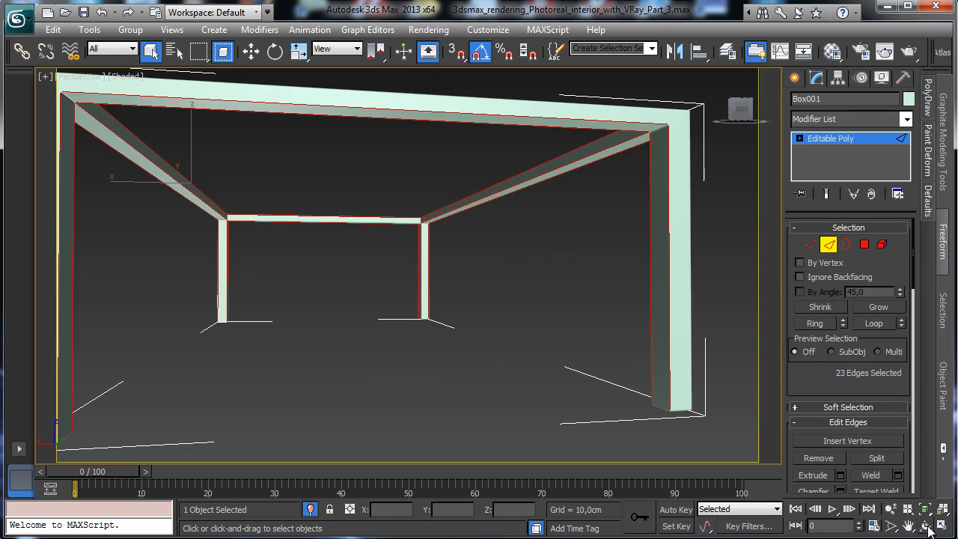
left_click(926, 527)
left_click_drag(498, 306, 367, 287)
left_click(151, 51)
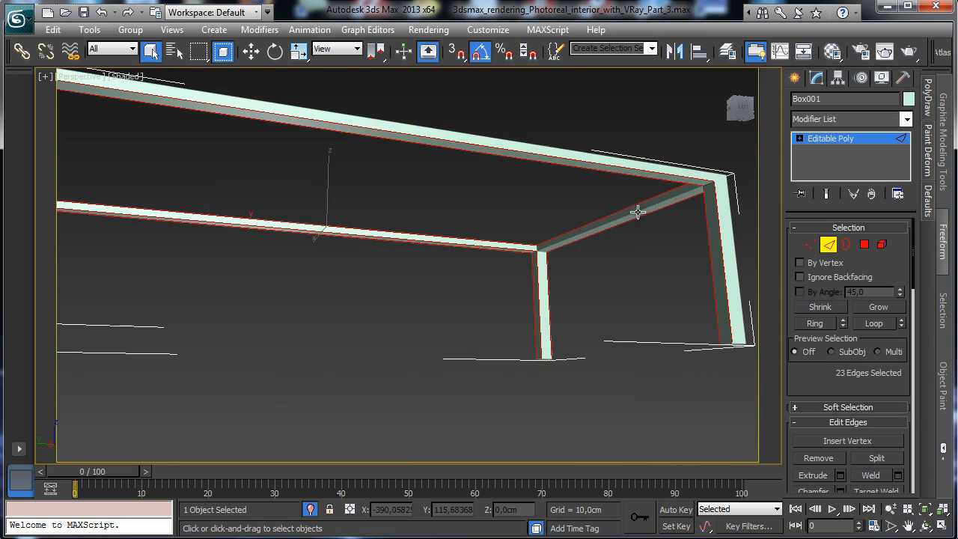
left_click(637, 212, "ctrl")
Step: Chamfer all selected inner edges of the table frame by 0,25 cm with 2 segments
left_click(909, 526)
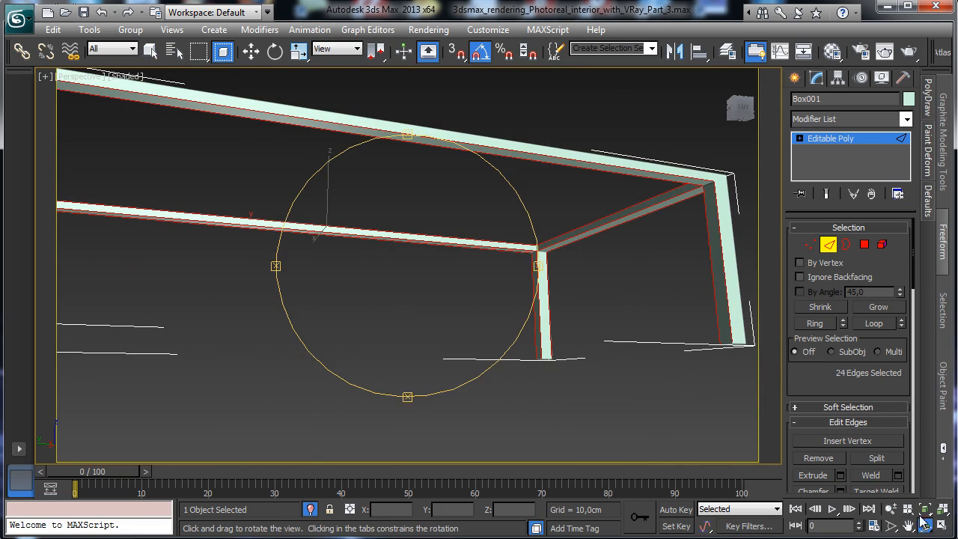
left_click_drag(453, 278, 314, 297)
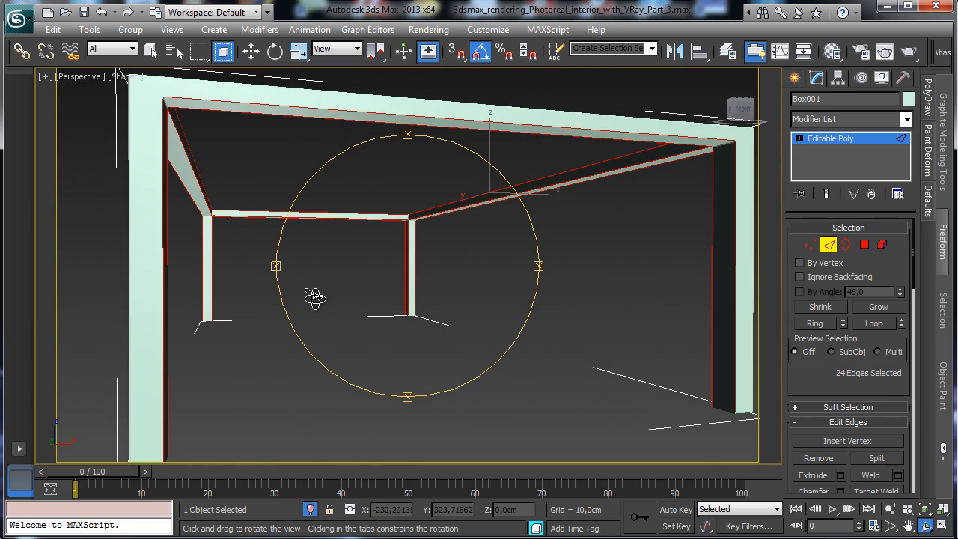
left_click(151, 51)
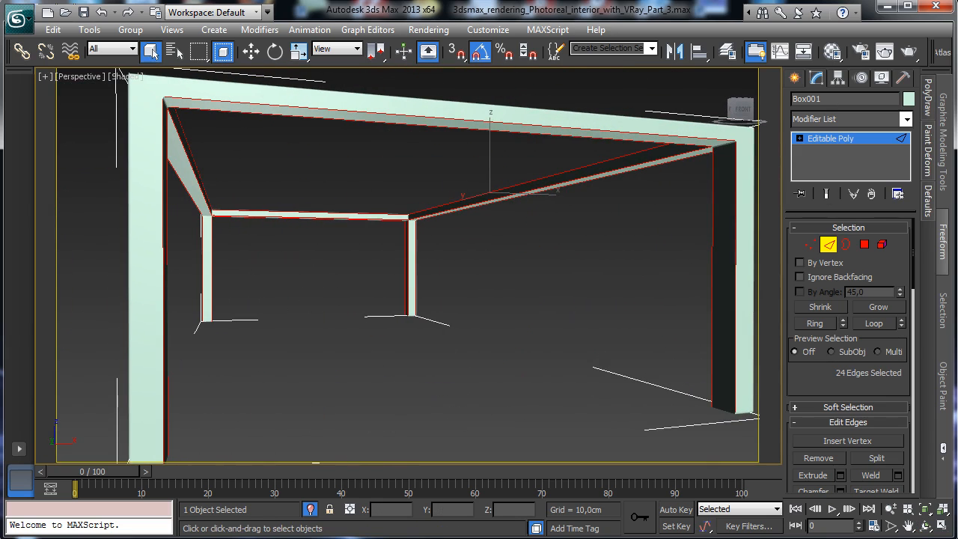
scroll(794, 314, "down", 5)
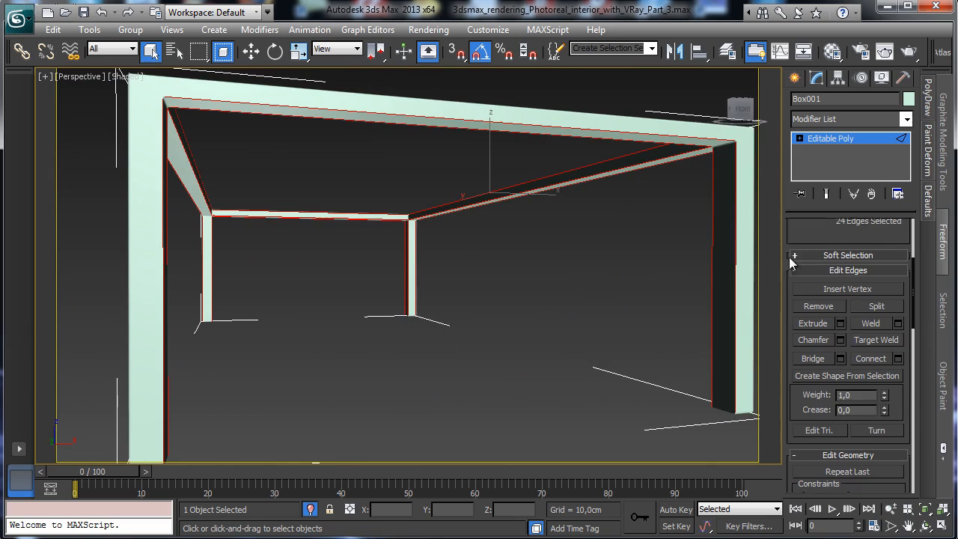
left_click(839, 339)
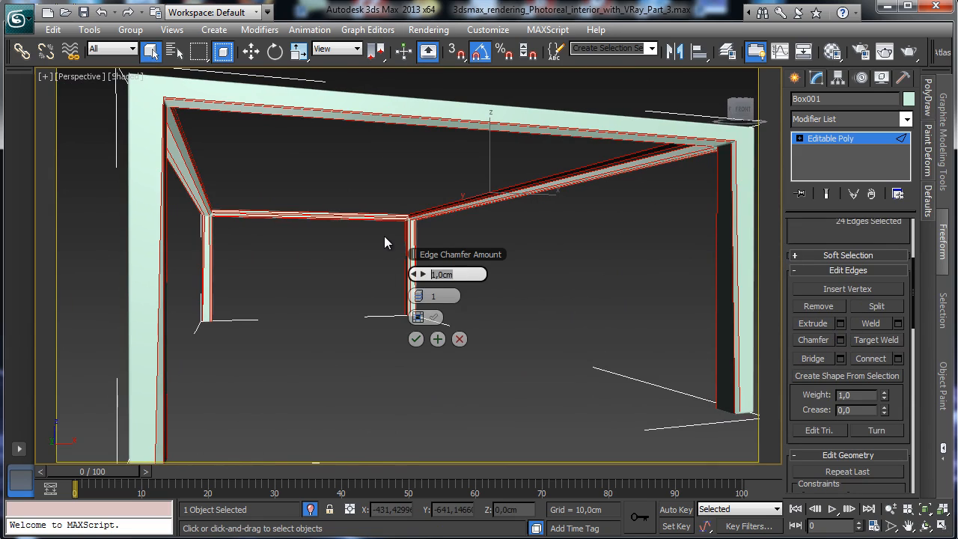
type("0,25")
key("Return")
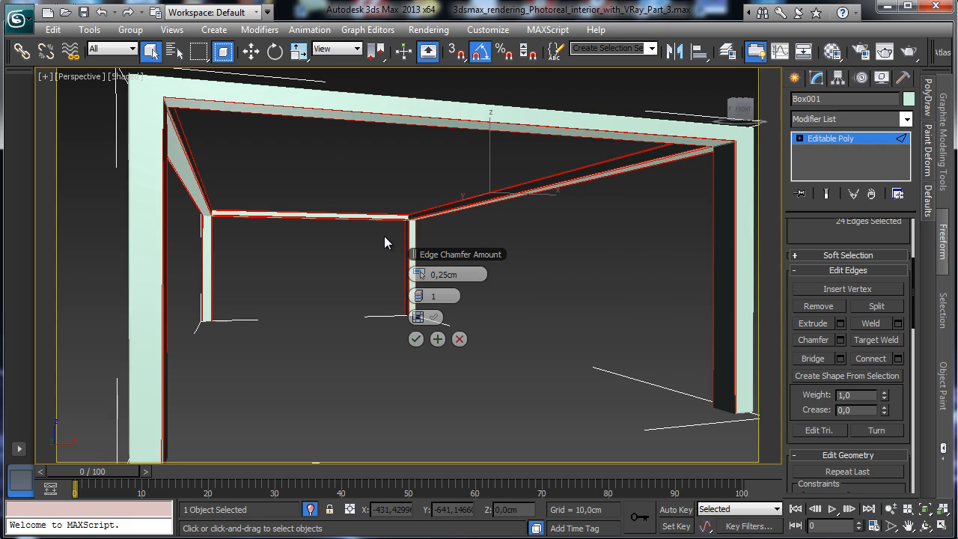
left_click(423, 297)
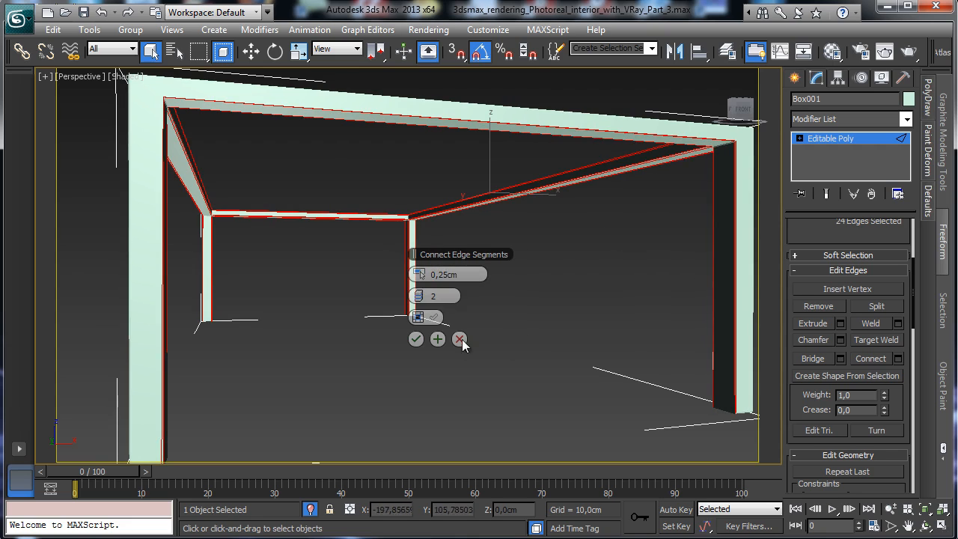
left_click(416, 339)
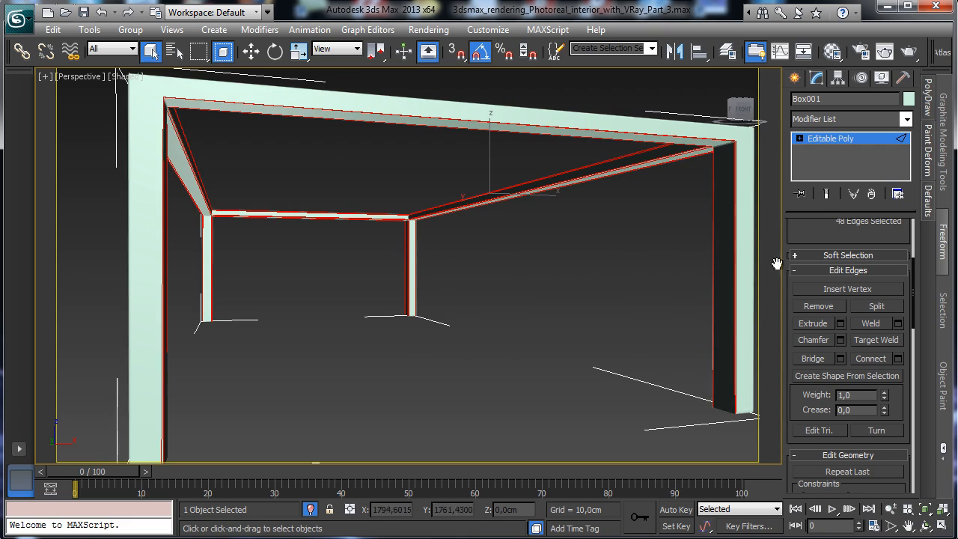
Step: Leave edge editing and view the table frame through VRayPhysicalCamera001
left_click(826, 139)
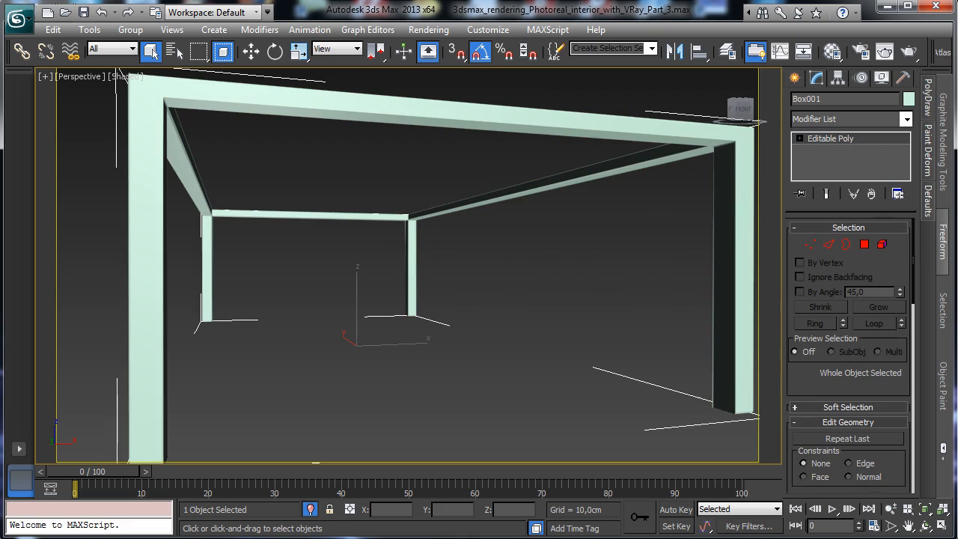
left_click(67, 77)
mouse_move(225, 94)
left_click(290, 96)
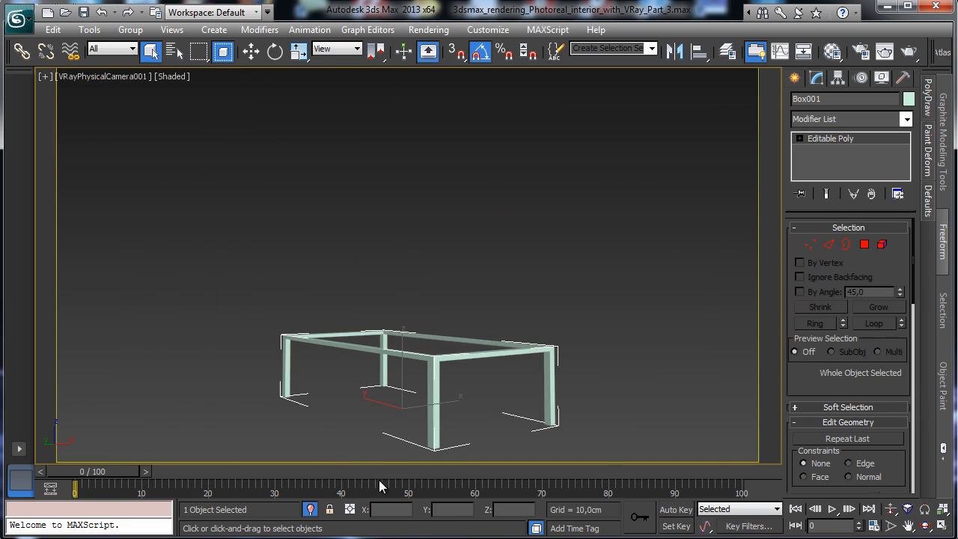
Step: Return to the Perspective view and show the table frame fitted in all four viewports
left_click(105, 79)
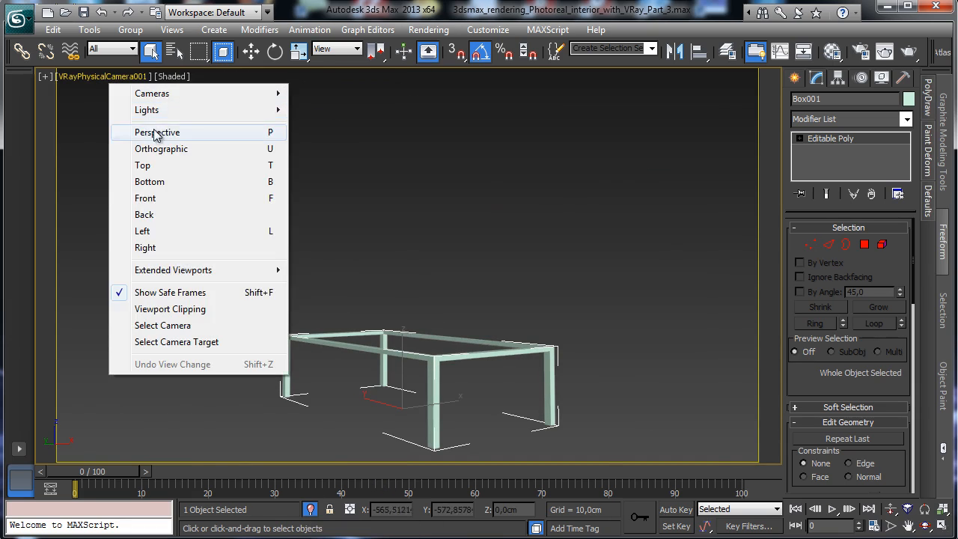
left_click(157, 132)
left_click(941, 526)
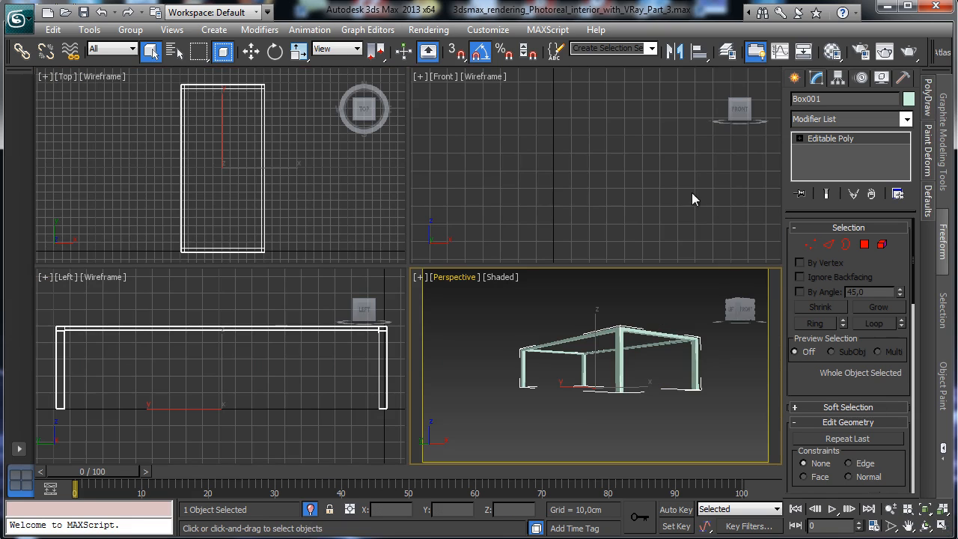
left_click(942, 511)
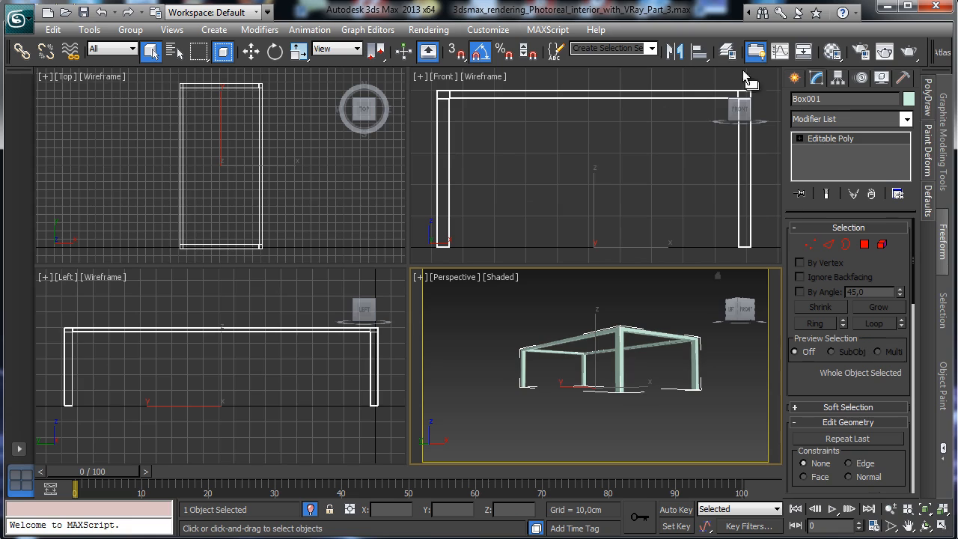
Step: Set the geometry creation category to Standard Primitives
left_click(794, 78)
left_click(805, 123)
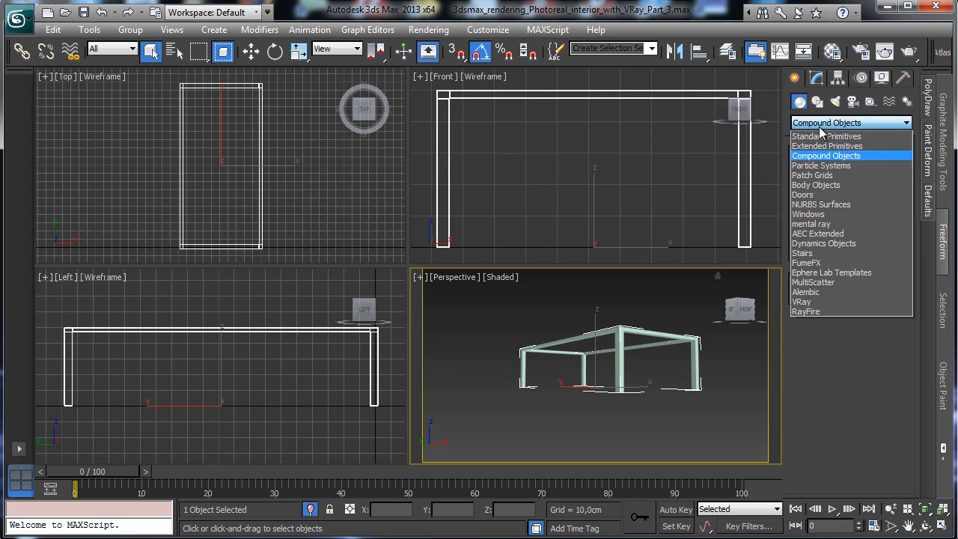
left_click(819, 134)
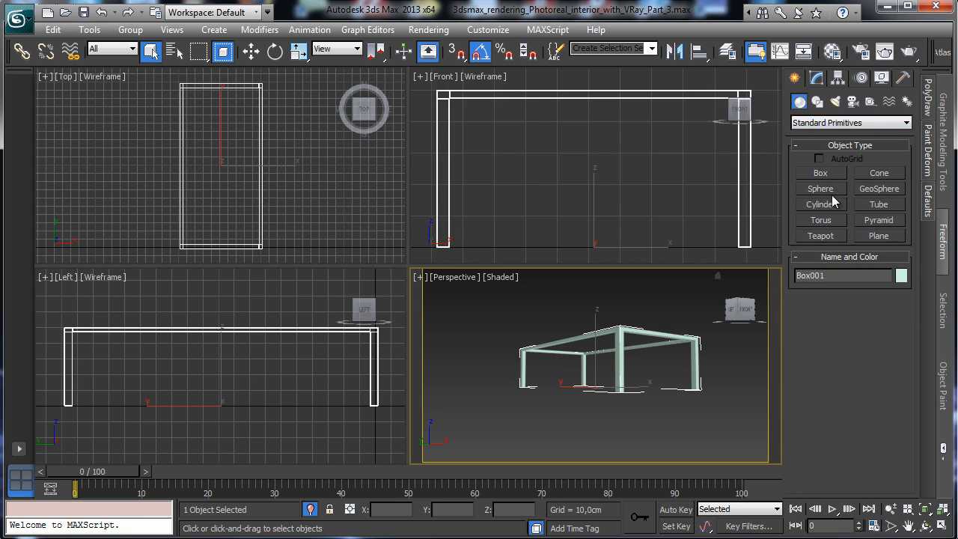
Step: Enter polygon editing on the table frame and select all its polygons
left_click(925, 525)
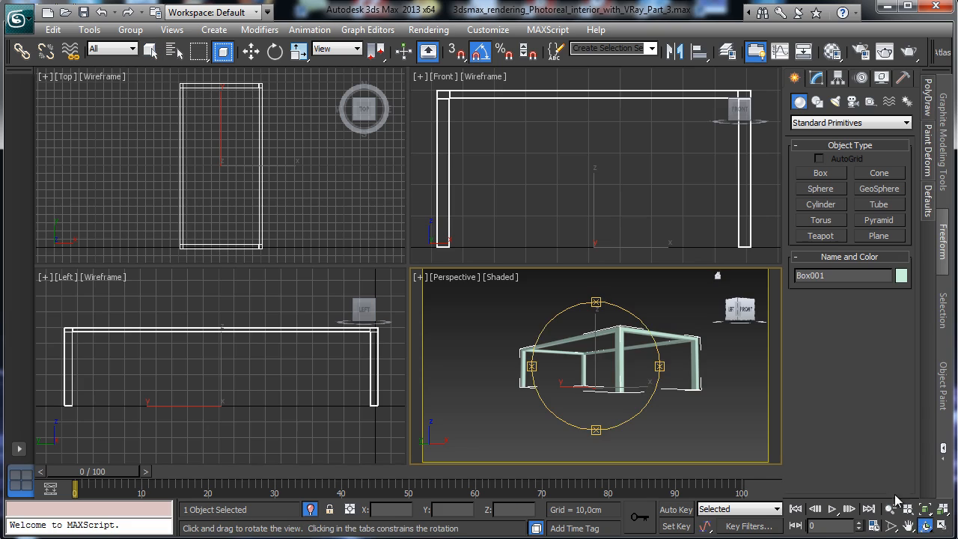
left_click_drag(603, 371, 611, 429)
left_click(815, 78)
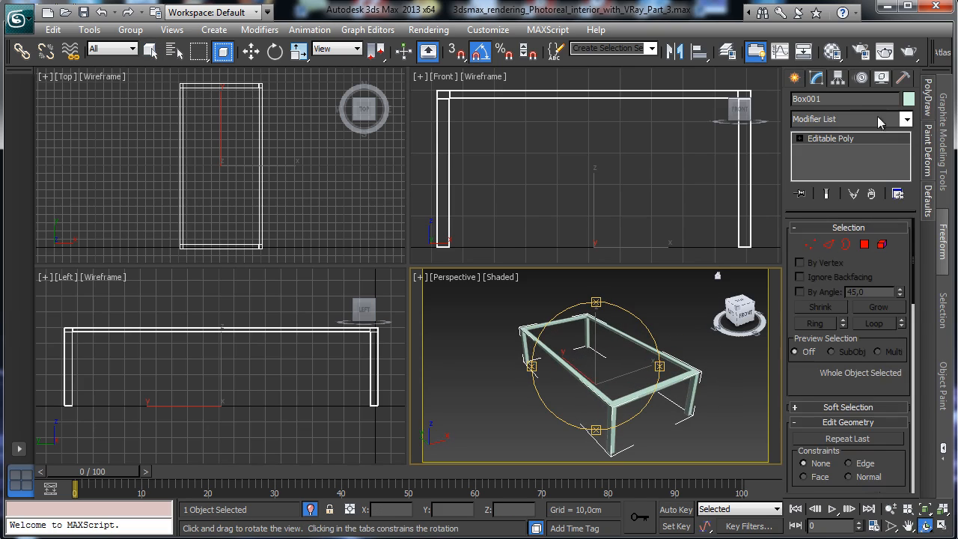
left_click(864, 244)
key("ctrl+a")
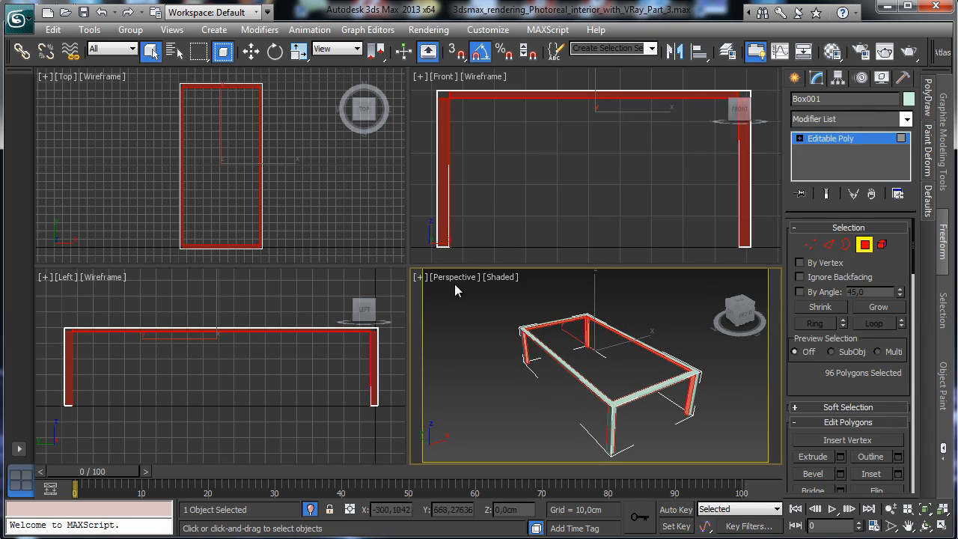
key("ctrl+a")
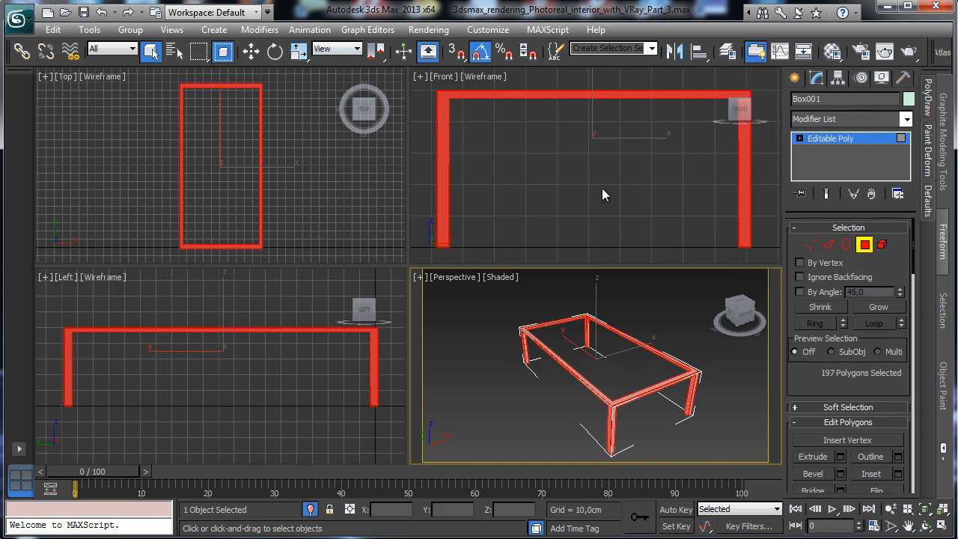
Step: Raise the material ID of the frame's top face by one and leave polygon editing
scroll(897, 302, "down", 10)
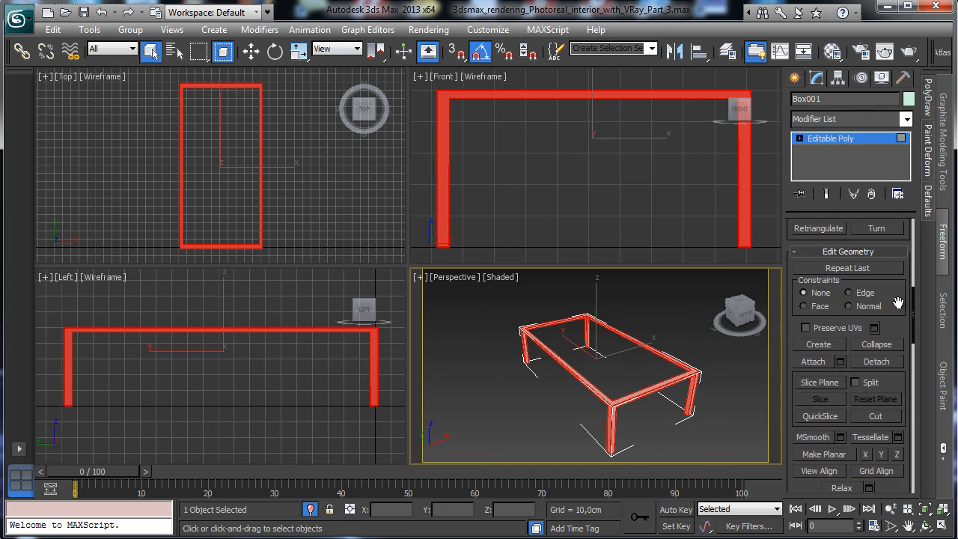
left_click_drag(894, 383, 875, 198)
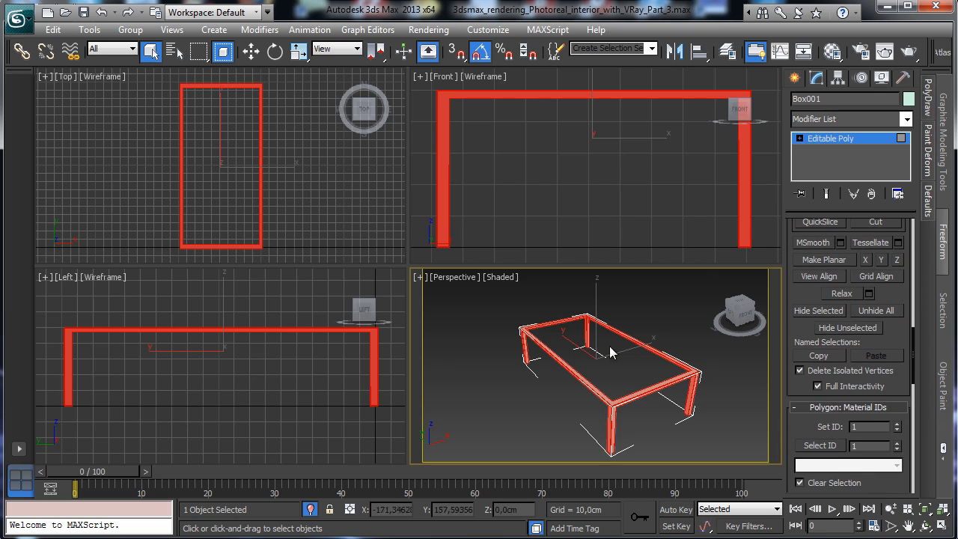
left_click(606, 399)
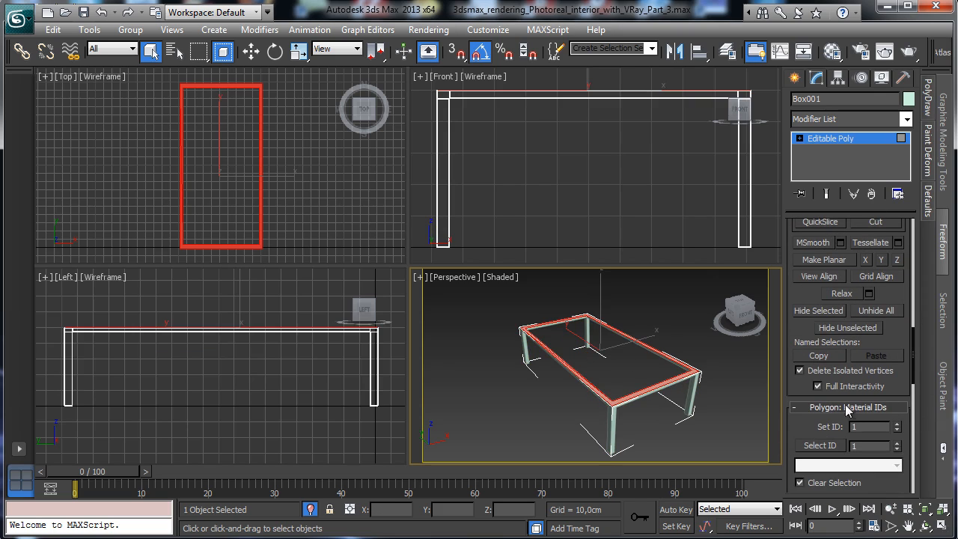
left_click(897, 423)
left_click(845, 141)
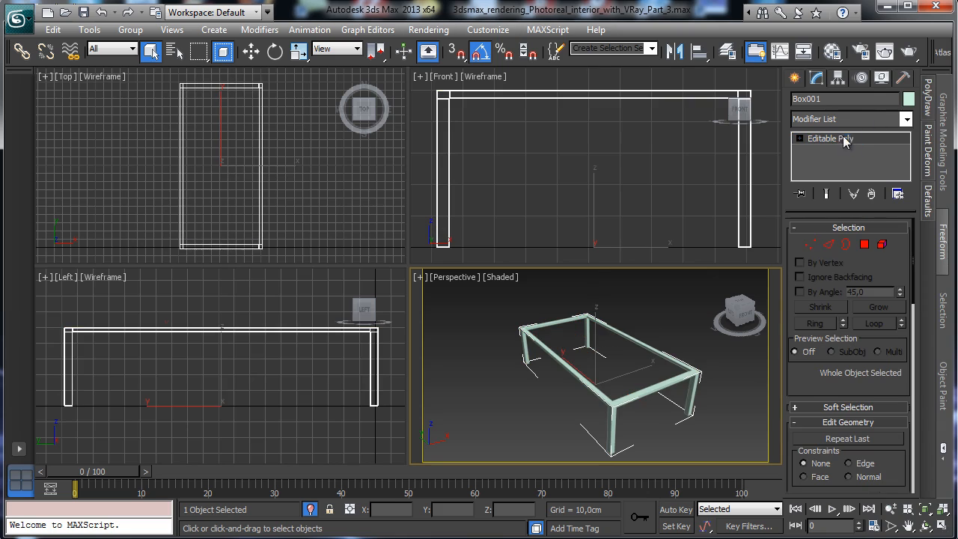
Step: Name the second sample material "Table center" and assign it to the table frame
left_click(829, 52)
left_click(122, 124)
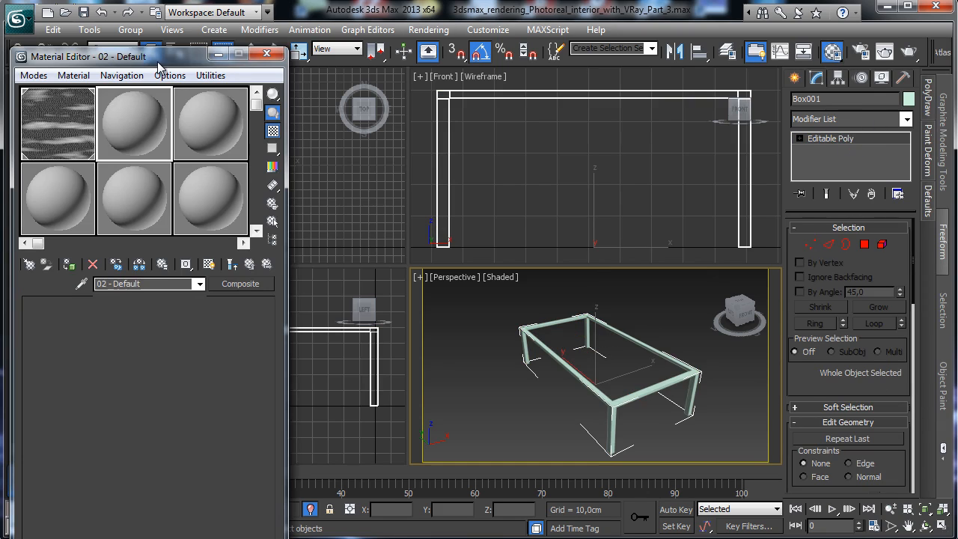
left_click_drag(155, 62, 175, 30)
left_click_drag(131, 242, 116, 251)
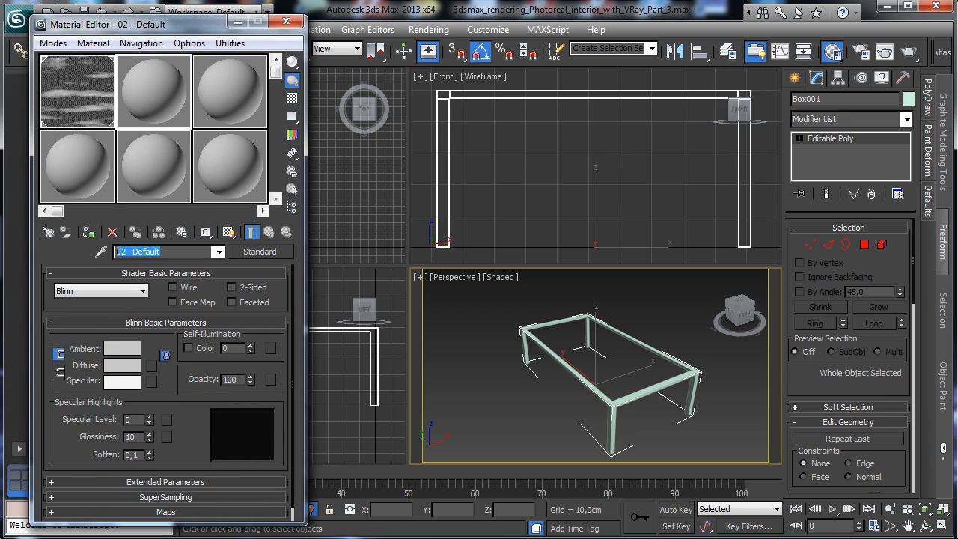
type("Table c")
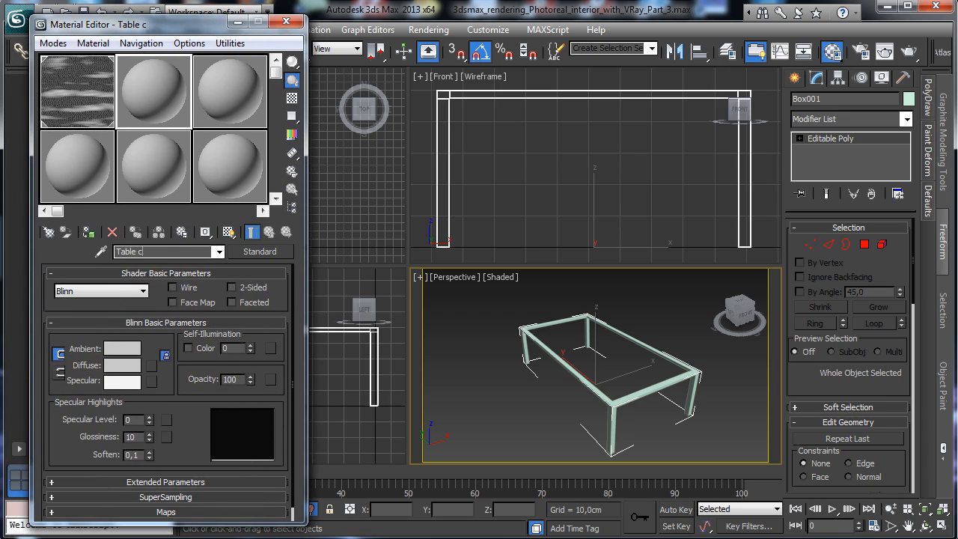
type("enter")
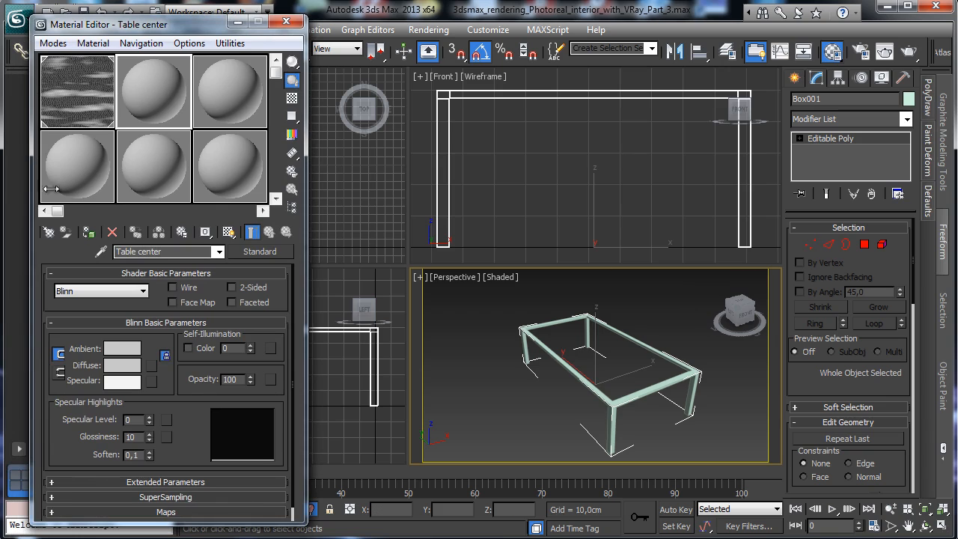
left_click(88, 232)
Step: Convert Table center to a Multi/Sub-Object material with 2 sub-materials, keeping the old material as a sub-material
left_click(251, 253)
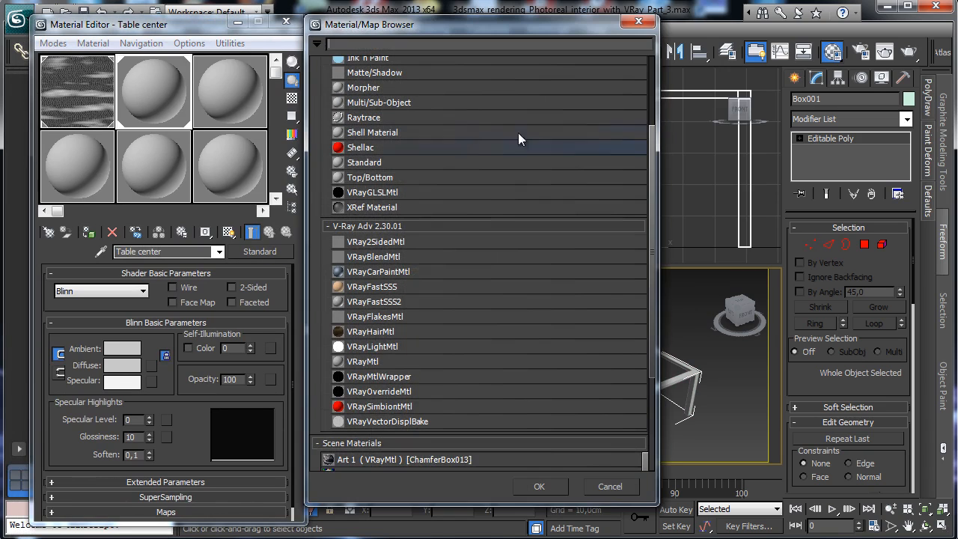
double_click(401, 102)
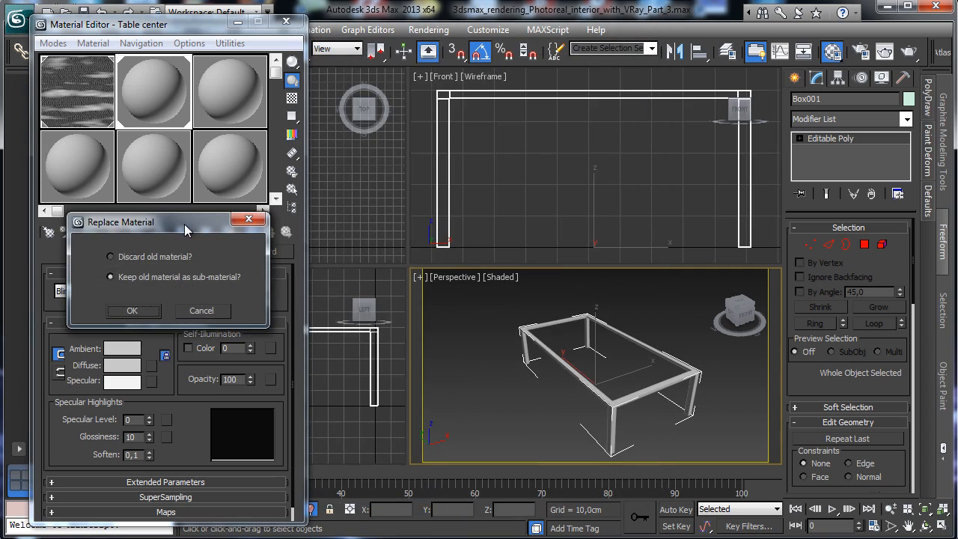
left_click(146, 316)
left_click(95, 294)
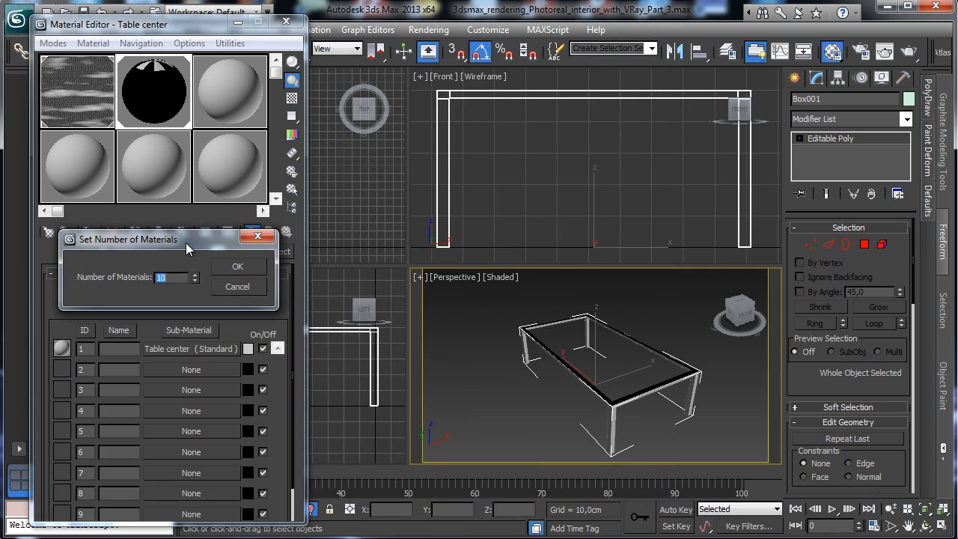
type("2")
left_click(257, 266)
Step: Name the first sub-material "Wood" and change its type to VRayMtl
left_click(171, 352)
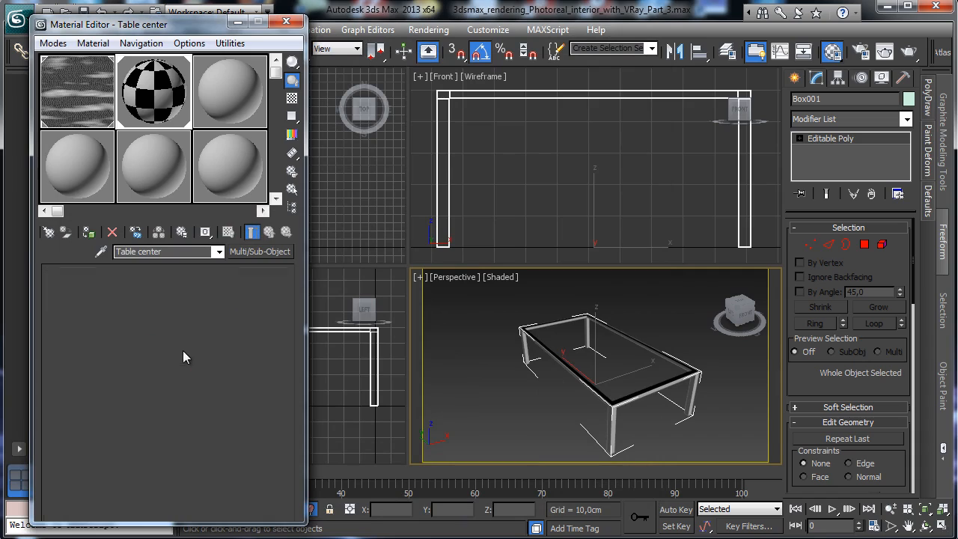
left_click(175, 251)
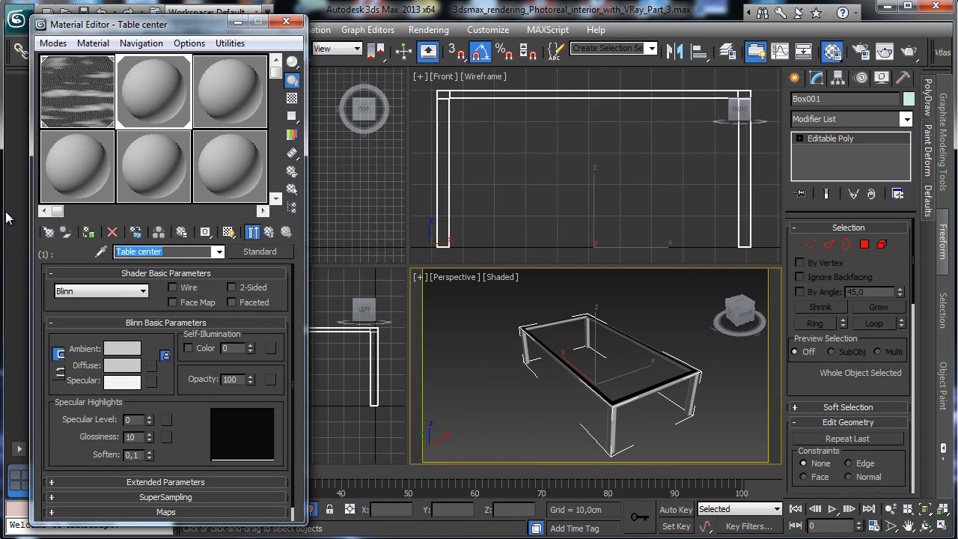
type("Wood")
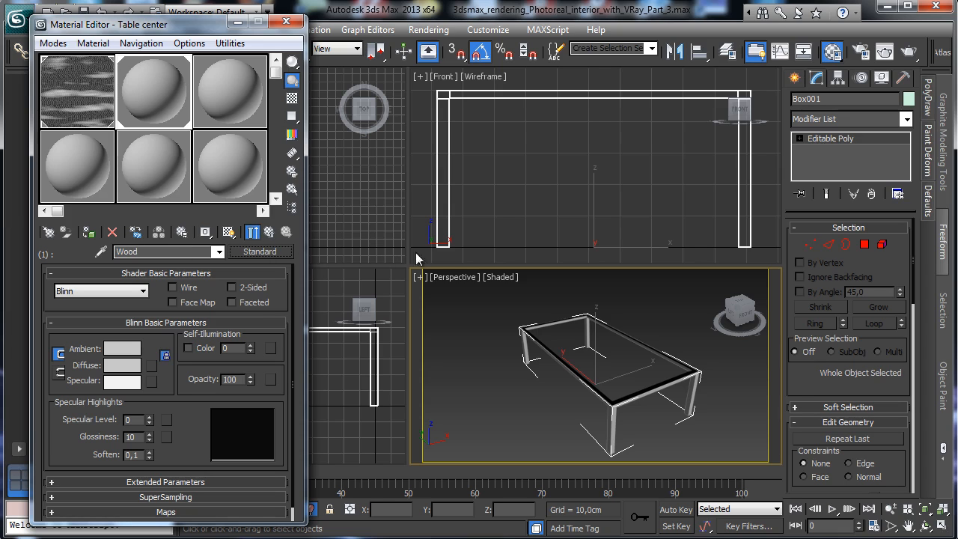
left_click(260, 252)
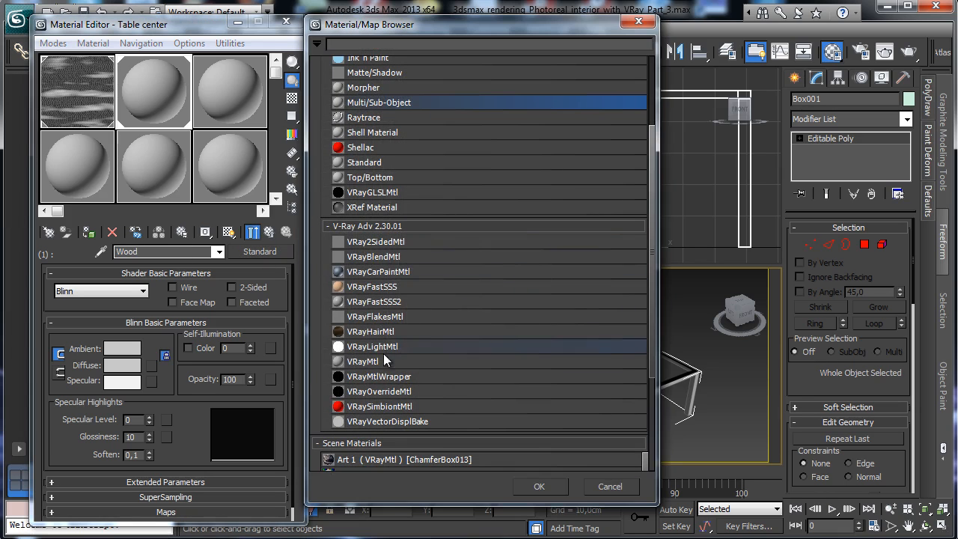
double_click(384, 362)
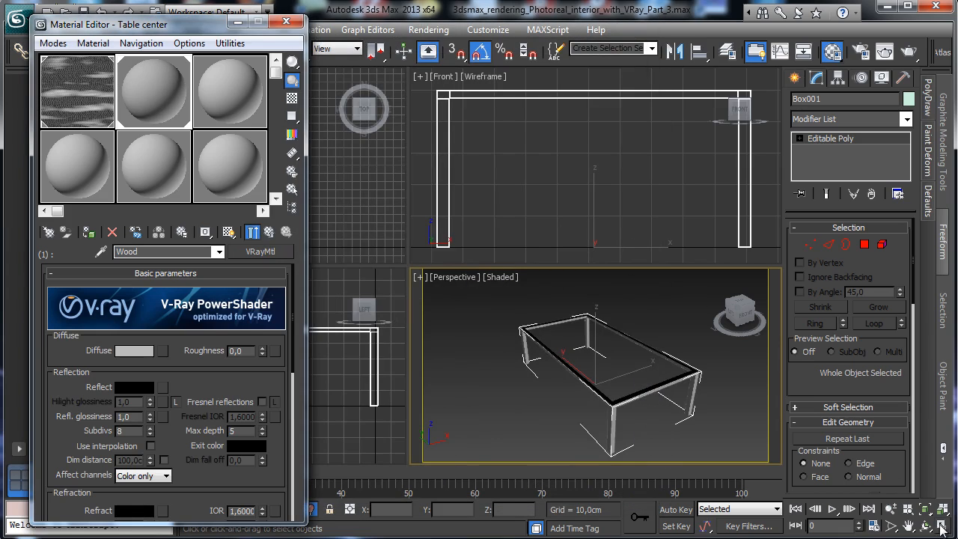
Step: Load the bitmap Woods&Plastics.FinishCarpentry.Siding.Bevel.jpg from the ArchMat folder as the Wood material's diffuse map
left_click(940, 527)
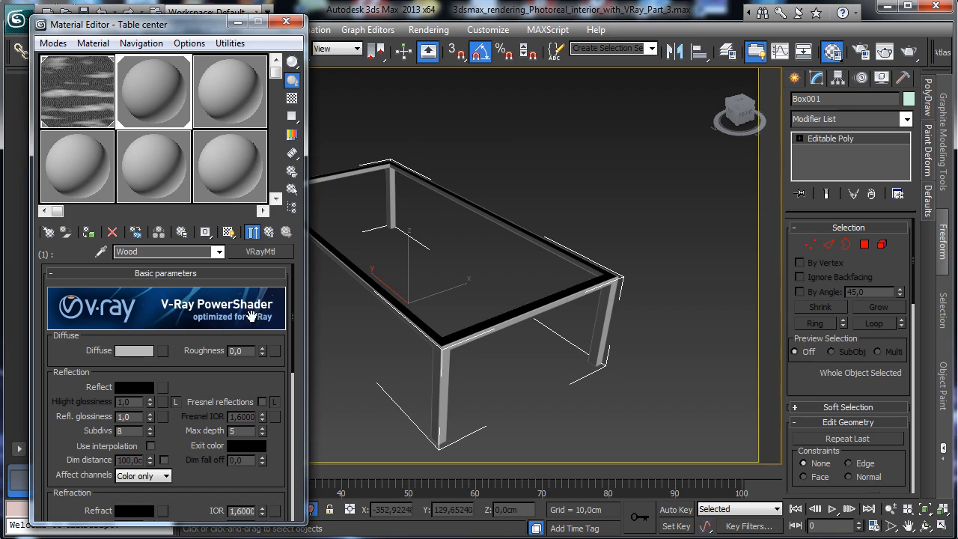
left_click(163, 351)
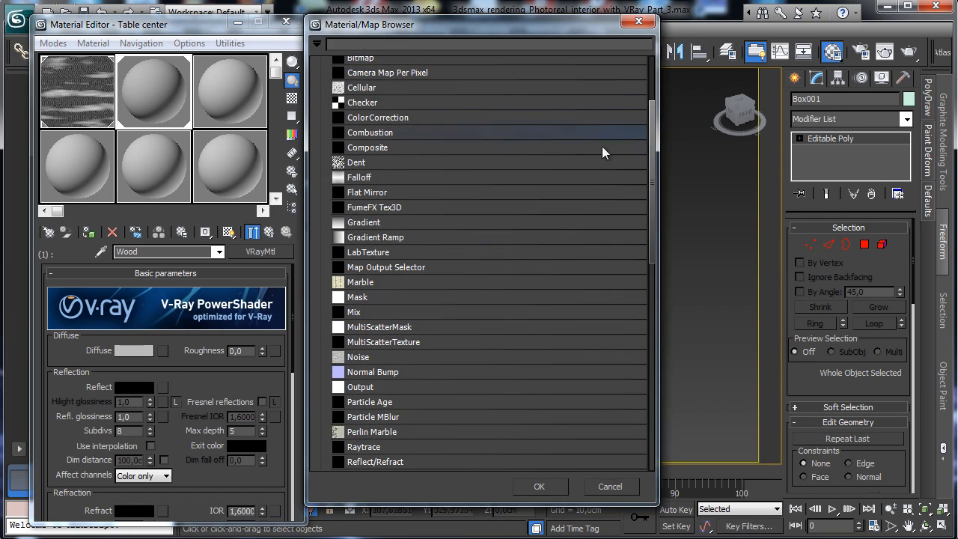
left_click_drag(651, 131, 656, 69)
double_click(372, 171)
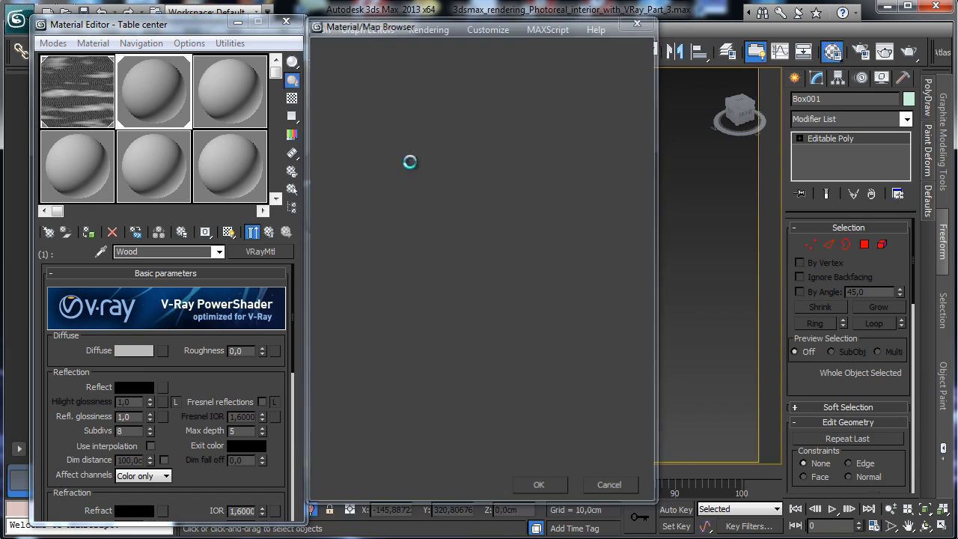
left_click_drag(669, 131, 665, 296)
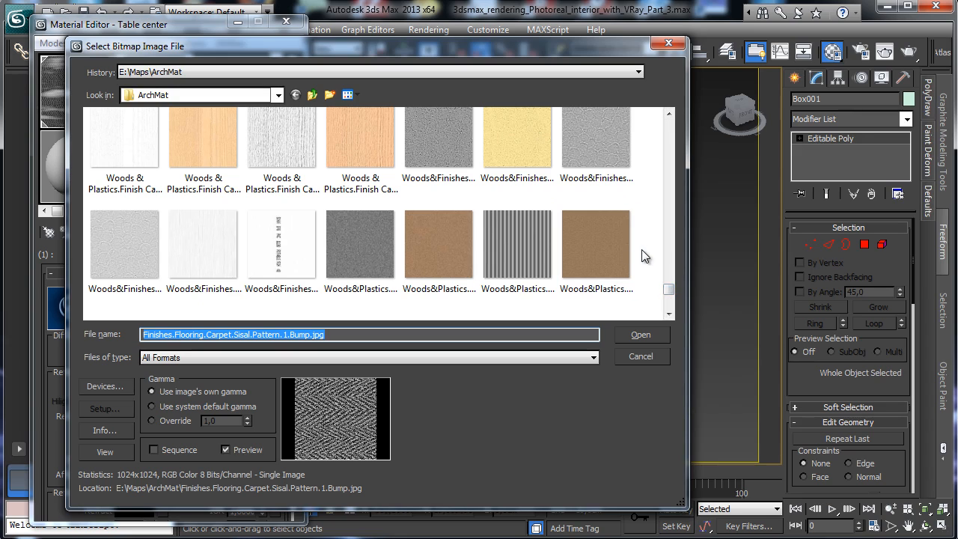
left_click_drag(668, 289, 671, 293)
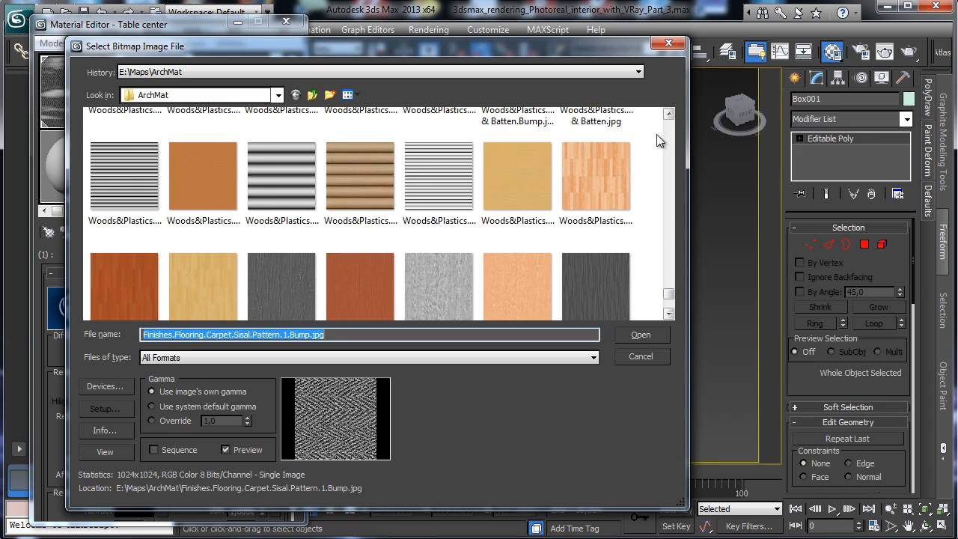
left_click(668, 114)
left_click(460, 172)
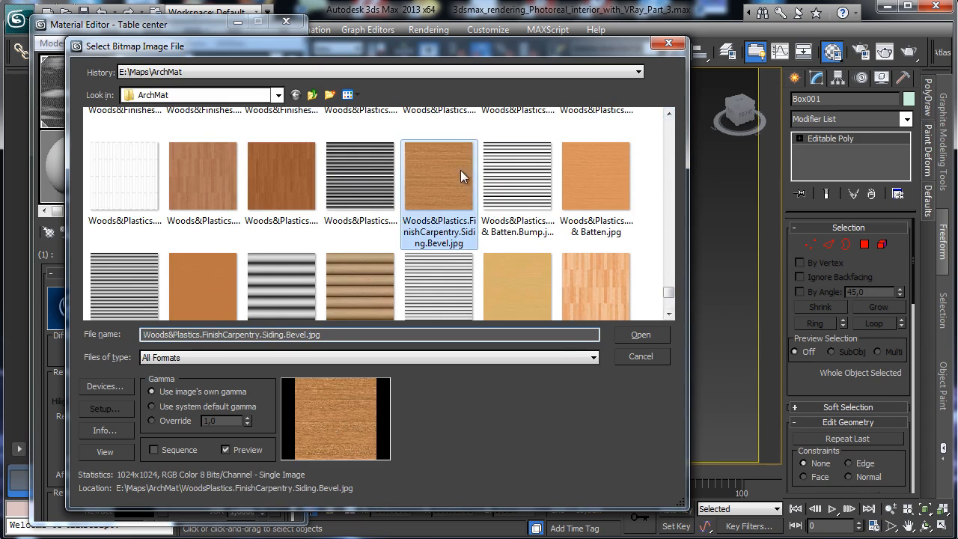
left_click(641, 336)
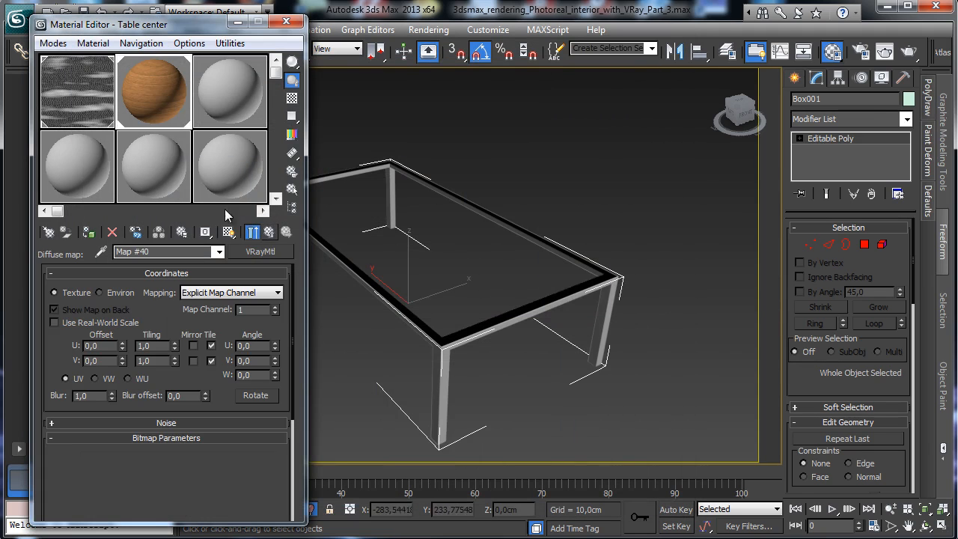
Step: Show the diffuse bitmap in the viewport and set its W angle to 90 and blur to 0.01
left_click(229, 233)
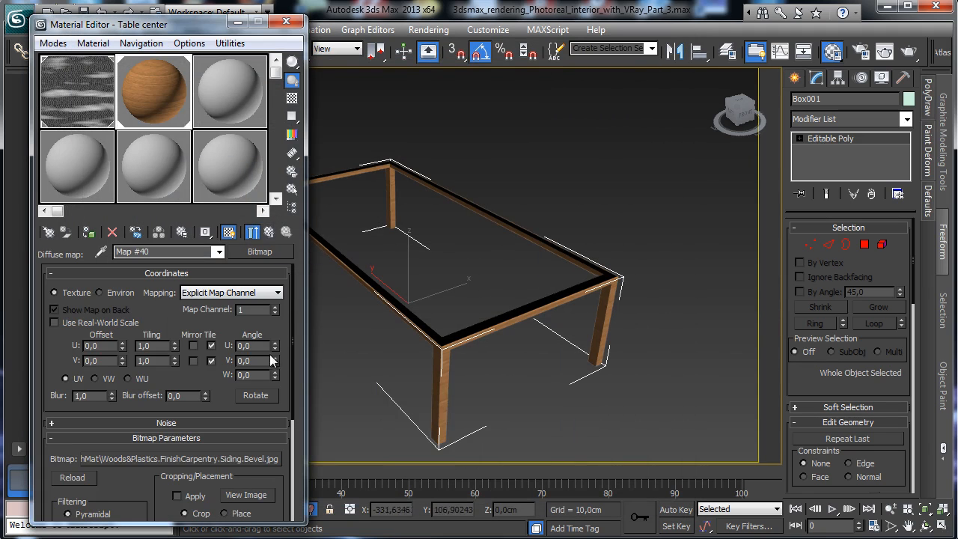
left_click(243, 375)
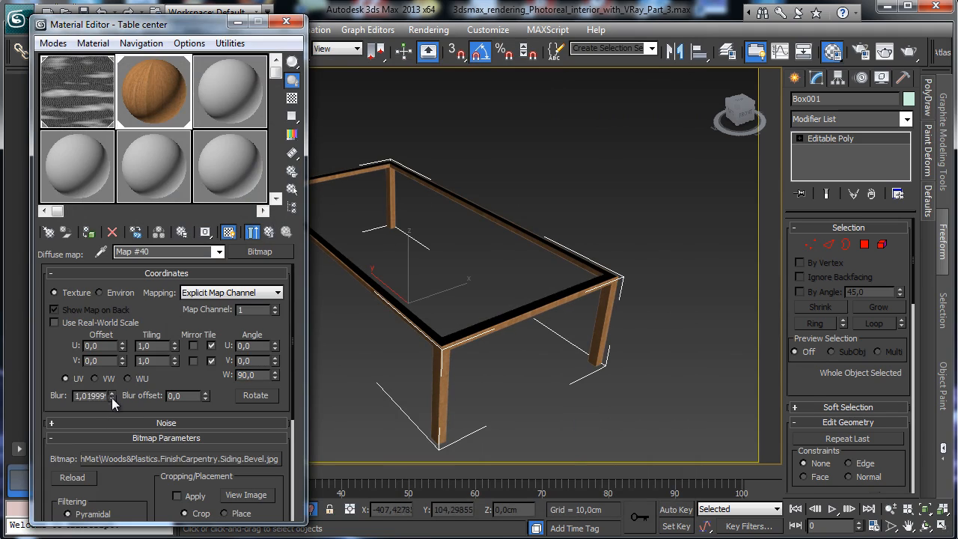
left_click_drag(112, 399, 80, 494)
left_click(269, 232)
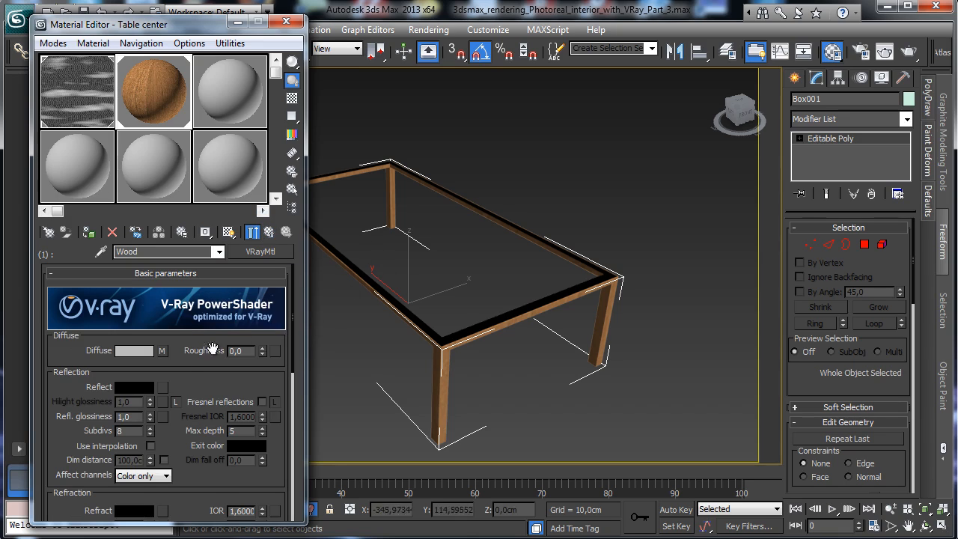
Step: Enable Fresnel reflections for Wood and set its reflection colour to pure white, with the sample shown on a background pattern
scroll(217, 352, "down", 1)
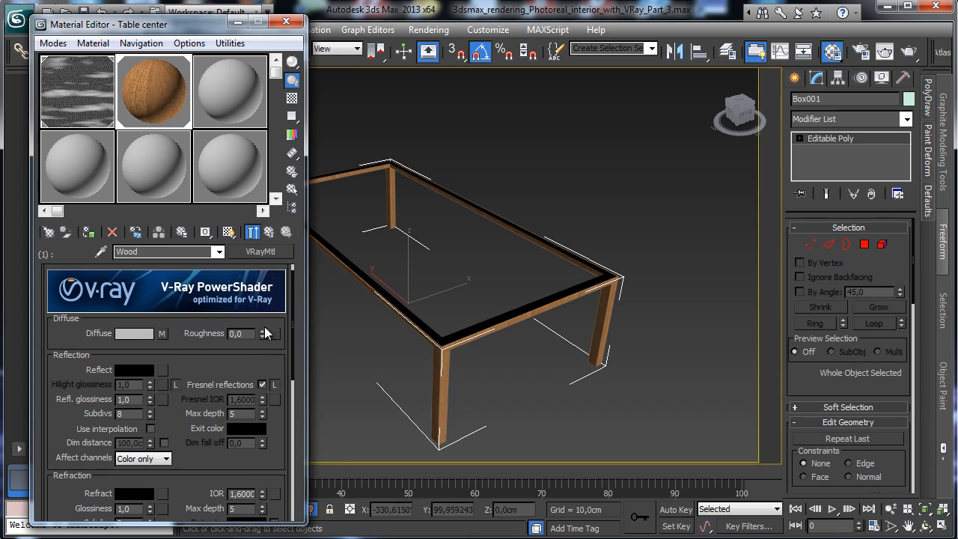
left_click(292, 98)
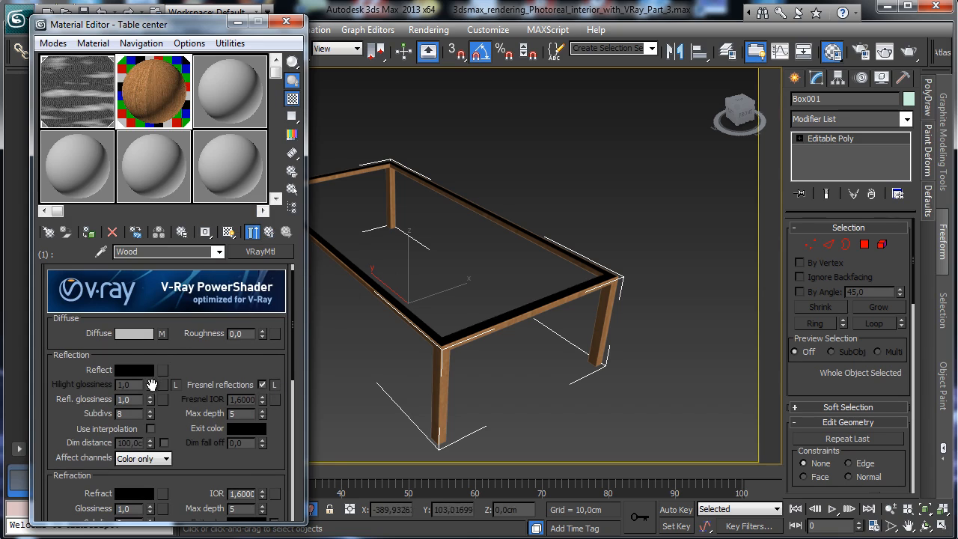
left_click(134, 370)
left_click_drag(375, 77, 378, 185)
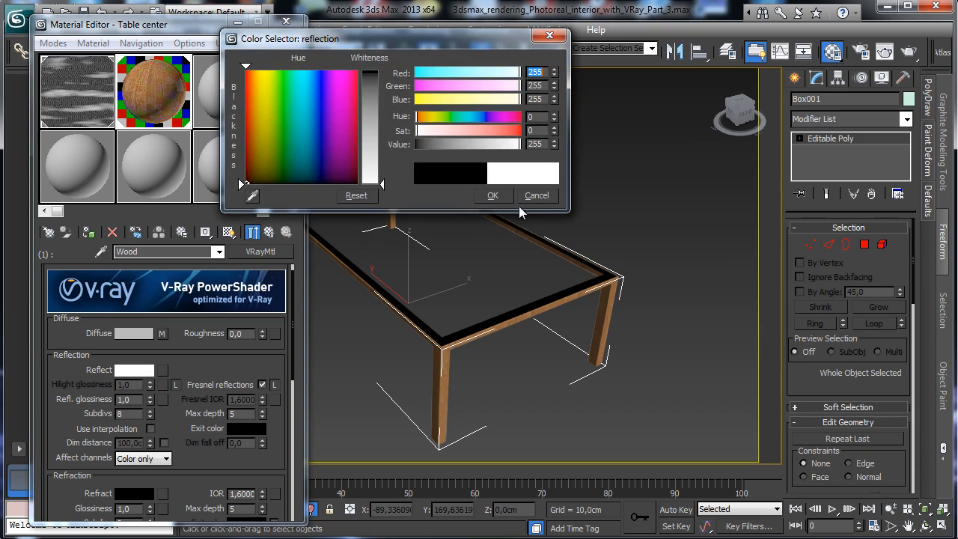
left_click(483, 194)
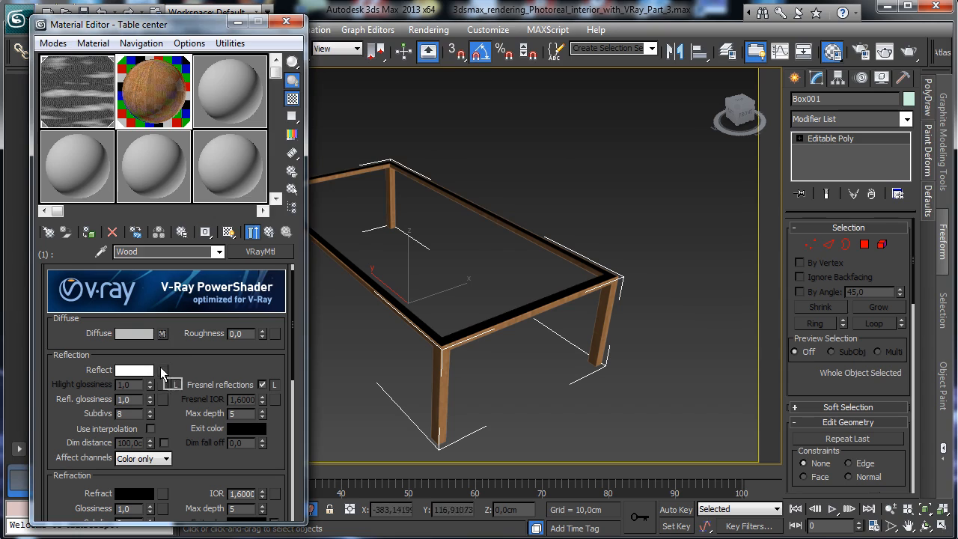
Step: Duplicate the diffuse bitmap into the Wood material's reflection map as a copy and open the duplicate
left_click_drag(159, 374, 162, 370)
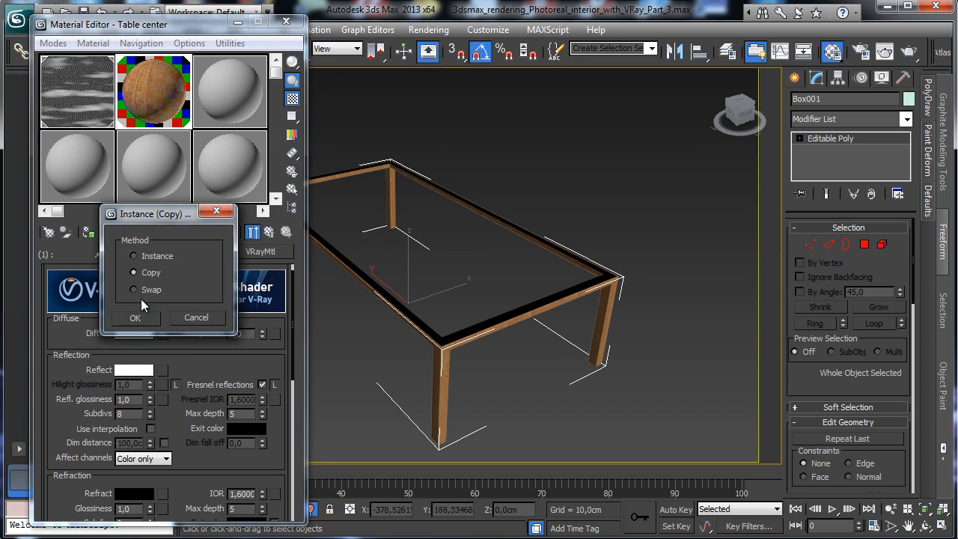
left_click(135, 317)
left_click(162, 369)
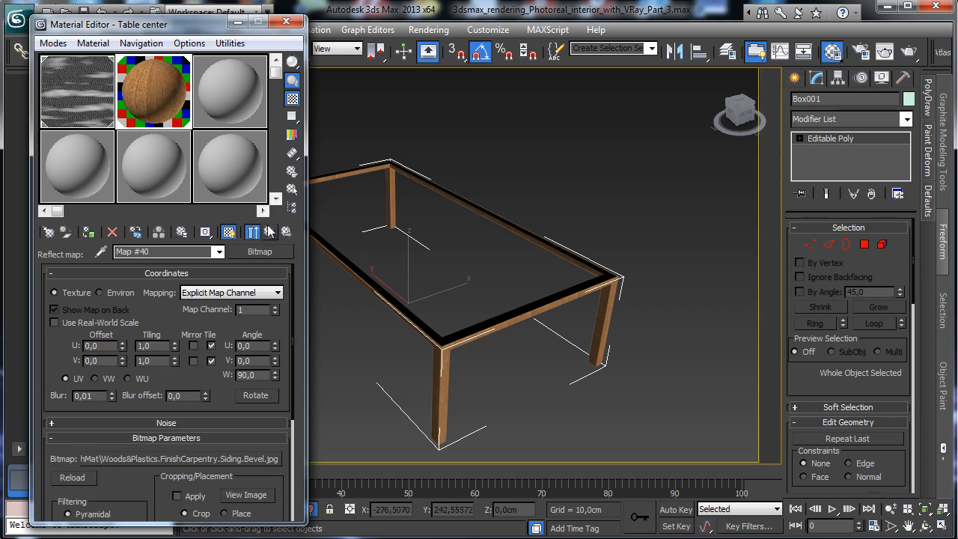
Step: Wrap the reflection bitmap in a Color Correction map, keeping it as the sub-map, and preview only this map on the sample
left_click(260, 251)
double_click(396, 231)
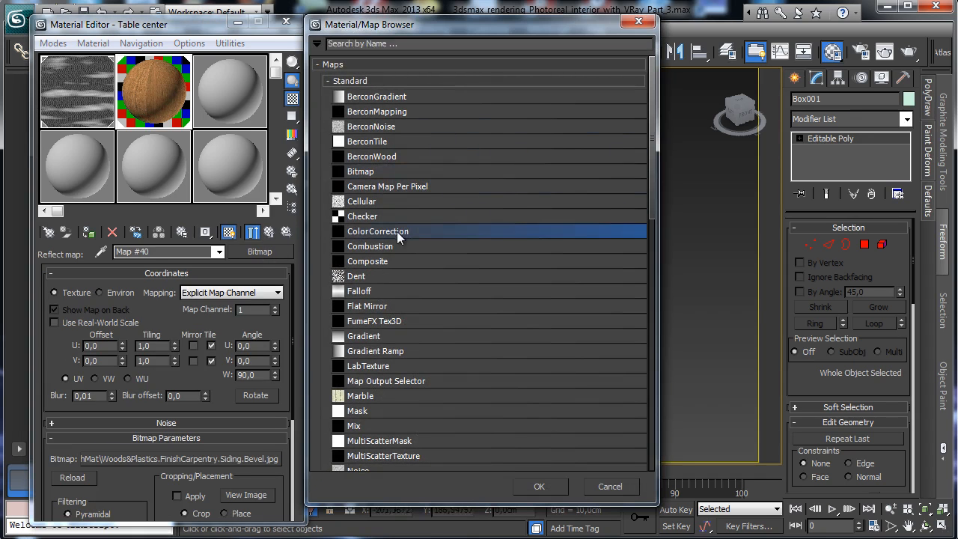
left_click(137, 308)
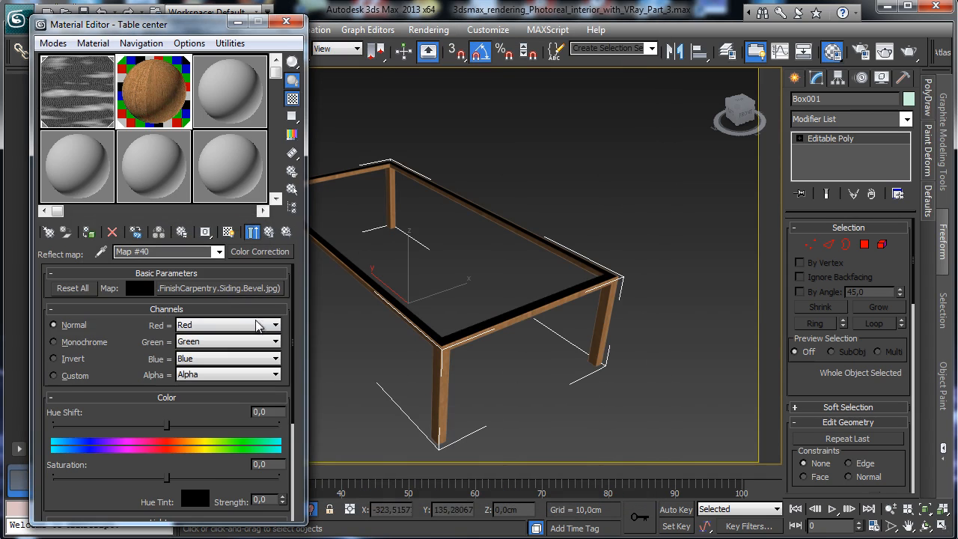
left_click(252, 232)
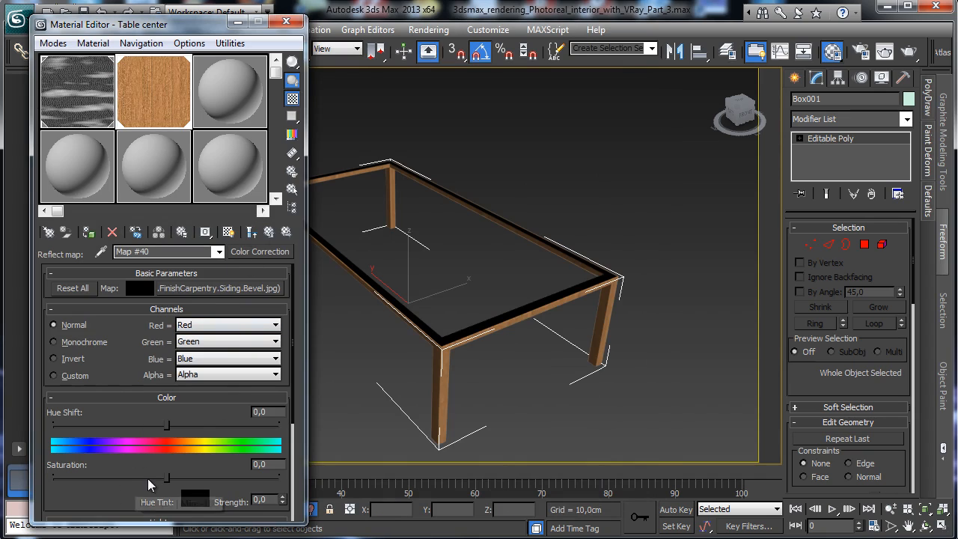
Step: Desaturate the reflection map's Color Correction to -100, raise its brightness to about 73 and increase its contrast
left_click_drag(166, 478, 81, 494)
scroll(80, 494, "down", 5)
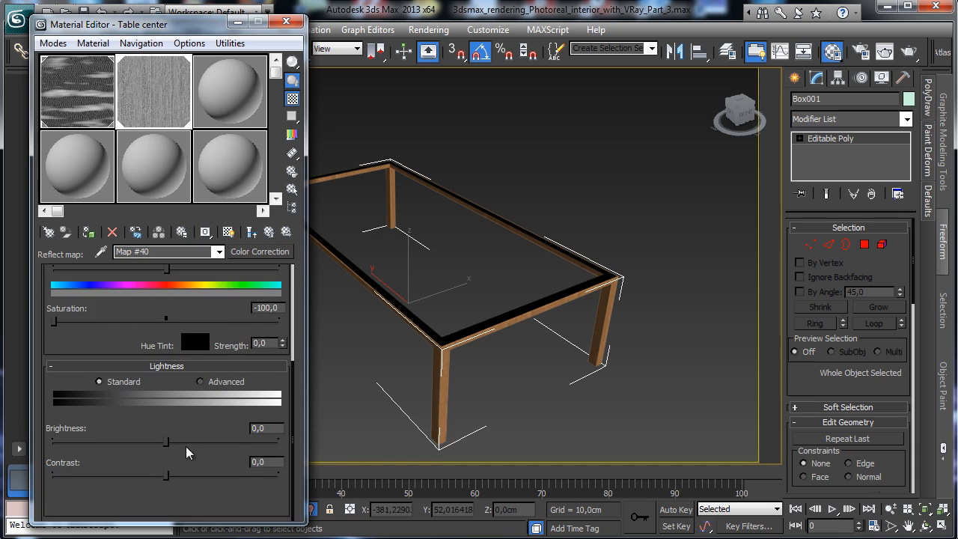
left_click_drag(167, 447, 217, 448)
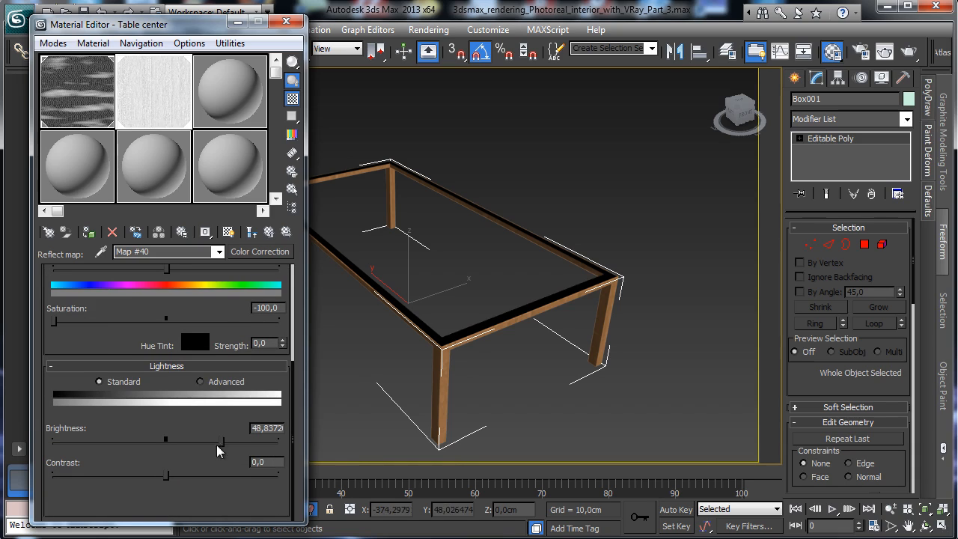
left_click_drag(187, 479, 203, 476)
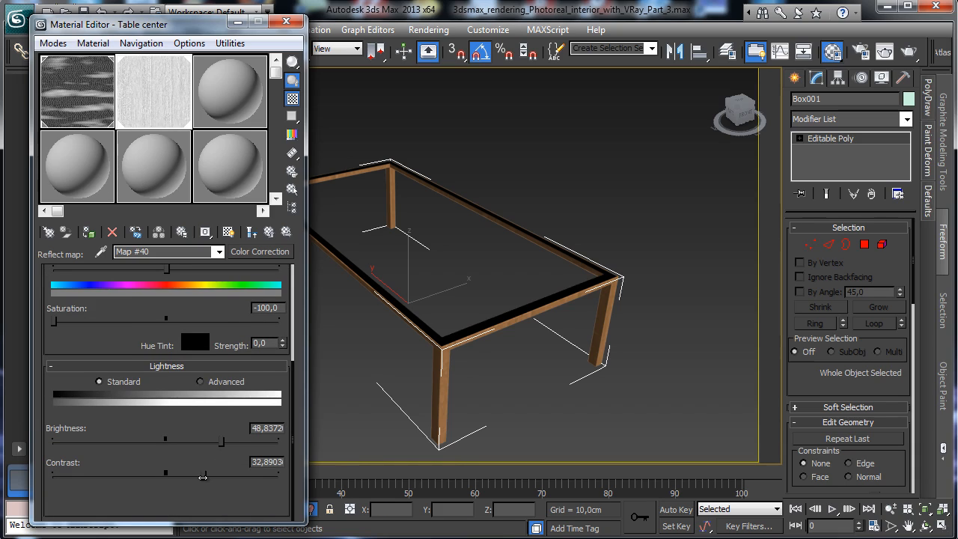
left_click_drag(224, 441, 248, 442)
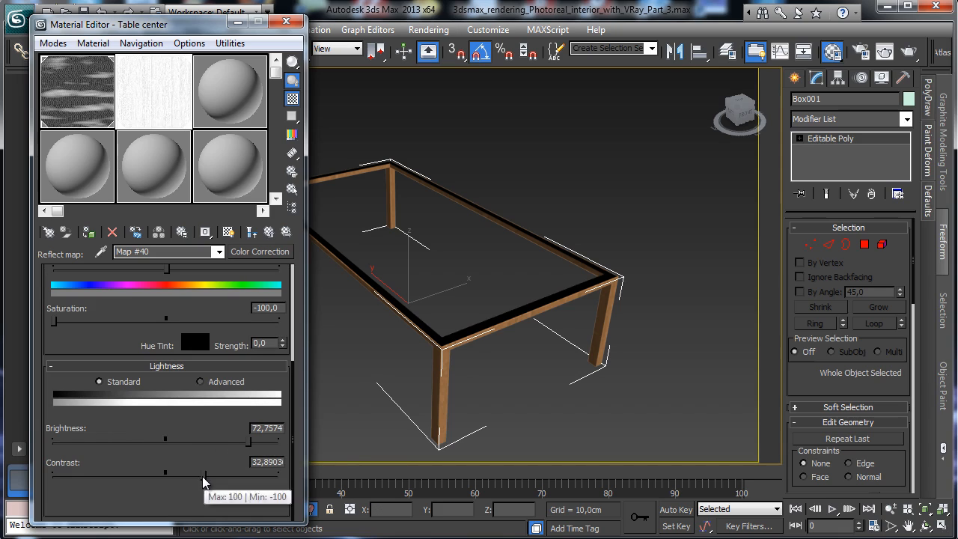
left_click_drag(205, 475, 218, 476)
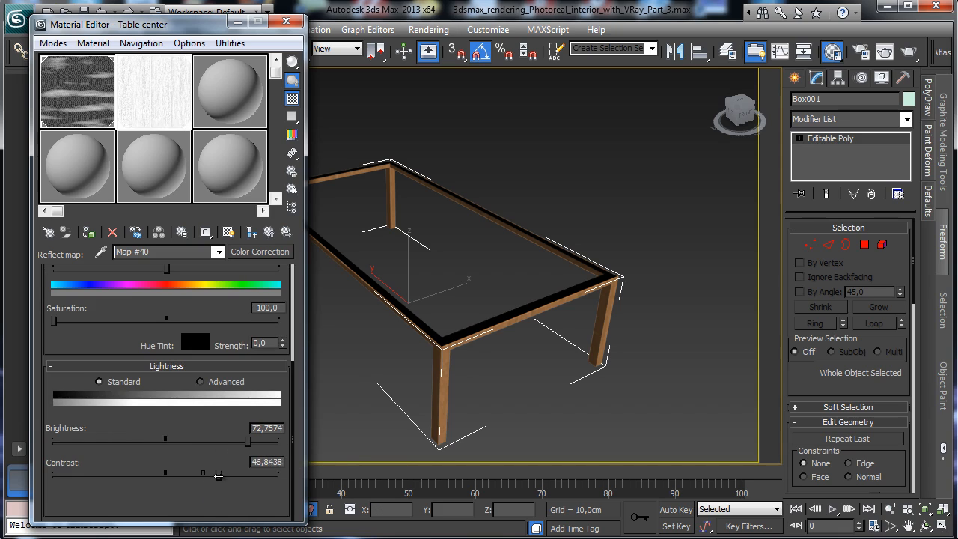
left_click(274, 233)
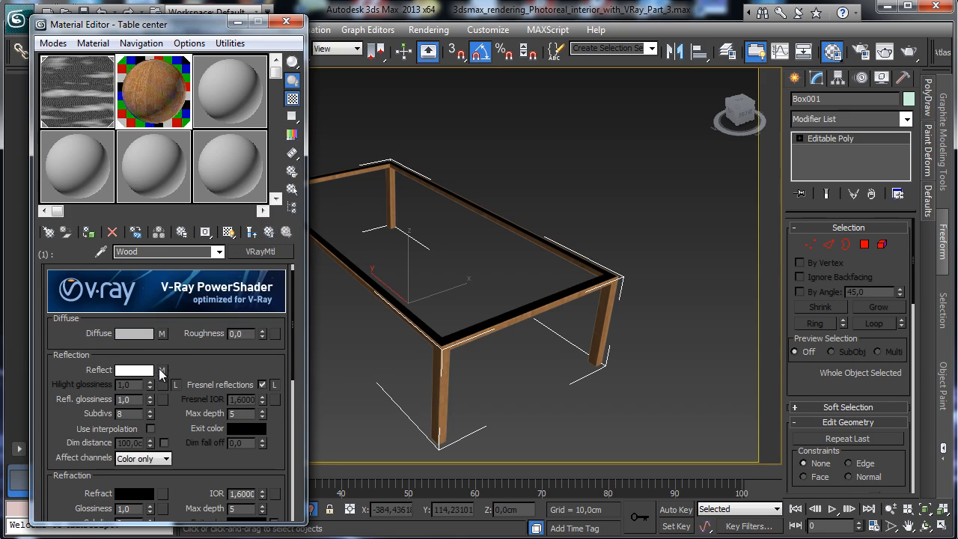
Step: Copy the corrected reflection map into Wood's reflection glossiness slot, reduce the copy's brightness to about 60 and increase its contrast
left_click_drag(167, 404, 163, 400)
left_click(129, 310)
left_click(161, 400)
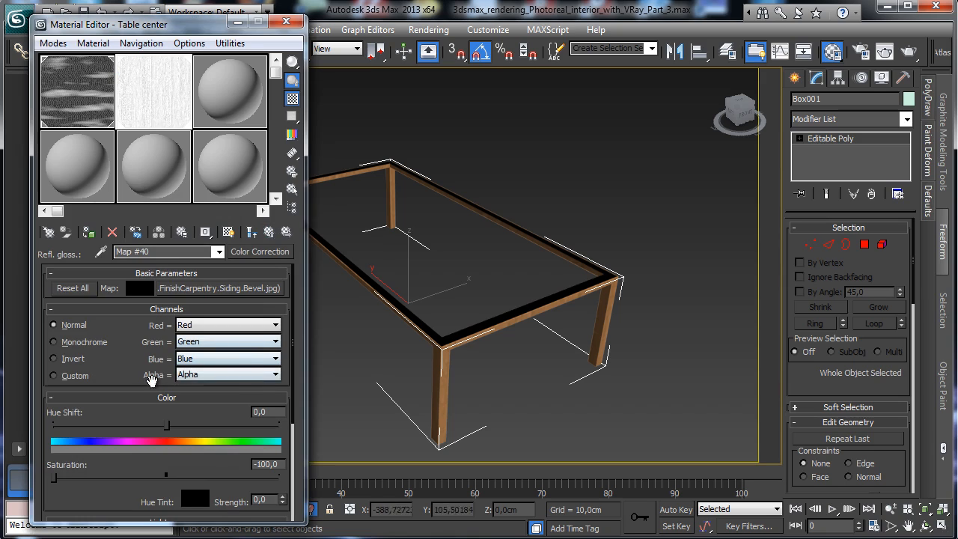
left_click_drag(190, 474, 217, 351)
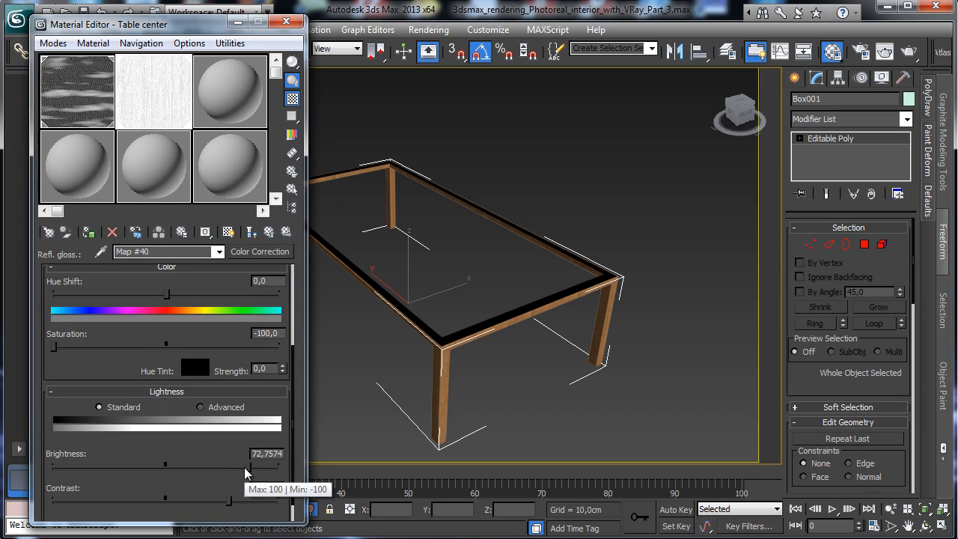
left_click_drag(247, 465, 243, 501)
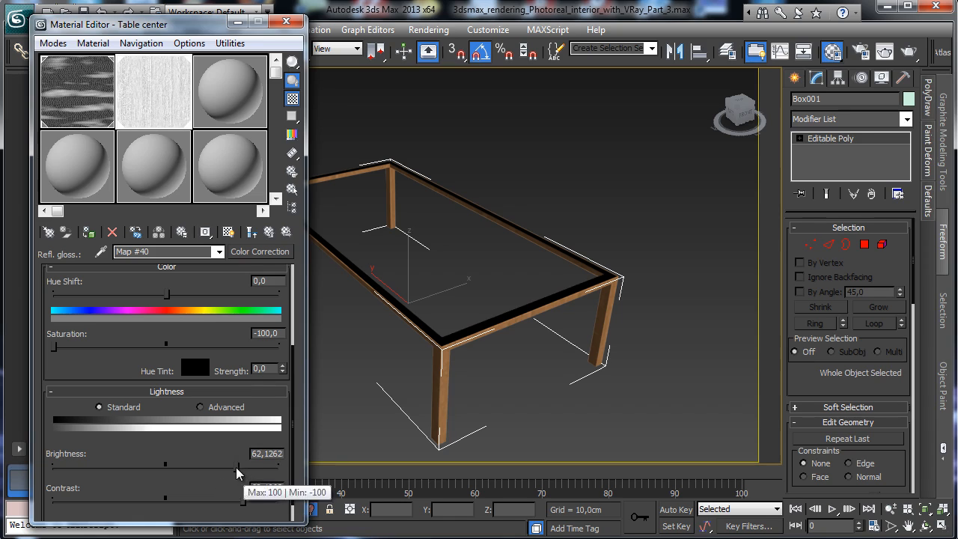
left_click_drag(237, 465, 235, 466)
left_click(268, 231)
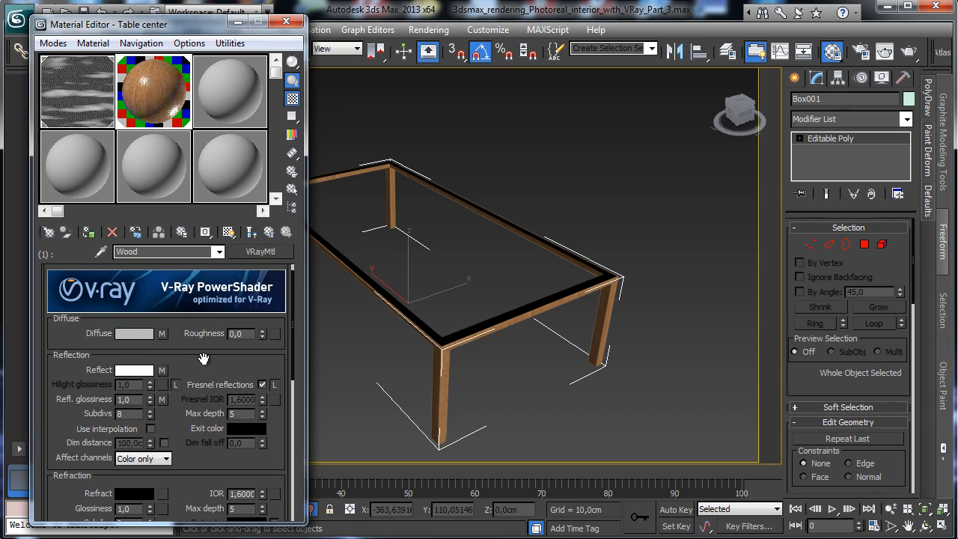
Step: Copy Wood's reflection Color Correction map into its Bump slot as an independent copy
left_click_drag(208, 358, 217, 312)
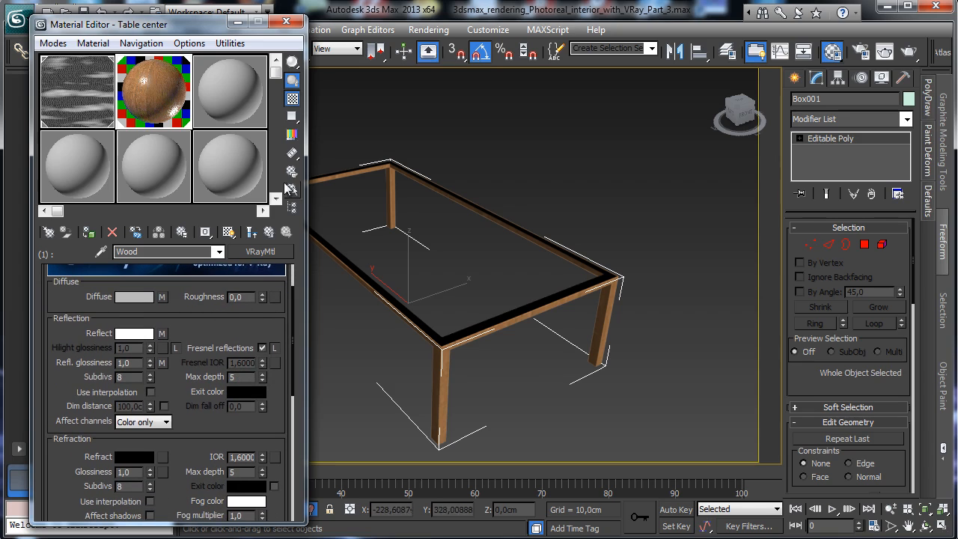
scroll(219, 323, "down", 10)
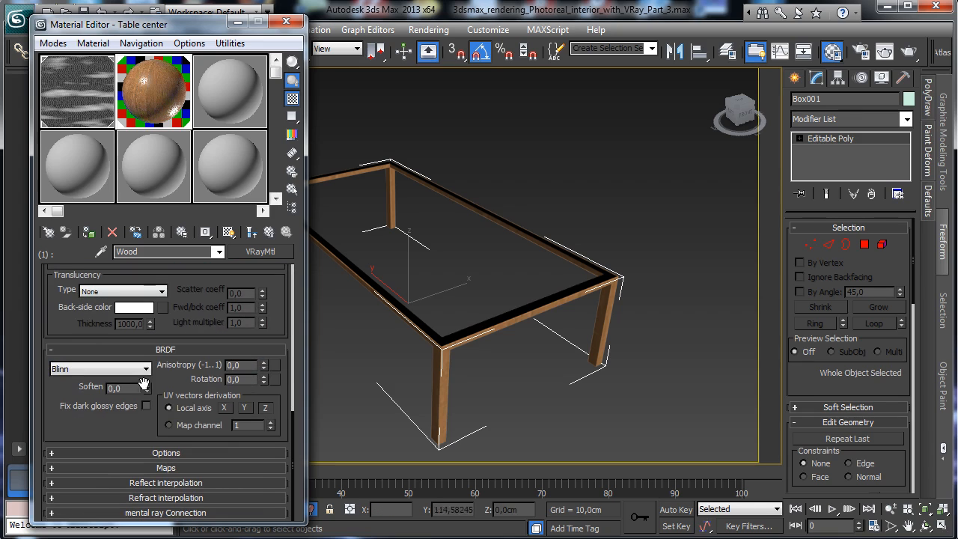
left_click(160, 465)
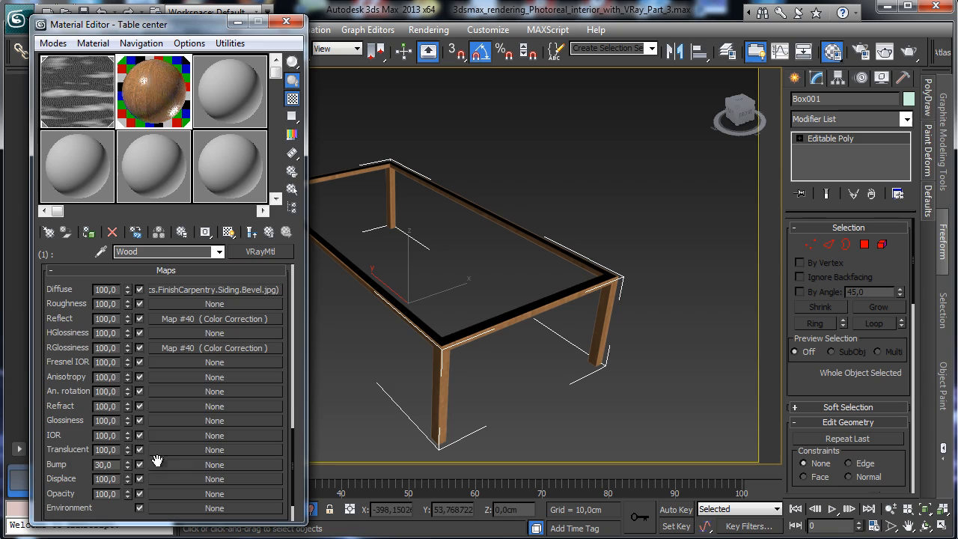
right_click(188, 319)
left_click(222, 346)
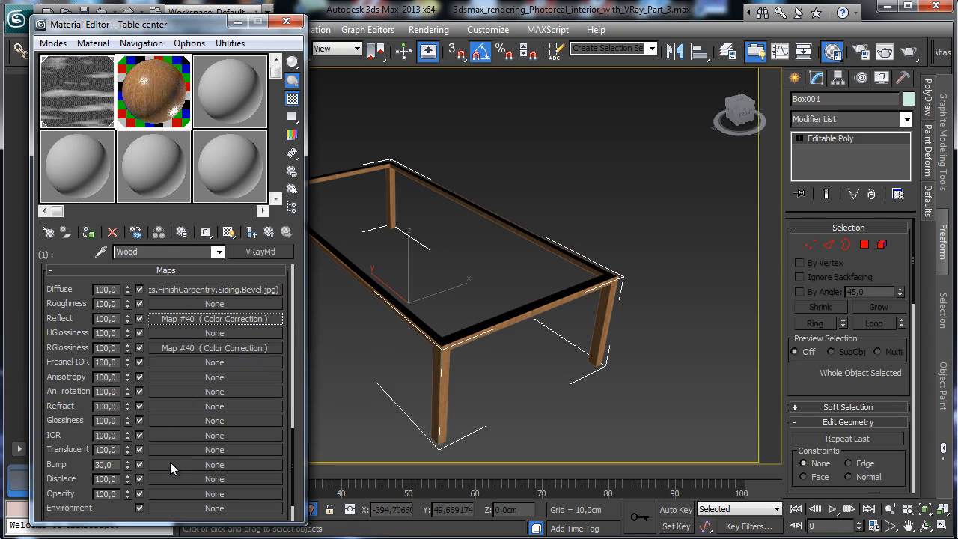
right_click(173, 465)
left_click(209, 479)
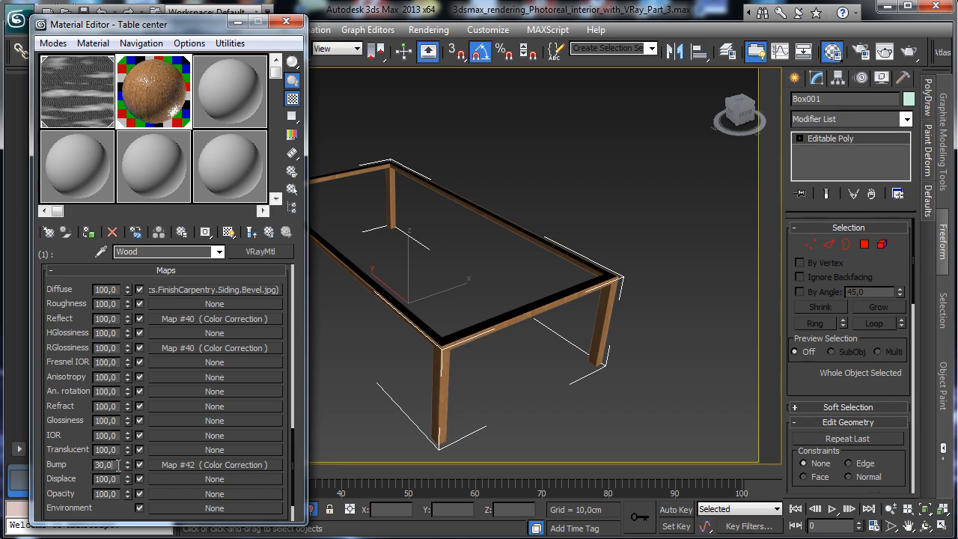
Step: Change the blur of the bitmap nested in the bump map's Color Correction and return to the Table center material
left_click(203, 464)
left_click(193, 290)
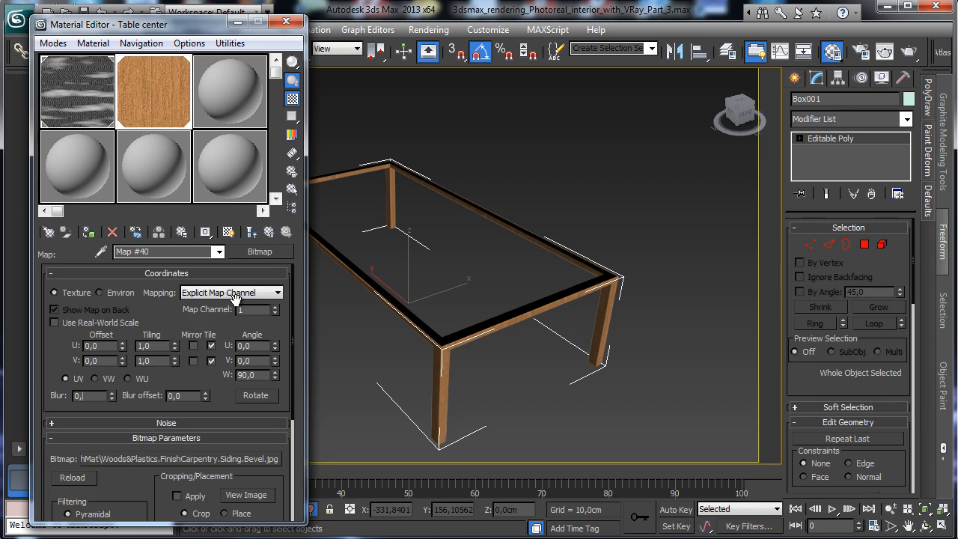
left_click(268, 232)
left_click(268, 233)
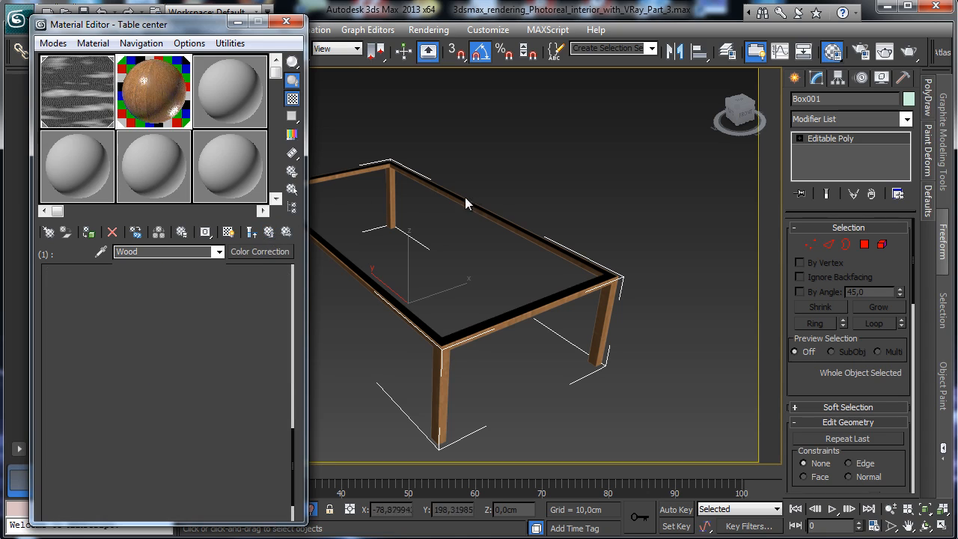
left_click(269, 232)
Step: Assign a VRayMtl to the empty second sub-material of Table center and name it Chrome
left_click(193, 368)
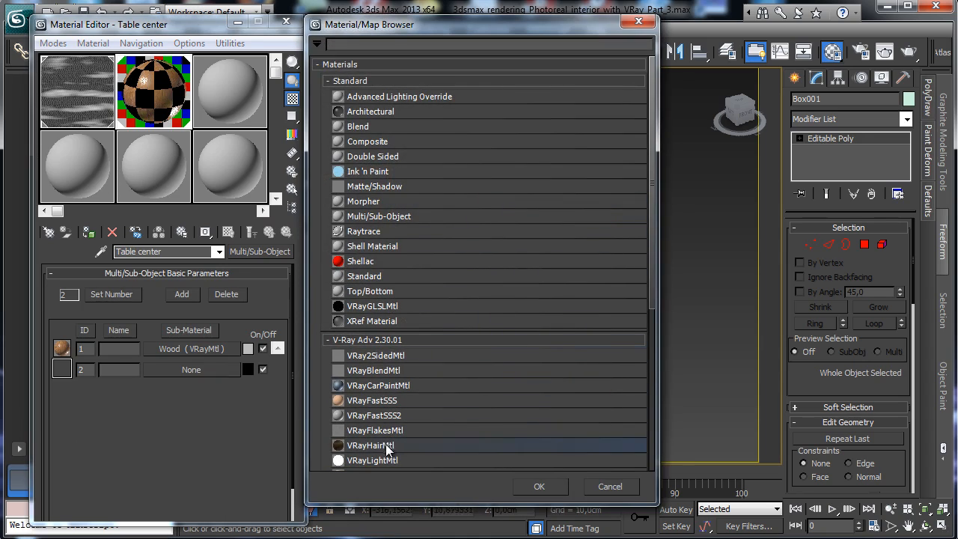
scroll(647, 327, "down", 2)
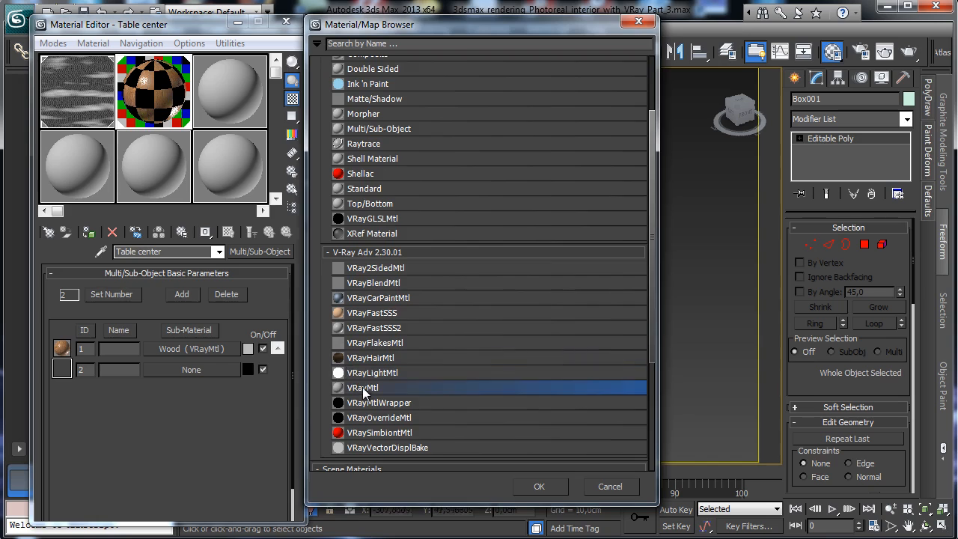
double_click(362, 388)
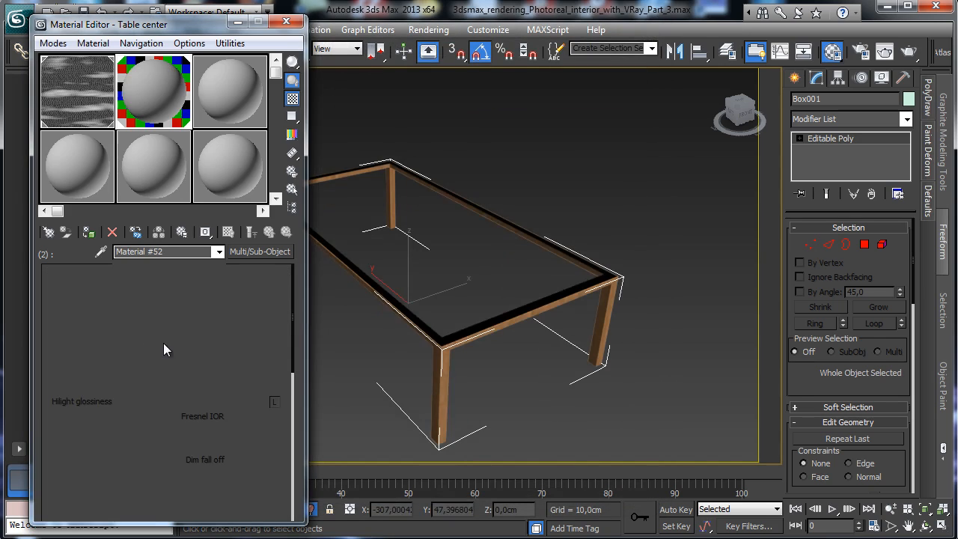
left_click(173, 252)
type("Chrome")
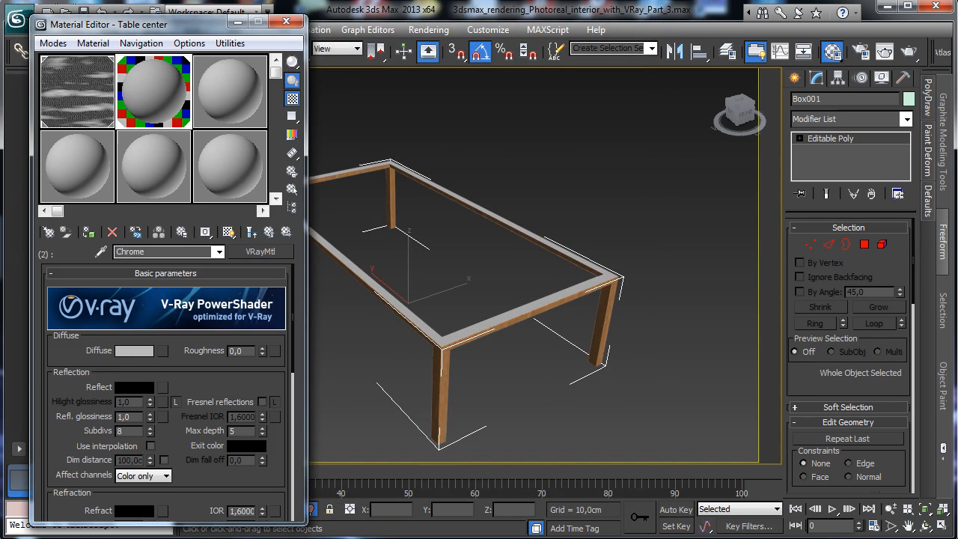
Step: Set Chrome's diffuse colour to black and its reflection colour to pure white, with Fresnel reflections enabled
left_click(140, 360)
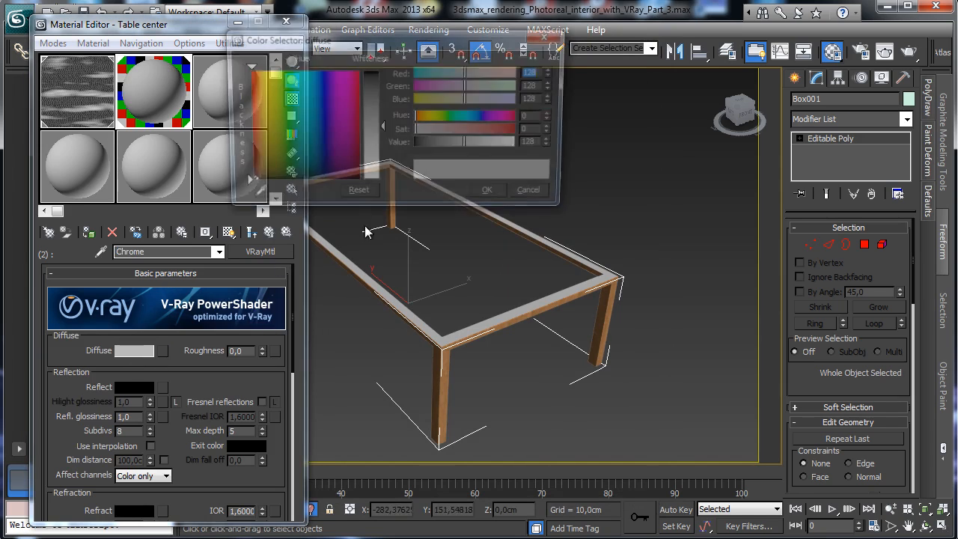
left_click_drag(439, 143, 416, 143)
left_click(490, 192)
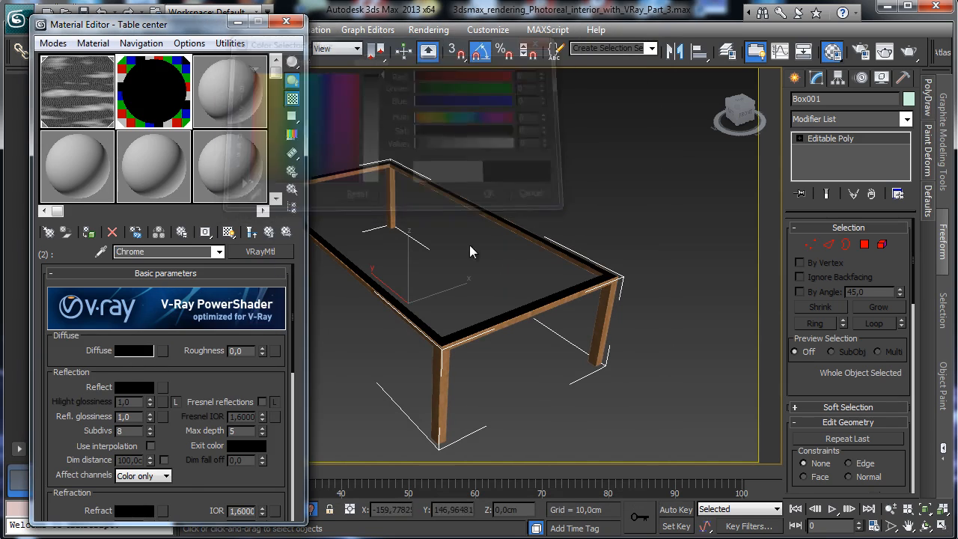
left_click(261, 404)
left_click(134, 387)
left_click_drag(382, 69, 420, 238)
left_click(492, 196)
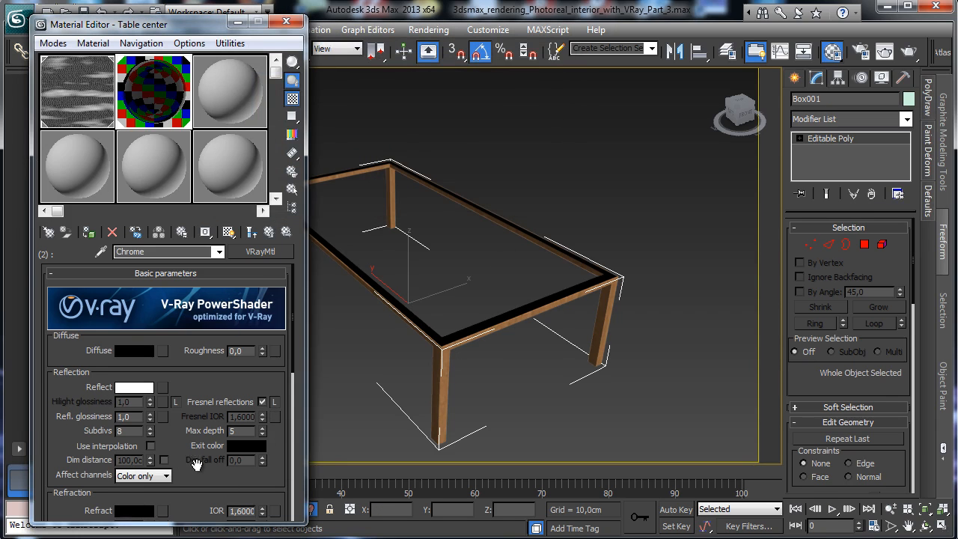
Step: Set Chrome's IOR to 16 and its reflection glossiness to 0.7
scroll(247, 459, "down", 3)
double_click(245, 454)
type("16")
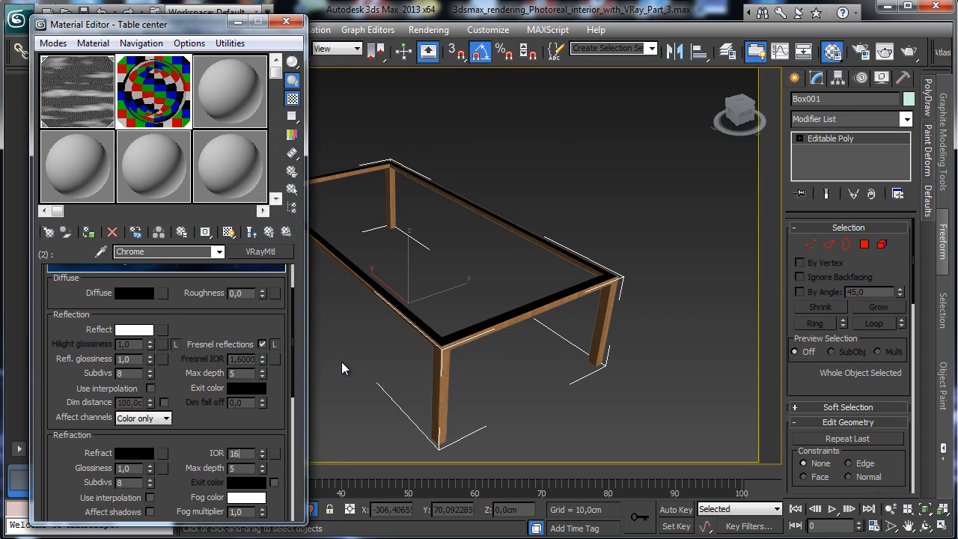
key("Return")
scroll(164, 351, "up", 2)
left_click_drag(148, 395, 148, 407)
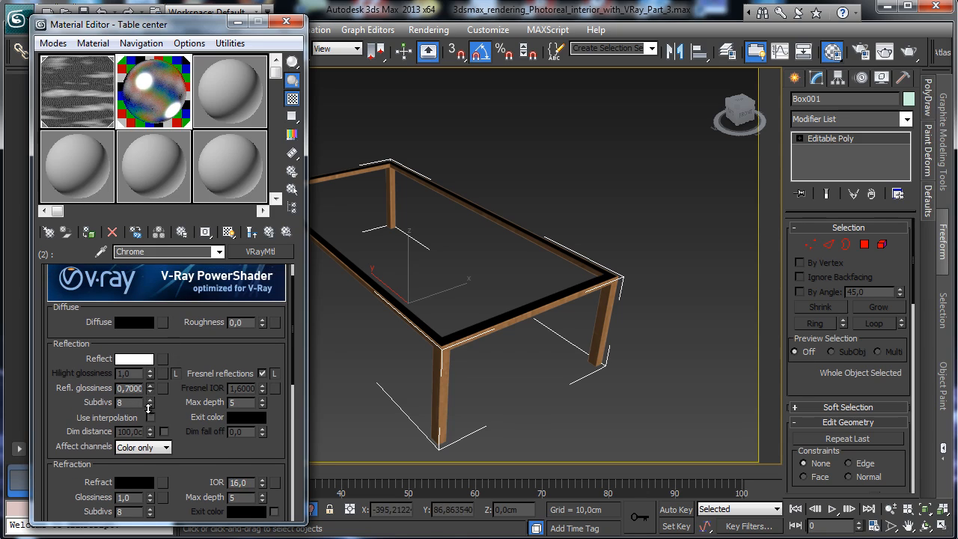
Step: Set Chrome's BRDF anisotropy to -0.3, return to the parent material and close the Material Editor
scroll(198, 407, "down", 10)
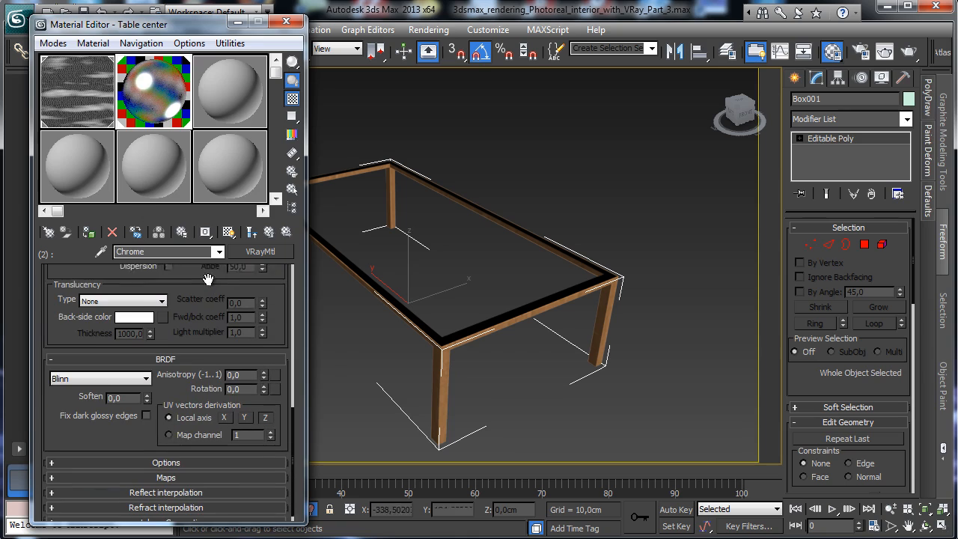
scroll(208, 279, "down", 1)
left_click_drag(264, 372, 265, 375)
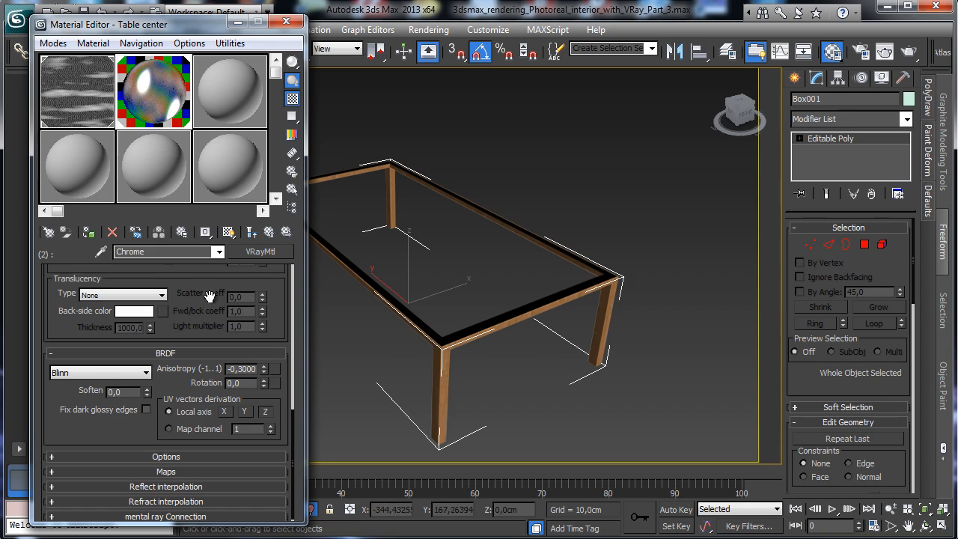
left_click_drag(210, 295, 234, 513)
left_click(268, 231)
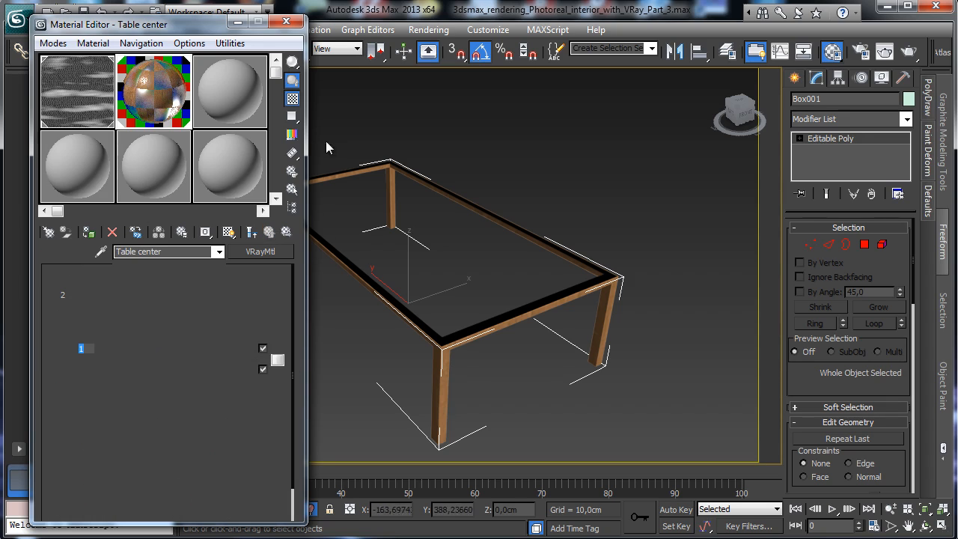
left_click(286, 21)
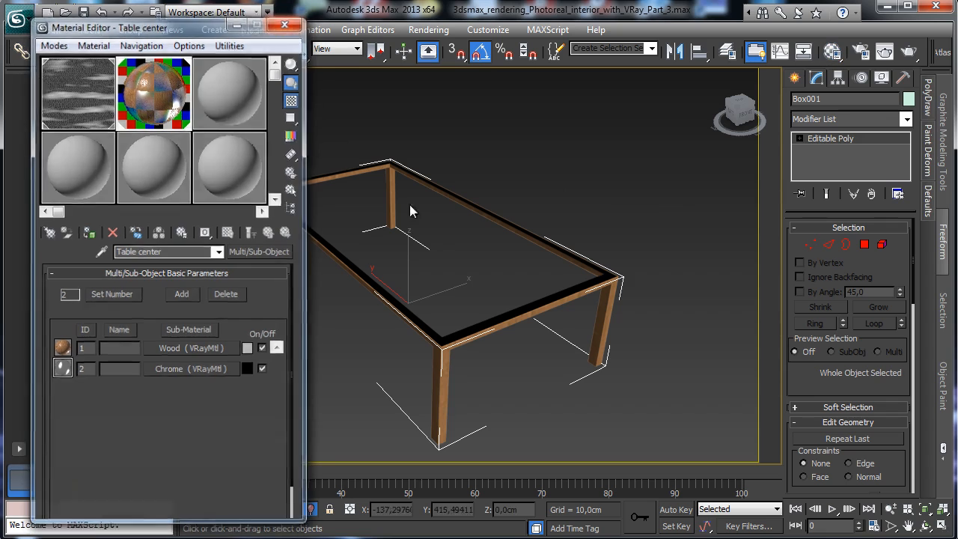
Step: Restore the four-viewport layout and draw a ChamferBox over the table frame in the Top view, about 199 by 99 by 4.5 cm
left_click(941, 525)
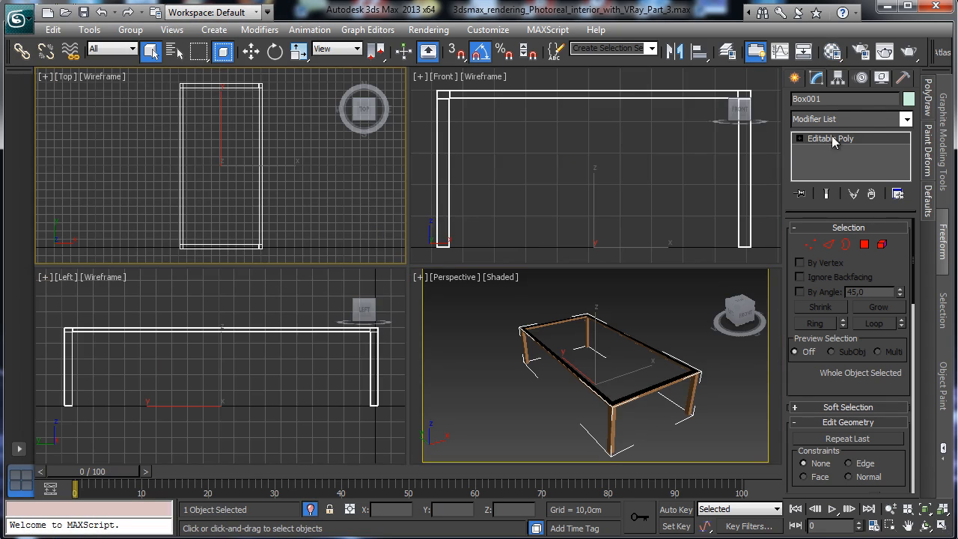
left_click(795, 78)
left_click(820, 124)
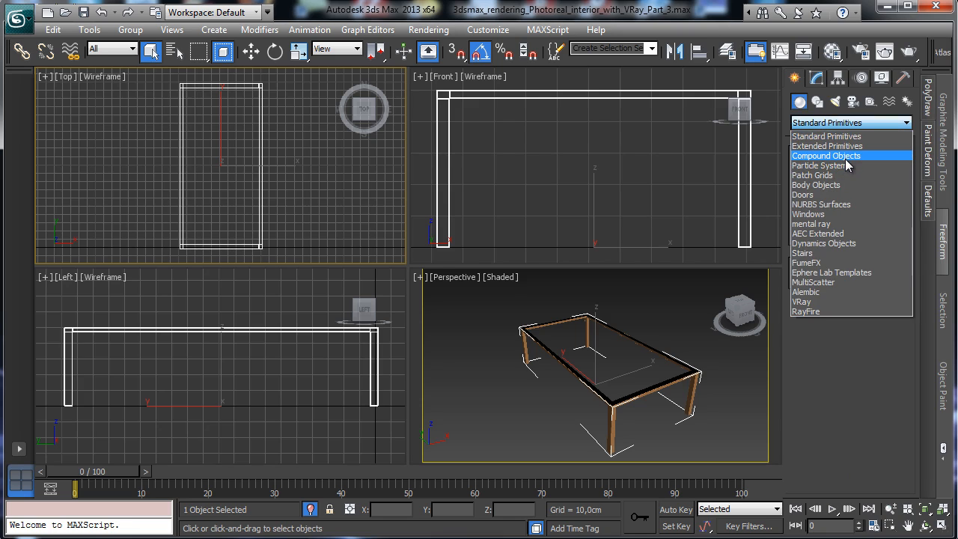
left_click(819, 156)
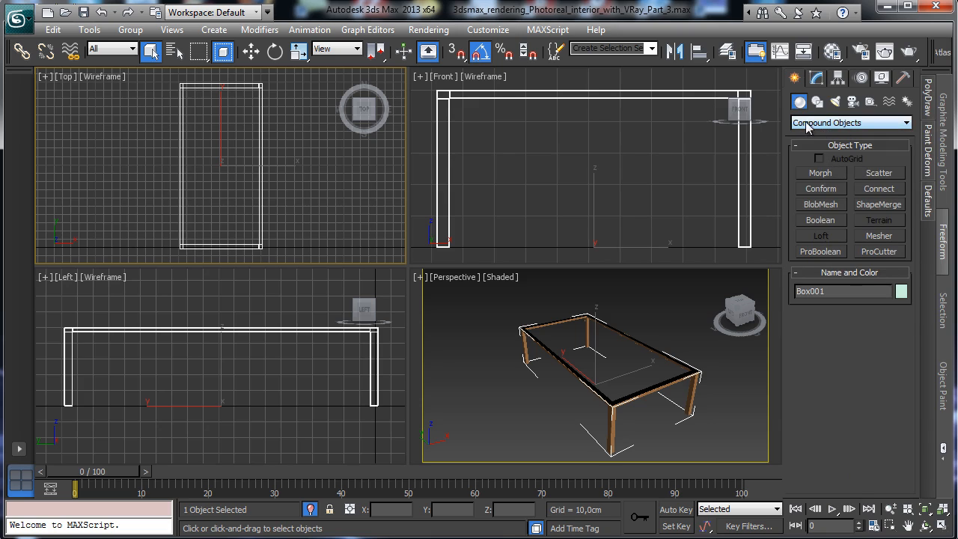
left_click(806, 124)
left_click(816, 148)
left_click(821, 189)
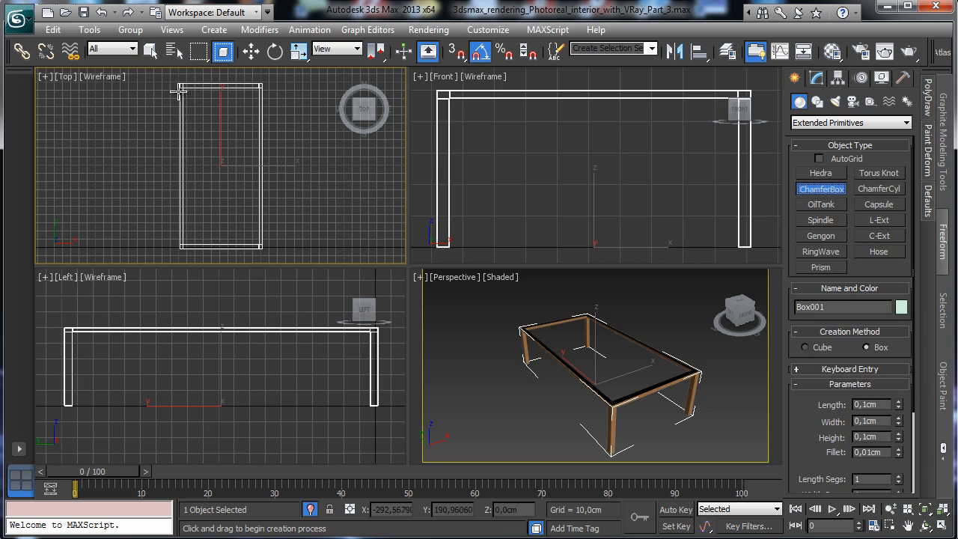
left_click_drag(179, 87, 261, 248)
left_click(262, 244)
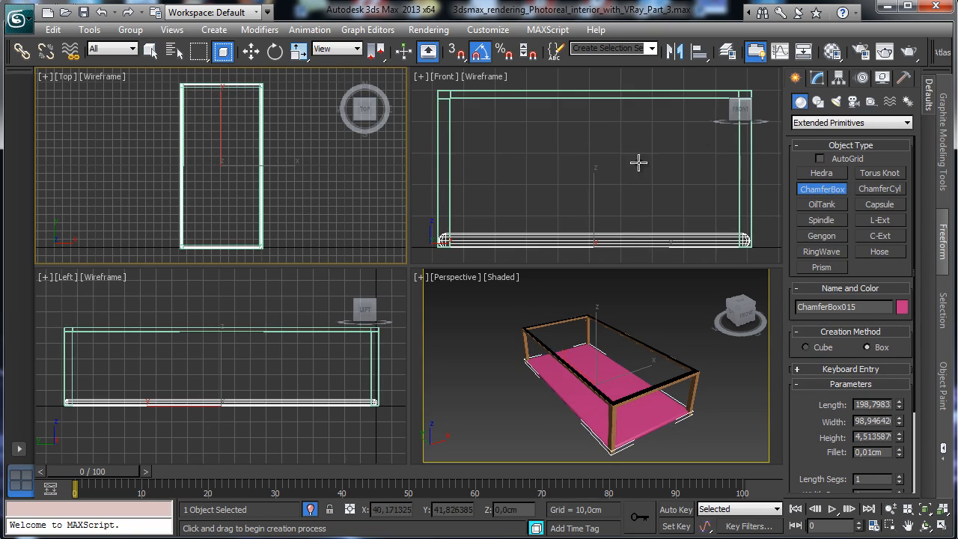
Step: Set the tabletop ChamferBox's length to 200 cm, width to 100 cm and height to 2 cm
left_click(815, 84)
left_click(816, 79)
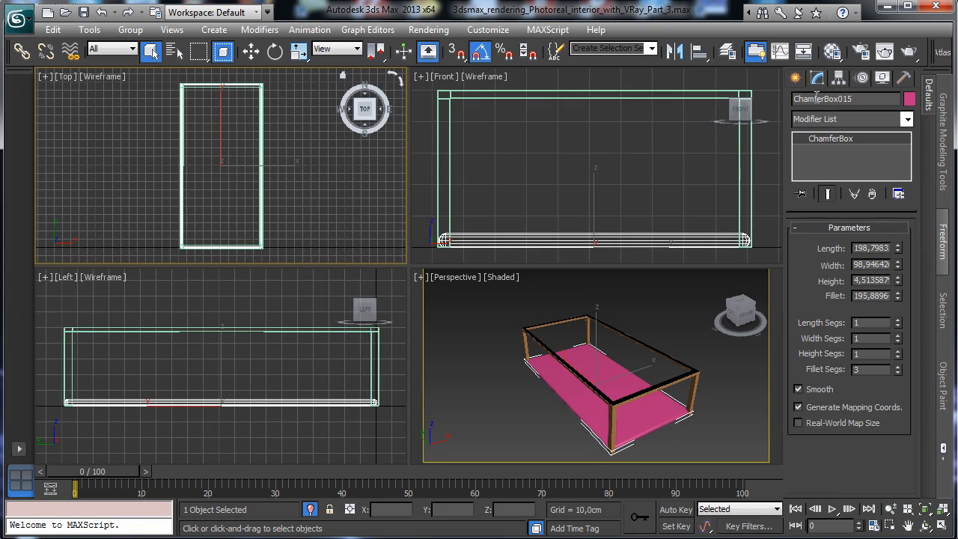
double_click(872, 247)
type("200")
key("Tab")
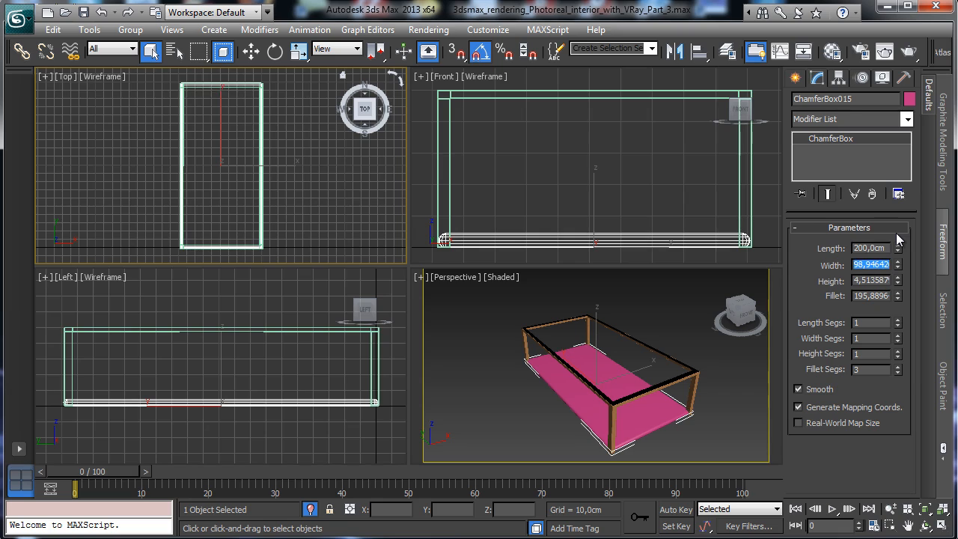
type("100")
key("Tab")
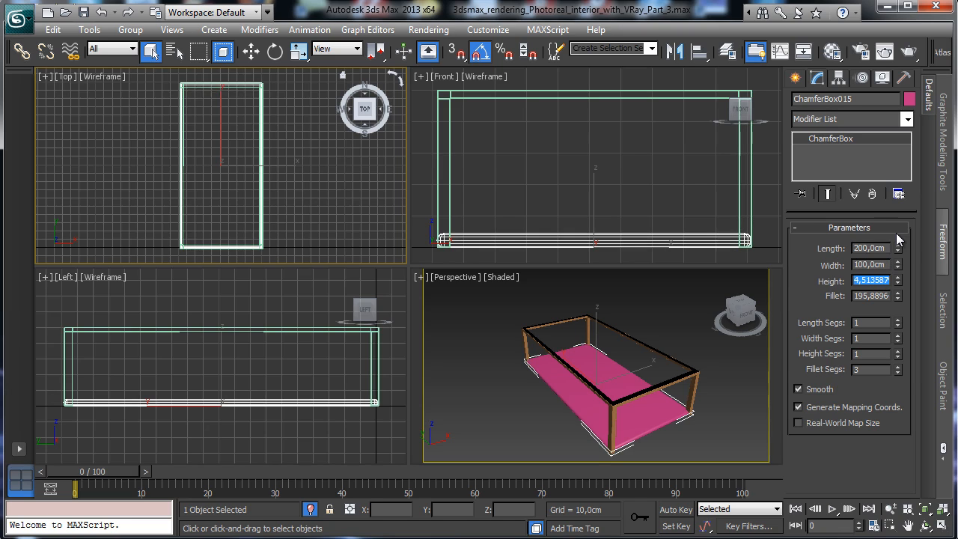
type("2")
key("Tab")
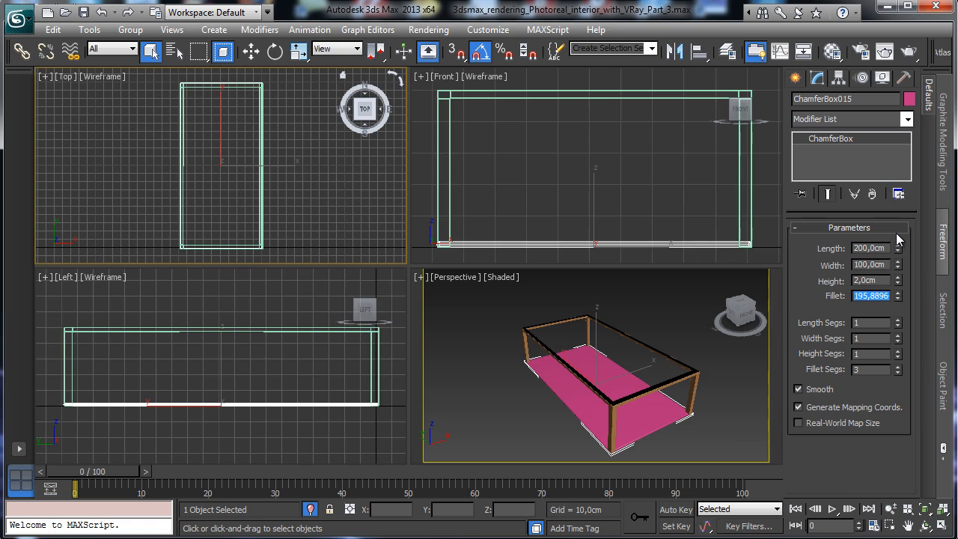
Step: Set the tabletop's fillet to 0,15 cm and its height to 1 cm
type("5")
key("Return")
type("0,25")
key("Return")
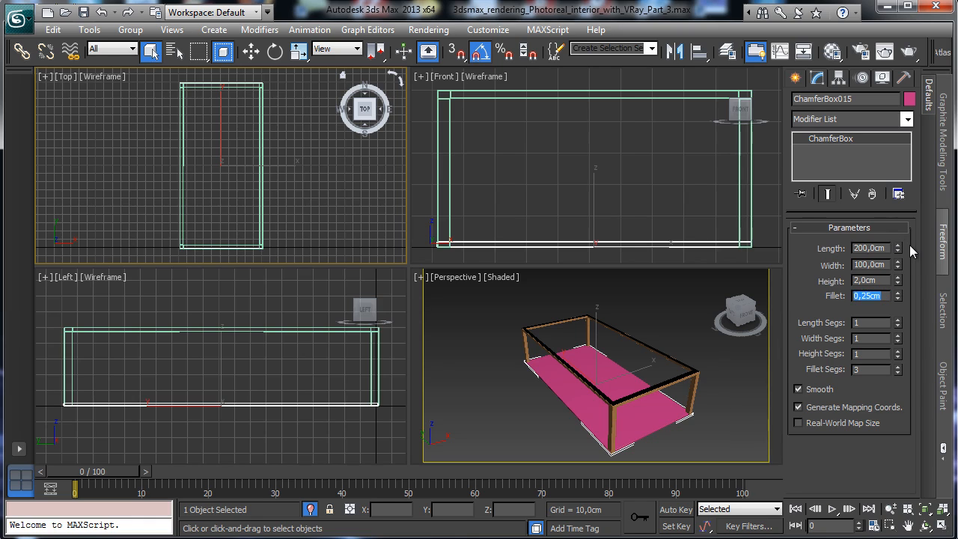
type("0,15")
key("Return")
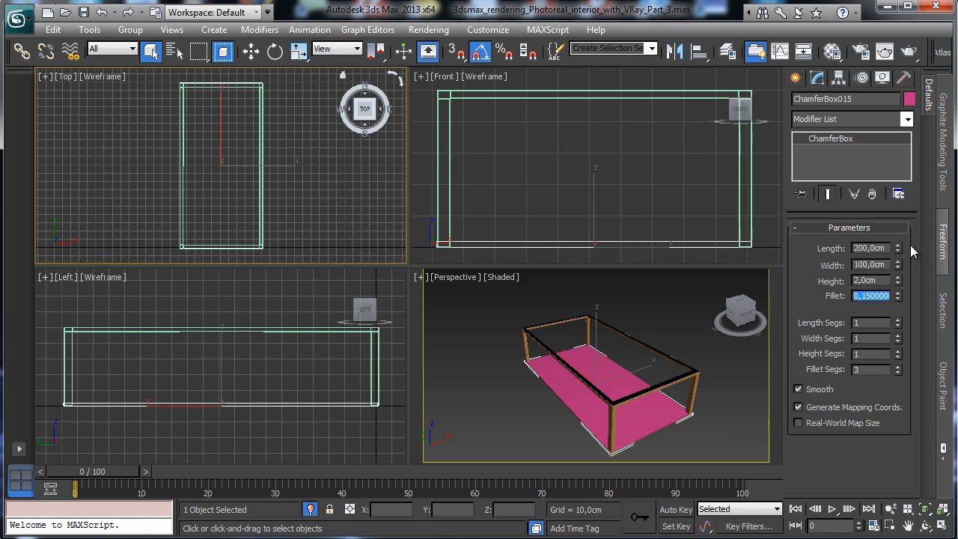
left_click(879, 277)
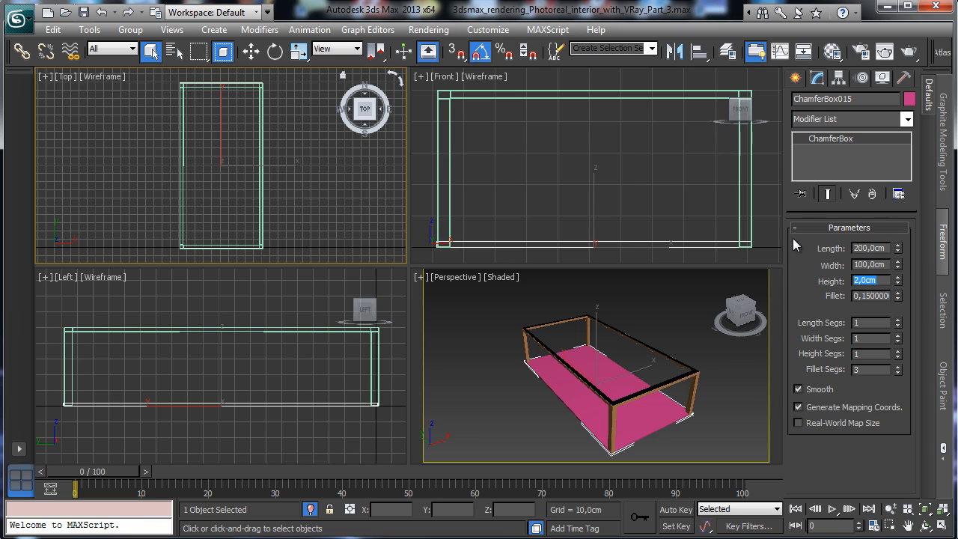
type("1")
key("Return")
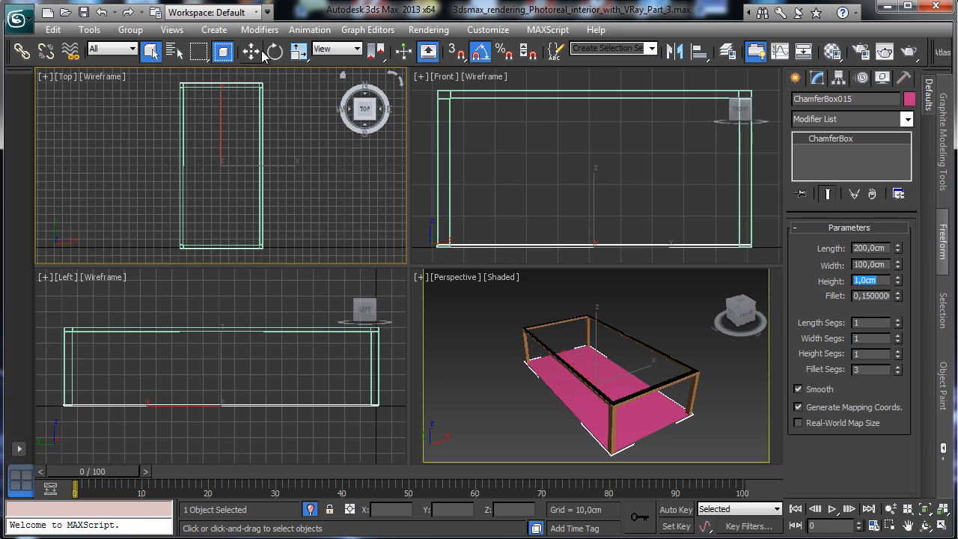
Step: Align the tabletop to the table frame on X, Y and Z, pivot point to pivot point
left_click(698, 51)
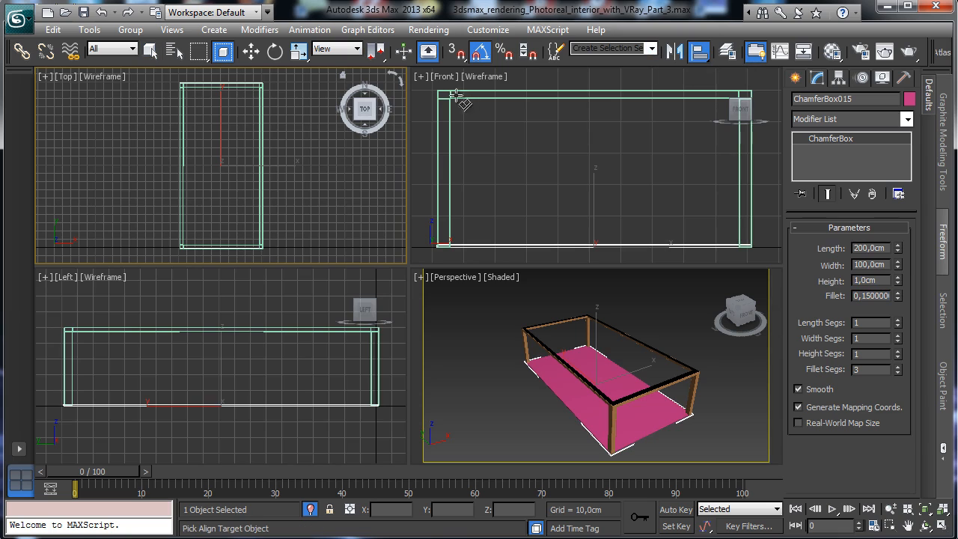
left_click(259, 104)
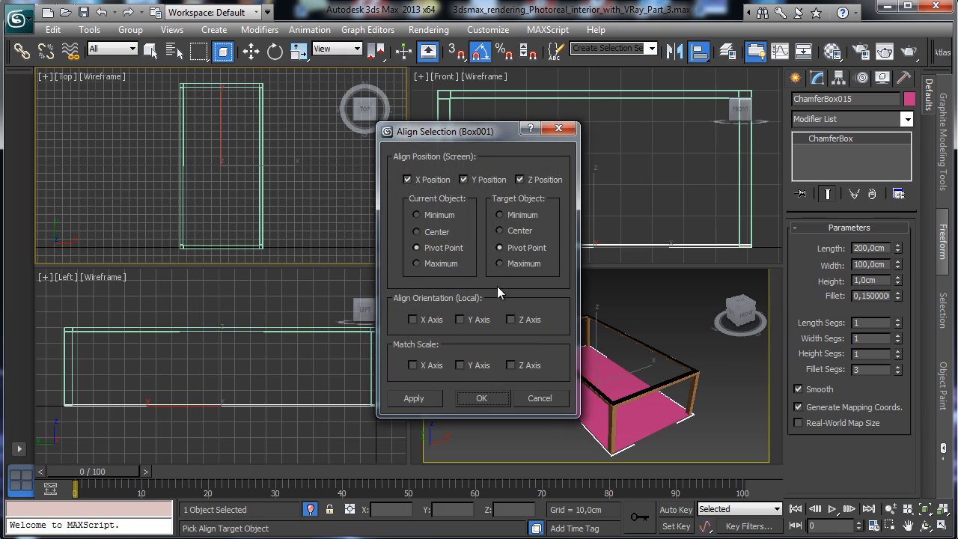
left_click(483, 398)
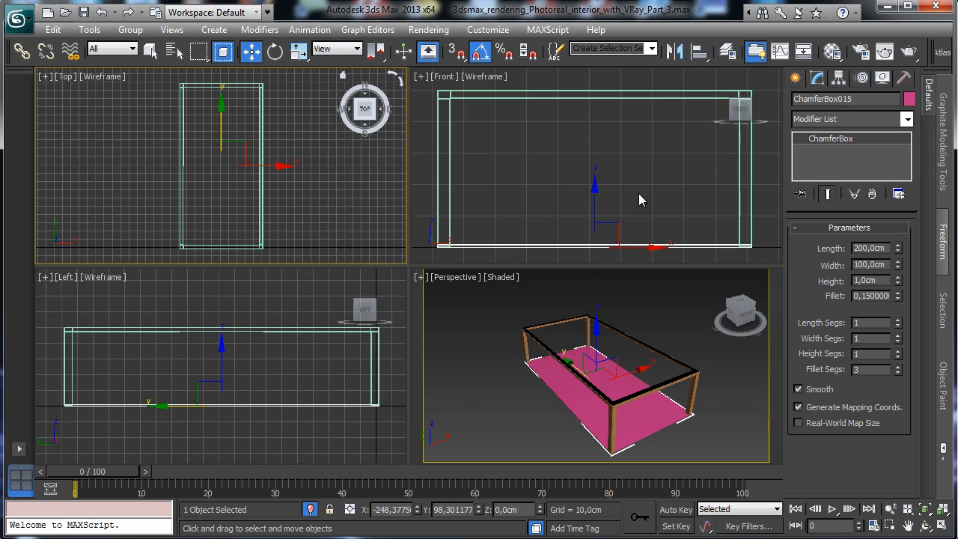
Step: Raise the tabletop in the Front view to a Z position of about 50.1 cm, just above the frame
right_click(624, 214)
left_click_drag(595, 202, 599, 48)
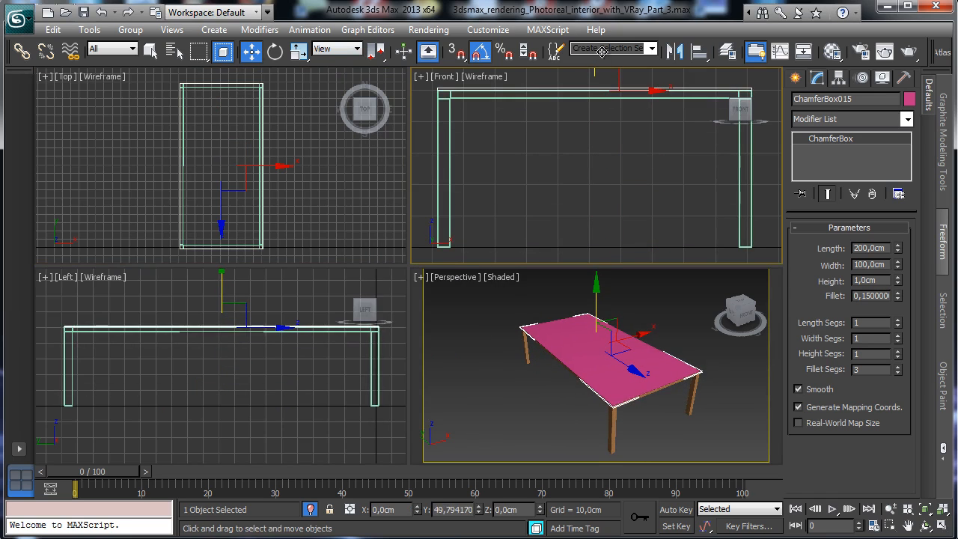
right_click(596, 218)
left_click(942, 523)
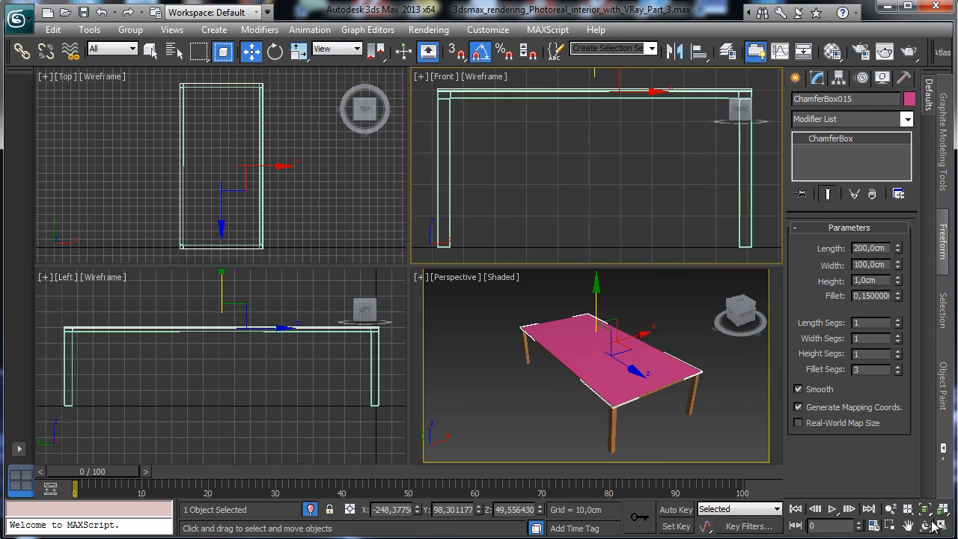
left_click(942, 524)
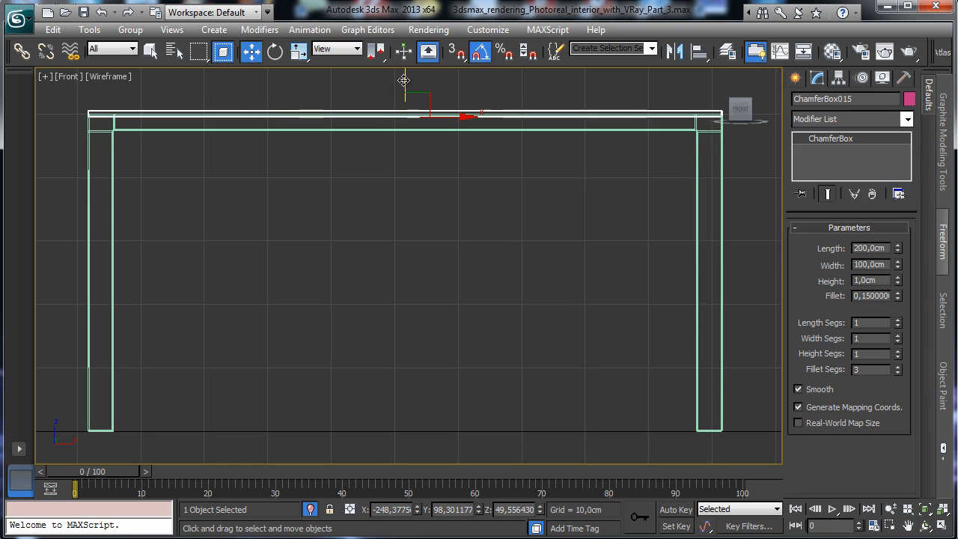
left_click_drag(404, 77, 404, 76)
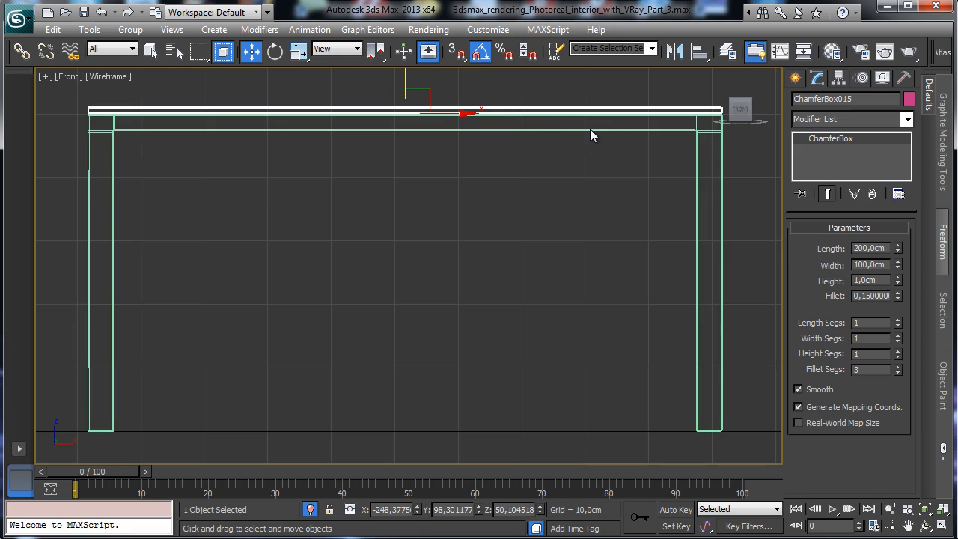
Step: Draw a ChamferCyl in the Top view inside the tabletop's upper corner, about 0.78 cm in radius and 0.21 cm high
left_click(889, 525)
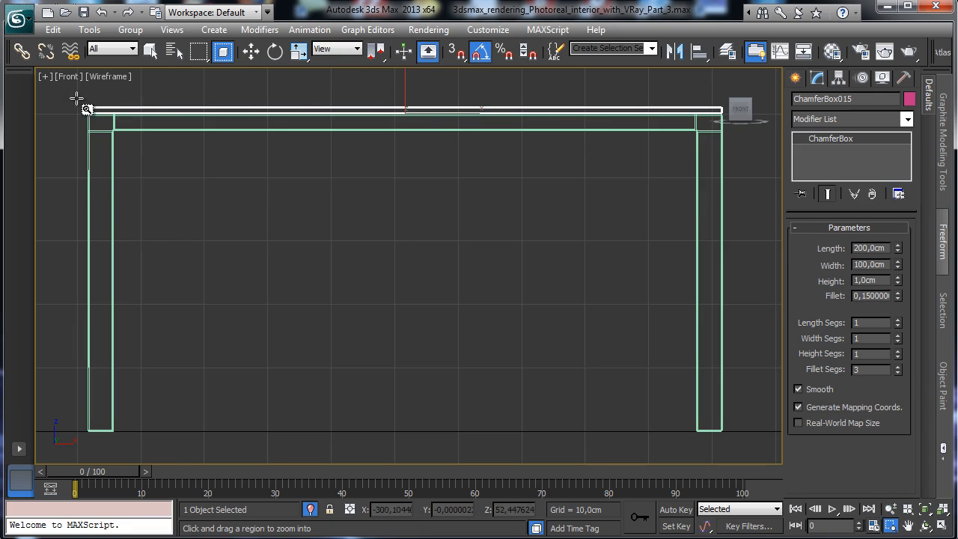
left_click_drag(77, 100, 153, 142)
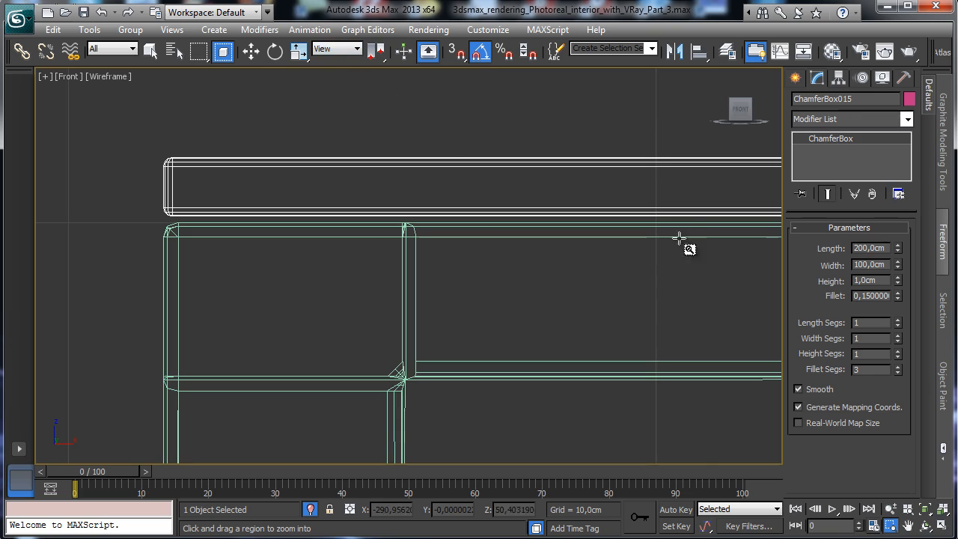
left_click(941, 526)
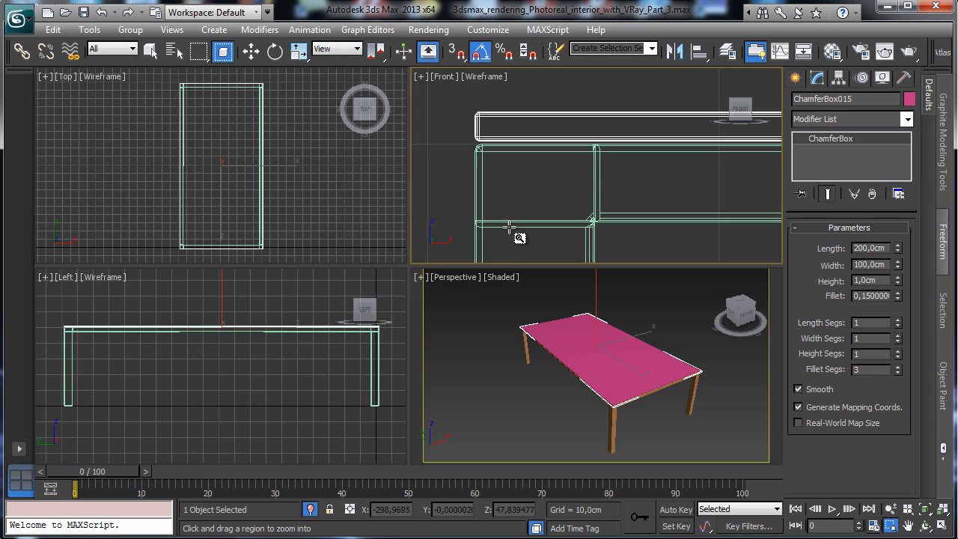
left_click_drag(235, 81, 284, 96)
left_click_drag(180, 115, 259, 192)
left_click(941, 526)
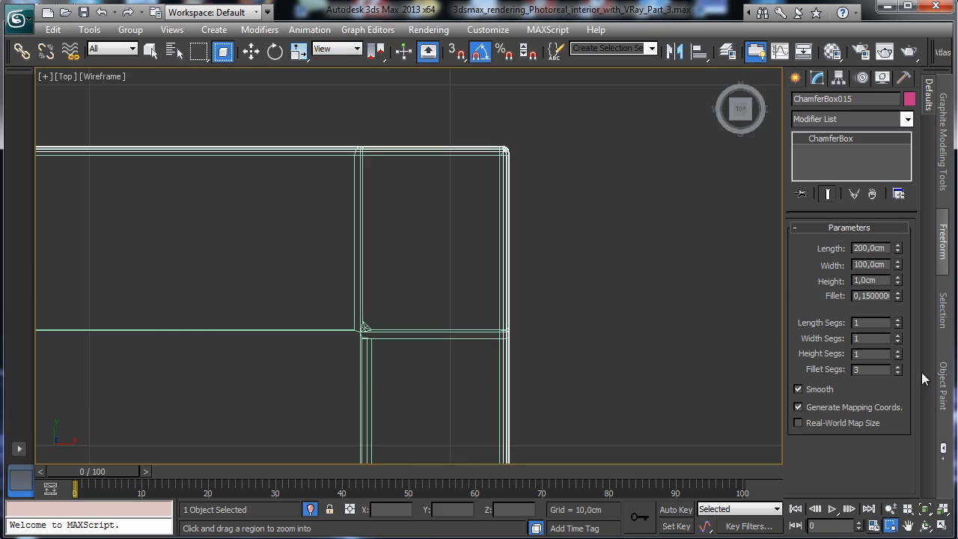
left_click(795, 78)
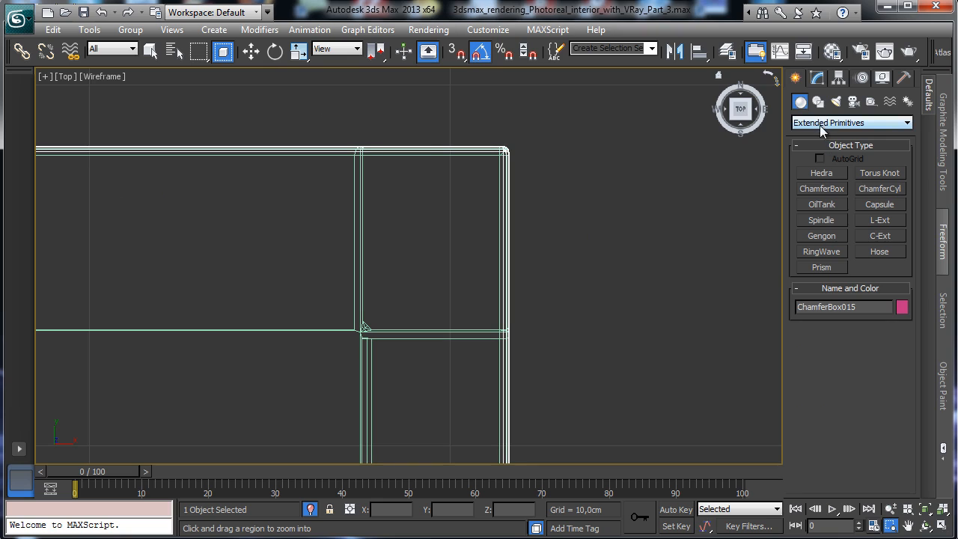
left_click(867, 189)
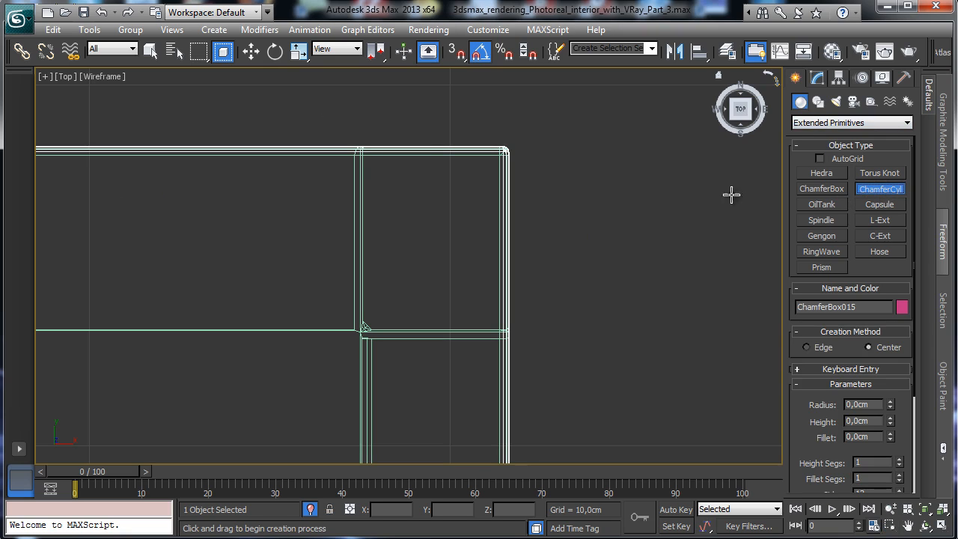
left_click_drag(474, 176, 490, 193)
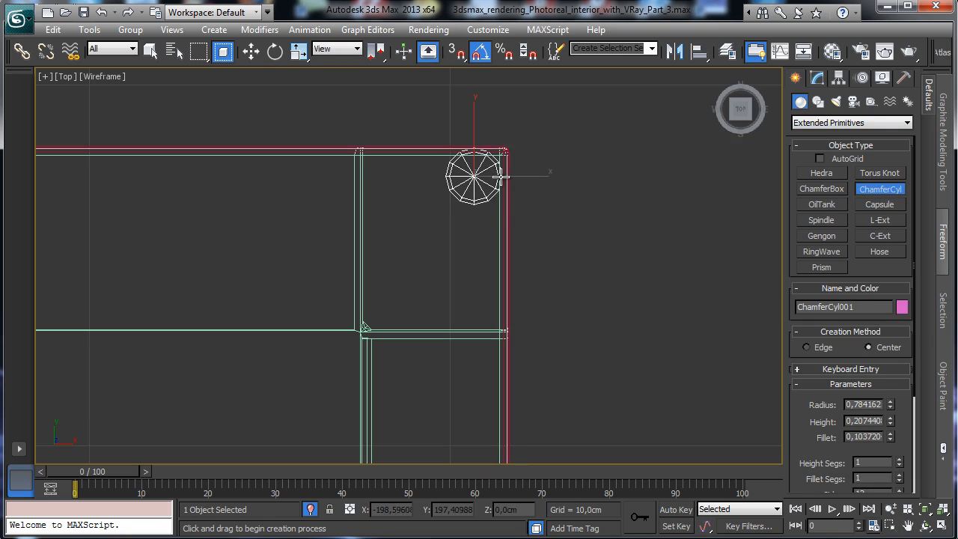
left_click(501, 182)
left_click(497, 189)
Step: Shift the cylinder slightly inward from the tabletop corner in the Top view and raise it to about 49.1 cm in the Left view
left_click(818, 79)
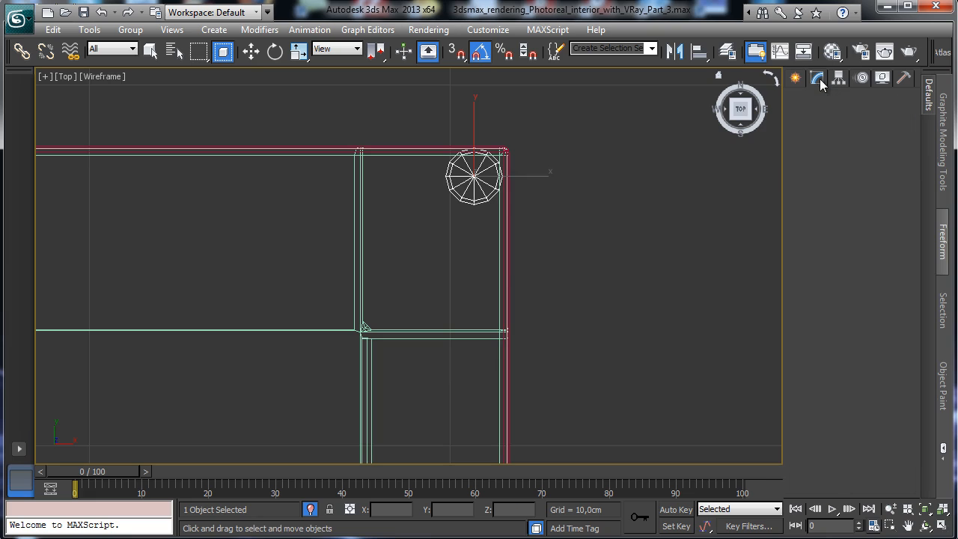
left_click_drag(490, 157, 485, 167)
left_click(940, 525)
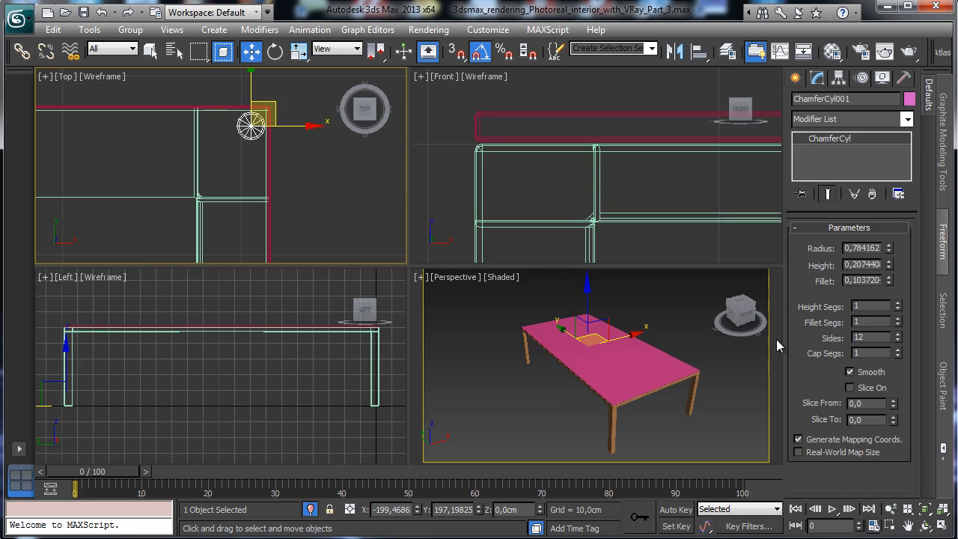
right_click(452, 325)
right_click(86, 370)
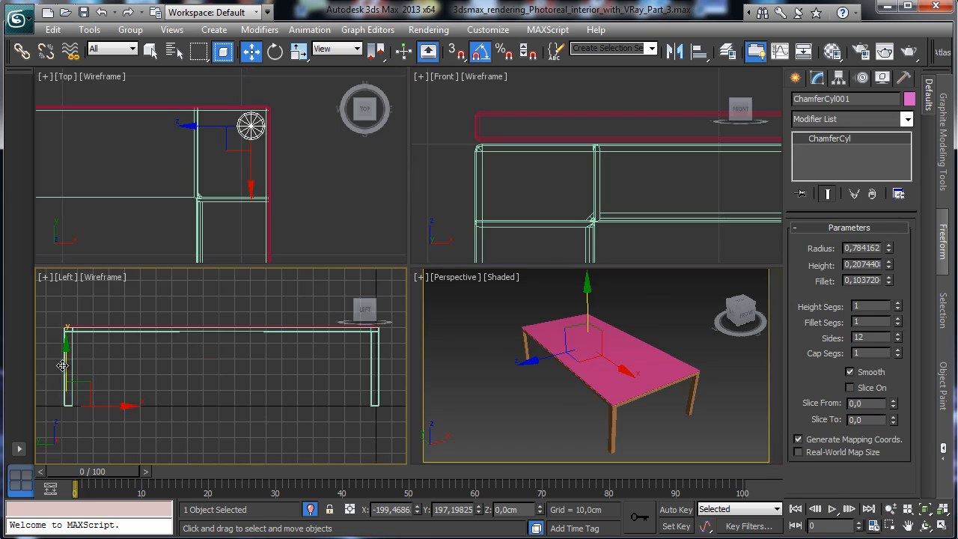
left_click_drag(74, 326, 94, 283)
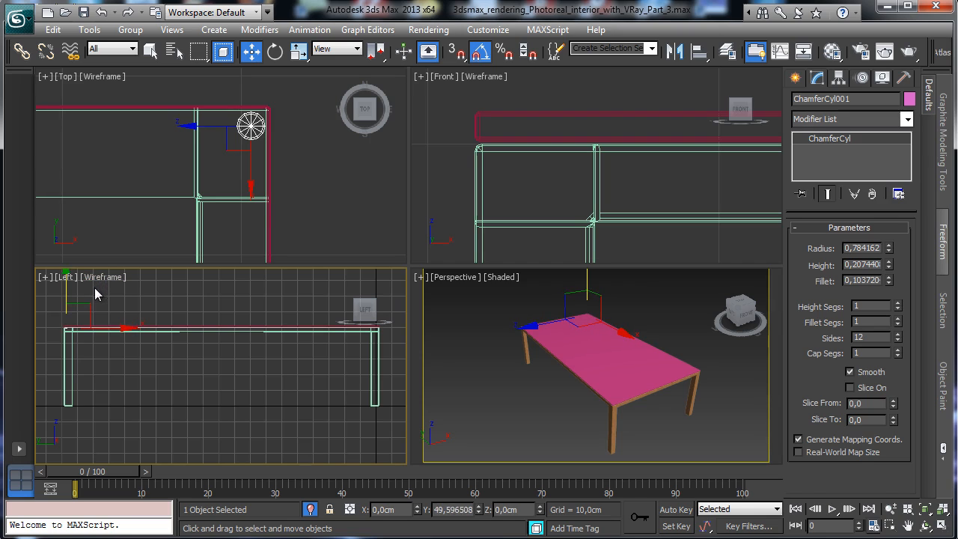
Step: Raise the cylinder in the Front view to a Z position of about 50 cm, on top of the frame's corner
right_click(709, 216)
left_click(926, 510)
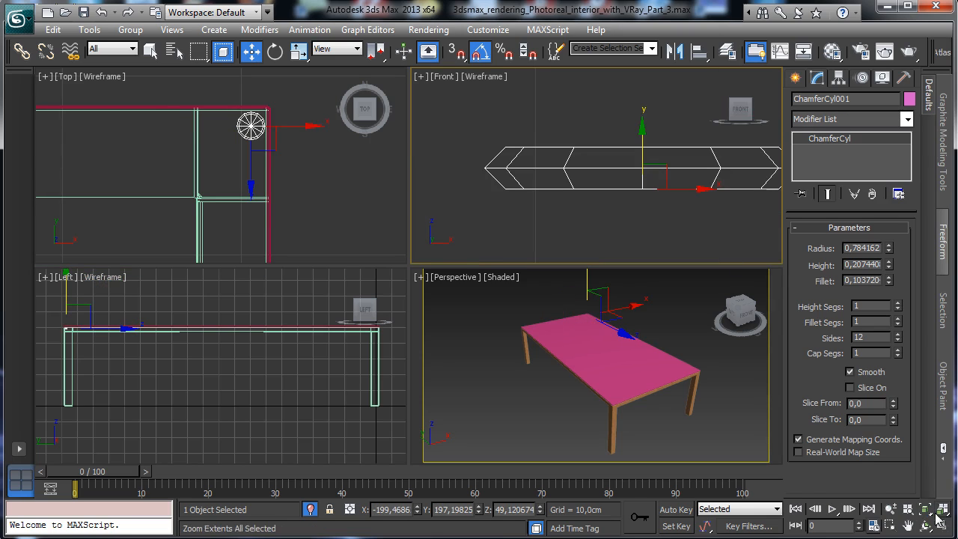
left_click(891, 509)
left_click_drag(638, 221, 672, 262)
left_click(891, 526)
left_click_drag(554, 112, 686, 202)
left_click(251, 51)
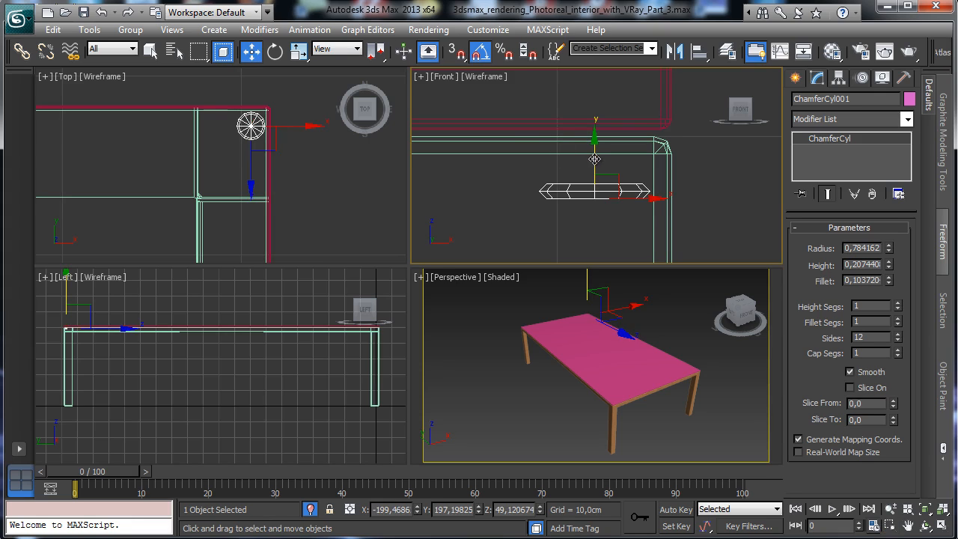
left_click_drag(594, 159, 609, 98)
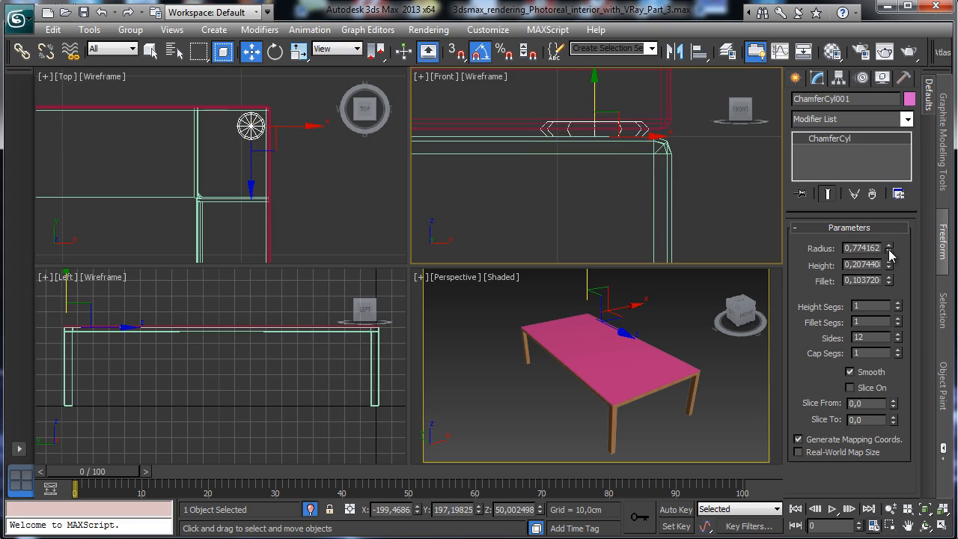
Step: Reduce the cylinder to about 0.70 cm radius, 0.10 cm height and 0.02 cm fillet to fit the gap under the tabletop
left_click_drag(890, 256, 889, 269)
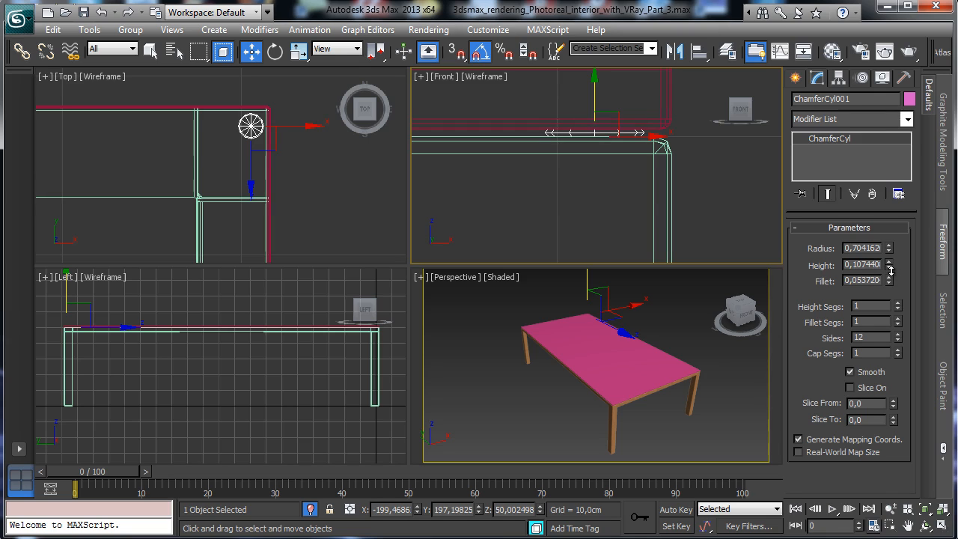
right_click(889, 283)
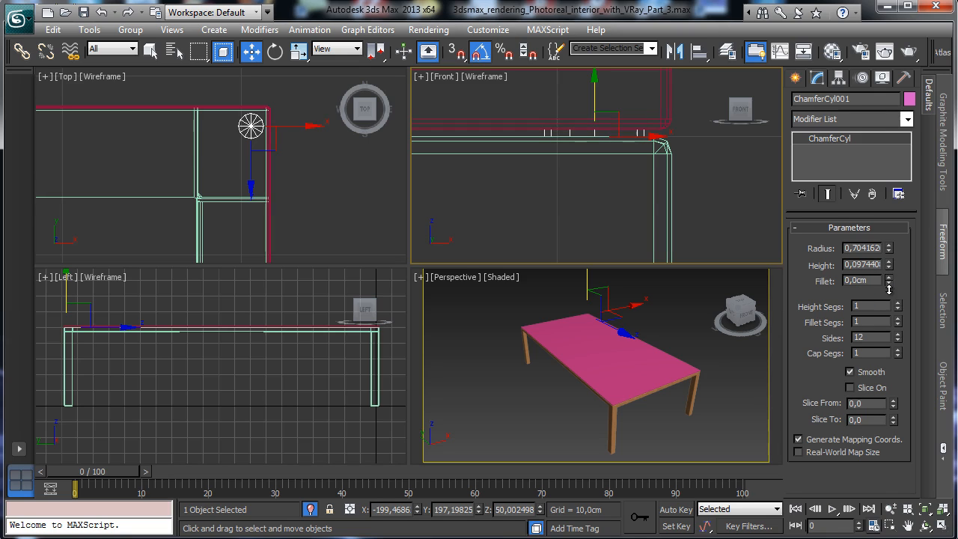
left_click_drag(890, 282, 889, 280)
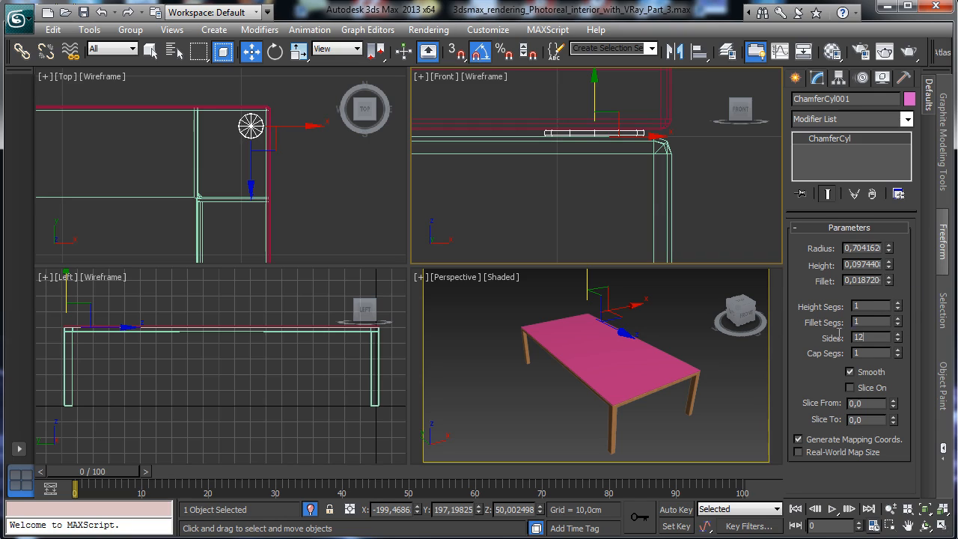
Step: Set the cylinder's sides to 24 and its fillet segments to 3
type("24")
key("Return")
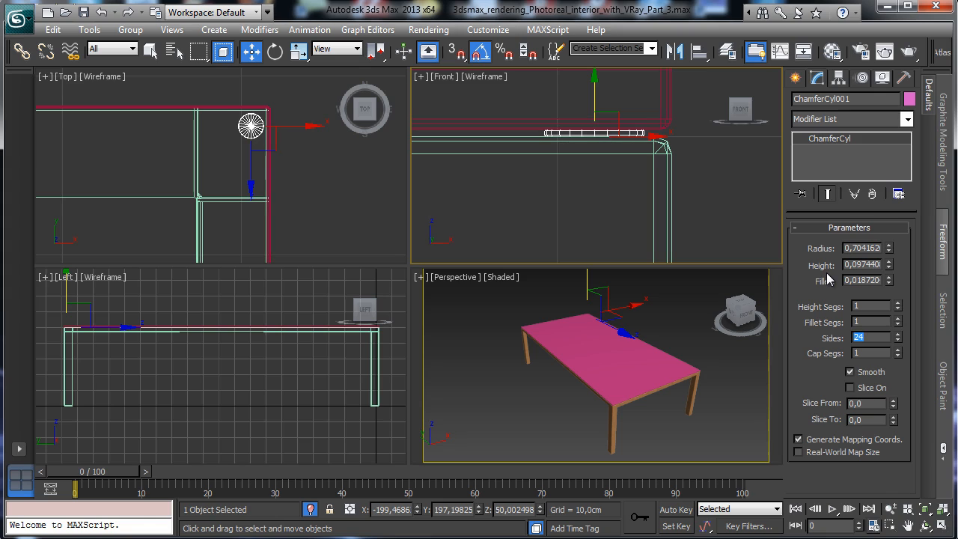
left_click(898, 319)
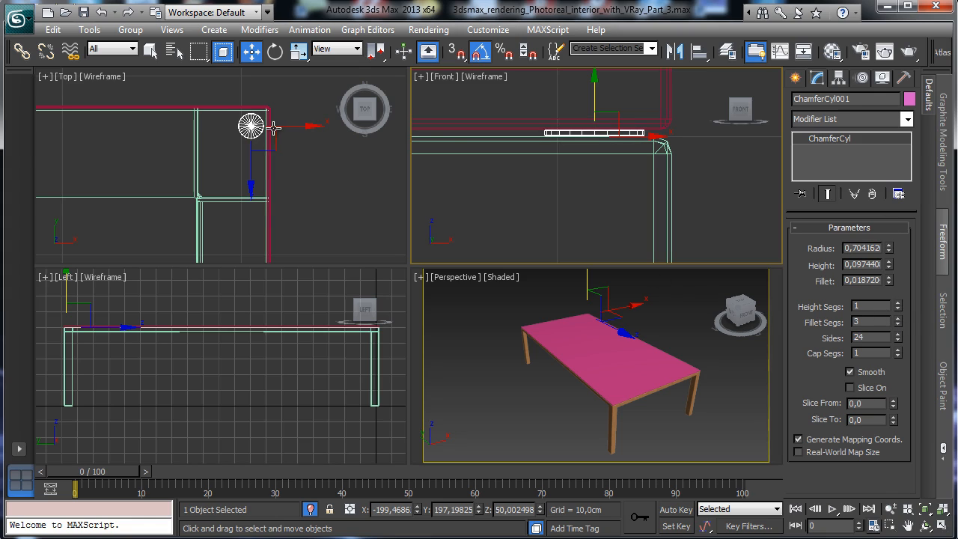
Step: Name an unused material White gum, assign it to the selected cylinder and change its type to VRayMtl
left_click(831, 50)
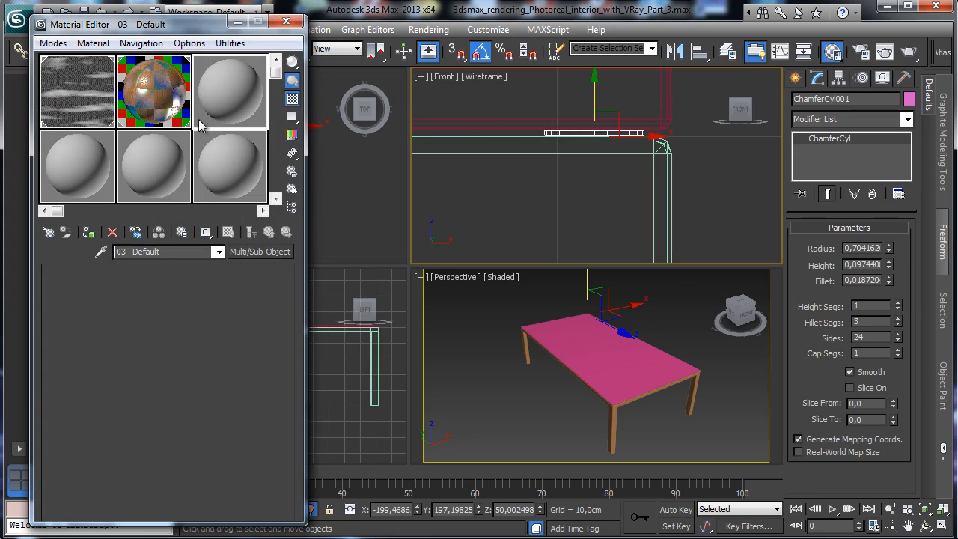
left_click(167, 251)
type("Whi")
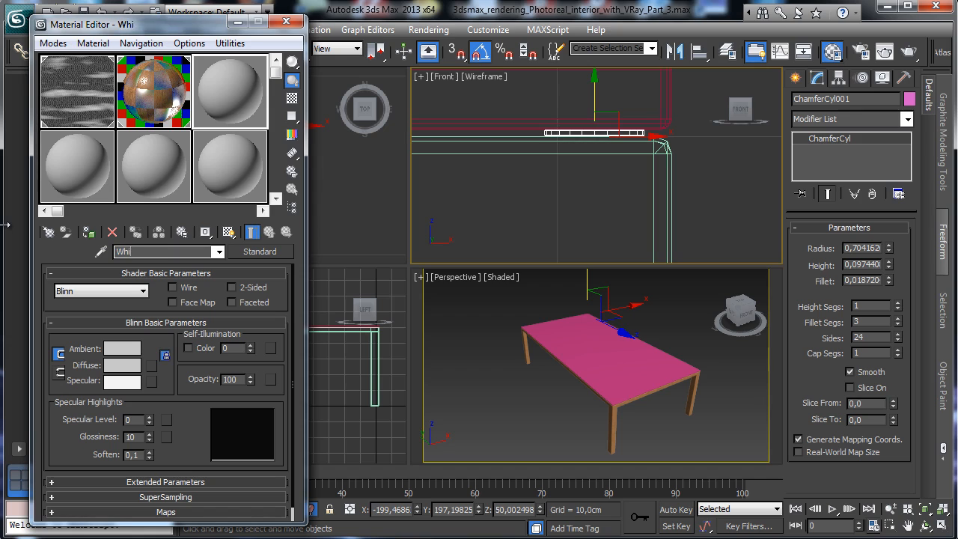
type("te gum")
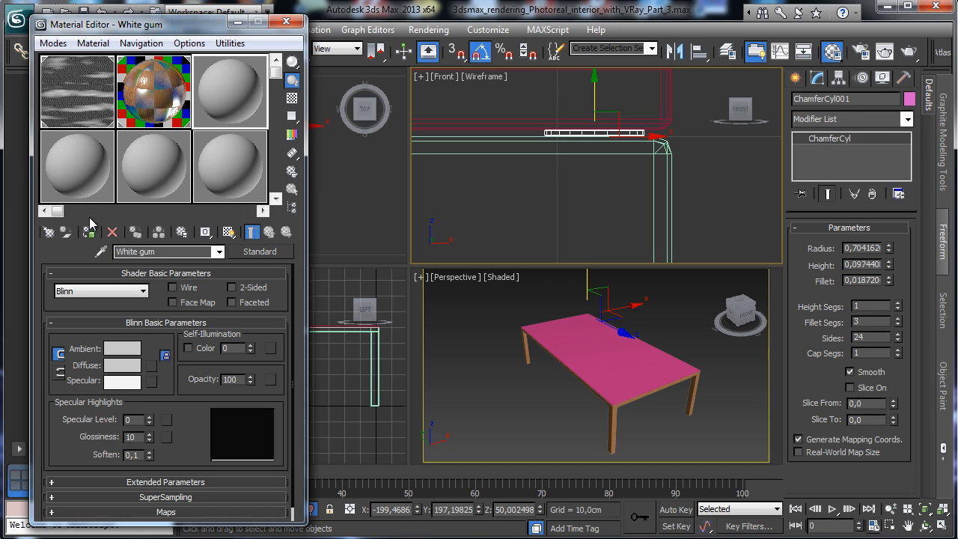
left_click(88, 232)
left_click(260, 251)
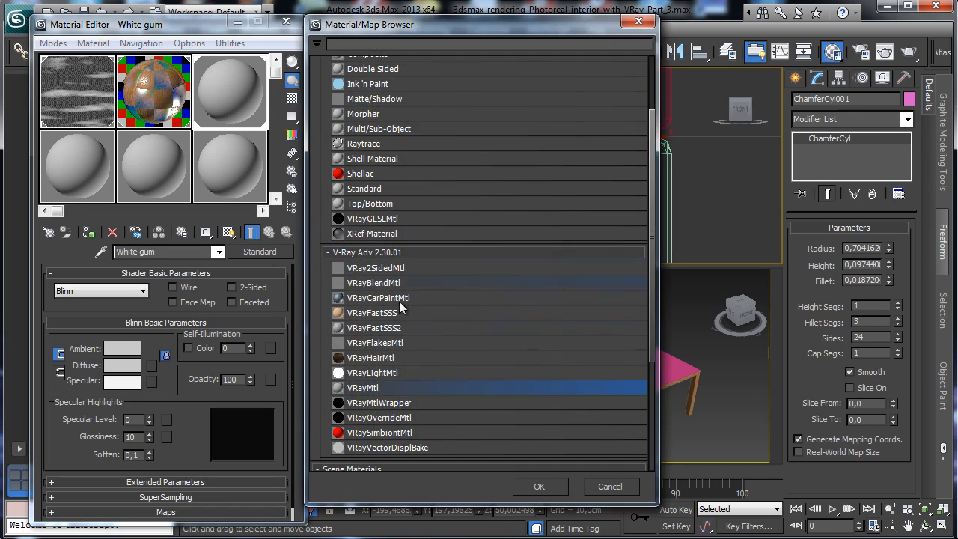
double_click(382, 387)
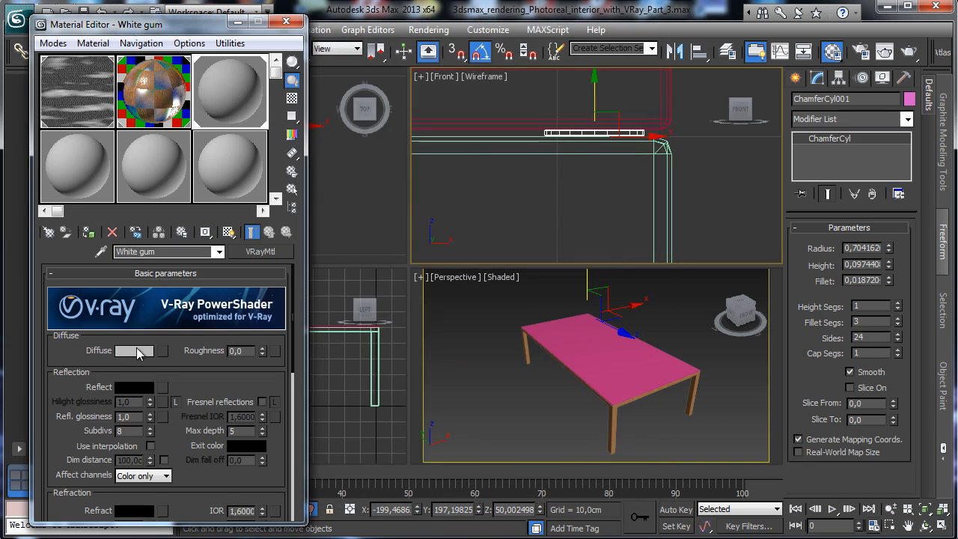
Step: Set the White gum material's diffuse colour to a warm off-white of RGB 185, 182, 176
left_click(138, 354)
left_click_drag(494, 143, 509, 152)
left_click(258, 172)
left_click_drag(382, 171, 382, 158)
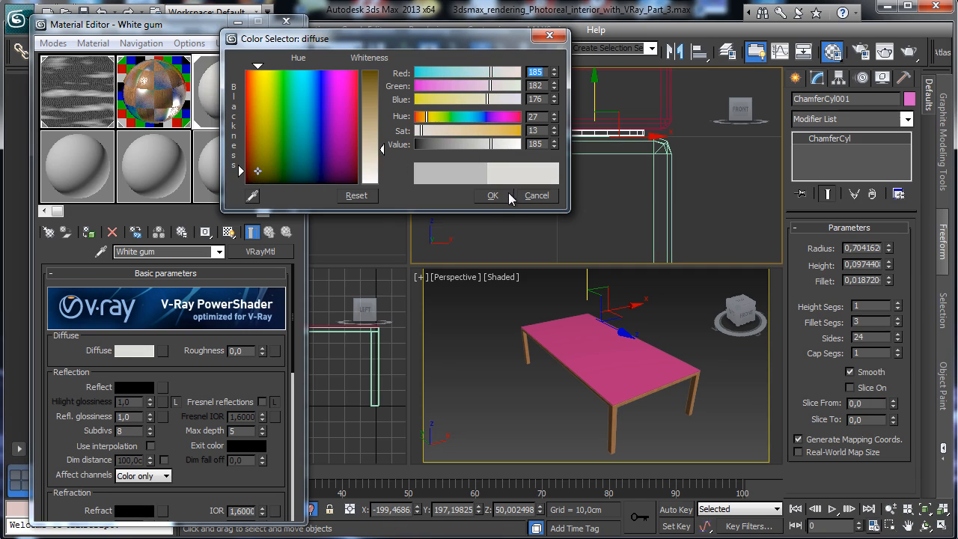
left_click(493, 195)
Step: Give White gum a dark grey reflection of about 39 with Fresnel reflections and a reflection glossiness of 0.74
left_click(134, 387)
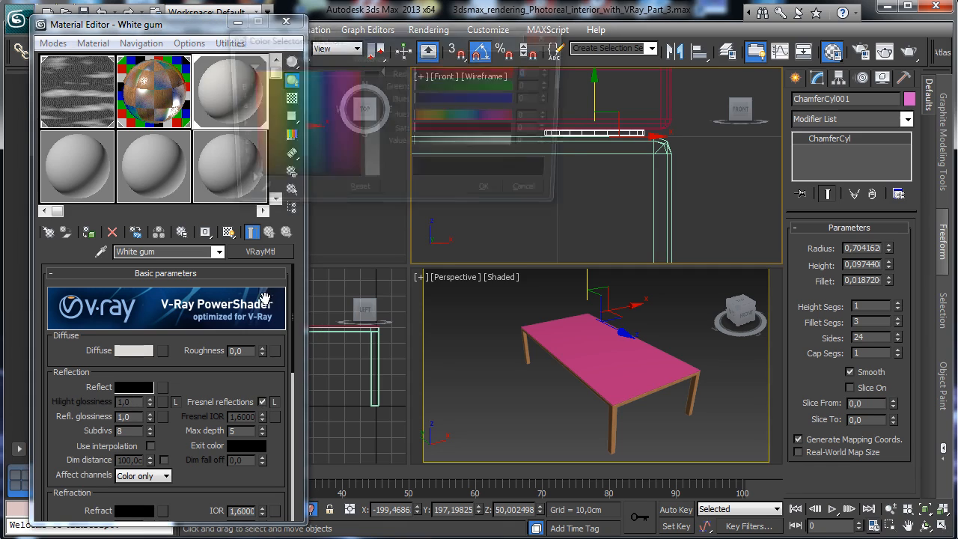
left_click_drag(383, 74, 383, 89)
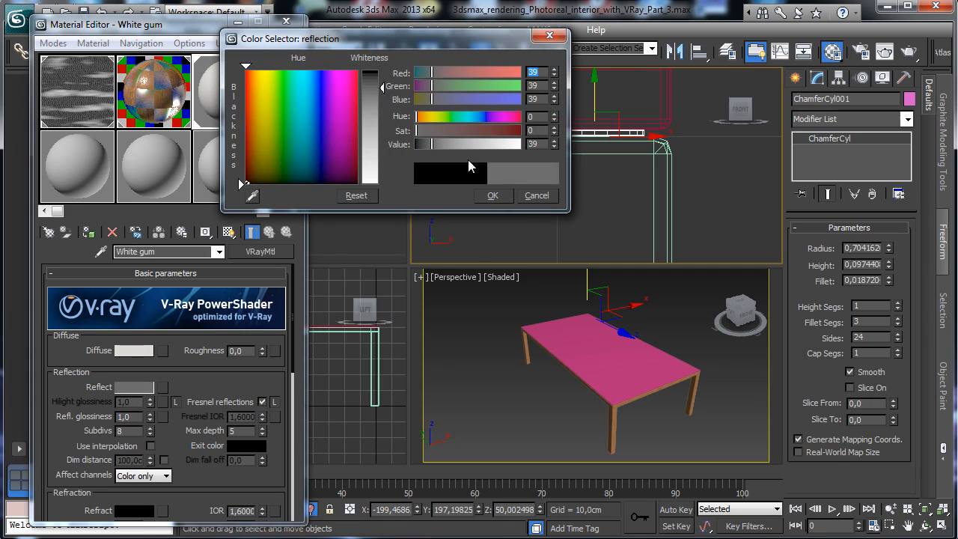
left_click(492, 195)
left_click_drag(149, 420, 153, 421)
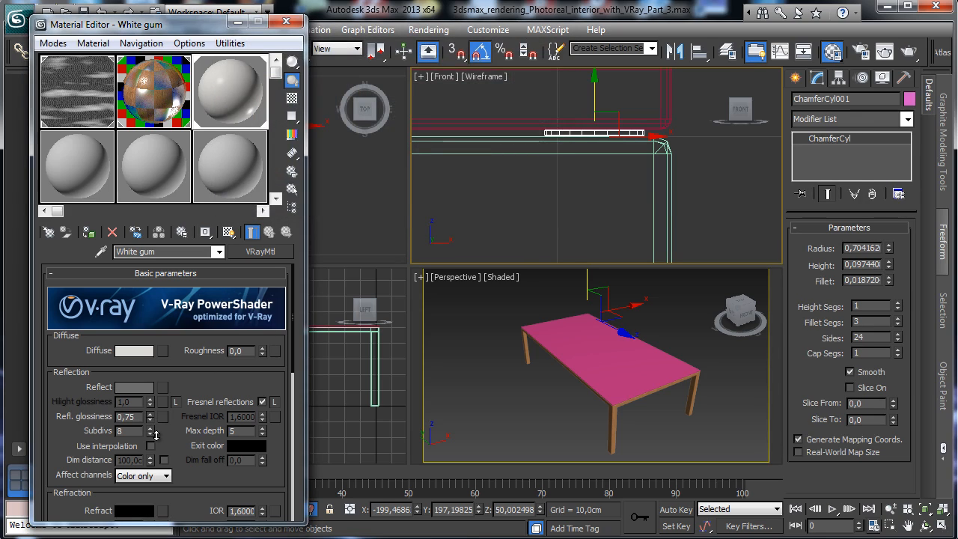
left_click_drag(155, 436, 155, 437)
left_click(88, 234)
left_click(286, 21)
Step: Clone the cylinder as a single instance along the X axis in the Top view
right_click(317, 191)
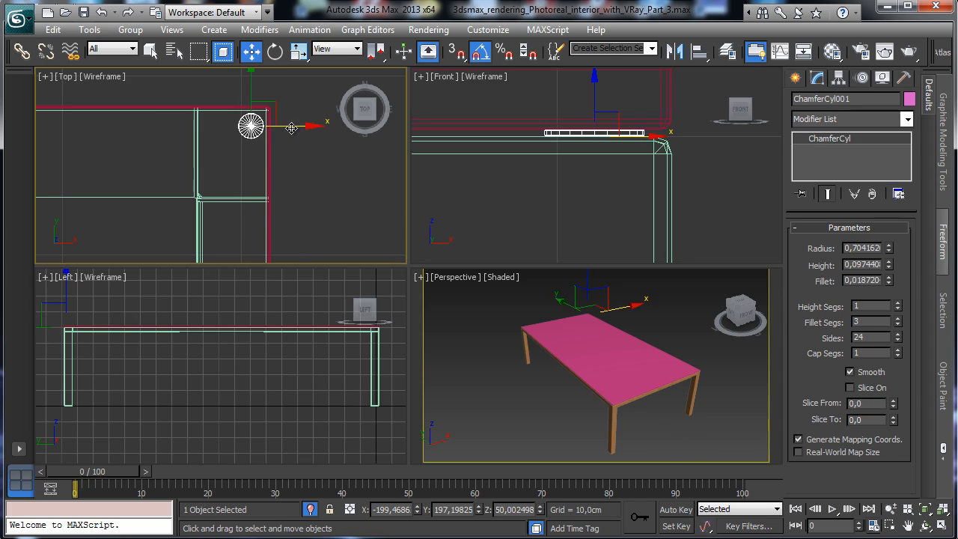
left_click_drag(279, 127, 177, 126, "shift")
left_click(424, 245)
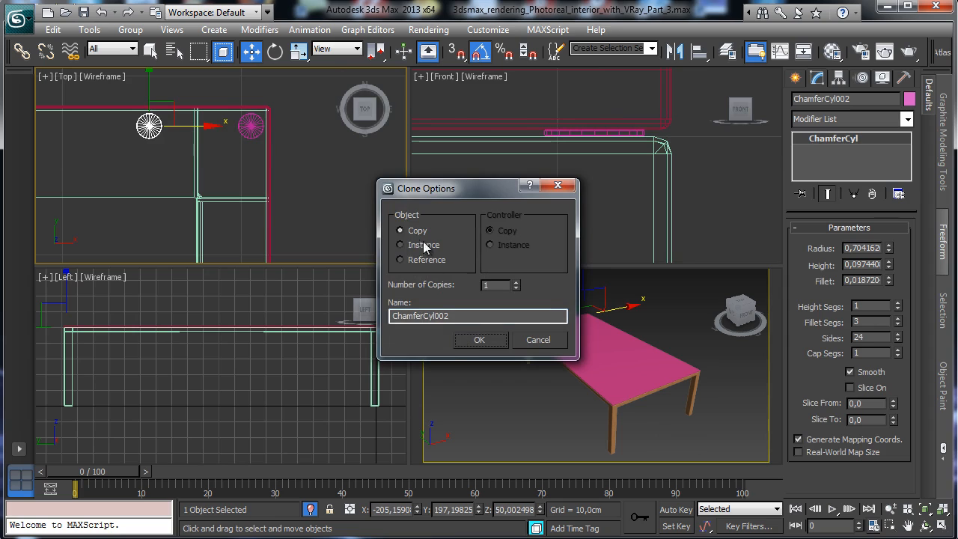
left_click(486, 340)
Step: Move the cloned cylinder along X to the tabletop's opposite corner, at an X position of about -297.2 cm
left_click_drag(627, 313, 572, 319)
right_click(252, 216)
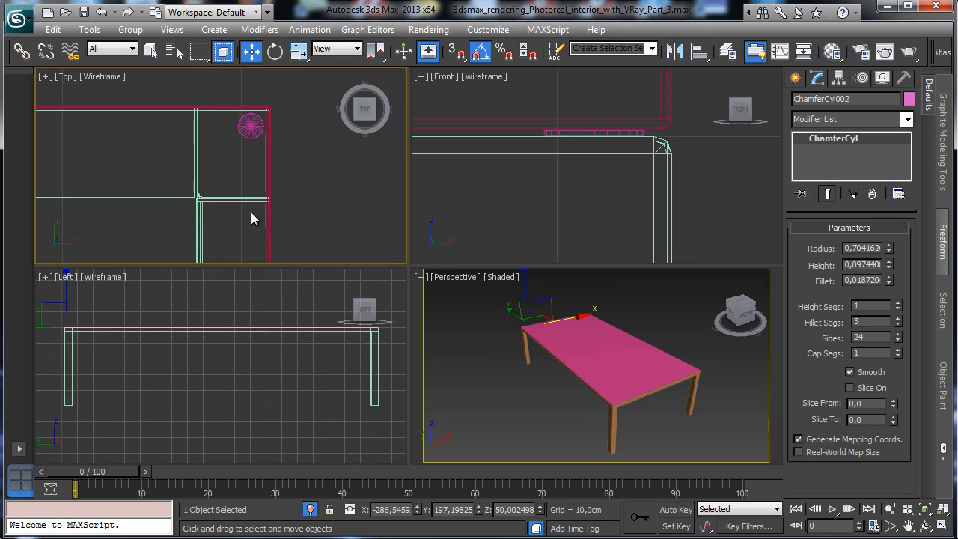
left_click(922, 510)
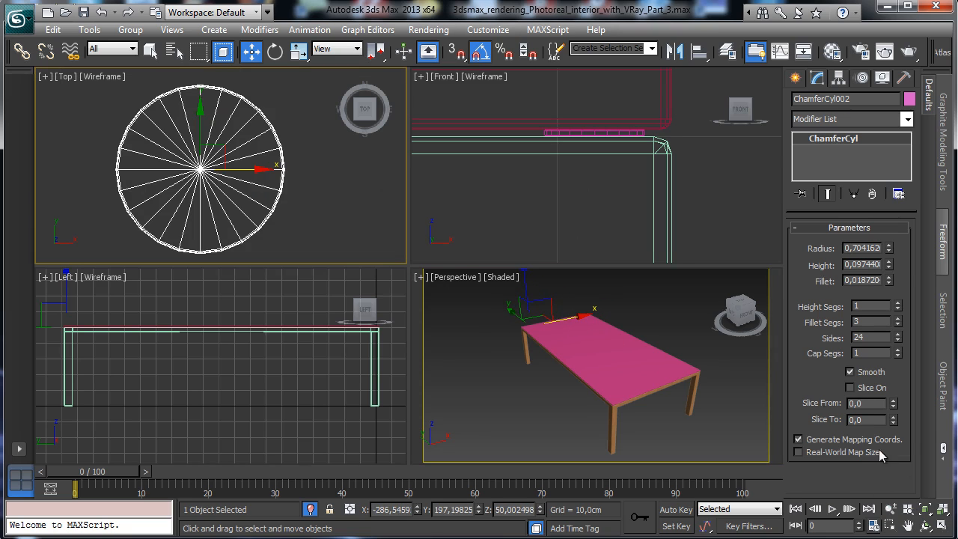
left_click(889, 509)
left_click_drag(255, 160, 242, 284)
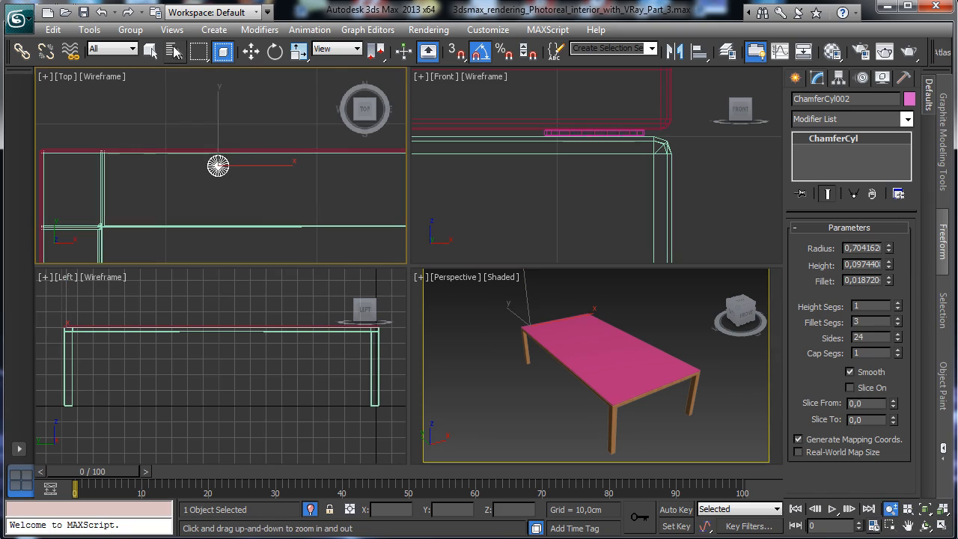
left_click(251, 51)
left_click_drag(253, 162, 97, 167)
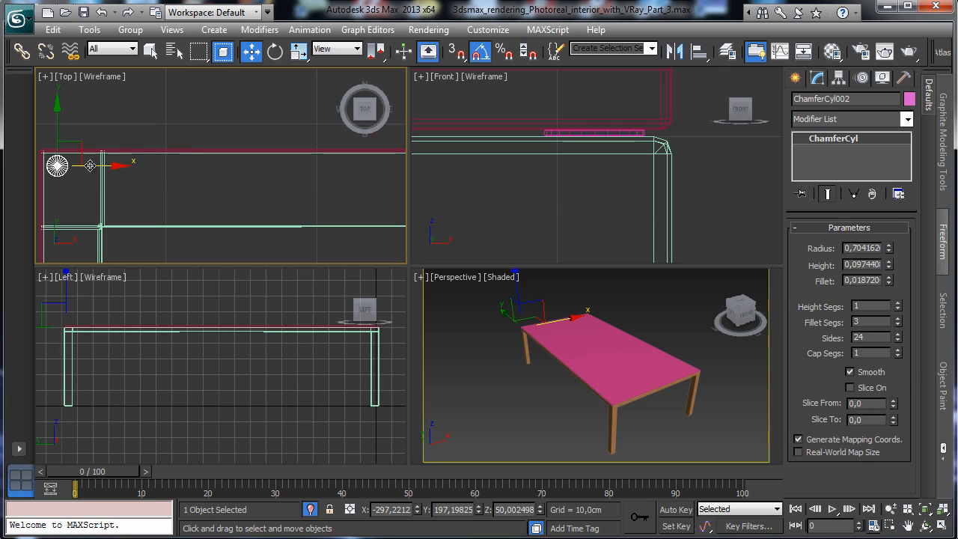
Step: Select ChamferCyl001 and ChamferCyl002 and clone them as instances to the other end of the table in the Left view
key("h")
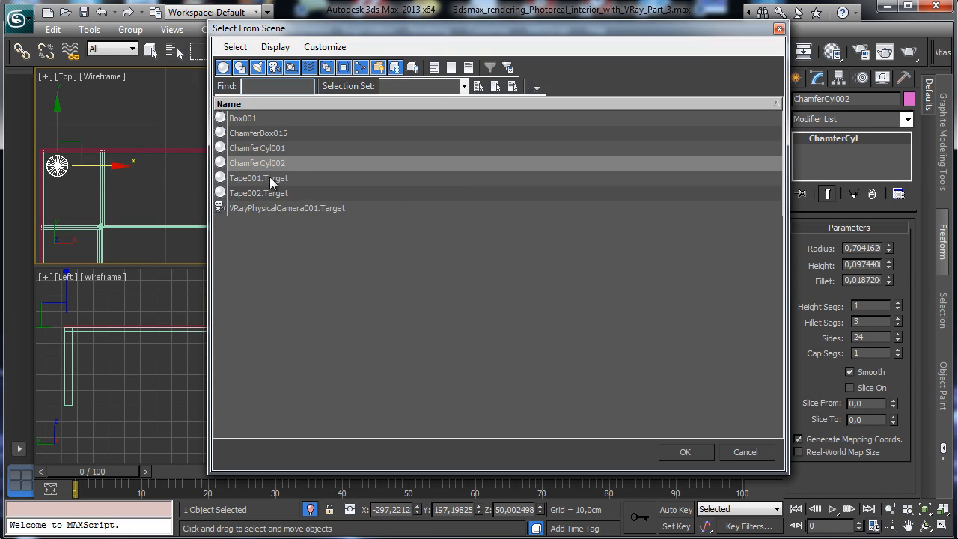
left_click(277, 150, "ctrl")
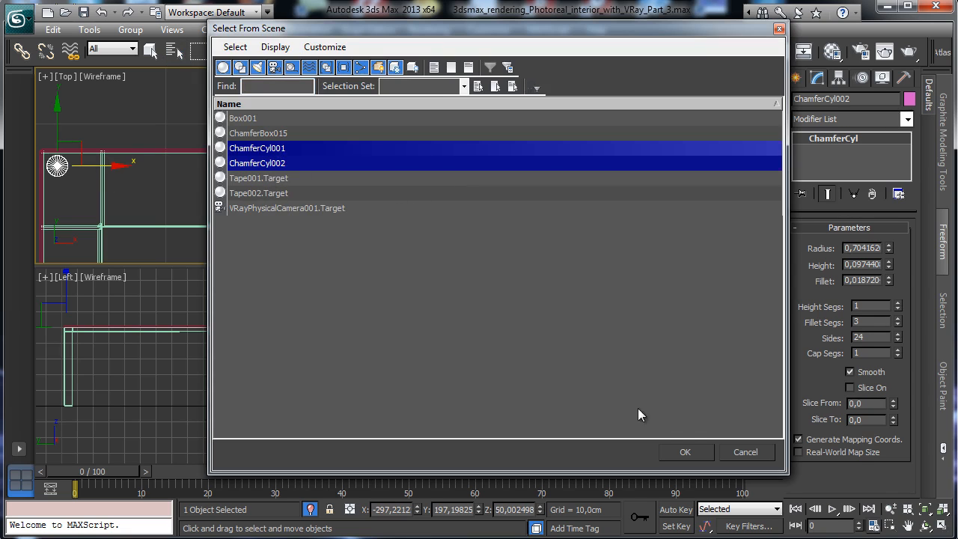
left_click(676, 451)
right_click(184, 375)
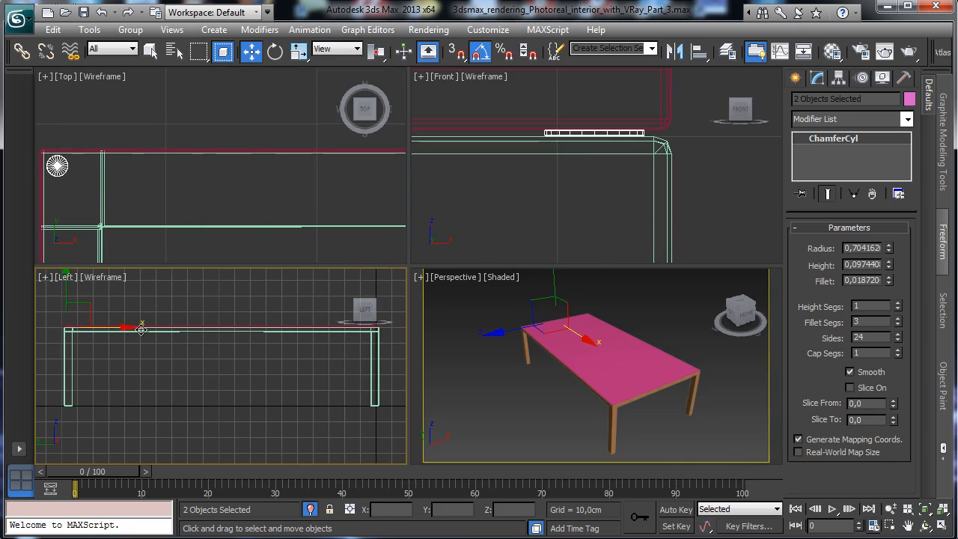
left_click_drag(141, 329, 434, 344, "shift")
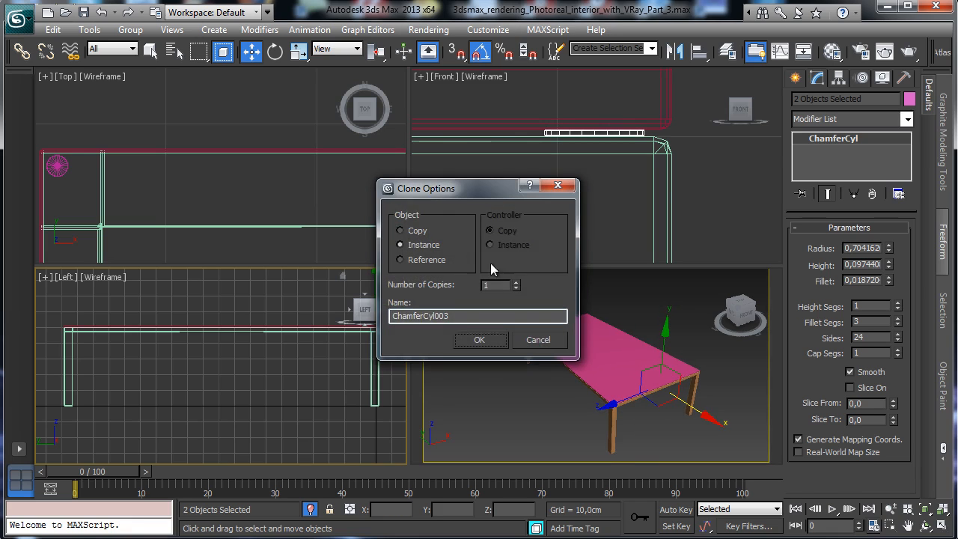
left_click(479, 340)
Step: Nudge the new cylinder pair closer to the tabletop's end edge in the Top view using the Move Transform Type-In offsets
left_click(890, 526)
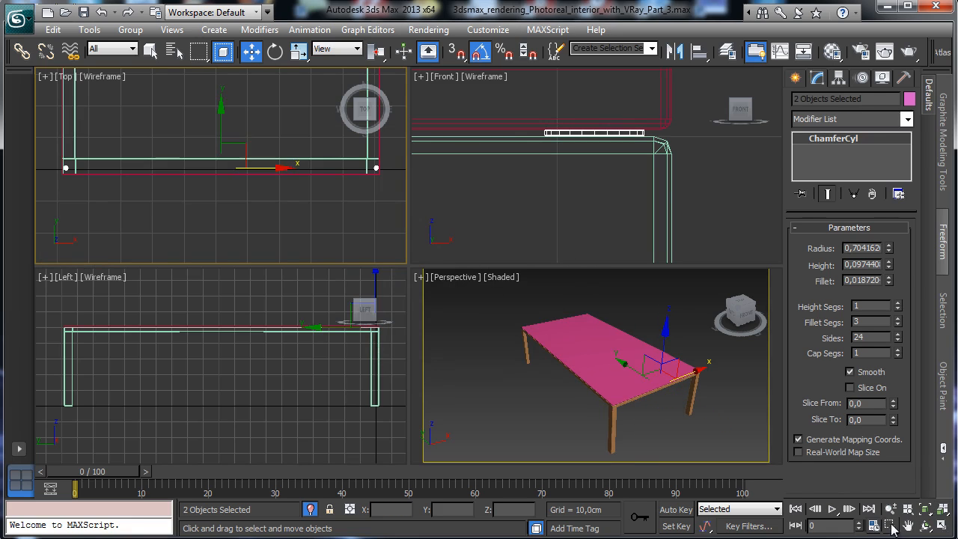
left_click_drag(56, 158, 94, 191)
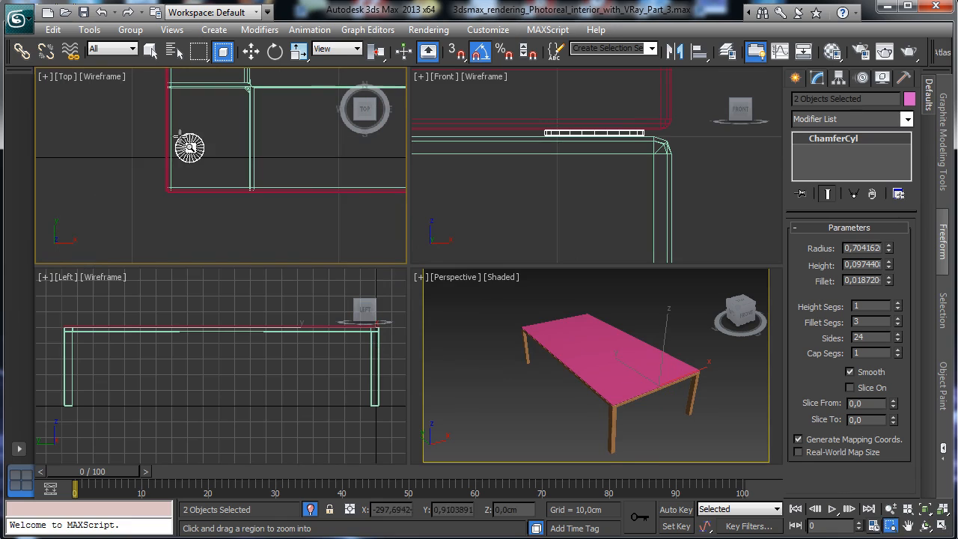
left_click(256, 57)
right_click(251, 54)
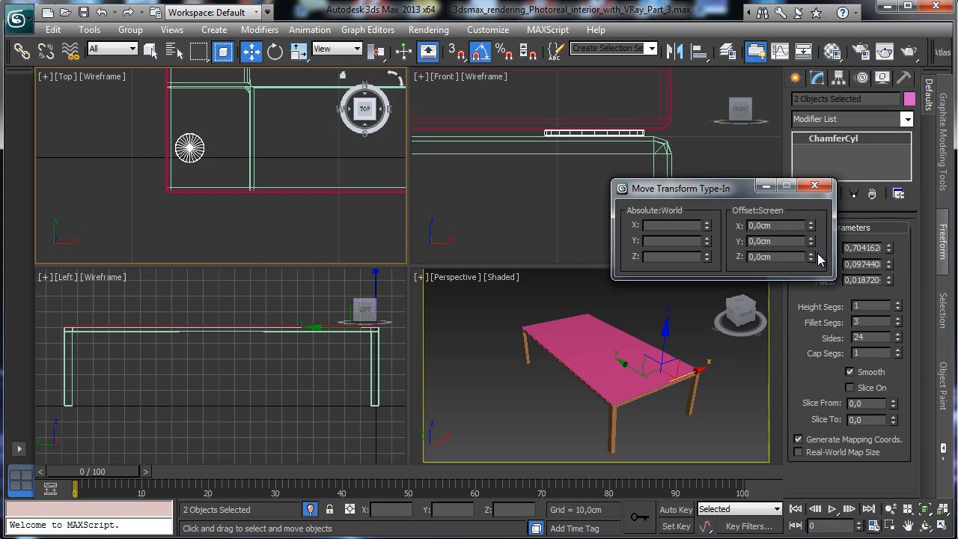
mouse_move(811, 258)
left_mouse_down()
mouse_move(811, 267)
mouse_move(812, 245)
mouse_move(807, 262)
left_mouse_up()
key("ctrl+z")
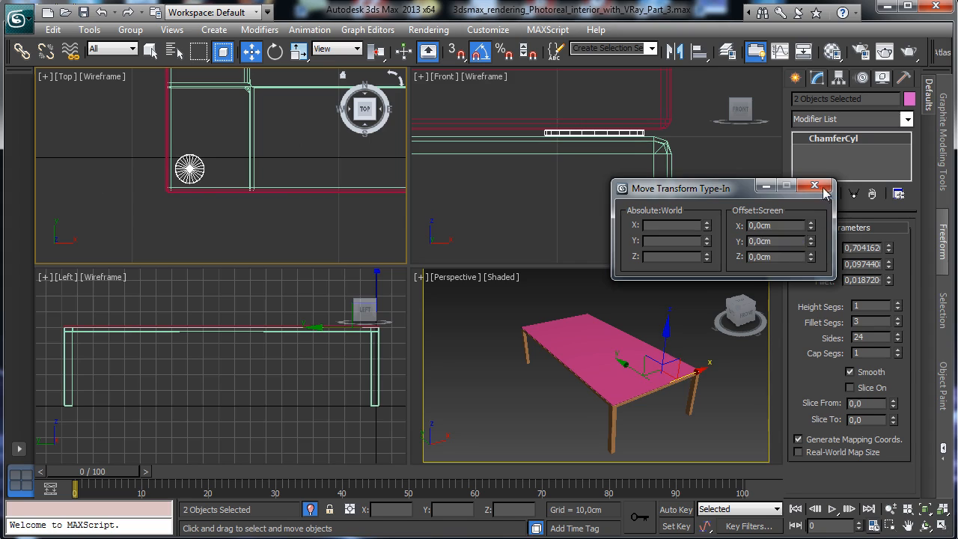
left_click(822, 188)
Step: Switch the perspective viewport to VRayPhysicalCamera001 and exit isolation to bring back the whole room
right_click(463, 297)
left_click(457, 277)
mouse_move(598, 295)
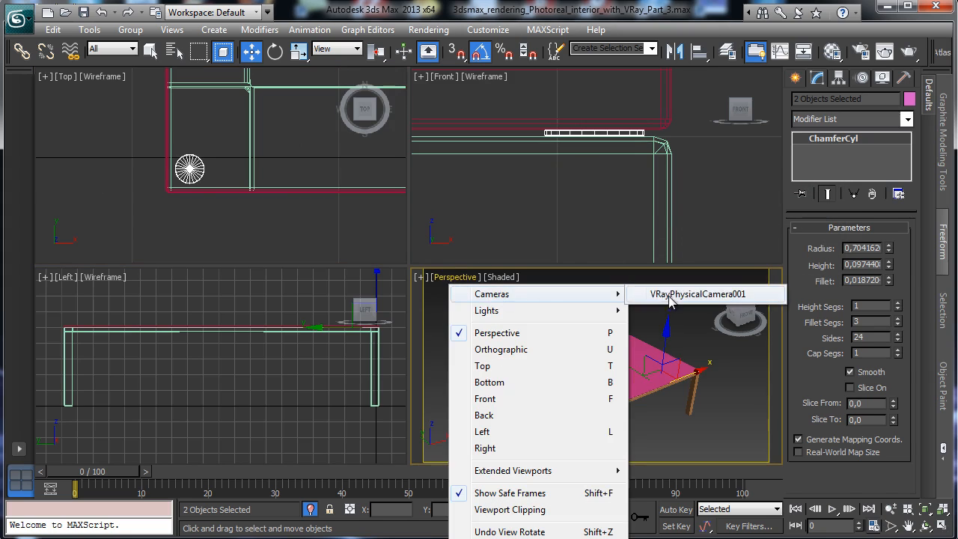
left_click(668, 297)
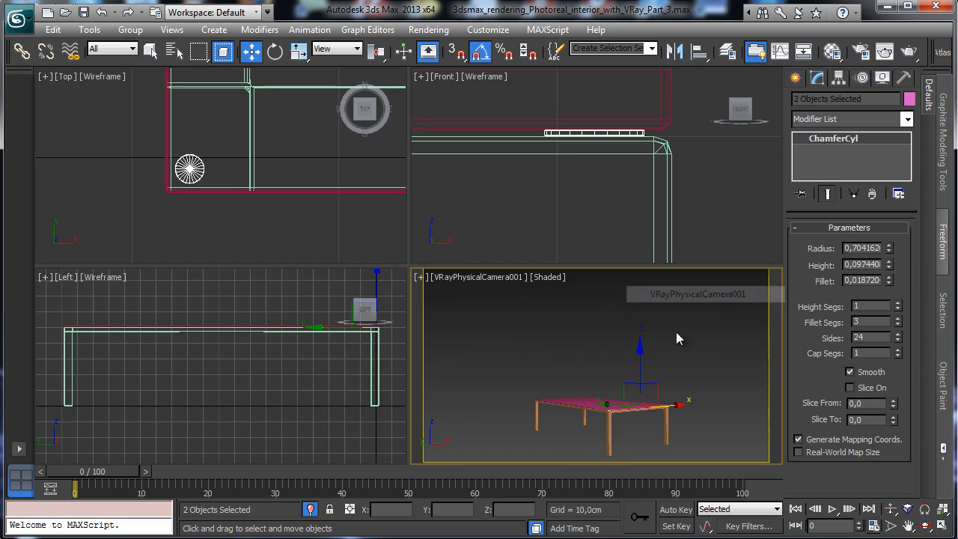
left_click(309, 509)
Step: Select the chamfered-box tabletop and save the scene
left_click(662, 118)
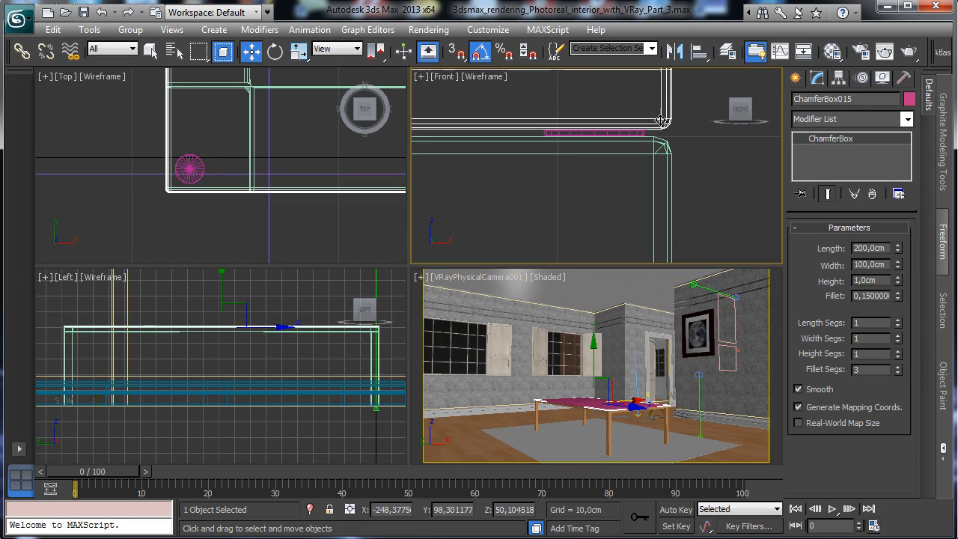
right_click(517, 324)
left_click(83, 15)
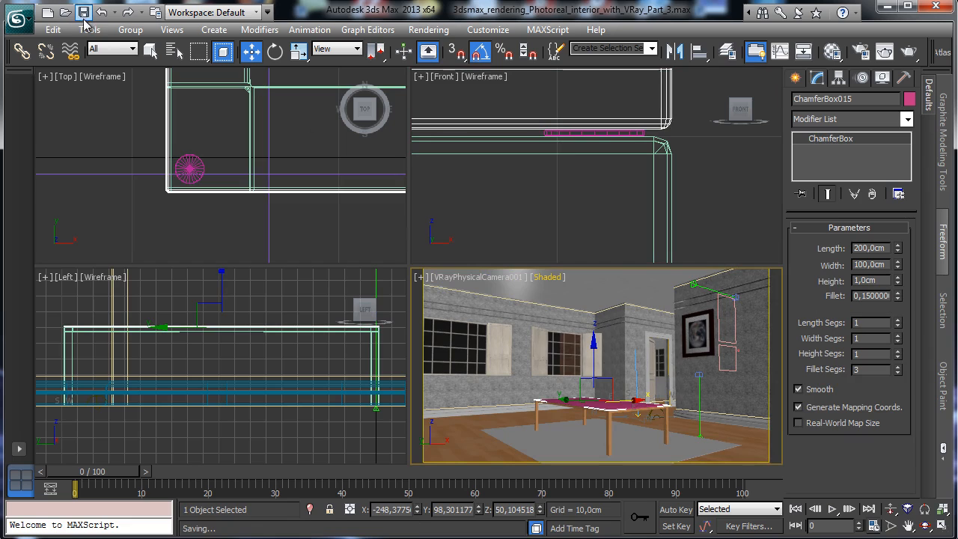
Step: Name an unused material Table glass, assign it to the tabletop and change its type to VRayMtl
left_click(832, 51)
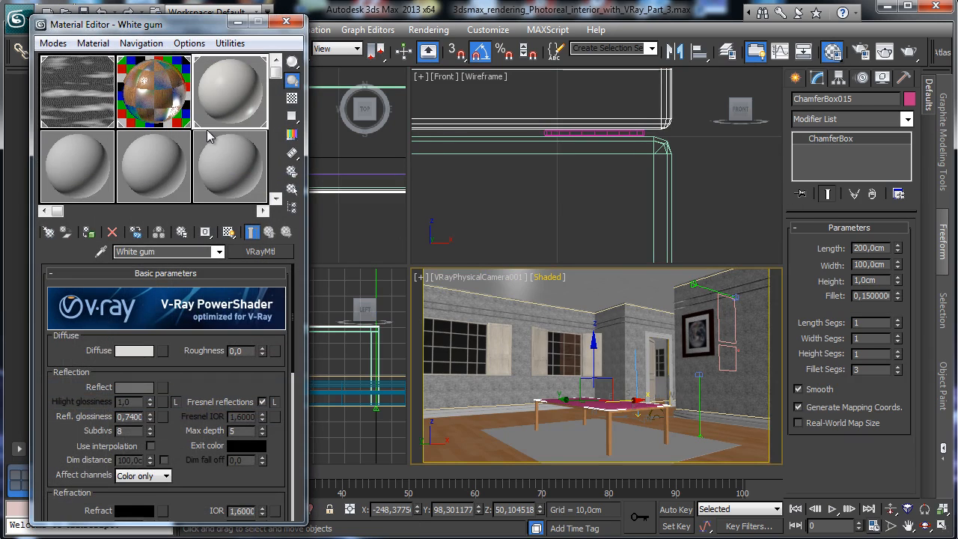
left_click(109, 193)
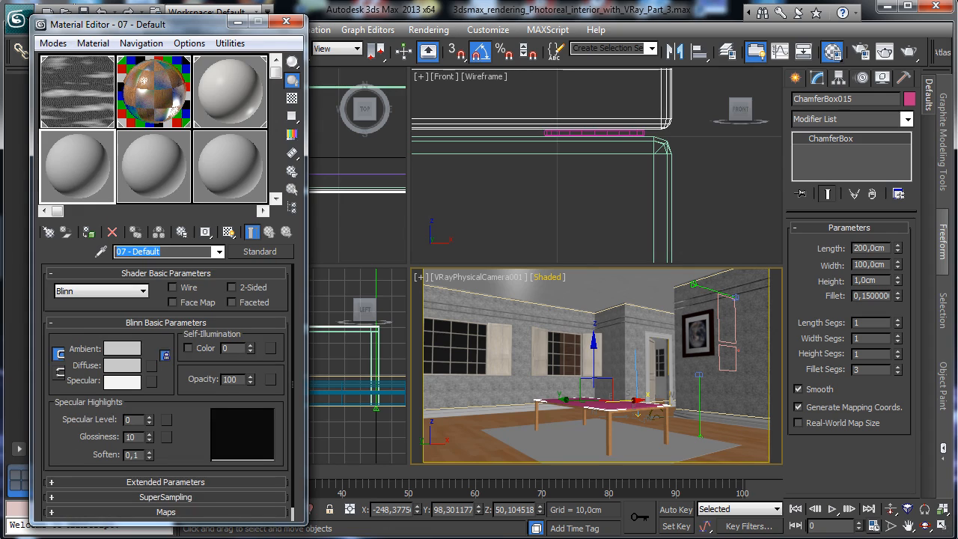
type("Table")
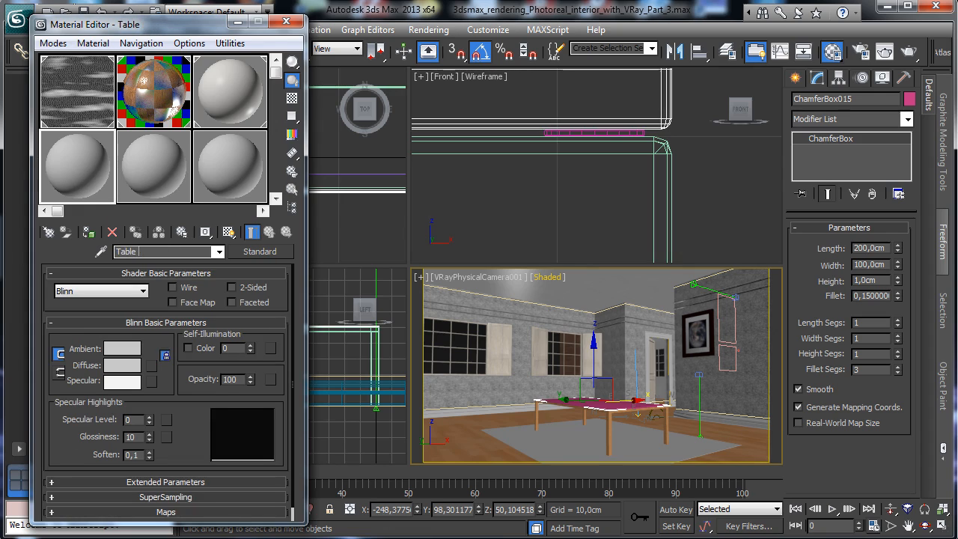
type(" glass")
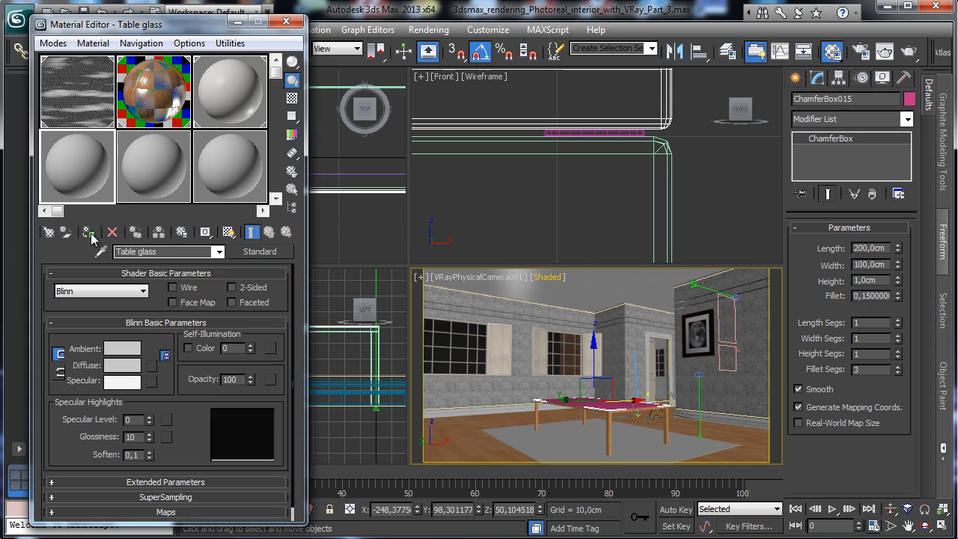
left_click(260, 251)
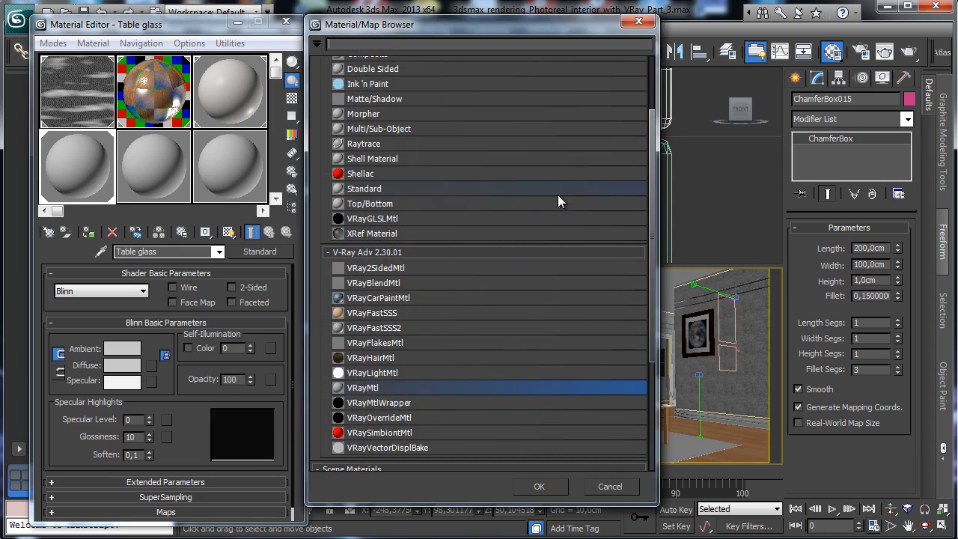
double_click(349, 387)
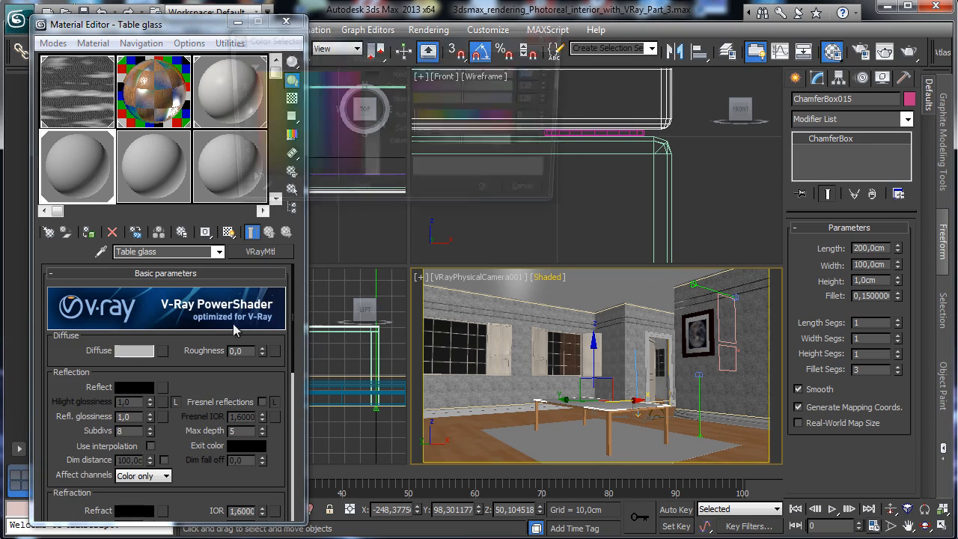
Step: Set the Table glass diffuse colour to black and enable Fresnel reflections with an unlocked Fresnel IOR of about 1,4
left_click_drag(440, 141, 416, 142)
left_click(487, 192)
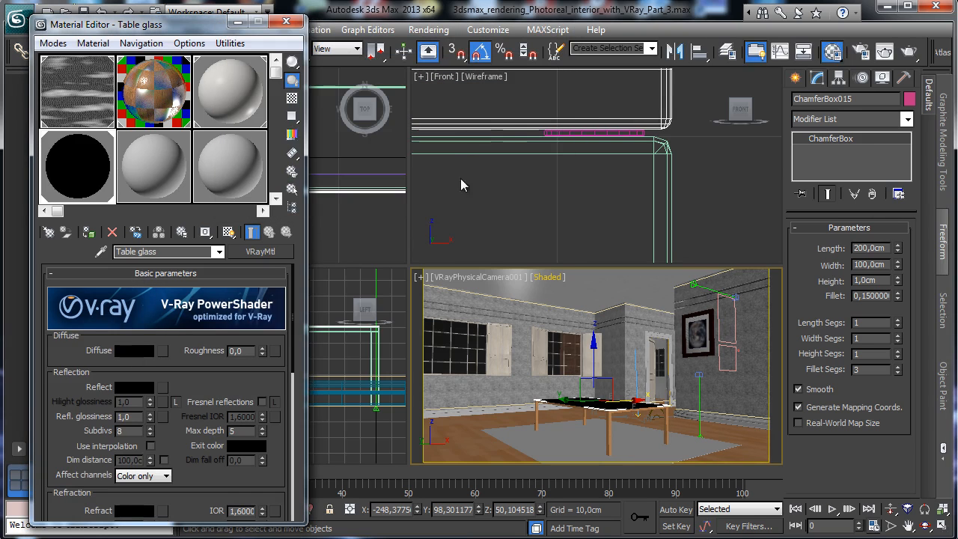
left_click(262, 402)
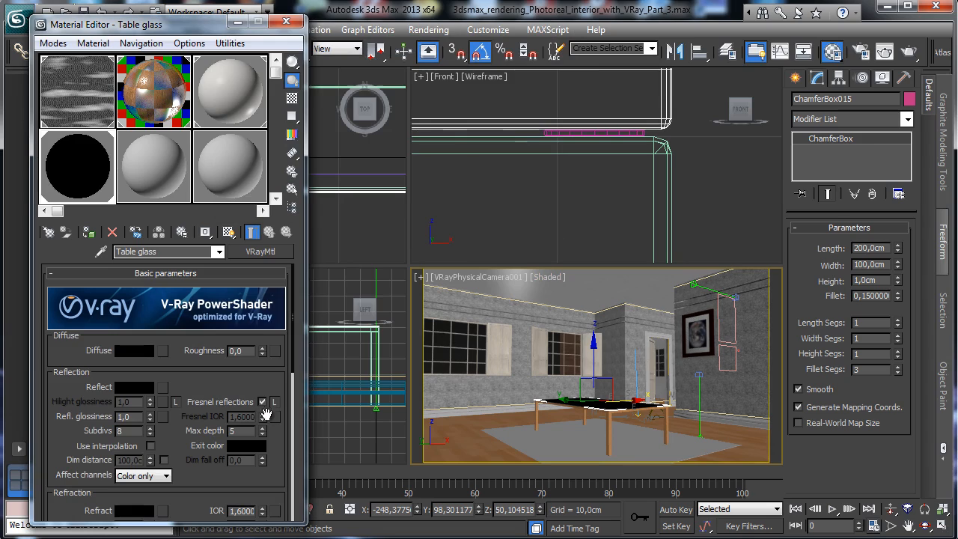
left_click(274, 402)
left_click_drag(234, 417, 283, 417)
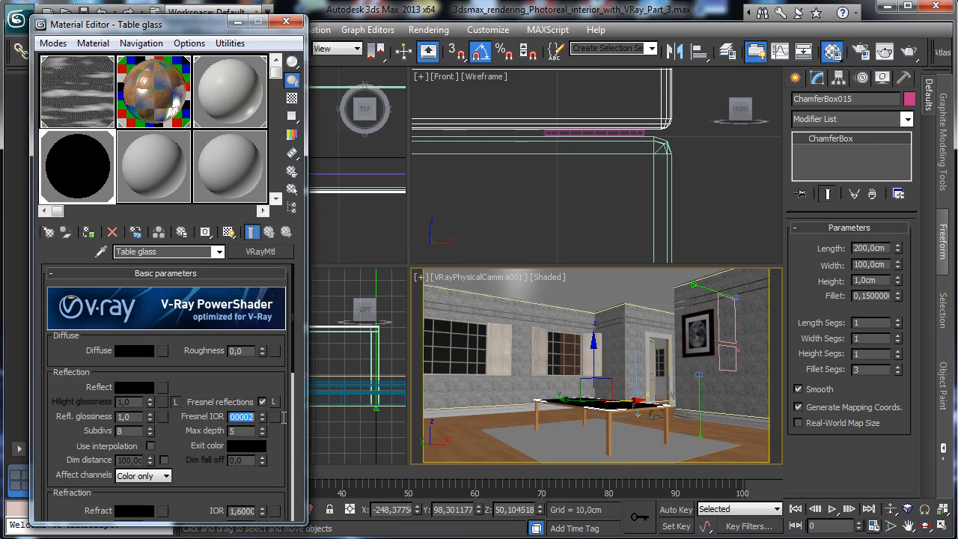
key("Return")
Step: Set the reflection colour of the Table glass material to pure white
scroll(99, 285, "down", 2)
left_click(131, 347)
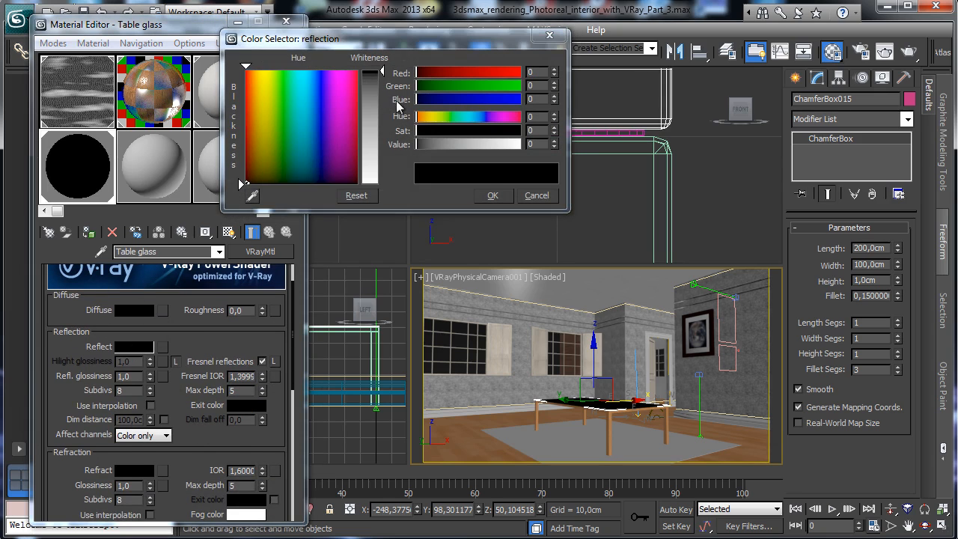
left_click_drag(381, 99, 378, 71)
left_click(487, 196)
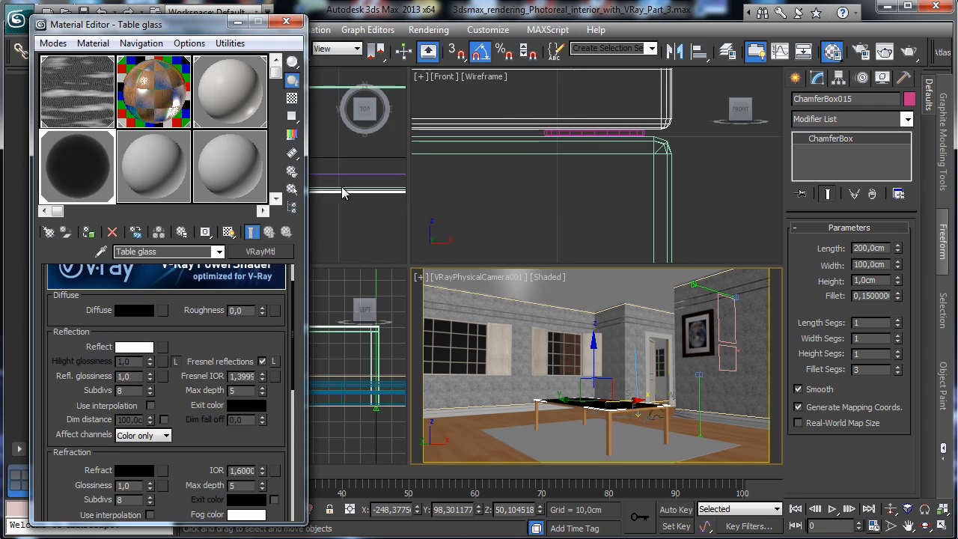
Step: Show the checkered background behind the material sample and set the refraction IOR to 1,01
left_click(293, 99)
scroll(283, 428, "down", 2)
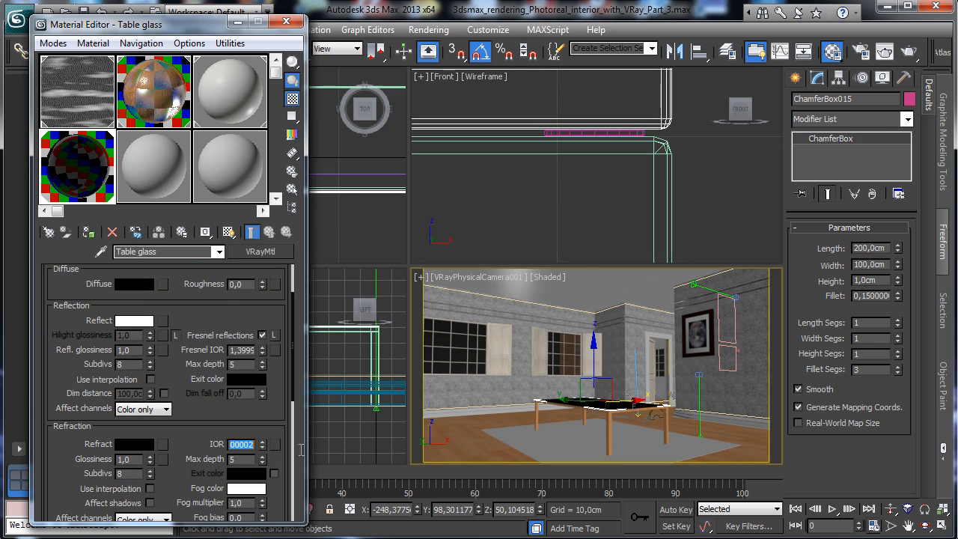
type("1,01")
key("Return")
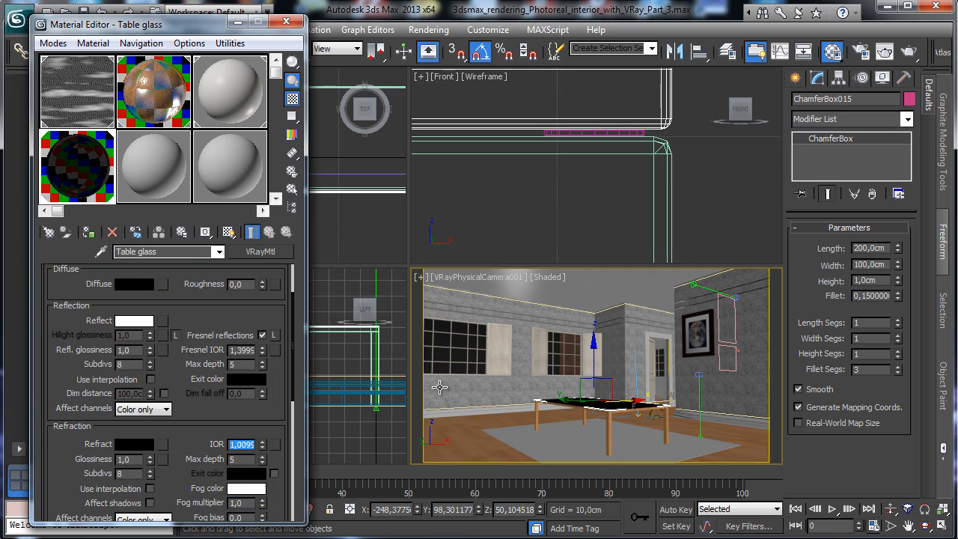
Step: Set the refraction colour of the Table glass material to pure white (255, 255, 255)
left_click(134, 444)
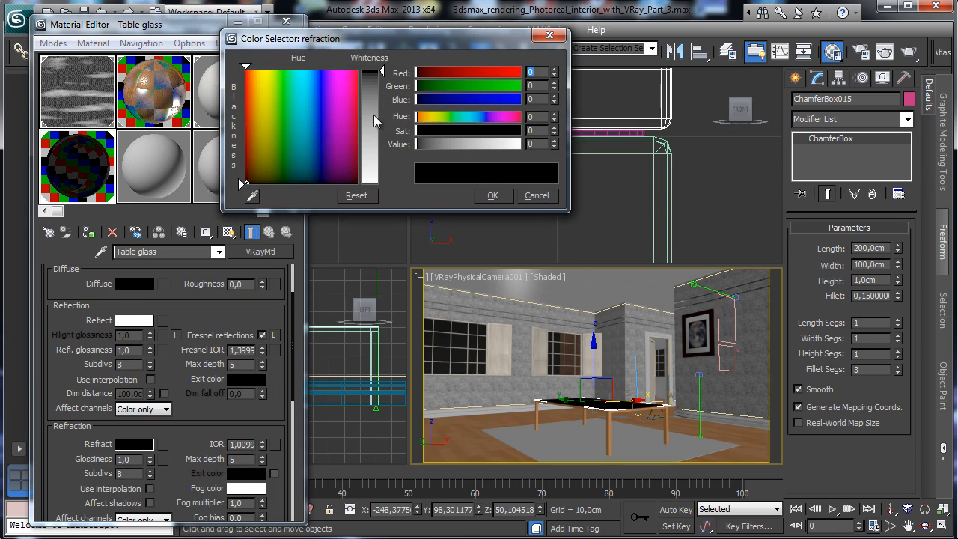
left_click_drag(383, 114, 382, 186)
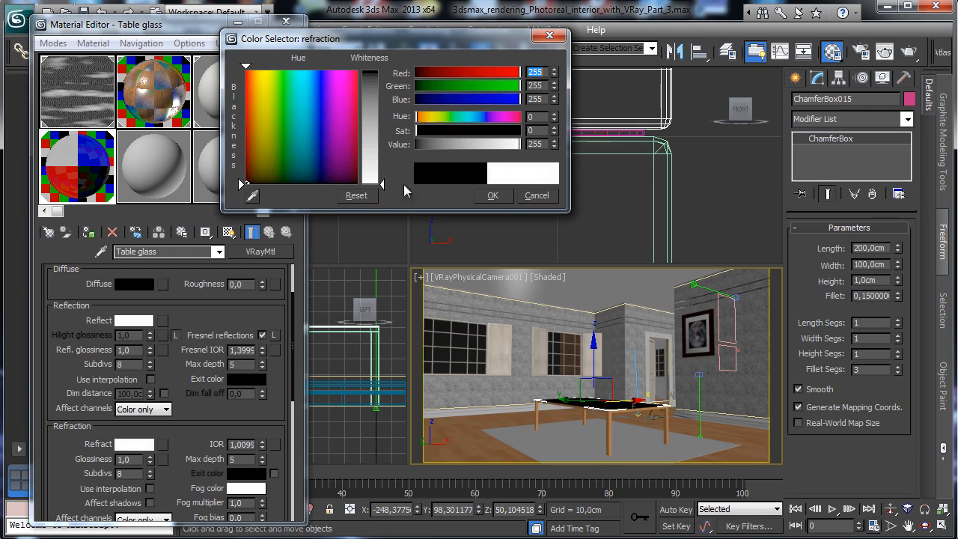
left_click(493, 196)
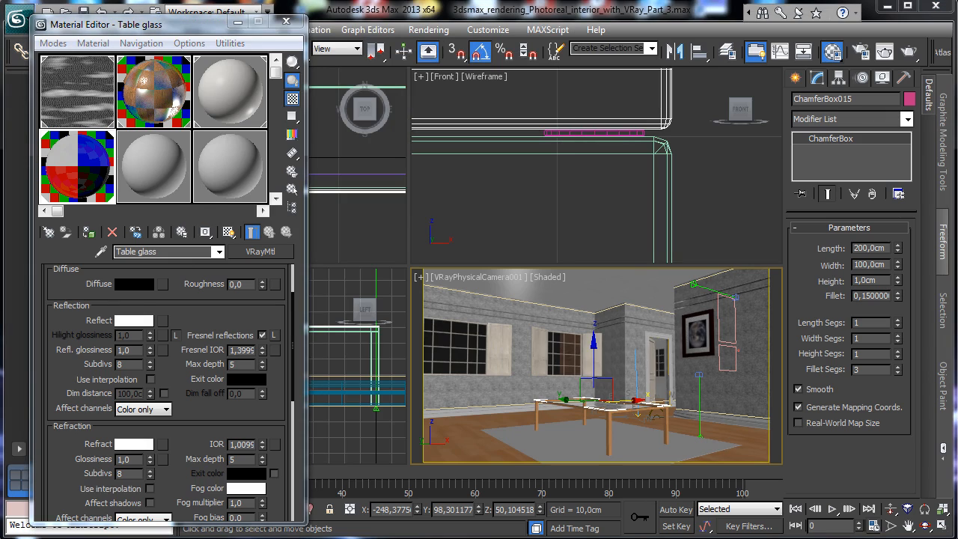
Step: Render a region around the whole table to check the glass top, and view the V-Ray render settings
key("shift+q")
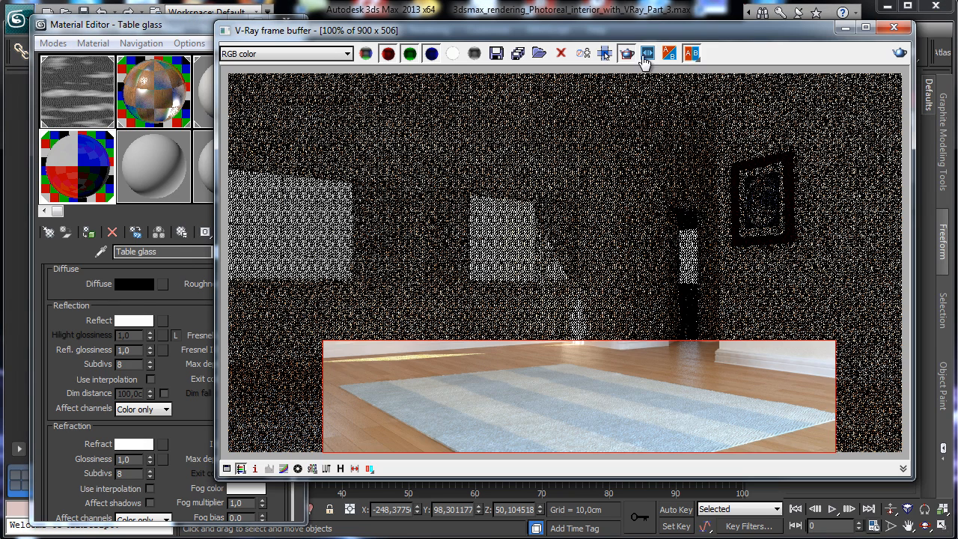
left_click_drag(378, 228, 806, 472)
left_click(899, 54)
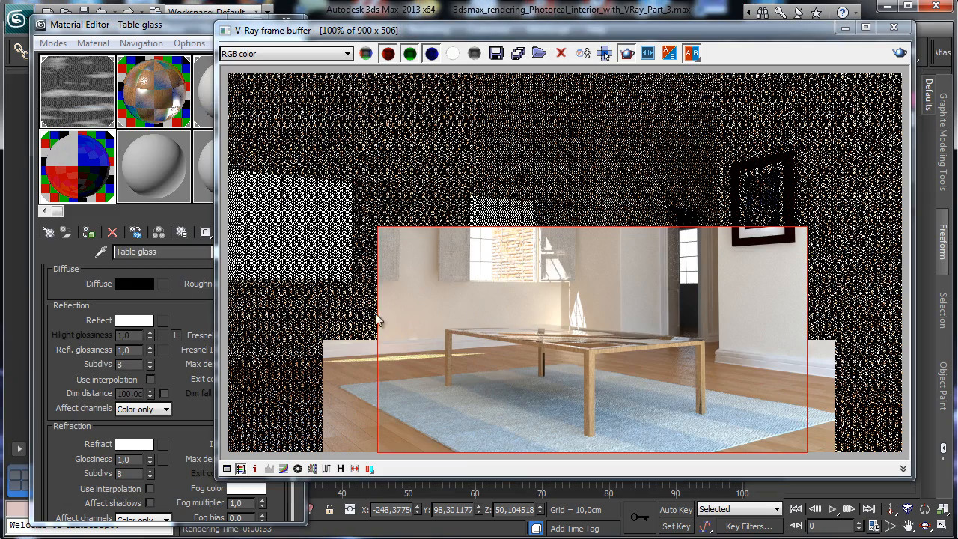
left_click(845, 28)
left_click(859, 54)
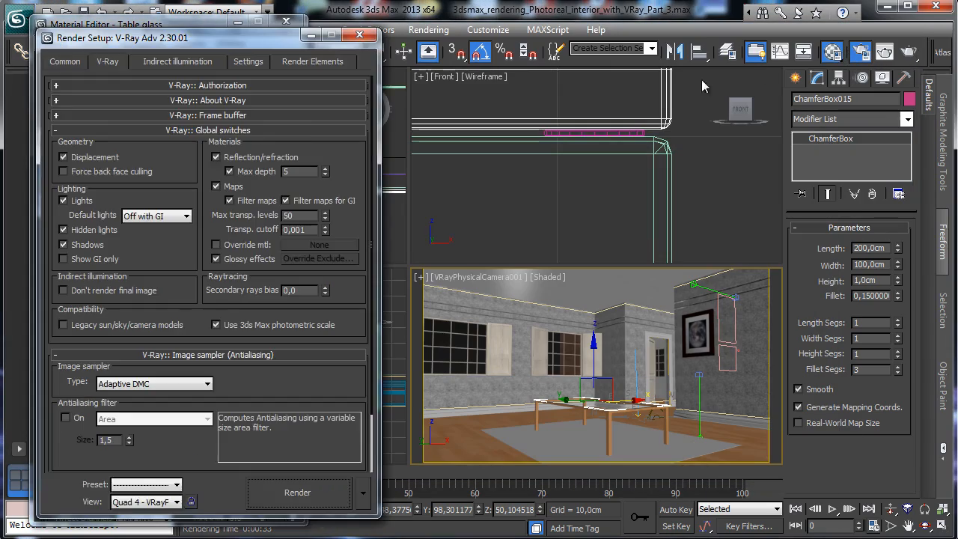
left_click(311, 35)
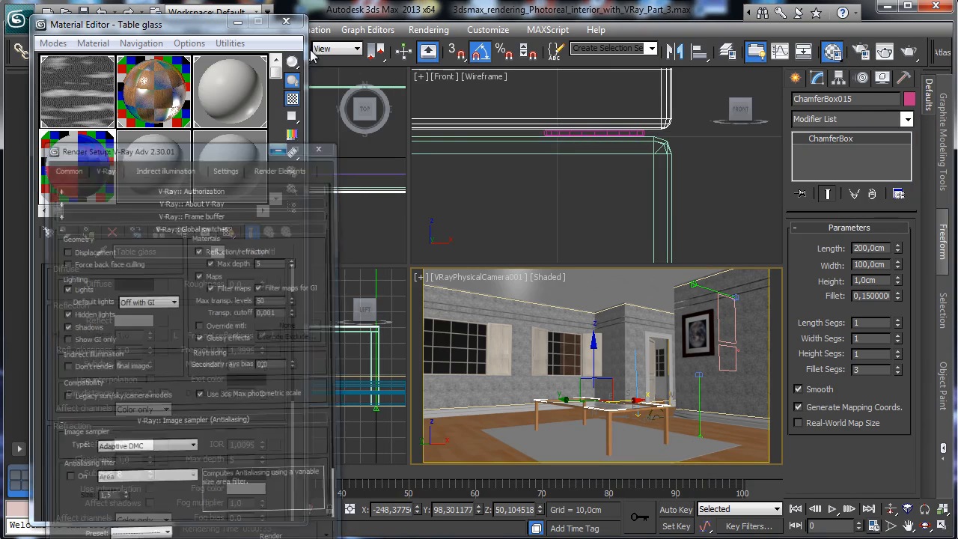
Step: Enable Affect shadows for the glass refraction and set its fog colour to a pale brownish tint
left_click_drag(126, 460, 120, 360)
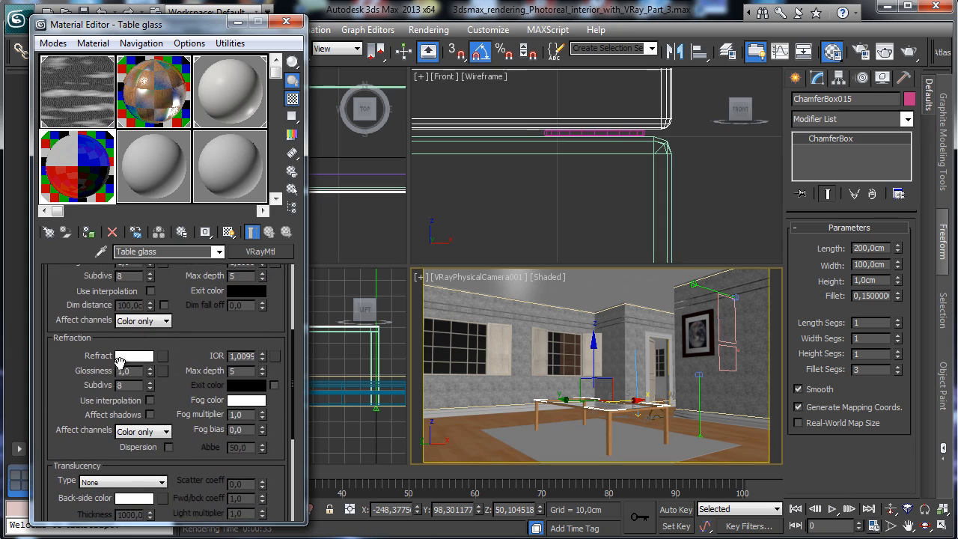
left_click(149, 414)
left_click(247, 401)
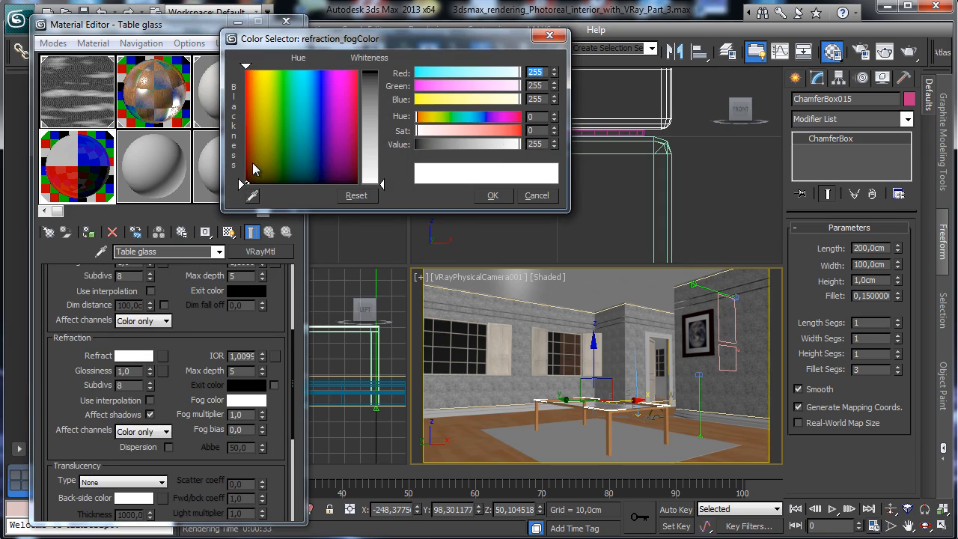
left_click(253, 162)
left_click_drag(380, 130, 381, 140)
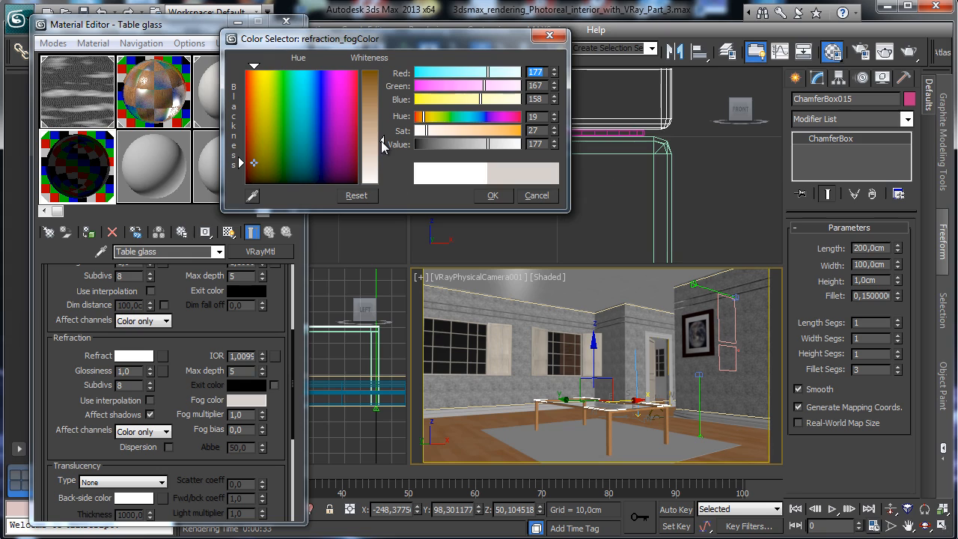
left_click(255, 147)
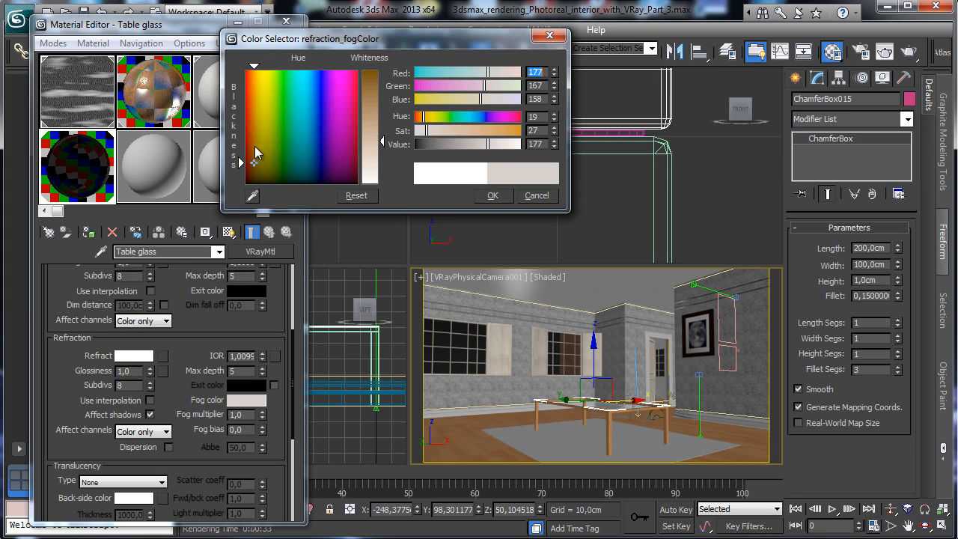
left_click(374, 126)
left_click(493, 196)
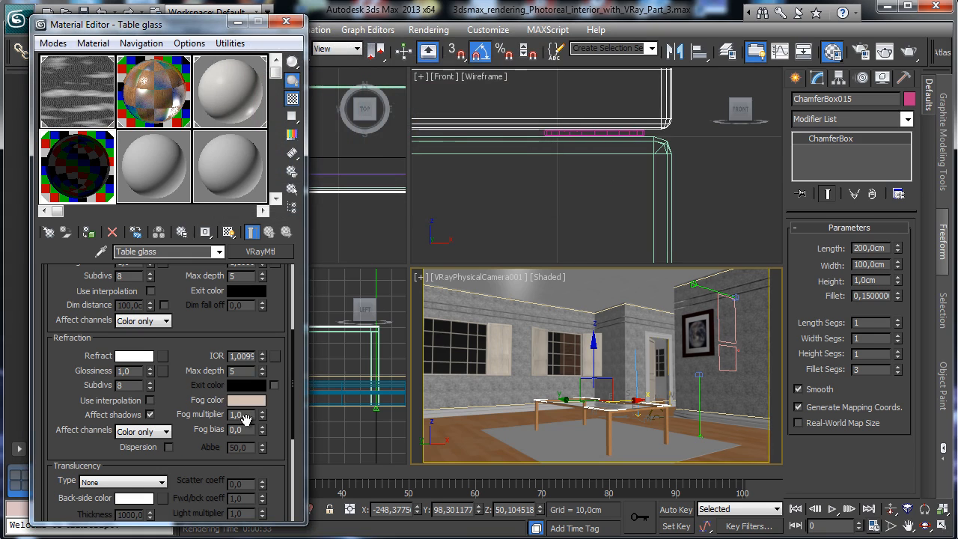
Step: Test-render the table region and set the refraction fog multiplier to 0,3
left_click(908, 51)
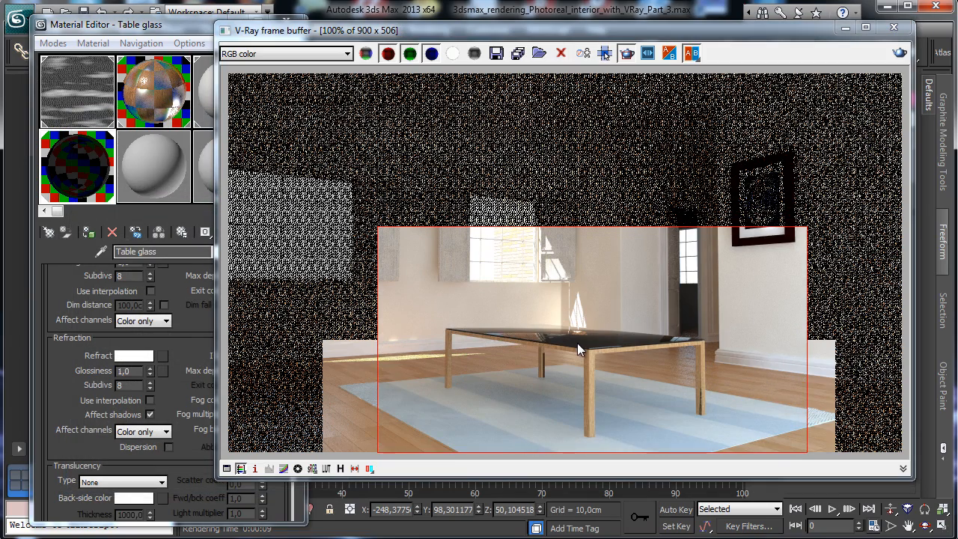
left_click(192, 123)
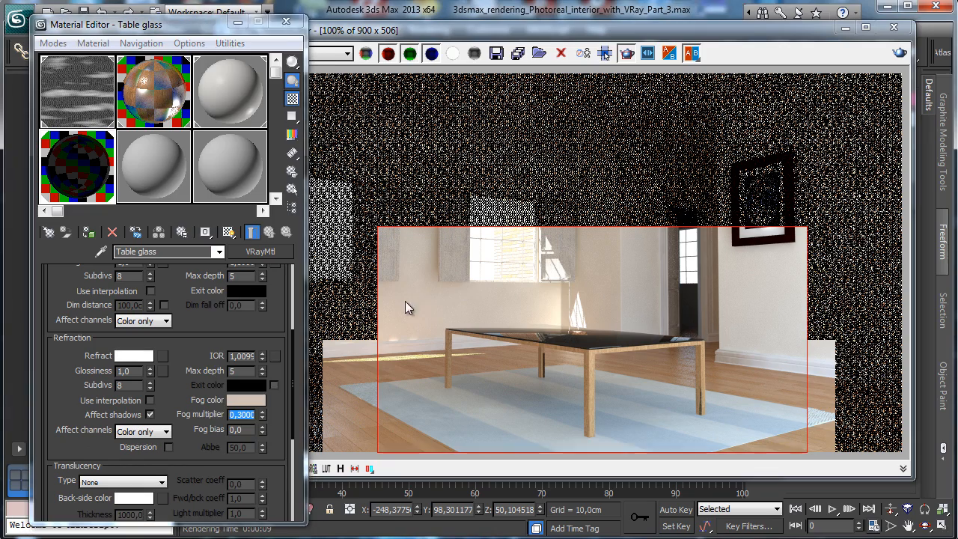
Step: Draw a tighter render region around the table and render it to check the reduced fog
left_click_drag(405, 299, 568, 401)
left_click_drag(433, 311, 722, 451)
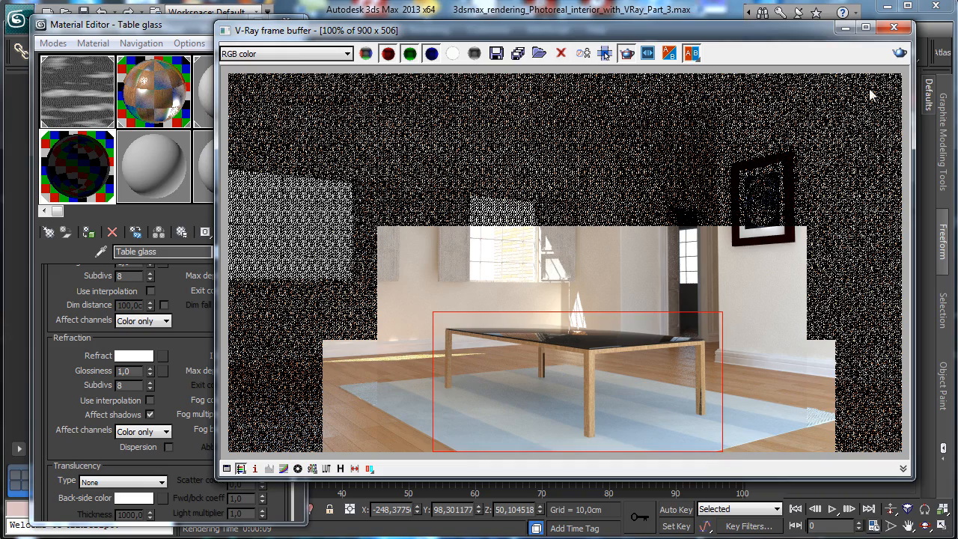
left_click(897, 54)
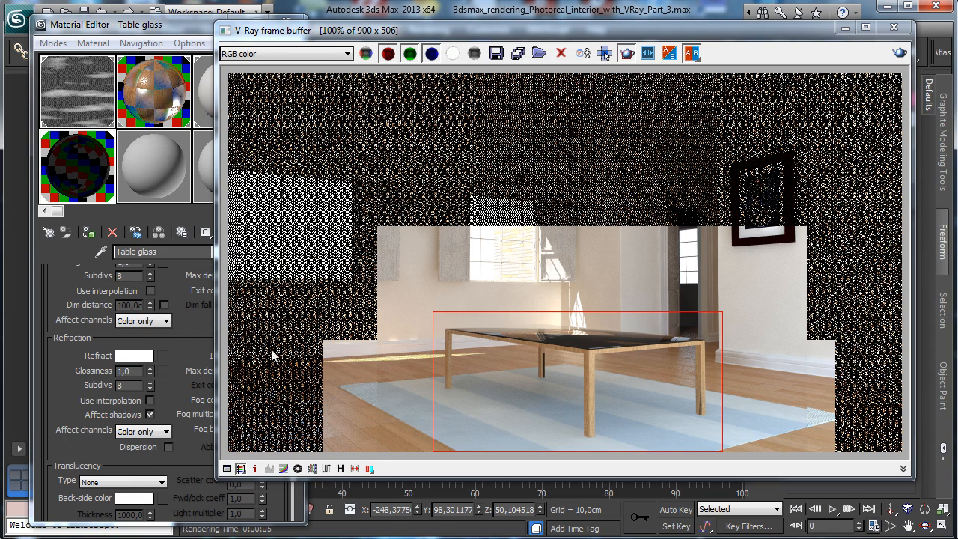
Step: Set the glass refraction max depth to 10 and its IOR to 1,0, and close the material editor
left_click_drag(179, 354, 179, 393)
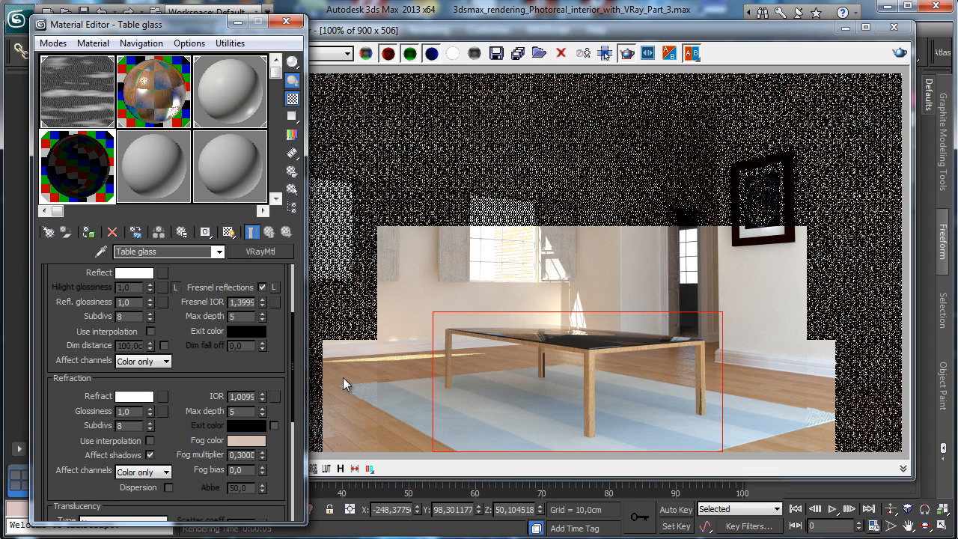
scroll(219, 384, "down", 10)
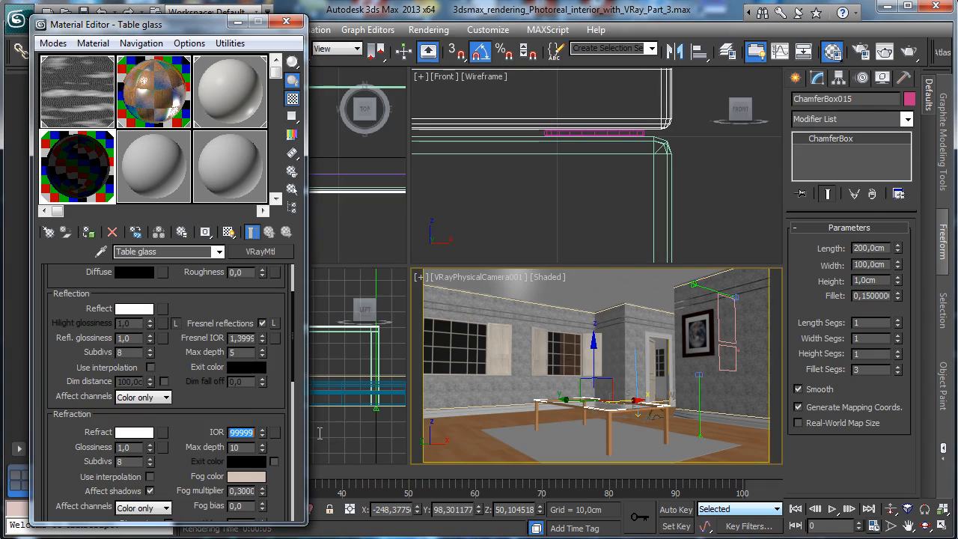
type("1")
key("Return")
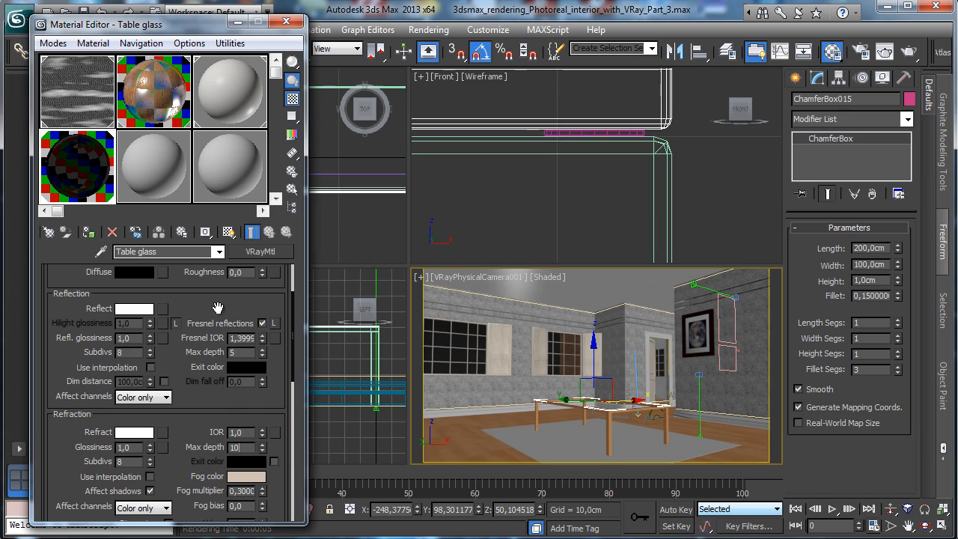
left_click(286, 21)
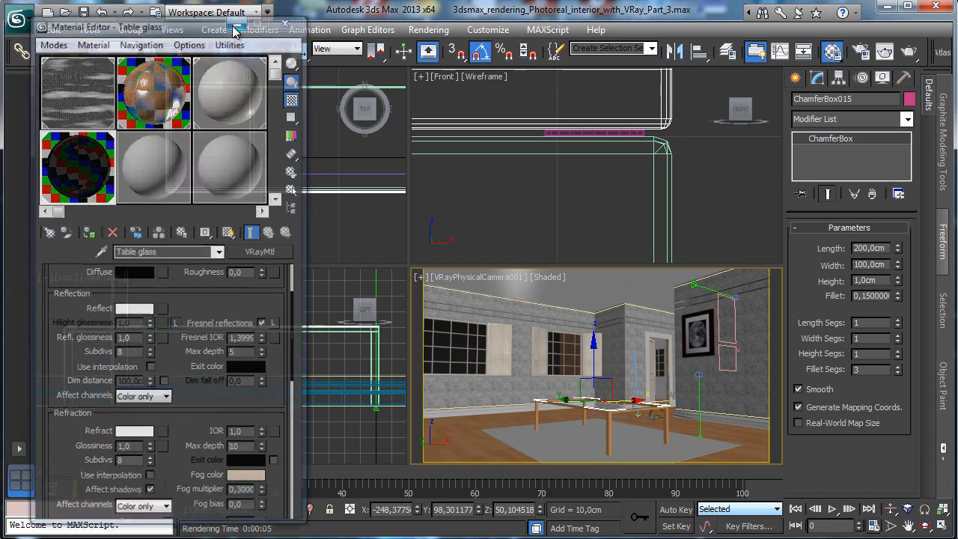
Step: Create a standard box about 190,4 cm long, 92,7 cm wide and 35,8 cm high inside the table outline in the Top view
left_click(888, 509)
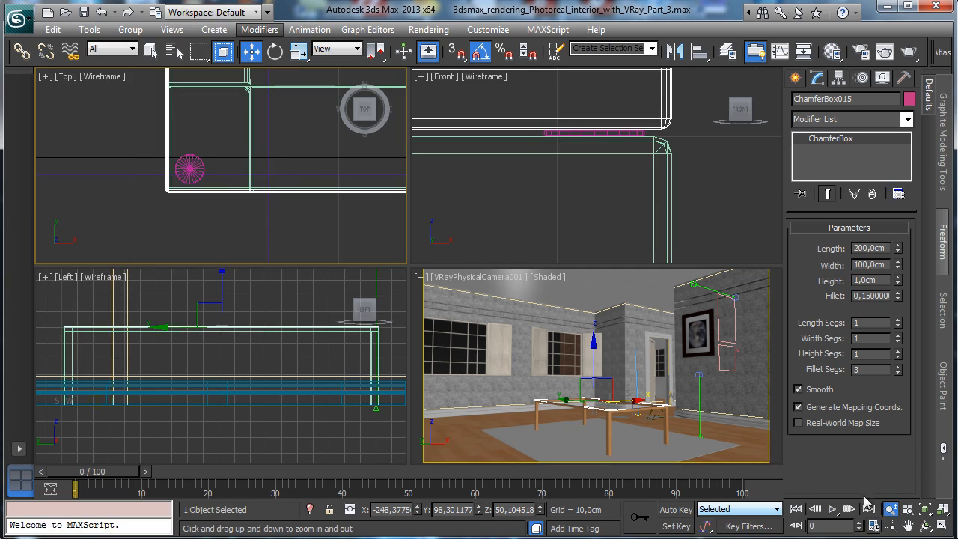
left_click_drag(228, 120, 218, 347)
left_click_drag(273, 175, 322, 214)
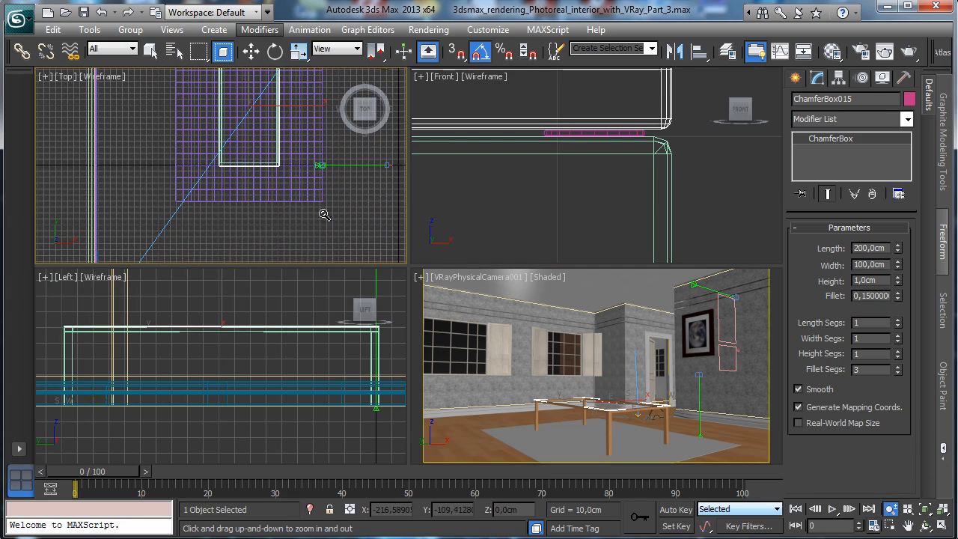
left_click(796, 78)
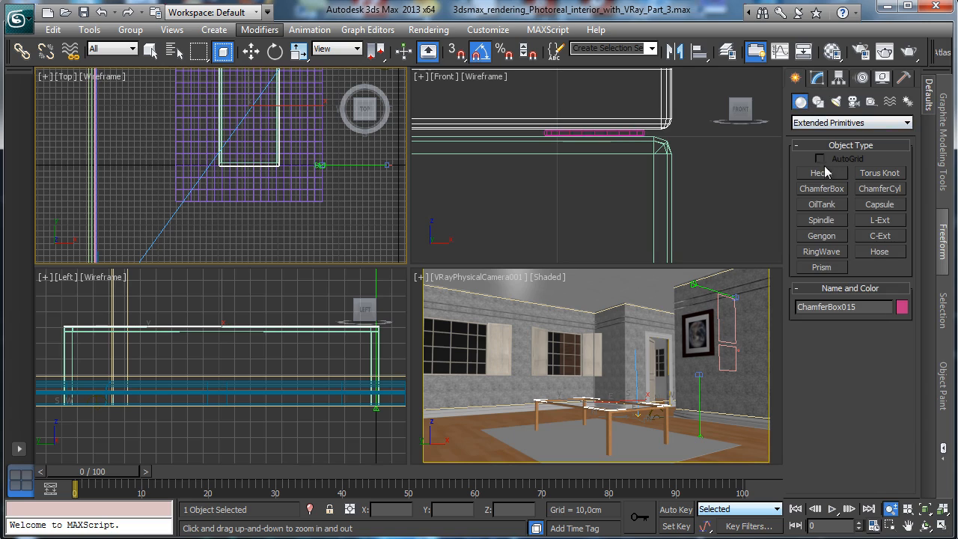
left_click(816, 126)
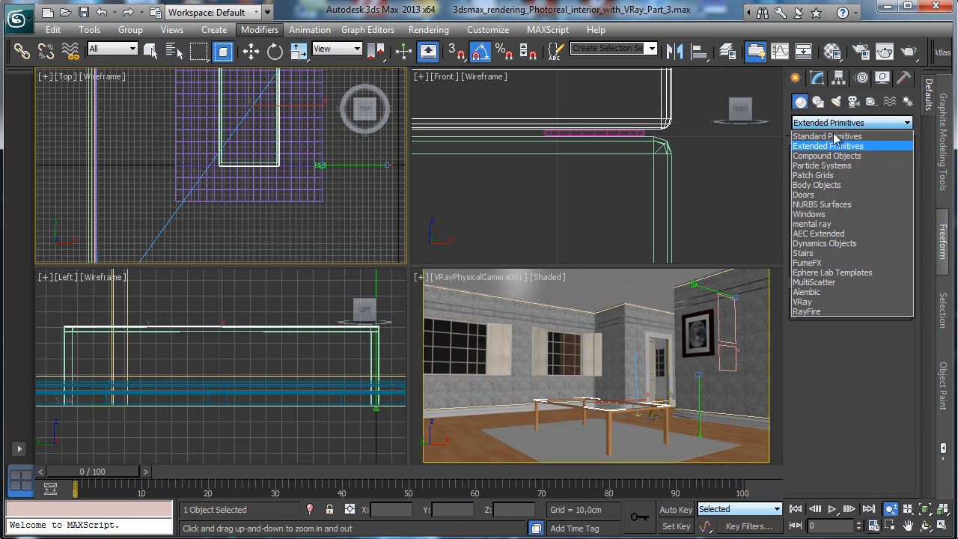
left_click(844, 133)
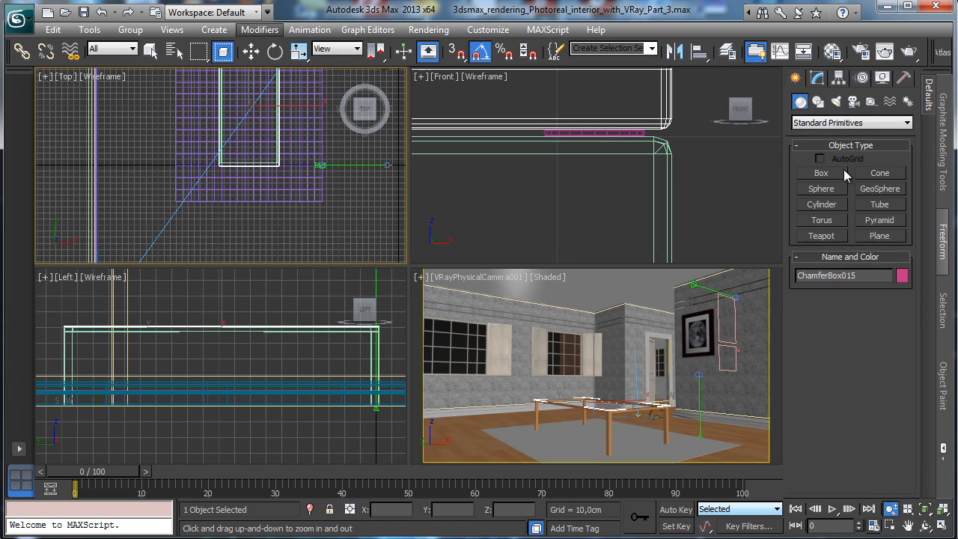
left_click(842, 172)
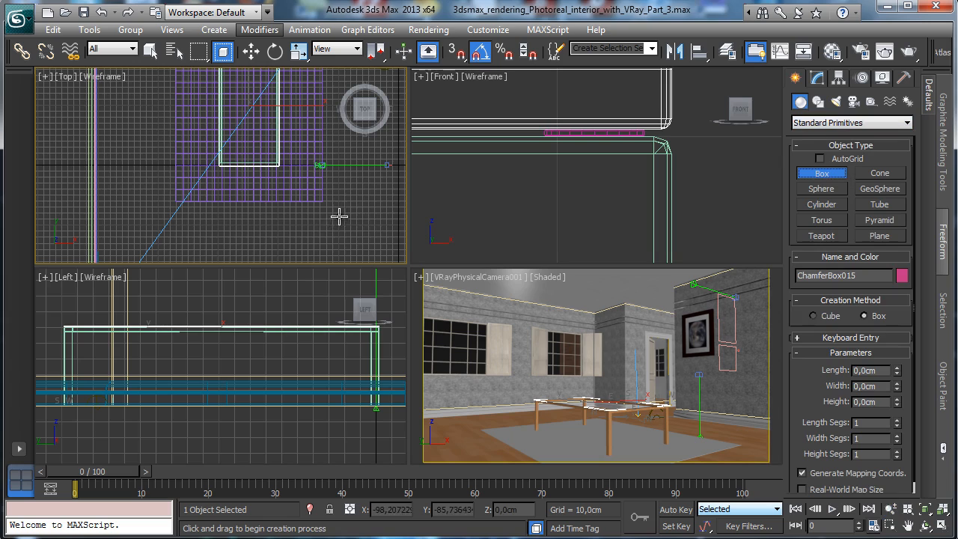
left_click(908, 525)
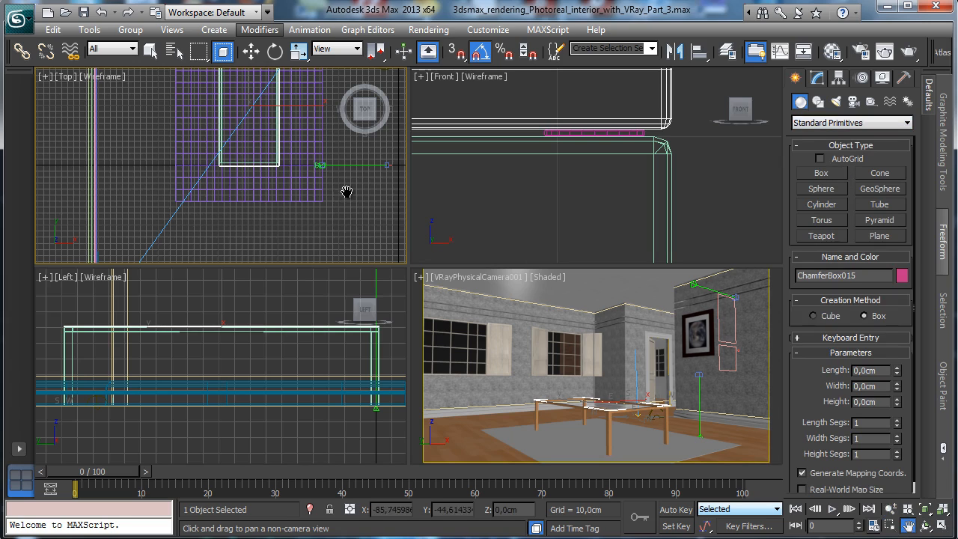
left_click_drag(347, 192, 327, 249)
key("Escape")
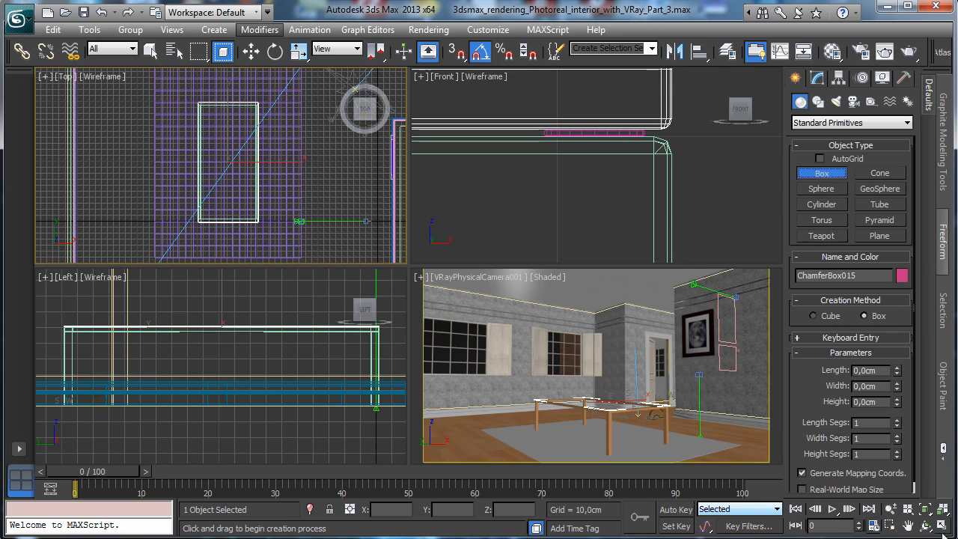
key("alt+w")
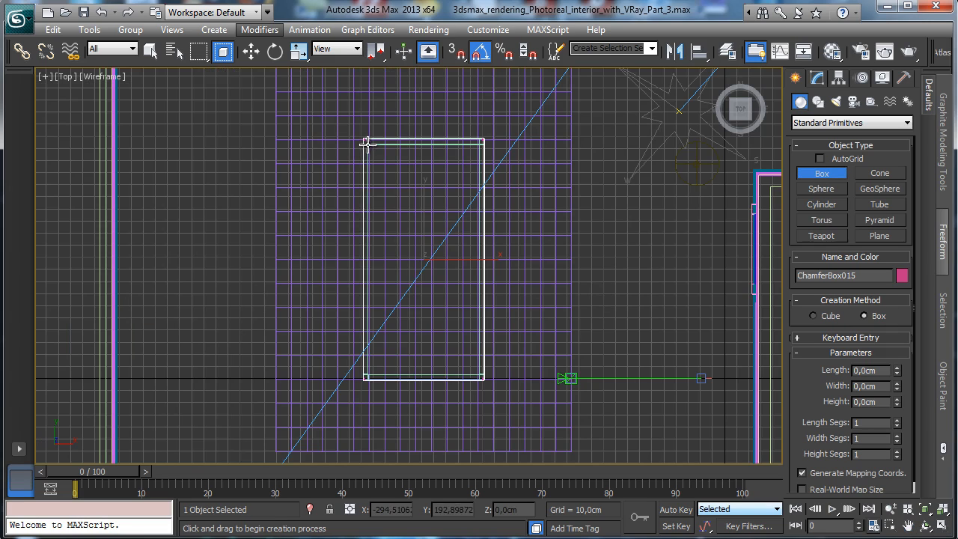
left_click_drag(365, 143, 480, 376)
left_click(528, 353)
left_click(941, 527)
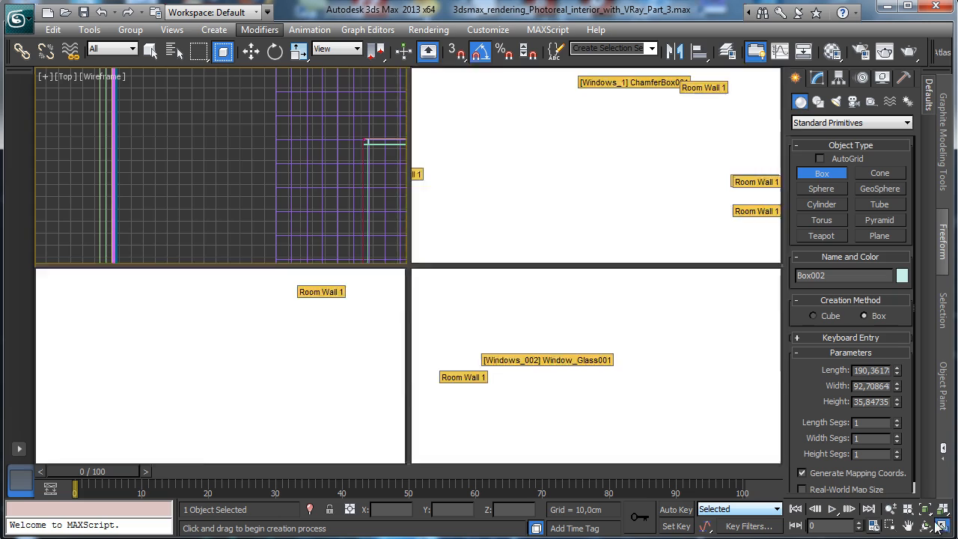
Step: Flatten the new box into a thin slab by reducing its height to about 1,4 cm
left_click(816, 79)
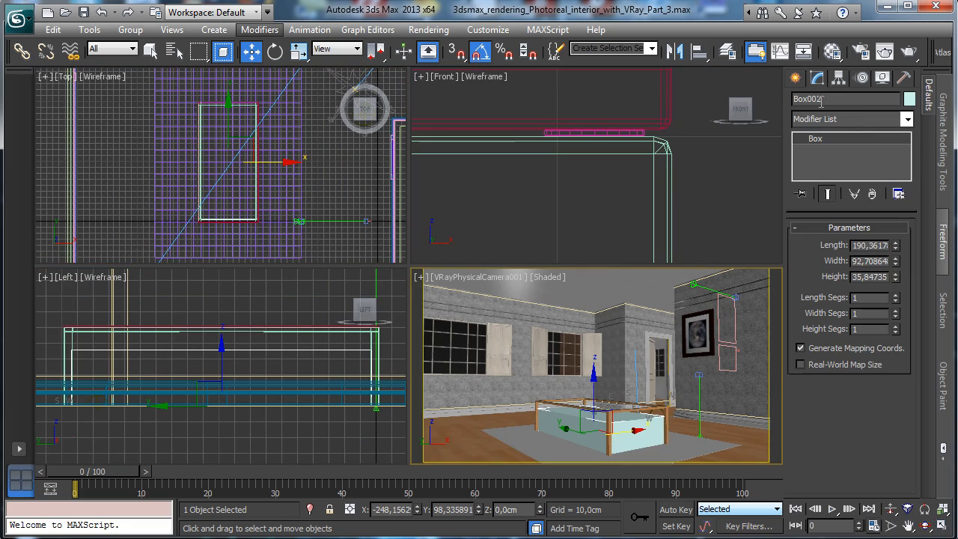
left_click_drag(895, 246, 888, 279)
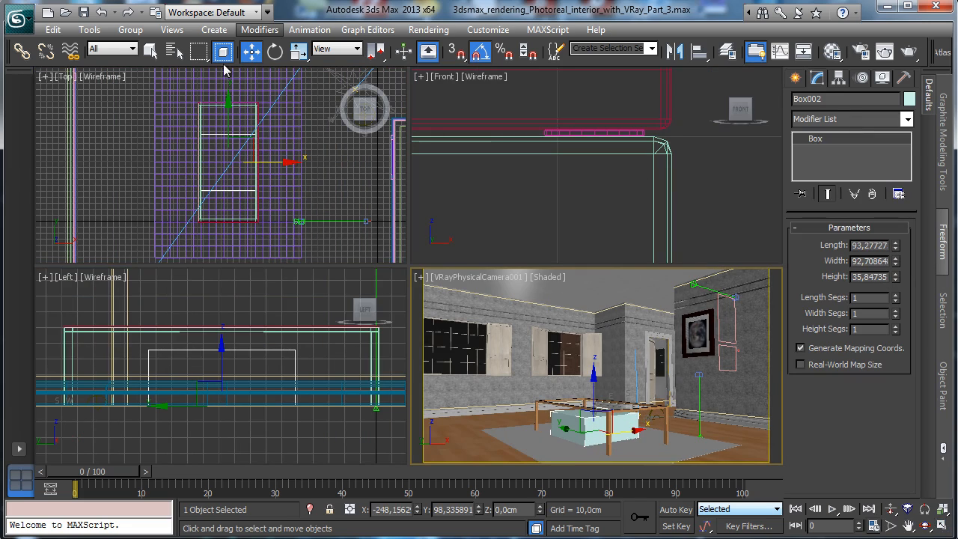
left_click(101, 12)
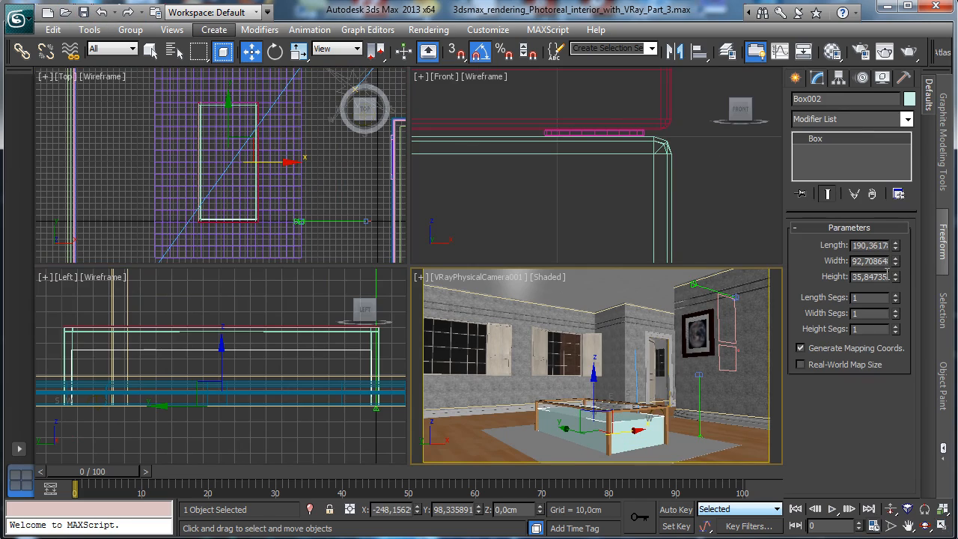
left_click_drag(895, 276, 879, 347)
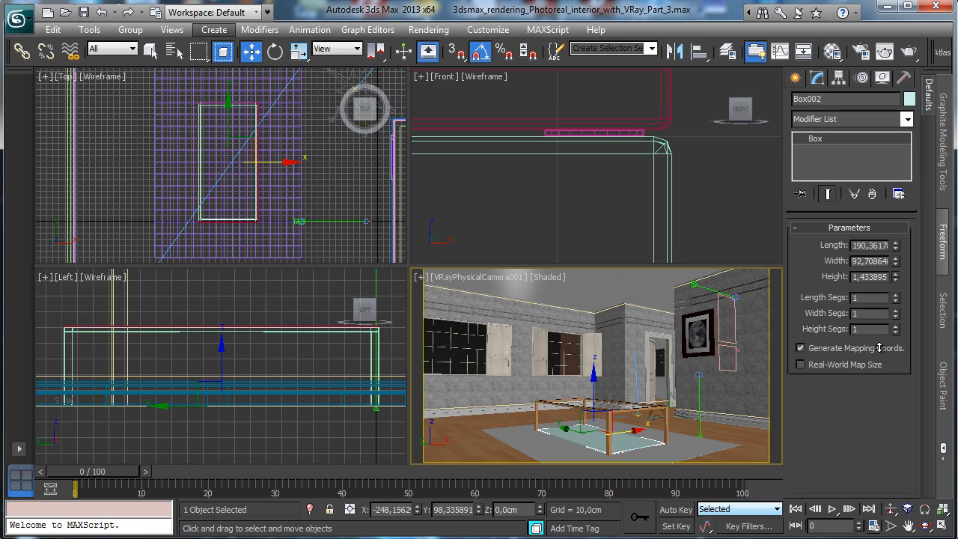
Step: Raise the slab between the table legs to a Z position of about 16,7 cm and set its height to 2 cm
left_click(275, 52)
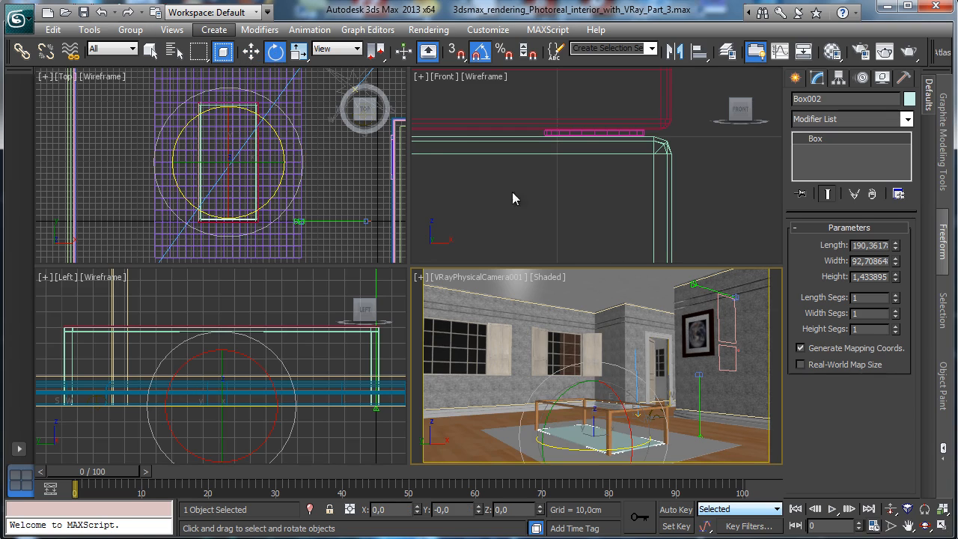
left_click(251, 51)
right_click(662, 377)
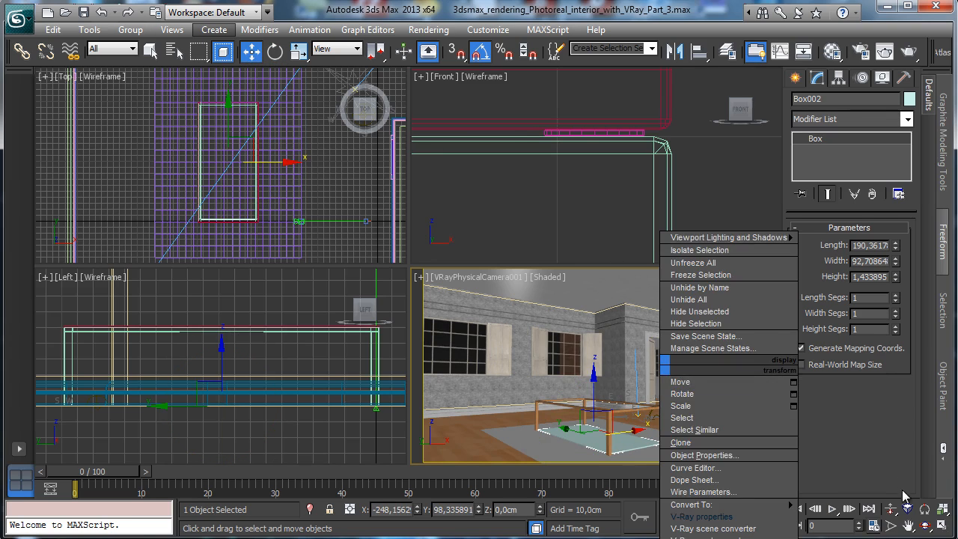
left_click(942, 527)
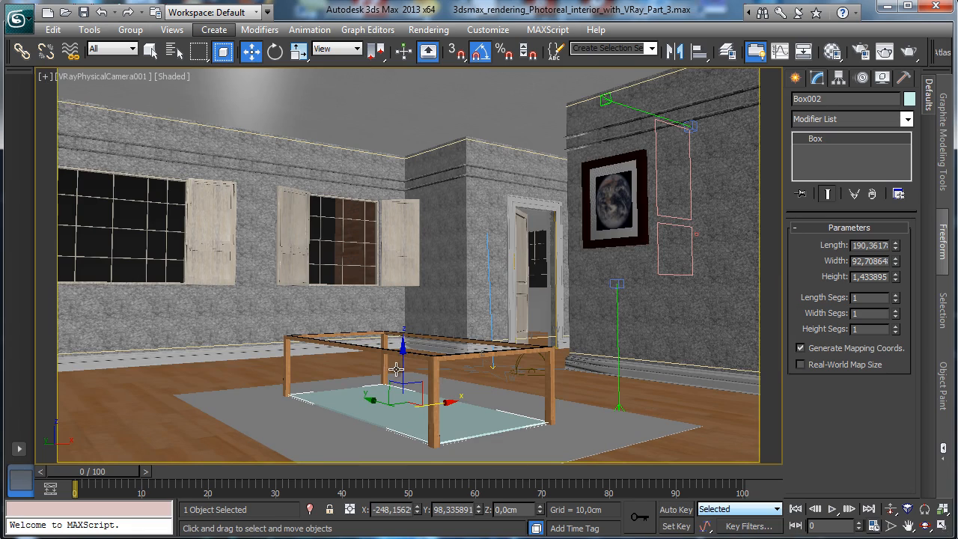
left_click_drag(395, 368, 419, 342)
double_click(871, 276)
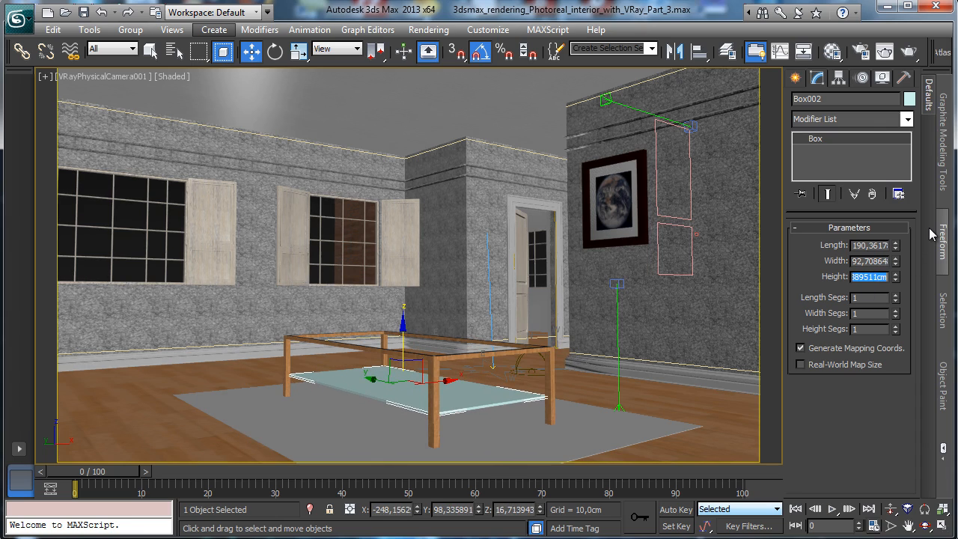
type("2")
key("Return")
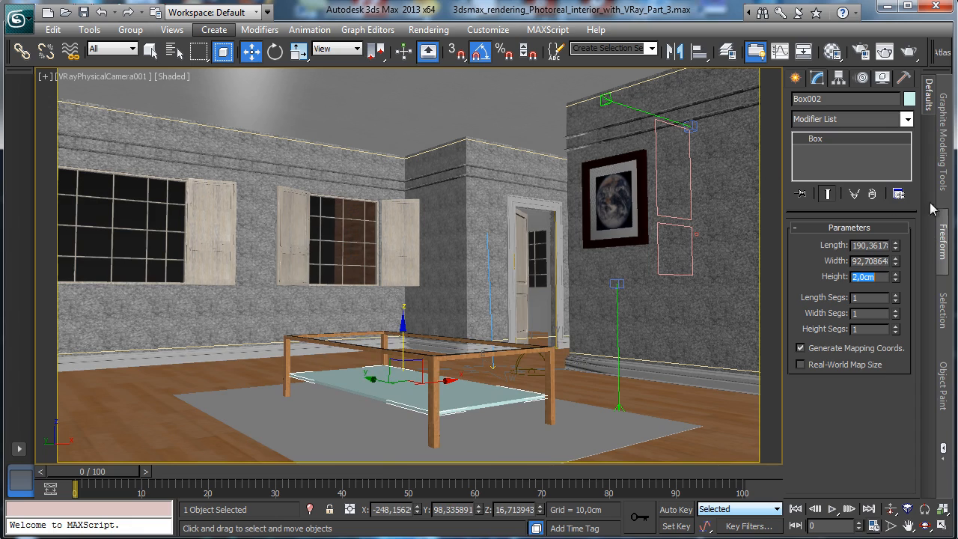
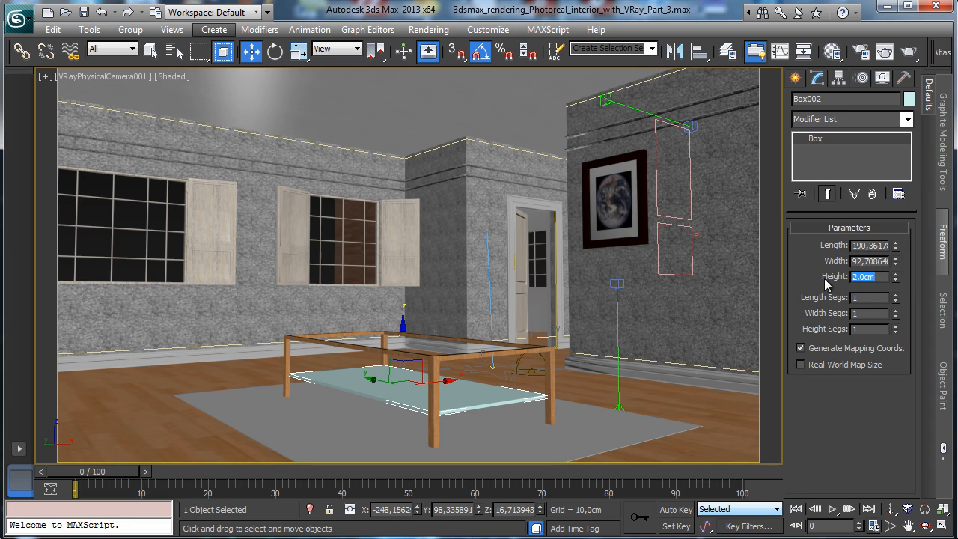
Step: Convert the lower table shelf to an Editable Poly
right_click(453, 378)
mouse_move(568, 515)
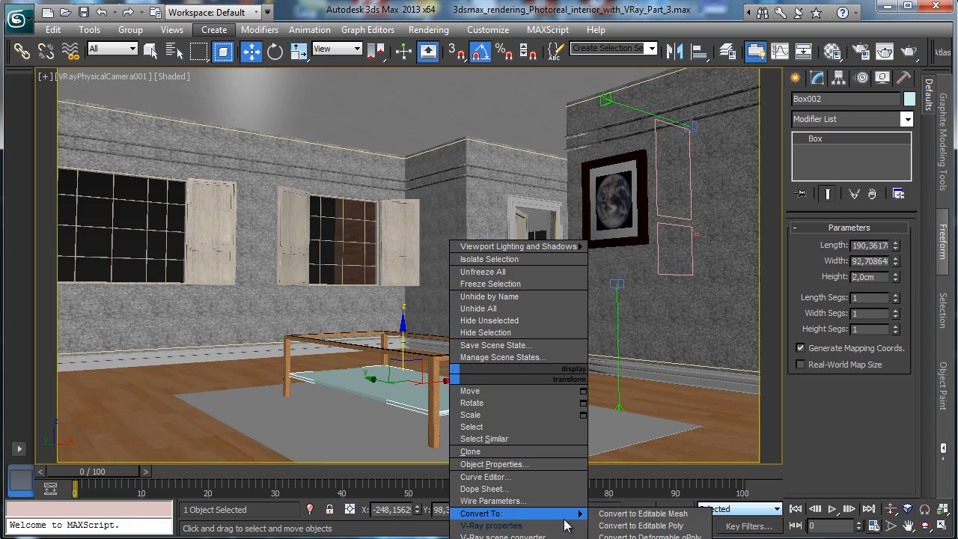
left_click(637, 525)
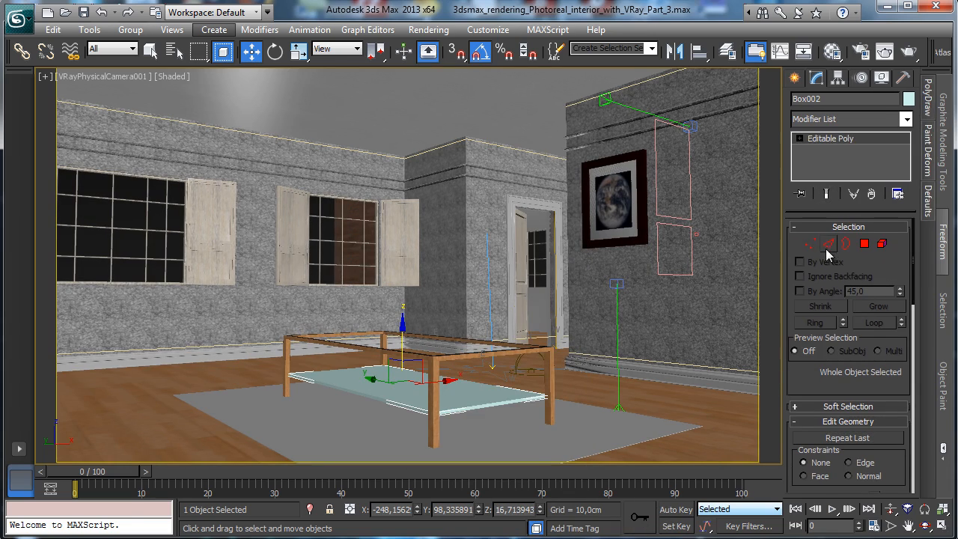
Step: Chamfer all edges of the shelf by 0,25 cm with 2 segments and leave edge editing
left_click(828, 246)
key("ctrl+a")
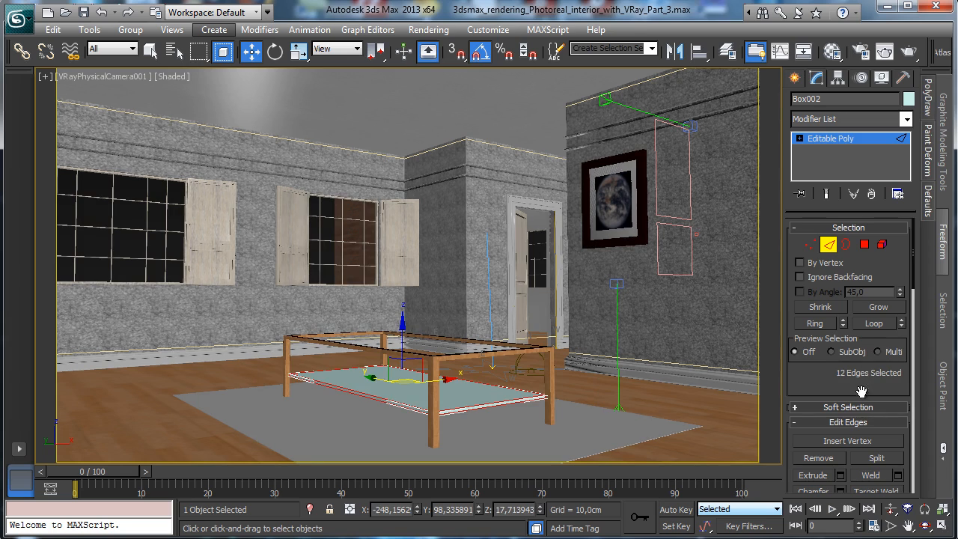
scroll(860, 391, "down", 4)
left_click(840, 349)
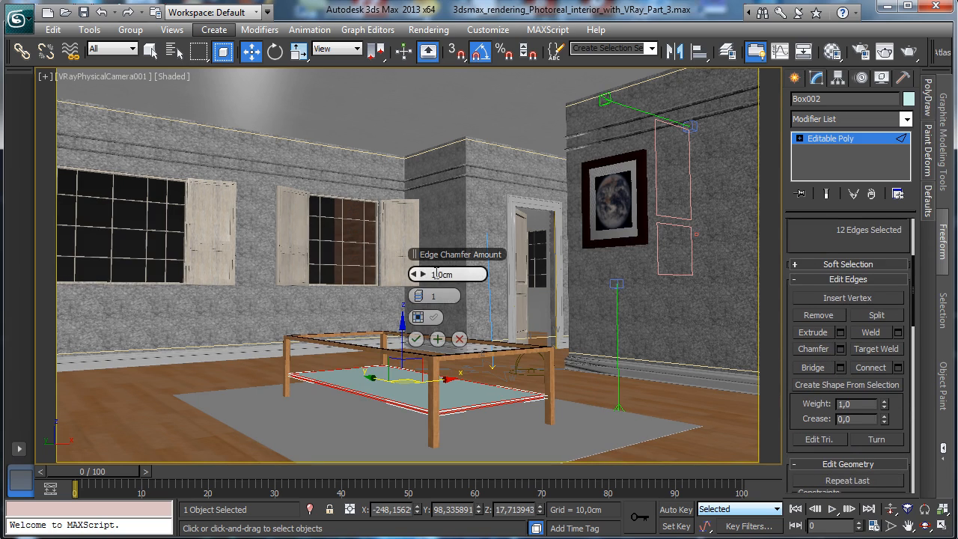
type("0,25")
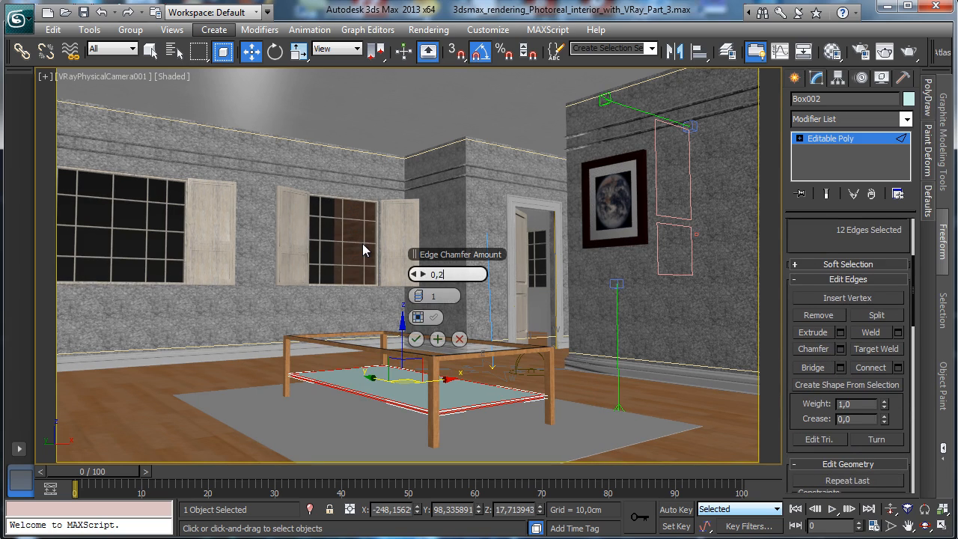
key("Return")
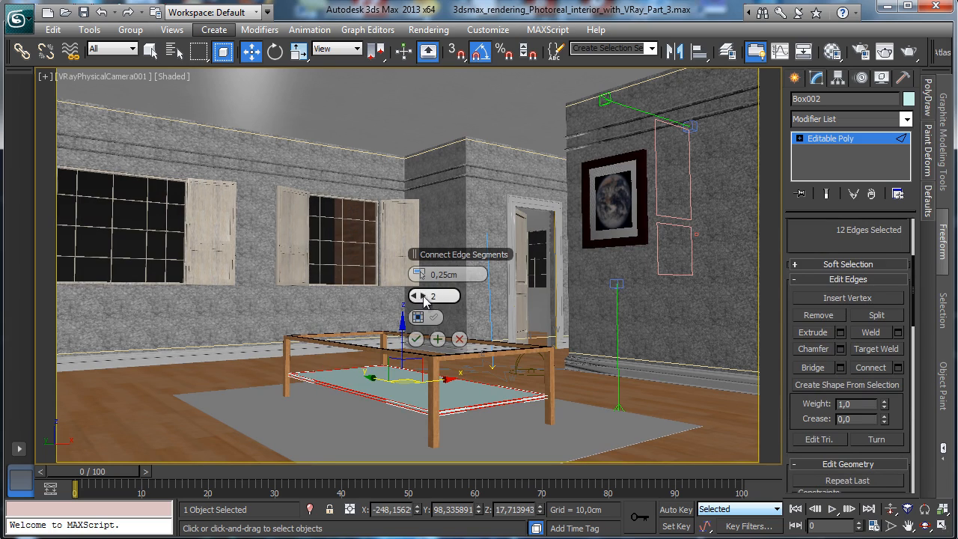
left_click(415, 338)
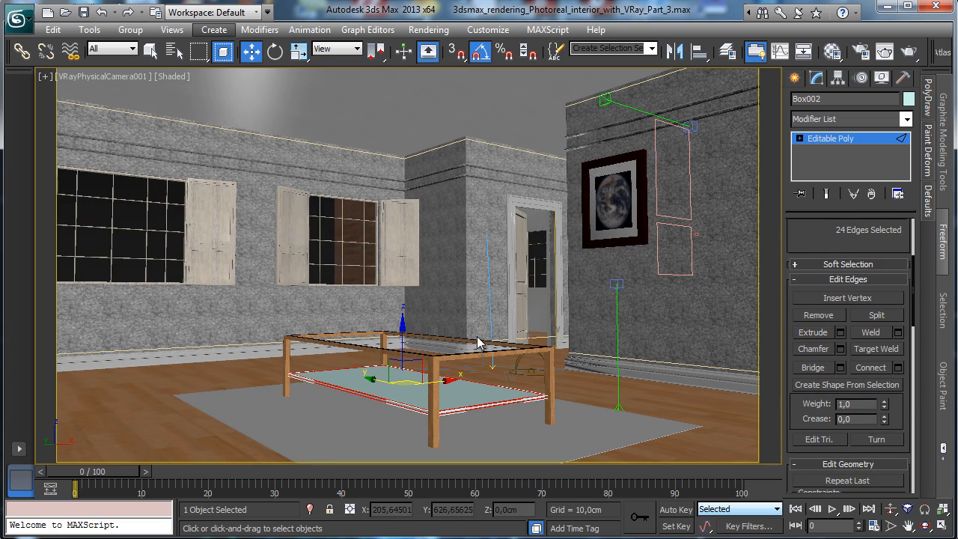
left_click(844, 139)
Step: Assign the Table center Multi/Sub-Object material to the shelf and close the material editor
left_click(832, 51)
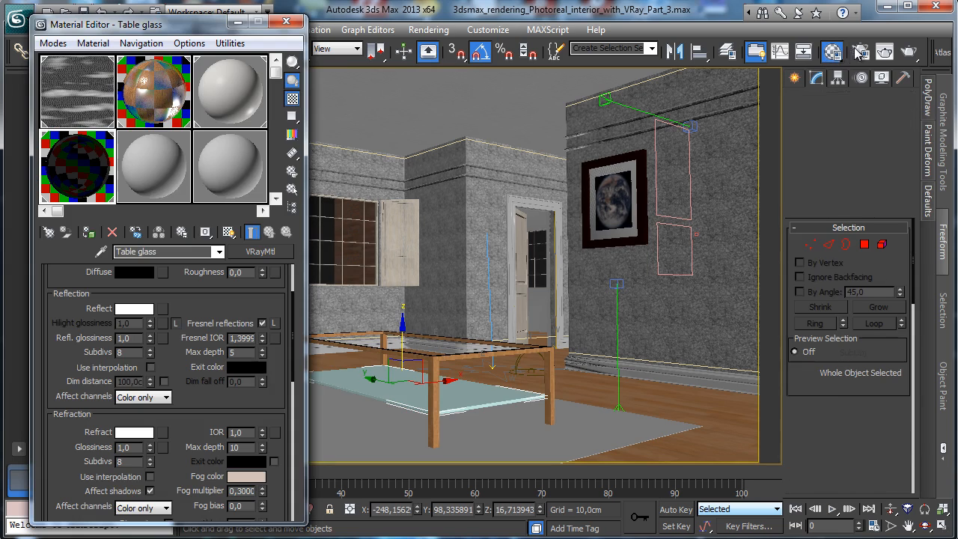
left_click(165, 116)
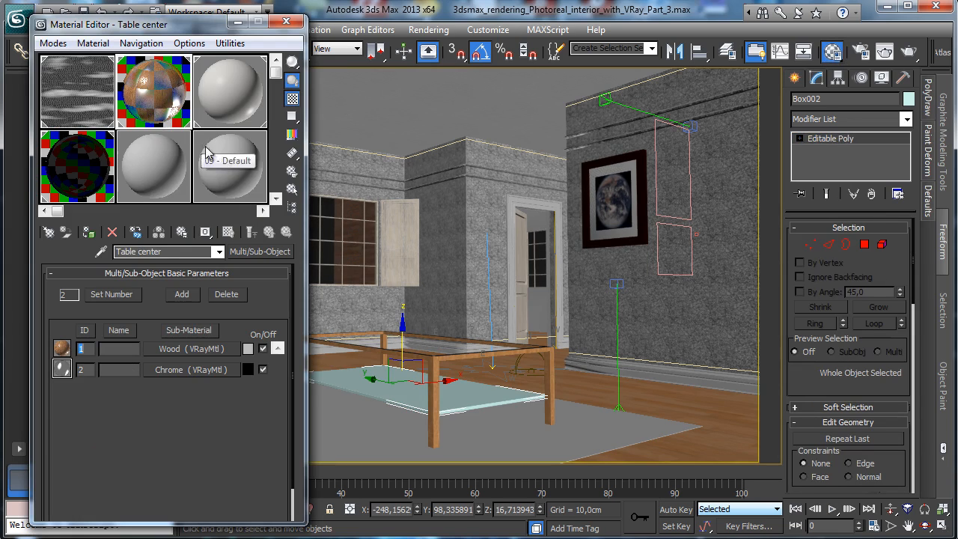
left_click(88, 231)
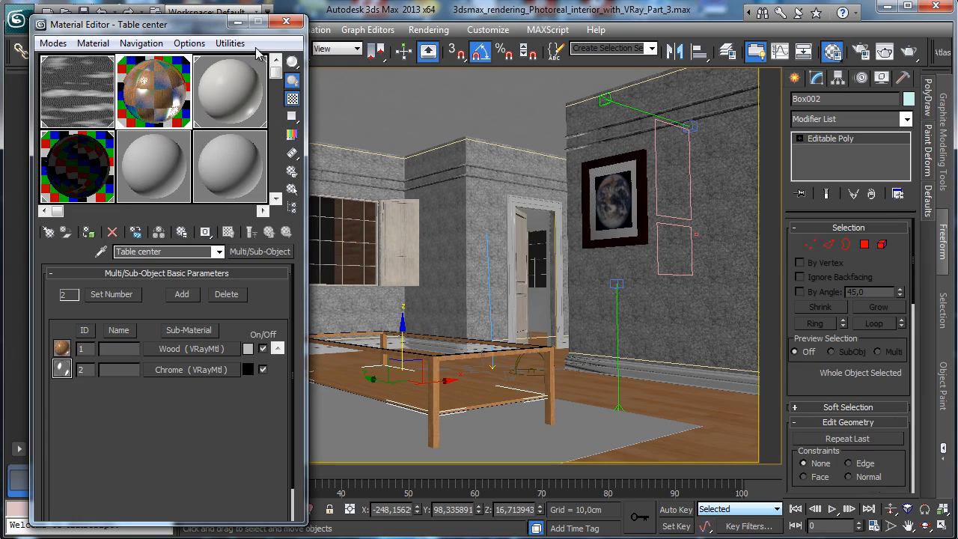
left_click(286, 20)
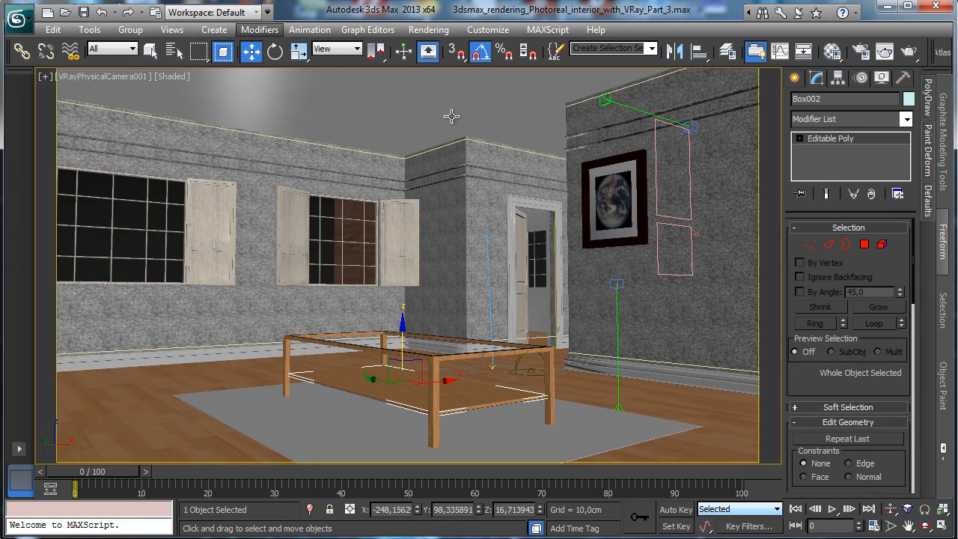
Step: Draw a thin ChamferBox around a table leg at the tabletop's corner in the Top view, about 5,5 cm long and 4,7 cm wide
left_click(944, 525)
left_click(925, 509)
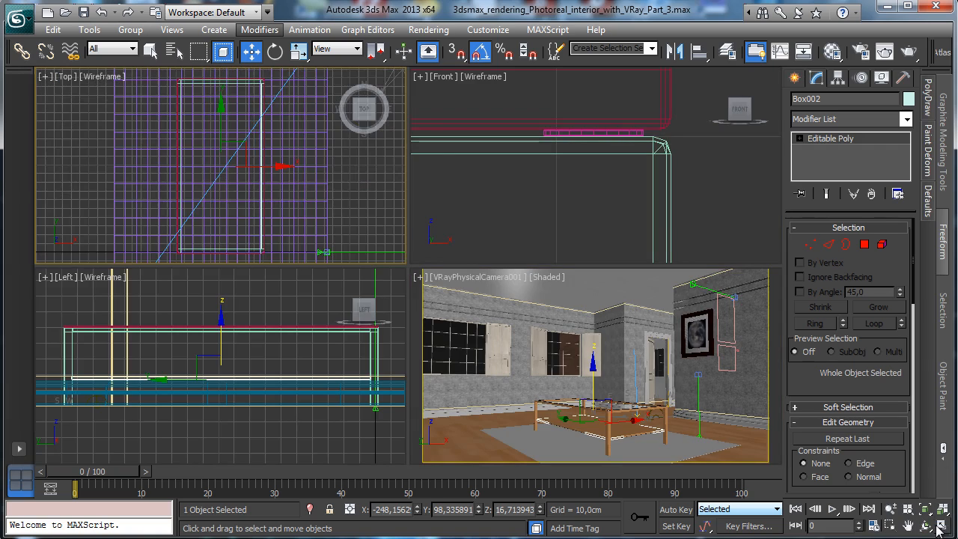
left_click(943, 526)
left_click(888, 528)
left_click_drag(441, 103, 521, 112)
left_click_drag(302, 111, 476, 283)
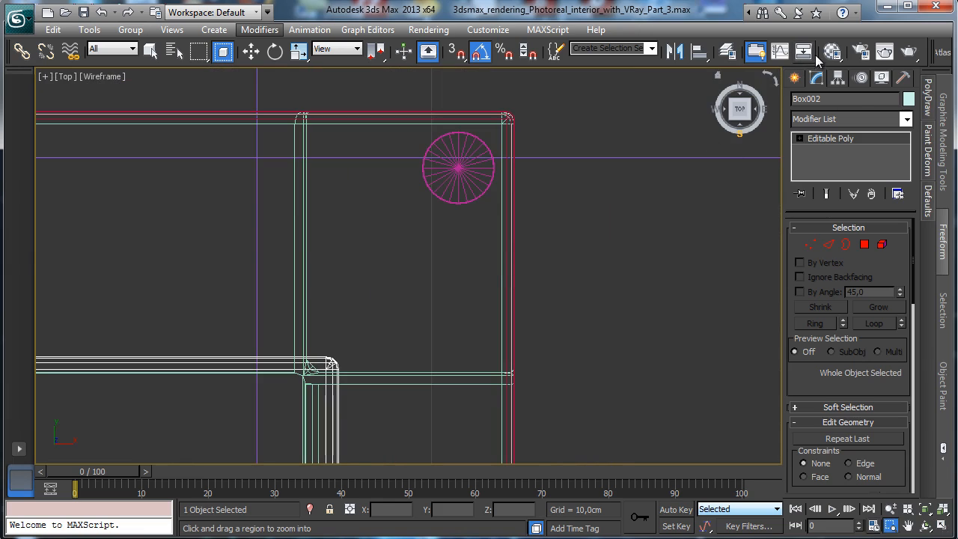
left_click(795, 77)
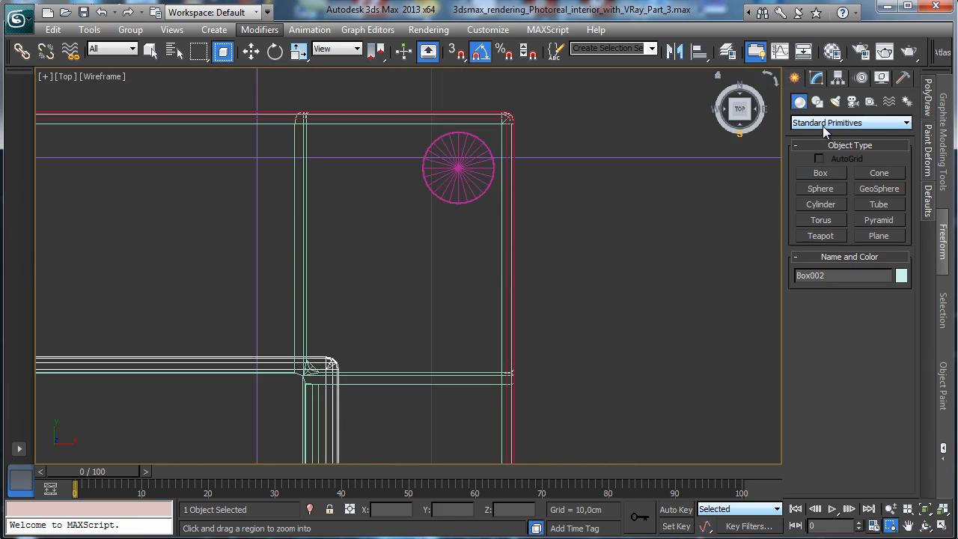
left_click(821, 173)
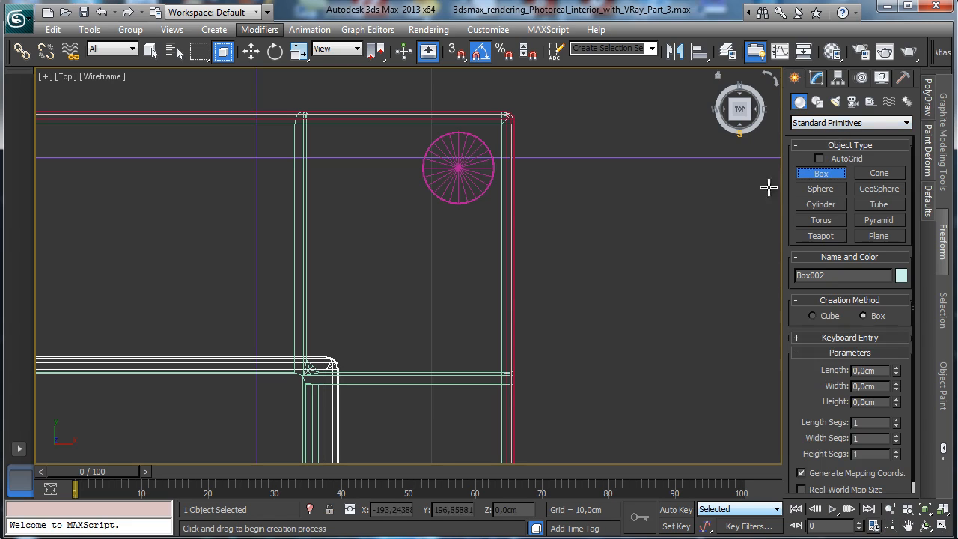
left_click(806, 124)
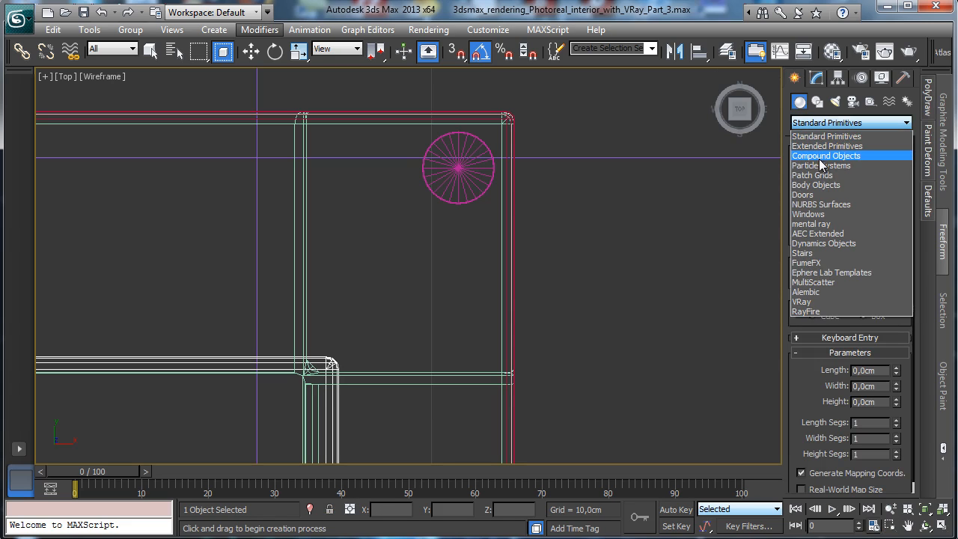
left_click(822, 155)
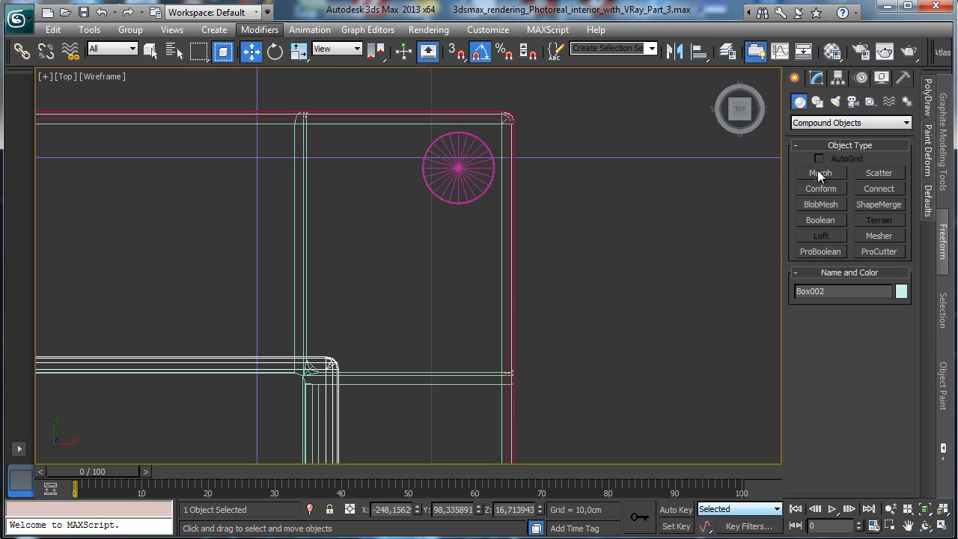
left_click(813, 124)
left_click(811, 145)
left_click(820, 189)
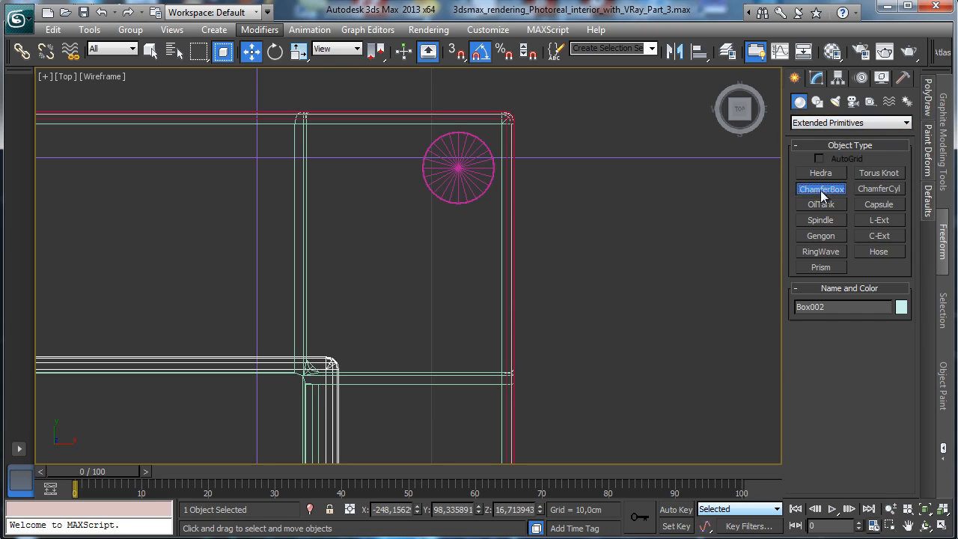
left_click_drag(283, 106, 524, 388)
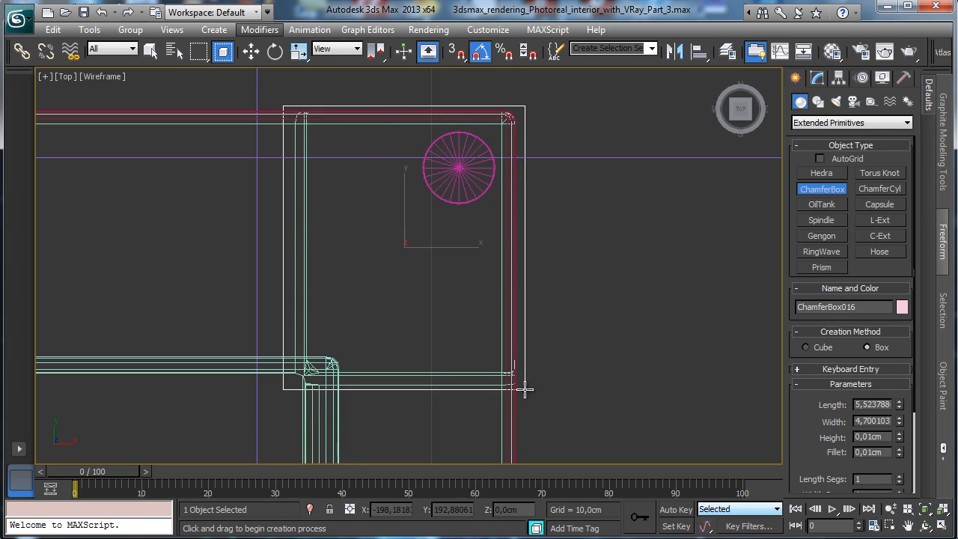
left_click(524, 376)
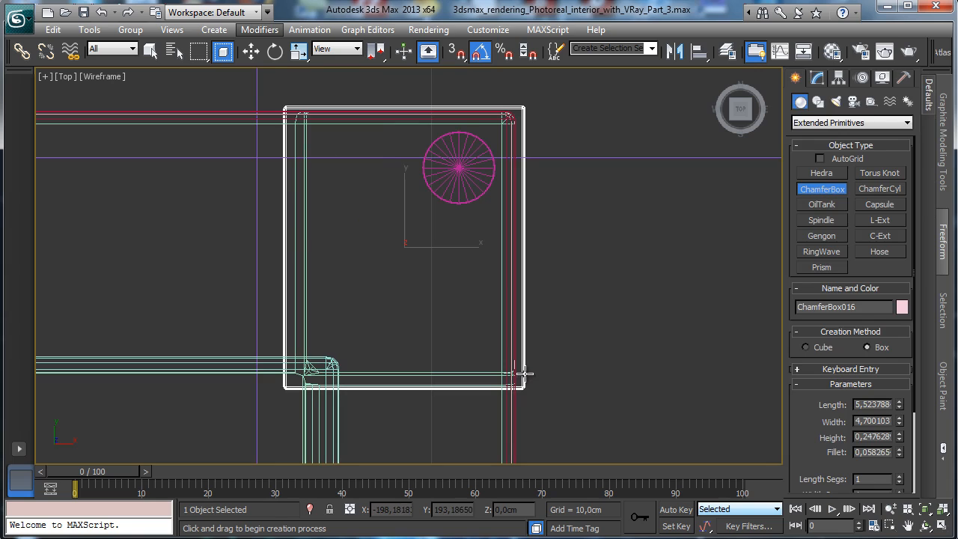
left_click(817, 78)
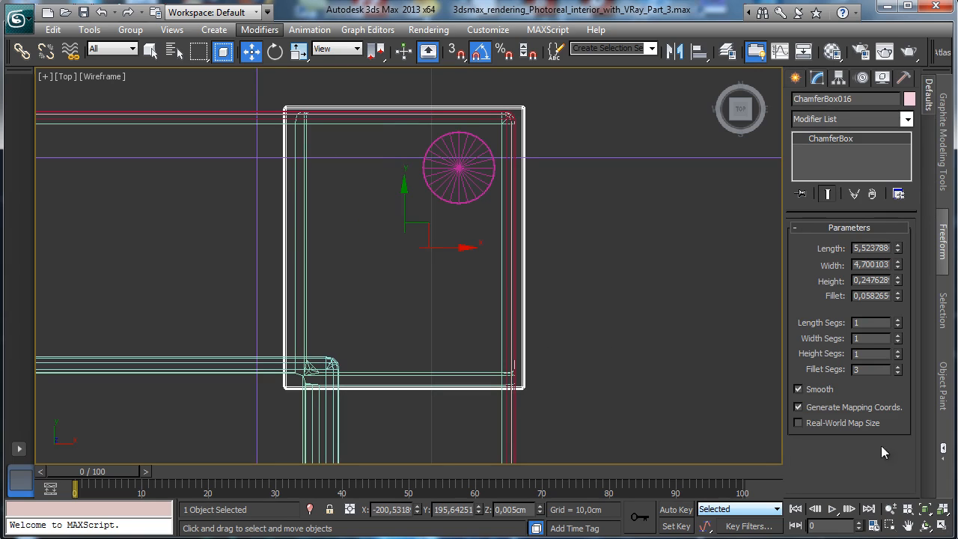
Step: Raise the chamfer box to shelf level at a Z position of about 16,6 cm and set its height to about 2,25 cm
left_click(940, 525)
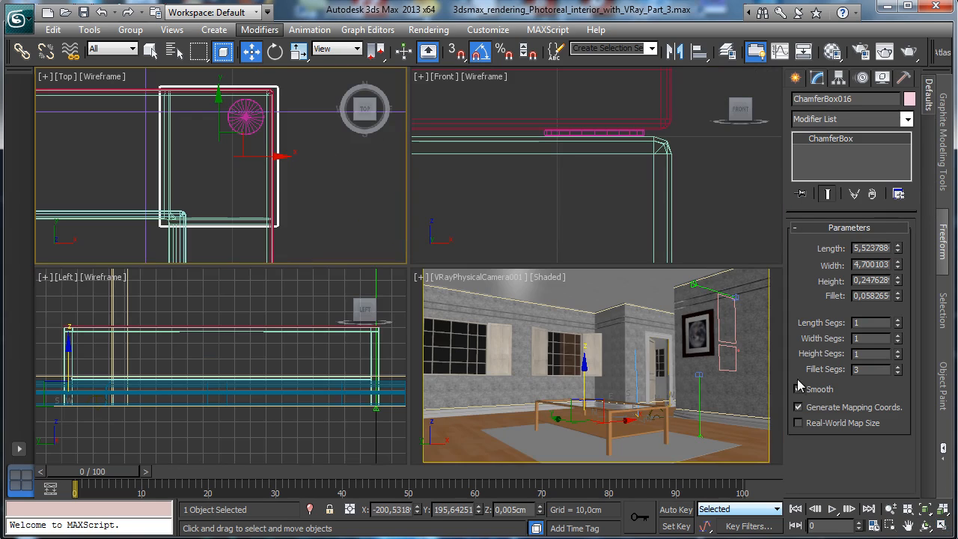
left_click(586, 131)
left_click(68, 364)
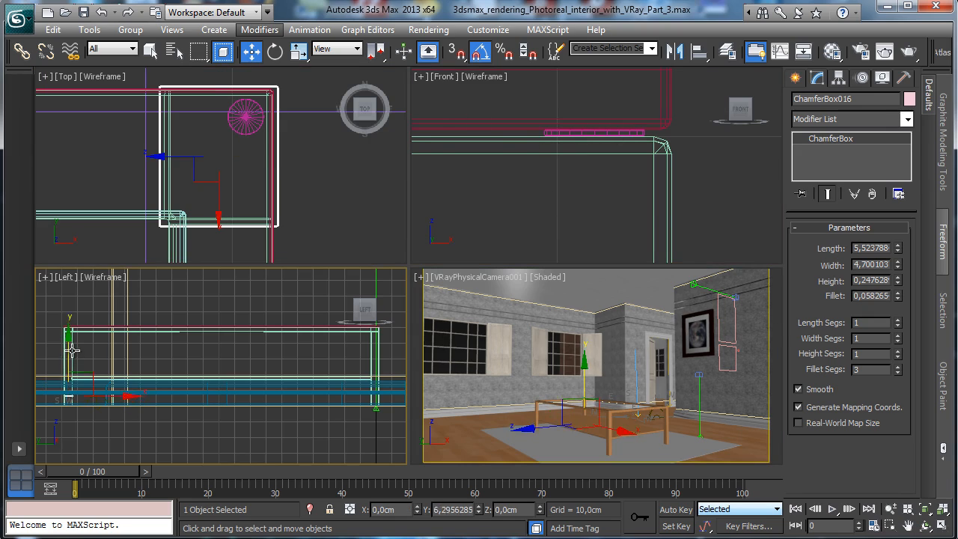
left_click(641, 197)
left_click(926, 510)
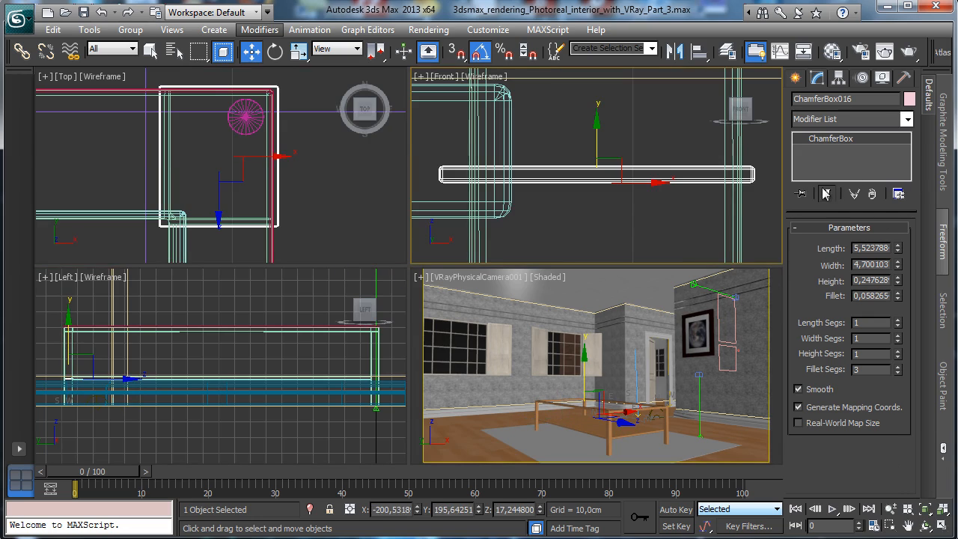
left_click_drag(585, 147, 586, 191)
left_click_drag(897, 281, 914, 128)
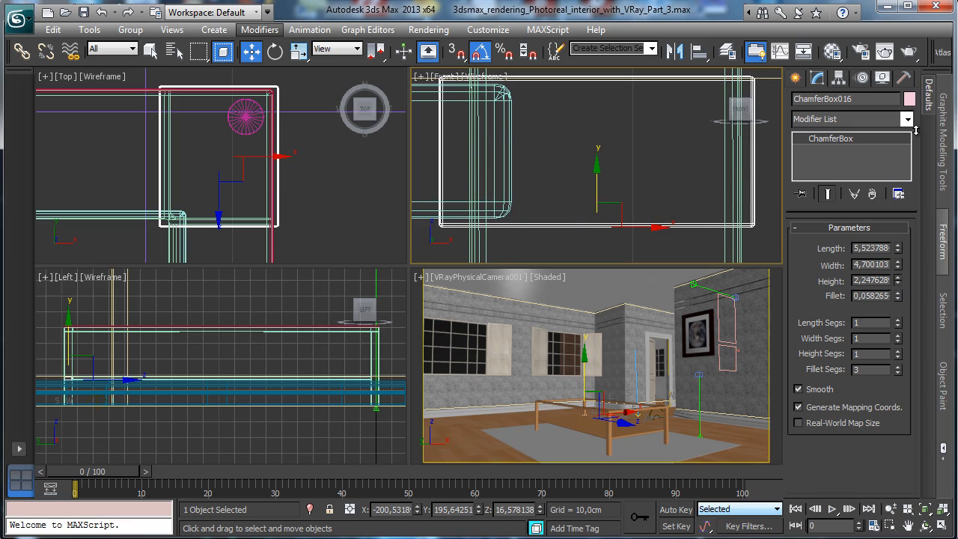
right_click(609, 324)
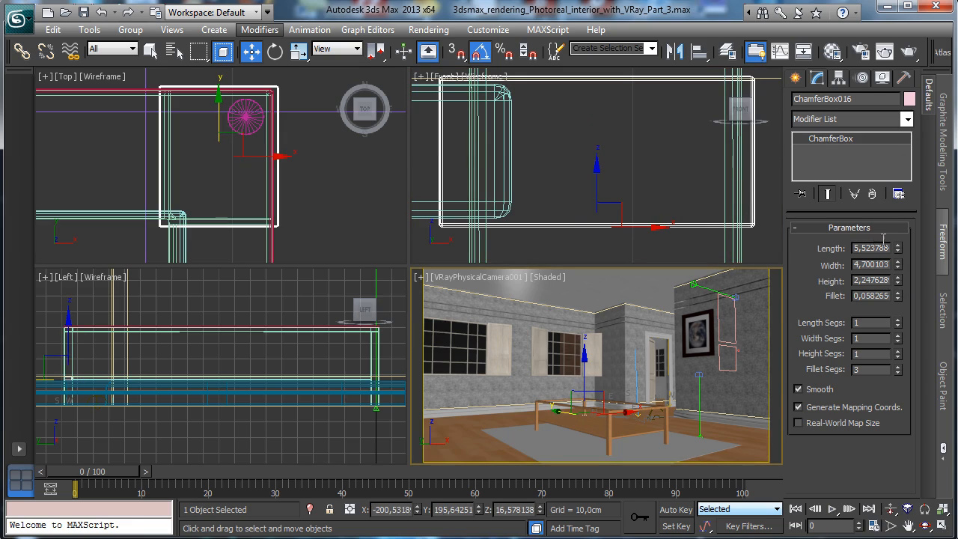
Step: Add a Material modifier with Material ID 2 to the chamfer box and apply the Table center material
left_click(907, 120)
left_click_drag(907, 146, 911, 407)
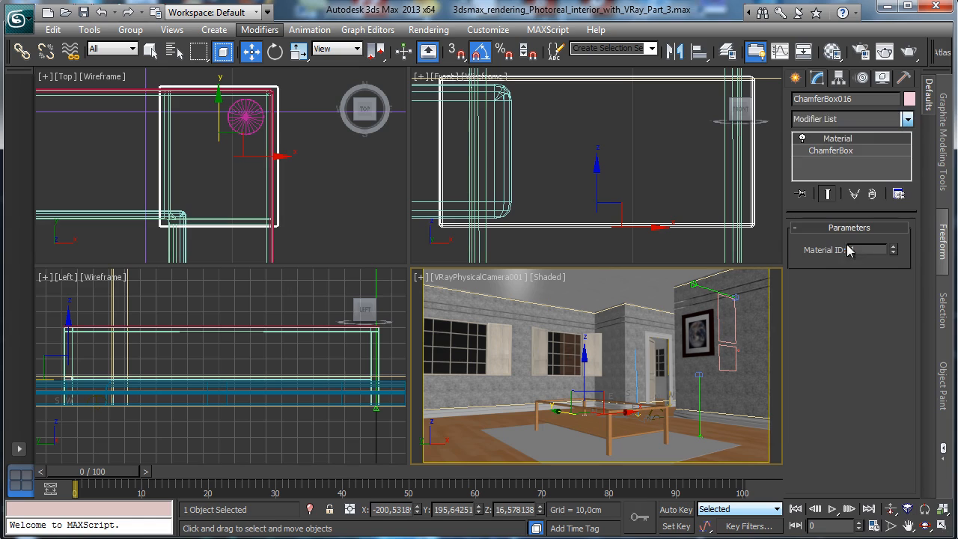
left_click(823, 243)
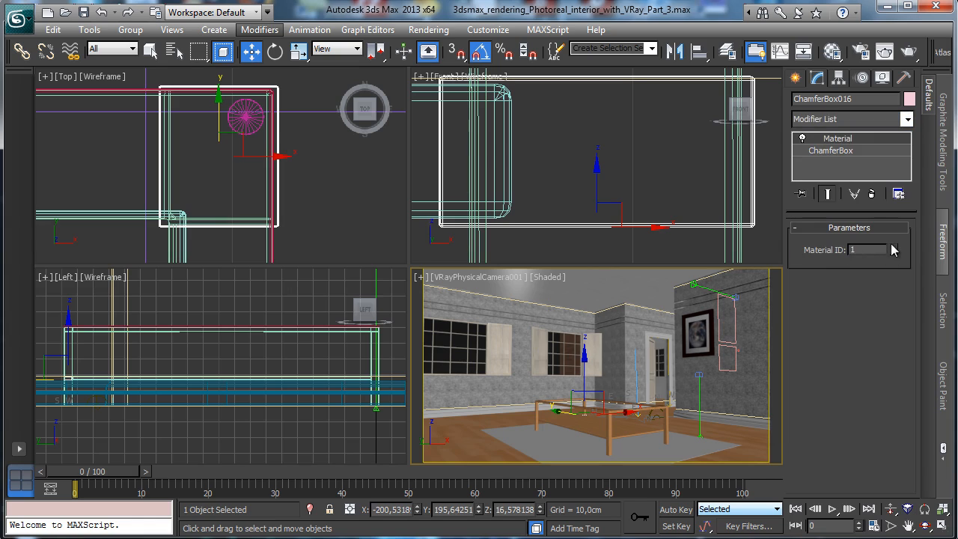
left_click(832, 51)
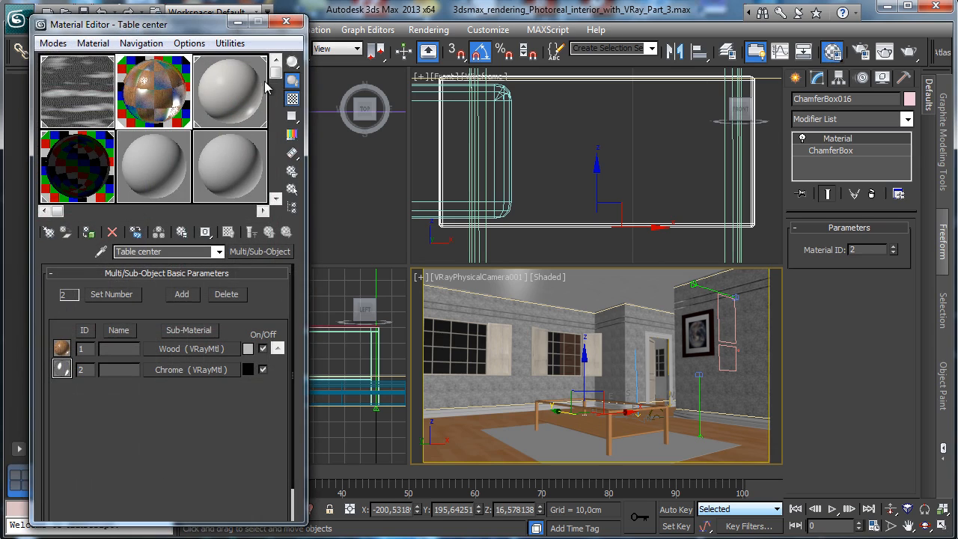
left_click(287, 22)
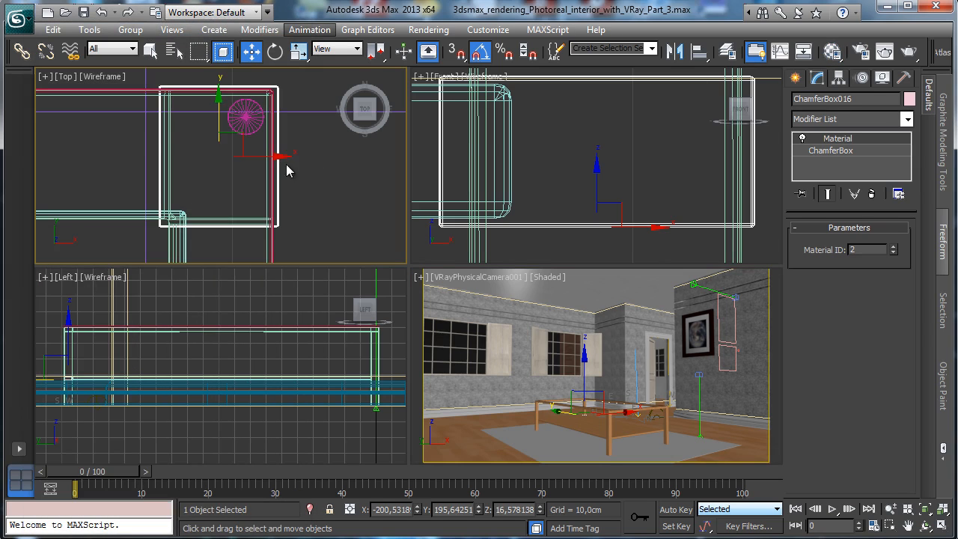
Step: Clone the chamfer box along X as an instance and fit it around the neighbouring leg at an X position of about -296,2 cm
left_click_drag(258, 157, 107, 156, "shift")
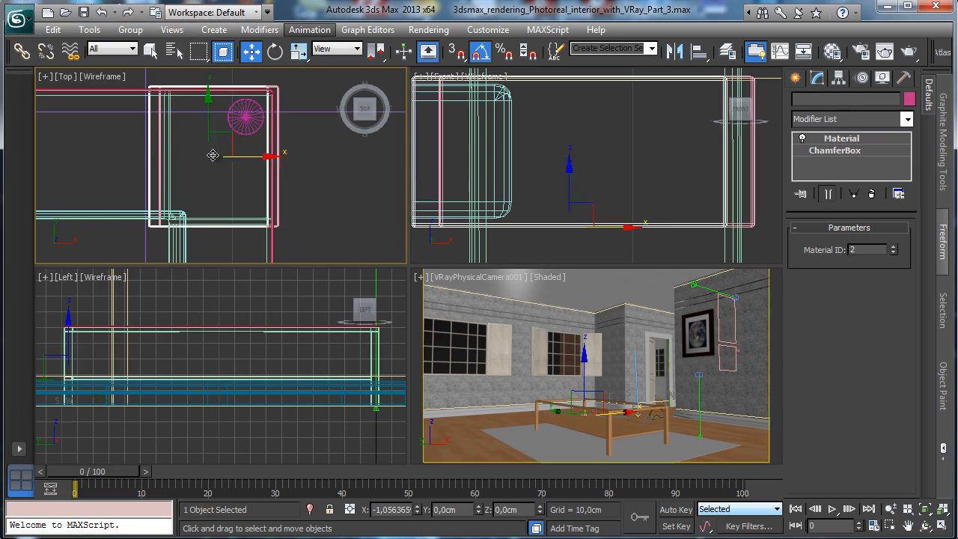
left_click(479, 341)
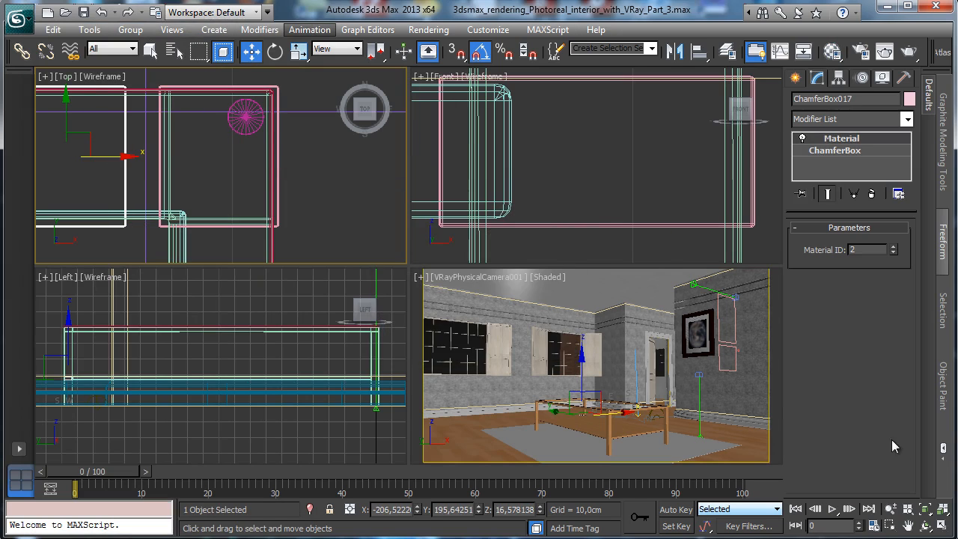
key("z")
left_click(890, 508)
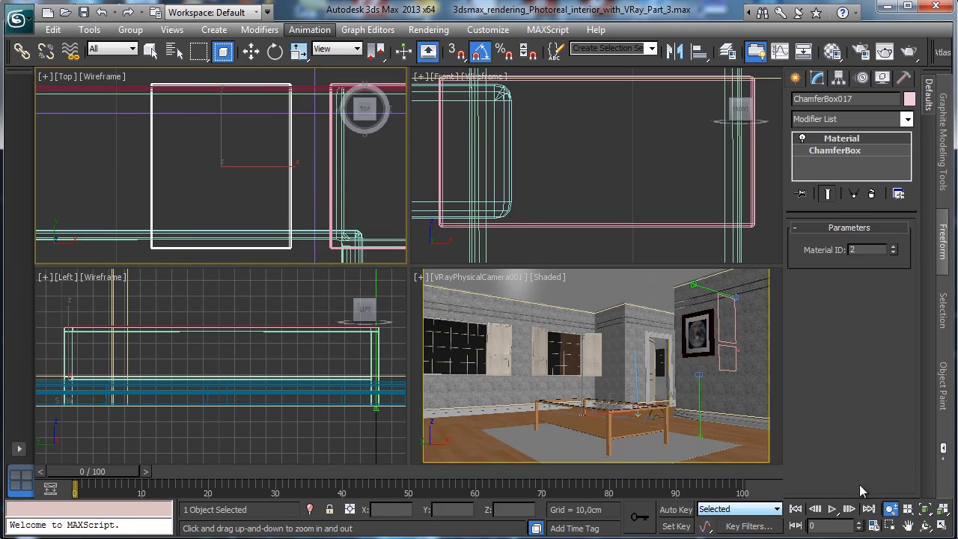
left_click_drag(278, 191, 271, 102)
key("w")
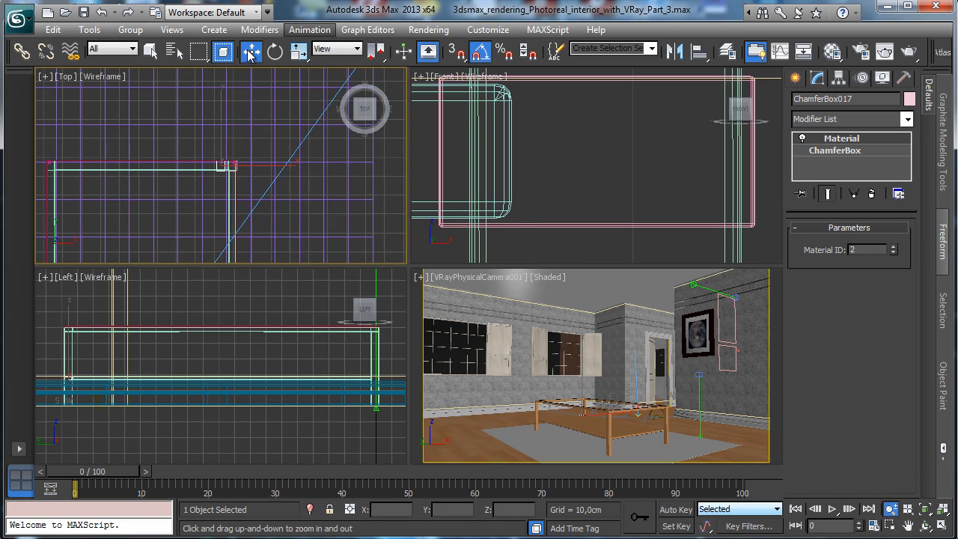
left_click_drag(258, 173, 97, 171)
left_click(943, 509)
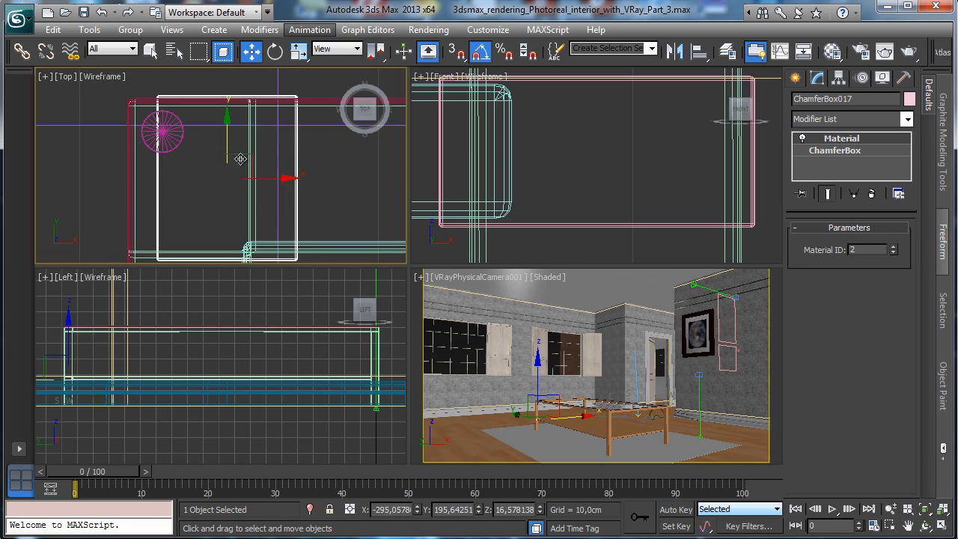
left_click_drag(279, 180, 248, 179)
Step: Select ChamferBox016 and ChamferBox017 together and clone them as instances along the table's length to the other two legs
left_click(174, 51)
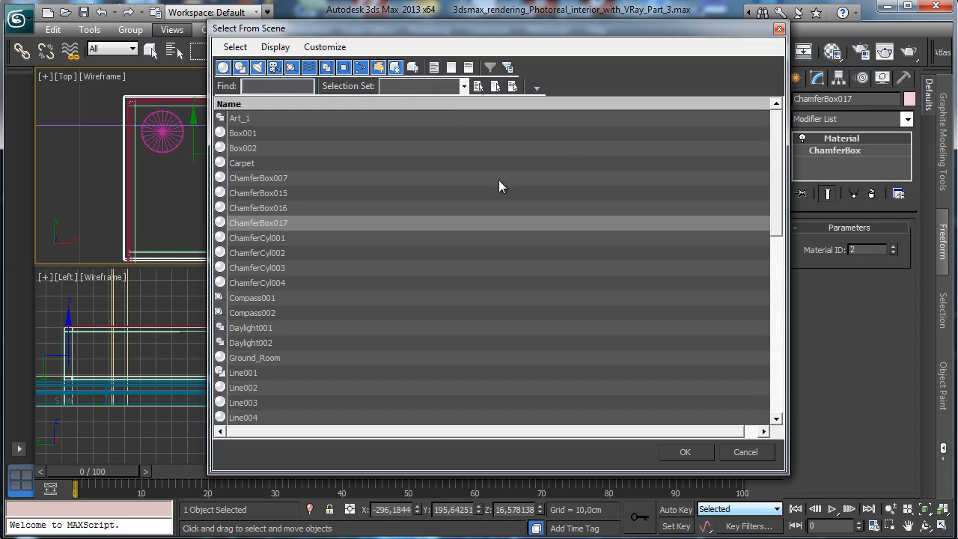
left_click(284, 208, "ctrl")
left_click(707, 451)
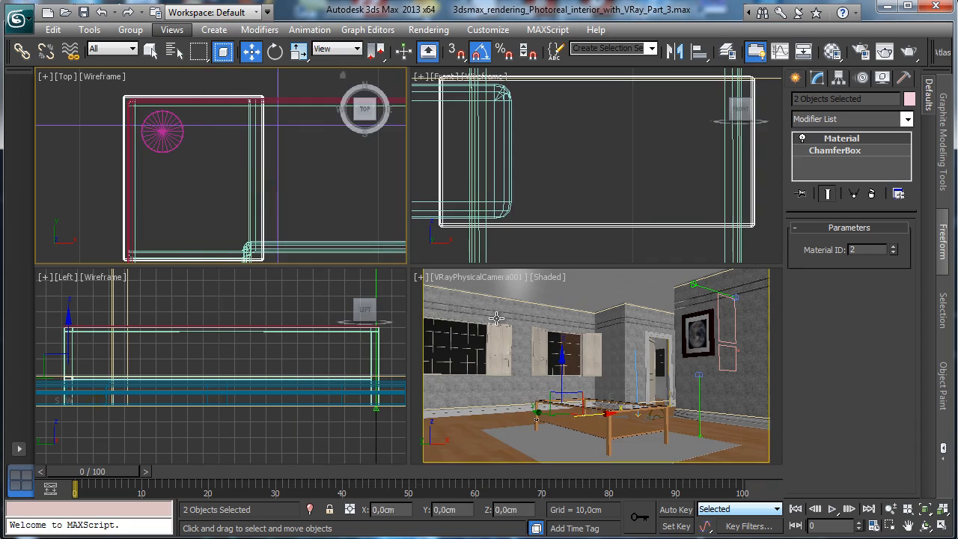
right_click(292, 330)
mouse_move(115, 380)
left_mouse_down("shift")
mouse_move(430, 386)
mouse_move(422, 382)
left_mouse_up("shift")
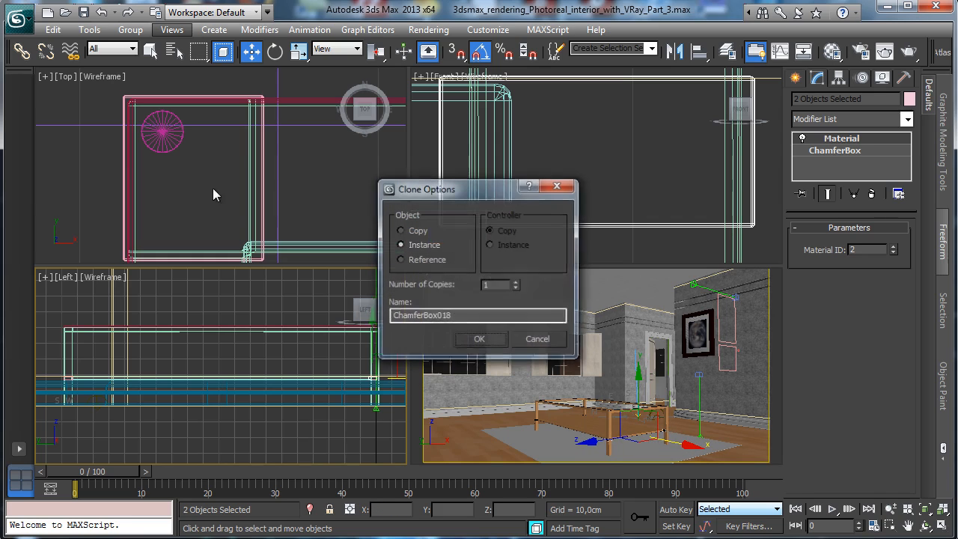
key("Return")
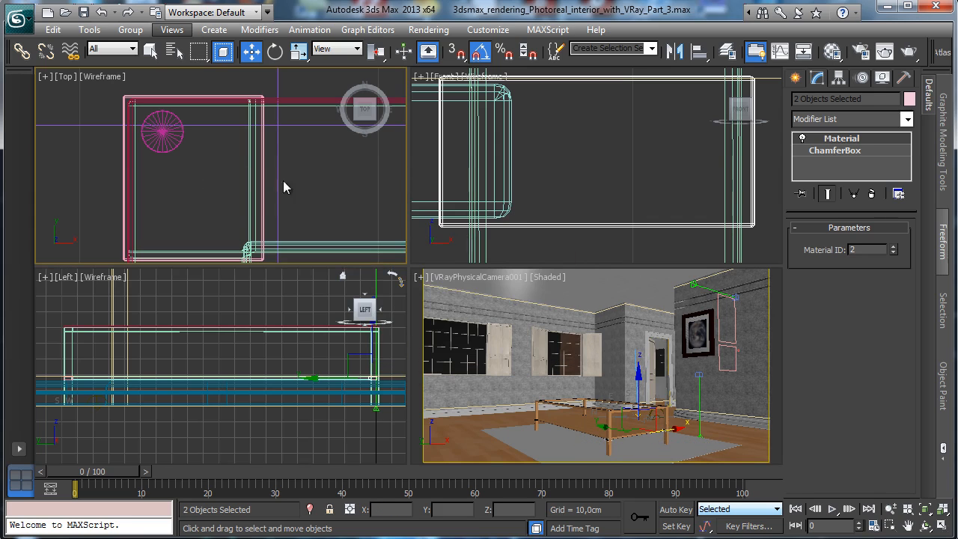
Step: Offset the two copied chamfer boxes by about -1,32 cm in Y so they enclose the legs at that end
left_click(924, 509)
left_click(889, 526)
left_click_drag(55, 152, 103, 186)
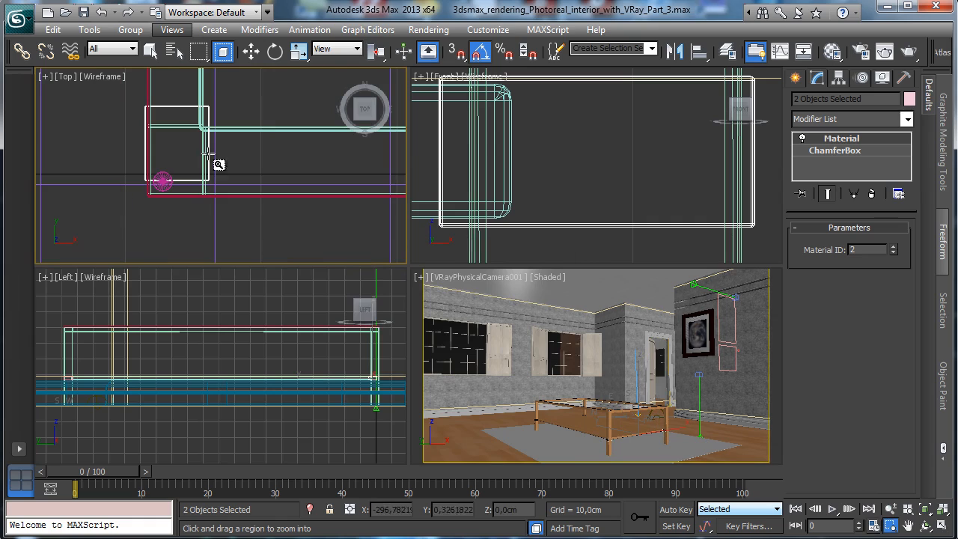
left_click(250, 50)
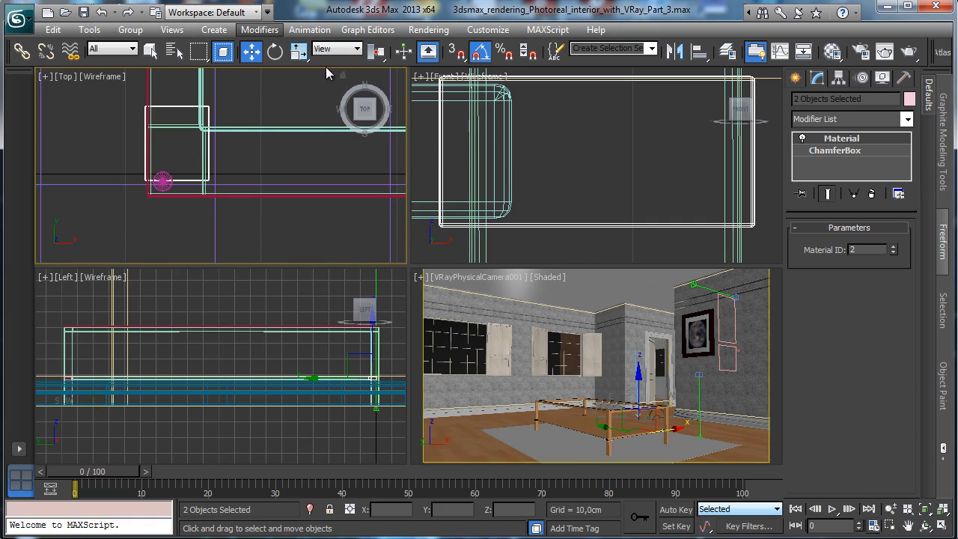
right_click(251, 50)
left_click_drag(810, 244, 809, 256)
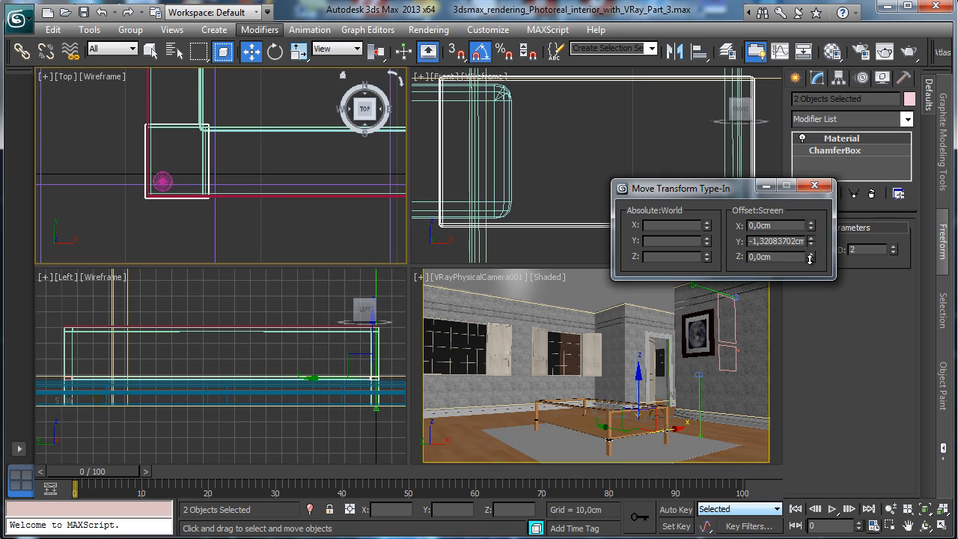
left_click(814, 184)
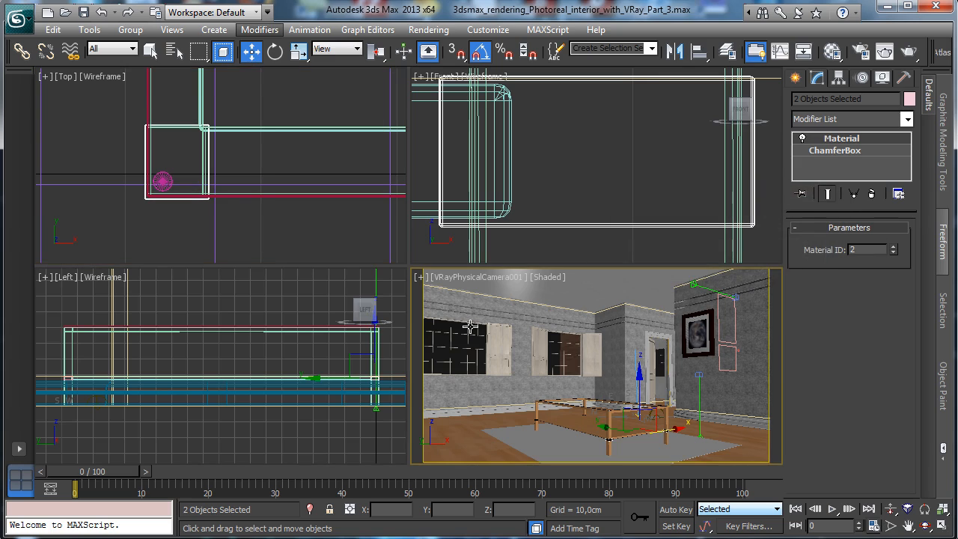
Step: Save the scene and render the table region of the VRayPhysicalCamera001 view
key("ctrl+s")
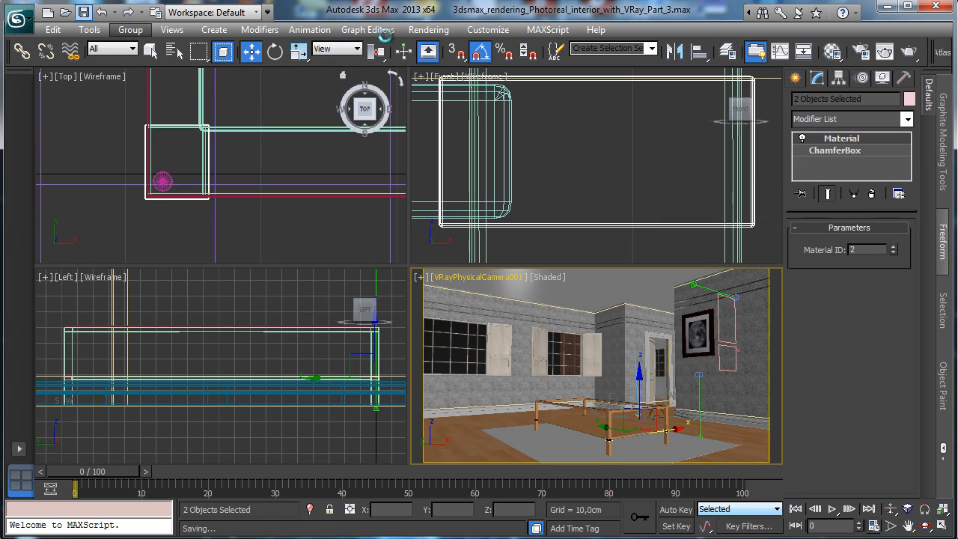
left_click(890, 52)
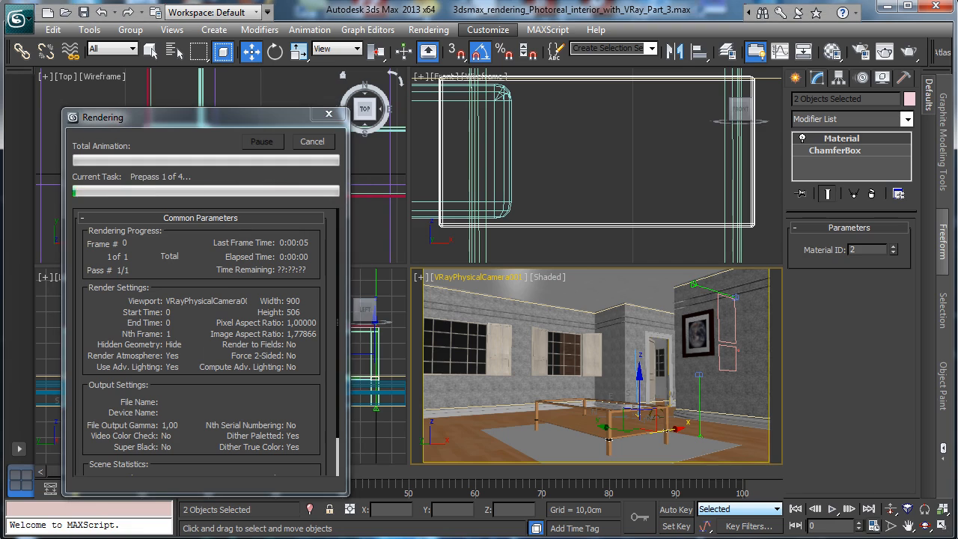
left_click_drag(951, 182, 498, 21)
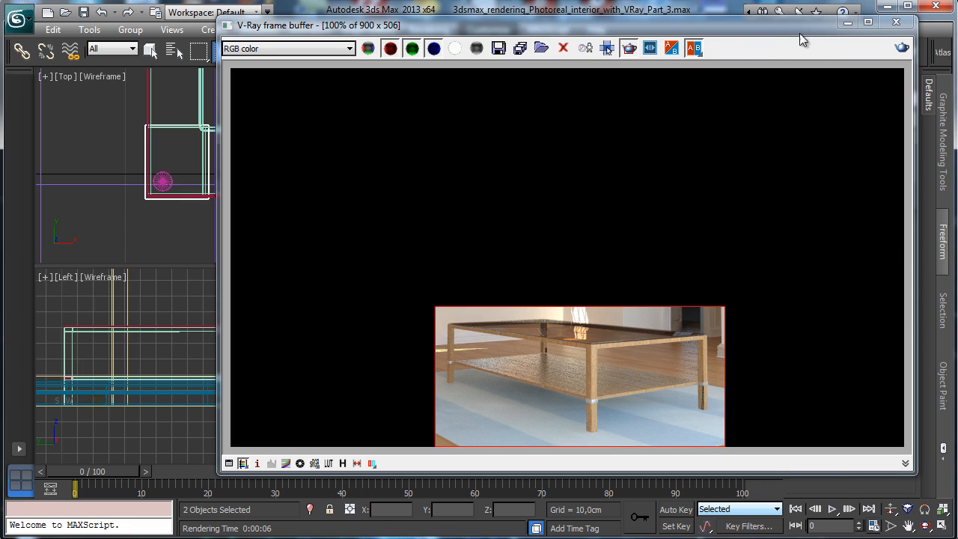
Step: Minimize the render frame buffer and show the table framed in a maximized Front viewport
left_click_drag(799, 27, 707, 62)
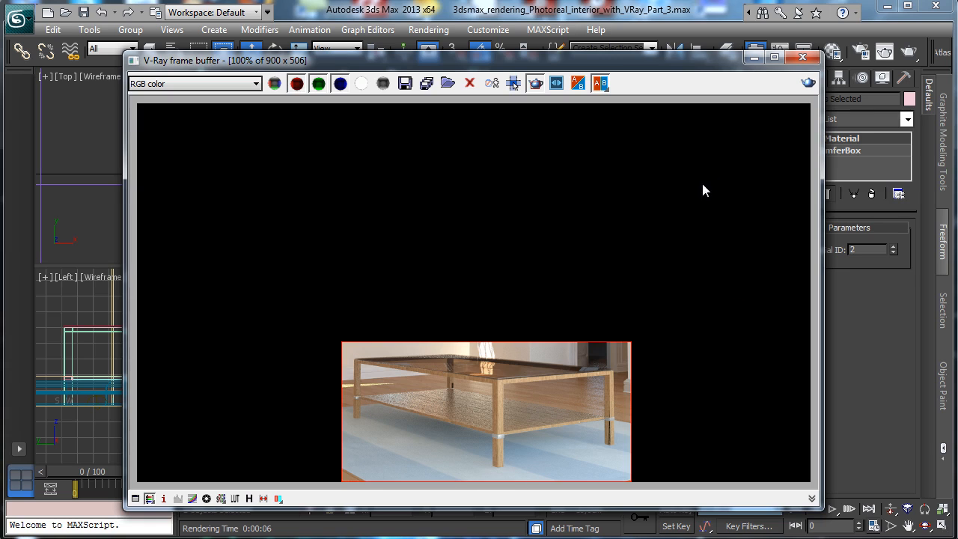
left_click(752, 57)
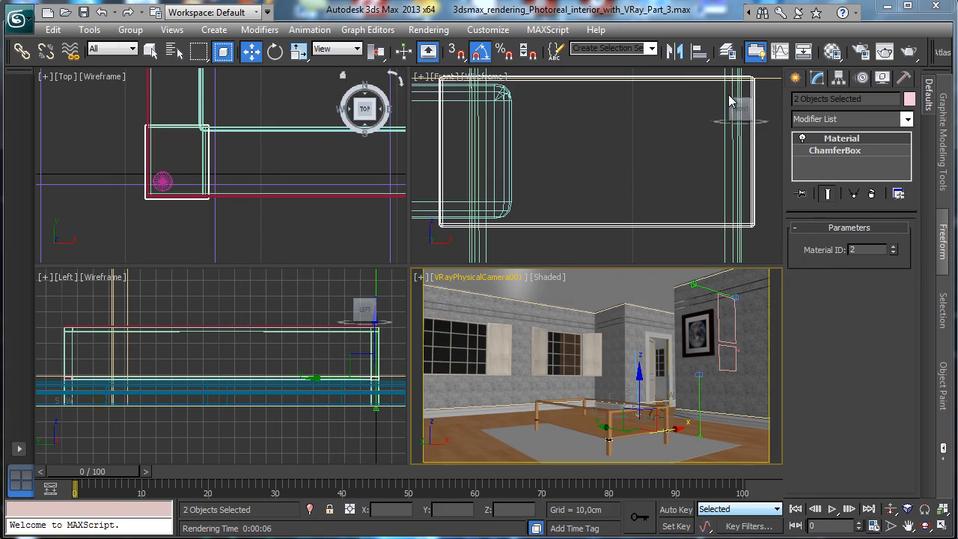
right_click(596, 196)
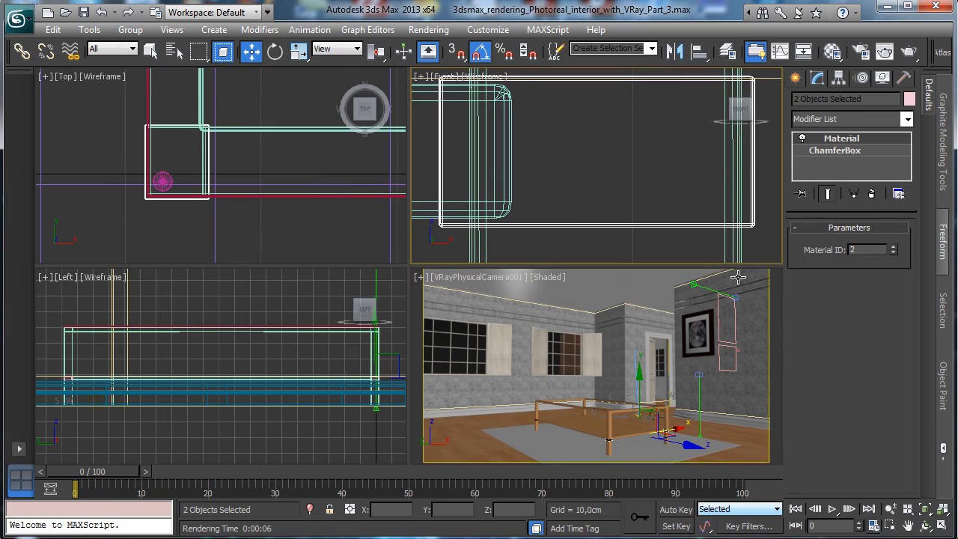
left_click(925, 509)
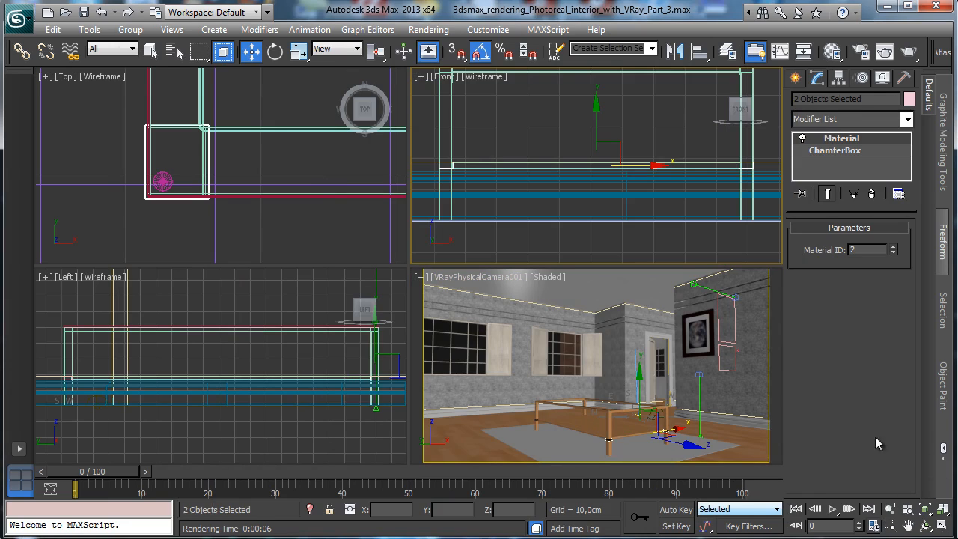
left_click(910, 526)
left_click_drag(641, 142, 640, 215)
left_click(941, 525)
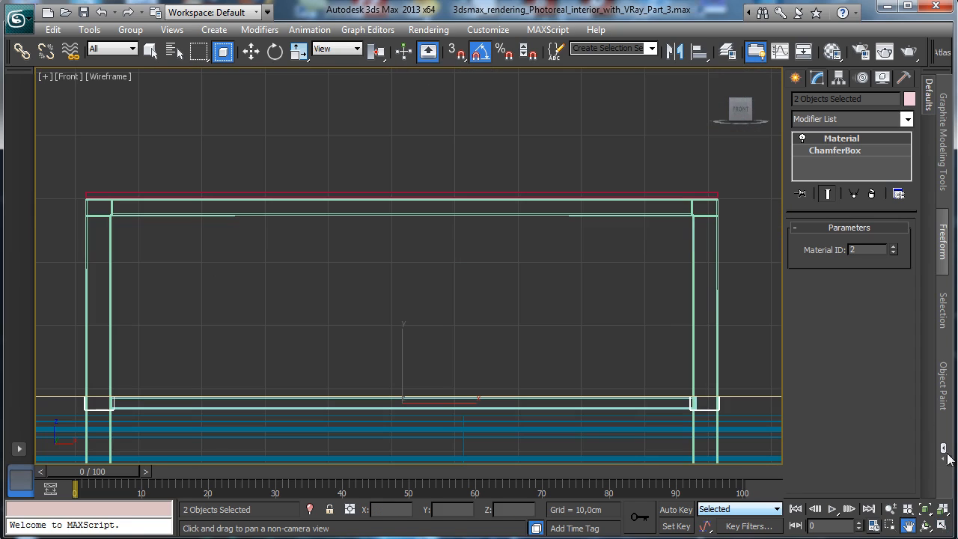
left_click(795, 78)
left_click(817, 101)
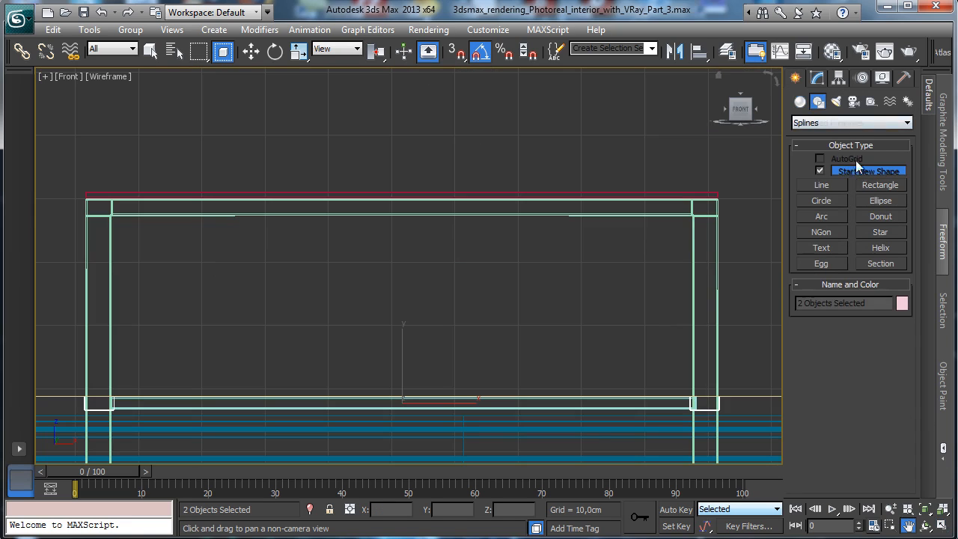
left_click(829, 184)
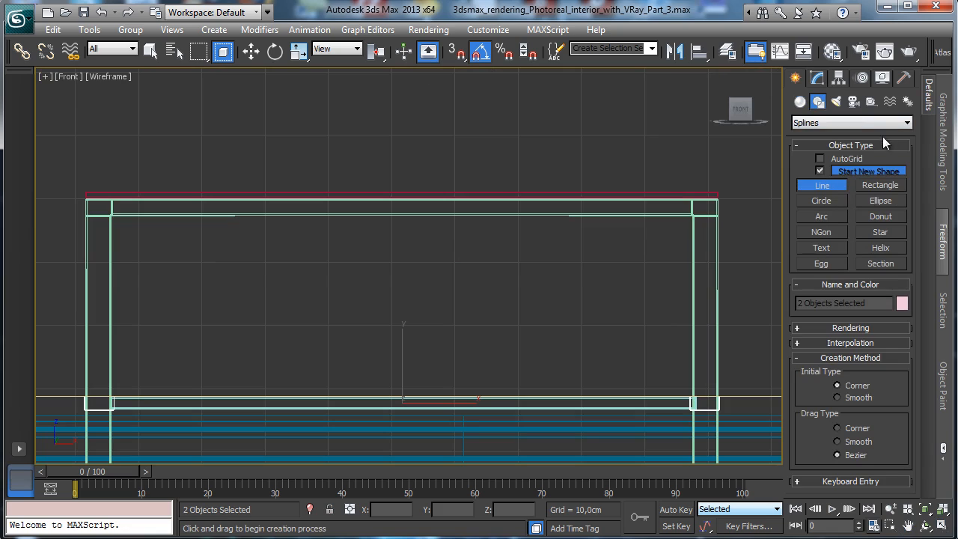
Step: Create a standard primitive sphere with a radius of about 15,48 cm just above the middle of the tabletop in the Front view
left_click(800, 101)
left_click(810, 123)
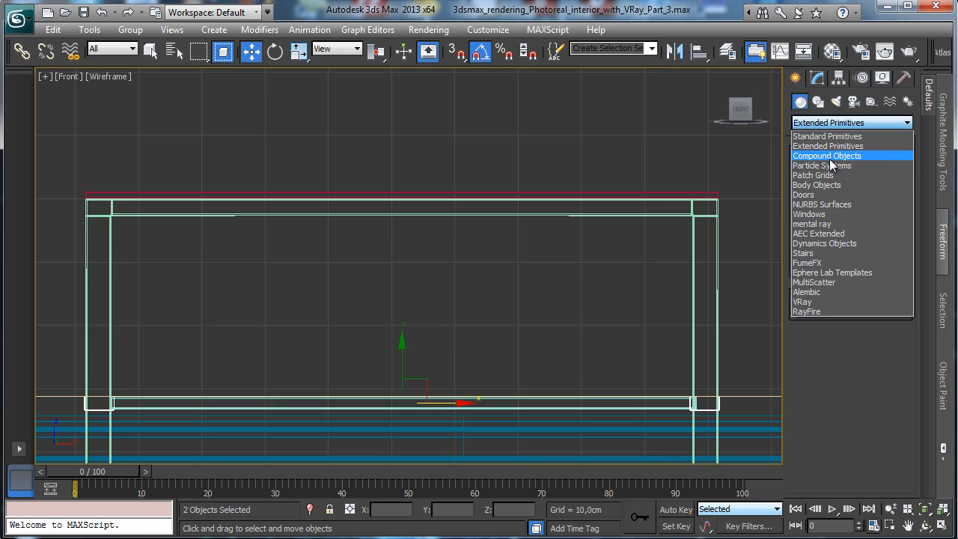
left_click(829, 136)
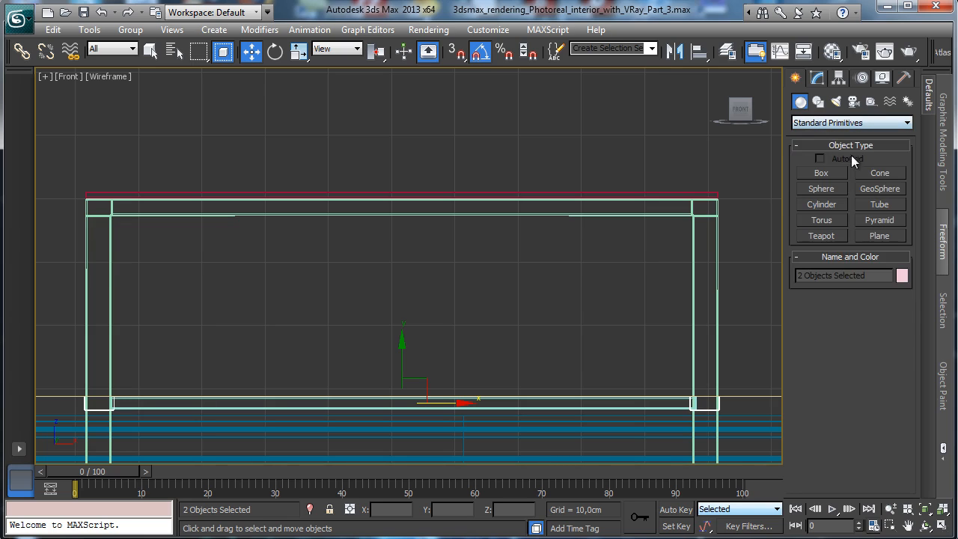
left_click(829, 189)
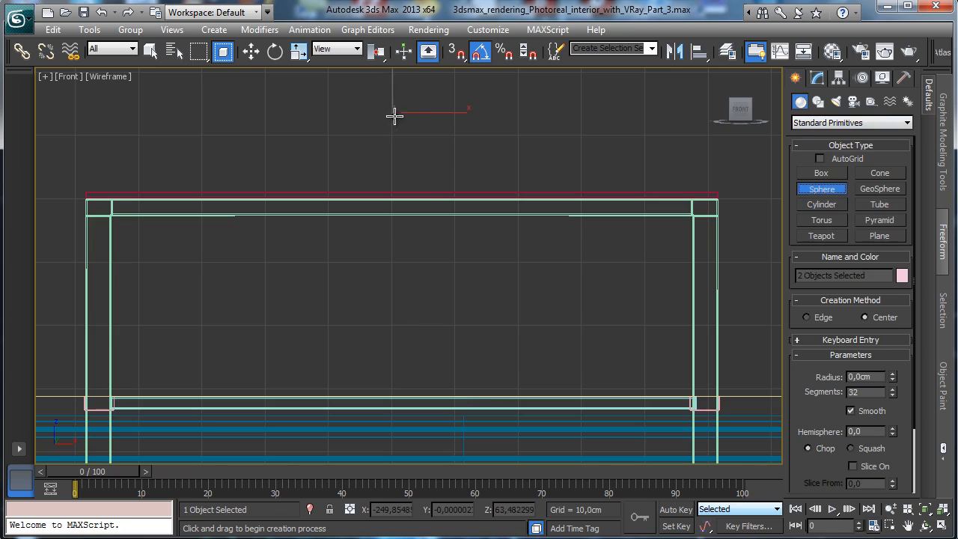
left_click_drag(394, 114, 464, 175)
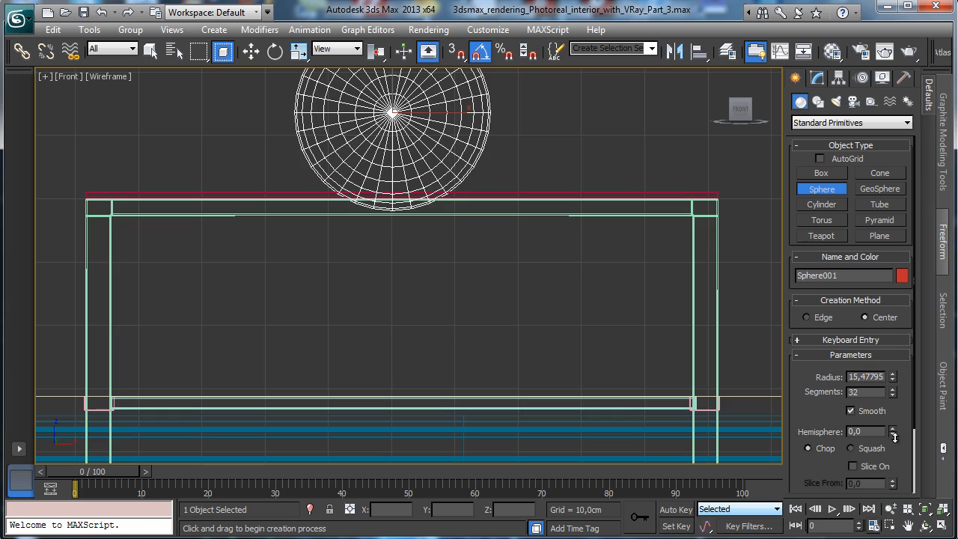
Step: Cut off part of the sphere with a Hemisphere value of about 0,325, working in the four-viewport layout
left_click_drag(891, 432, 910, 394)
left_click(941, 526)
right_click(338, 326)
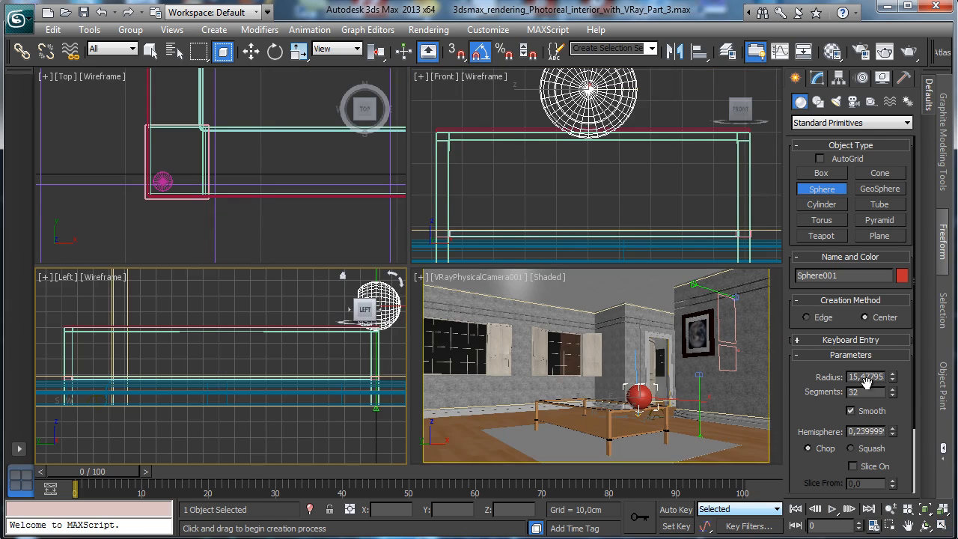
left_click_drag(892, 431, 894, 417)
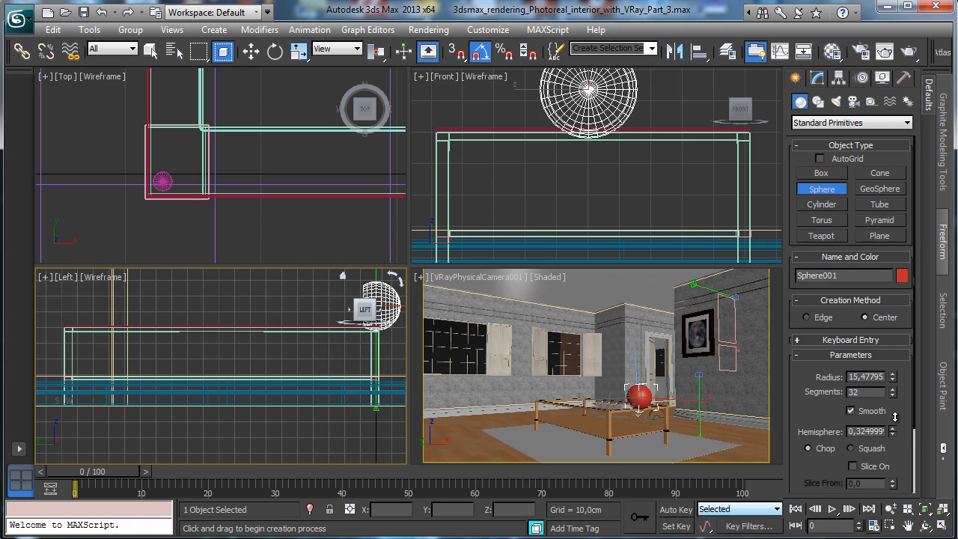
Step: Rotate the cut sphere in the Left view to an X rotation of -180 degrees so its flat side faces up
left_click(276, 51)
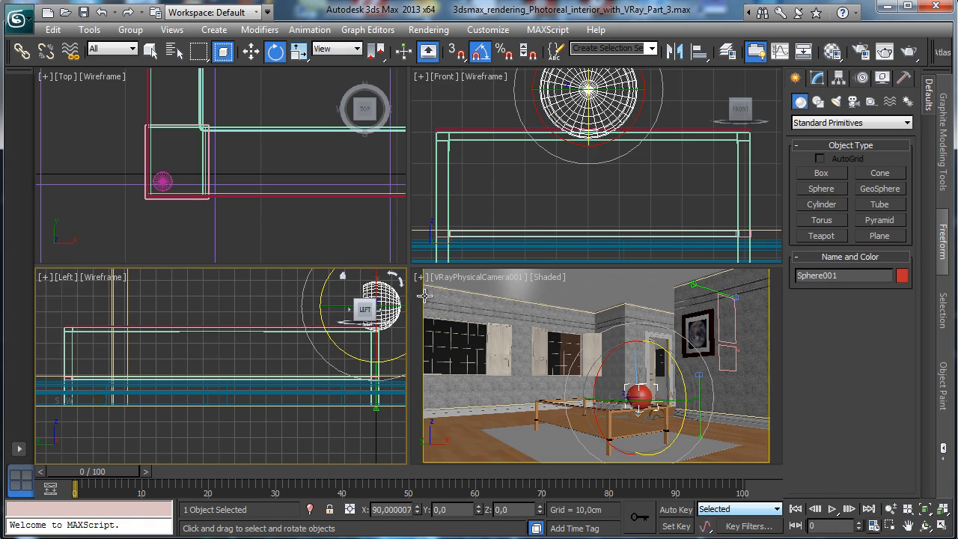
left_click_drag(353, 355, 300, 303)
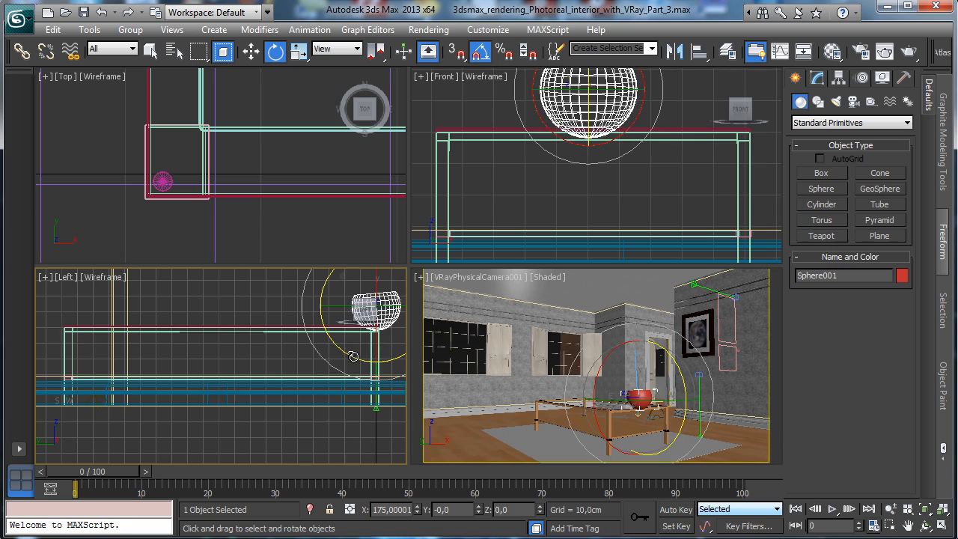
left_click_drag(353, 356, 348, 353)
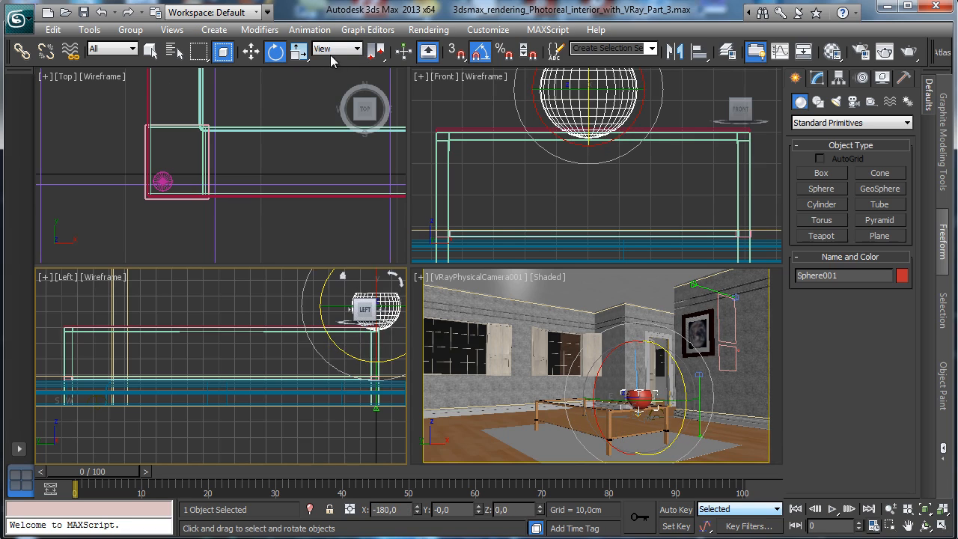
Step: Move the cut sphere over the middle of the table, to about 85,84 cm in Y and 67,08 cm in Z, just above the glass
left_click(250, 51)
right_click(338, 307)
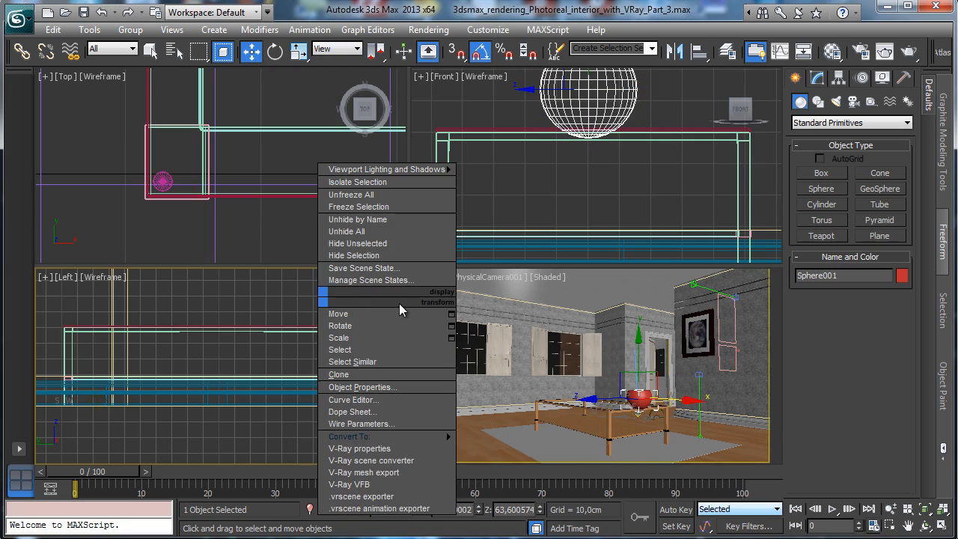
left_click(380, 317)
left_click_drag(401, 305, 265, 305)
right_click(609, 178)
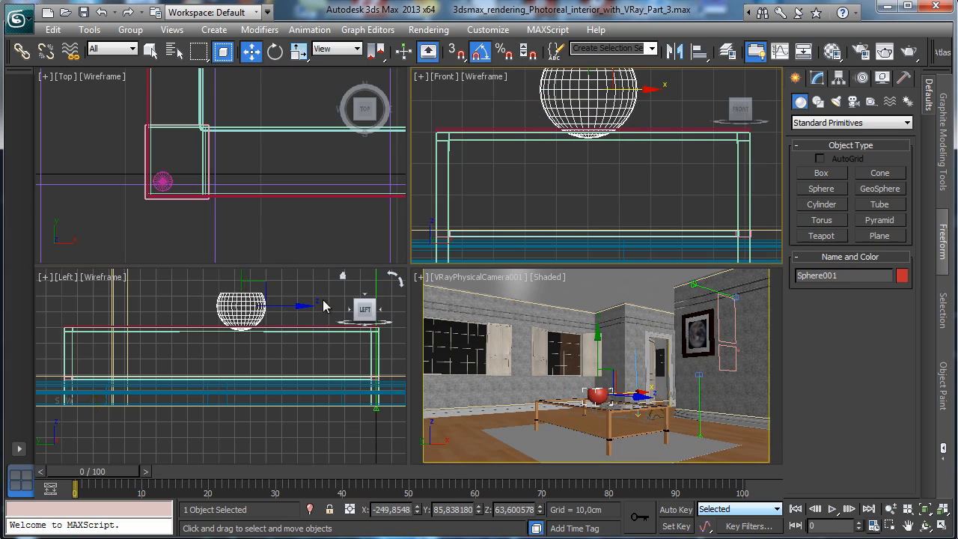
left_click(925, 509)
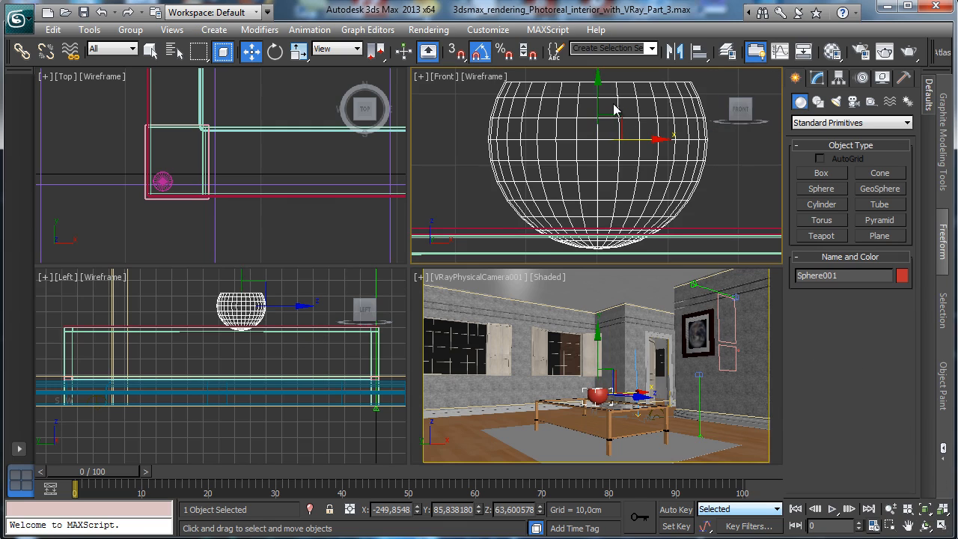
left_click_drag(598, 102, 604, 78)
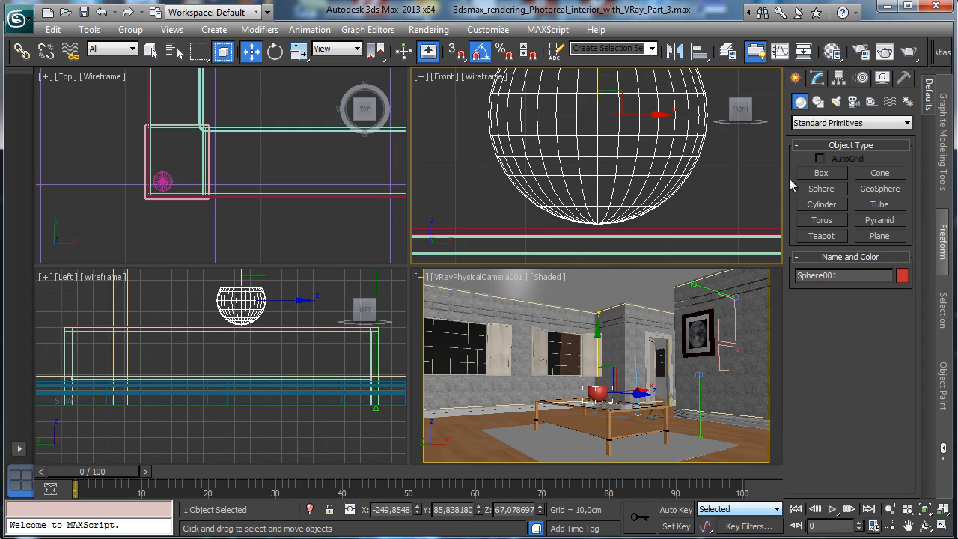
Step: Switch the camera viewport to Perspective, isolate the cut sphere and frame it from above so its flat top is visible
left_click(817, 78)
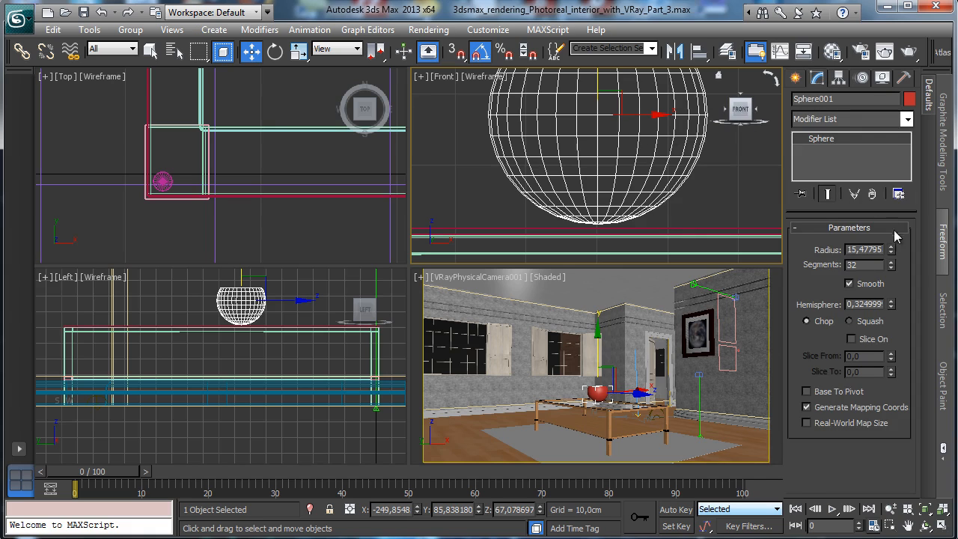
right_click(715, 408)
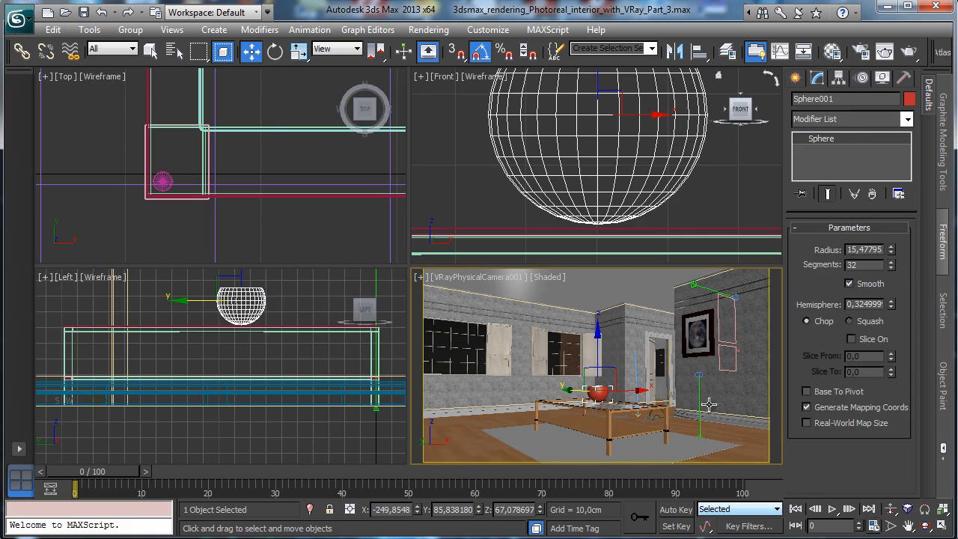
left_click(509, 277)
left_click(546, 333)
left_click(925, 509)
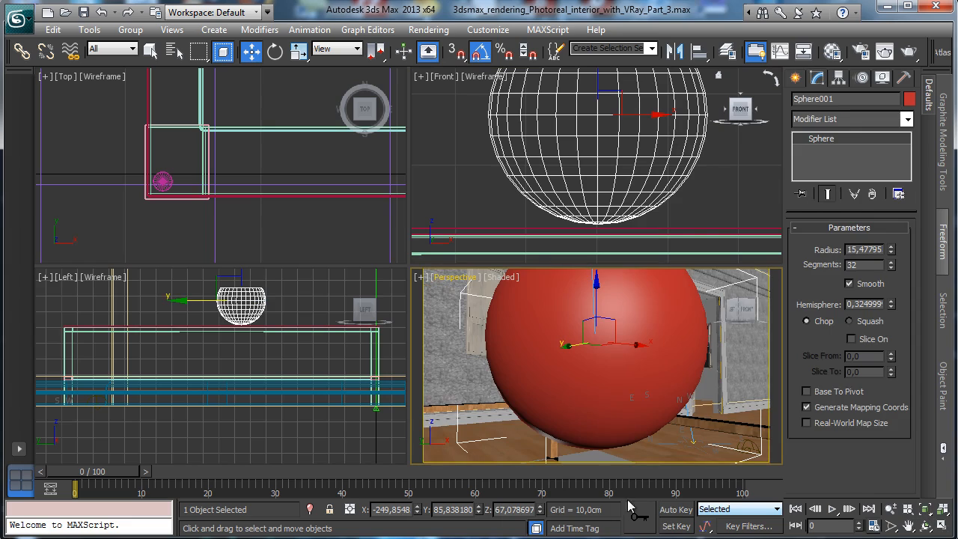
left_click(310, 509)
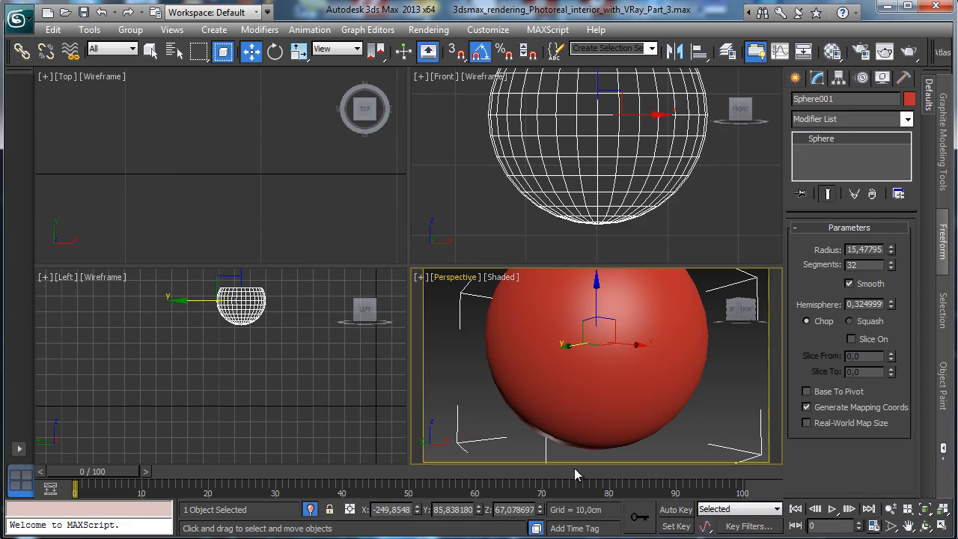
left_click(890, 508)
left_click_drag(615, 379, 618, 406)
left_click(924, 525)
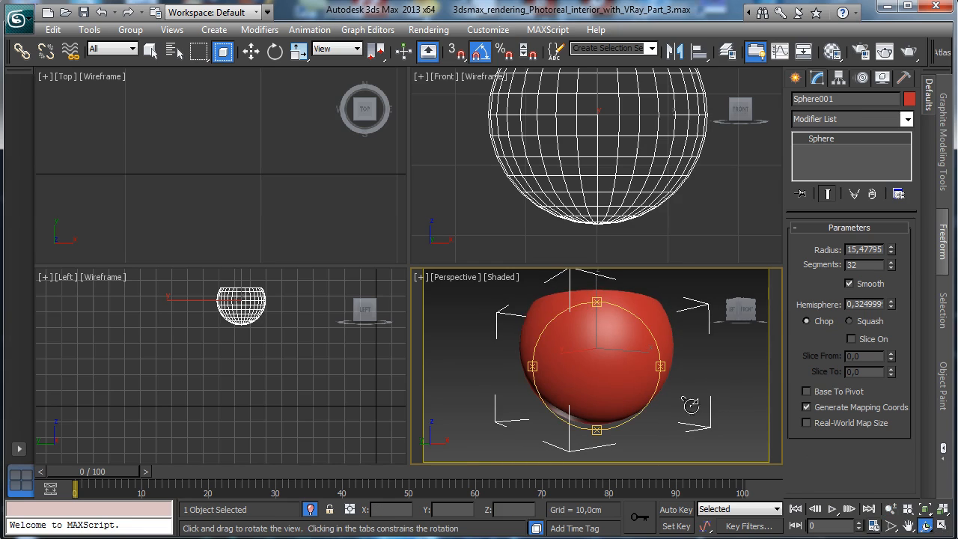
left_click_drag(615, 369, 668, 434)
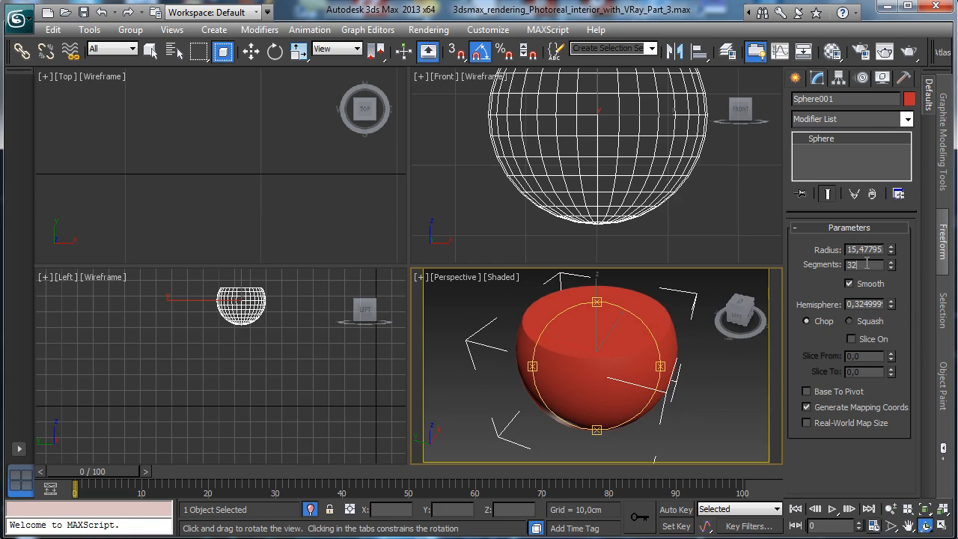
Step: Set the sphere's segments to 64 and convert it to an Editable Poly
left_click_drag(866, 263, 776, 244)
type("64")
key("Return")
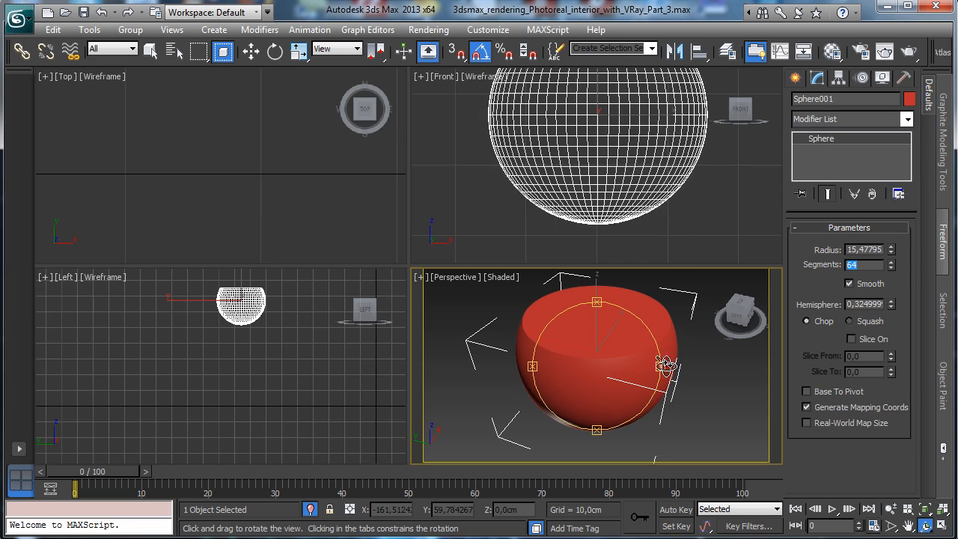
key("w")
right_click(577, 351)
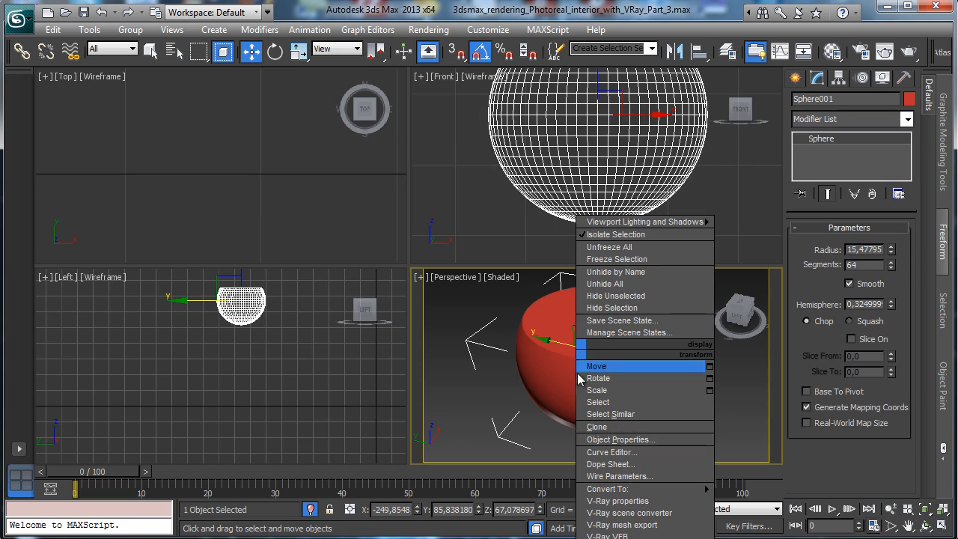
mouse_move(598, 488)
left_click(737, 500)
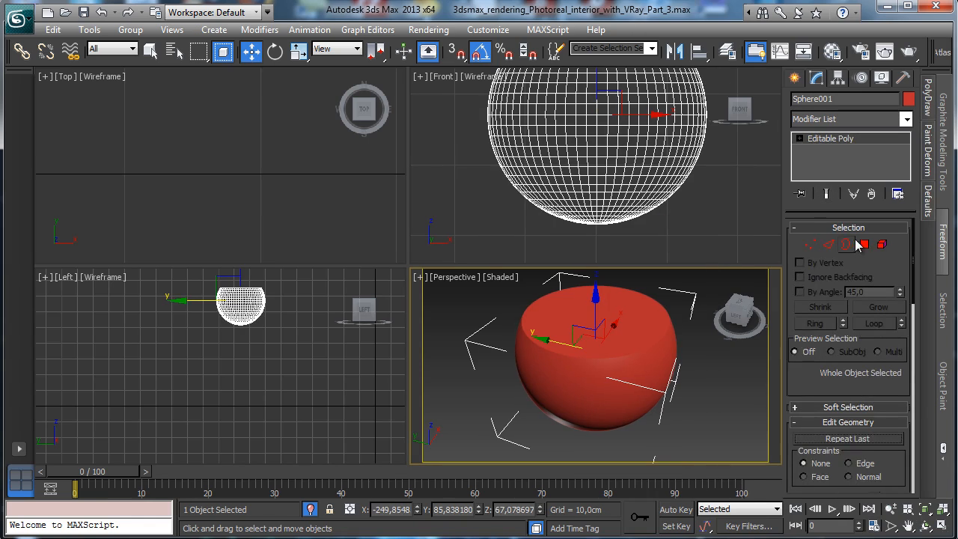
Step: With Ignore Backfacing on, select all polygons of the flat top cap and delete them to leave an open bowl
left_click(863, 244)
left_click(603, 324)
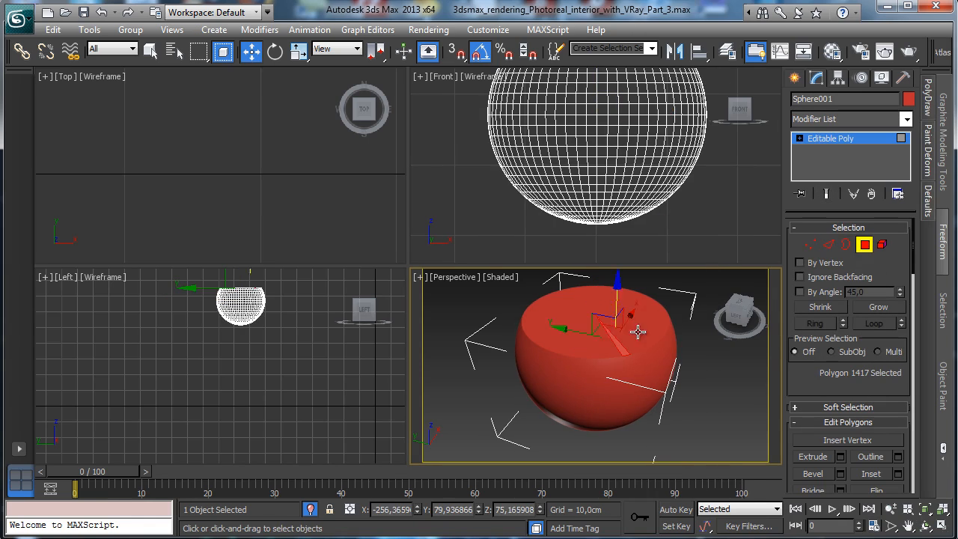
left_click(584, 311)
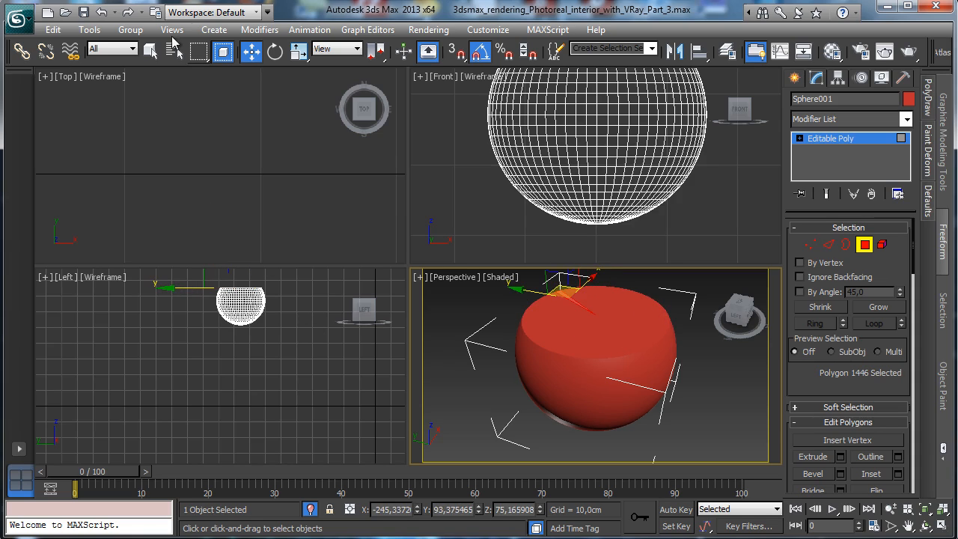
key("q")
left_click(838, 279)
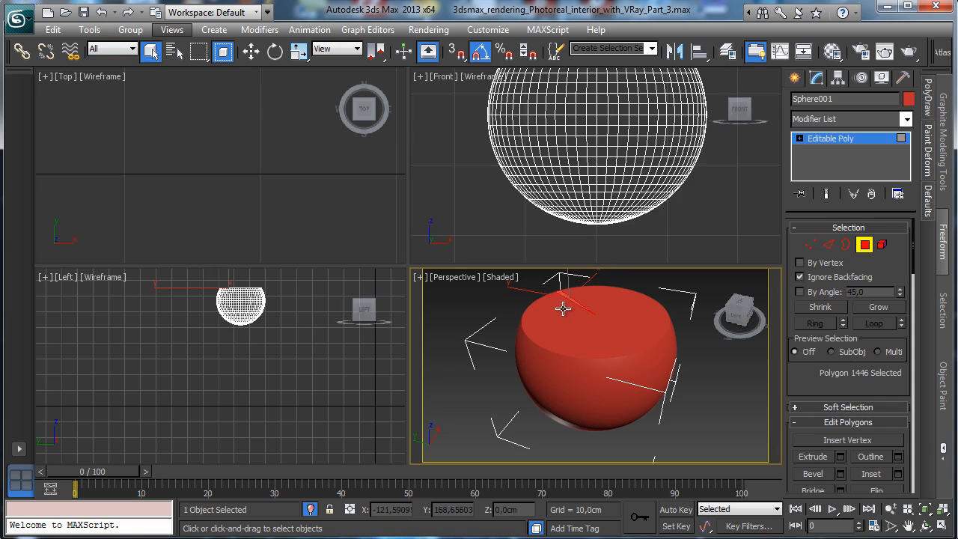
left_click(587, 321)
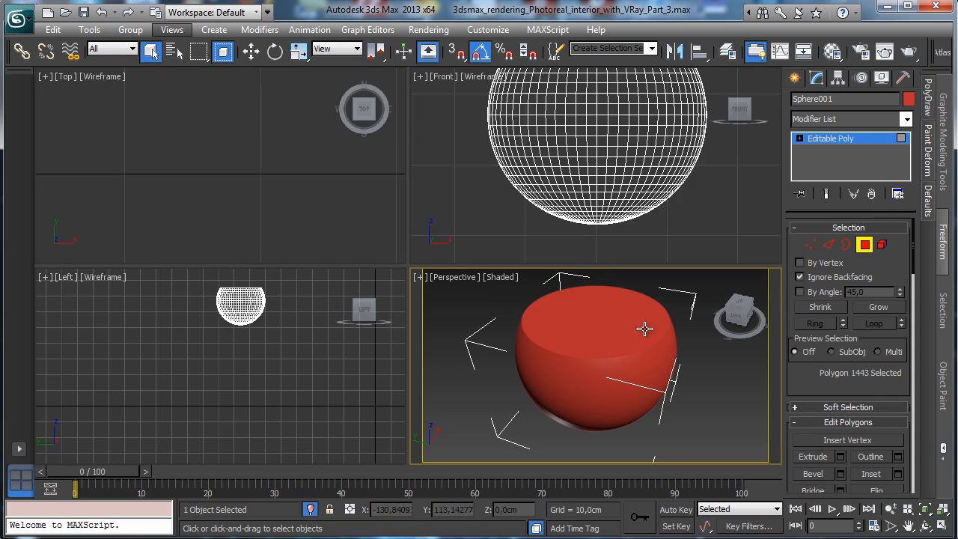
left_click(230, 57)
left_click_drag(581, 306, 641, 332)
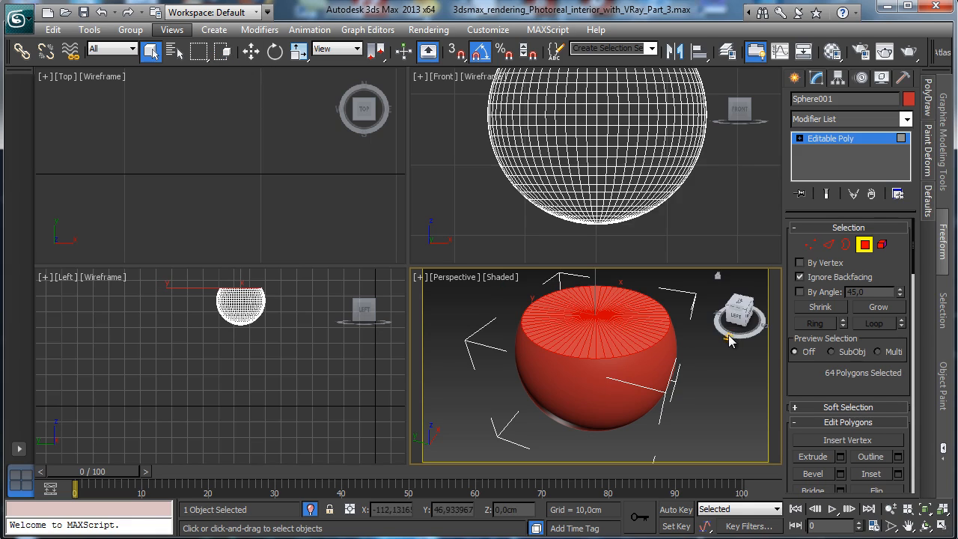
key("Delete")
left_click(864, 245)
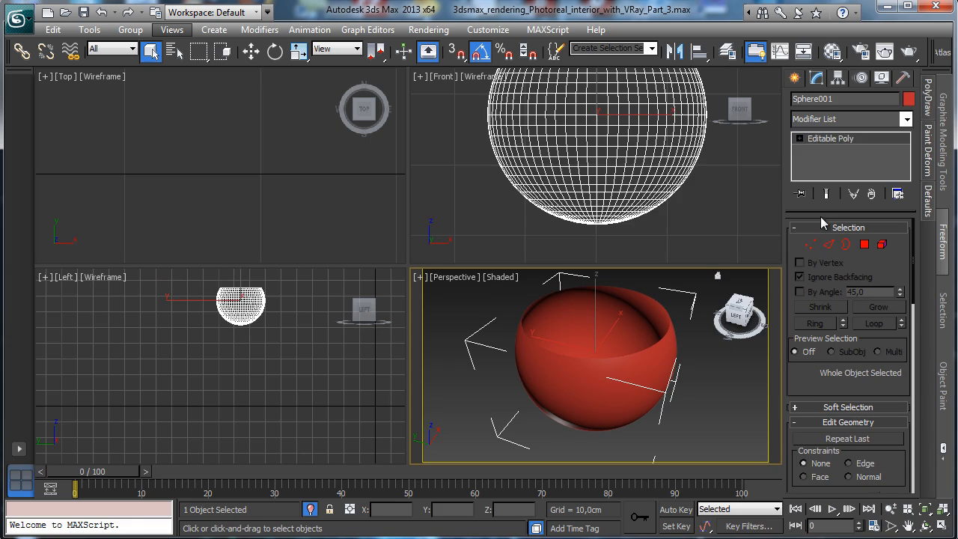
Step: Select the bowl's bottom vertices and enable soft selection with falloff about 6,6 cm, pinch about -0,27 and bubble 0,44
left_click(810, 244)
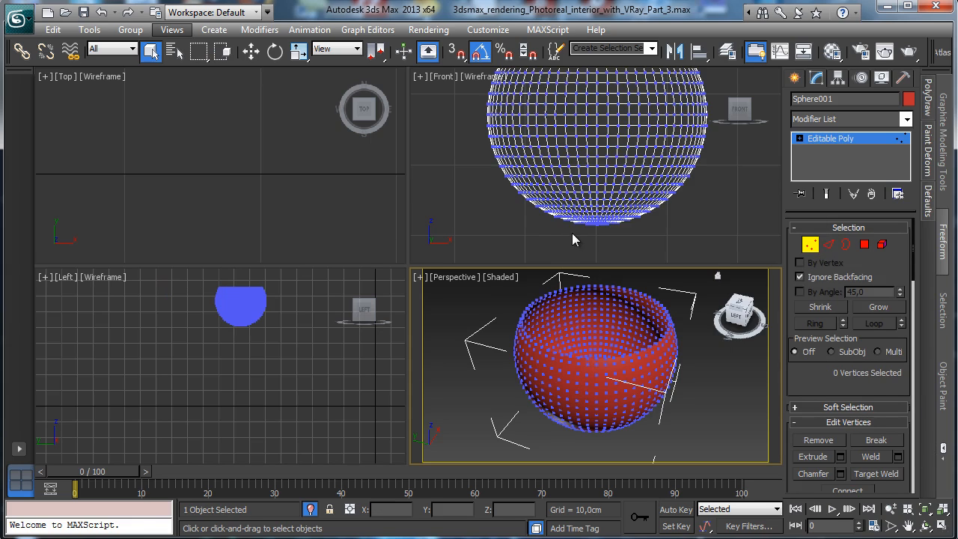
left_click_drag(572, 239, 627, 225)
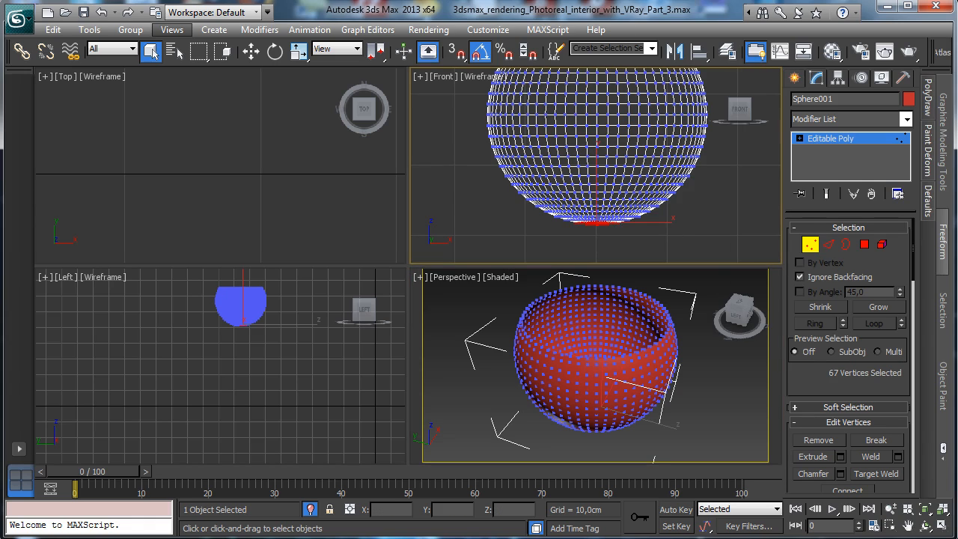
left_click(826, 407)
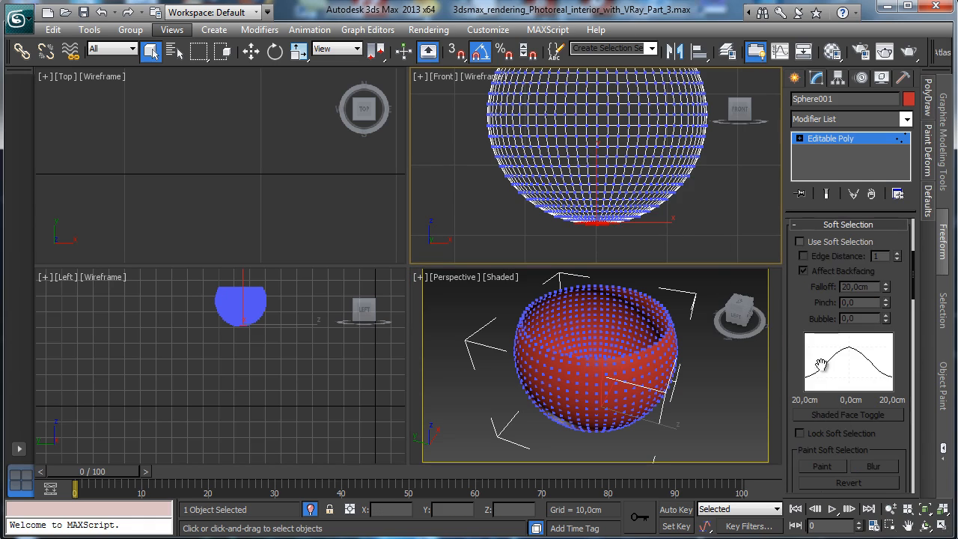
left_click(836, 243)
left_click_drag(885, 289, 881, 339)
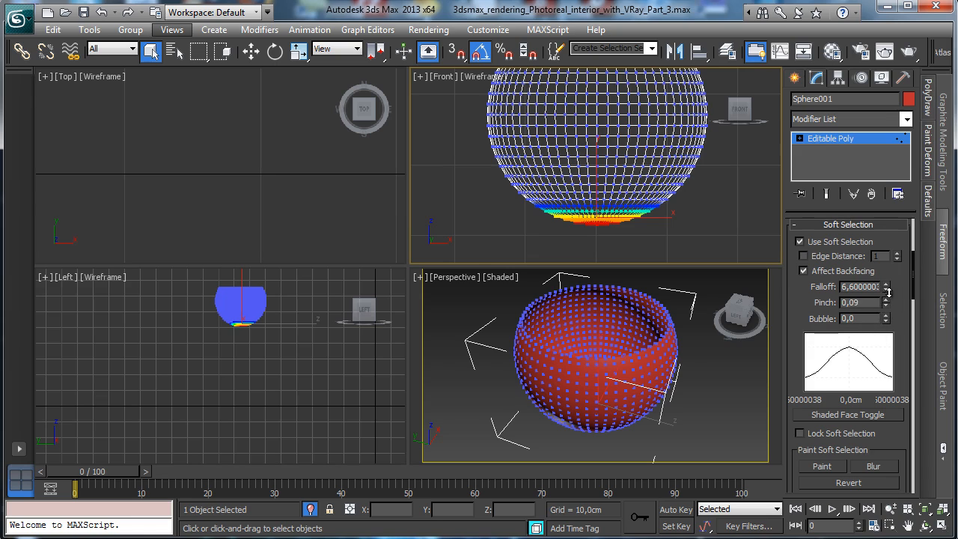
left_click_drag(886, 303, 893, 245)
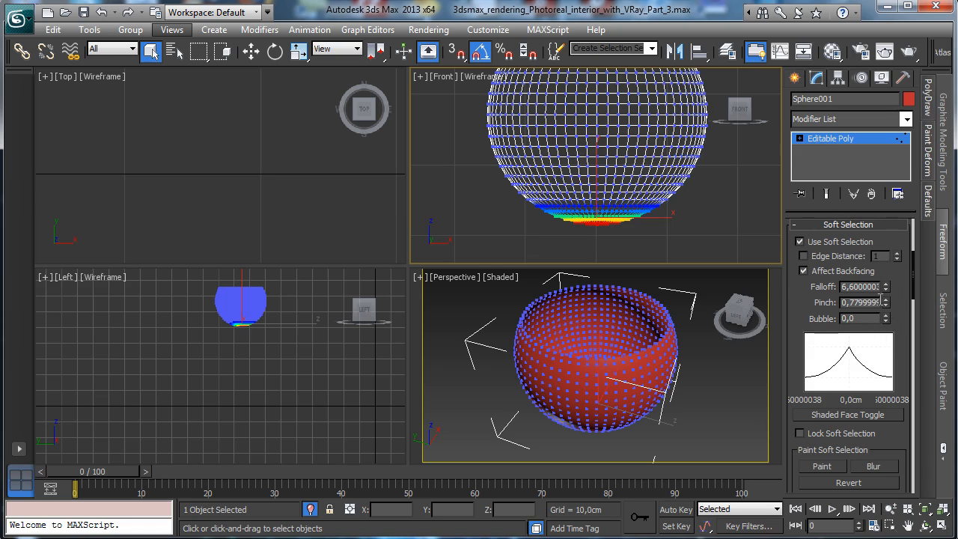
mouse_move(887, 305)
left_mouse_down()
mouse_move(885, 321)
mouse_move(892, 279)
mouse_move(890, 291)
left_mouse_up()
Step: Raise the soft-selected bottom vertices slightly in the front view, reselecting the lowest ones between moves, to flatten the bowl's underside
left_click(251, 50)
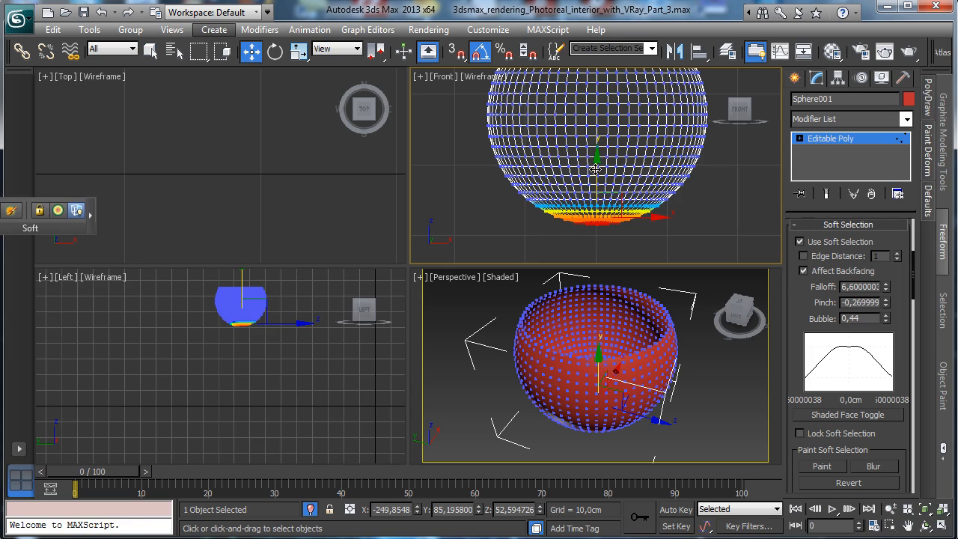
left_click_drag(596, 169, 599, 168)
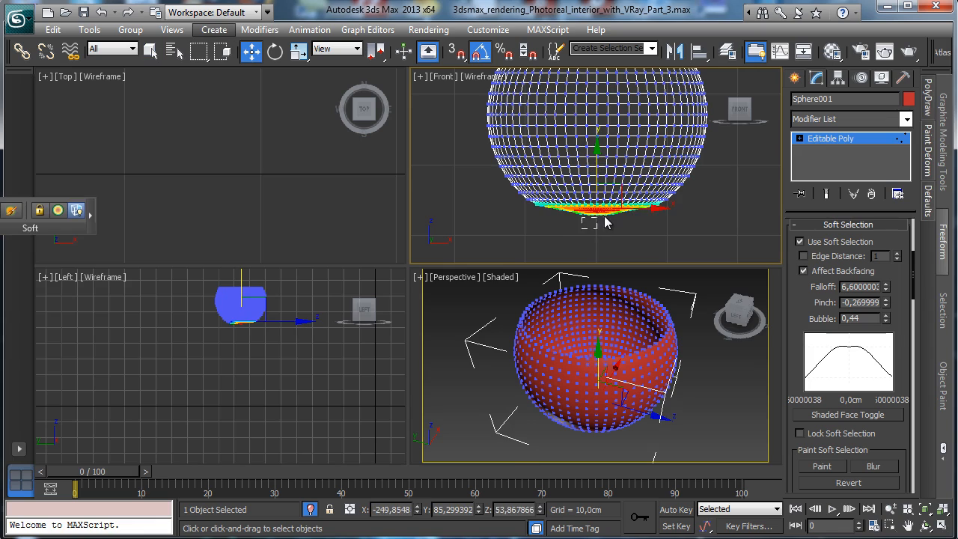
left_click_drag(615, 217, 616, 217)
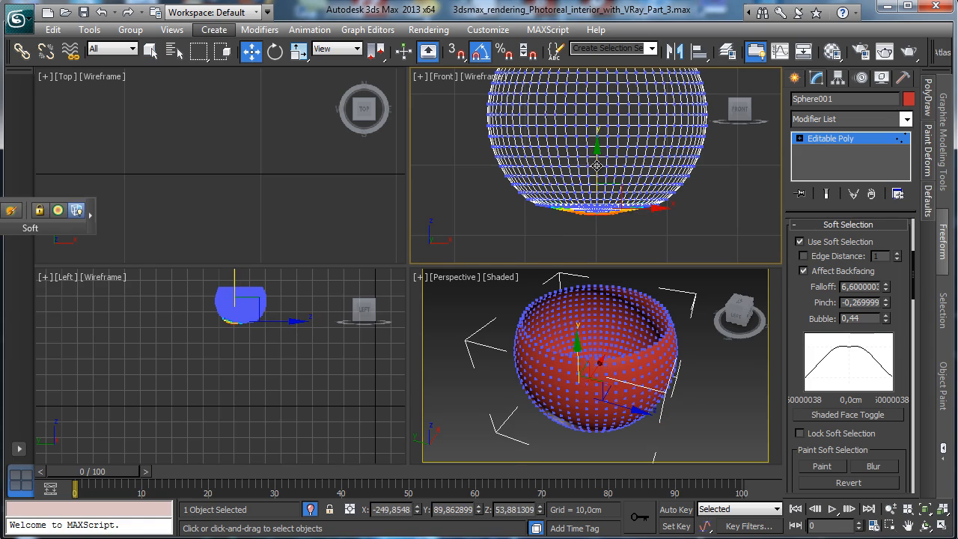
left_click_drag(597, 165, 598, 162)
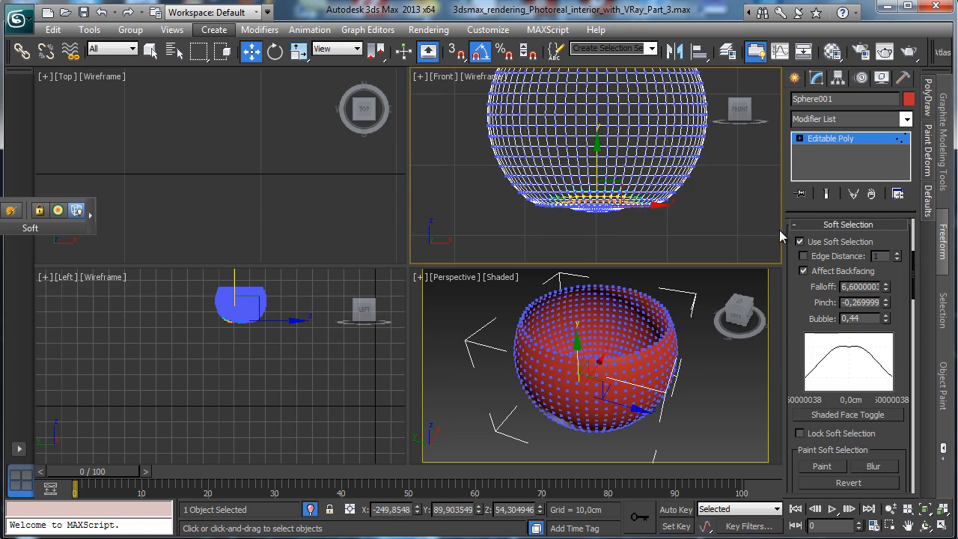
left_click_drag(612, 217, 612, 218)
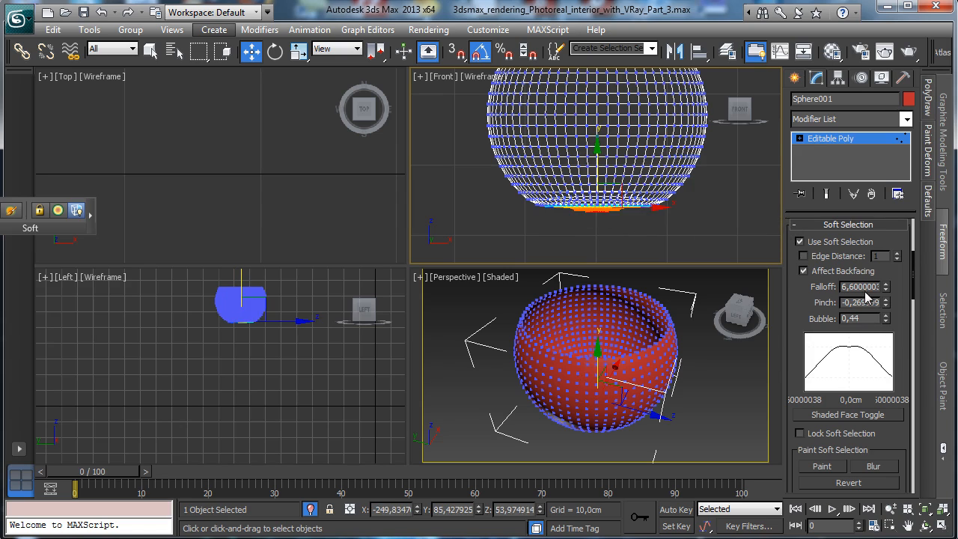
Step: Set the soft selection pinch to 0,24, lift the bottom vertices to about 54,33 cm in Z and leave vertex editing
left_click_drag(887, 305, 893, 259)
left_click_drag(599, 162, 599, 159)
left_click(819, 141)
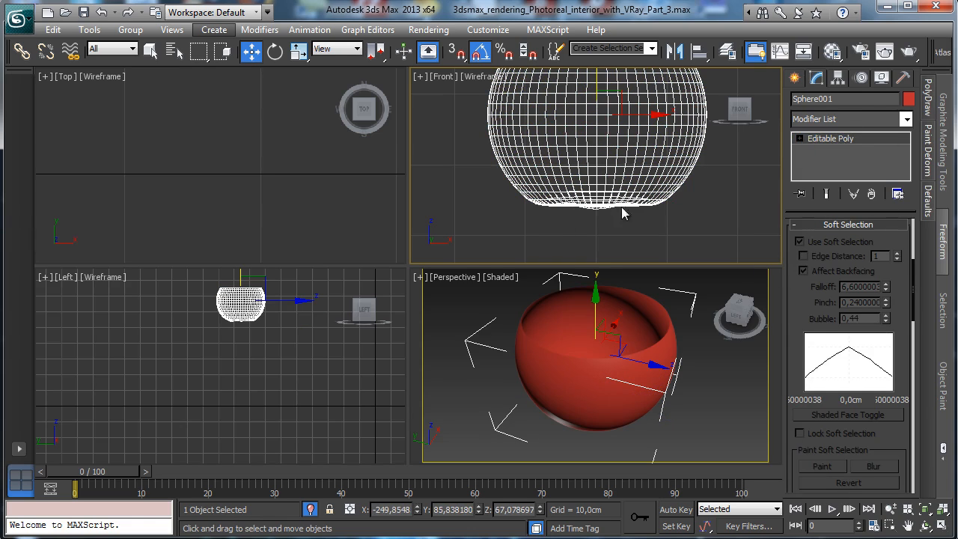
Step: Re-enter vertex editing and lift the lowest vertices to about 55,03 cm in Z so the bowl's base dents slightly inward
left_click(799, 138)
left_click(826, 151)
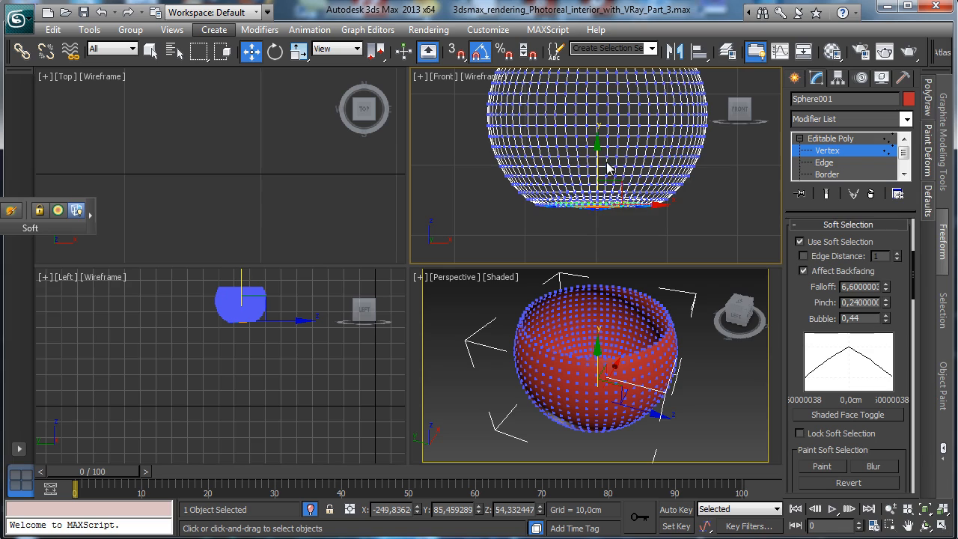
left_click_drag(598, 161, 598, 160)
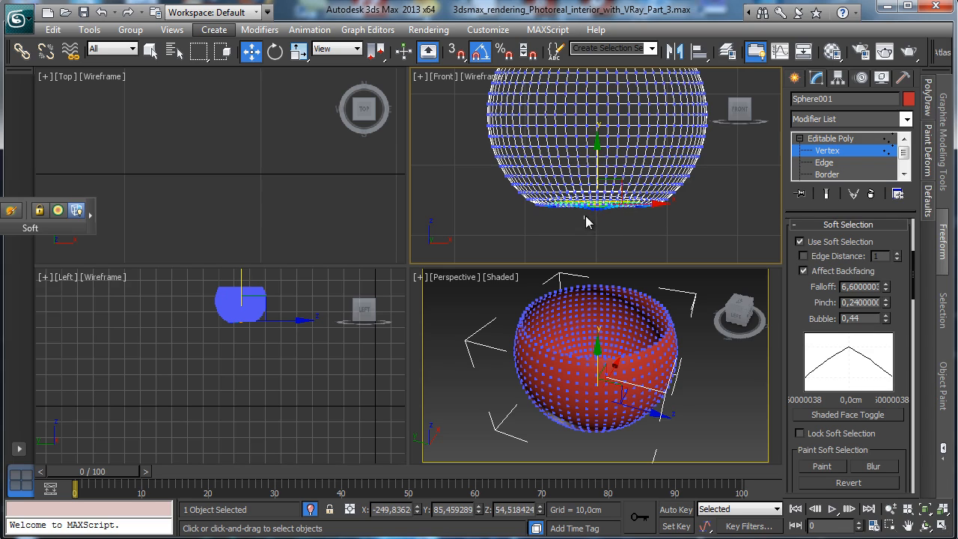
left_click_drag(610, 215, 612, 218)
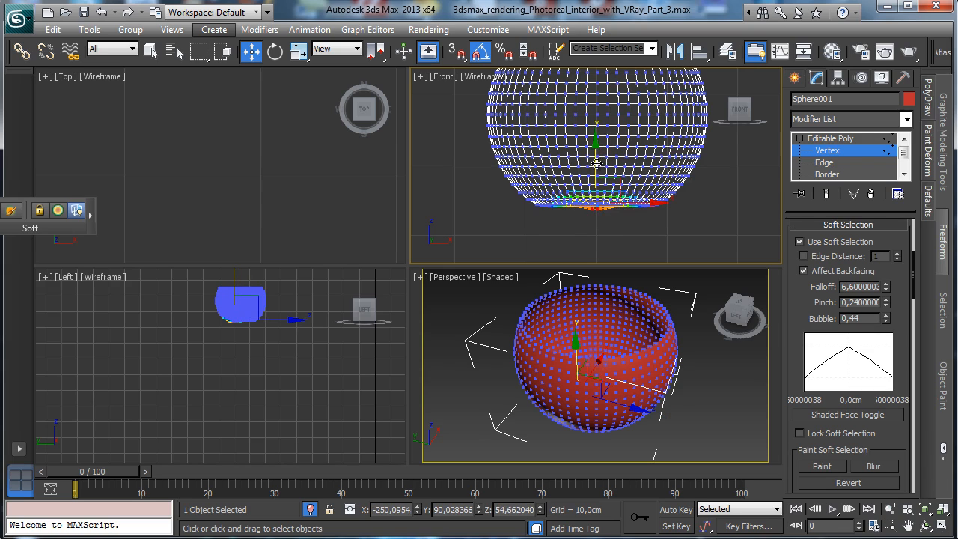
left_click_drag(596, 163, 599, 160)
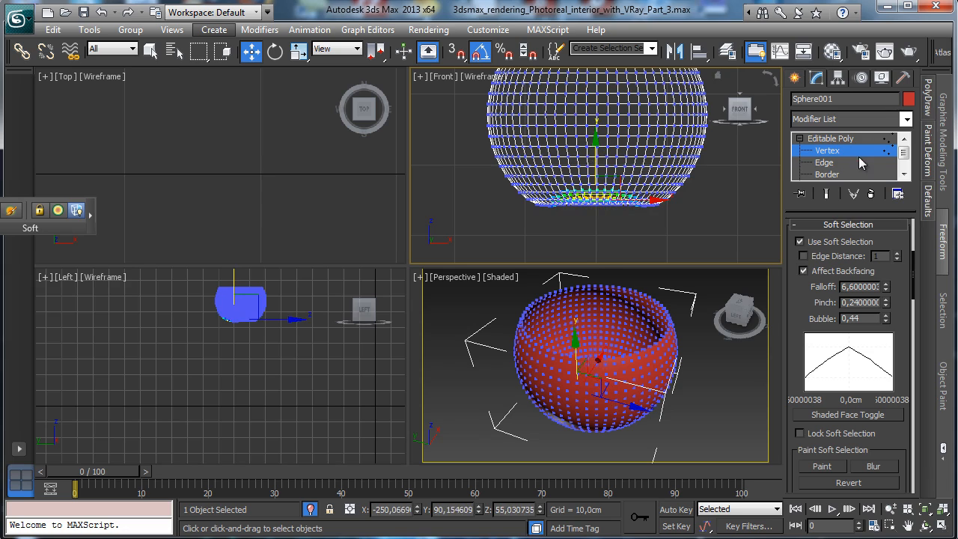
left_click(834, 152)
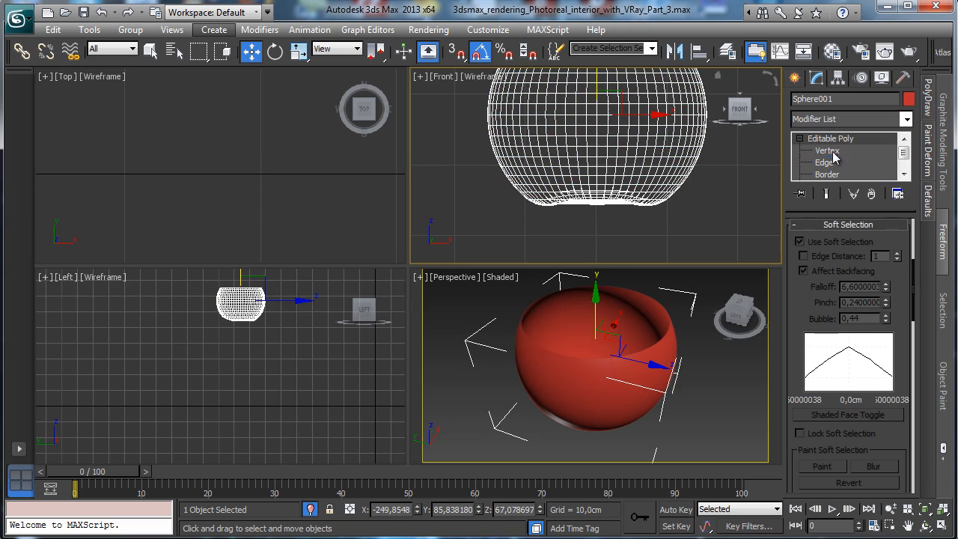
Step: Add a Shell modifier to the bowl with an outer amount of 0,86 cm to give its wall thickness
left_click(905, 120)
scroll(889, 287, "down", 8)
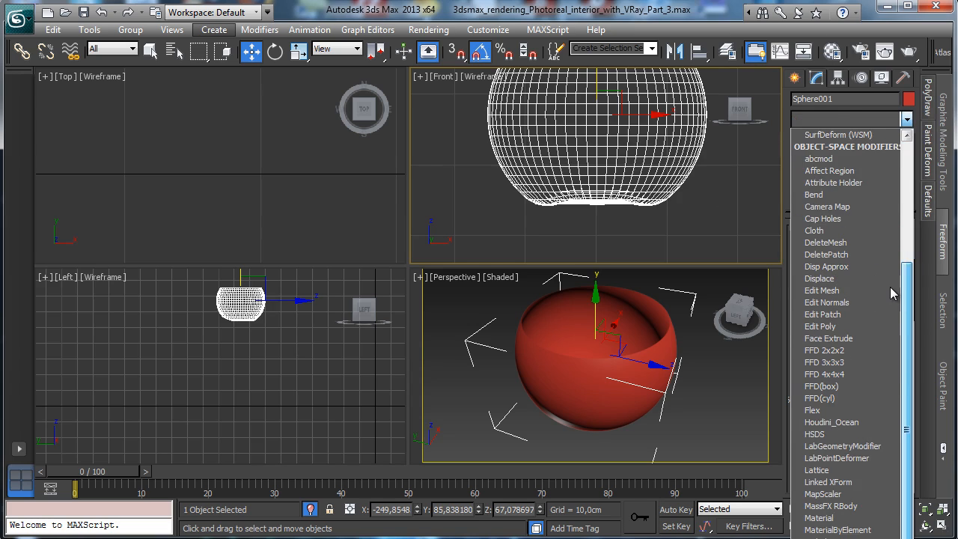
scroll(889, 287, "down", 10)
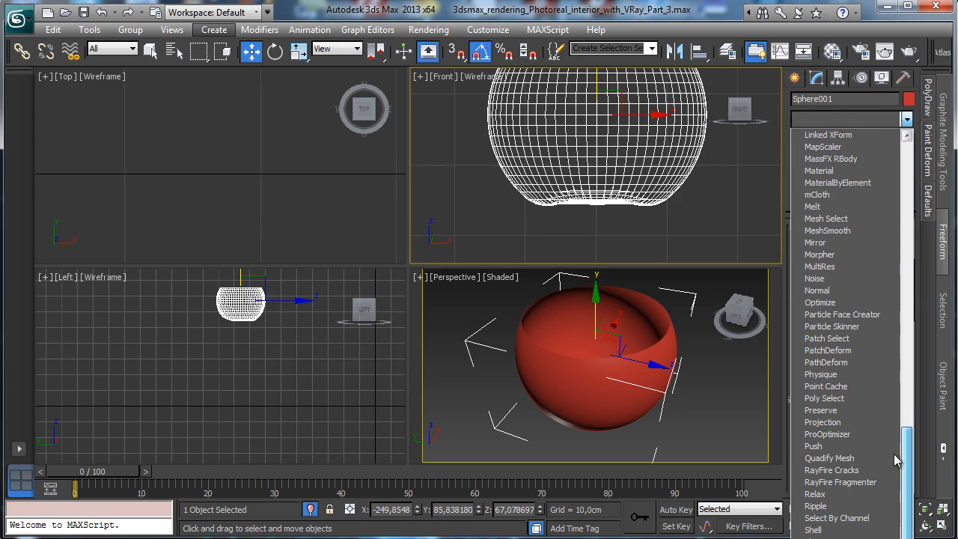
left_click(830, 529)
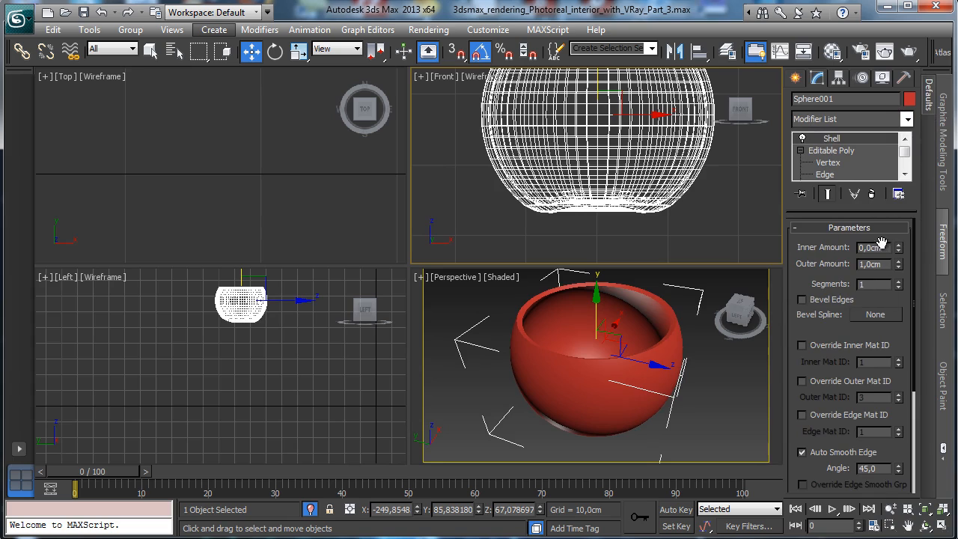
left_click_drag(898, 269, 901, 274)
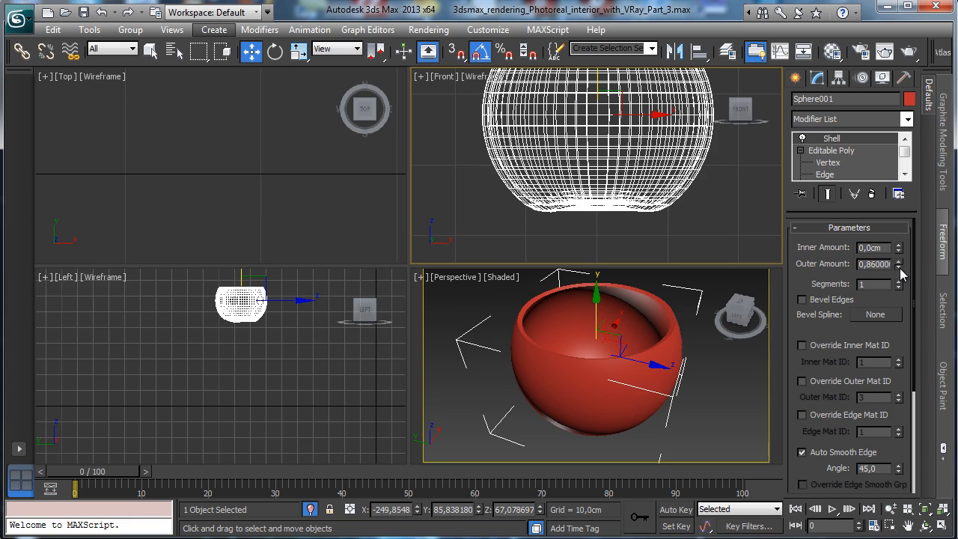
left_click(605, 338)
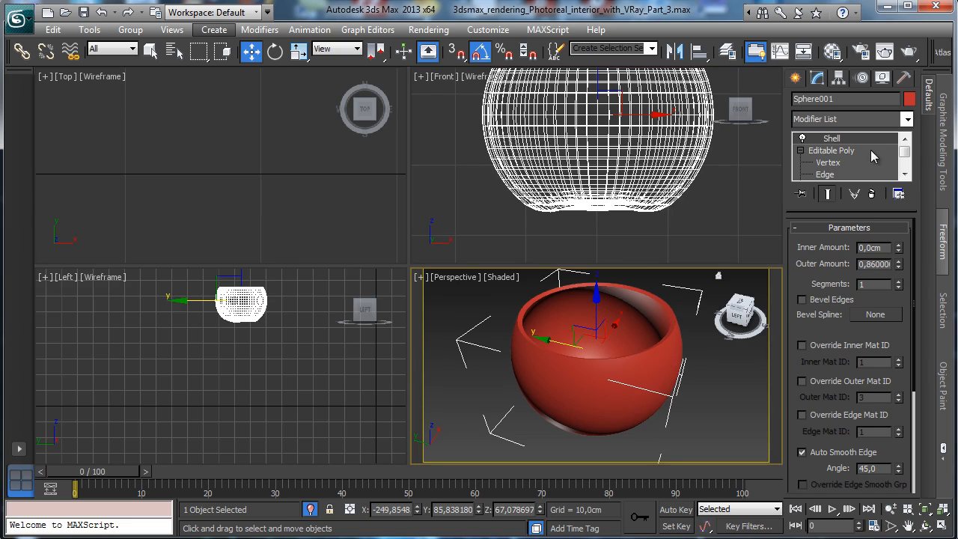
Step: Add an Edit Poly modifier in edge mode, maximize the Perspective view and display it with edged faces
left_click(906, 119)
left_click_drag(907, 150, 913, 252)
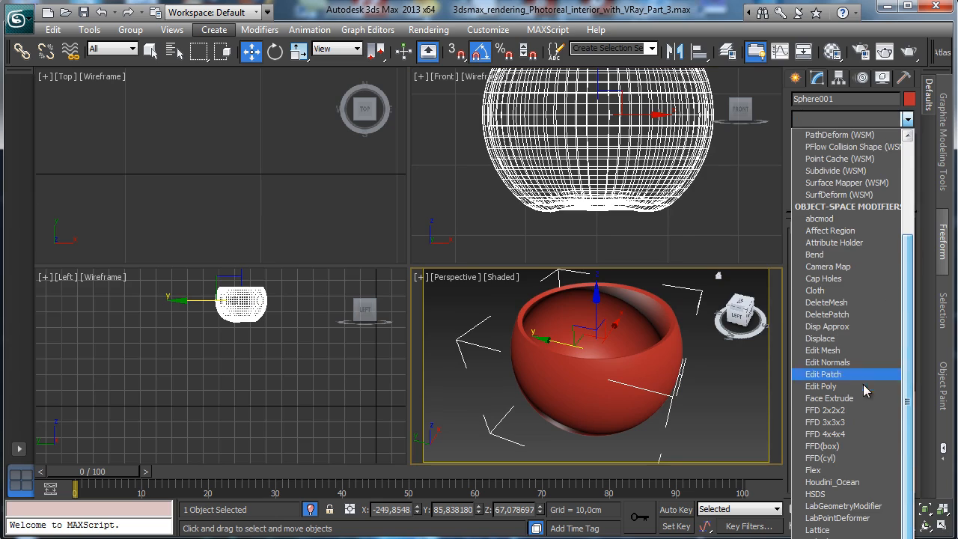
left_click(823, 386)
left_click(829, 343)
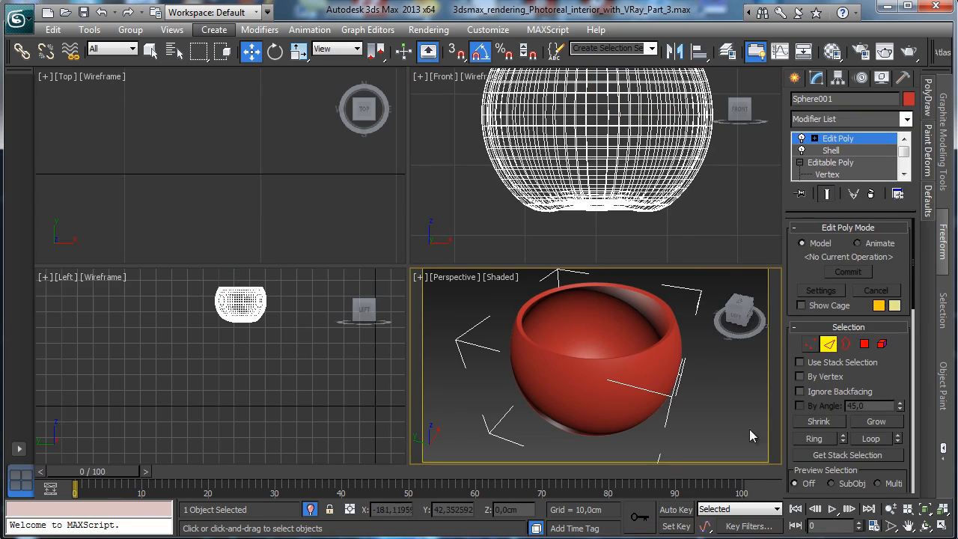
left_click(942, 527)
left_click(486, 133)
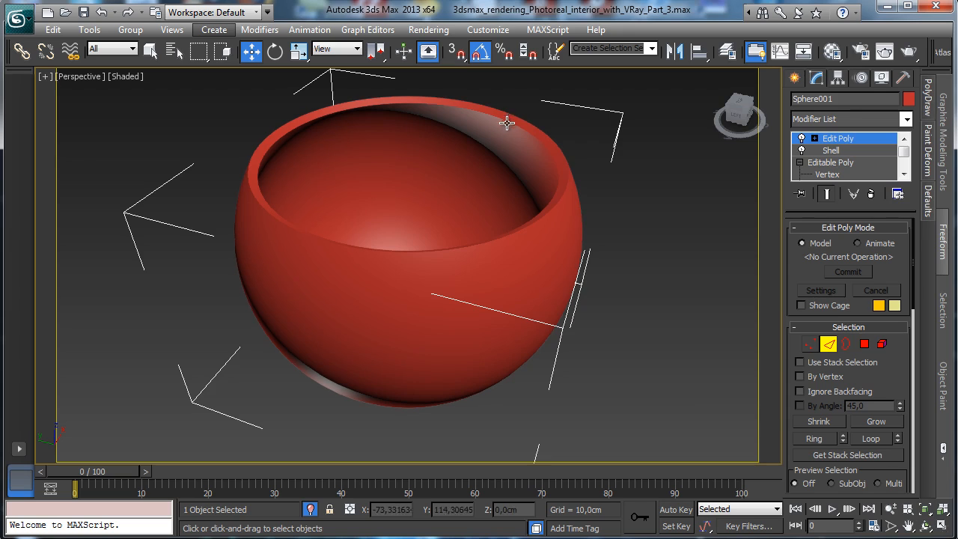
left_click(129, 77)
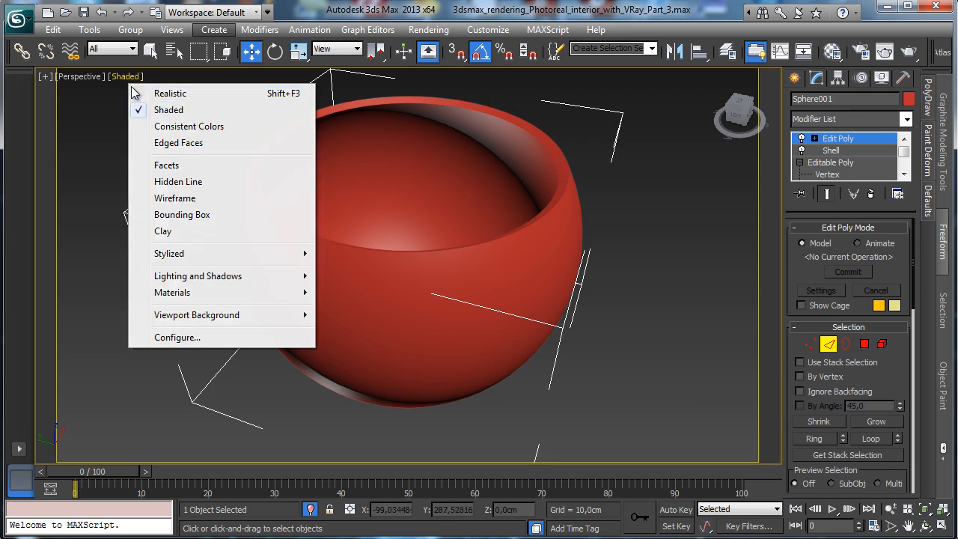
left_click(182, 147)
left_click(509, 125)
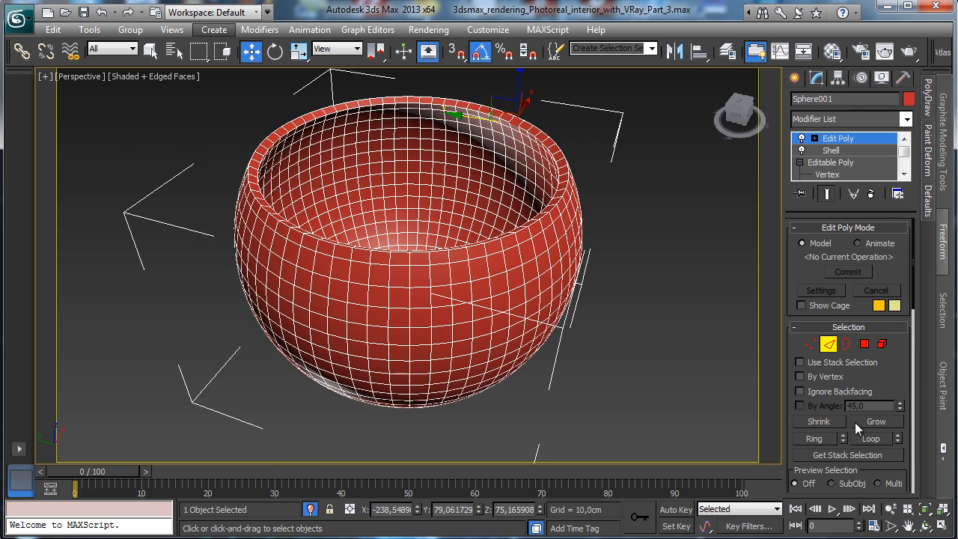
left_click(822, 438)
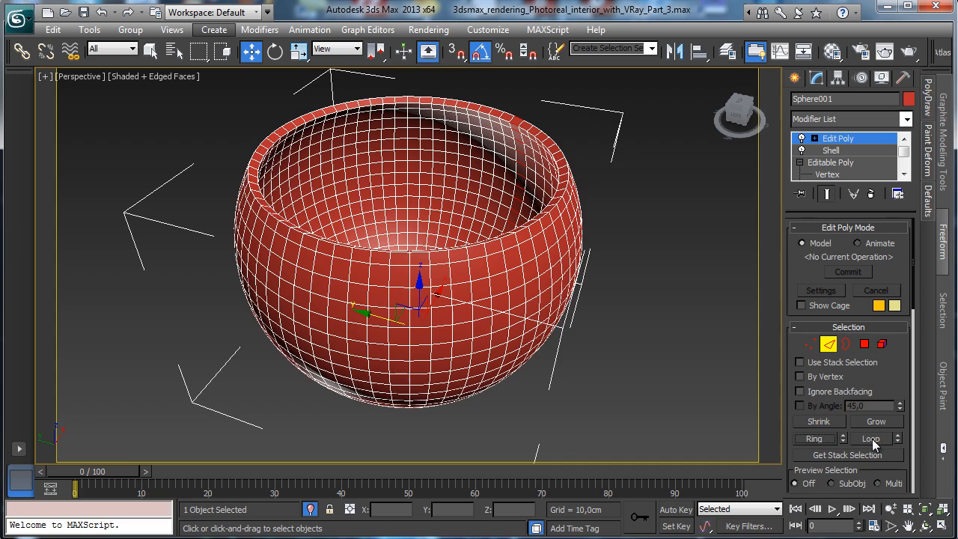
left_click(870, 439)
left_click(652, 213)
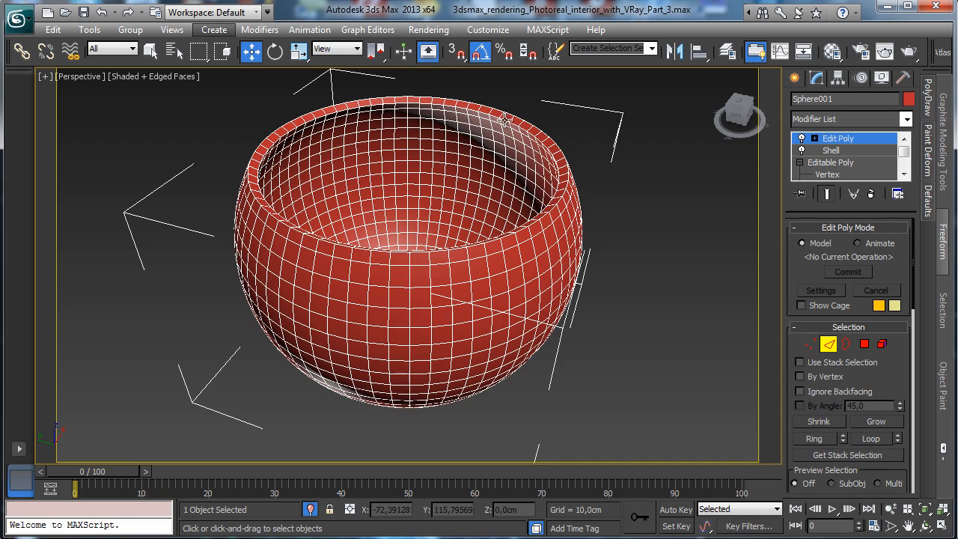
Step: Select the full inner and outer edge loops around the bowl's rim
left_click(505, 119)
left_click(870, 440)
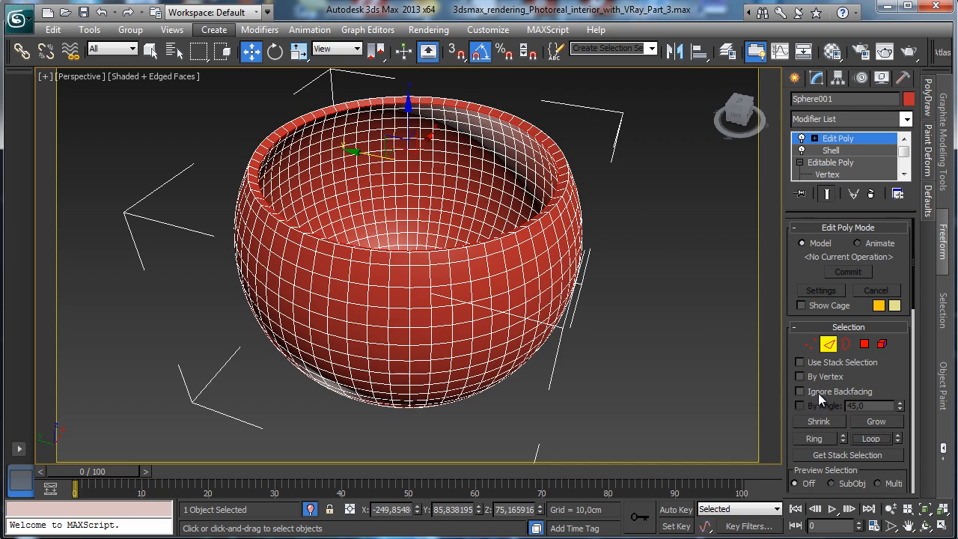
left_click(506, 116)
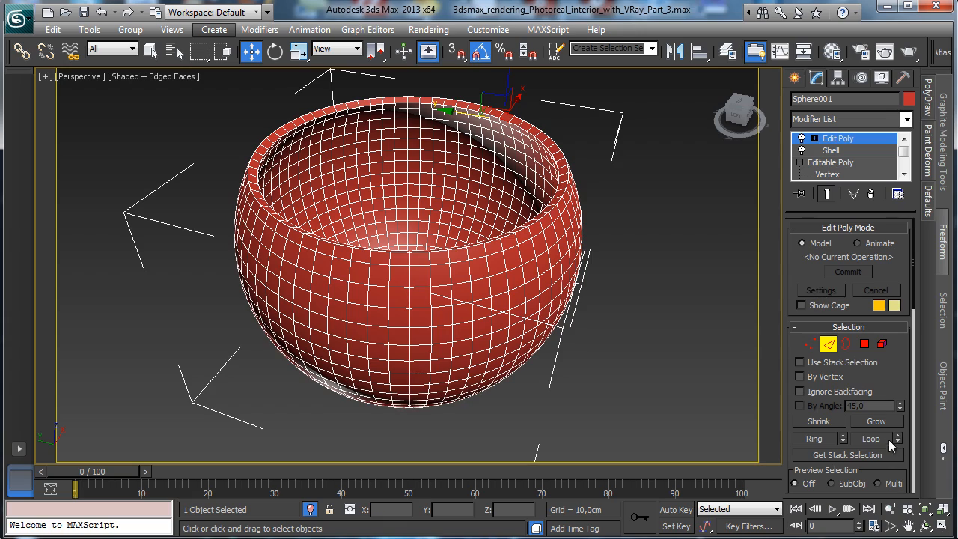
left_click(870, 438)
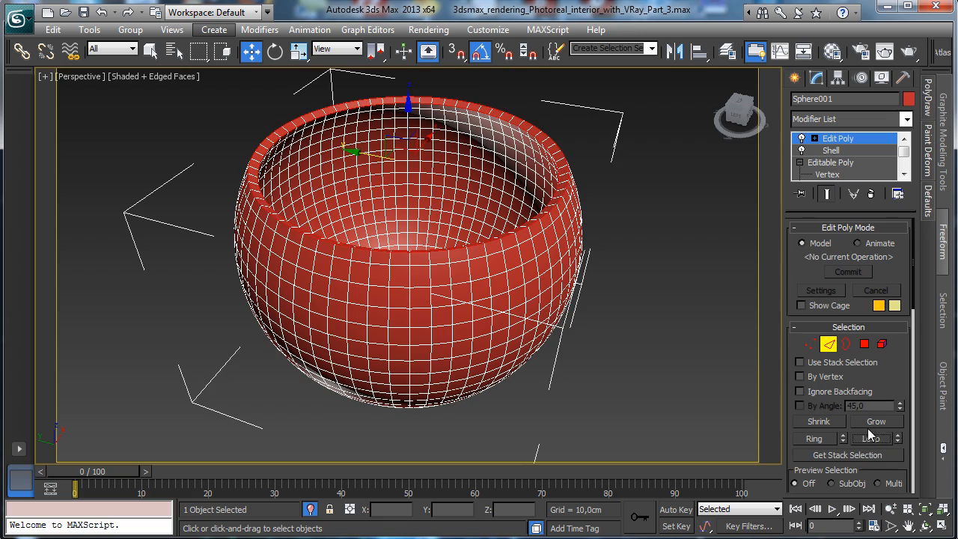
Step: Apply a Chamfer of 0,15 cm to the selected inner and outer edge loops of the bowl's rim
left_click(889, 509)
left_click_drag(528, 255, 533, 228)
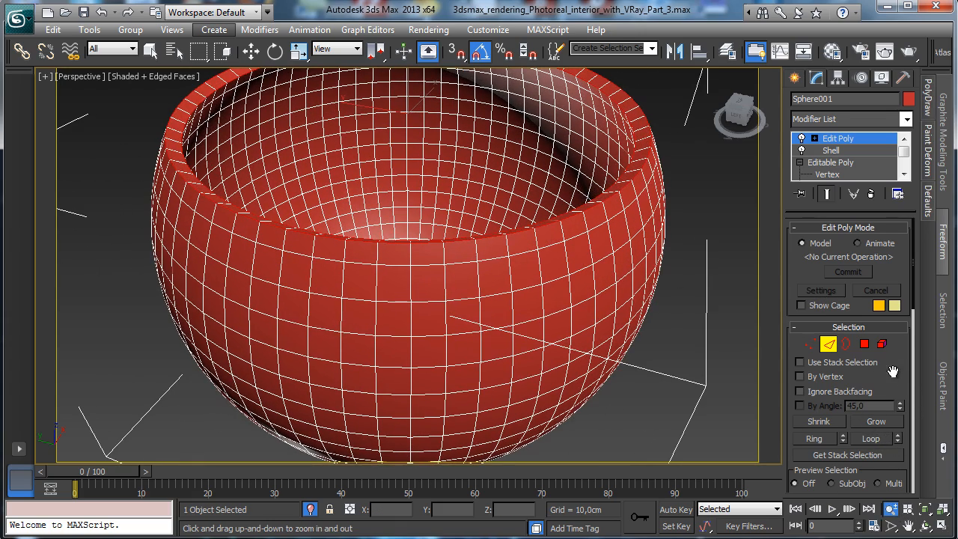
left_click_drag(891, 372, 880, 182)
left_click(840, 419)
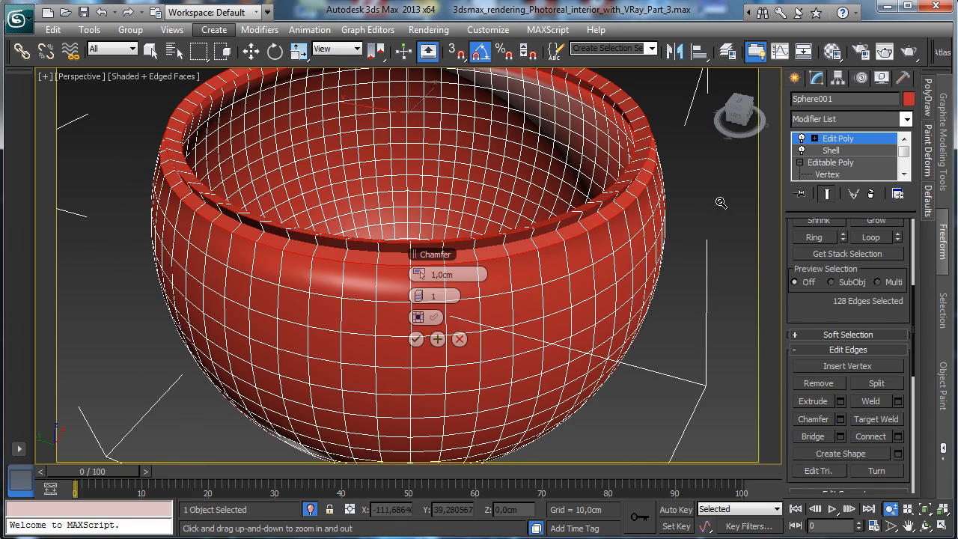
left_click_drag(422, 274, 373, 258)
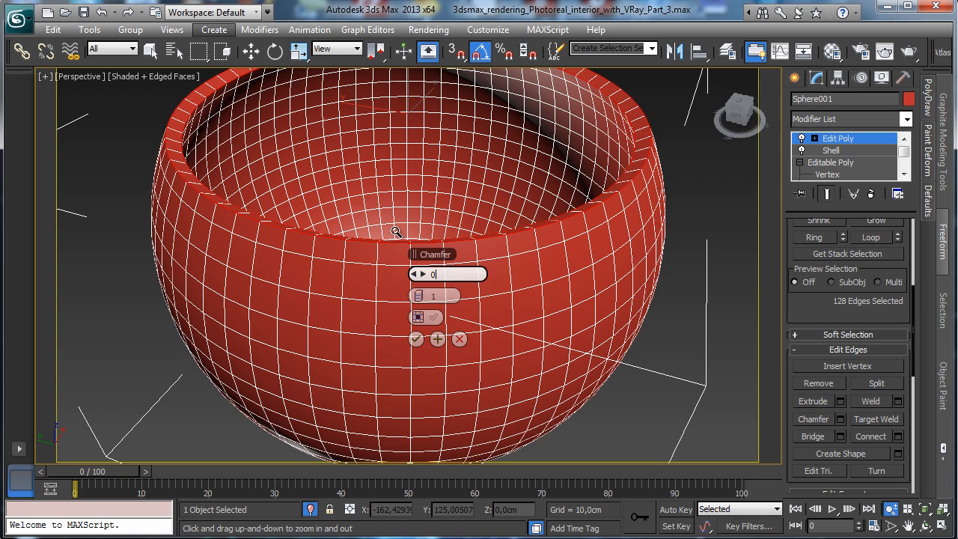
key("Return")
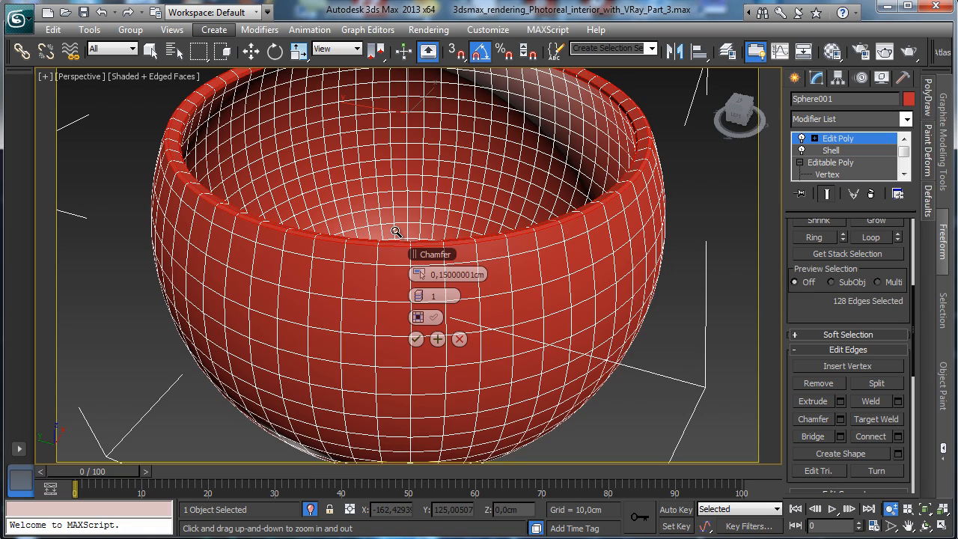
Step: Set the rim chamfer to 4 segments, accept it and leave edge editing
left_click(421, 296)
left_click(421, 296)
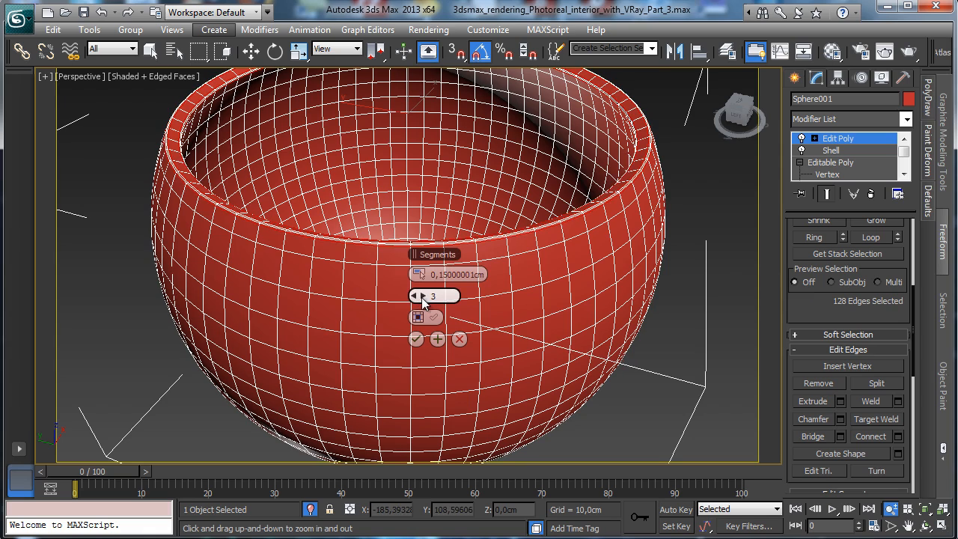
left_click(421, 296)
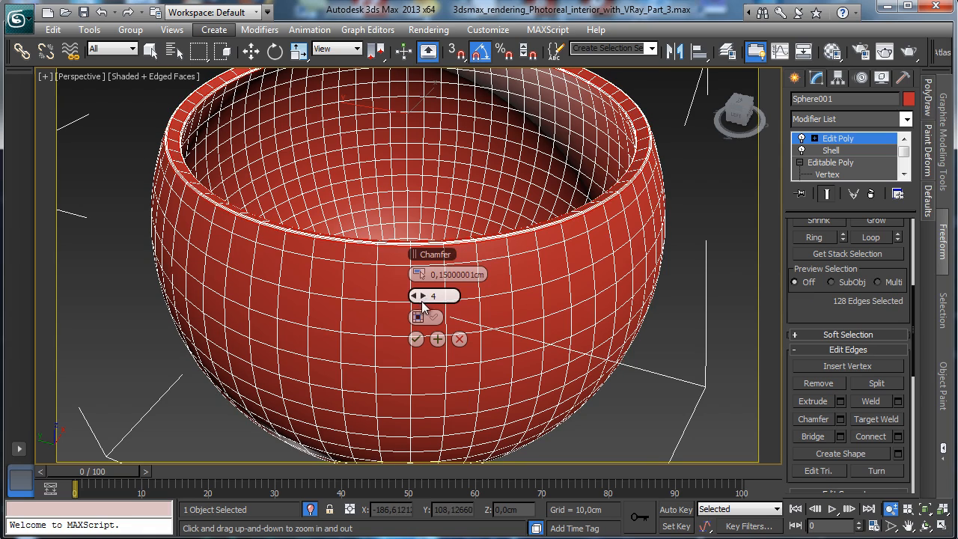
left_click(416, 340)
left_click(840, 142)
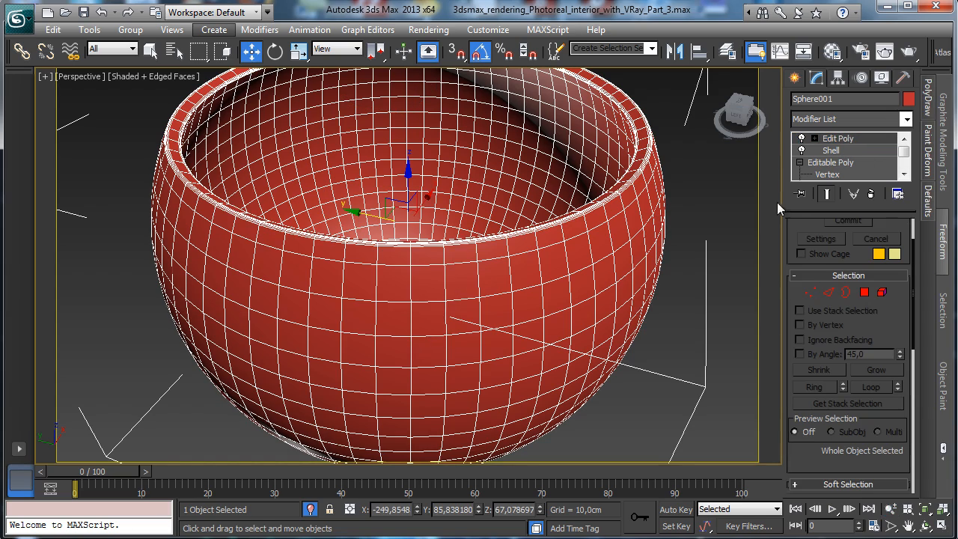
Step: Show the whole scene through VRayPhysicalCamera001 without edged faces by ending the bowl's isolation
left_click(889, 508)
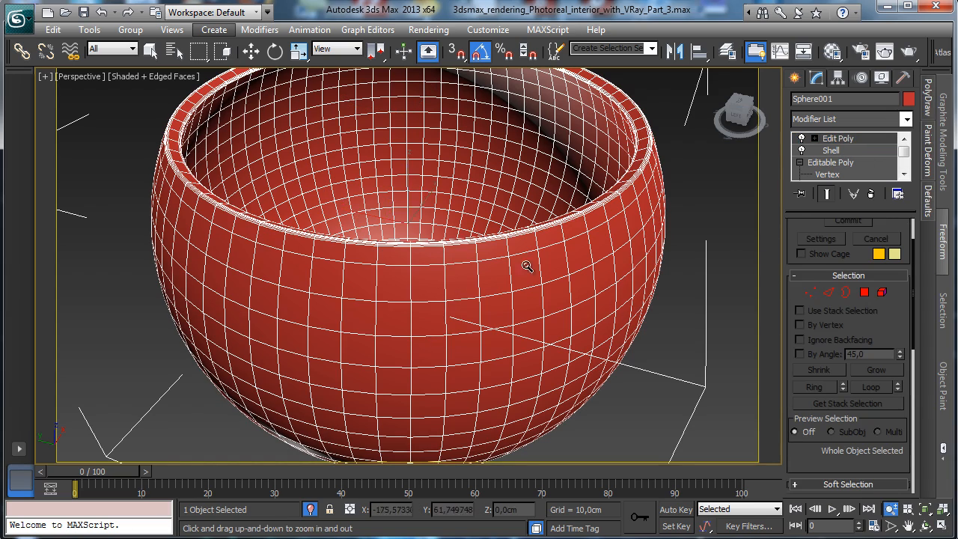
left_click_drag(524, 263, 427, 264)
left_click(90, 77)
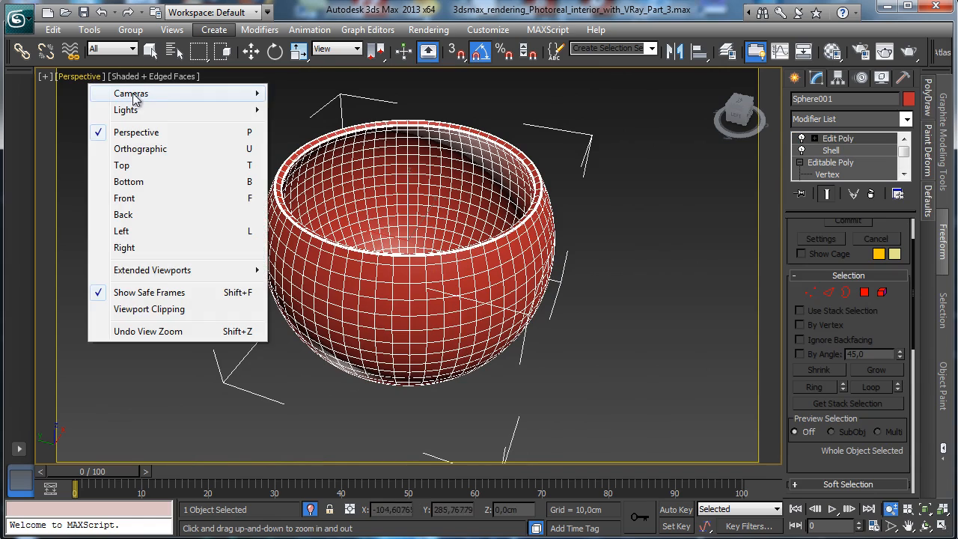
mouse_move(131, 92)
left_click(342, 92)
left_click(188, 80)
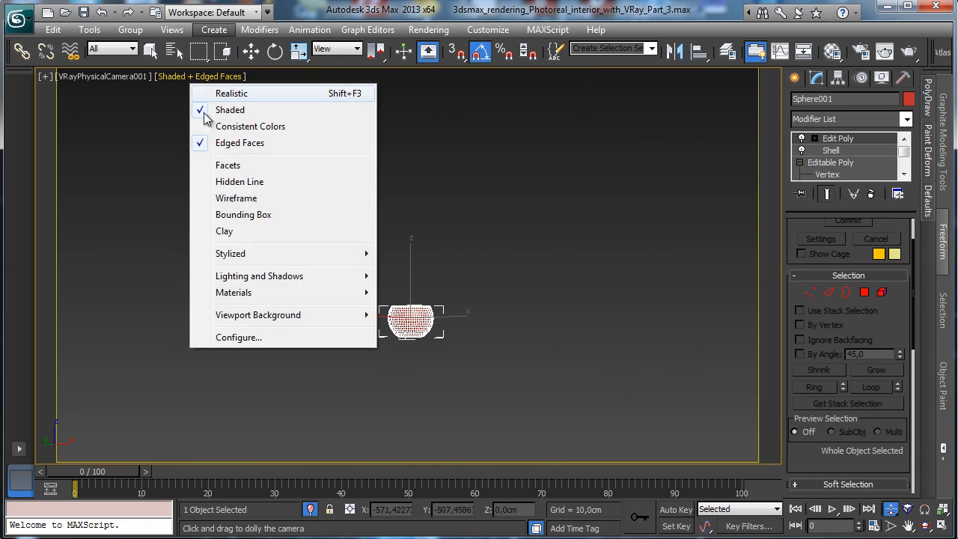
left_click(250, 144)
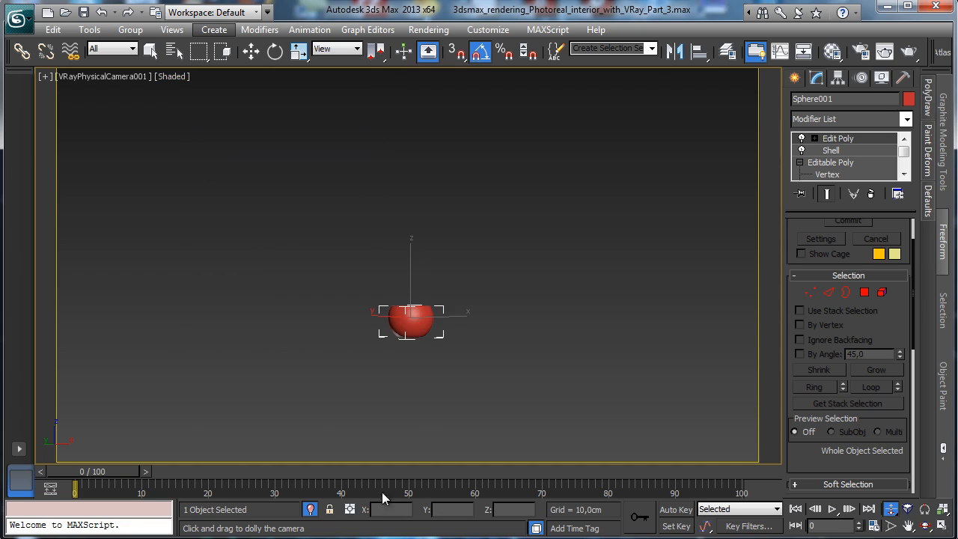
left_click(311, 510)
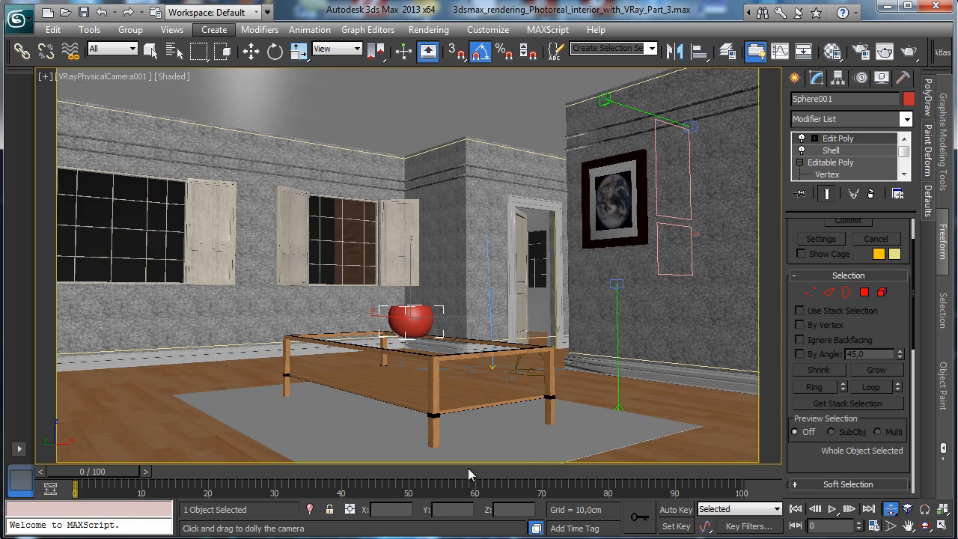
Step: Return to the four-view layout and lower the bowl in the Front view until its base sits on the tabletop
left_click(943, 526)
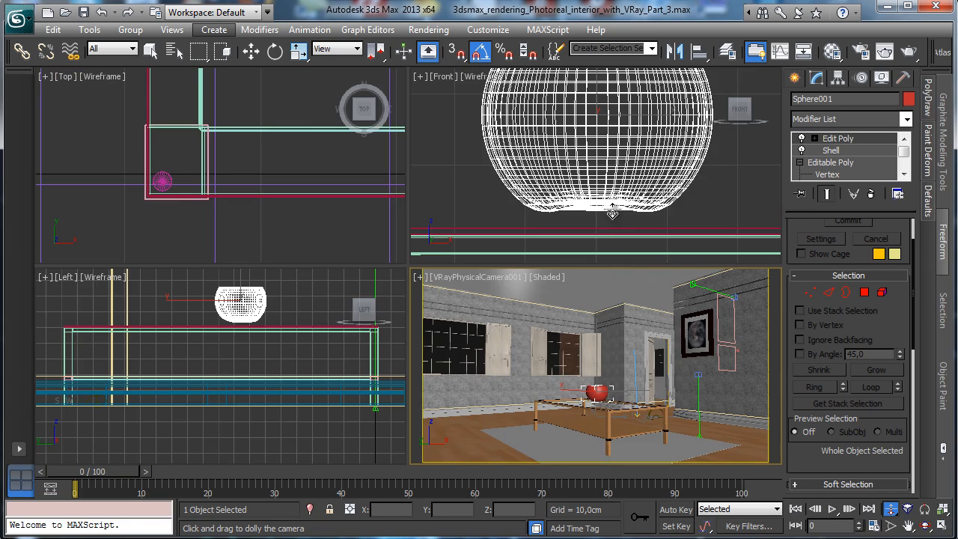
left_click(250, 50)
left_click_drag(602, 84, 597, 97)
right_click(644, 336)
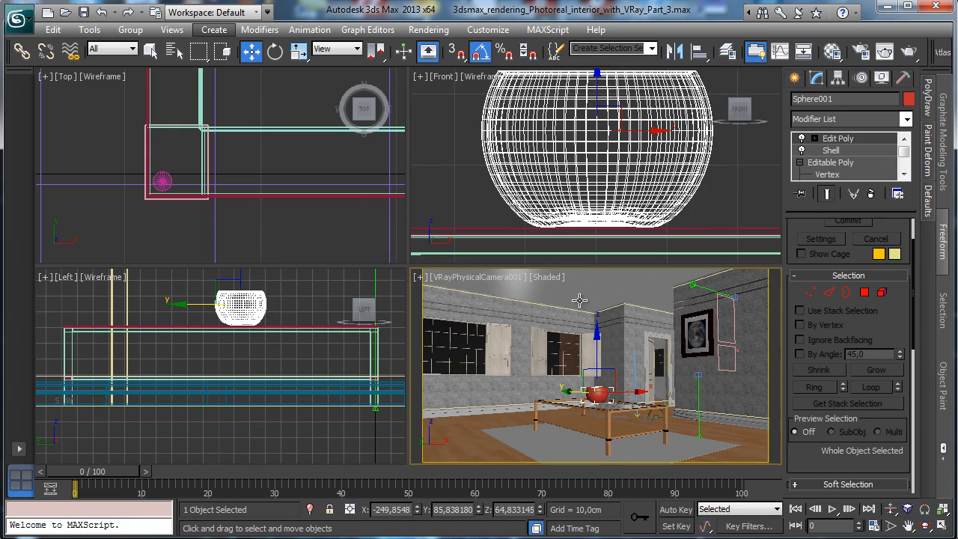
Step: Move the bowl horizontally about 43 cm along the table toward the camera in the Left view, and maximize the camera view
right_click(269, 144)
right_click(290, 310)
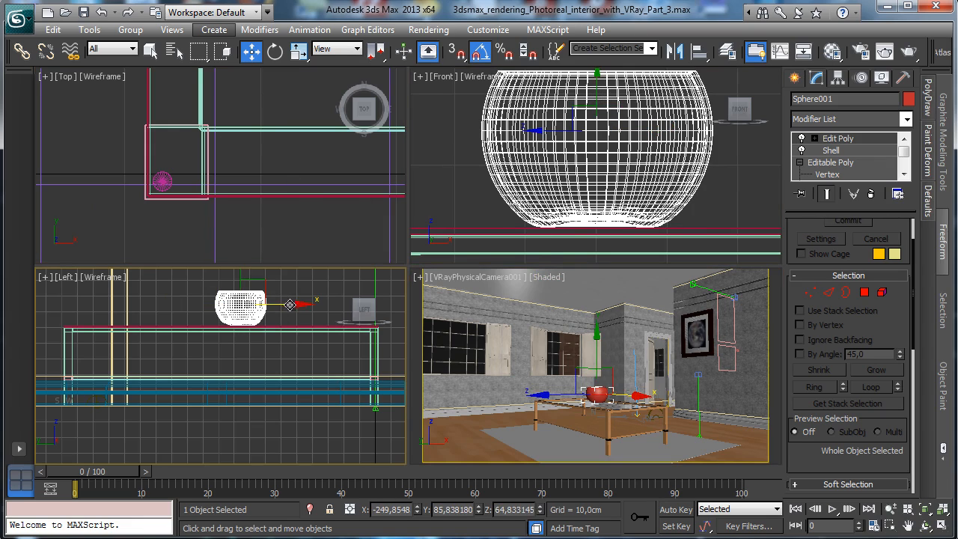
left_click_drag(290, 305, 358, 313)
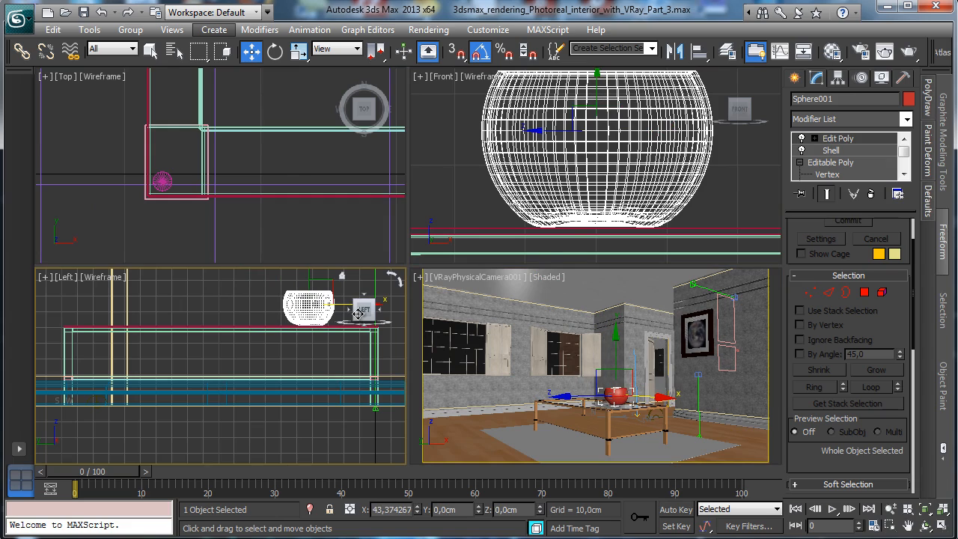
left_click(908, 508)
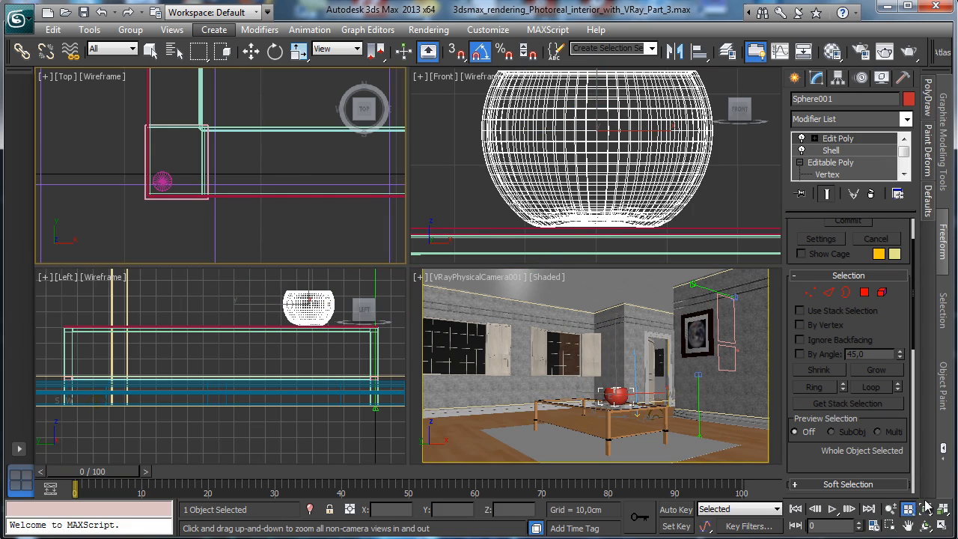
left_click(927, 507)
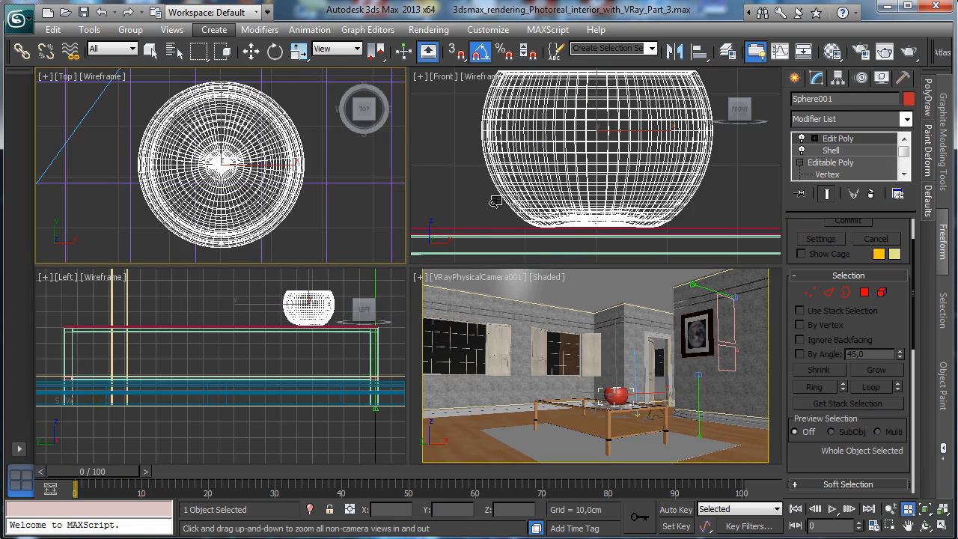
left_click(890, 509)
left_click_drag(197, 187, 277, 202)
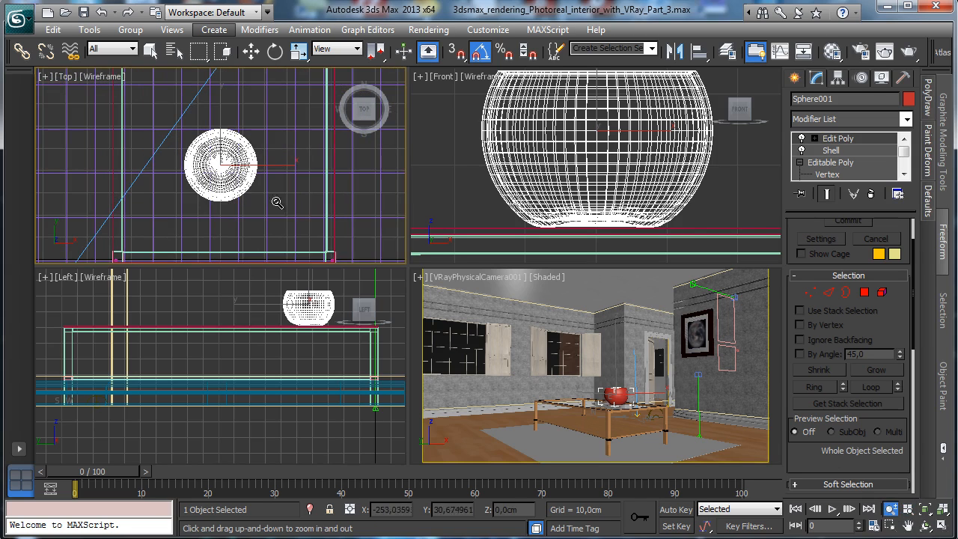
right_click(598, 336)
left_click(942, 526)
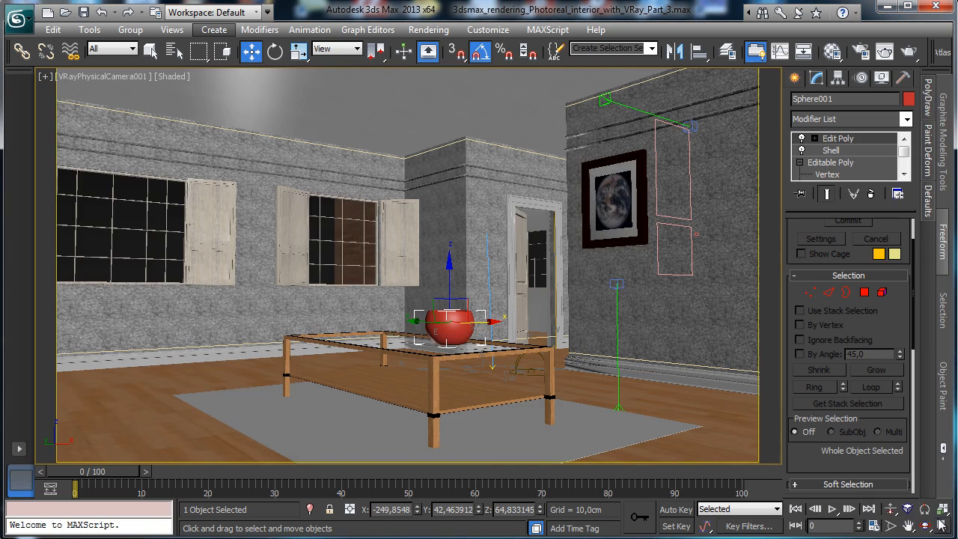
Step: Name an unused material "Sphere vase", assign it to the bowl and change its type to VRayMtl
left_click(832, 51)
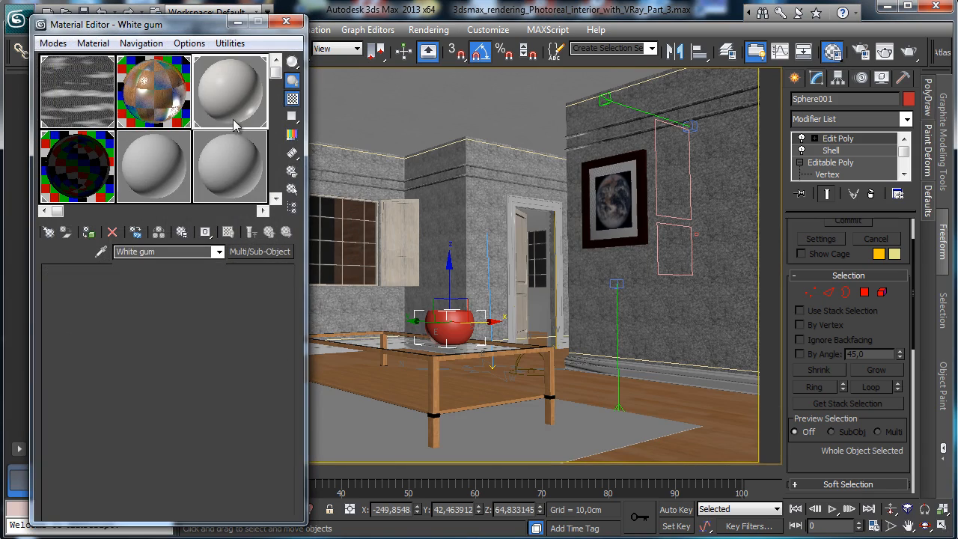
left_click(150, 196)
double_click(172, 252)
type("S")
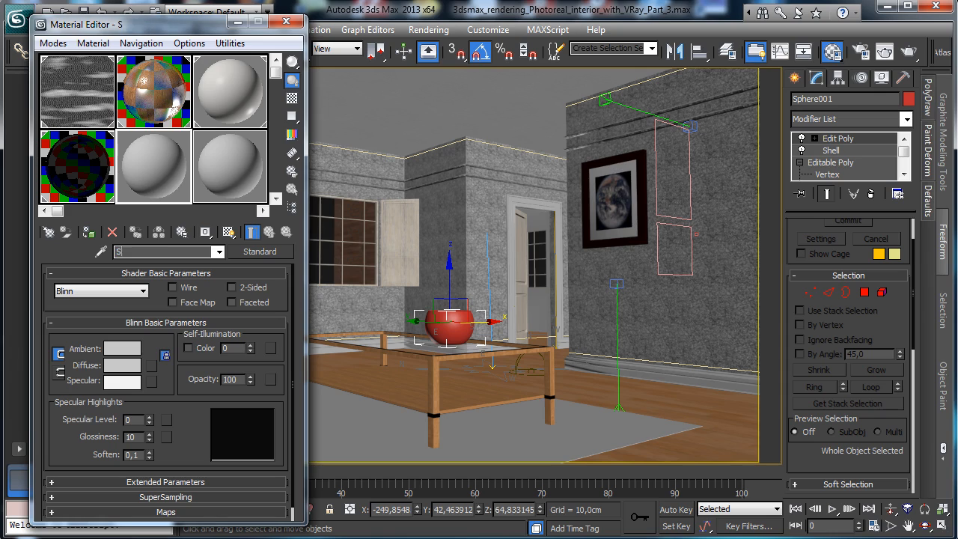
type("phere vase")
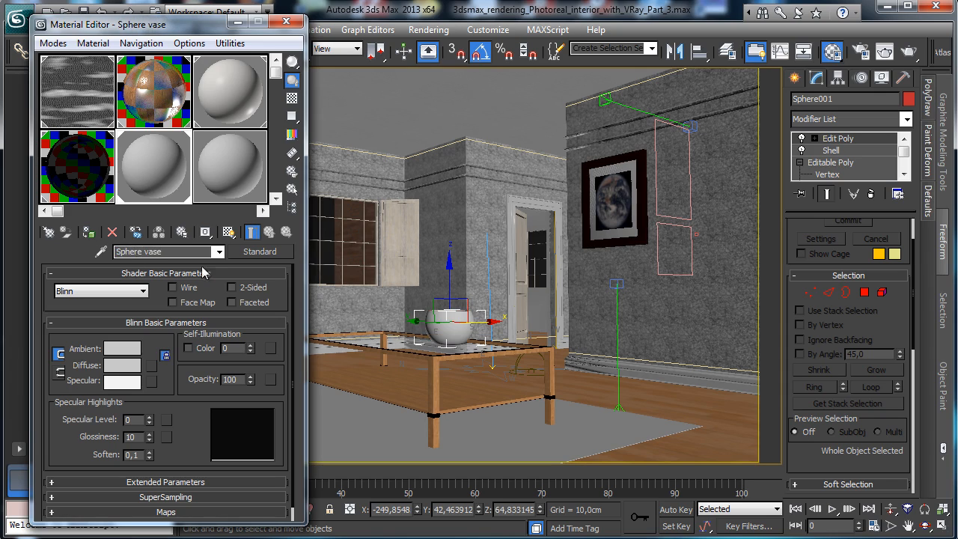
left_click(260, 251)
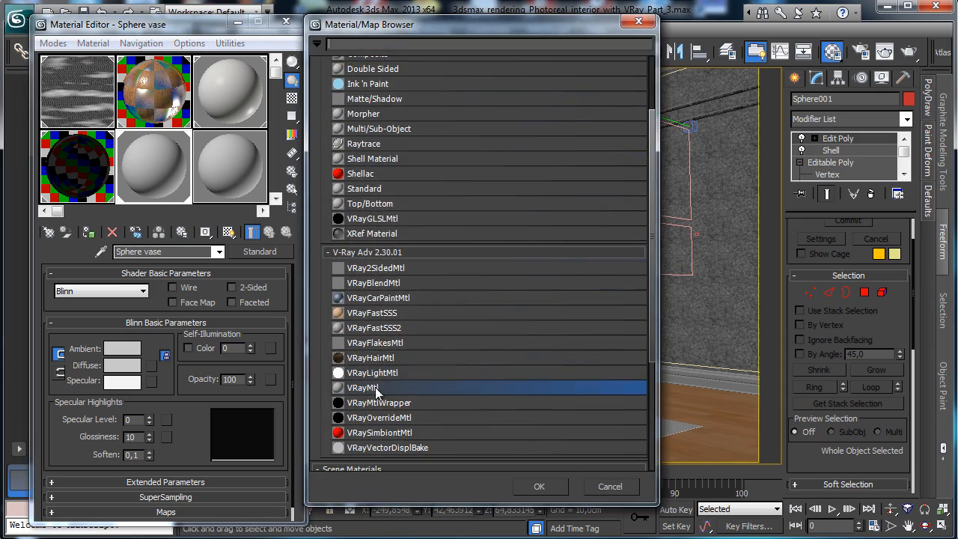
double_click(376, 390)
Step: Set the Sphere vase material's diffuse colour to a very dark, nearly black grey
left_click(135, 350)
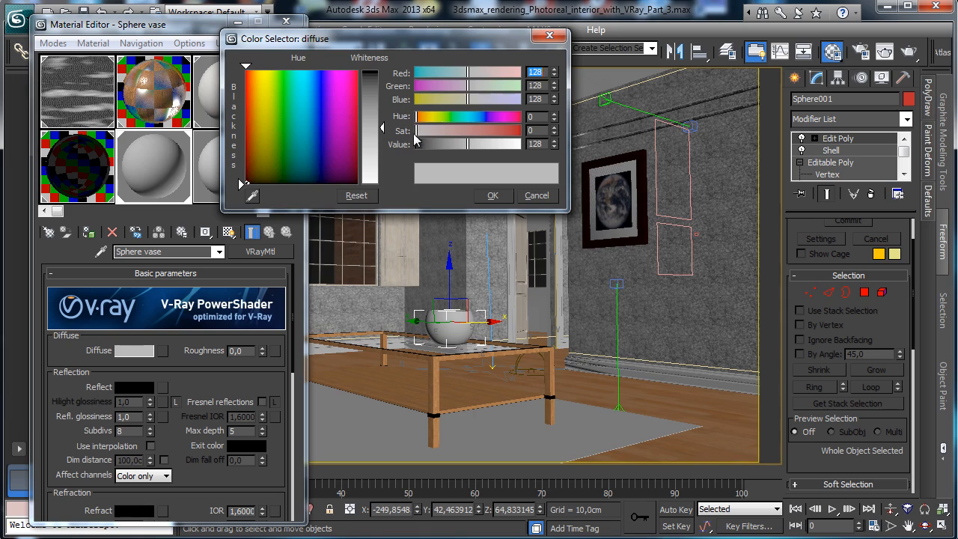
left_click(417, 143)
left_click(554, 141)
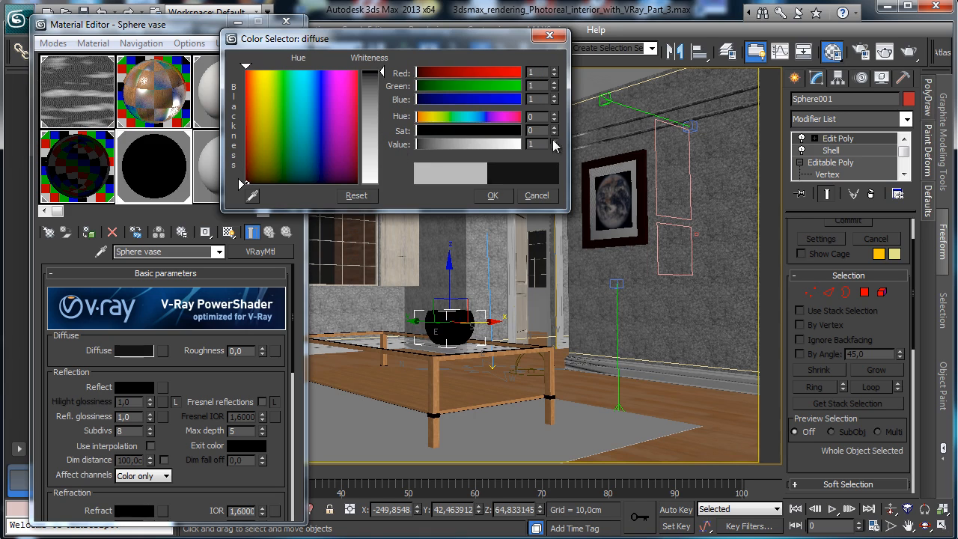
left_click(507, 196)
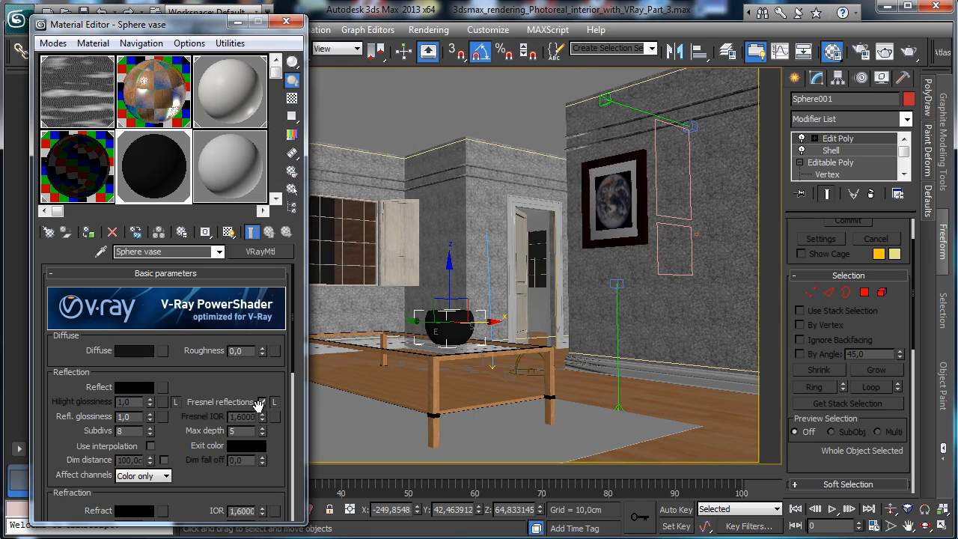
Step: Enable Fresnel reflections for the Sphere vase material and set its reflection colour to pure white (255)
left_click(262, 401)
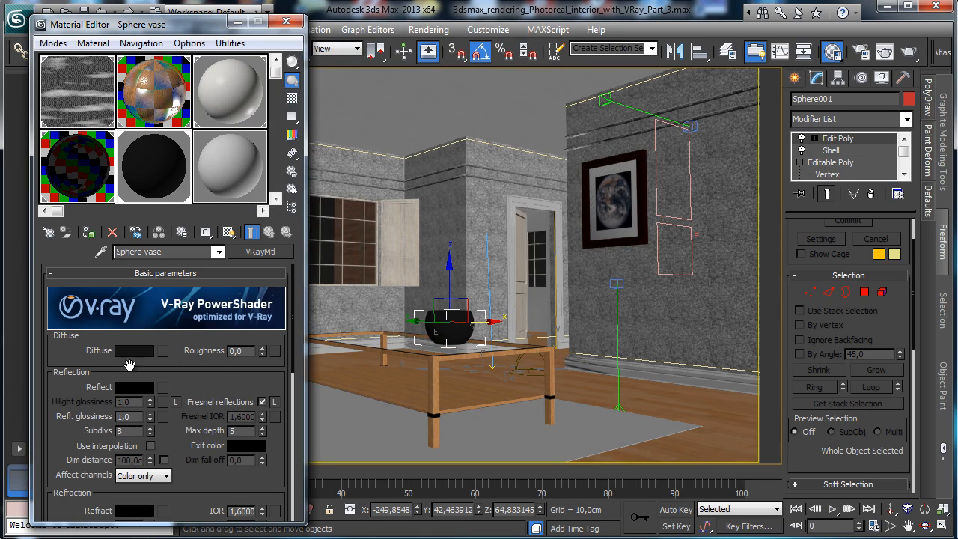
left_click(134, 387)
left_click_drag(375, 112, 375, 183)
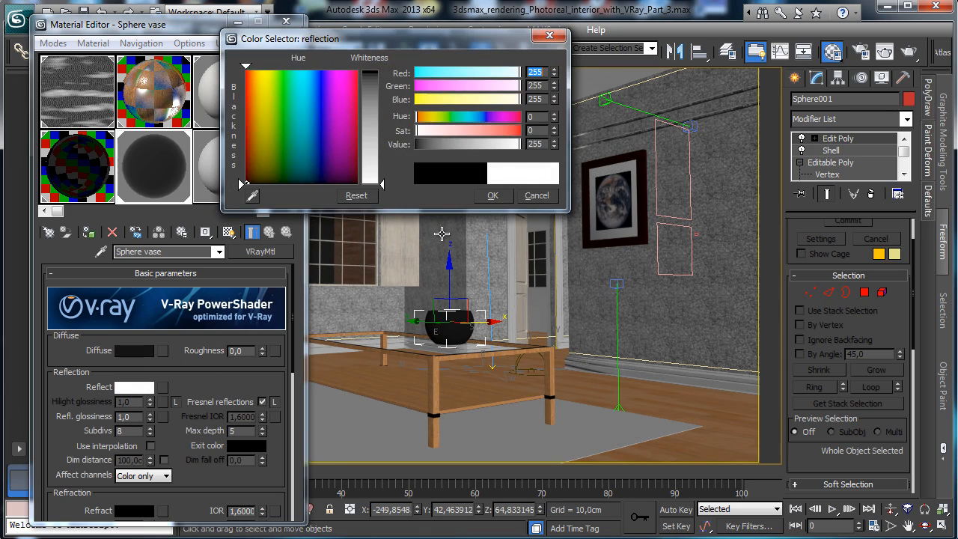
left_click(493, 195)
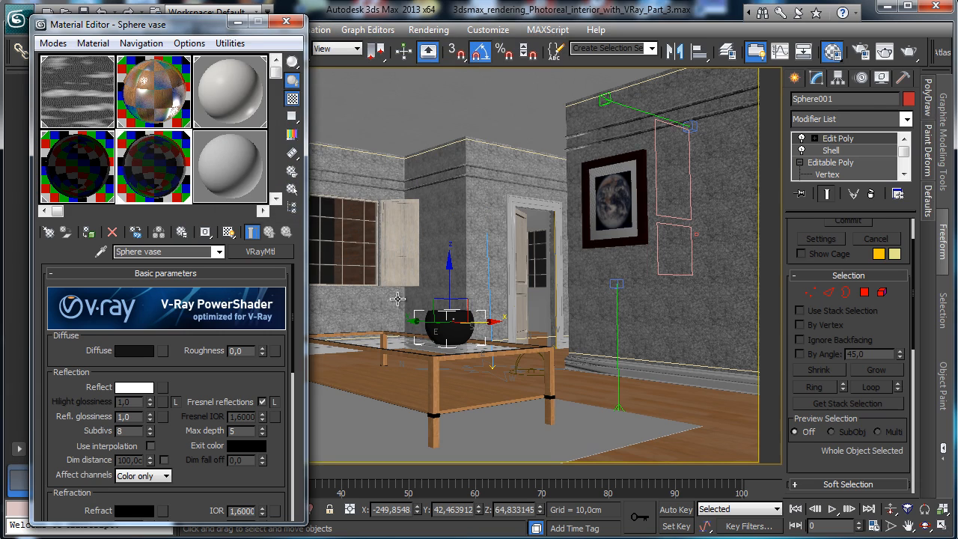
Step: Render a region around the bowl and upper part of the table, and move the frame buffer clear of the material settings
left_click(900, 57)
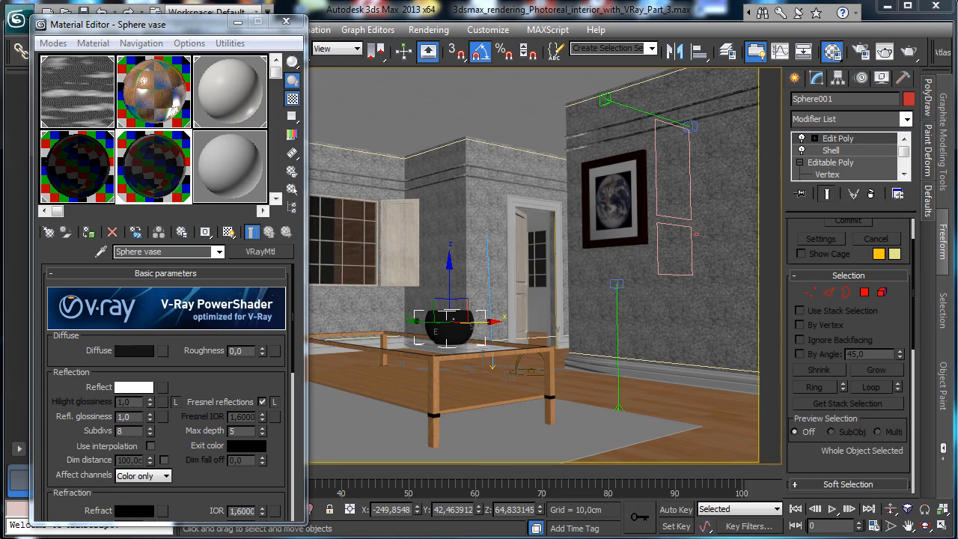
key("shift+q")
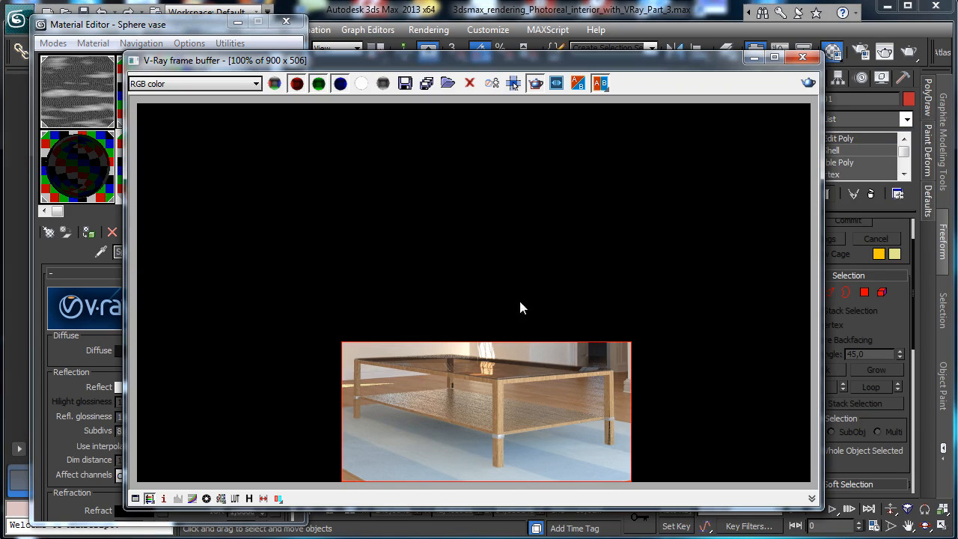
left_click_drag(448, 299, 617, 404)
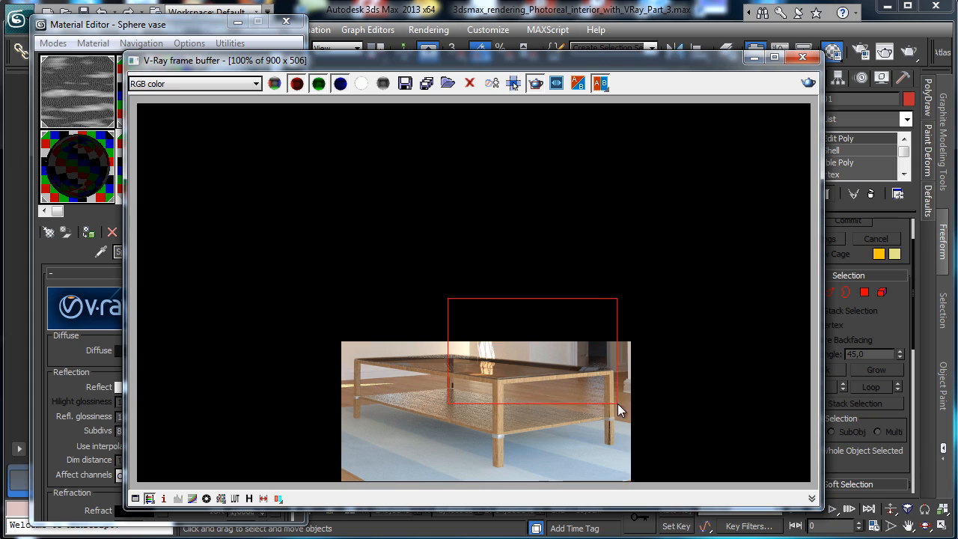
left_click(808, 83)
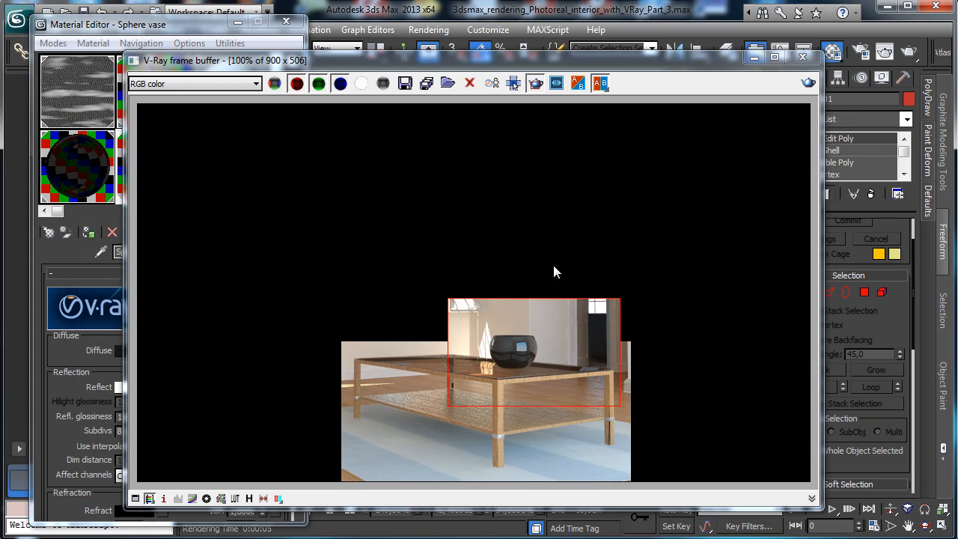
left_click_drag(491, 61, 639, 56)
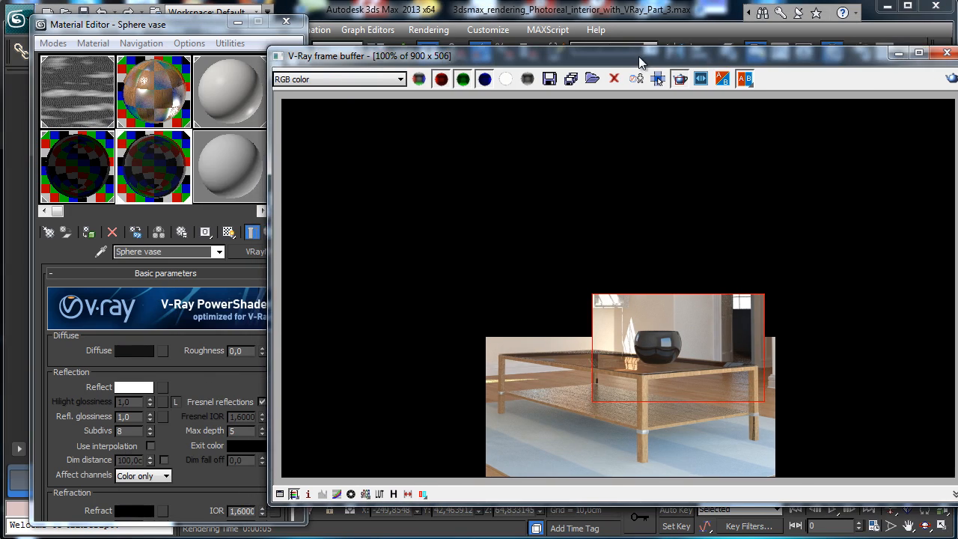
Step: Lower the Sphere vase material's reflection glossiness to 0.69 and re-render the region around the bowl
left_click(154, 25)
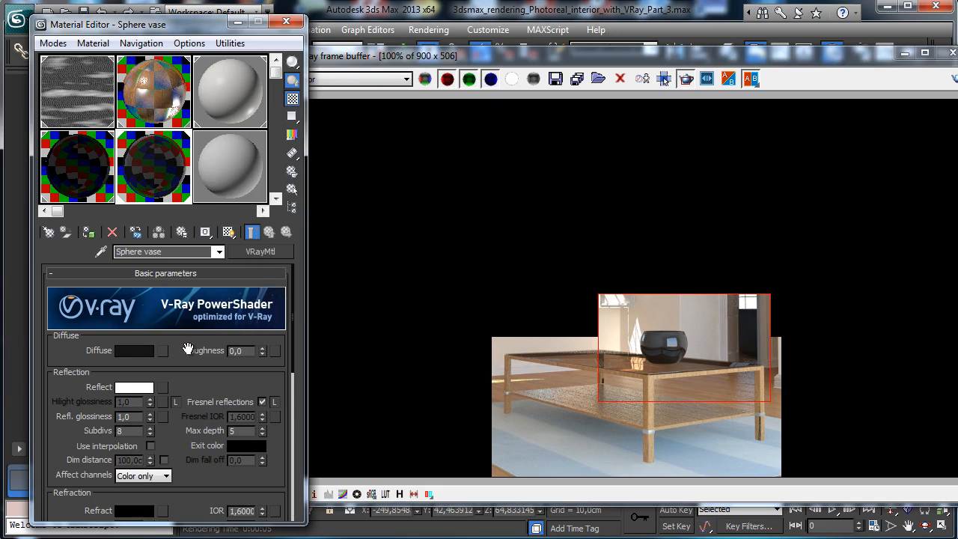
left_click_drag(197, 372, 201, 319)
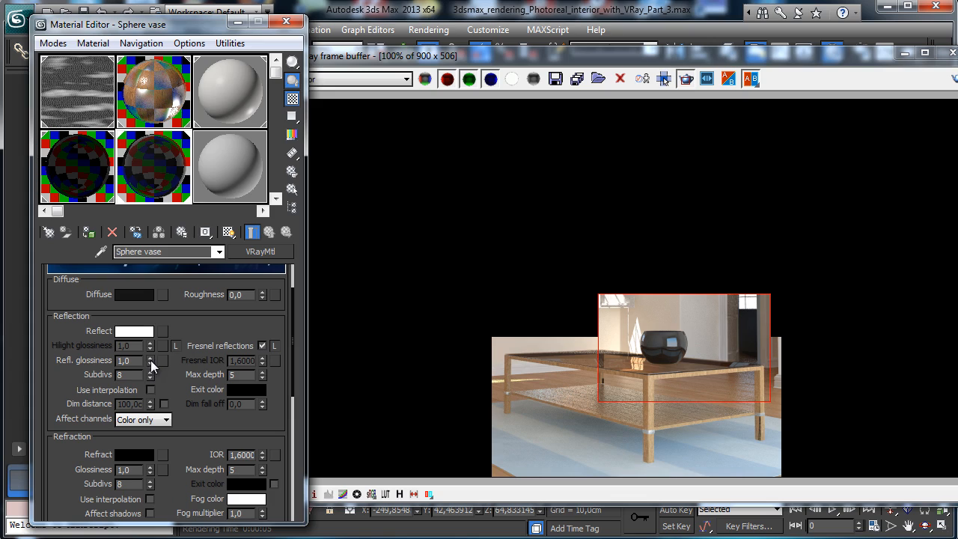
left_click_drag(150, 361, 150, 378)
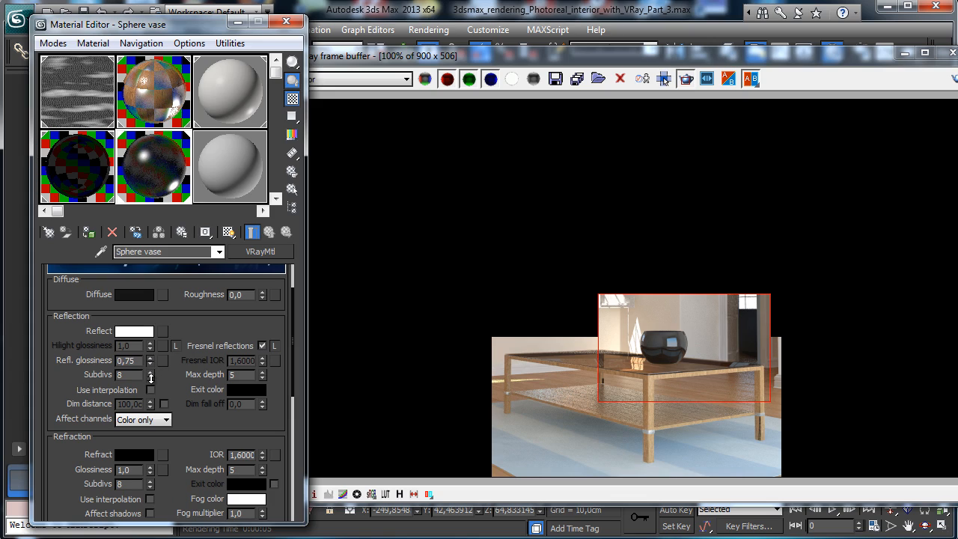
left_click(955, 79)
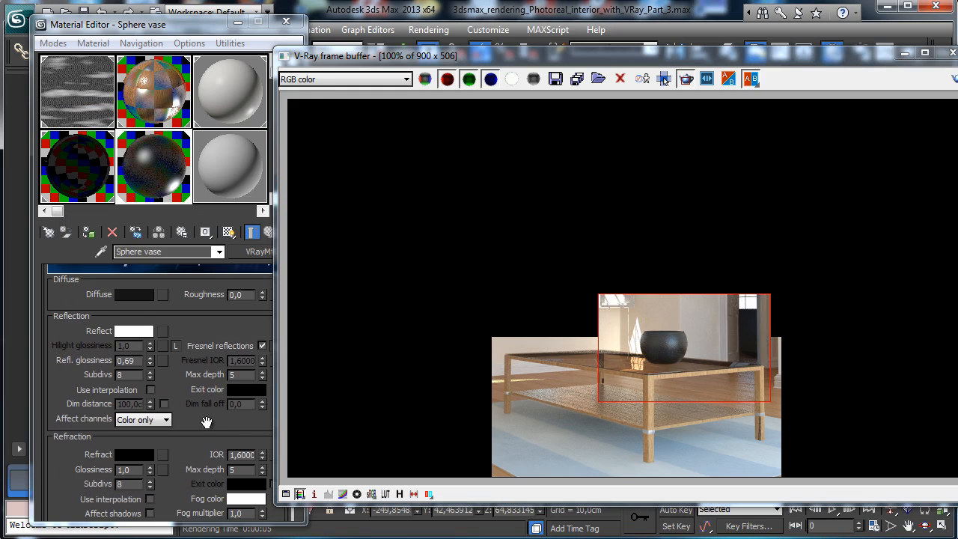
Step: Set the BRDF anisotropy of the Sphere vase material to -0.3
left_click_drag(206, 423, 180, 225)
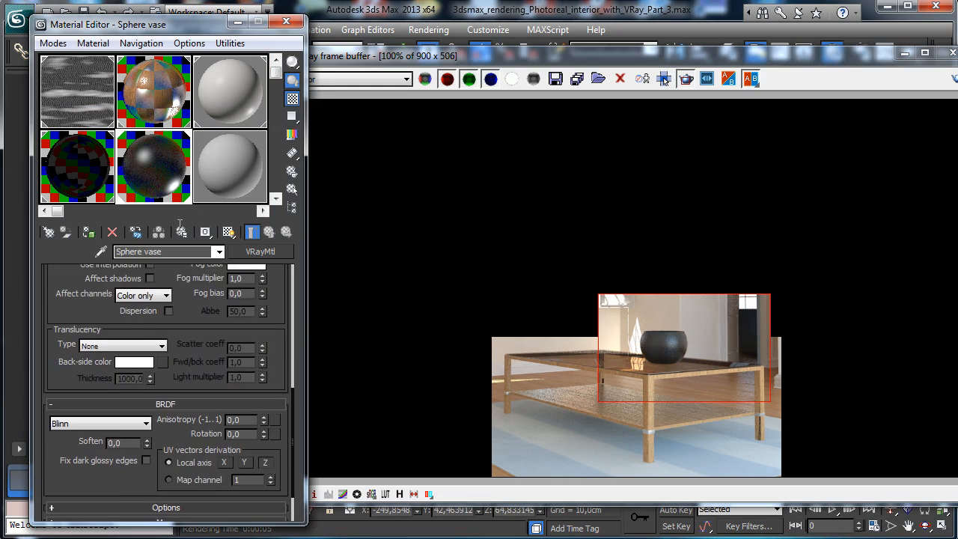
left_click(263, 422)
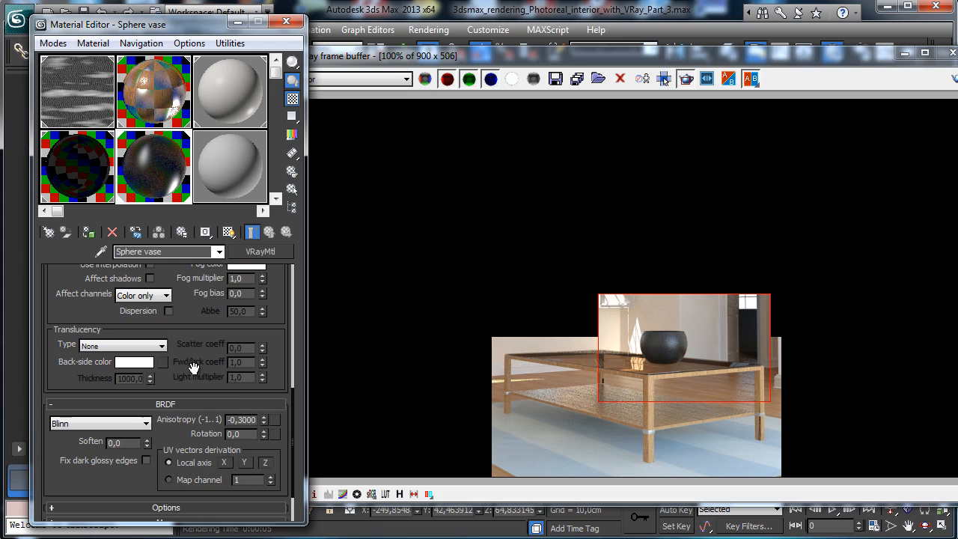
Step: Assign the bitmap Metals.Ornamental.Metals.Stainless.Patterned.2.Bump.jpg from the ArchMat folder to the Sphere vase material's bump slot
left_click_drag(193, 367, 178, 206)
left_click(175, 467)
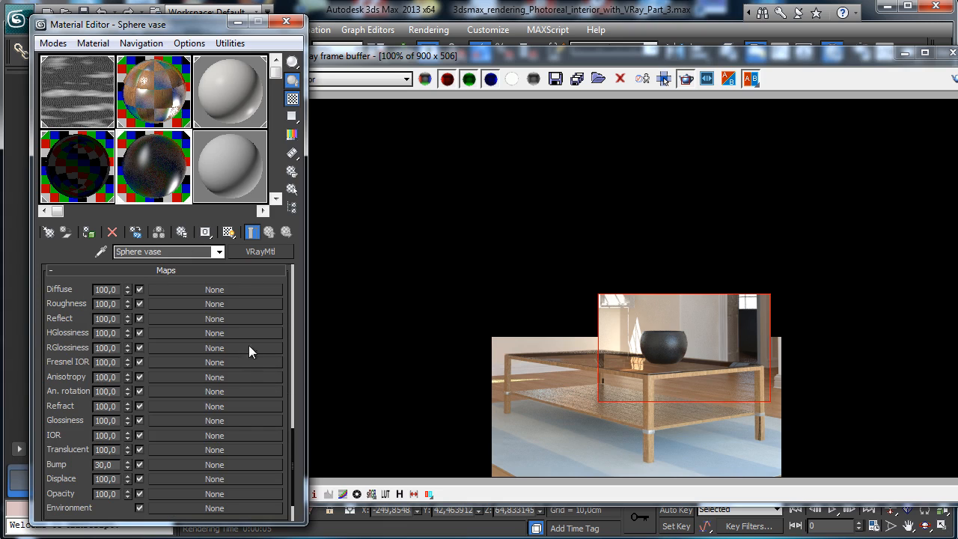
left_click(174, 464)
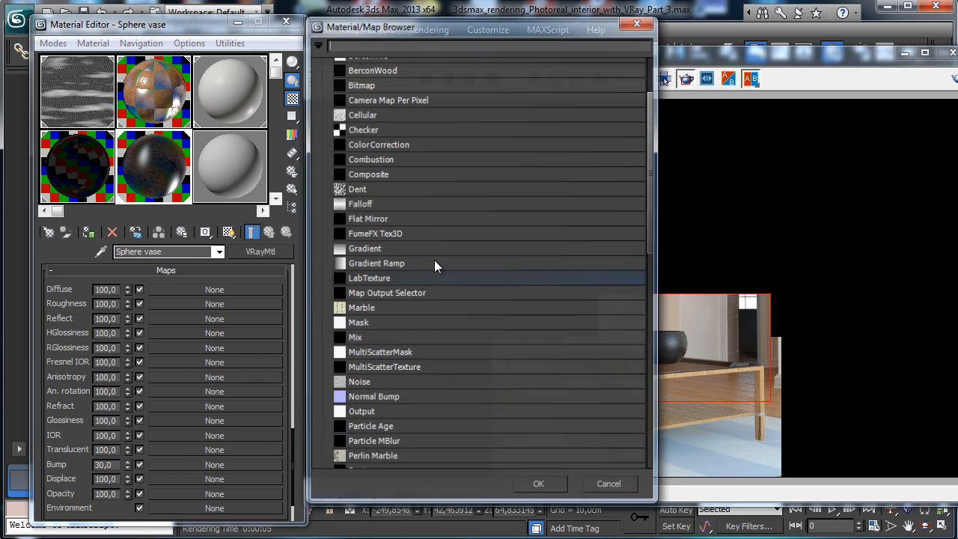
left_click_drag(434, 19, 364, 26)
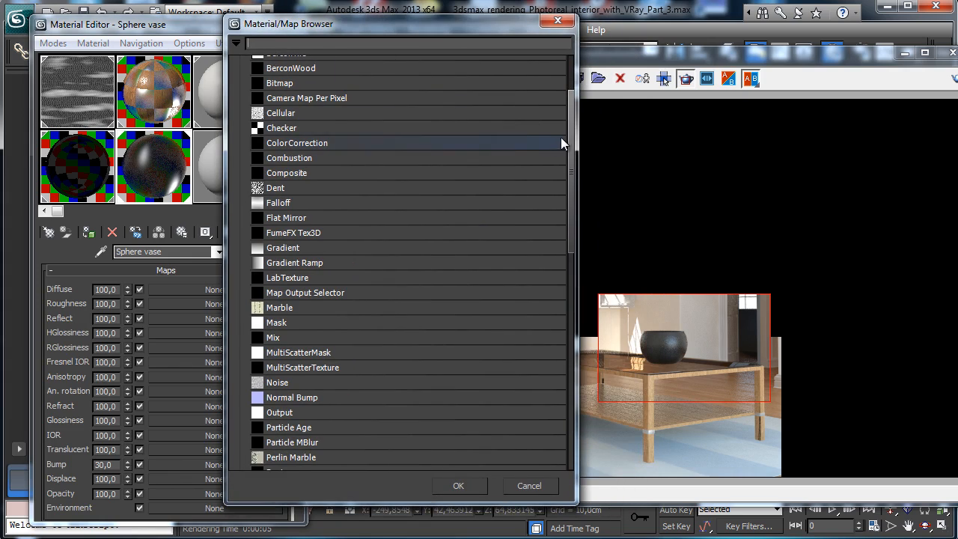
left_click_drag(570, 137, 584, 103)
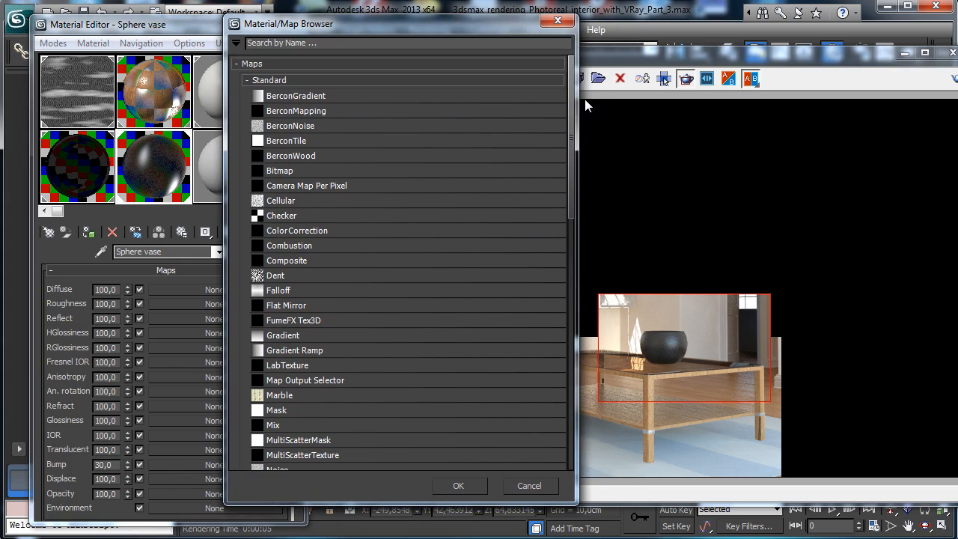
double_click(295, 170)
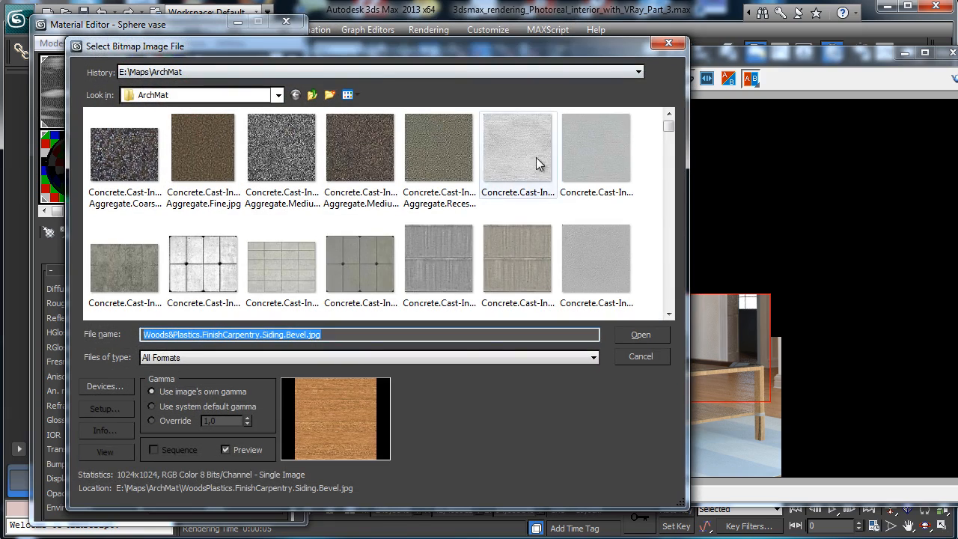
left_click_drag(671, 131, 668, 187)
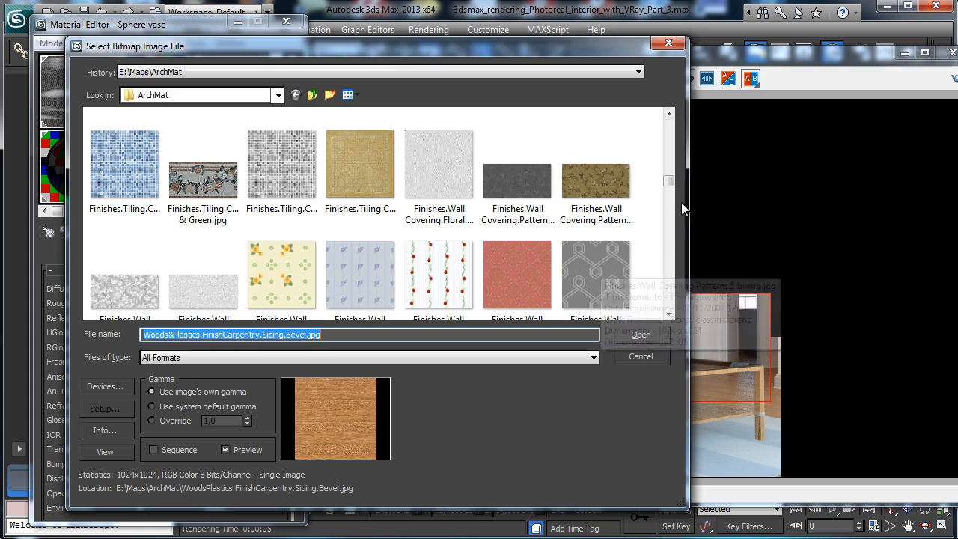
left_click_drag(668, 181, 654, 251)
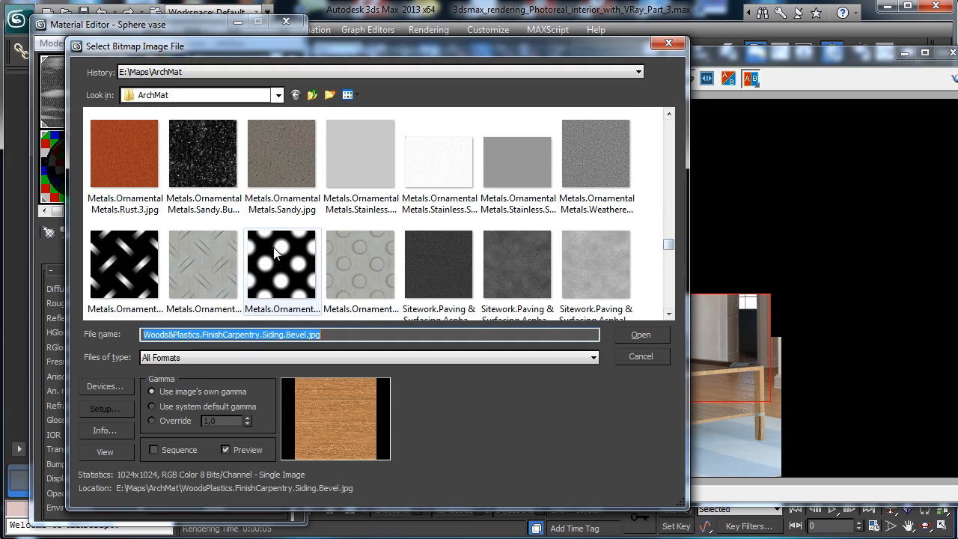
left_click(294, 255)
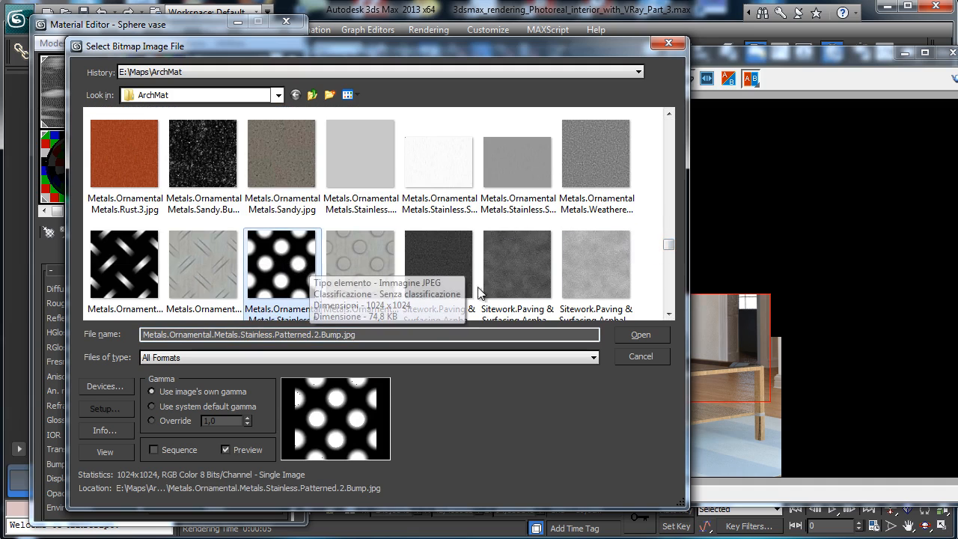
left_click(640, 334)
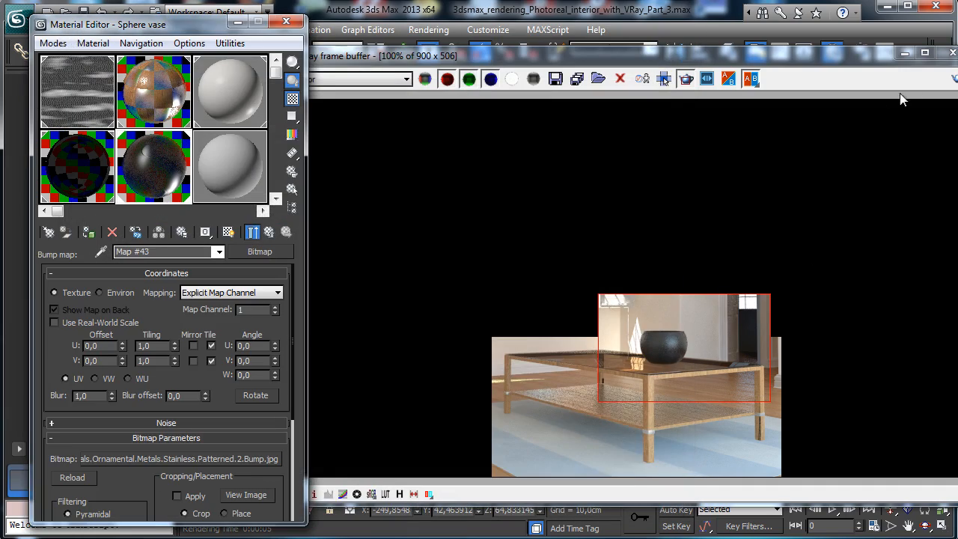
Step: Display the bump bitmap on the bowl in the viewport and set its U and V tiling to 5
left_click(899, 54)
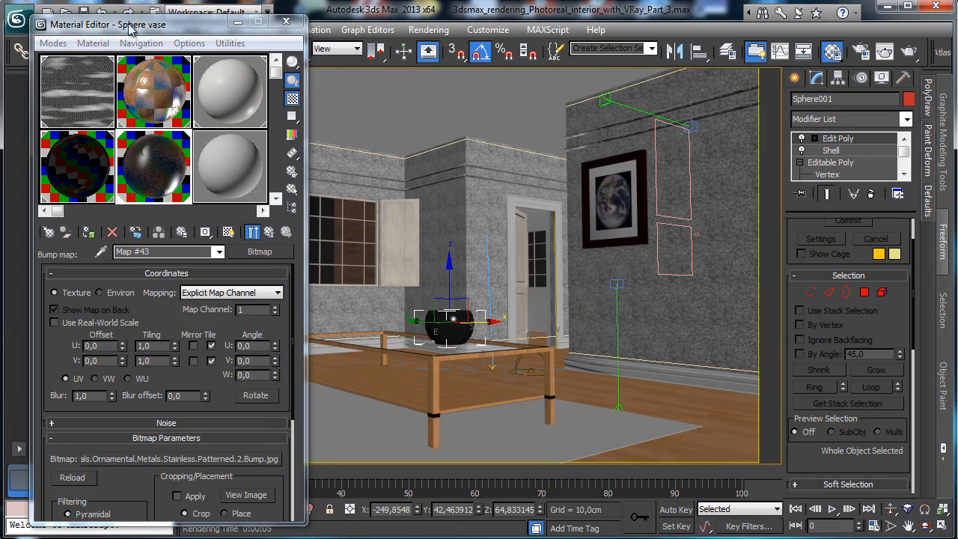
left_click(228, 232)
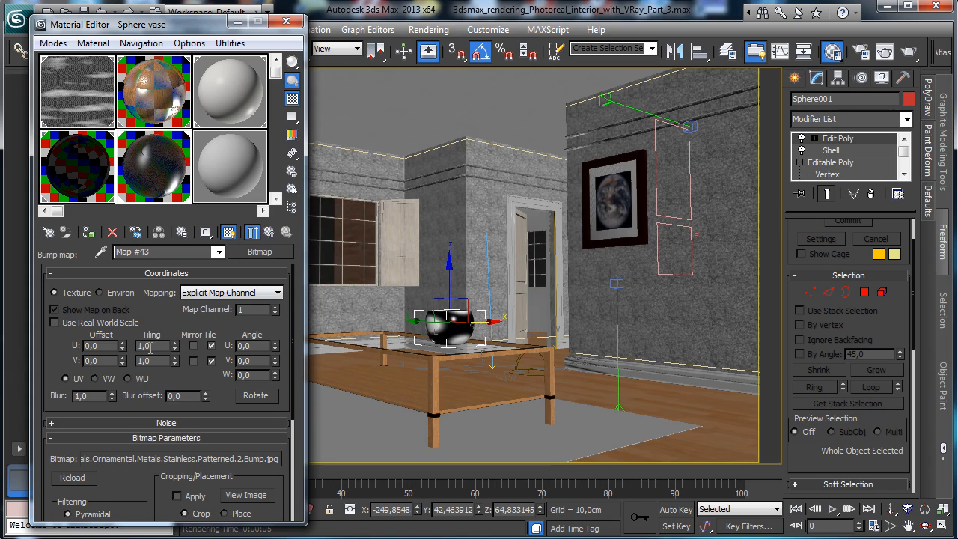
type("5")
key("Return")
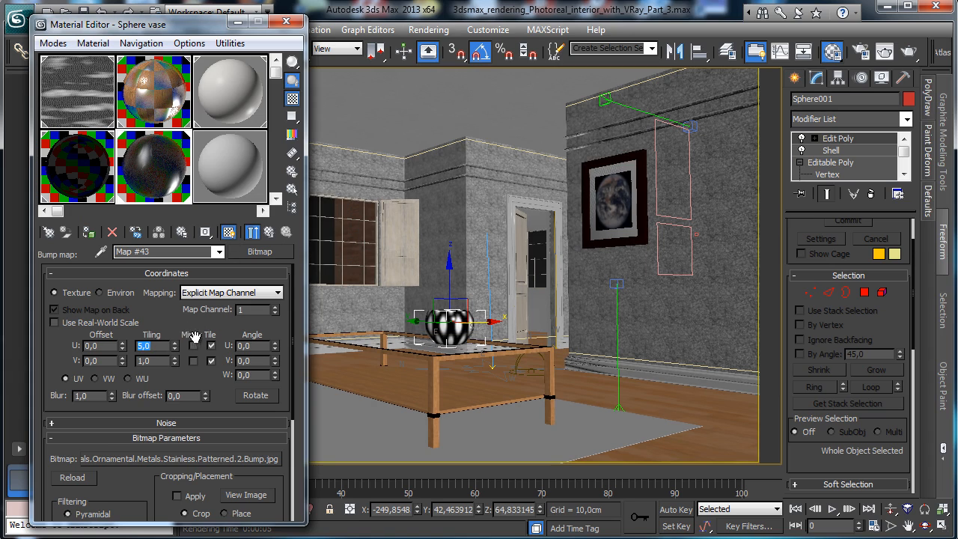
type("5")
key("Return")
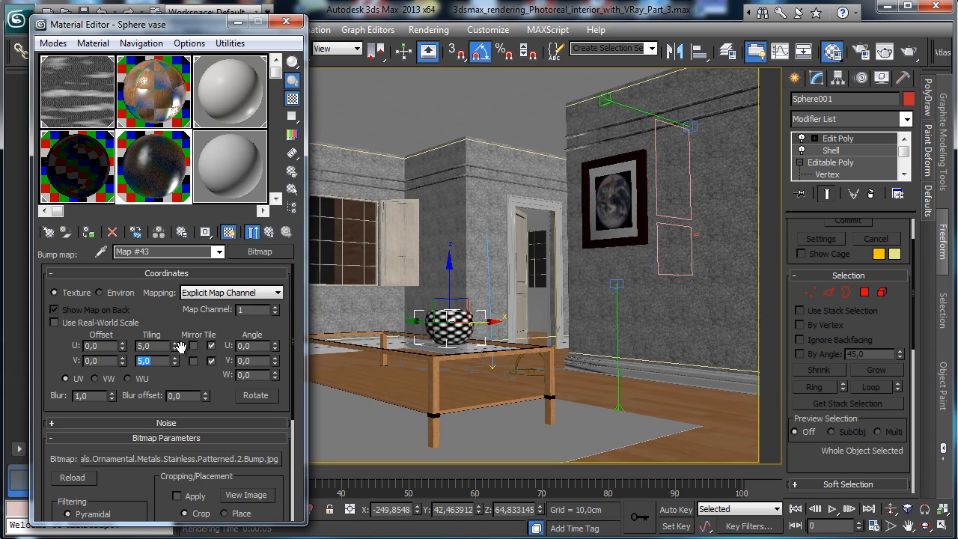
Step: Increase the bump bitmap's tiling to 10 in both U and V
left_click(166, 348)
type("10")
key("Return")
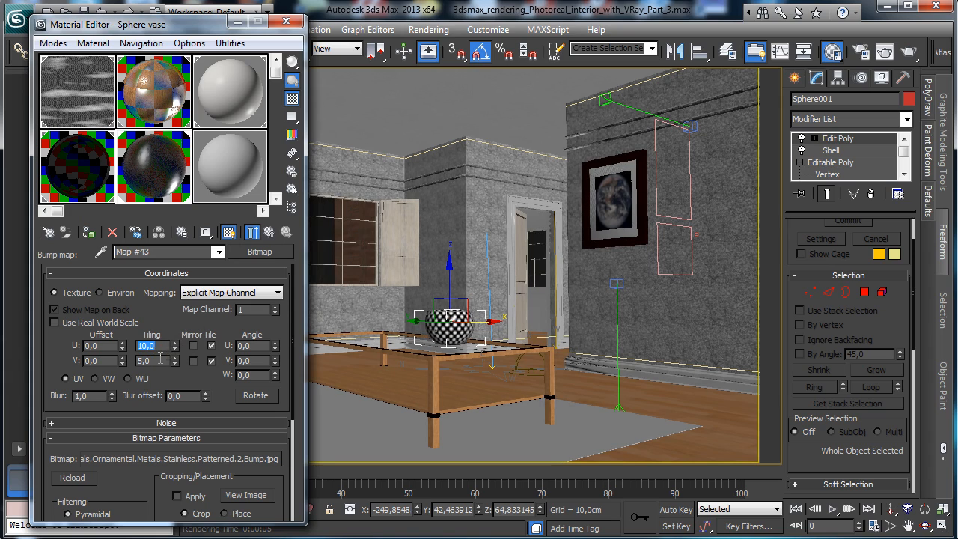
left_click(160, 358)
type("10")
key("Return")
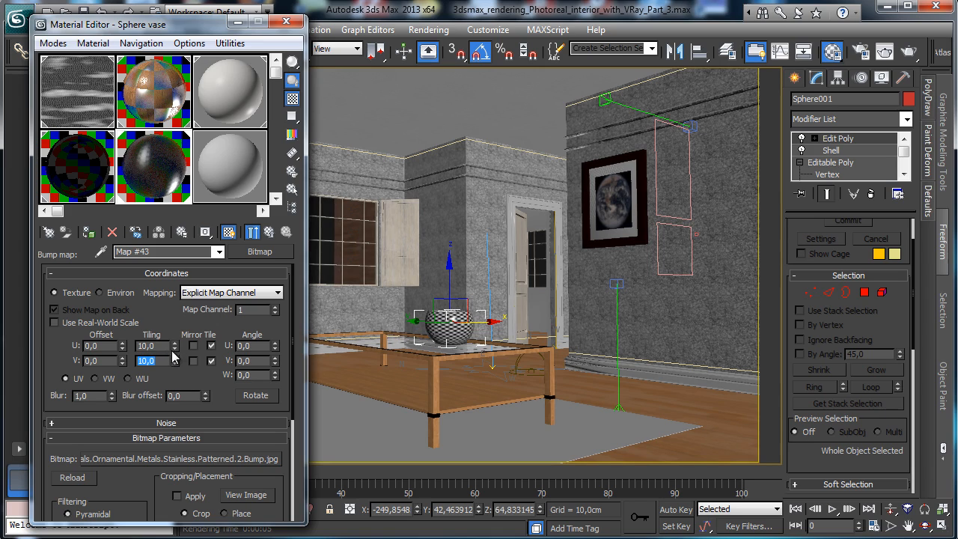
Step: Set the bump bitmap's U tiling to 20 and its blur to 0.15
left_click(158, 346)
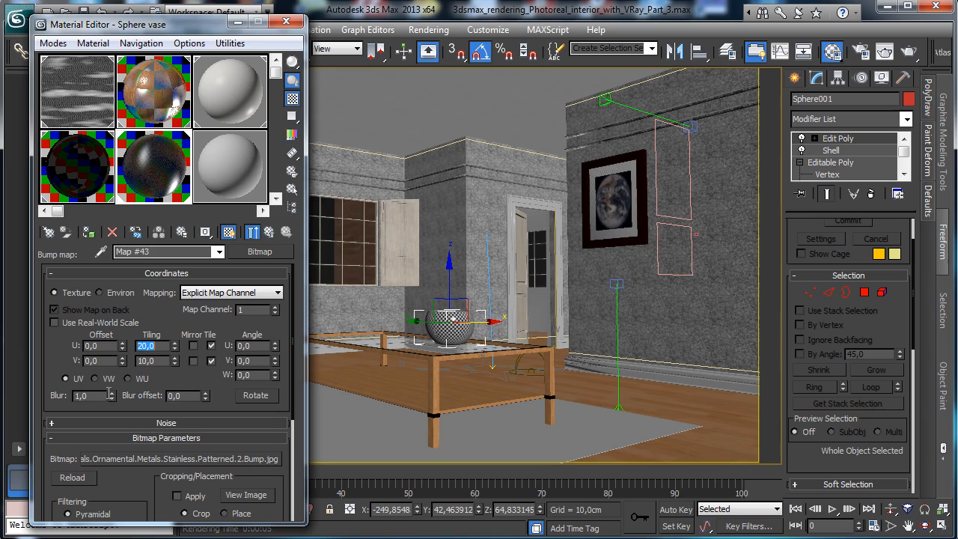
type("0")
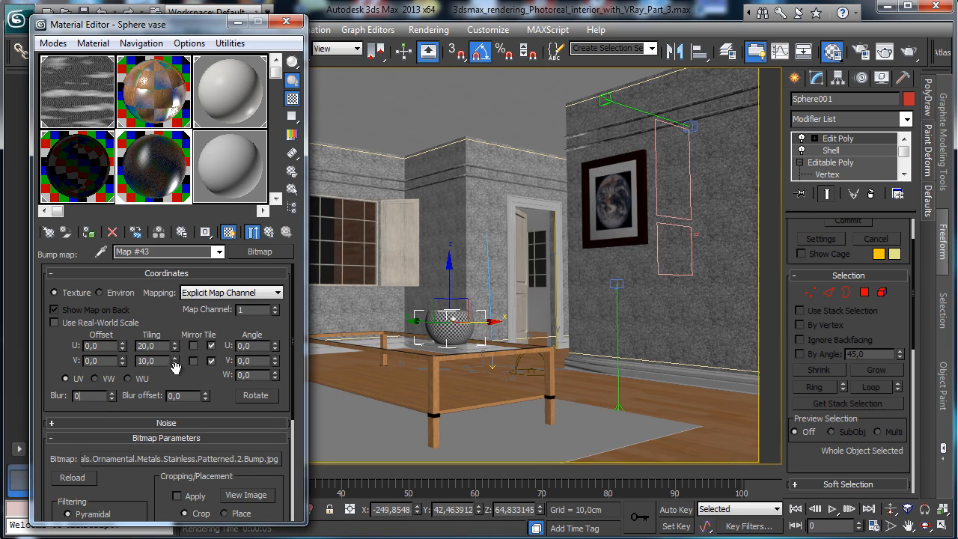
type(",15")
key("Return")
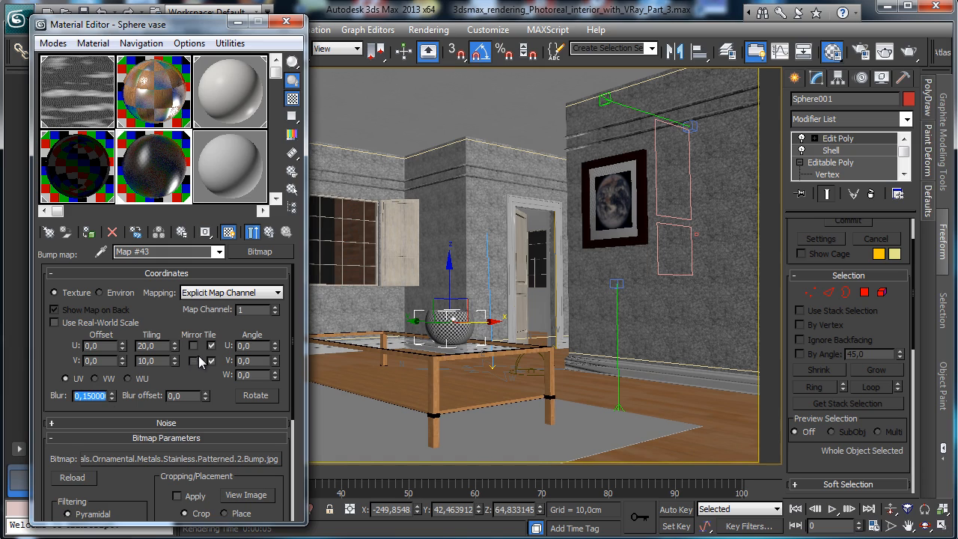
Step: Set the Sphere vase material's bump amount to -49 and check the bowl's render in the frame buffer
left_click(269, 231)
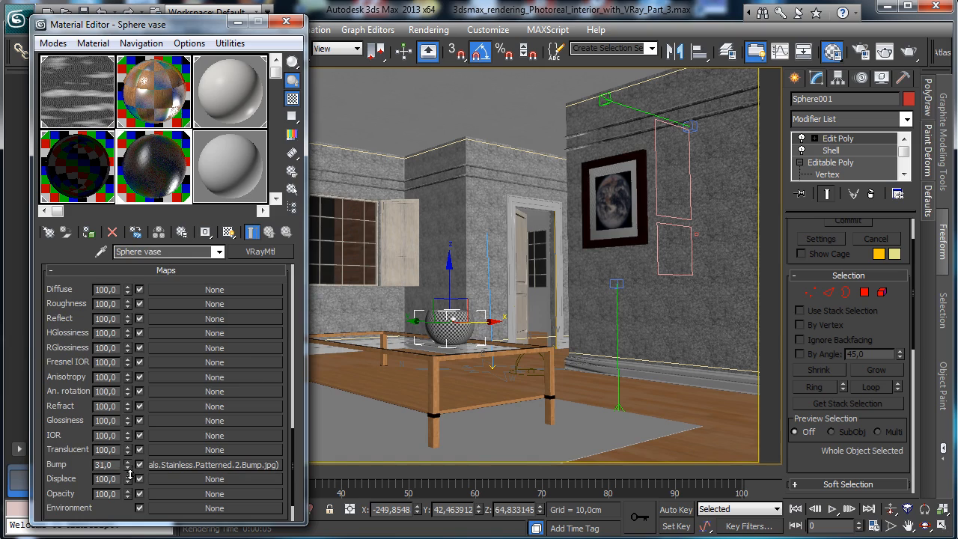
left_click_drag(130, 488, 131, 493)
left_click_drag(135, 523, 135, 522)
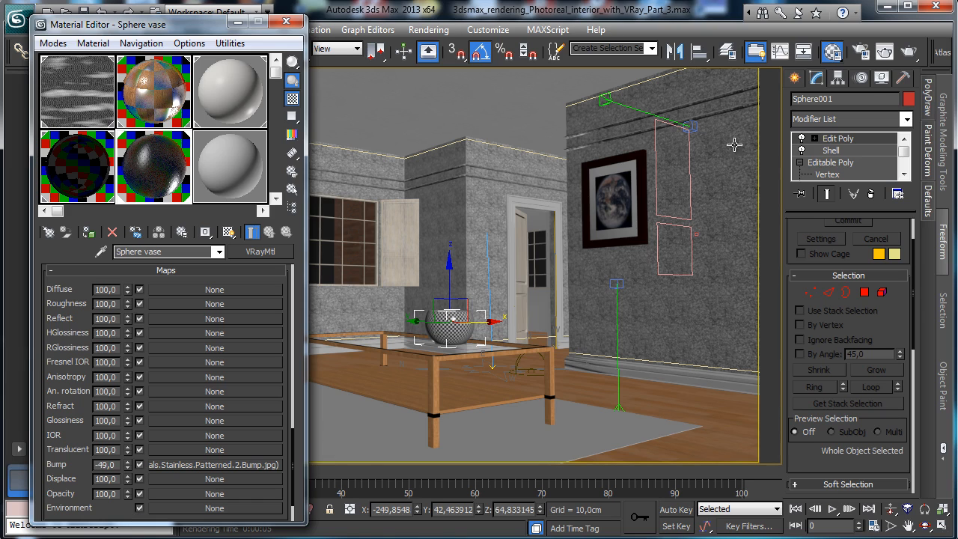
left_click(899, 57)
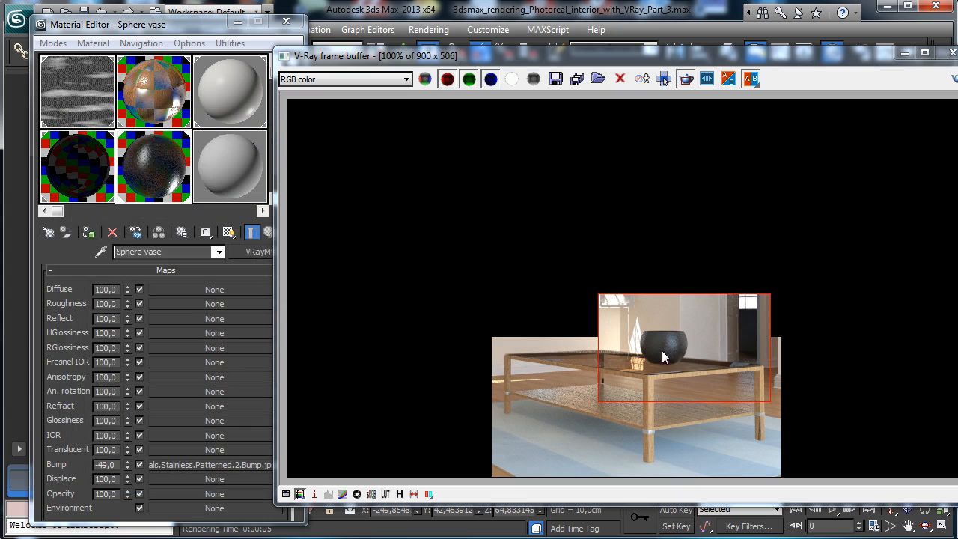
Step: Lower the Sphere vase material's reflection glossiness to about 0.58 and save the scene
left_click(214, 33)
scroll(290, 300, "up", 10)
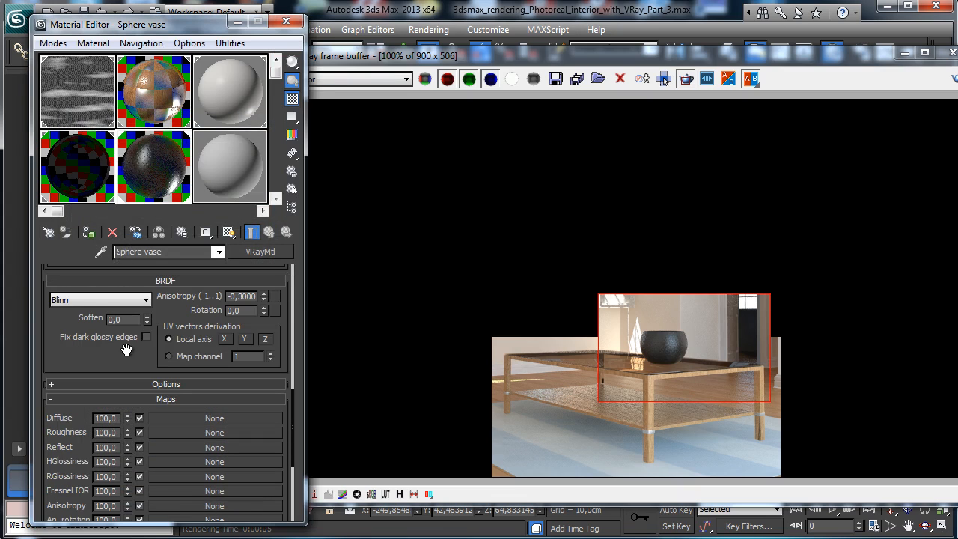
scroll(131, 324, "up", 5)
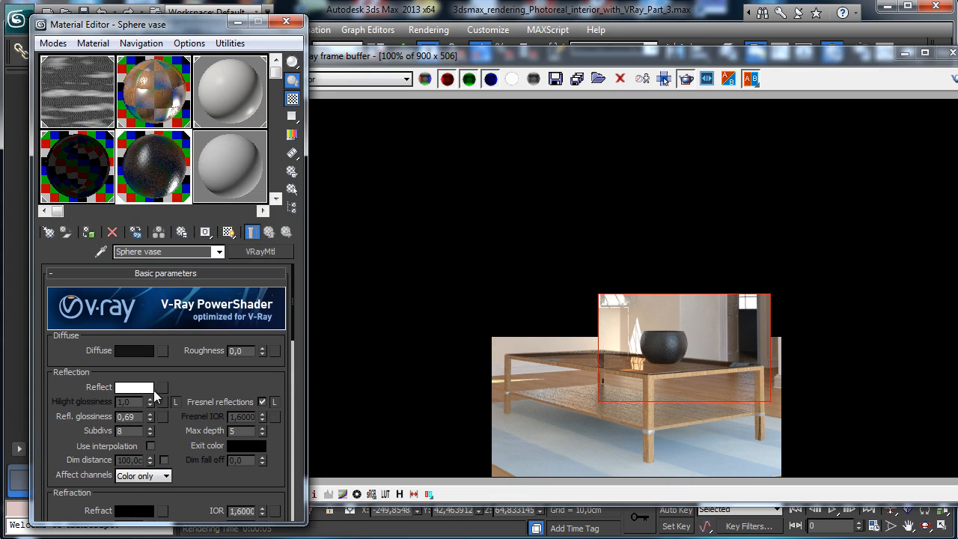
left_click_drag(147, 419, 148, 423)
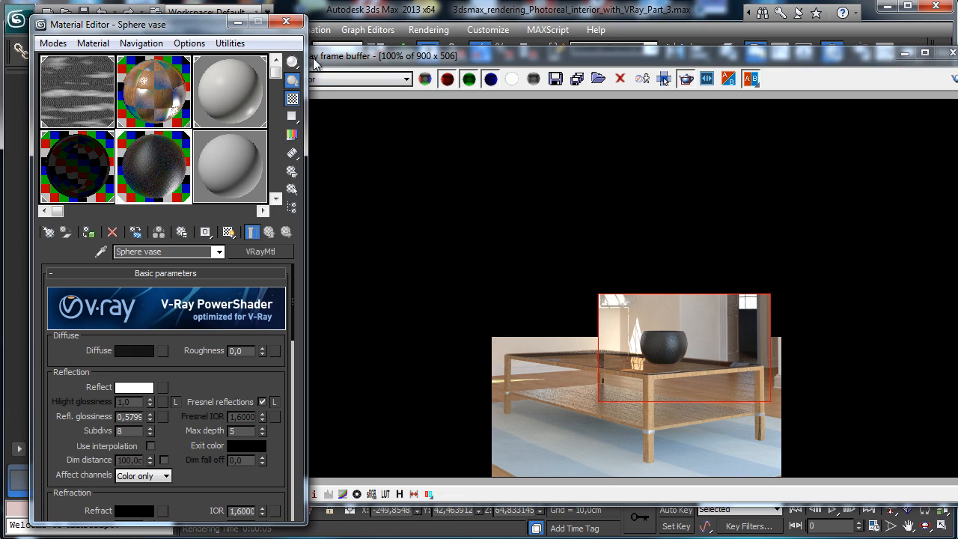
left_click(83, 12)
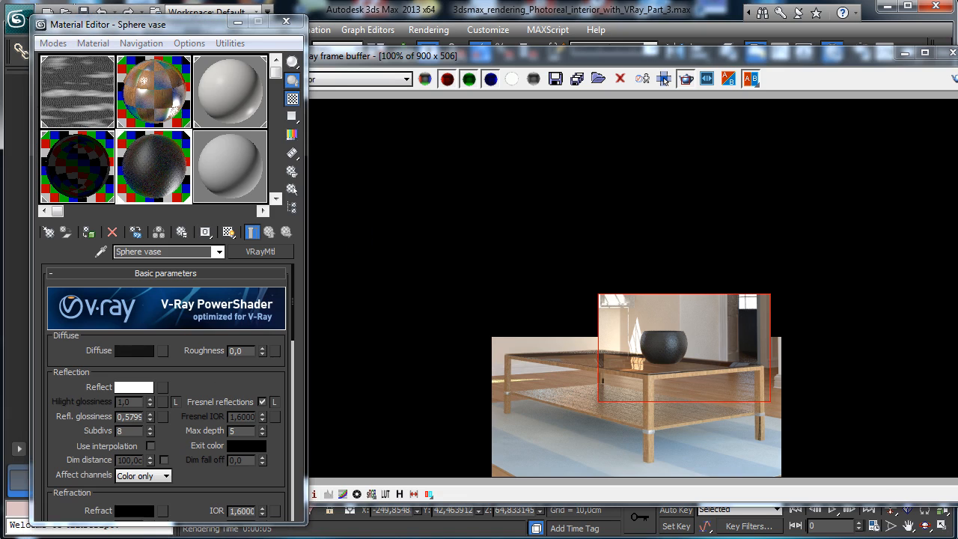
Step: Put away the frame buffer and material settings, isolate the bowl together with the table's glass top, and show all four viewports
left_click(903, 53)
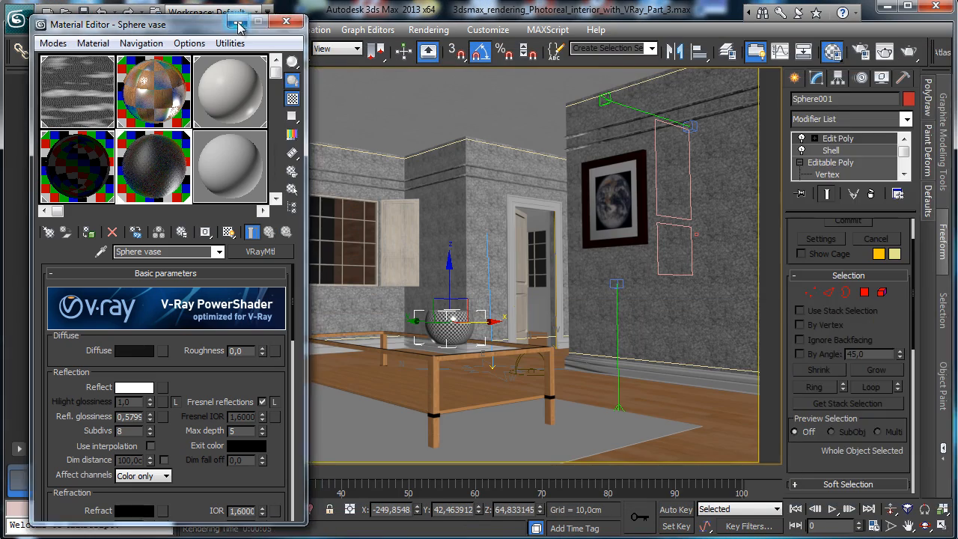
key("m")
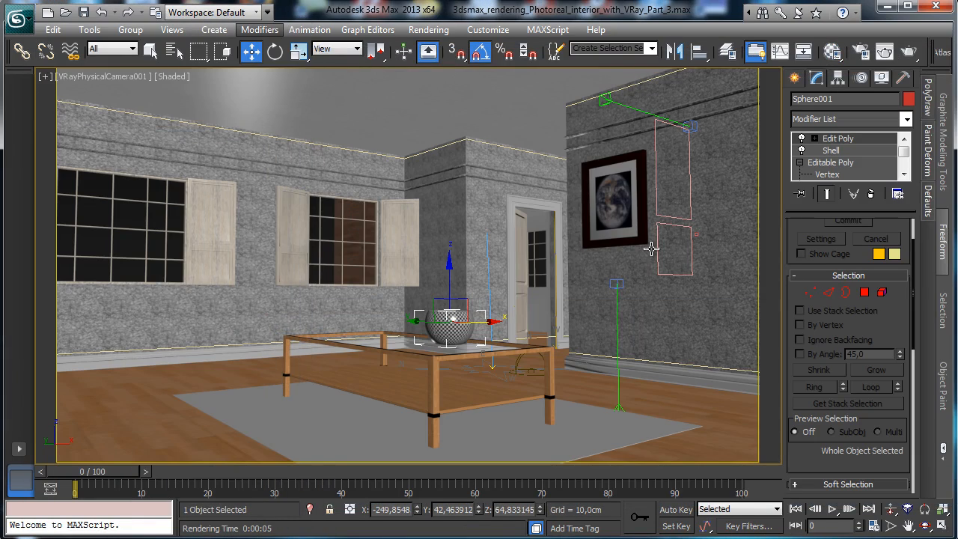
left_click(372, 344, "ctrl")
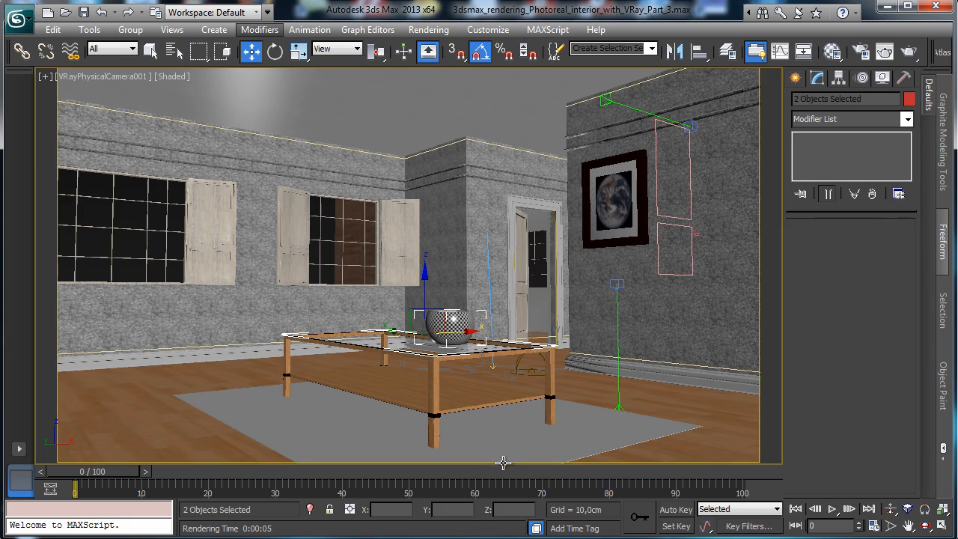
left_click(311, 510)
left_click(942, 526)
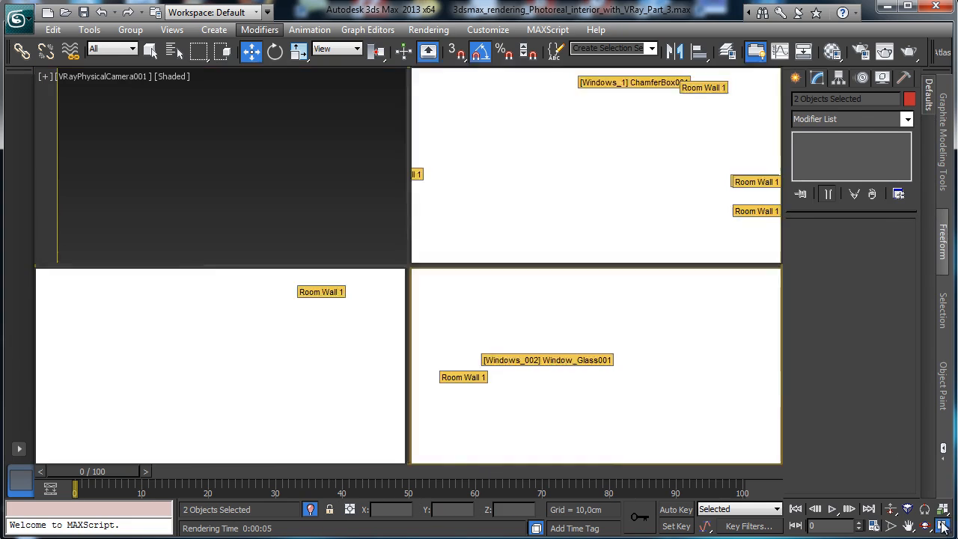
Step: Draw a plate profile line in the Front view beside the bowl, with a flat base ending in a short upward curve
left_click(942, 512)
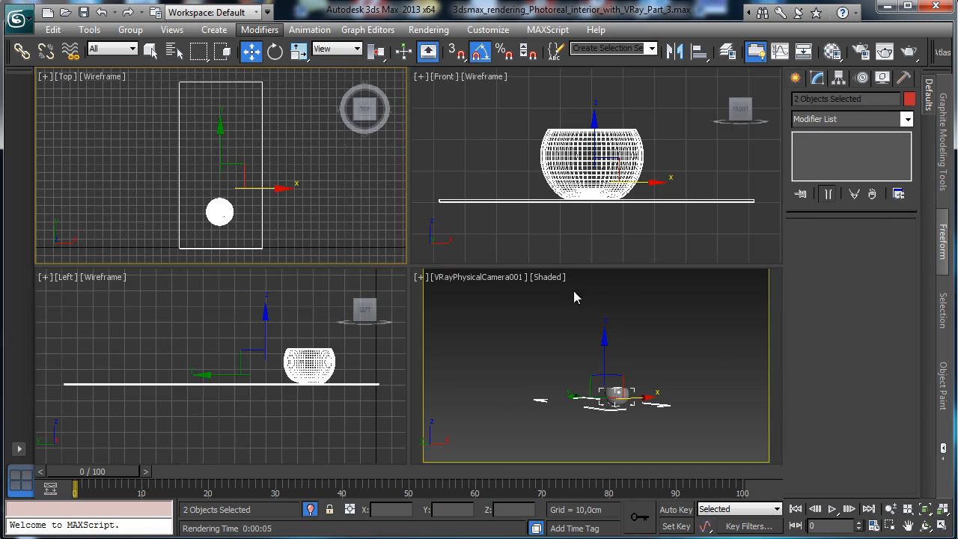
left_click(612, 137)
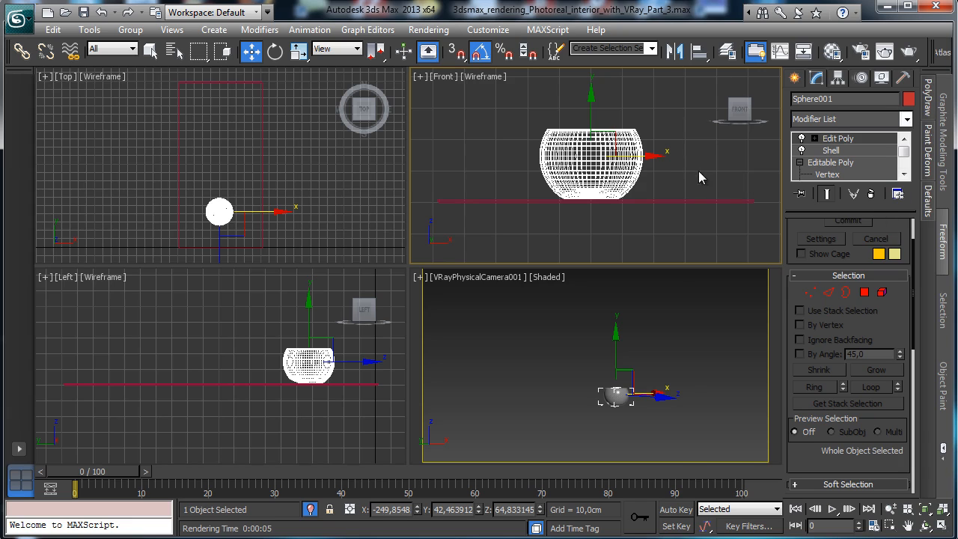
right_click(697, 175)
left_click(948, 523)
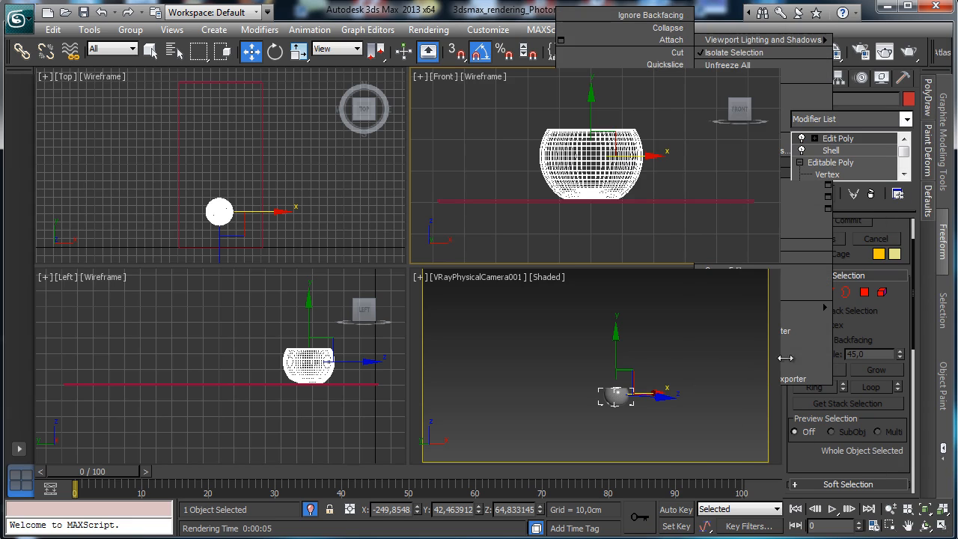
left_click(942, 526)
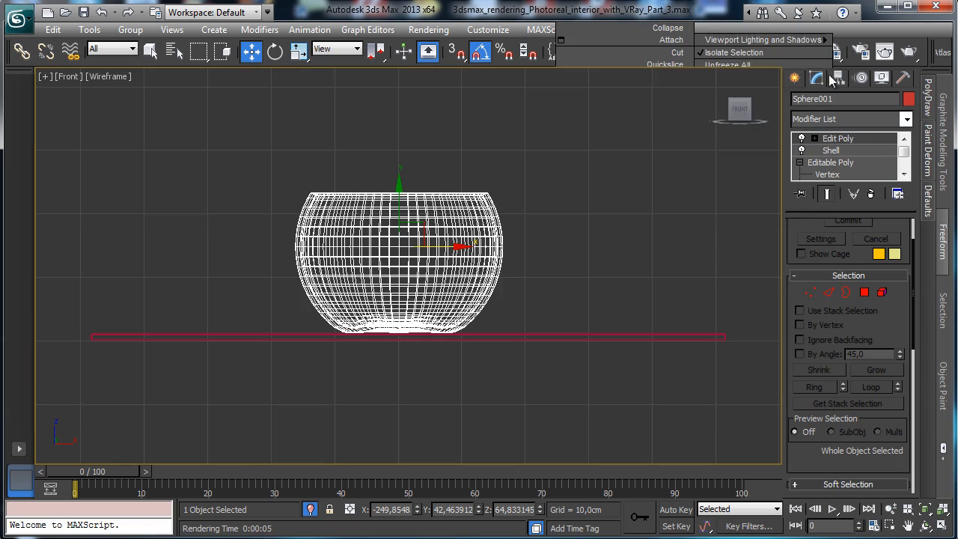
left_click(794, 78)
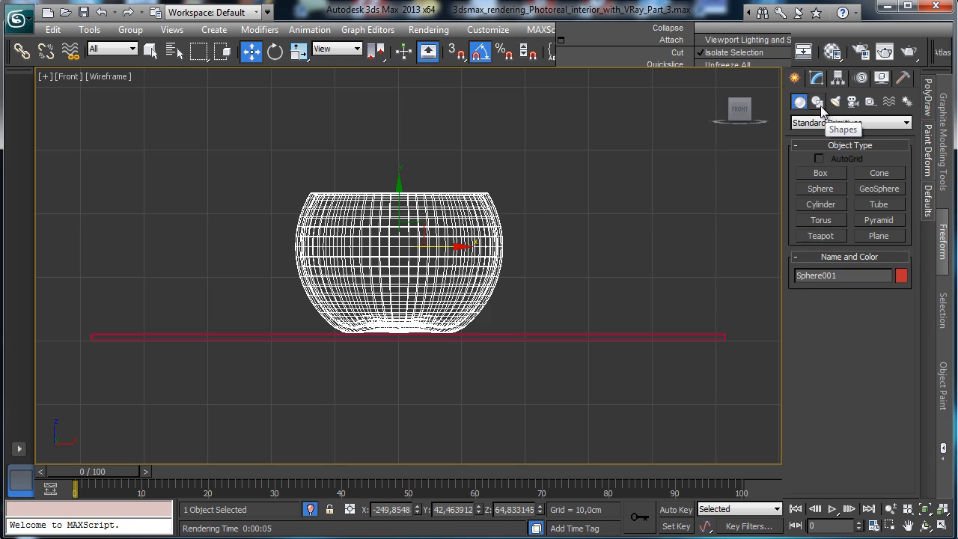
left_click(819, 104)
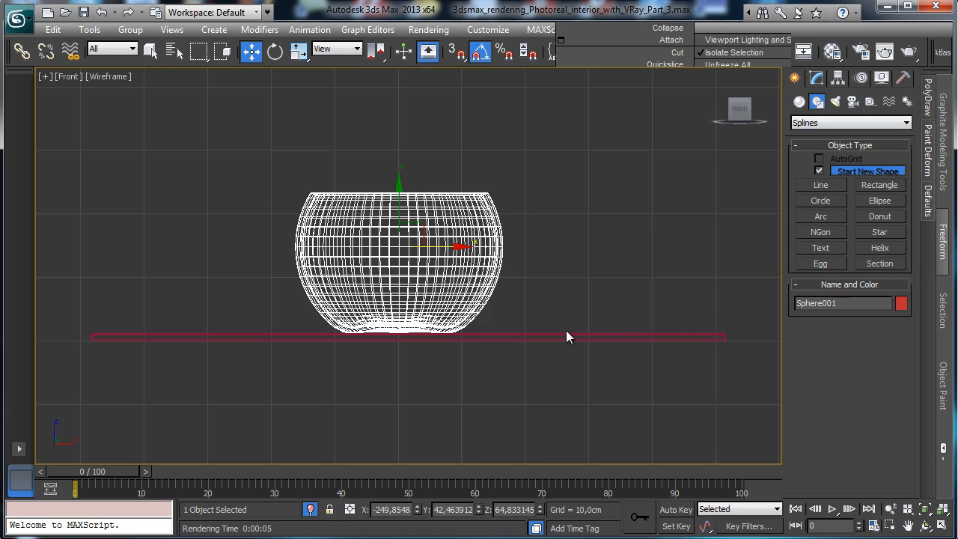
left_click(815, 185)
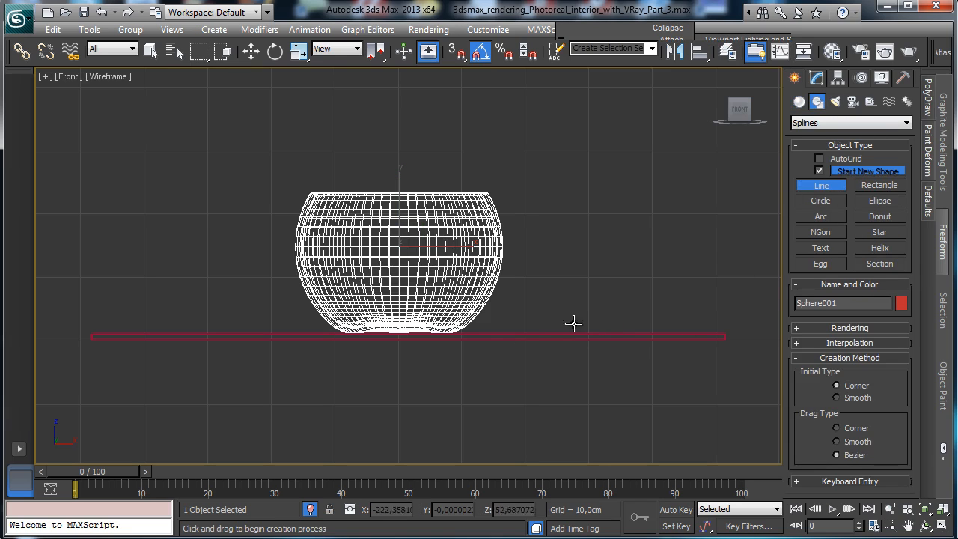
left_click(525, 332)
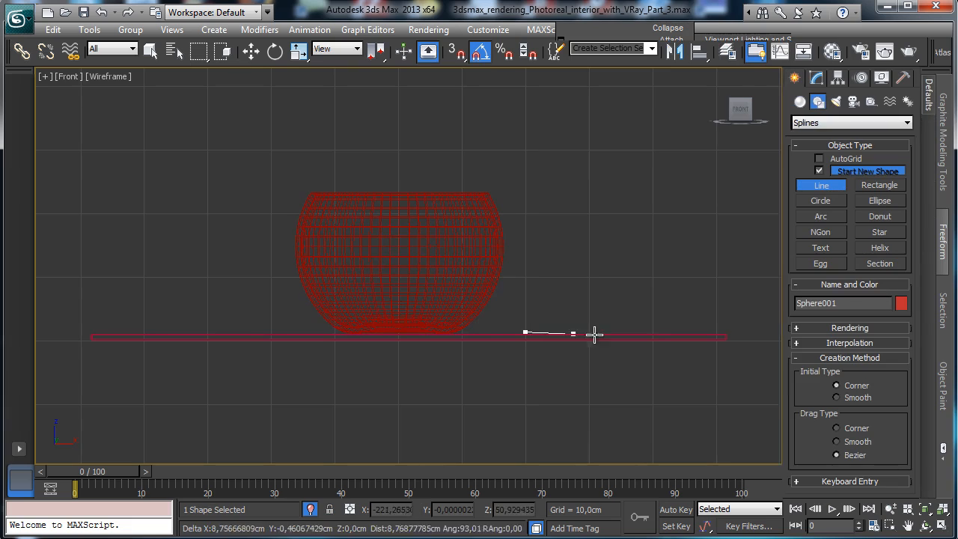
left_click(667, 331)
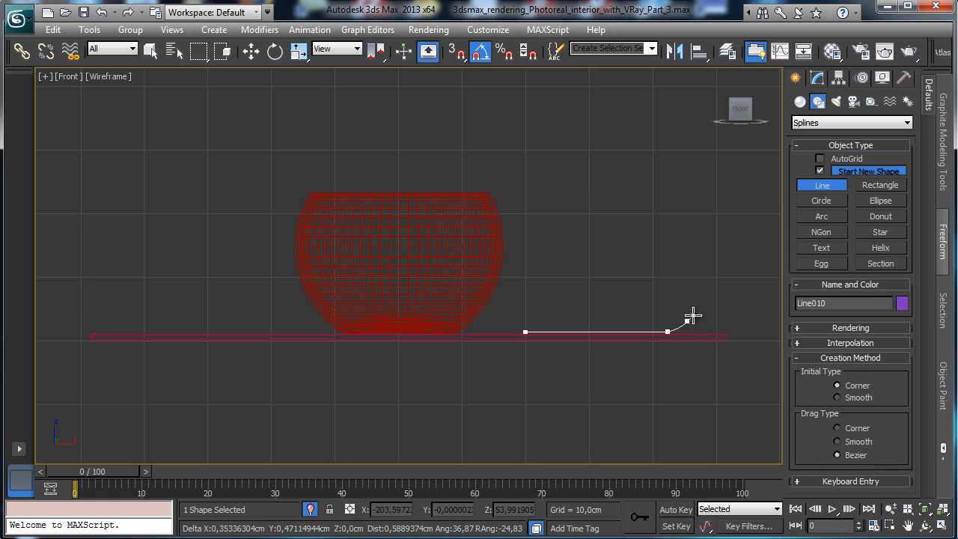
left_click(691, 311)
right_click(716, 246)
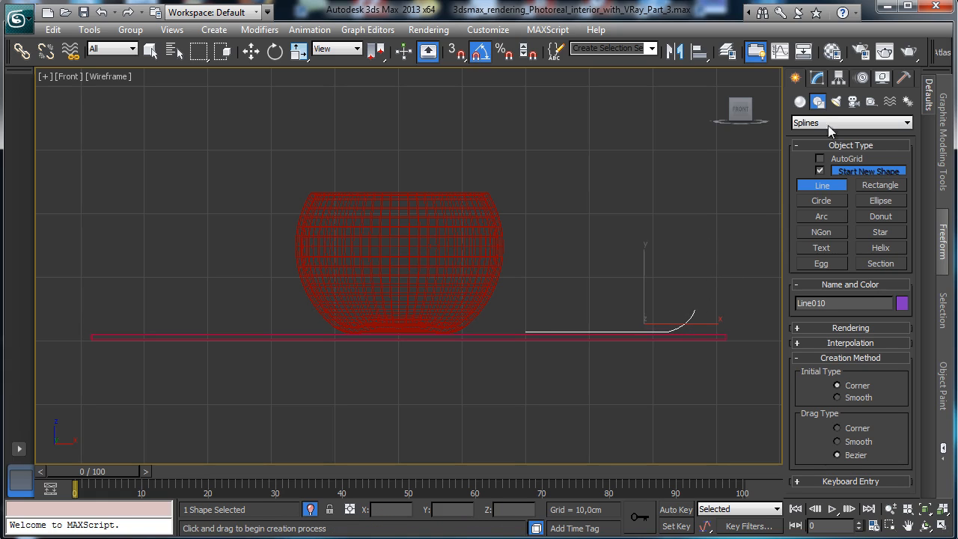
Step: Apply a Lathe modifier to the plate profile, aligned to Min, with Weld Core enabled and 36 segments
left_click(817, 80)
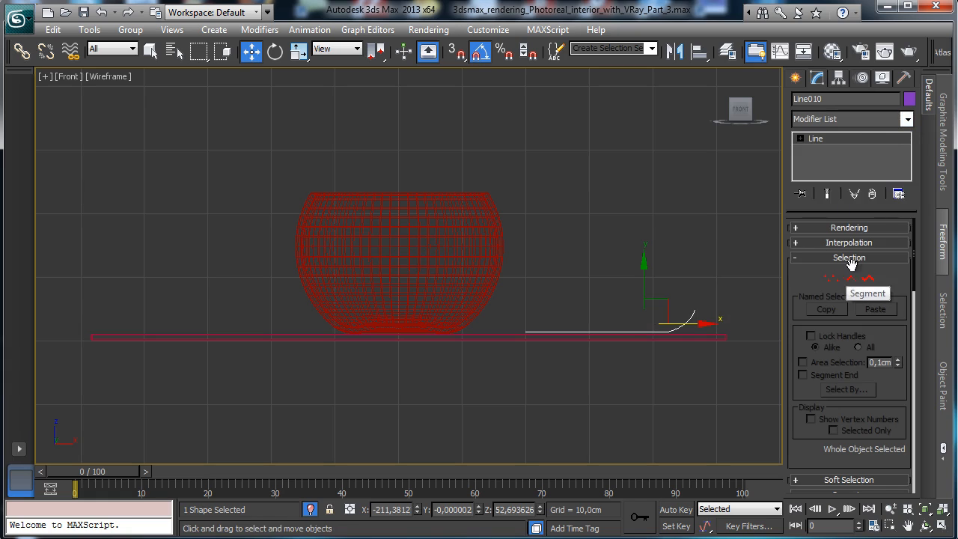
left_click(906, 119)
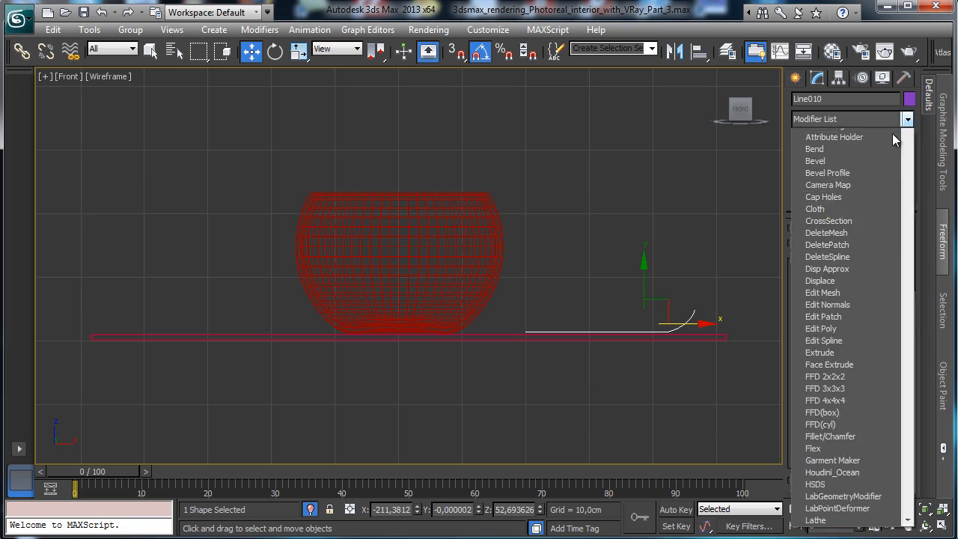
scroll(852, 359, "up", 9)
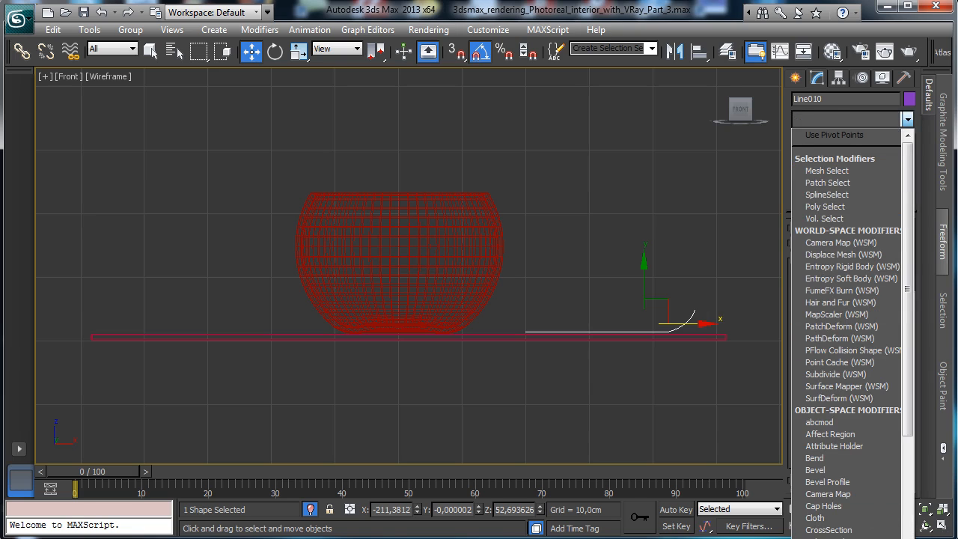
left_click(819, 536)
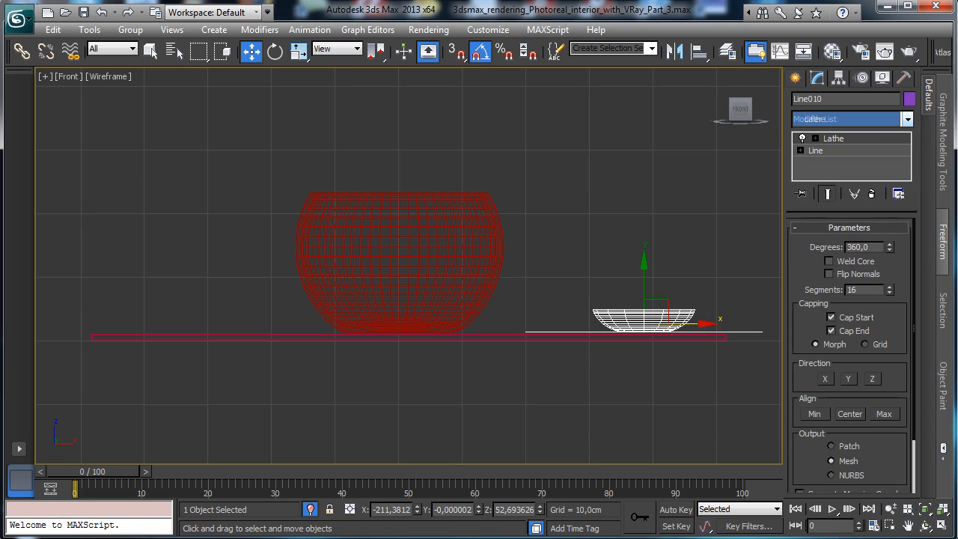
left_click(813, 414)
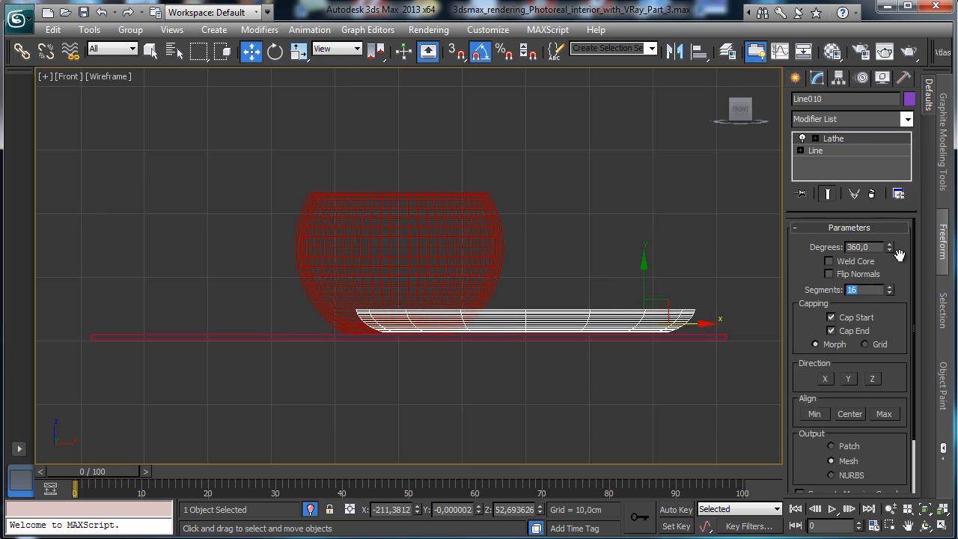
key("Return")
Step: Change the camera viewport to Perspective and inspect the lathed plate close up from a slightly raised angle
left_click(942, 526)
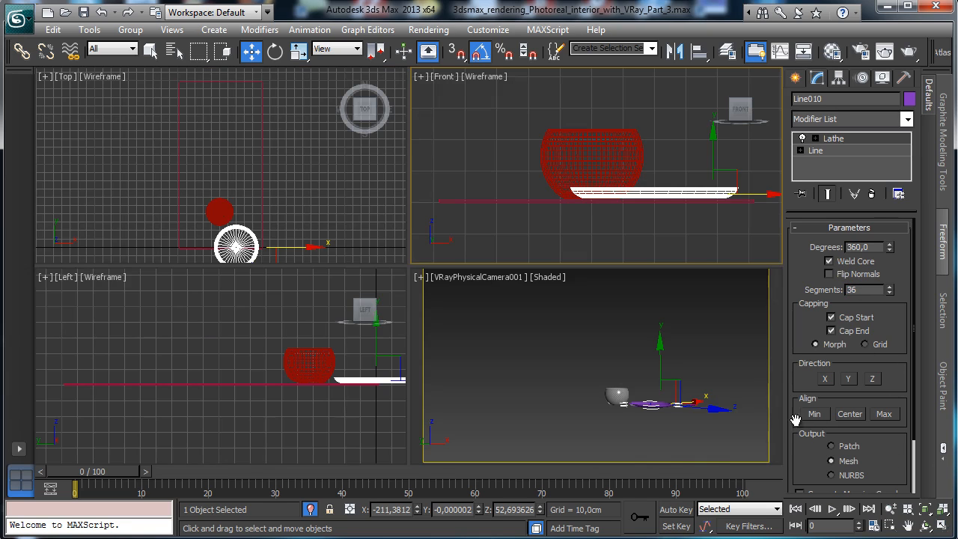
left_click(724, 419)
left_click(479, 276)
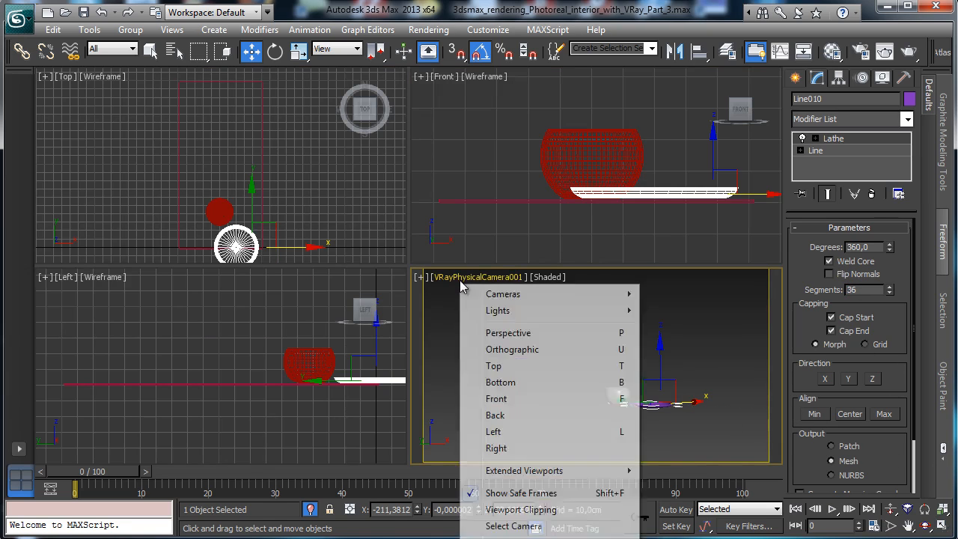
left_click(493, 332)
left_click(924, 509)
left_click(941, 525)
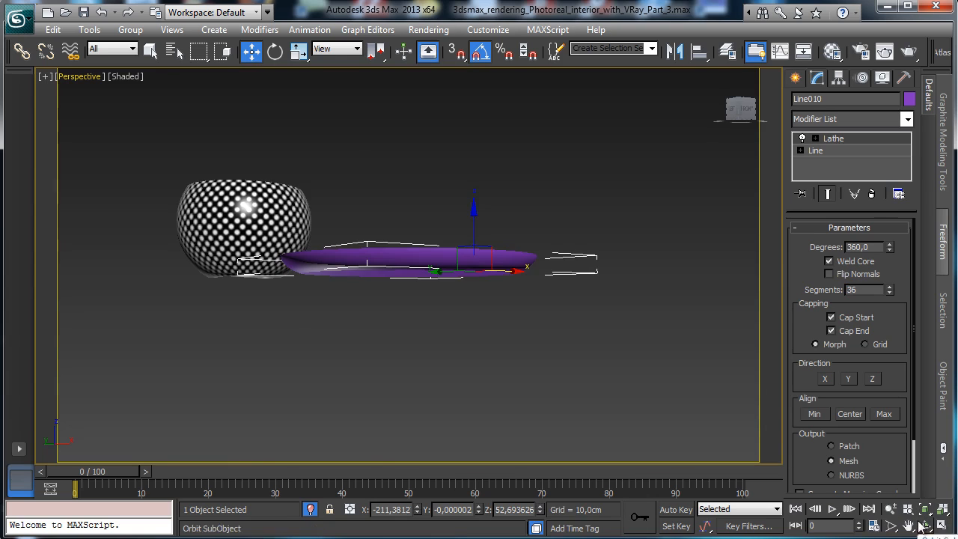
left_click(926, 525)
left_click_drag(410, 279, 496, 297)
left_click_drag(381, 272, 366, 204)
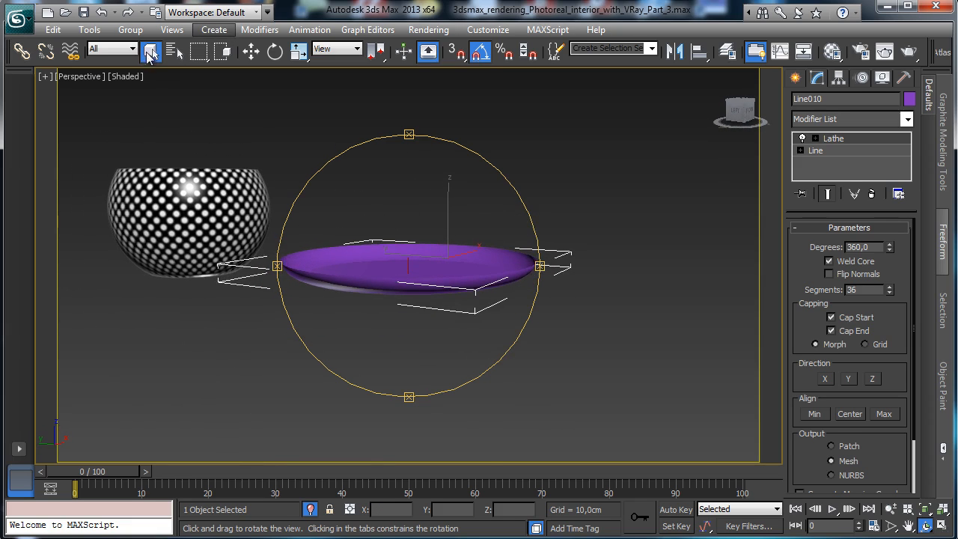
left_click(150, 50)
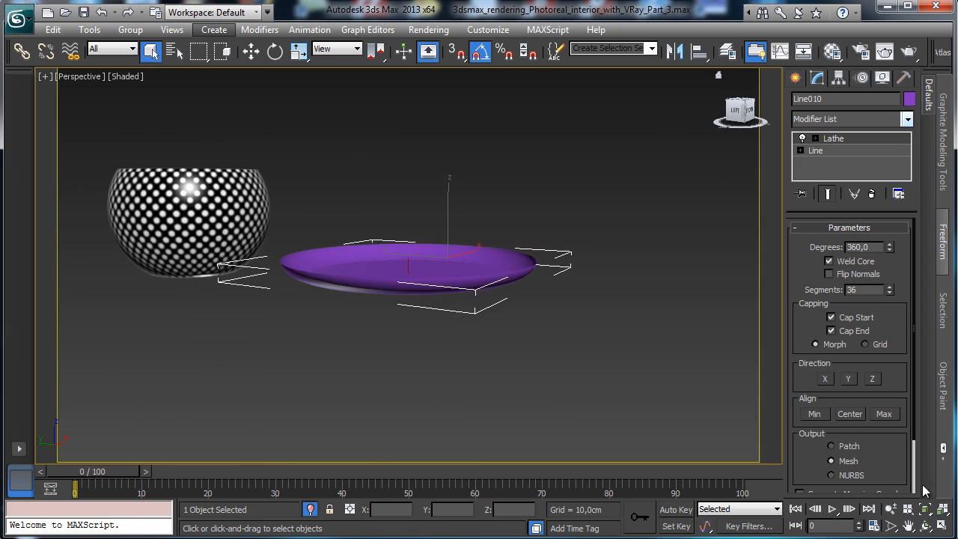
left_click(942, 525)
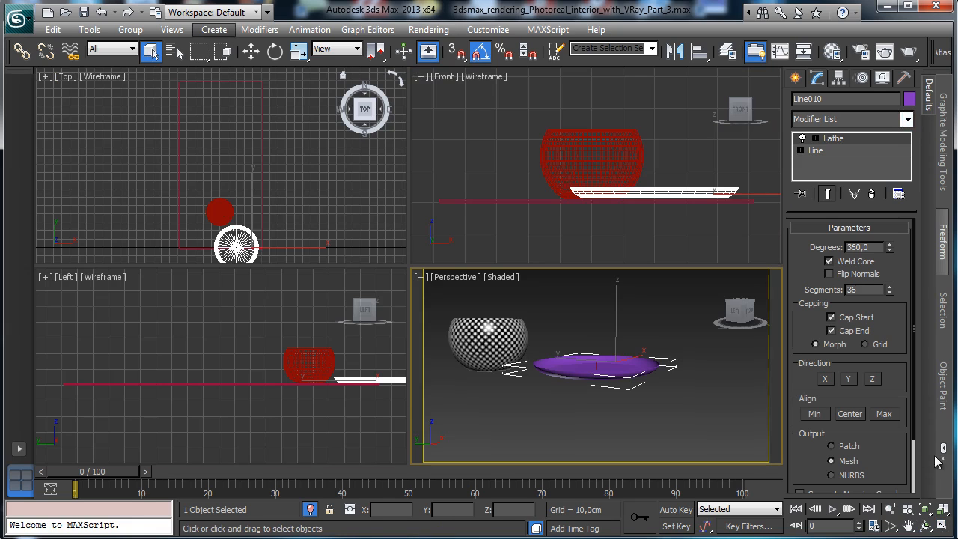
Step: Give the plate thickness with a Shell modifier at an outer amount of 0.86 cm
left_click(906, 118)
scroll(852, 329, "down", 10)
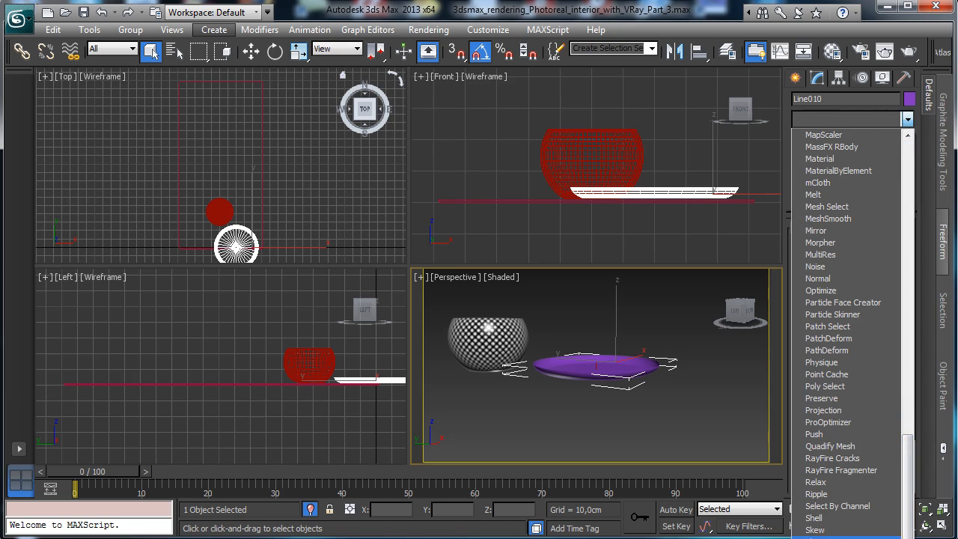
left_click(814, 517)
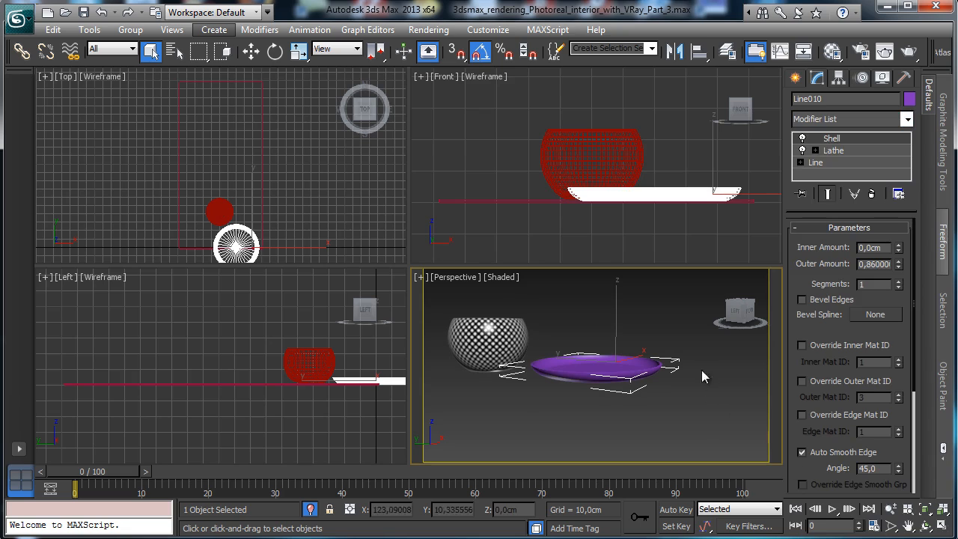
left_click(941, 528)
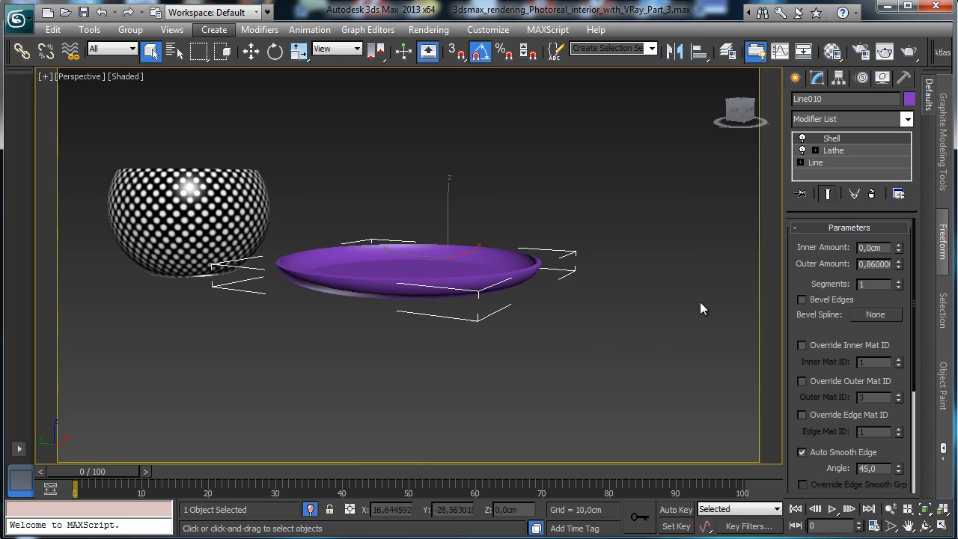
right_click(481, 256)
mouse_move(591, 391)
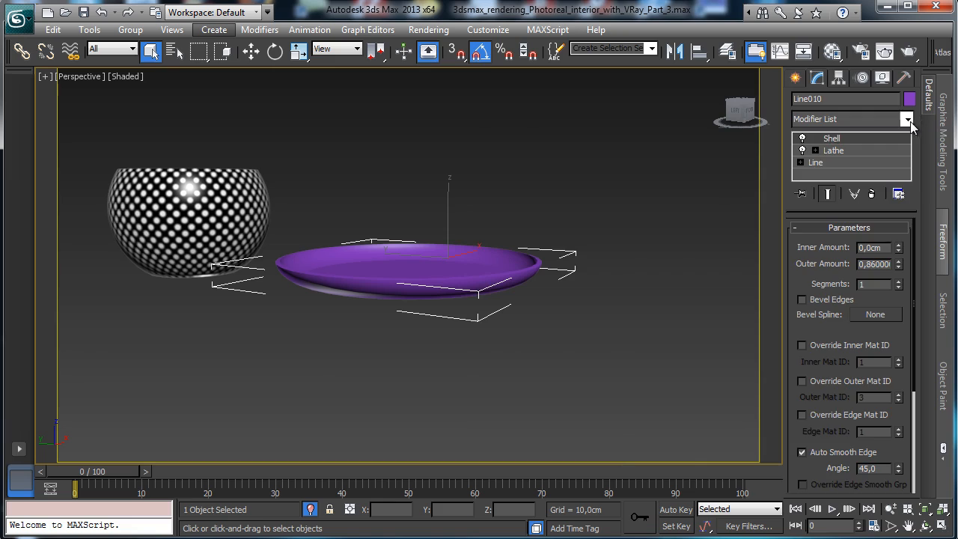
Step: Add an Edit Poly modifier to the plate, enter edge editing and display edged faces in the Perspective view
left_click(889, 121)
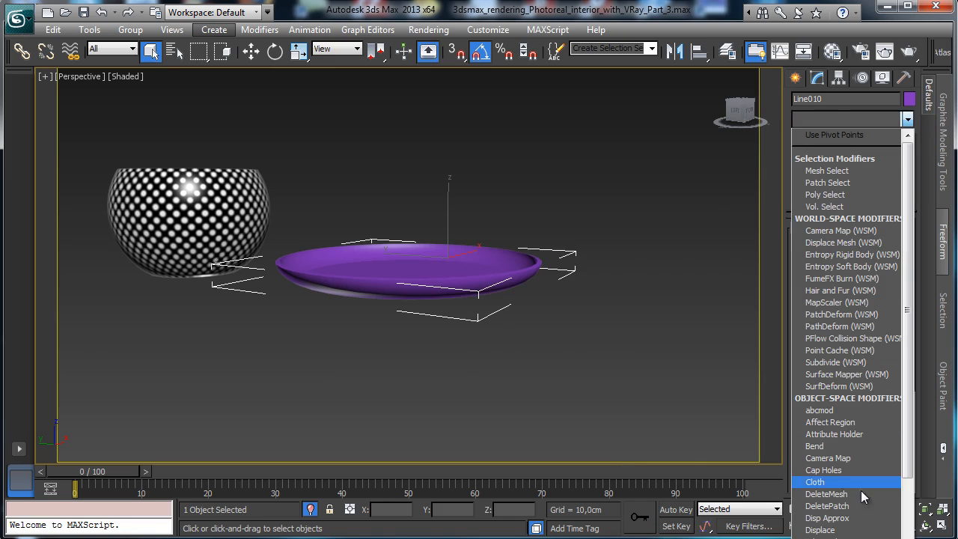
left_click(798, 237)
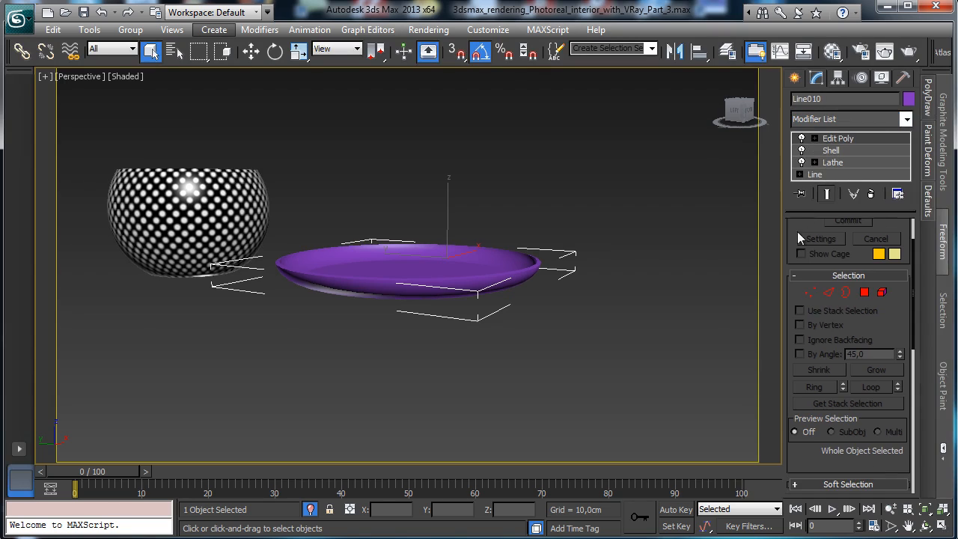
left_click(833, 290)
left_click(114, 76)
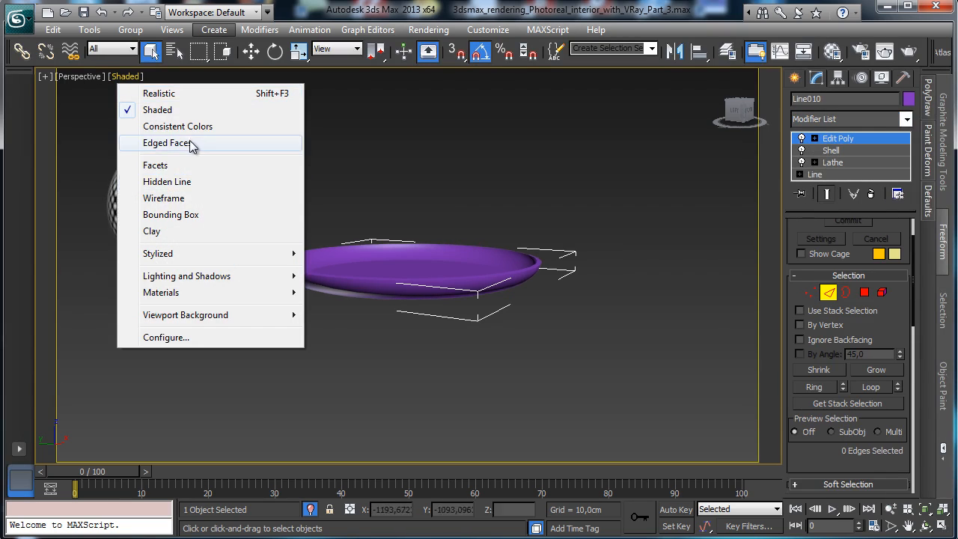
left_click(166, 143)
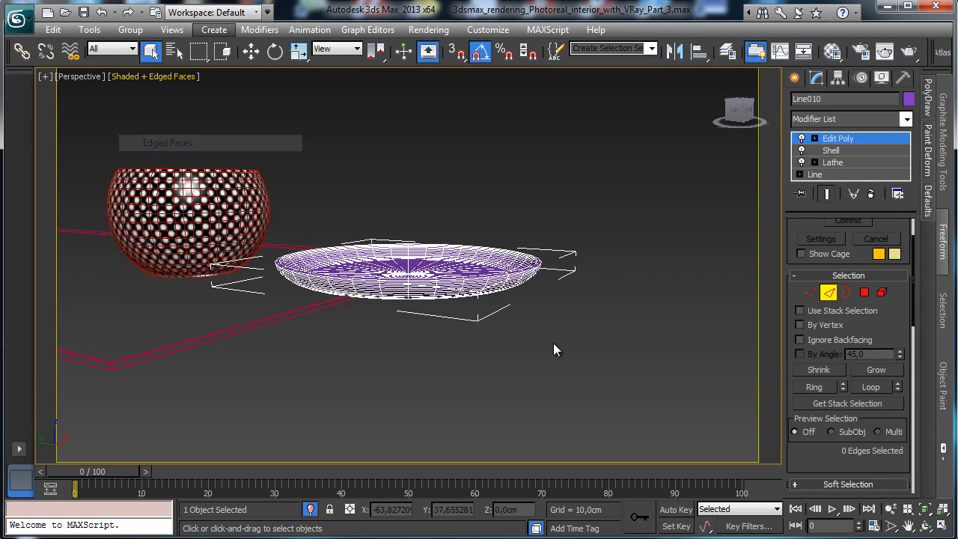
Step: Select the complete inner and outer edge loops around the plate's rim
left_click(925, 528)
left_click_drag(583, 376, 596, 368)
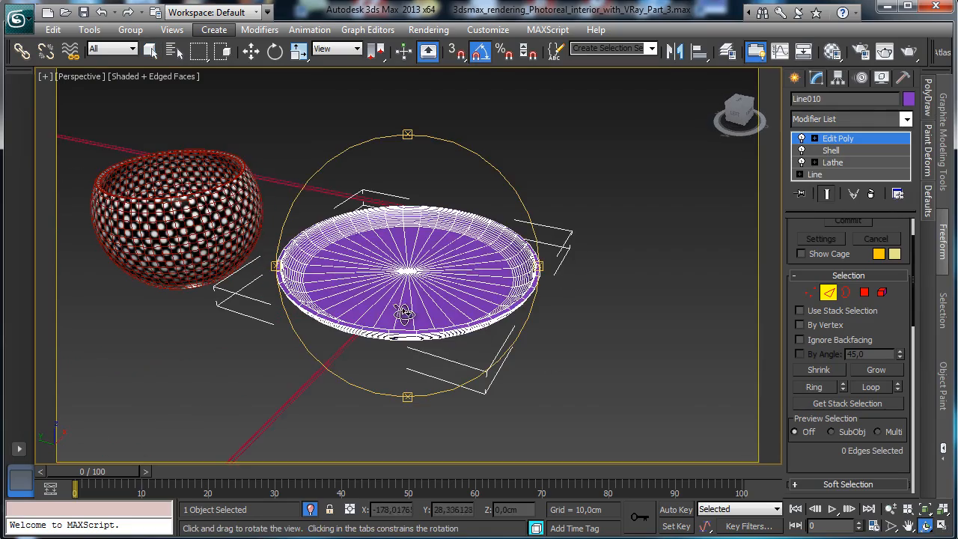
left_click(888, 509)
left_click_drag(418, 322, 440, 197)
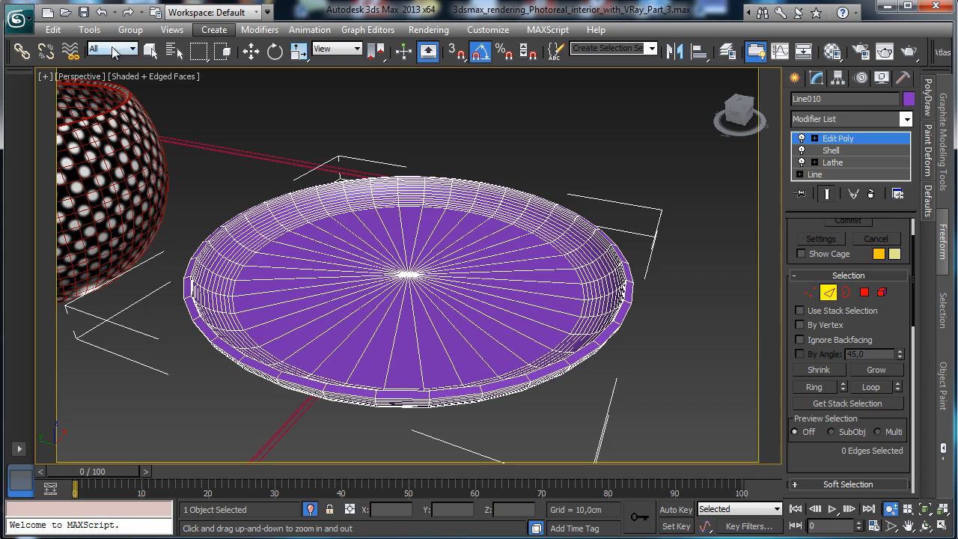
left_click(150, 51)
left_click(632, 263)
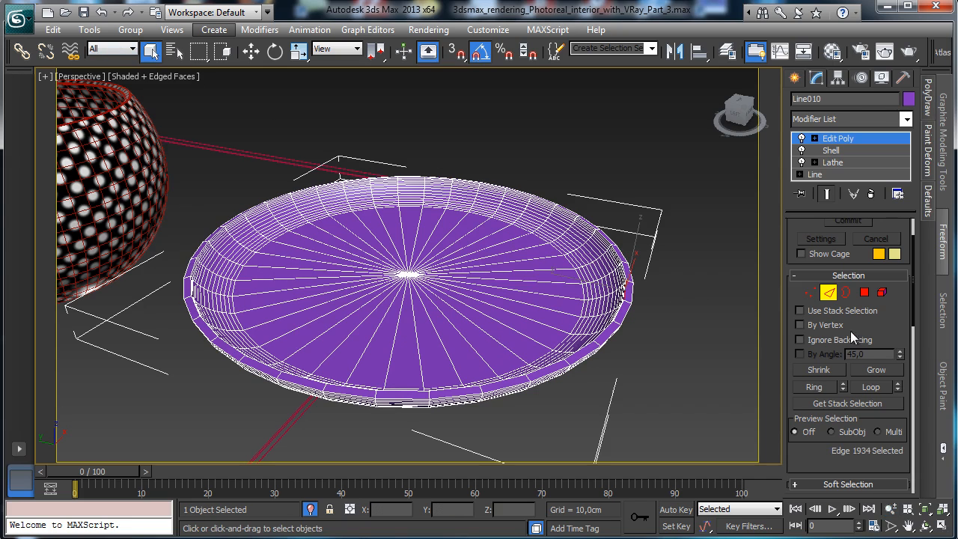
left_click(631, 292, "ctrl")
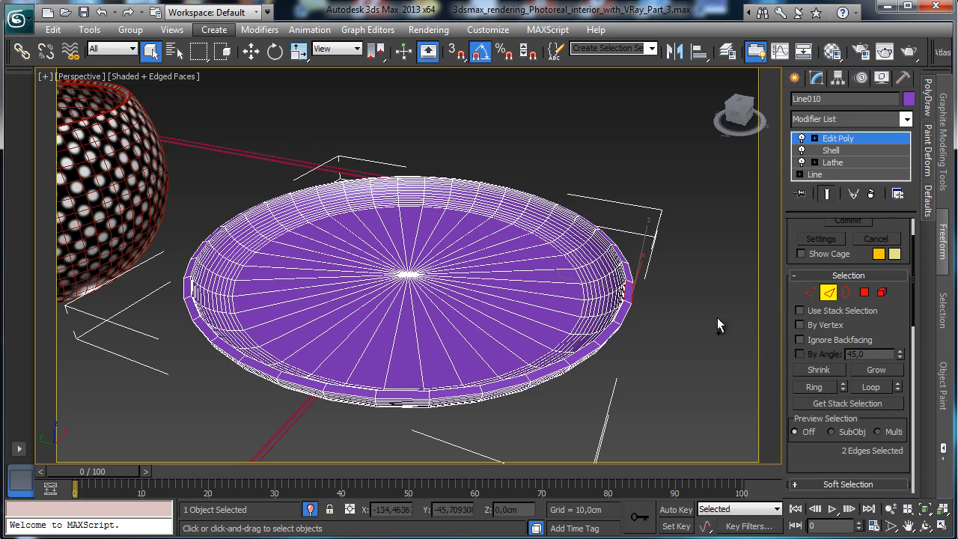
left_click(870, 386)
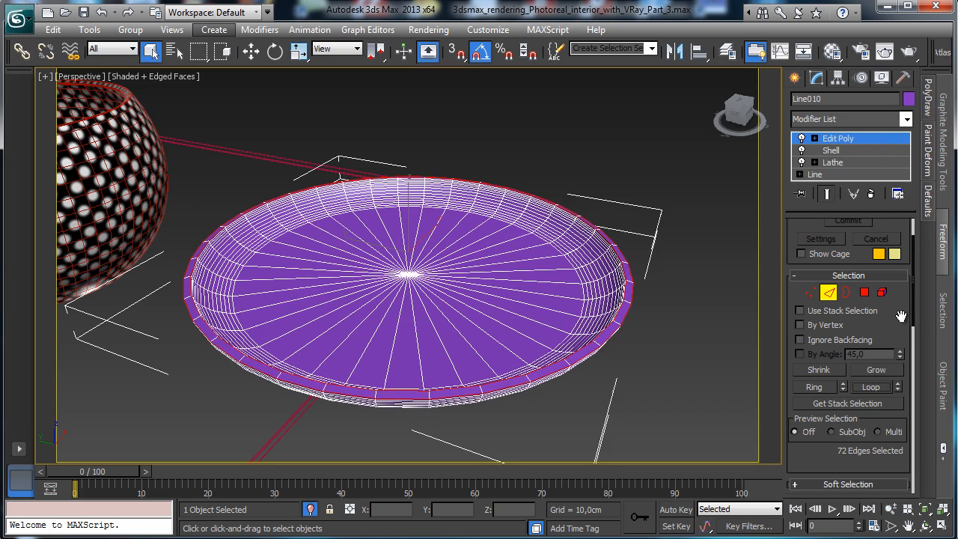
Step: Chamfer the selected rim edges of the plate by 0.15 cm with 2 segments and leave edge editing
left_click_drag(900, 315, 847, 173)
left_click(840, 404)
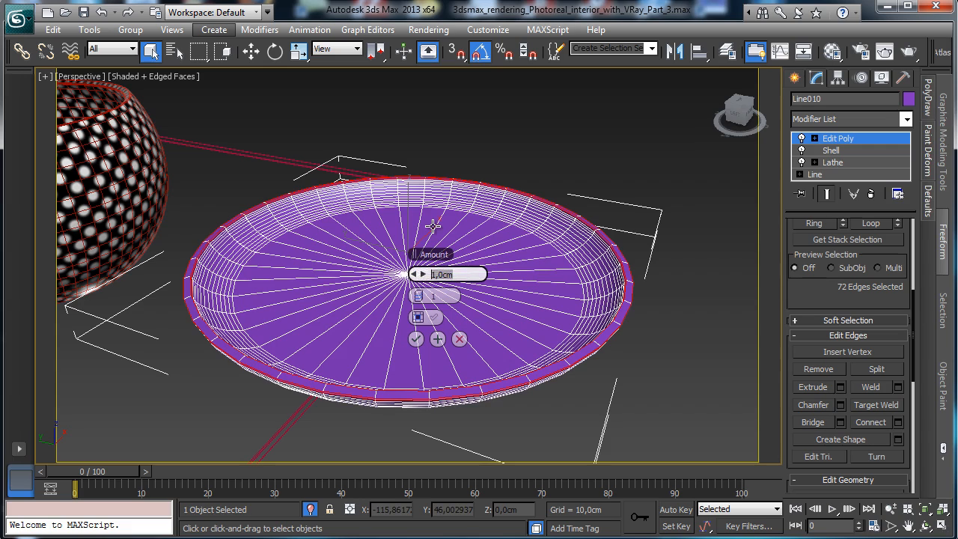
type("0,15")
key("Return")
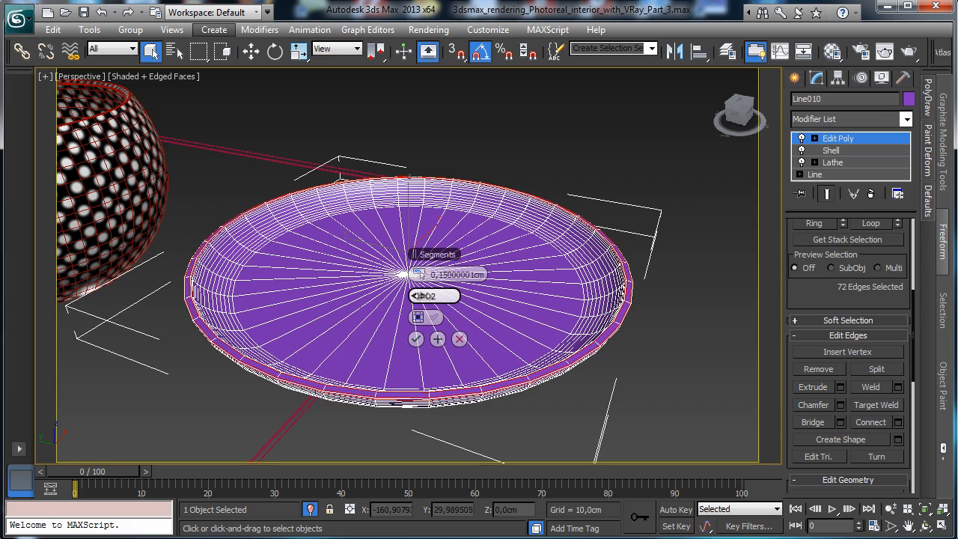
left_click(416, 339)
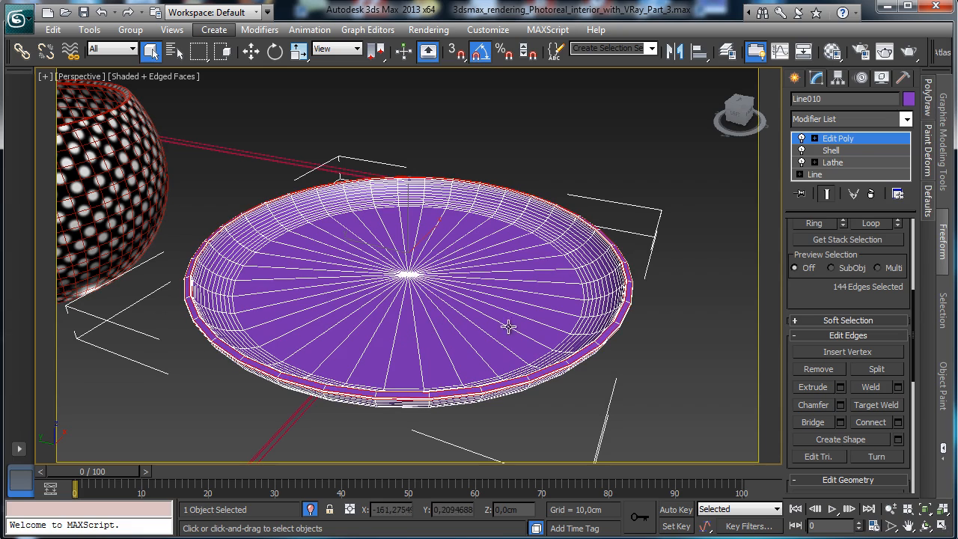
left_click(855, 144)
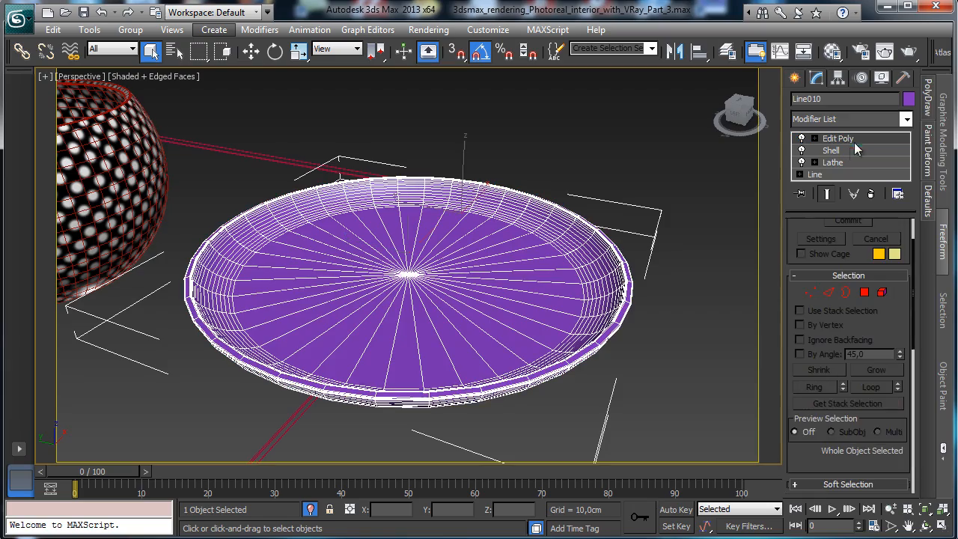
Step: Clone the plate upward along Z as one independent copy placed just above the original
left_click(924, 526)
left_click_drag(422, 298, 652, 302)
key("w")
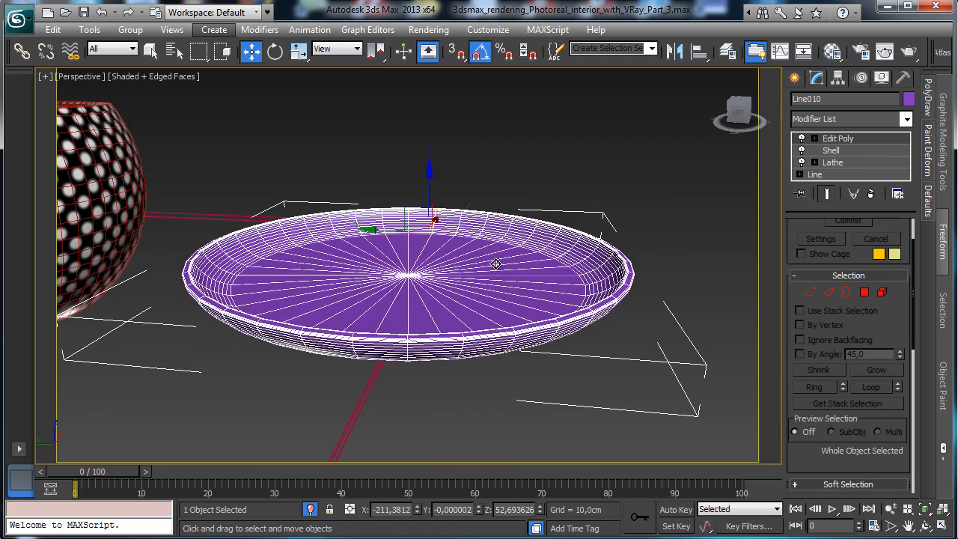
left_click_drag(436, 199, 436, 176, "shift")
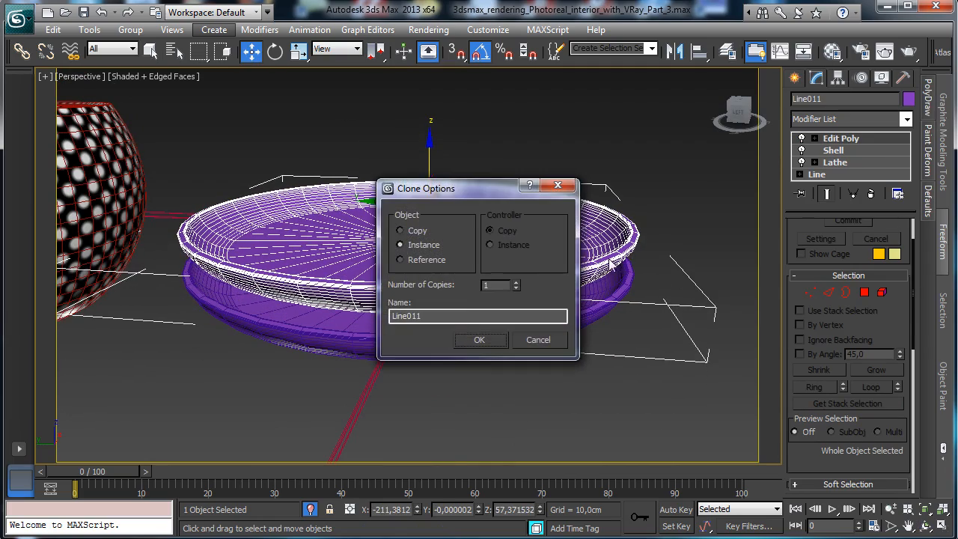
left_click(478, 339)
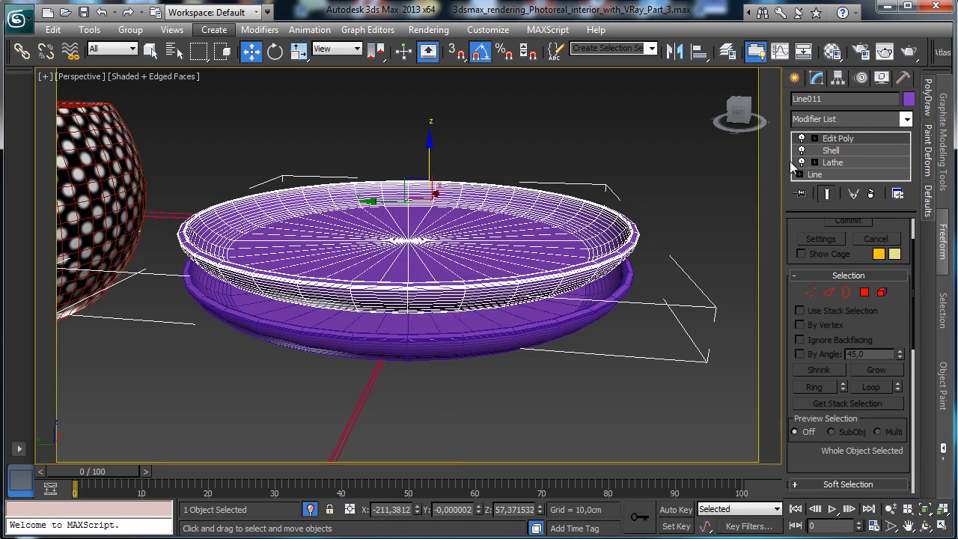
Step: Restore the four-view layout and enter vertex editing on the copied plate's base line, continuing despite its dependent Edit Poly modifier
left_click(798, 175)
left_click(811, 292)
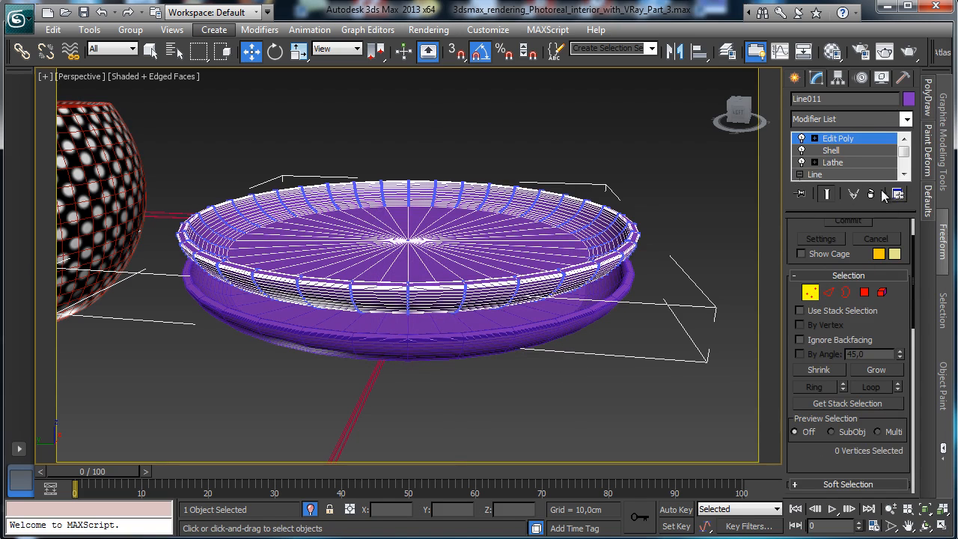
key("alt+w")
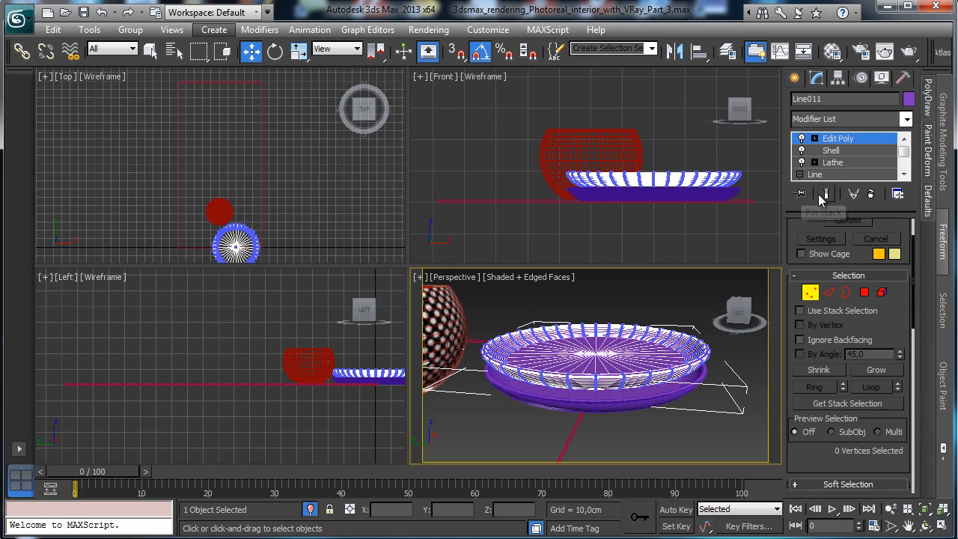
left_click(813, 142)
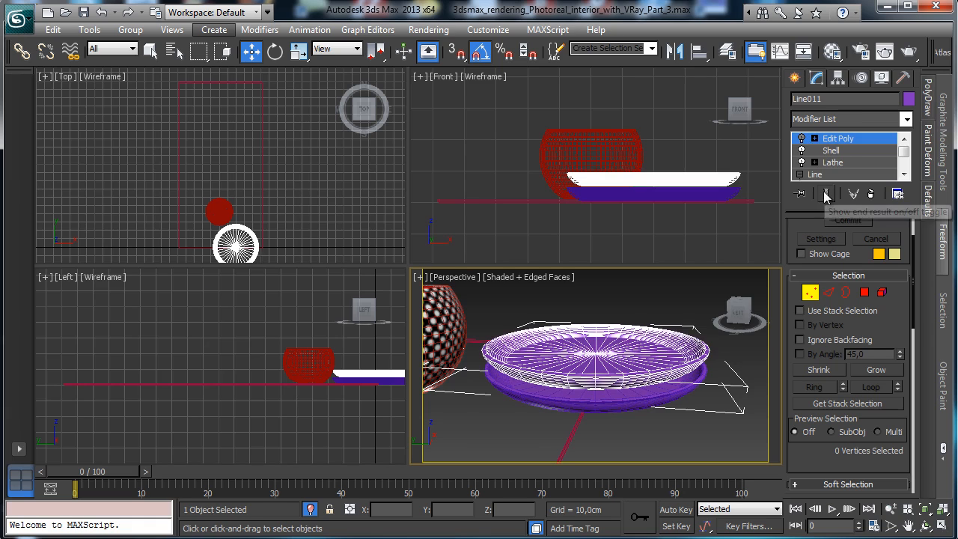
scroll(900, 153, "down", 2)
left_click(830, 150)
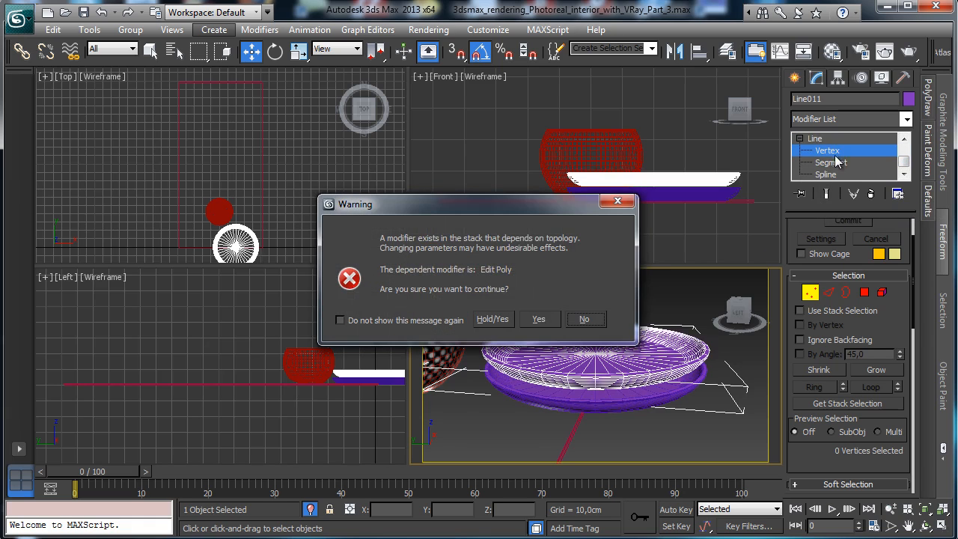
left_click(537, 320)
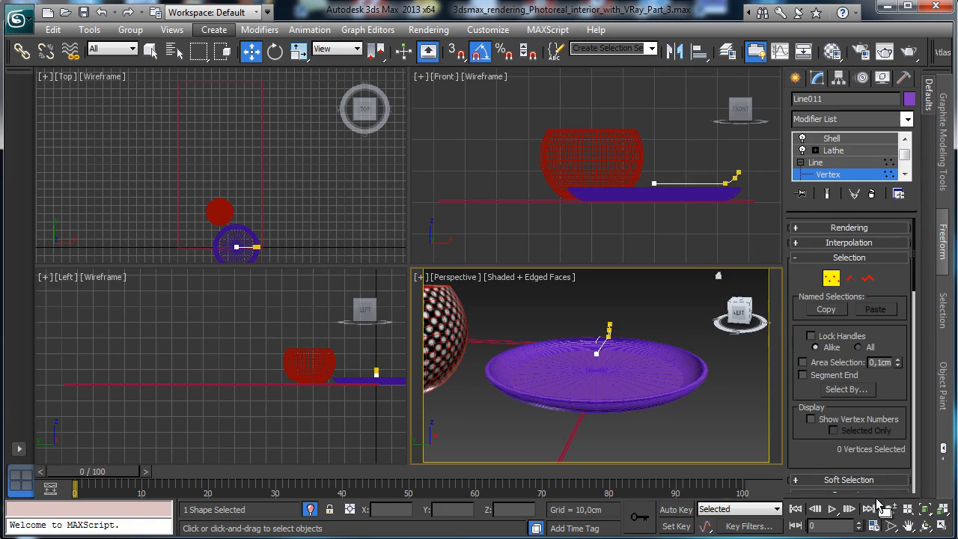
Step: Reshape the copied plate's profile in the Front view by lowering the flat base vertices and moving the bend outward for a steeper, rounder wall
left_click(739, 219)
left_click(890, 525)
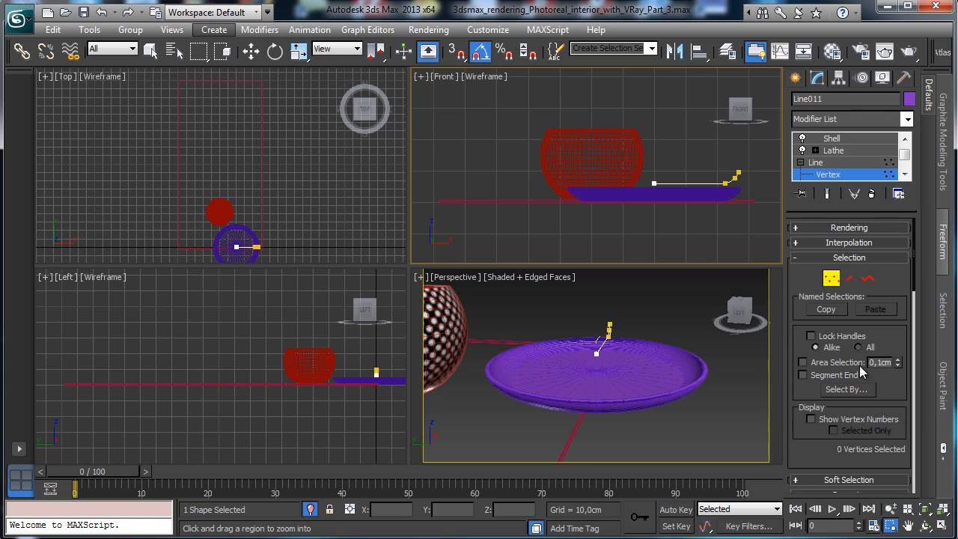
left_click_drag(637, 154, 775, 224)
left_click(250, 52)
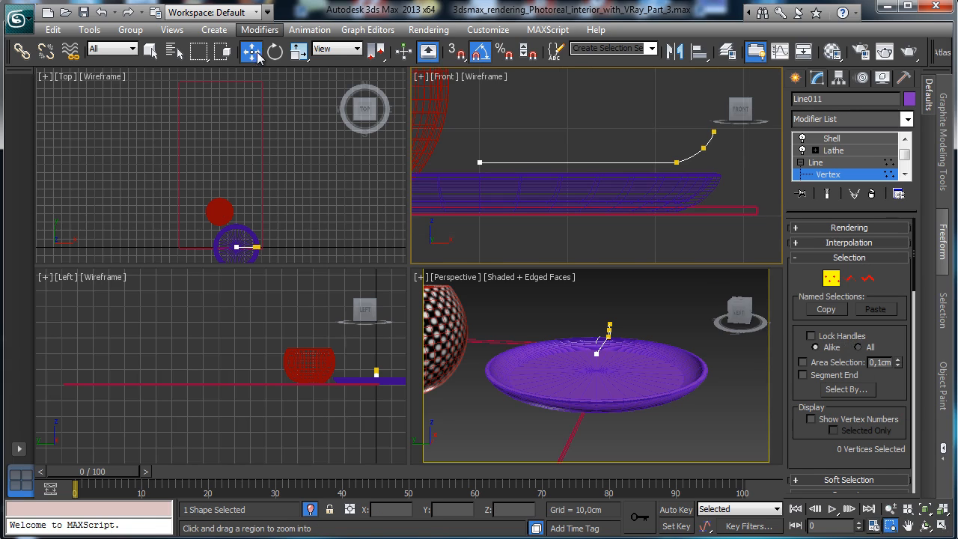
left_click_drag(686, 186, 686, 187)
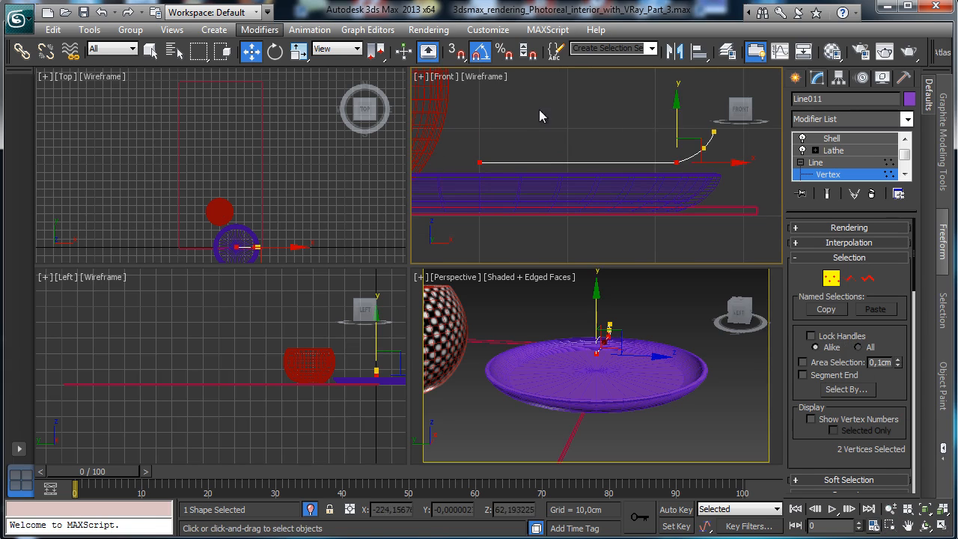
left_click_drag(677, 110, 677, 118)
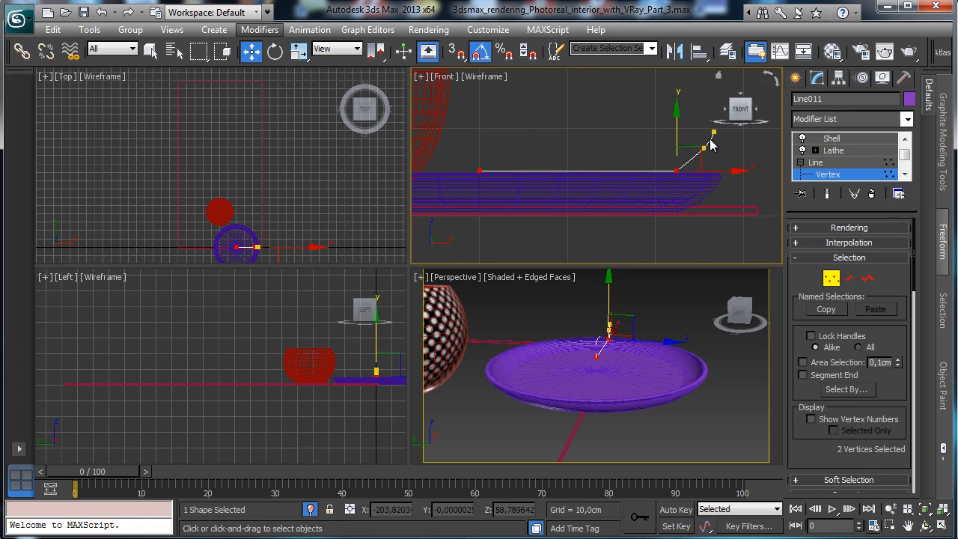
left_click(649, 158)
left_click_drag(667, 160, 733, 151)
left_click(826, 174)
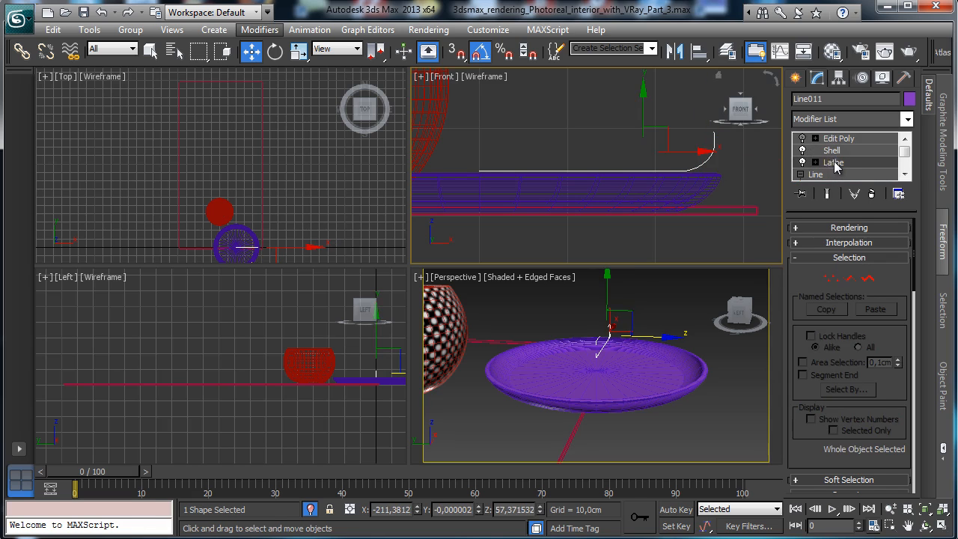
Step: Go back up the copied plate's stack through Lathe and Shell to Edit Poly and exit its vertex editing
left_click(832, 163)
left_click(544, 314)
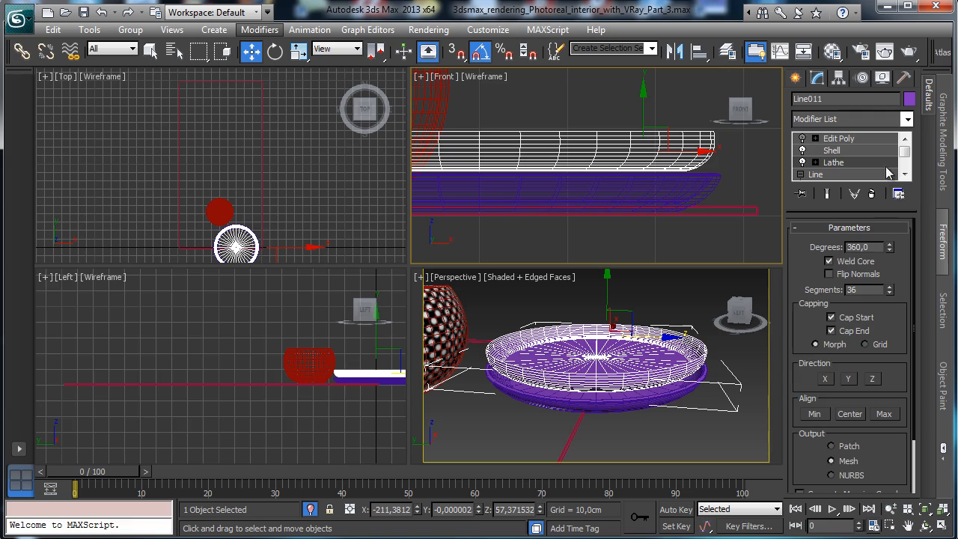
left_click(847, 152)
left_click(847, 140)
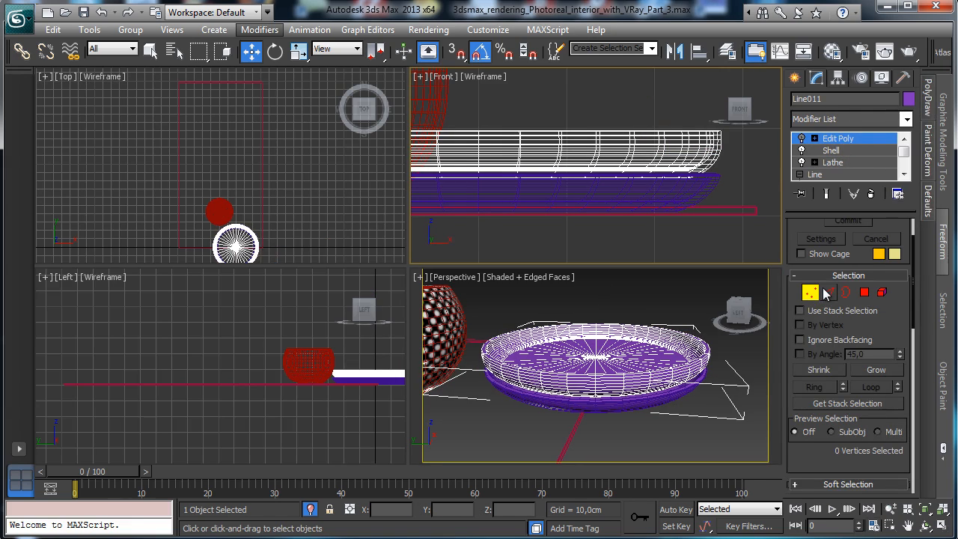
left_click(800, 139)
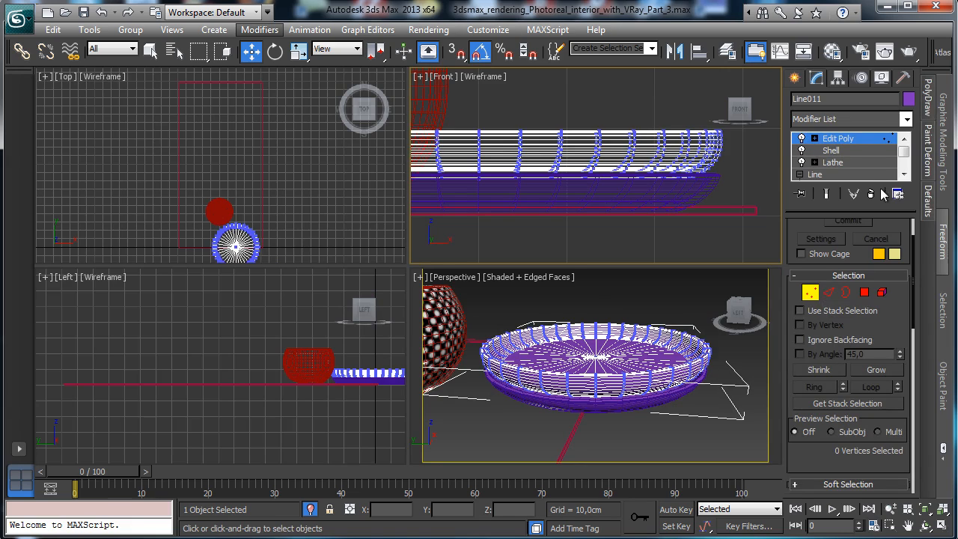
left_click(810, 292)
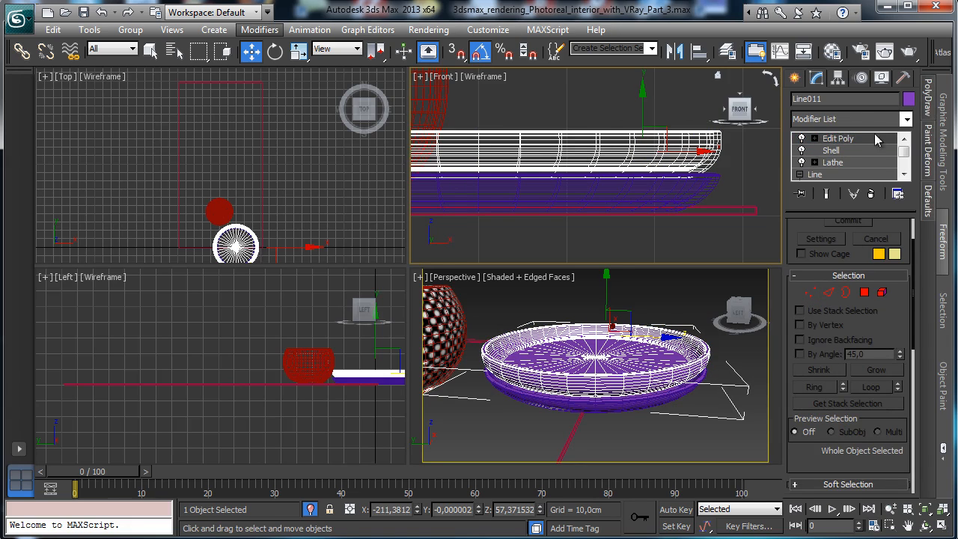
Step: Center the pivots of the upper and lower plates to their respective objects
left_click(838, 78)
left_click(848, 174)
left_click(848, 250)
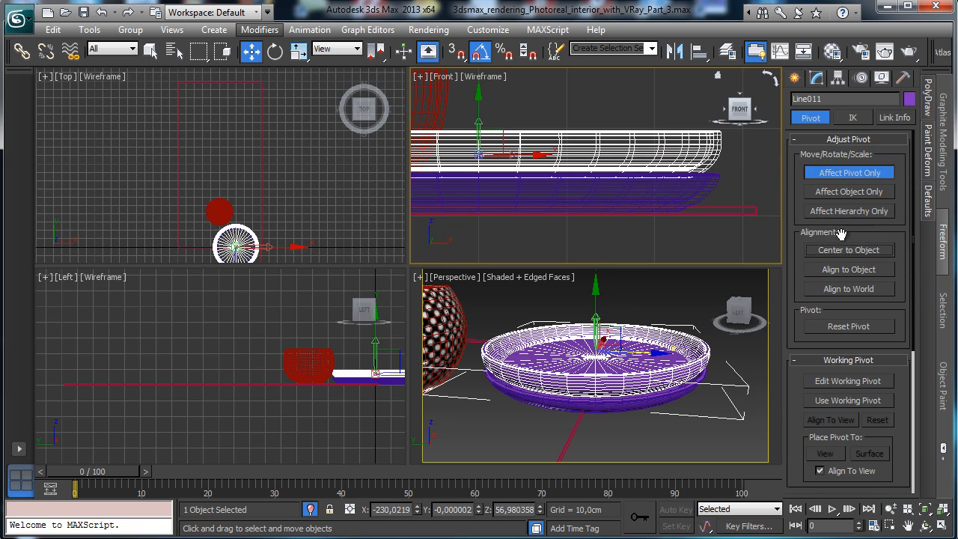
left_click(848, 172)
left_click(663, 189)
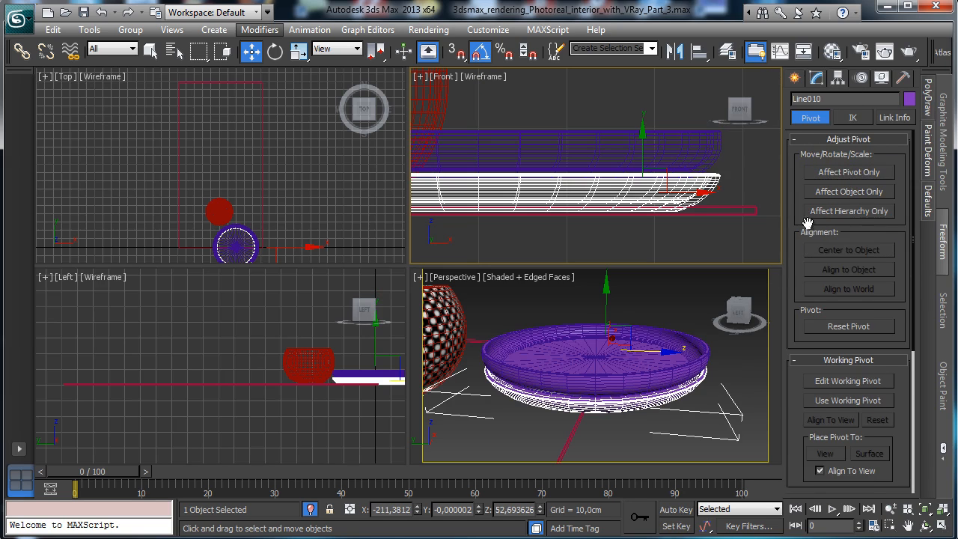
left_click(847, 172)
left_click(847, 250)
left_click(848, 173)
Step: Rotate the upper plate 180 degrees upside down in the Front view and reposition it over the lower plate, offset slightly toward negative X
left_click(555, 133)
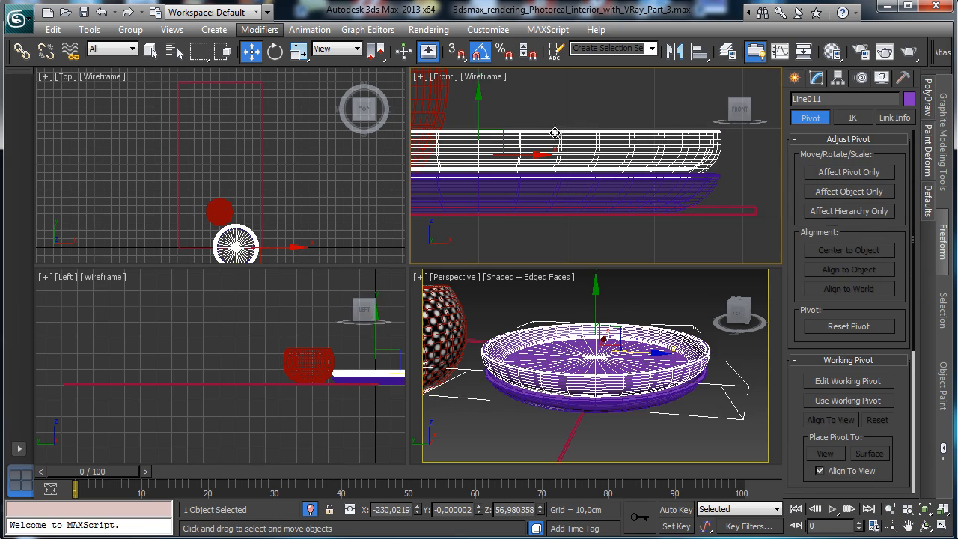
left_click(275, 50)
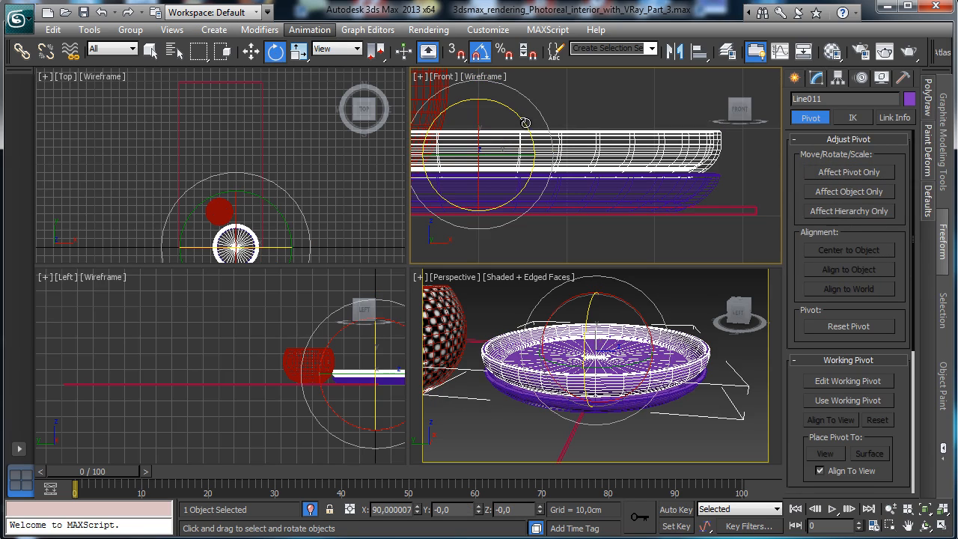
left_click_drag(525, 122, 616, 220)
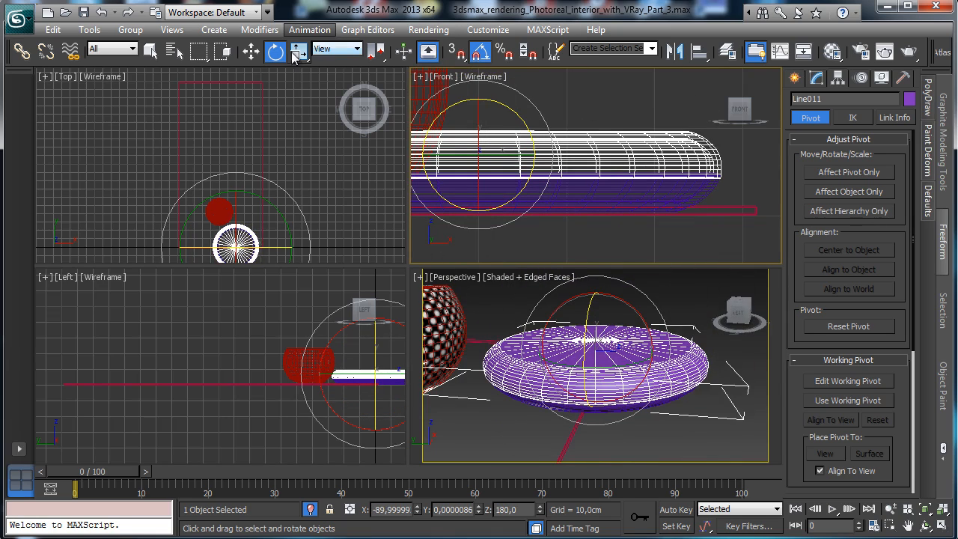
left_click(250, 50)
left_click_drag(486, 115, 486, 106)
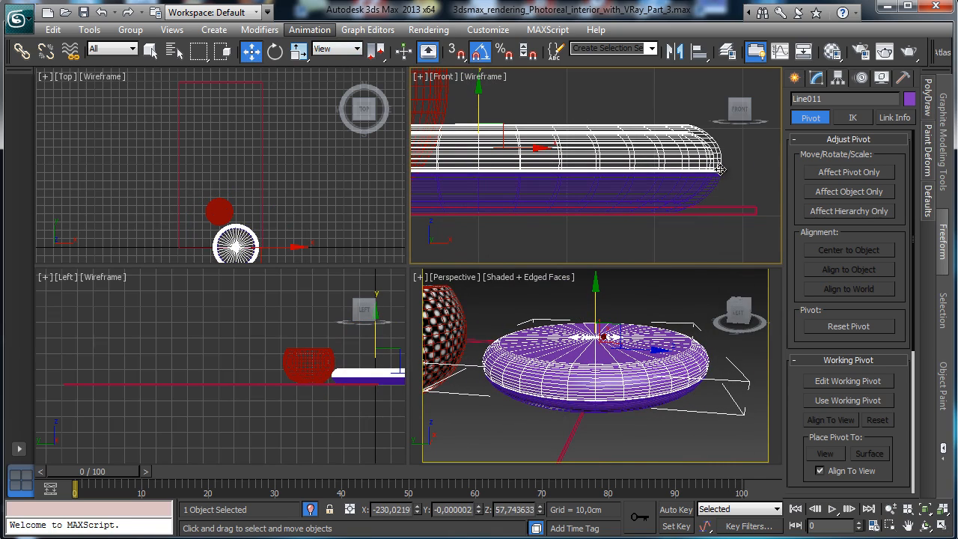
left_click_drag(537, 147, 503, 142)
Step: Name an unused material slot Chromic and assign it to the upper and lower plates
left_click(829, 54)
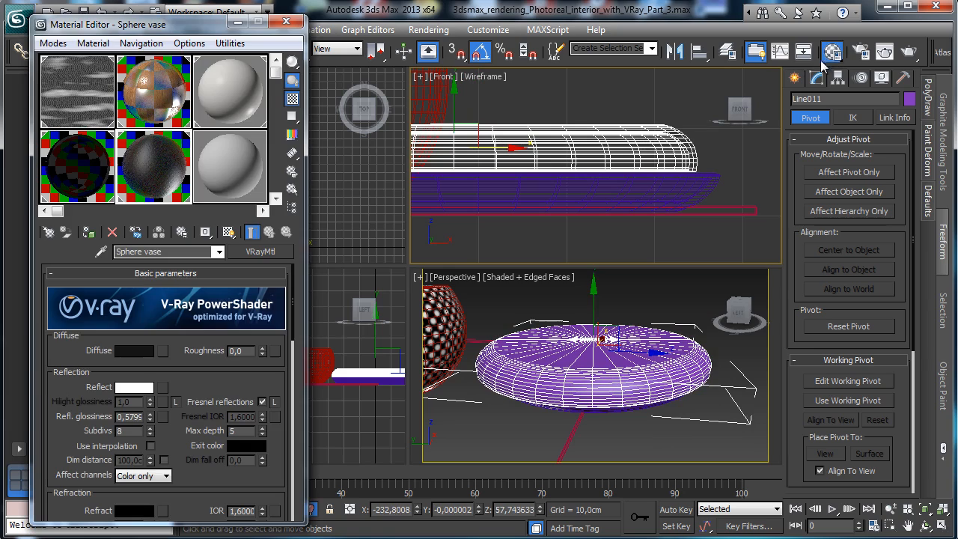
left_click(232, 171)
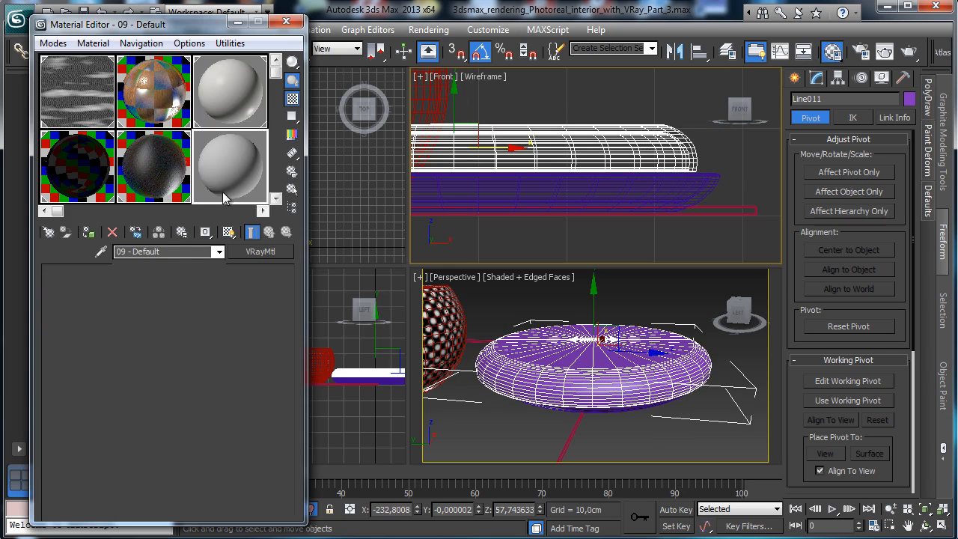
left_click(154, 251)
type("Chromic")
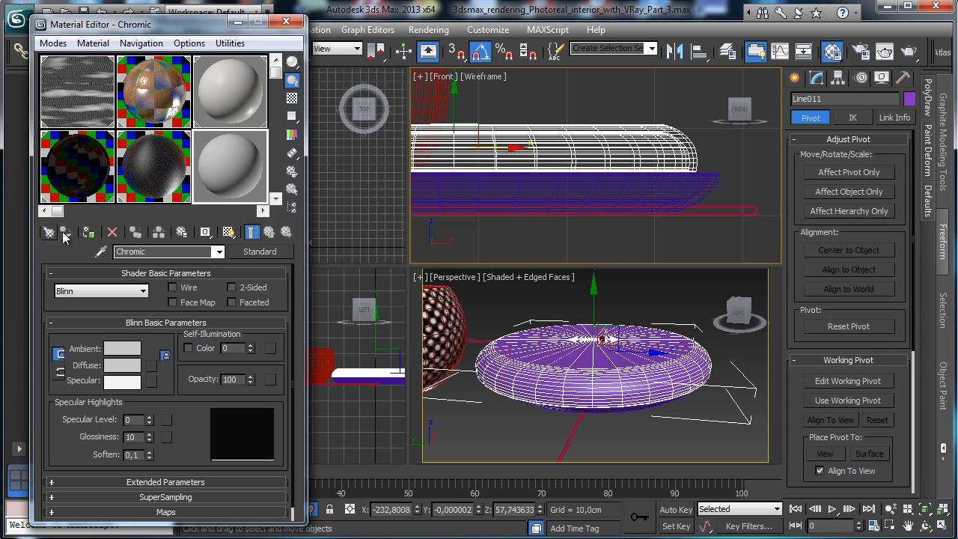
left_click(89, 232)
left_click(643, 178)
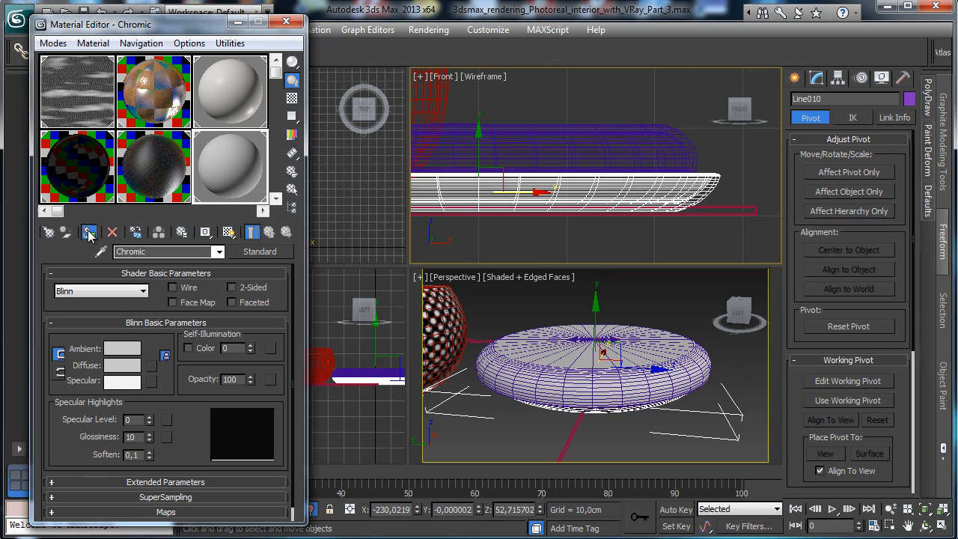
Step: Change the Chromic material's type from Standard to VRayMtl
left_click(260, 252)
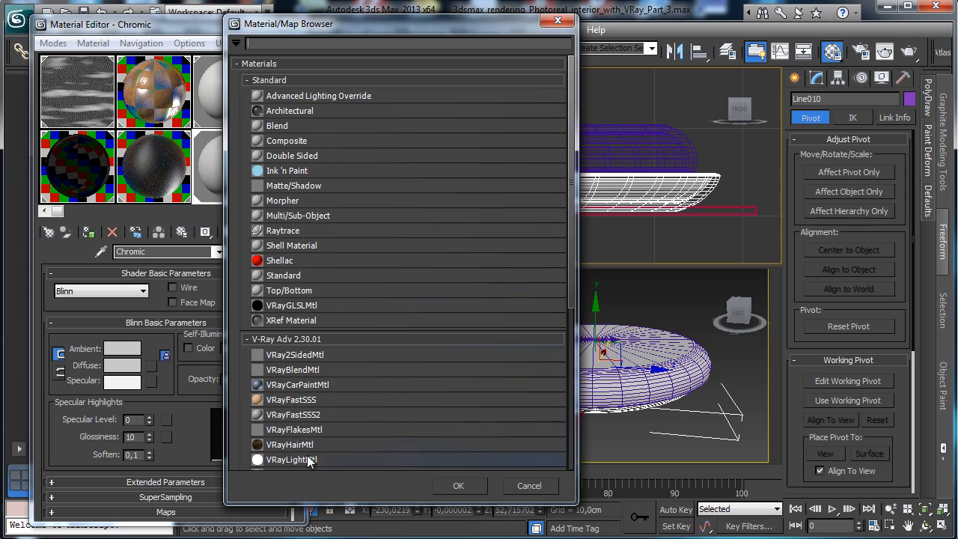
scroll(570, 240, "down", 2)
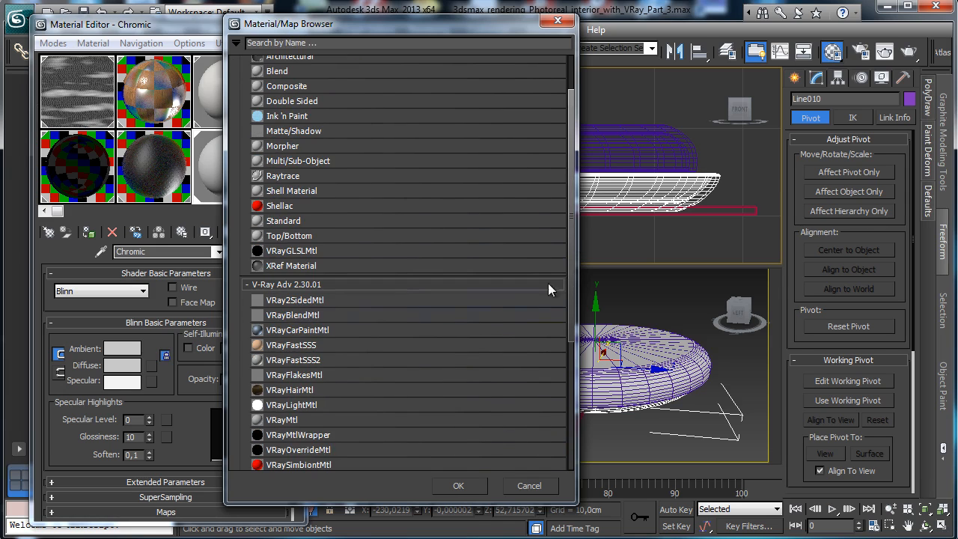
double_click(280, 420)
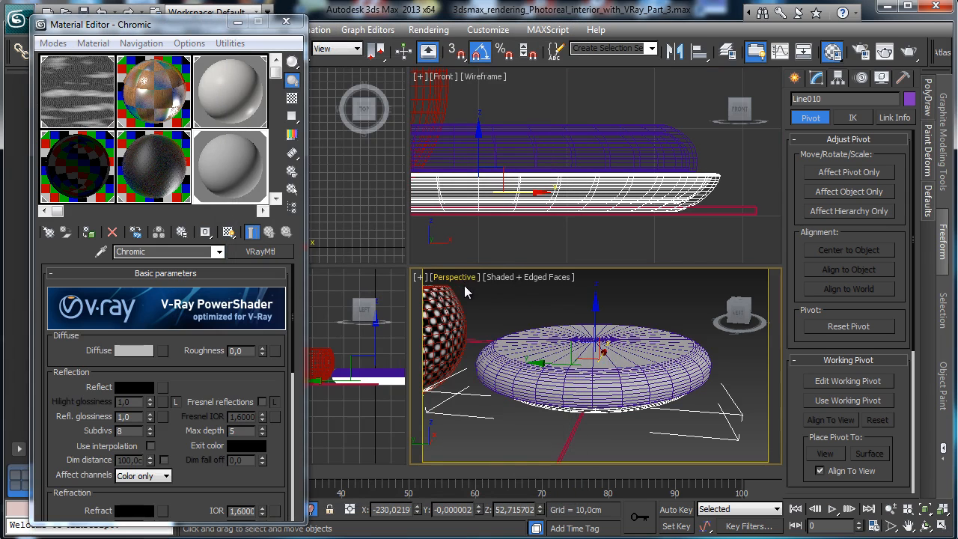
Step: Switch the Perspective viewport to the VRayPhysicalCamera001 view
left_click(465, 278)
mouse_move(516, 294)
left_click(714, 293)
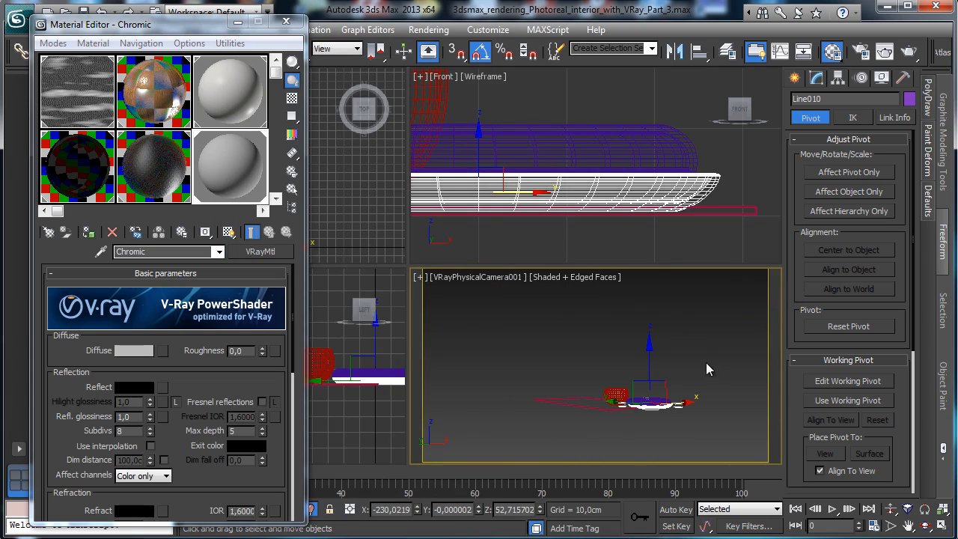
Step: Exit isolation to show the whole room and set the Chromic material's diffuse color to near-black
left_click(313, 509)
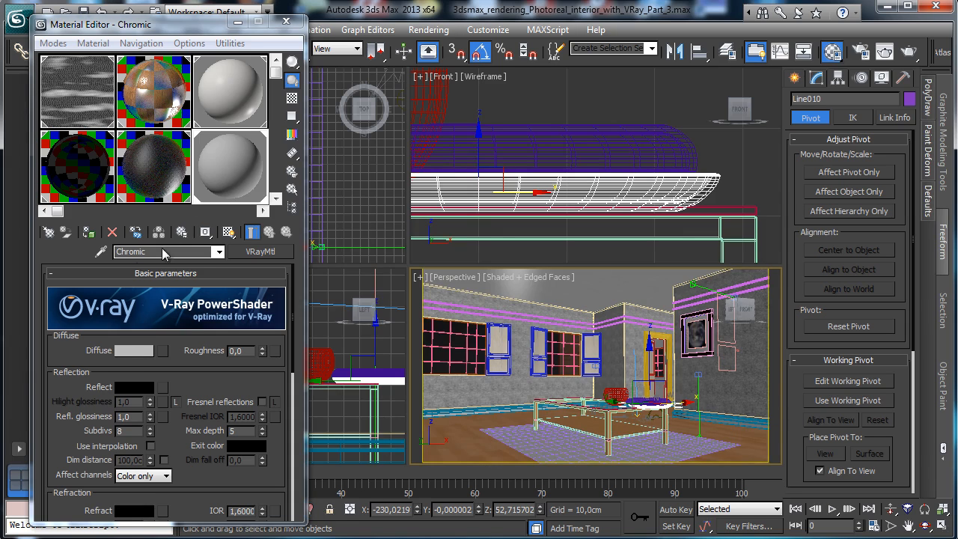
left_click(133, 350)
left_click(415, 149)
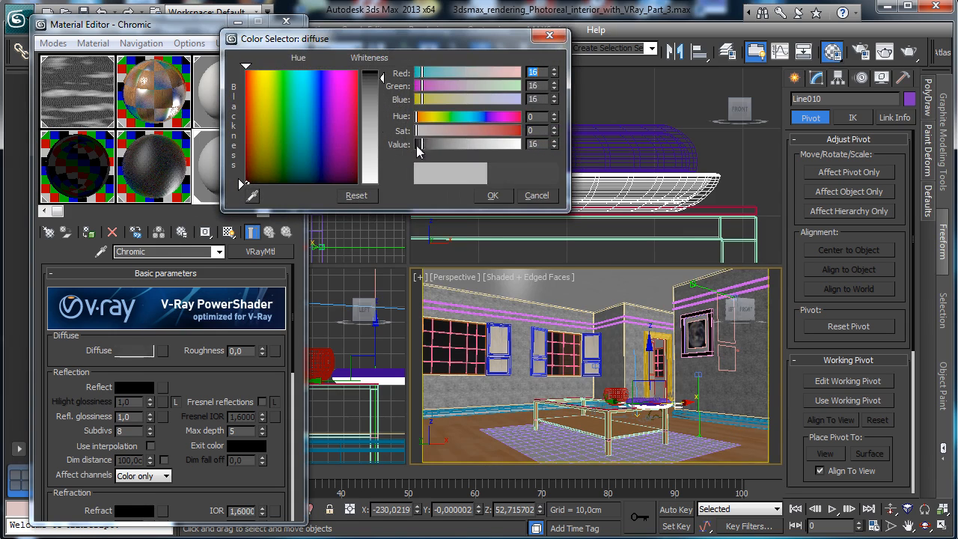
left_click(495, 196)
Step: Enable Fresnel reflections on the Chromic material, set its IOR to 8,0 and make the reflect color near-white
scroll(248, 470, "down", 2)
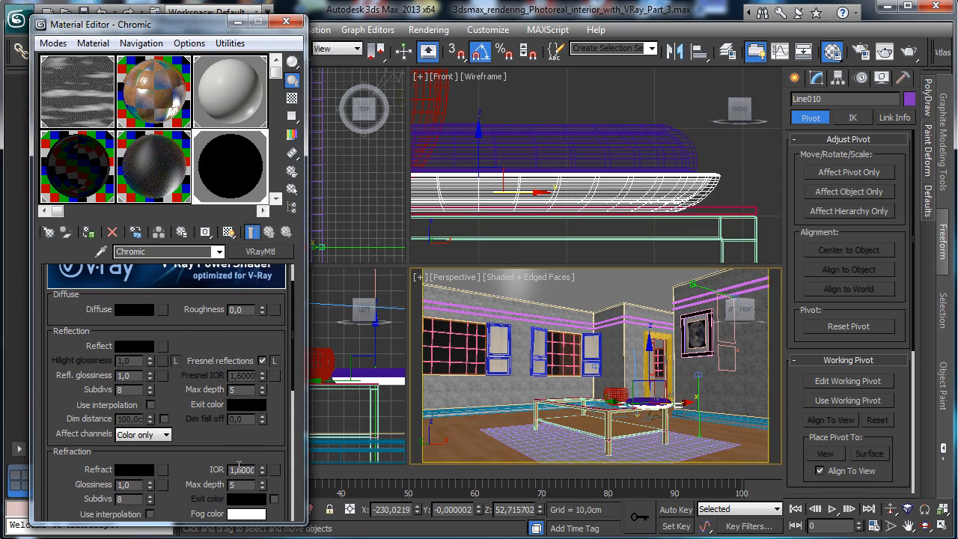
type("8")
key("Return")
left_click(133, 354)
left_click(125, 345)
left_click_drag(380, 72, 386, 159)
left_click(493, 195)
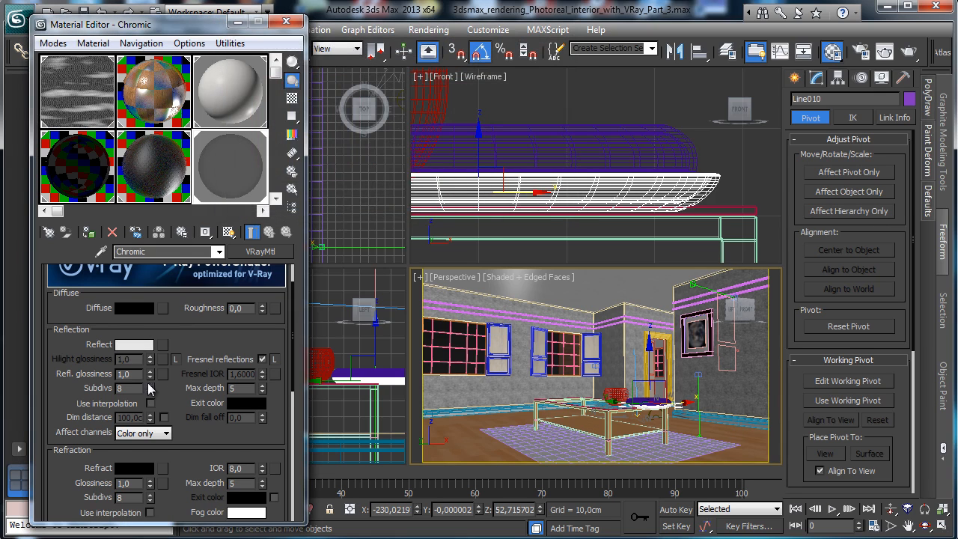
Step: Set Chromic's reflection glossiness to 0,8 and its BRDF anisotropy to -0,5
scroll(148, 382, "up", 1)
left_click_drag(150, 383, 151, 386)
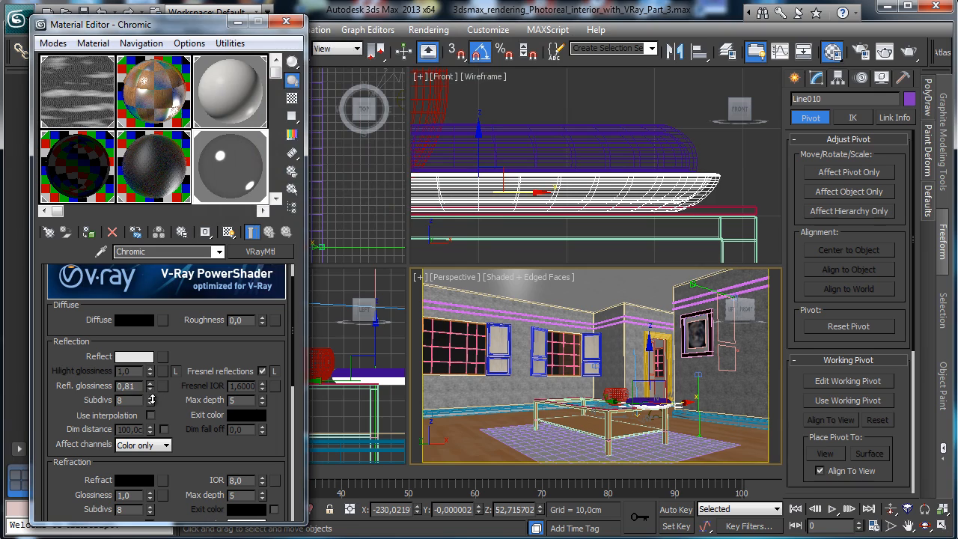
scroll(188, 399, "down", 10)
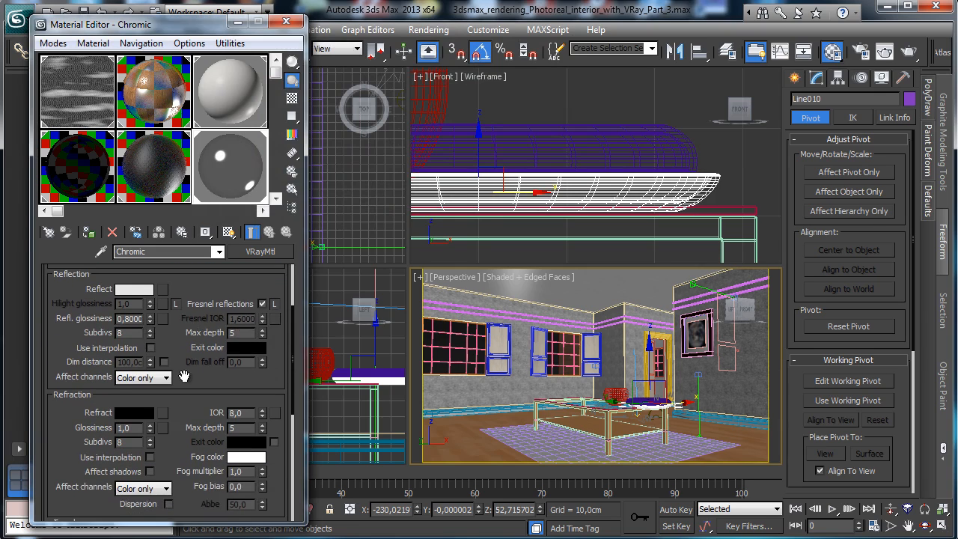
left_click_drag(190, 424, 234, 301)
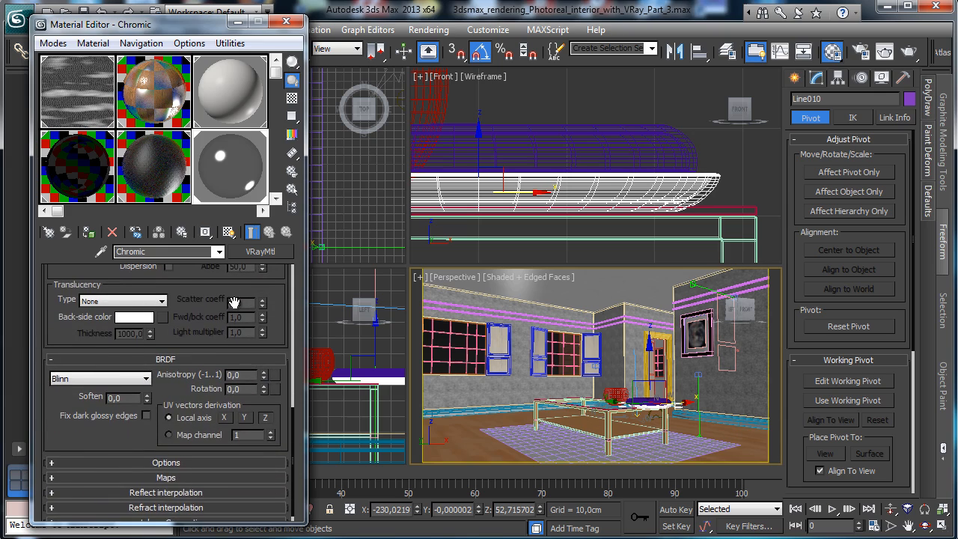
left_click_drag(265, 378, 263, 382)
left_click(264, 380)
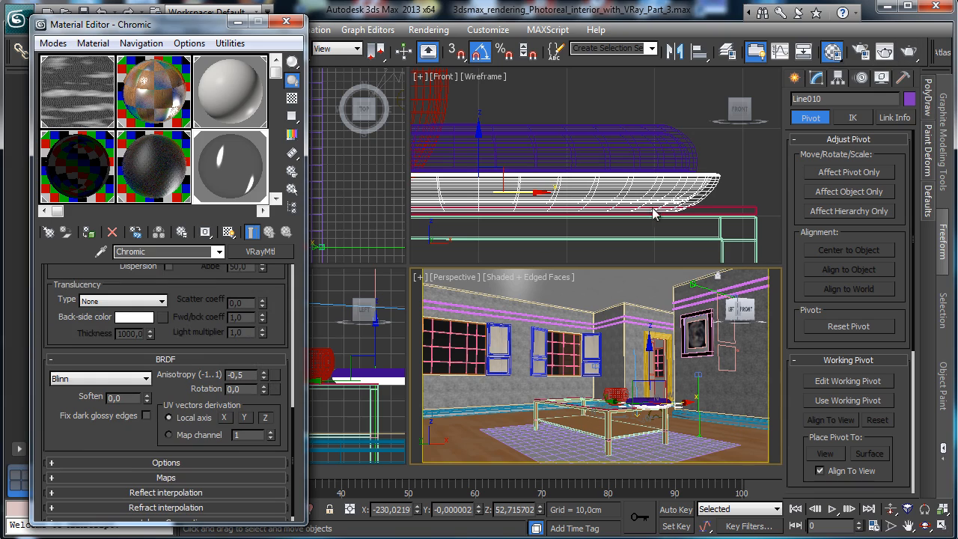
Step: Switch the Perspective viewport to VRayPhysicalCamera001 and render a region around the bowl and plates
left_click(457, 276)
mouse_move(483, 293)
left_click(704, 294)
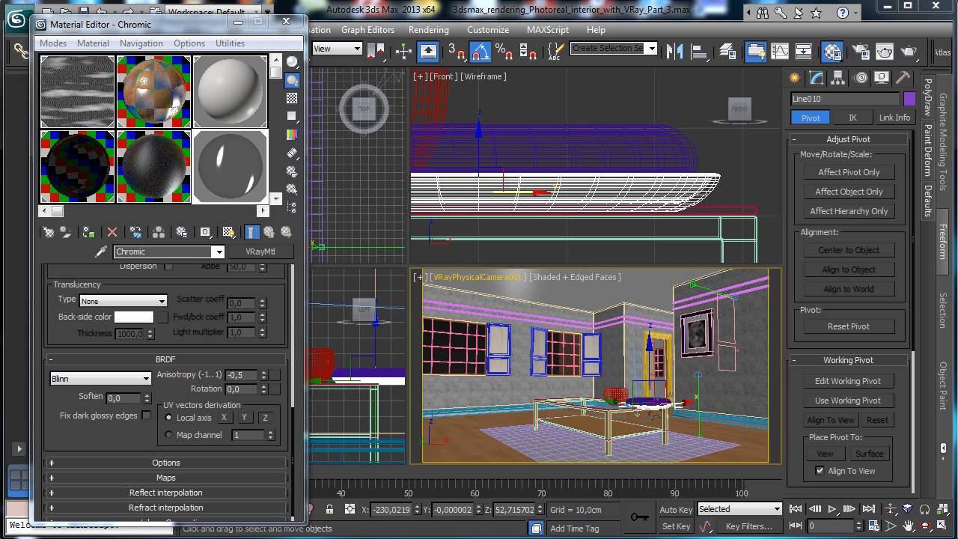
key("shift+q")
left_click_drag(598, 297, 777, 411)
left_click(953, 80)
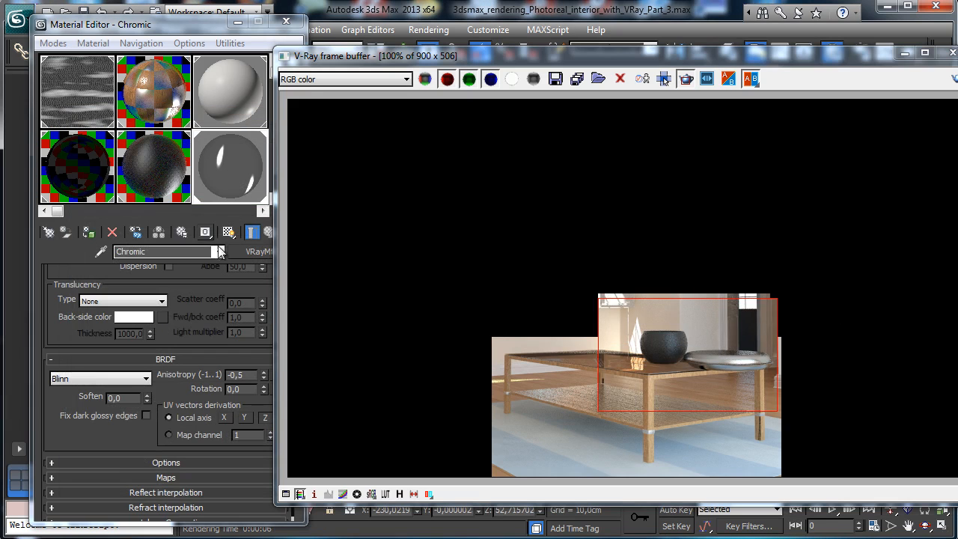
Step: Set Chromic's reflection glossiness to 0,92 and render the region again
left_click(194, 341)
scroll(142, 395, "up", 6)
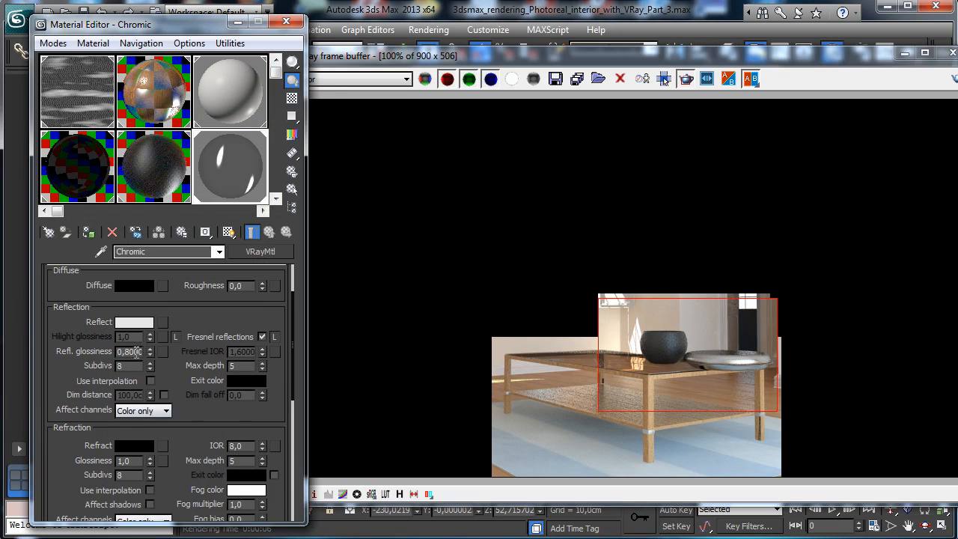
double_click(128, 352)
key("Return")
key("shift+q")
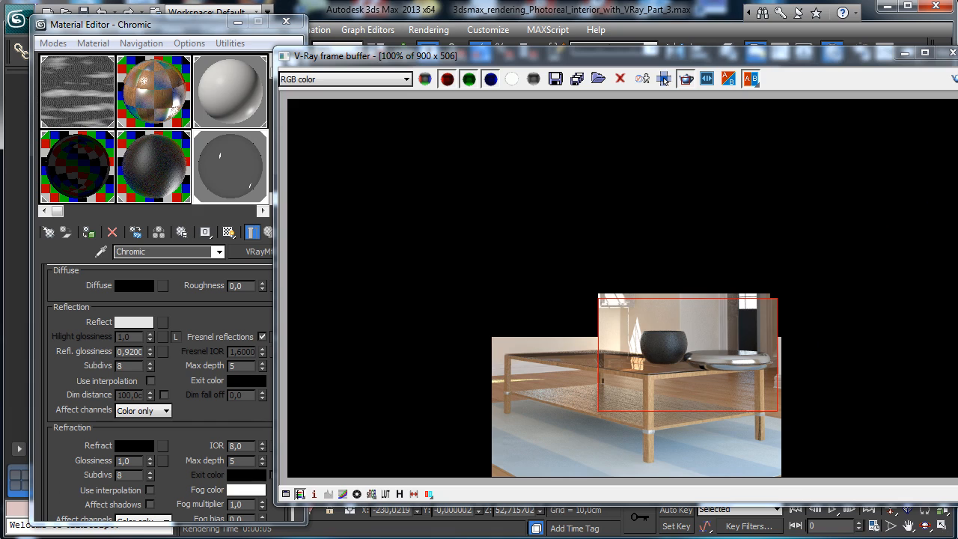
Step: Set Chromic's reflection glossiness to 0,98 and render the region again
left_click_drag(178, 315, 151, 354)
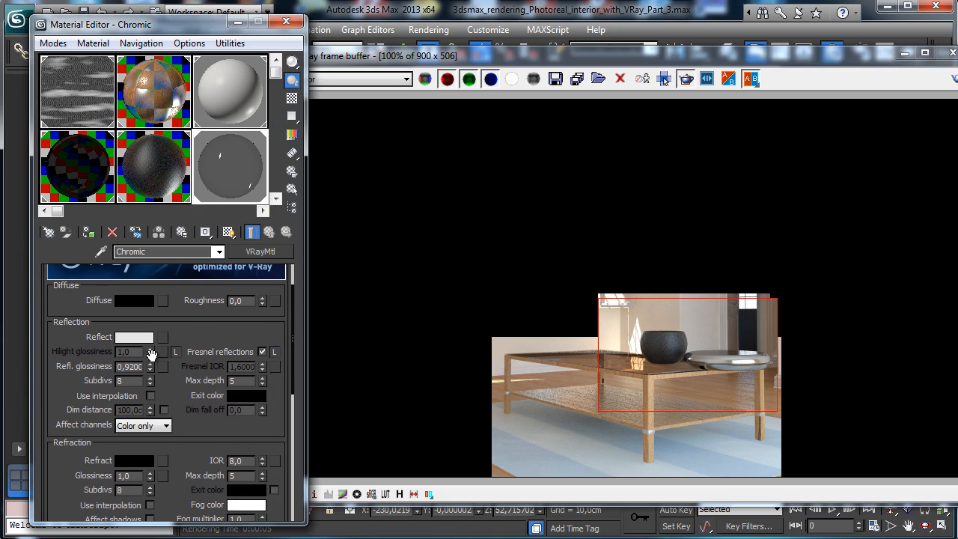
type("0,98")
key("Return")
left_click(663, 80)
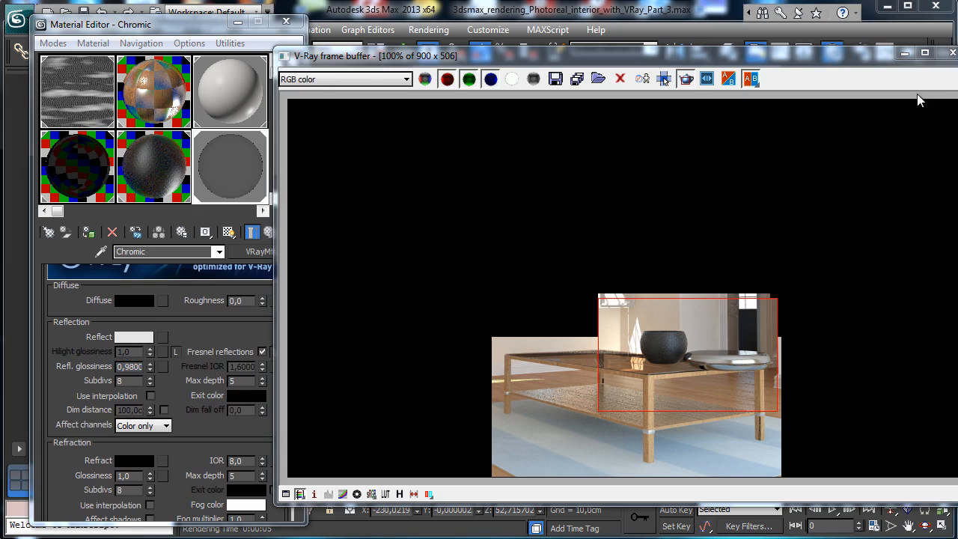
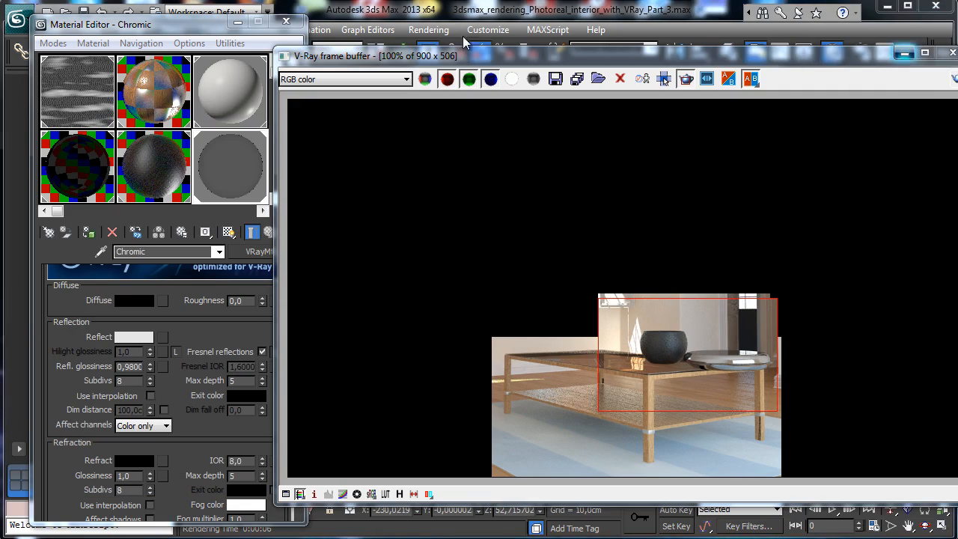
Step: Close the render and material windows, select both plates and raise them slightly above the glass tabletop in the Front view
left_click(952, 53)
left_click(286, 21)
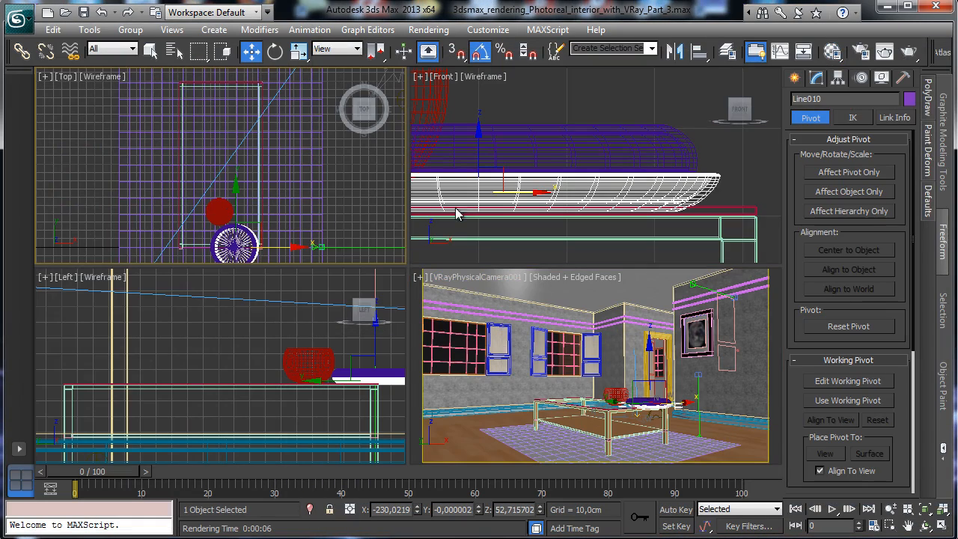
left_click(675, 144, "ctrl")
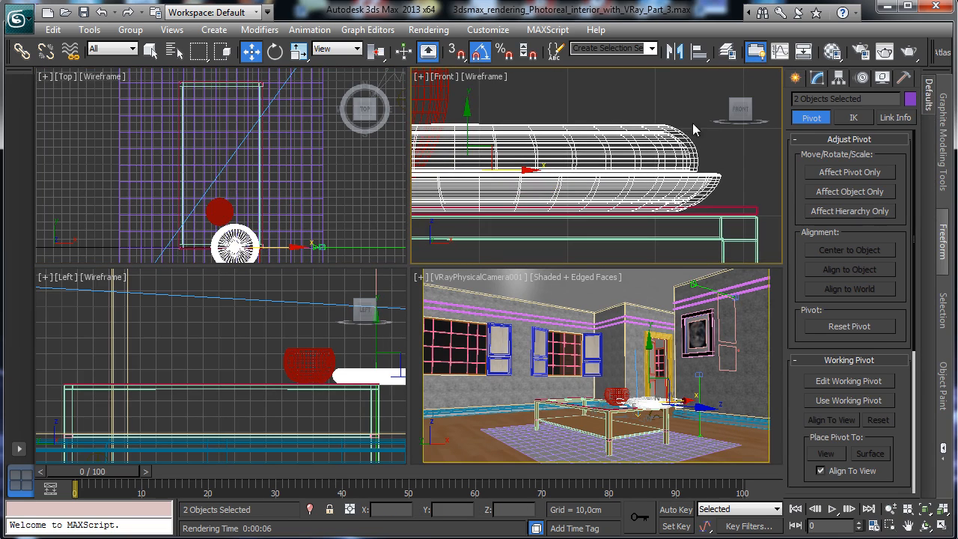
left_click_drag(466, 127, 471, 122)
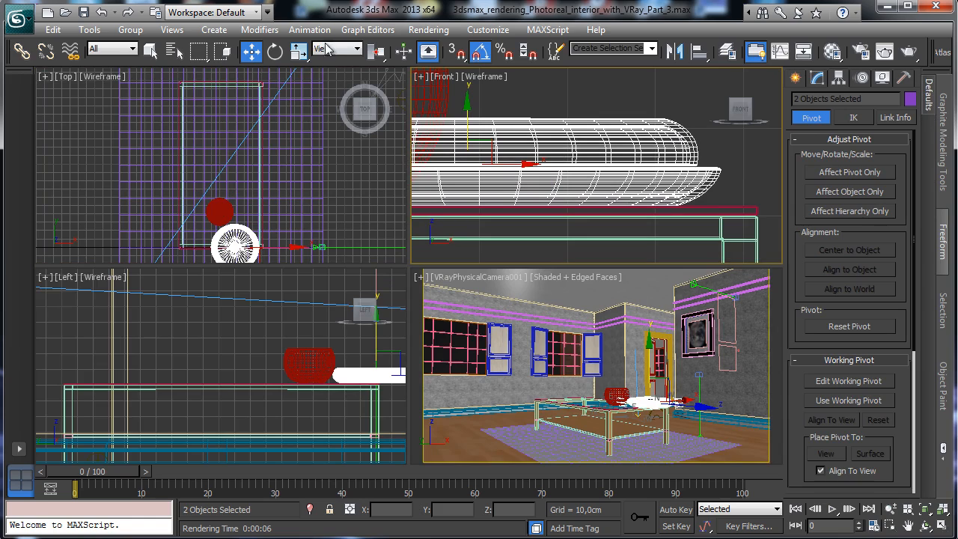
Step: Scale both plates down slightly in the Top view and move them to the opposite end of the table, beyond the bowl
left_click(298, 50)
right_click(282, 173)
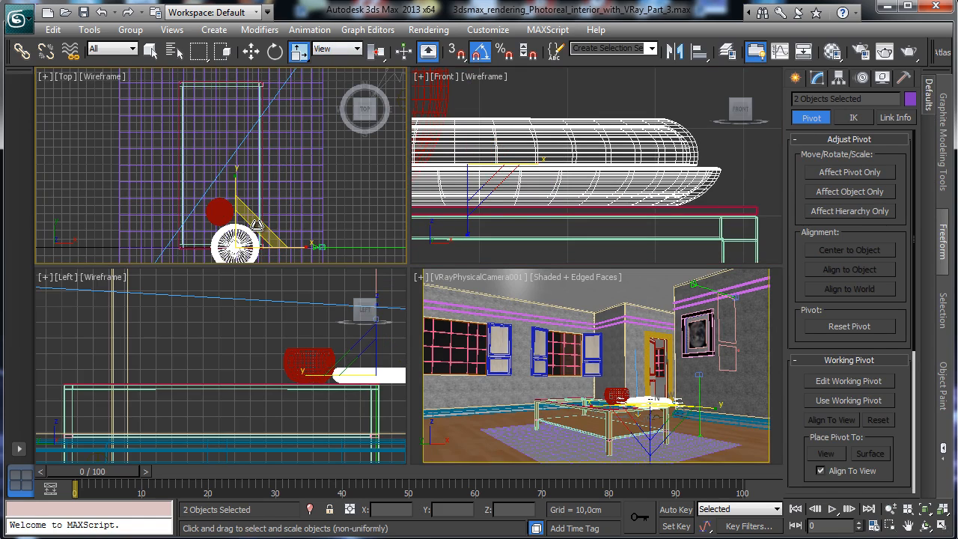
left_click_drag(256, 225, 232, 101)
left_click(252, 51)
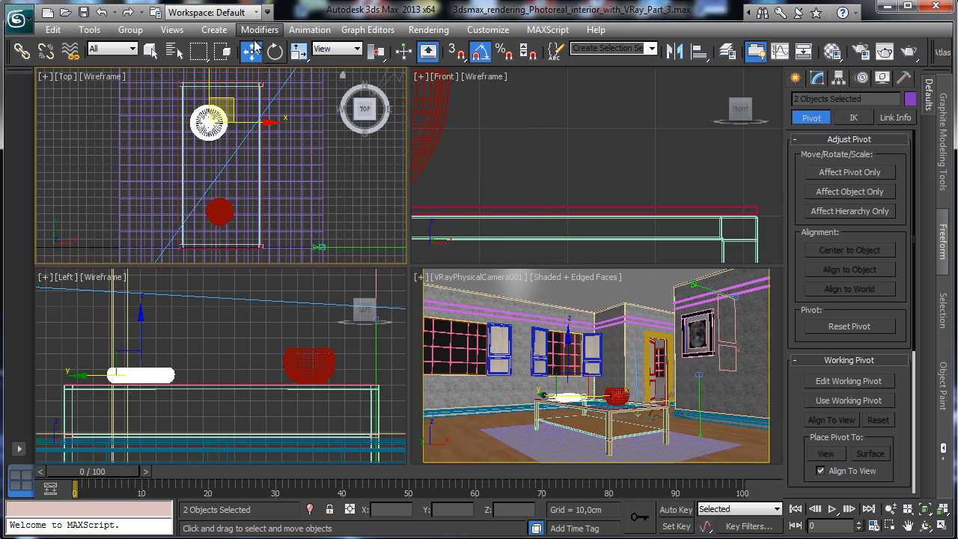
Step: Turn off edged faces in the maximized camera view and rotate both plates about their vertical axis
left_click(274, 50)
middle_click(572, 329)
key("alt+w")
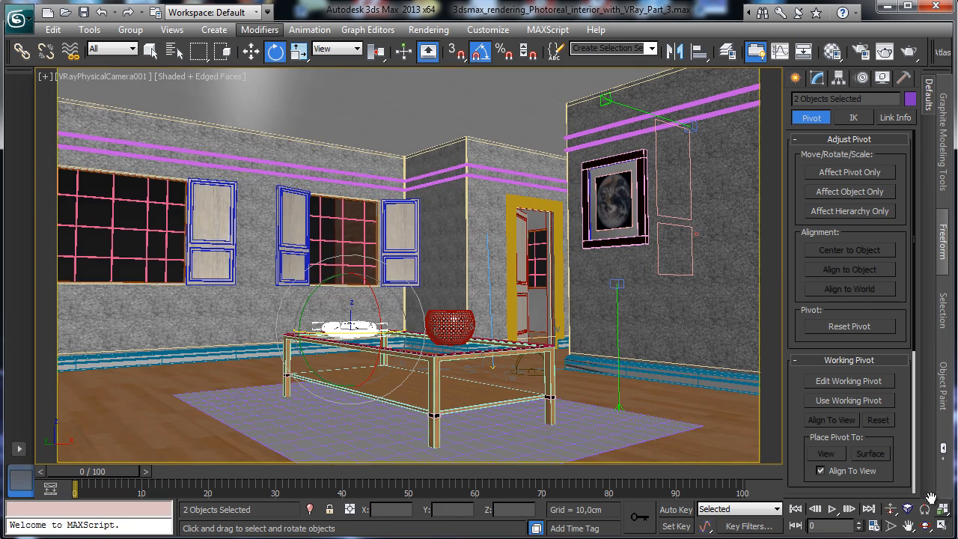
left_click(219, 78)
left_click(259, 143)
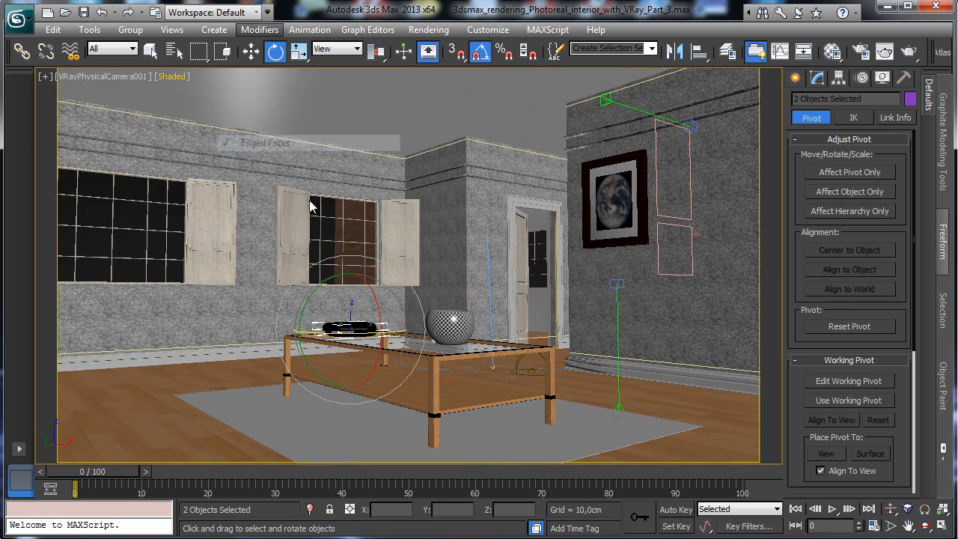
left_click_drag(369, 333, 329, 332)
Step: Save the scene and return to the four-viewport layout
left_click(151, 50)
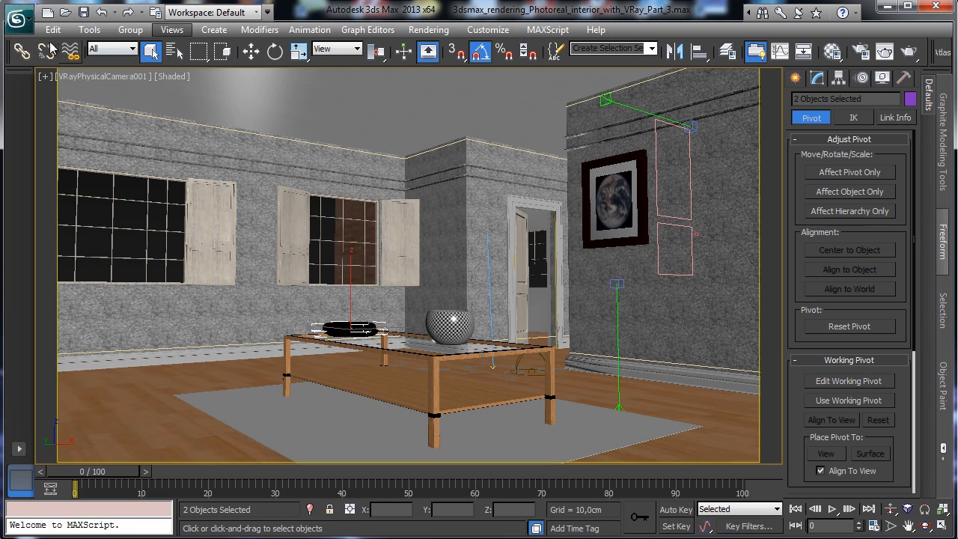
left_click(82, 13)
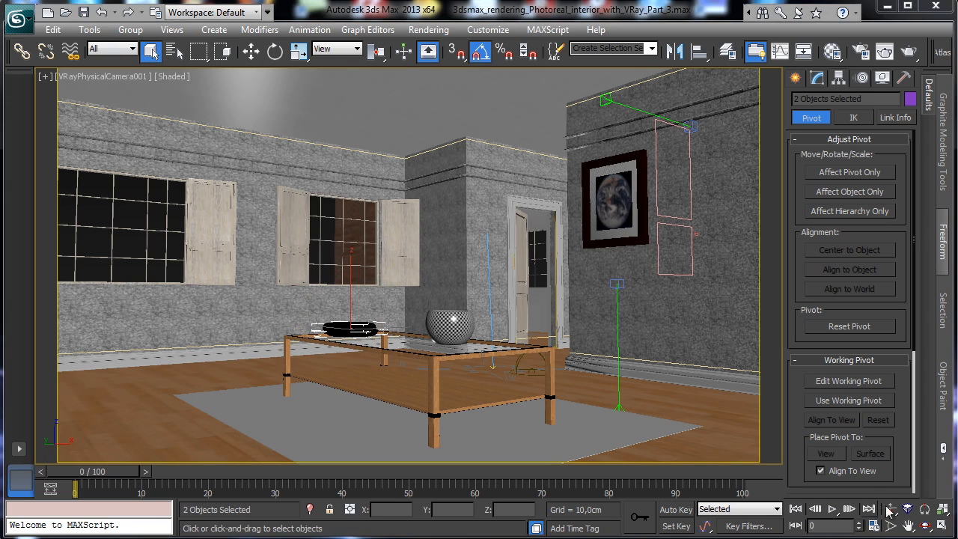
left_click(941, 526)
Step: Draw an L-shaped line just above the tabletop in the Front view, with a long base and an upright about 2,6 cm high
right_click(321, 199)
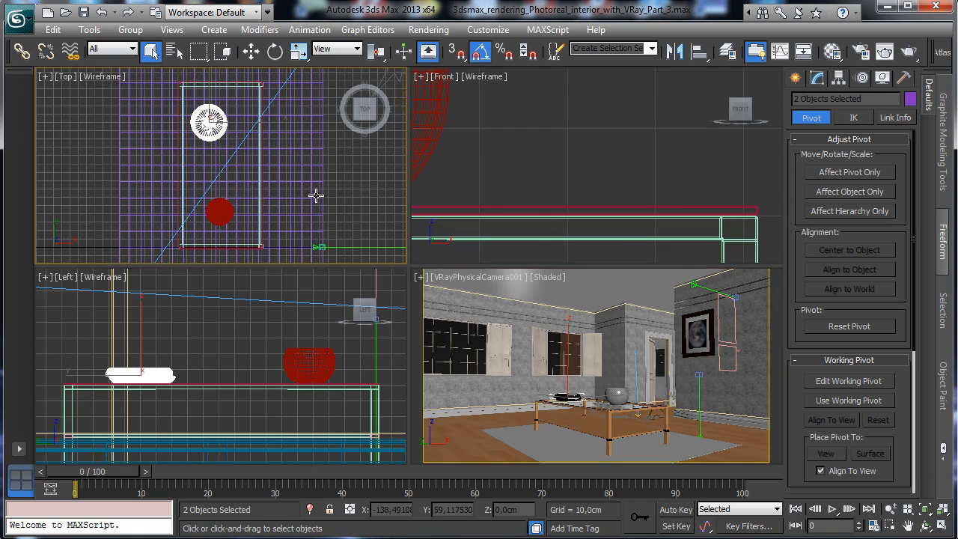
right_click(595, 188)
left_click(796, 78)
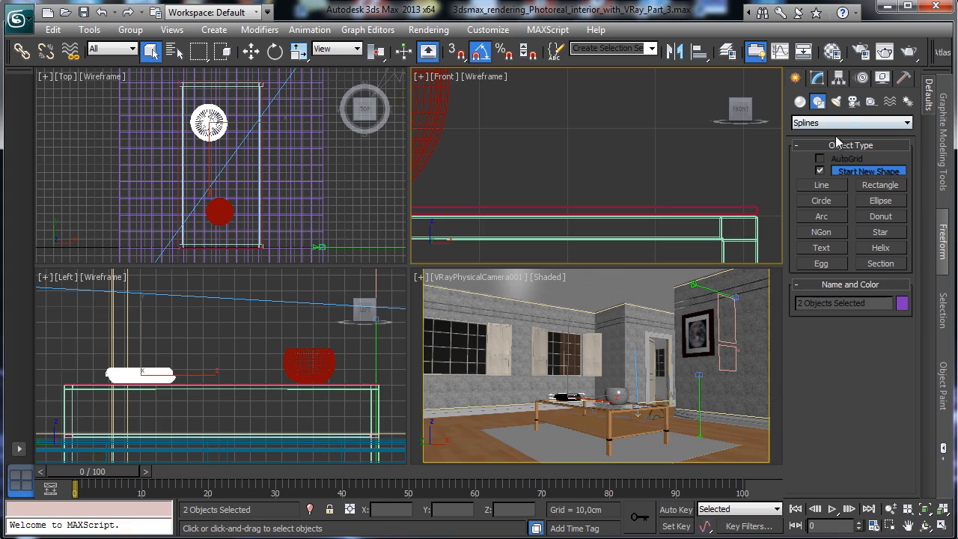
left_click(822, 186)
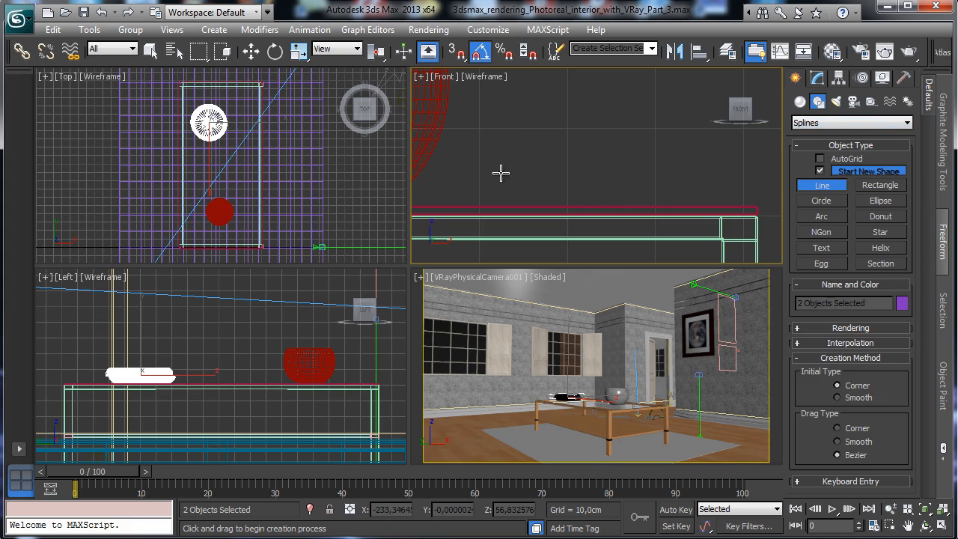
left_click(557, 204)
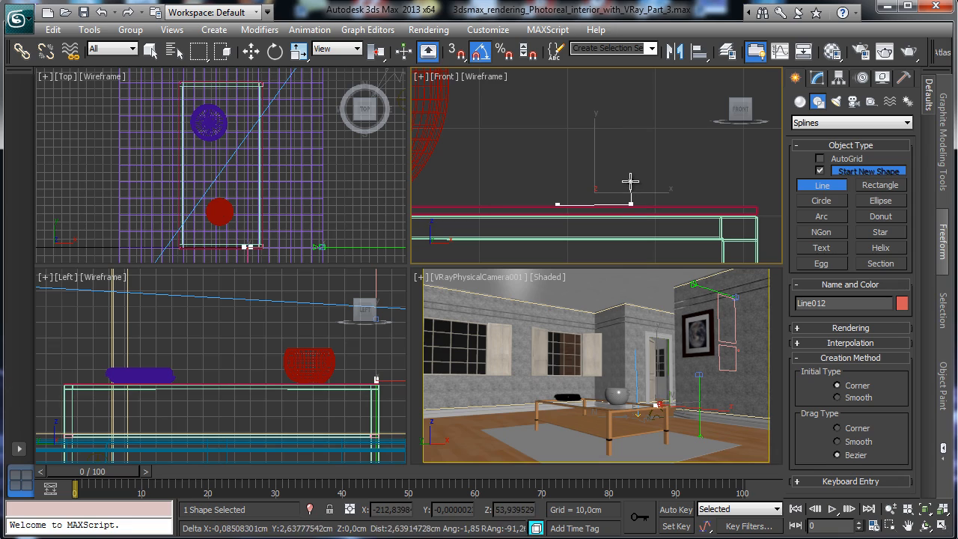
left_click(630, 181)
right_click(705, 157)
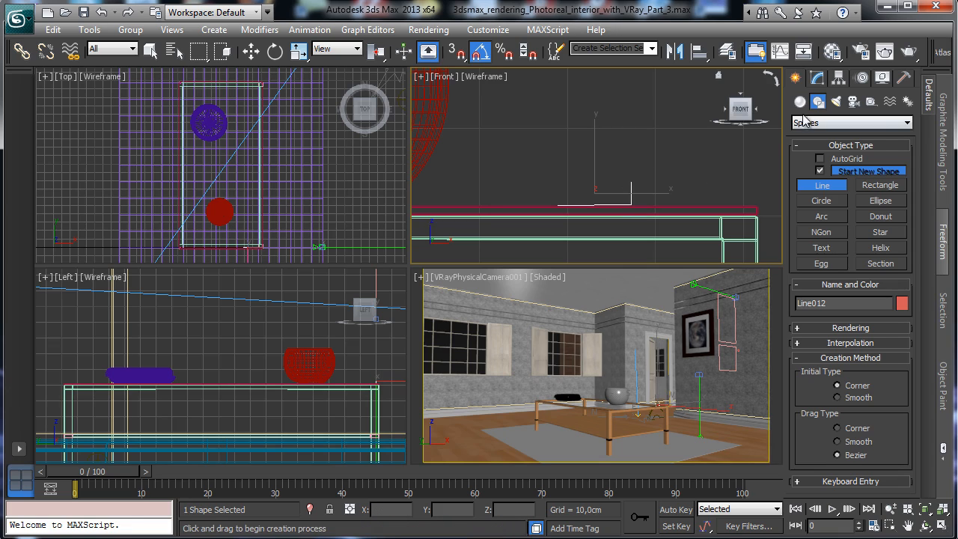
Step: Move the L-shaped line's corner vertex slightly down in the maximized Front view to level the base segment
left_click(817, 79)
left_click(925, 509)
left_click(941, 525)
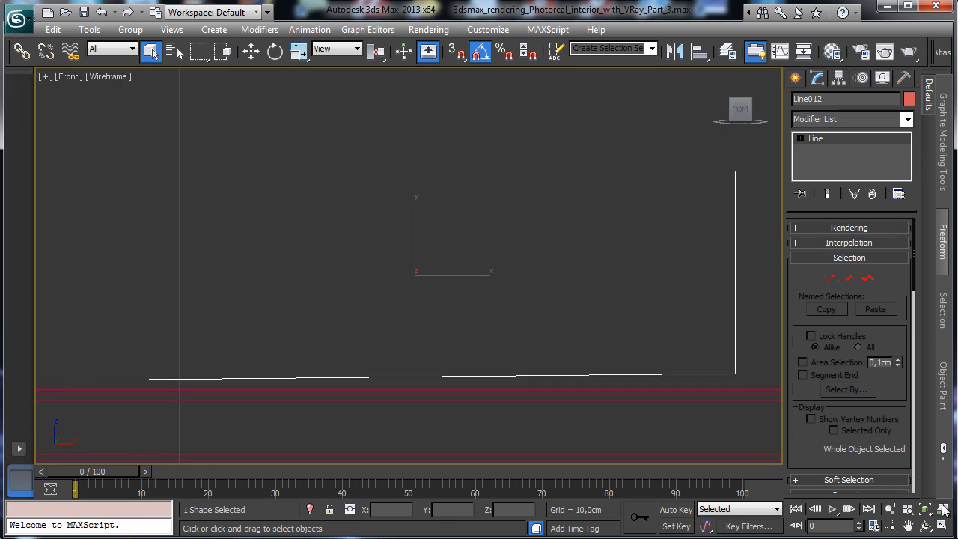
left_click(831, 279)
left_click_drag(700, 338, 740, 383)
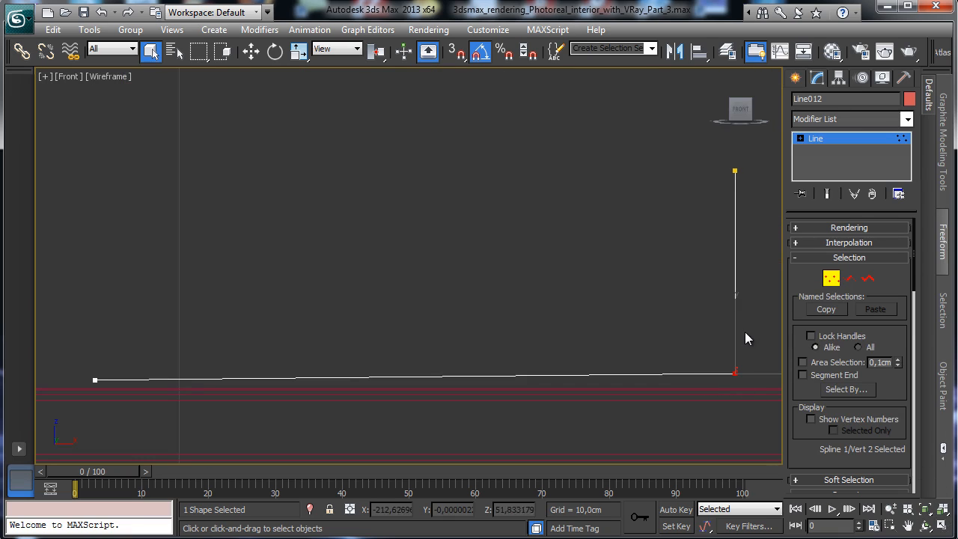
key("w")
left_click_drag(739, 322, 733, 327)
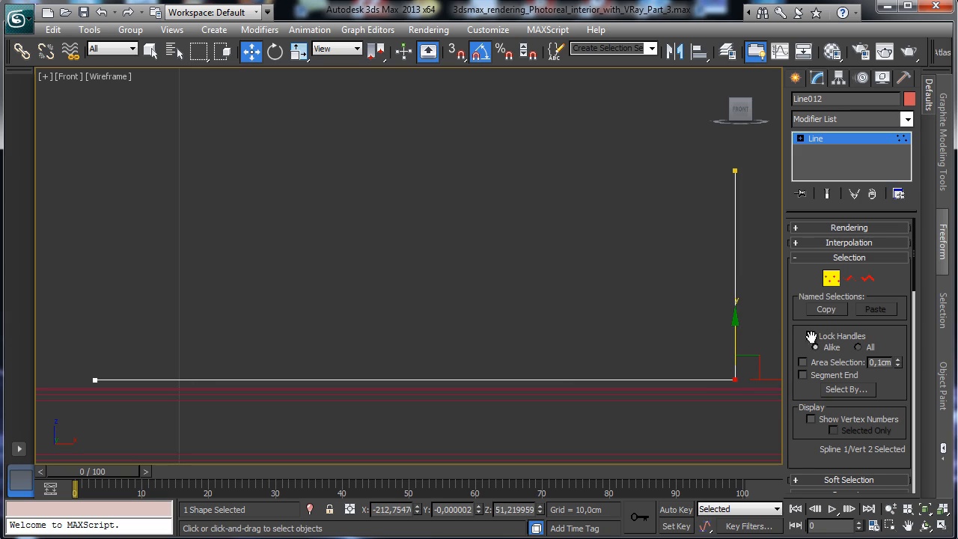
Step: Refine the upright segment with ten extra vertices: two near its base, three just above, three in the upper part and two near its top
scroll(895, 387, "down", 4)
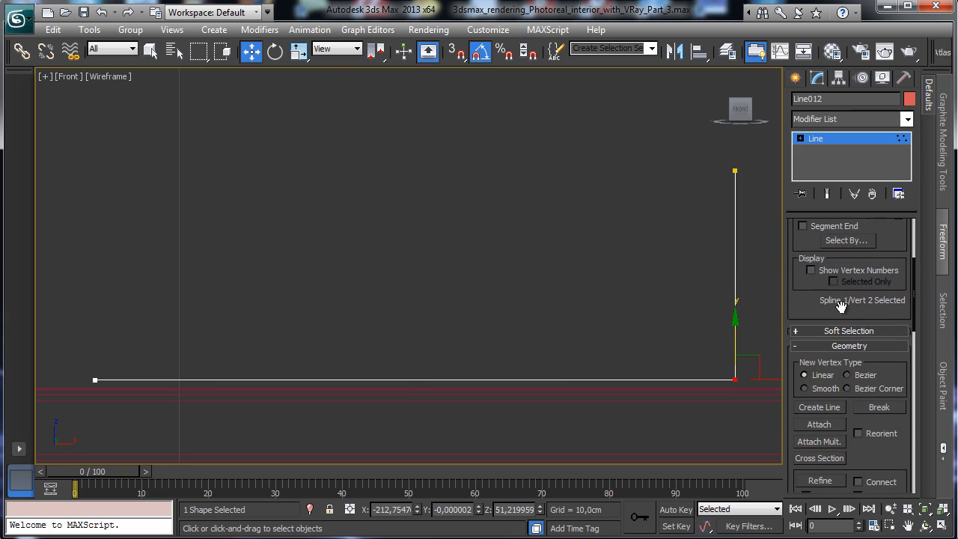
left_click(820, 481)
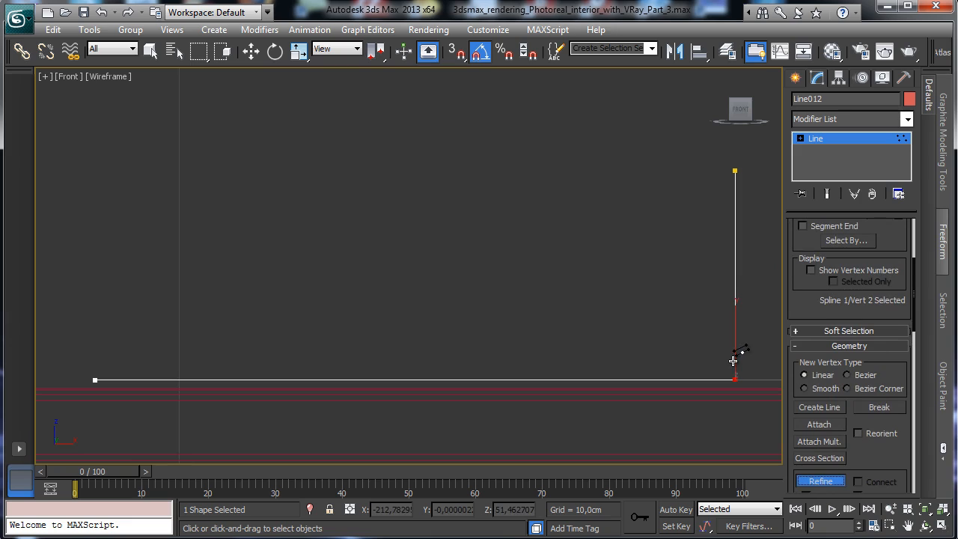
left_click(734, 360)
left_click(734, 344)
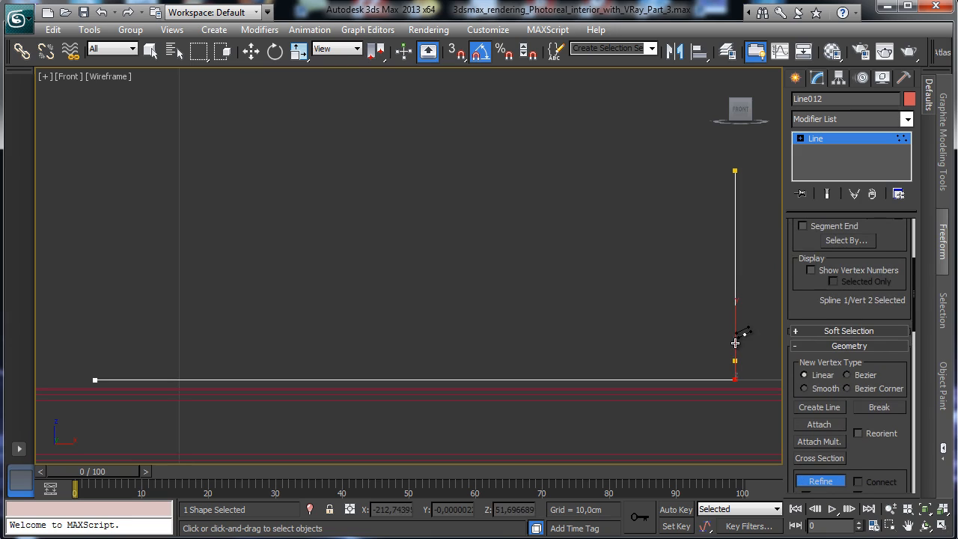
left_click(734, 195)
left_click(735, 184)
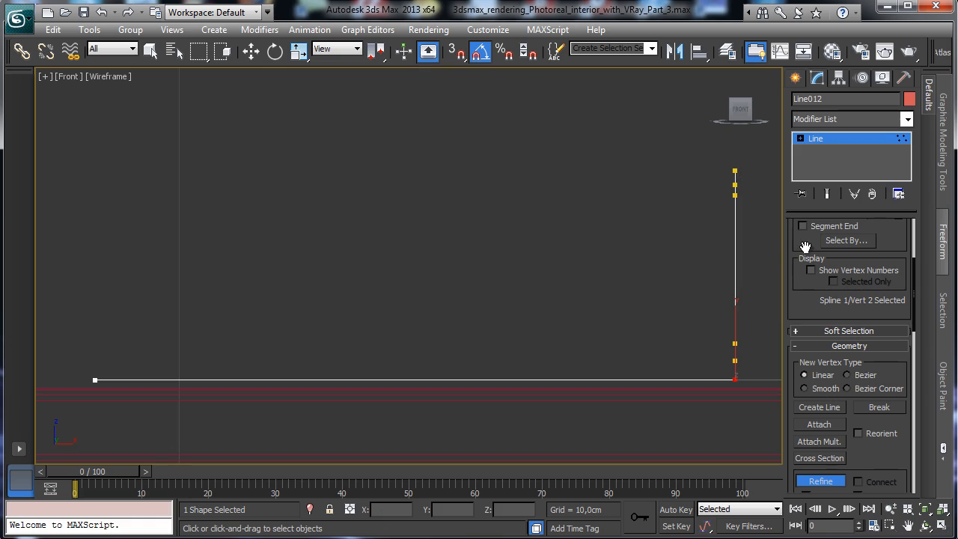
left_click(735, 211)
left_click(735, 219)
left_click(735, 227)
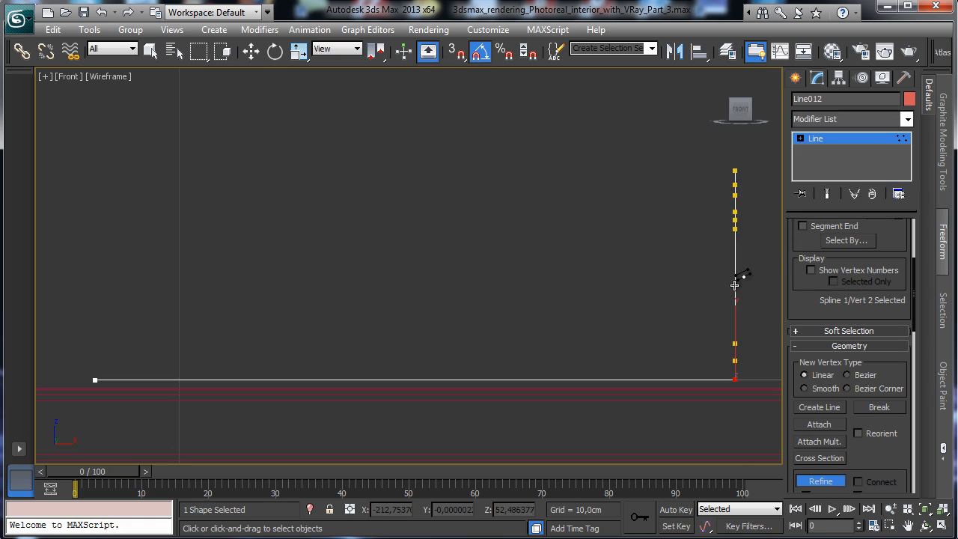
left_click(734, 320)
left_click(735, 328)
left_click(735, 337)
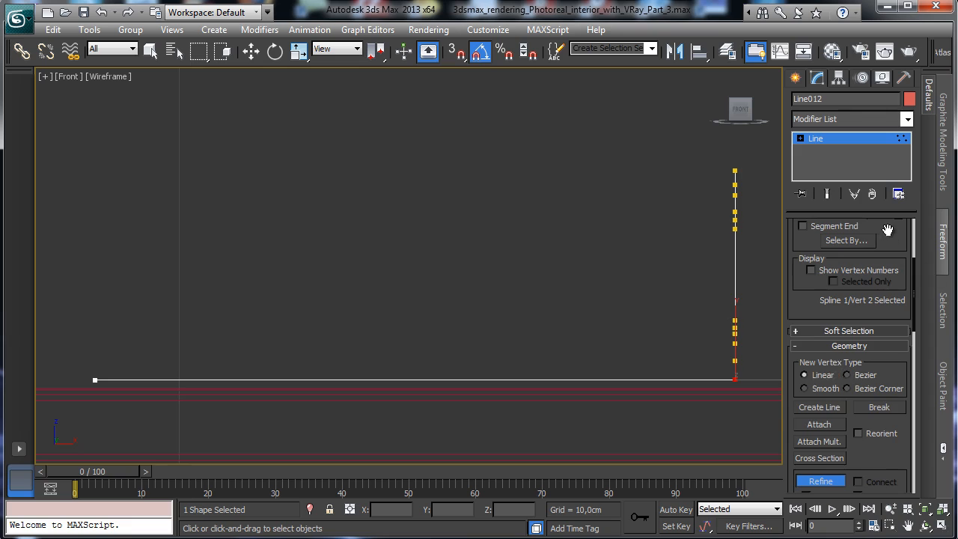
scroll(828, 271, "up", 3)
left_click_drag(897, 289, 859, 171)
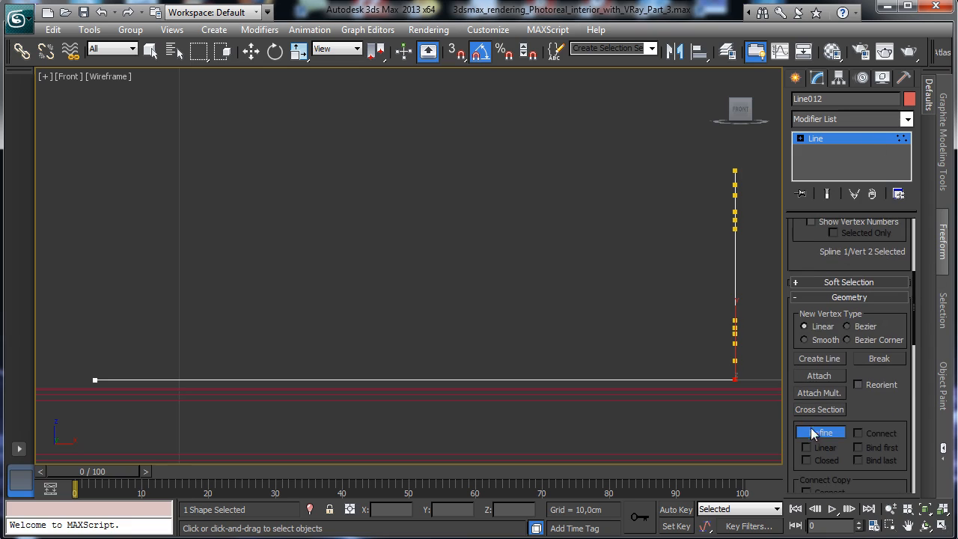
Step: Lower the two lowest added vertices toward the corner and pull the lower one outward about 0,14 cm to form a base ridge
key("w")
left_click(718, 358)
left_click_drag(721, 354, 740, 366)
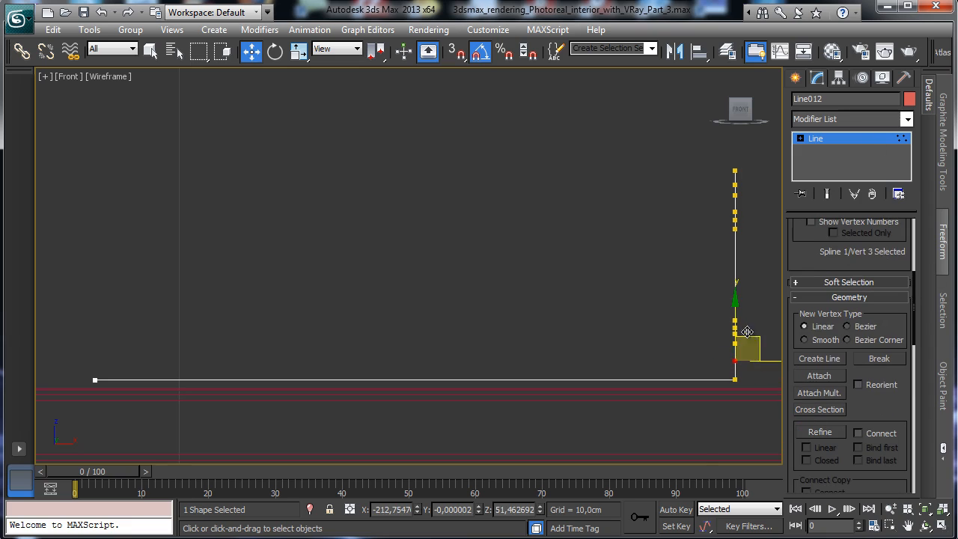
left_click_drag(734, 317, 746, 355)
left_click_drag(737, 315, 737, 322)
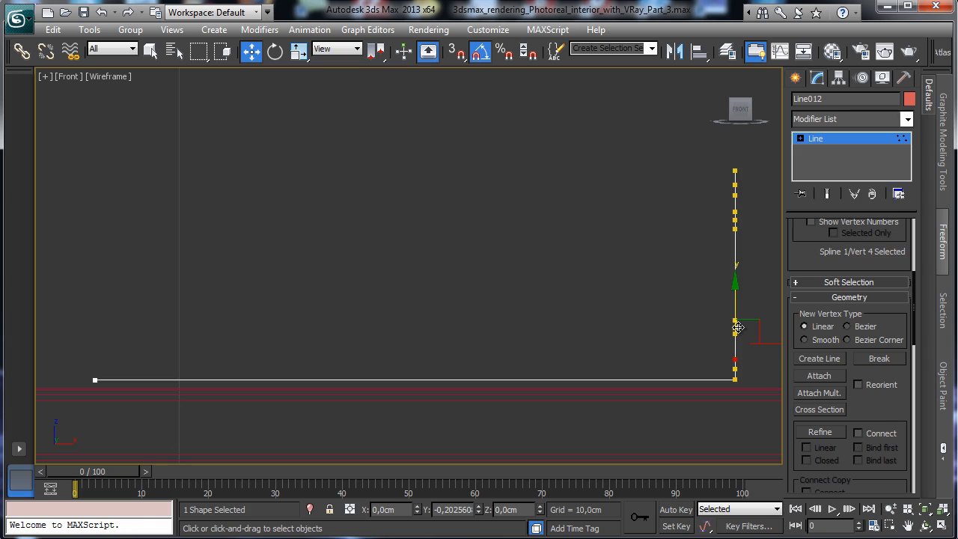
left_click_drag(716, 365, 784, 371)
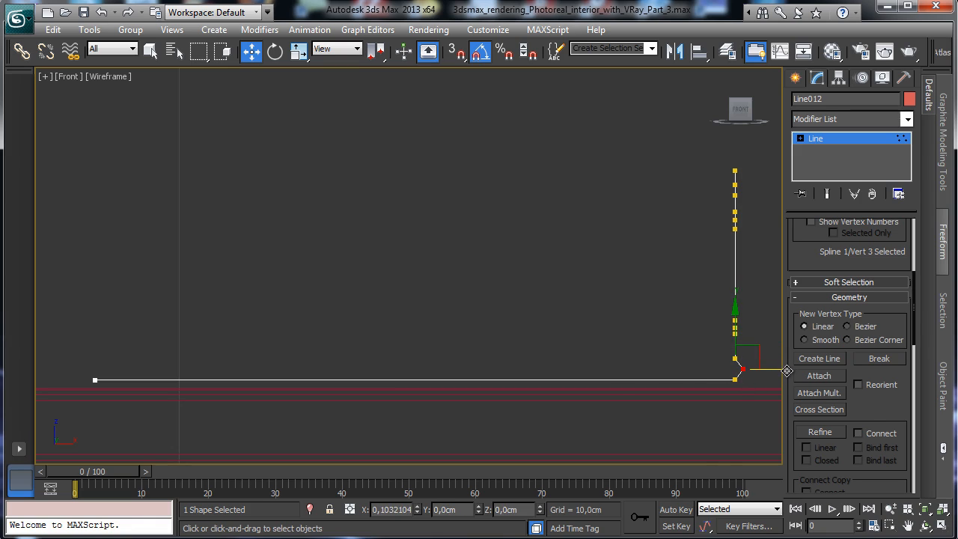
Step: Respace the three vertices above the base ridge and push the middle one inward about 0,05 cm to form a groove
left_click(713, 332)
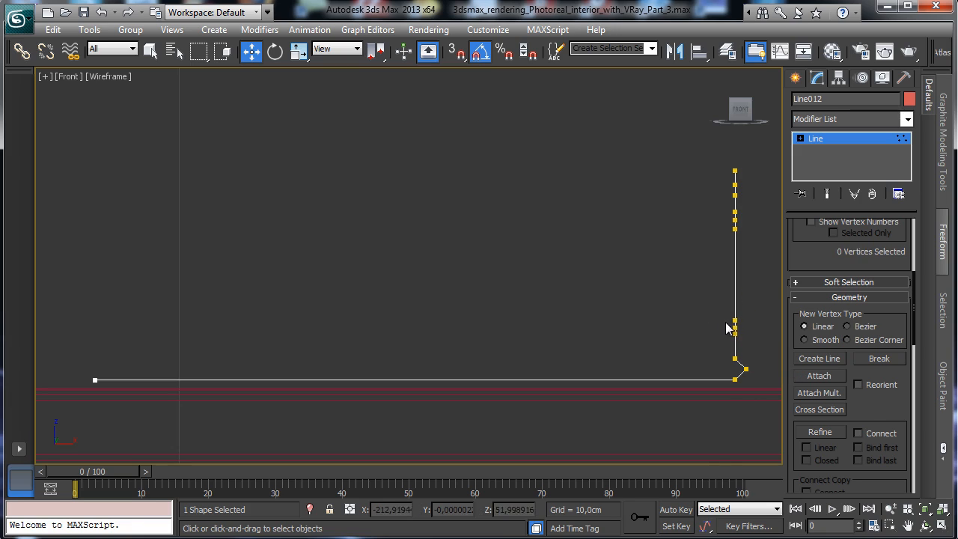
left_click_drag(725, 323, 738, 330)
left_click_drag(736, 291, 736, 291)
left_click_drag(751, 349, 752, 350)
left_click_drag(735, 285, 739, 293)
left_click(763, 302)
left_click(735, 335)
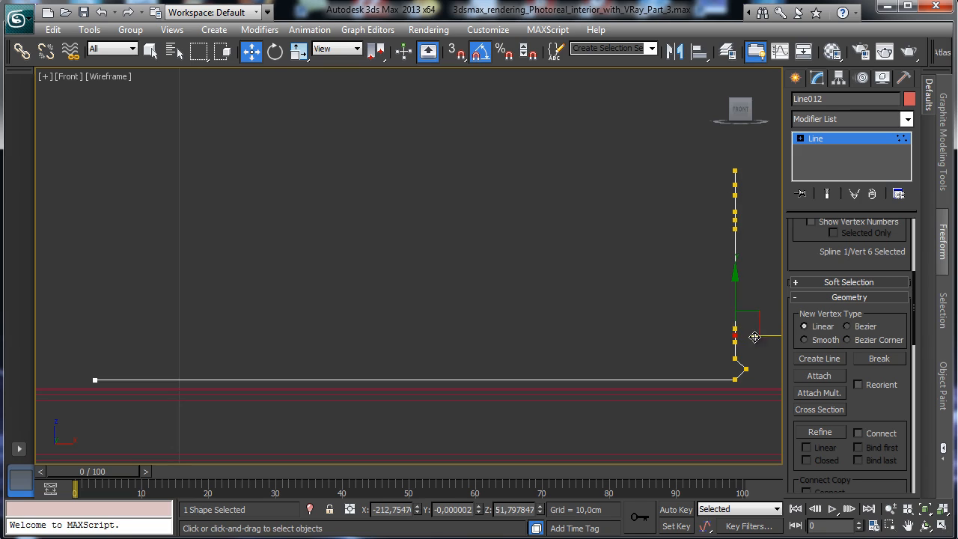
left_click_drag(768, 338, 764, 338)
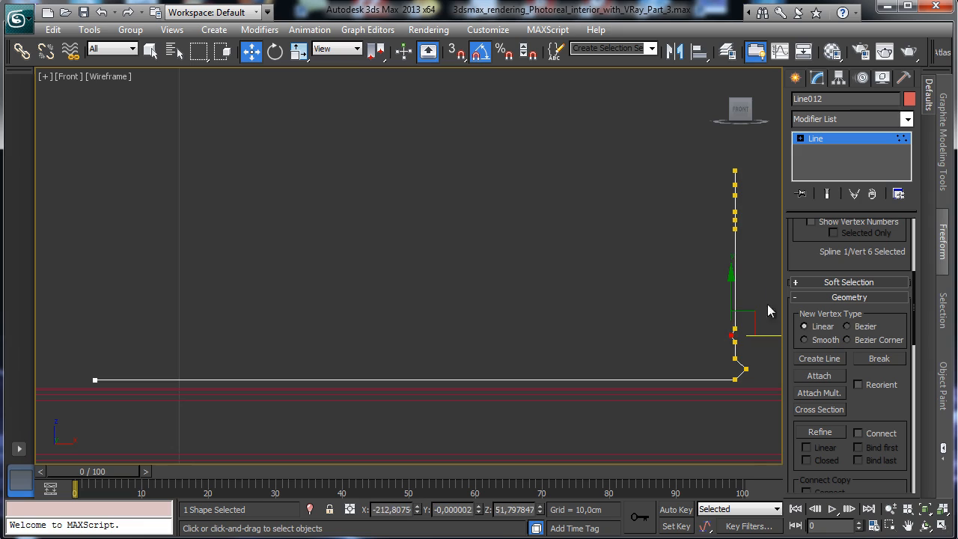
Step: Form a matching rim ridge extending outward about 0,14 cm near the profile's top and an inward groove about 0,06 cm deep below it
left_click(771, 272)
left_click(735, 182)
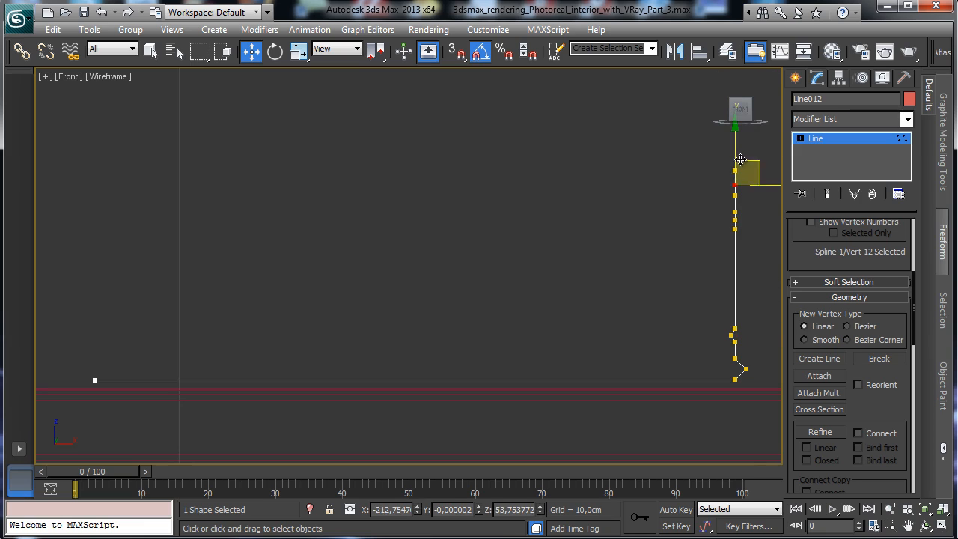
left_click_drag(737, 160, 739, 148)
left_click(736, 193)
left_click(701, 182)
left_click(734, 181)
left_click_drag(758, 181, 769, 183)
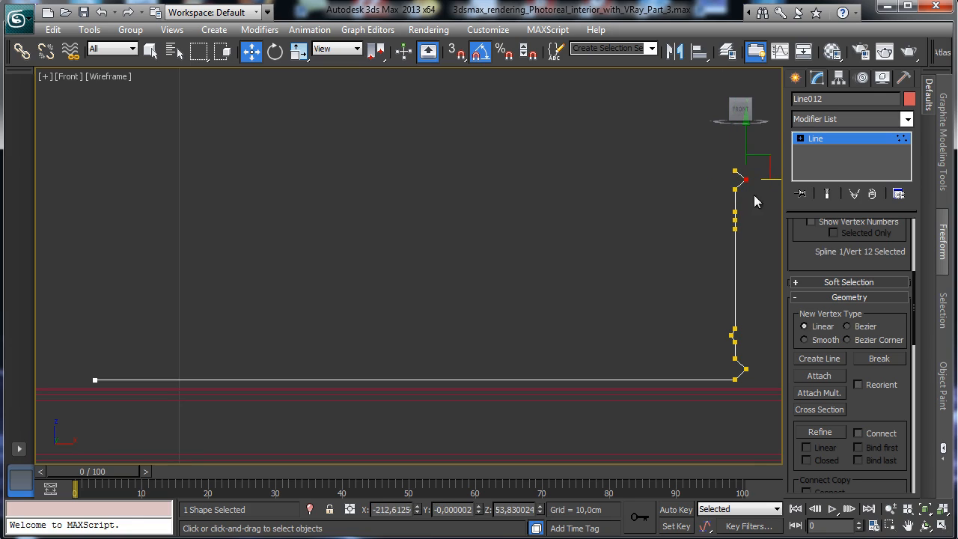
left_click(732, 220)
left_click_drag(760, 223, 760, 223)
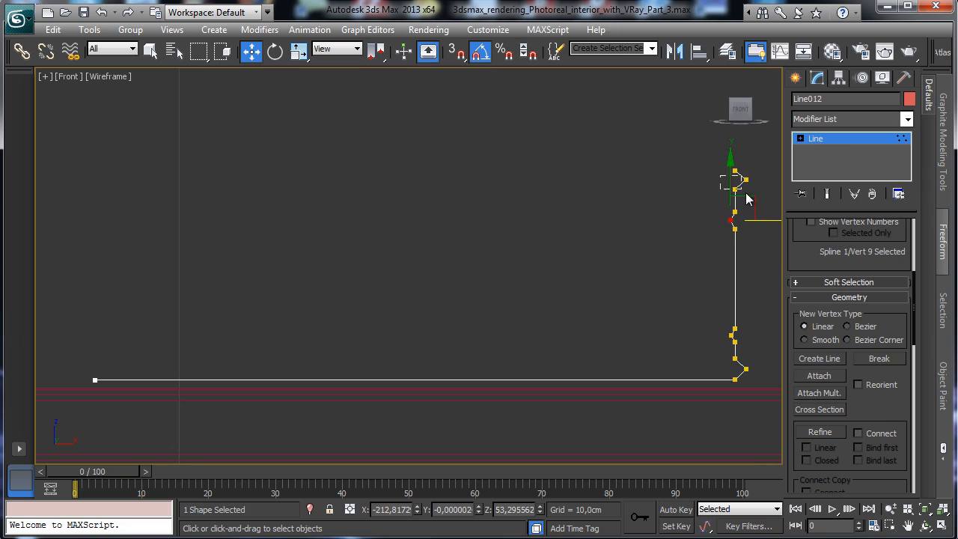
Step: Fillet all the profile's vertices except its two end points by about 0,03 cm and leave vertex editing
left_click_drag(751, 356, 759, 376)
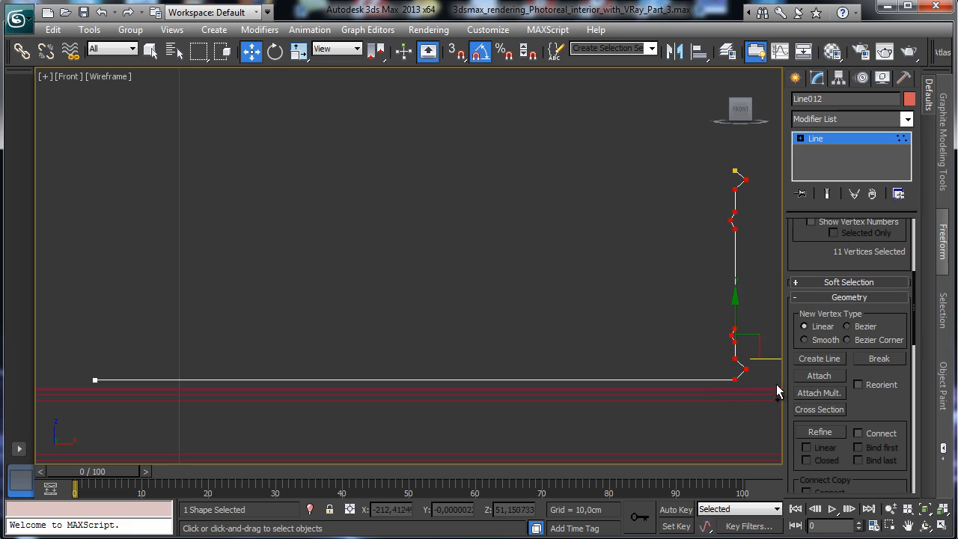
left_click_drag(893, 374, 884, 317)
scroll(884, 316, "down", 3)
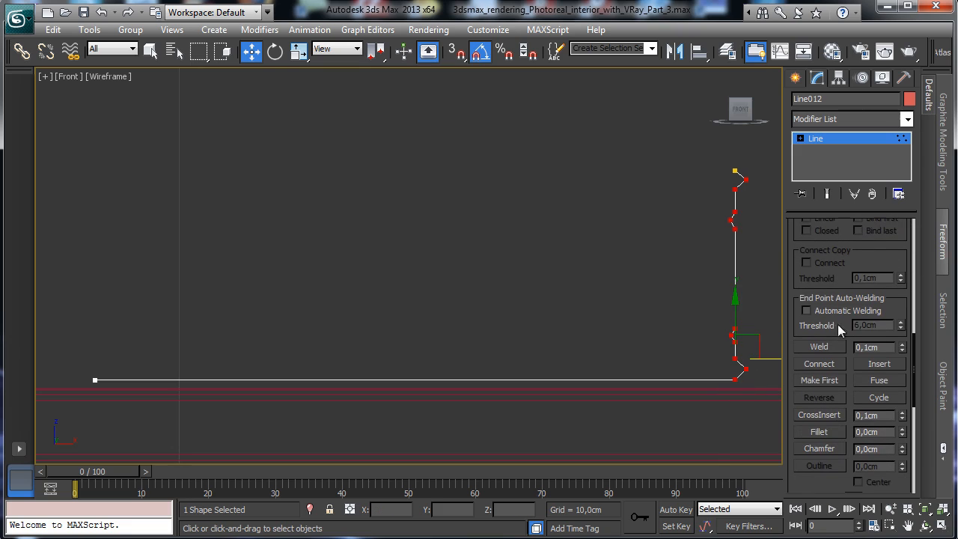
left_click(830, 431)
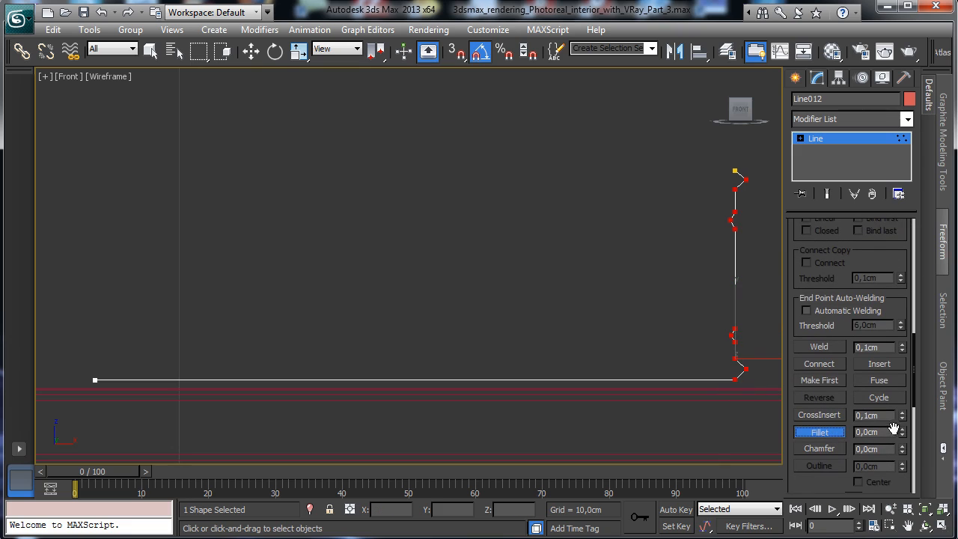
left_click_drag(748, 368, 752, 364)
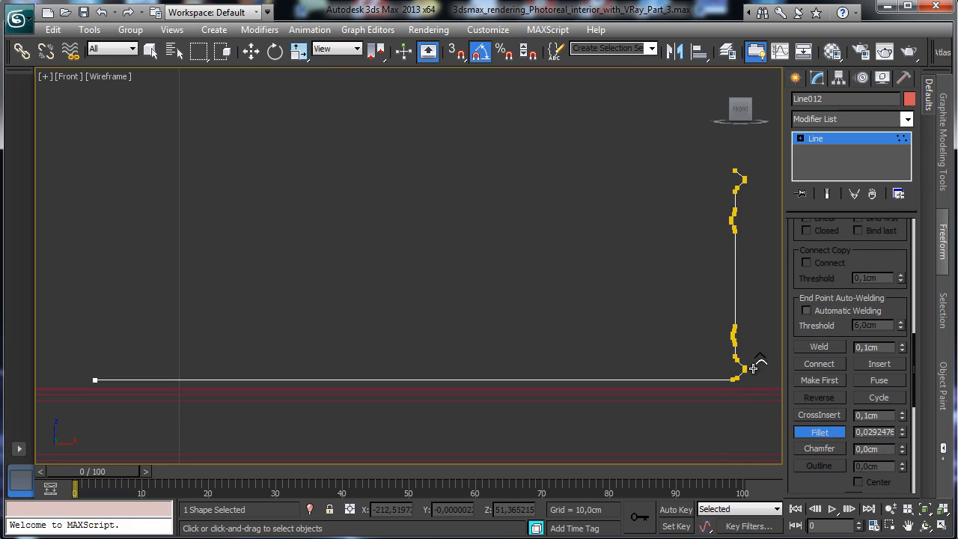
left_click(826, 142)
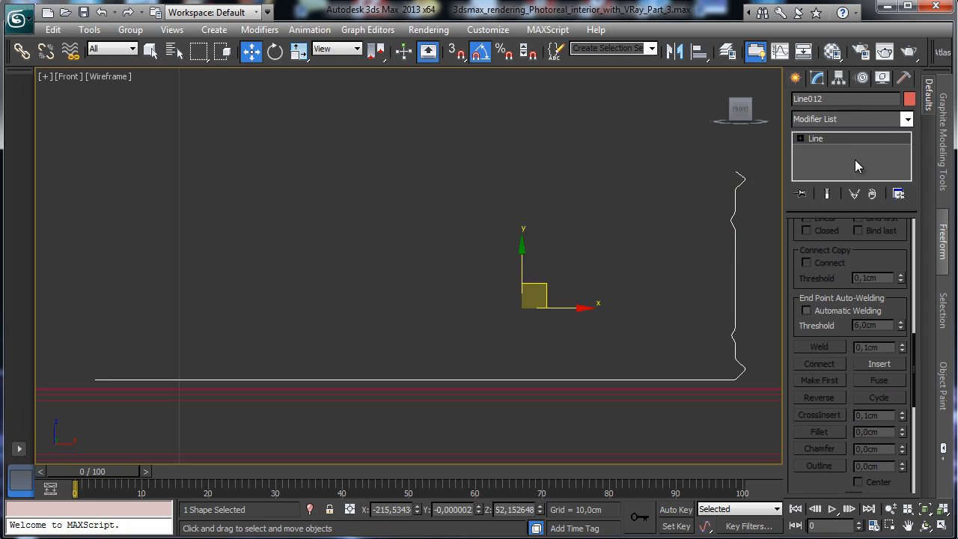
Step: Apply a Lathe modifier with Min alignment to the profile and return to the four-viewport layout
left_click(906, 119)
left_click_drag(908, 288, 908, 402)
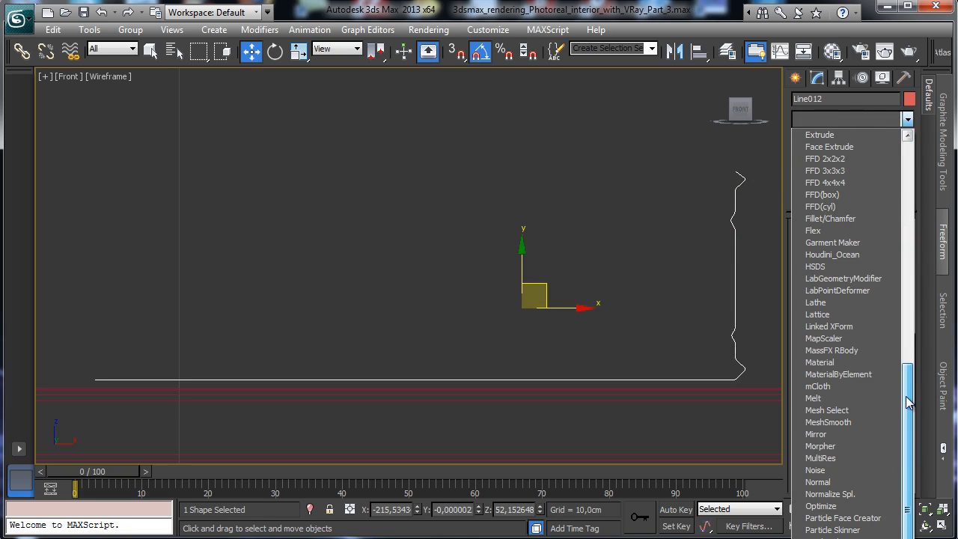
left_click(827, 303)
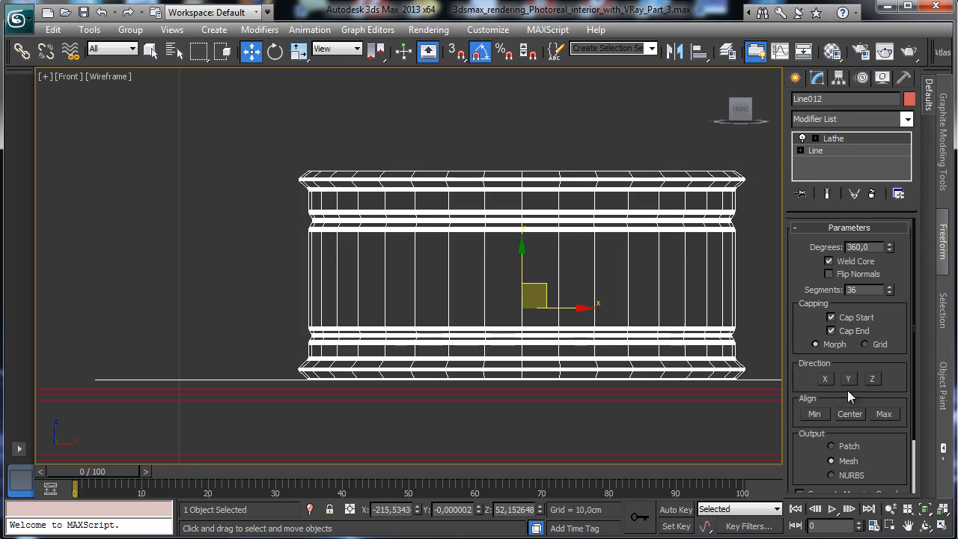
left_click(815, 414)
left_click(855, 290)
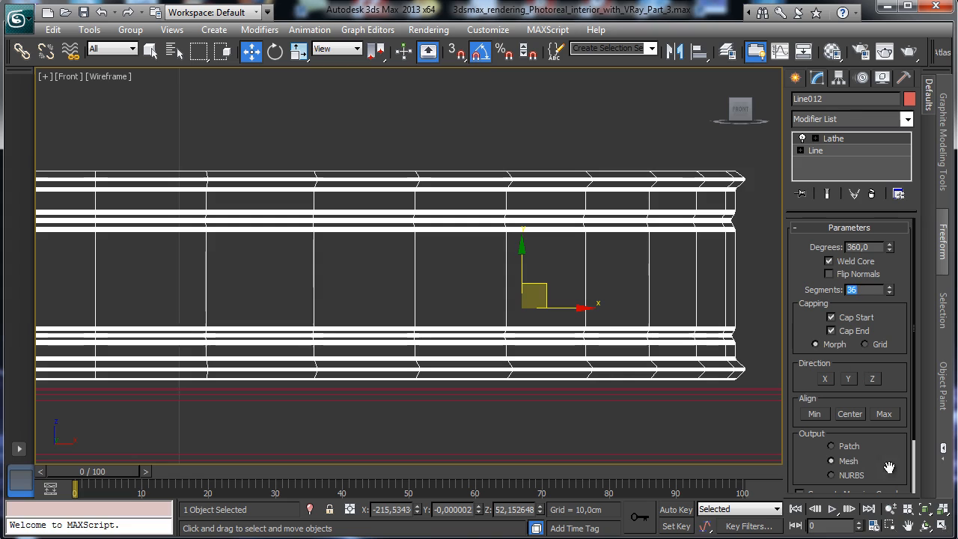
left_click(941, 526)
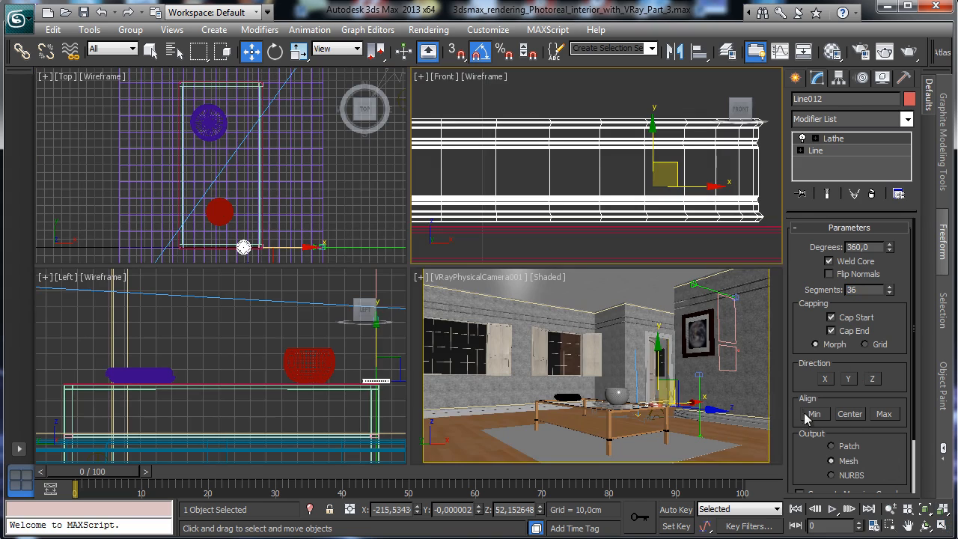
Step: Switch the camera viewport to Perspective and isolate the lathed dish
left_click(524, 278)
left_click(568, 332)
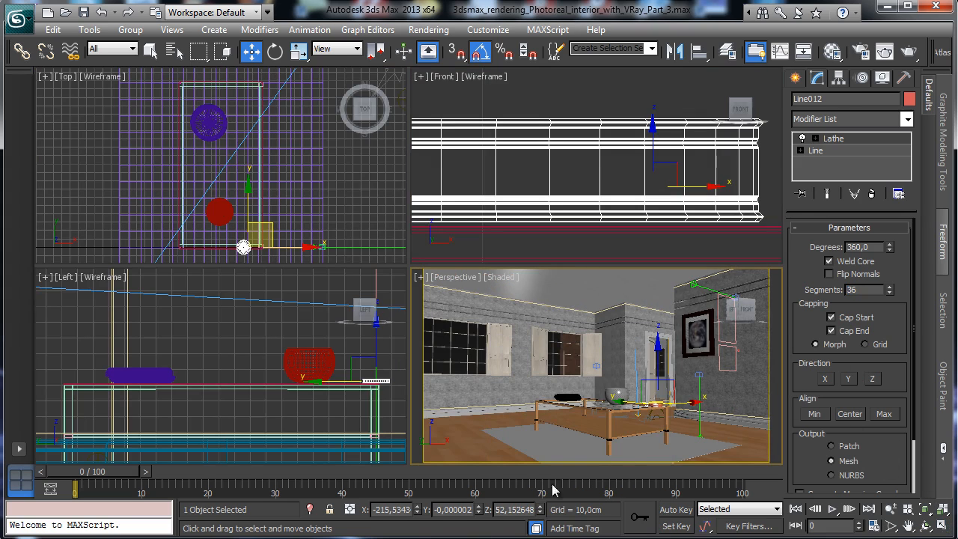
left_click(310, 509)
left_click(925, 526)
left_click_drag(692, 359, 722, 407)
Step: Add a Shell modifier to the lathed dish
left_click(907, 121)
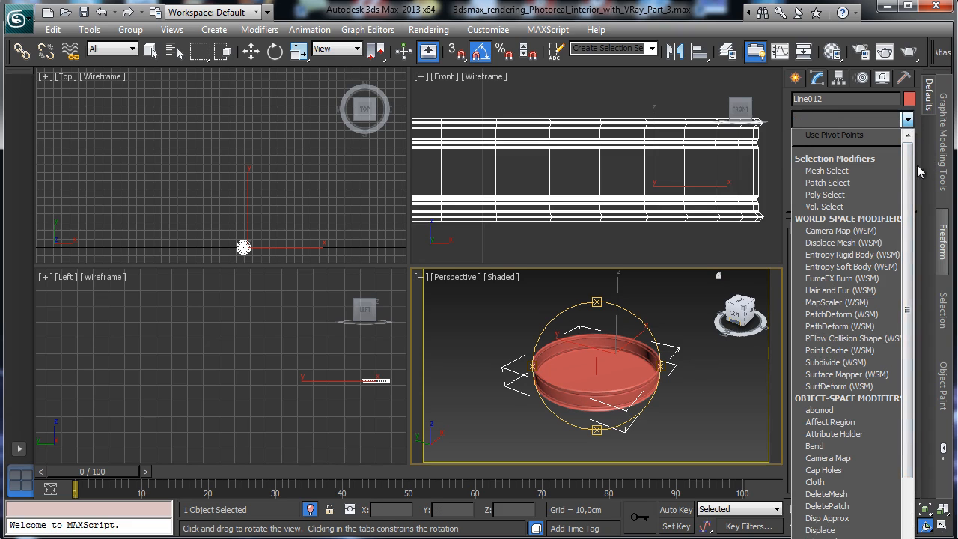
left_click_drag(908, 176, 914, 384)
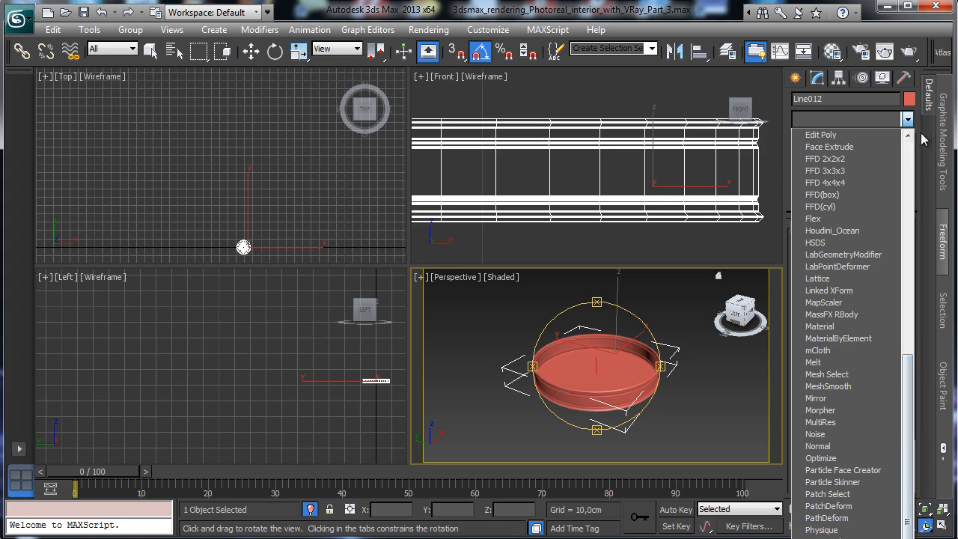
left_click_drag(918, 381, 931, 273)
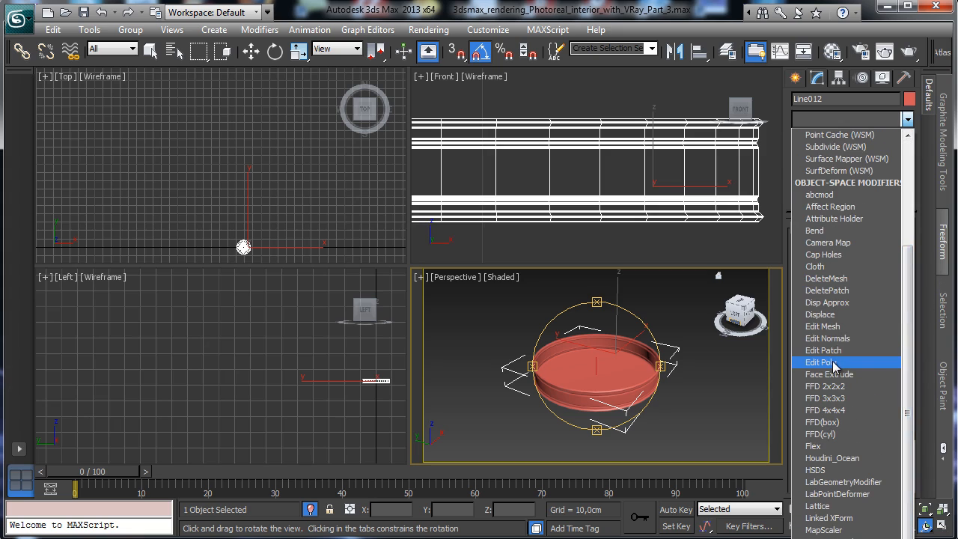
left_click_drag(910, 329, 912, 524)
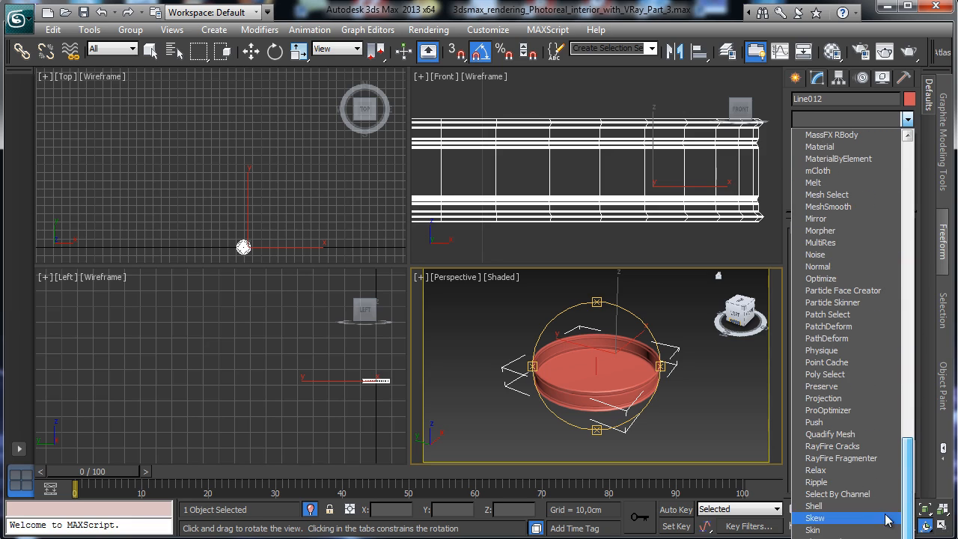
left_click(815, 506)
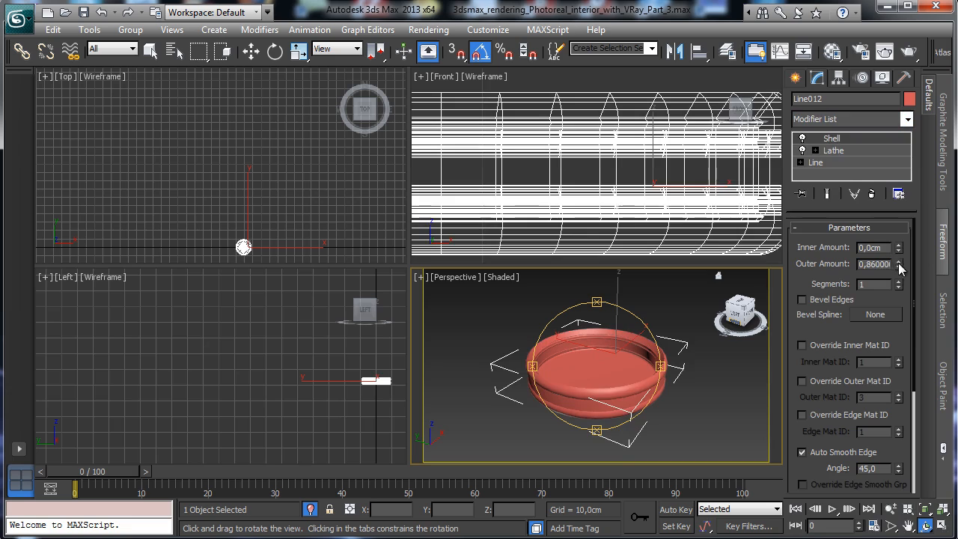
Step: Try an inner Shell amount of 0,12 cm, and settle on inner amount 0 cm and outer amount 0,09 cm
right_click(898, 266)
mouse_move(897, 247)
left_mouse_down()
mouse_move(900, 215)
mouse_move(908, 237)
left_mouse_up()
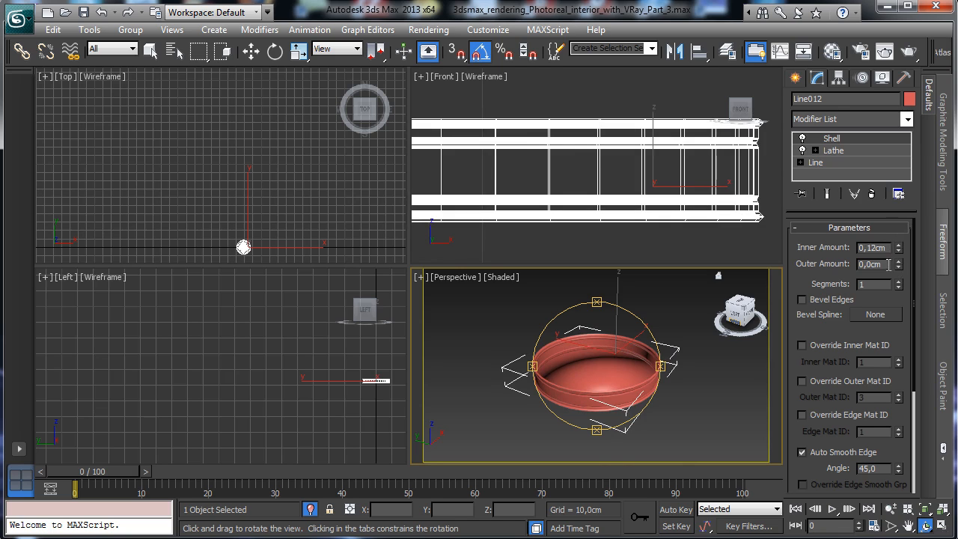
left_click_drag(597, 352, 670, 393)
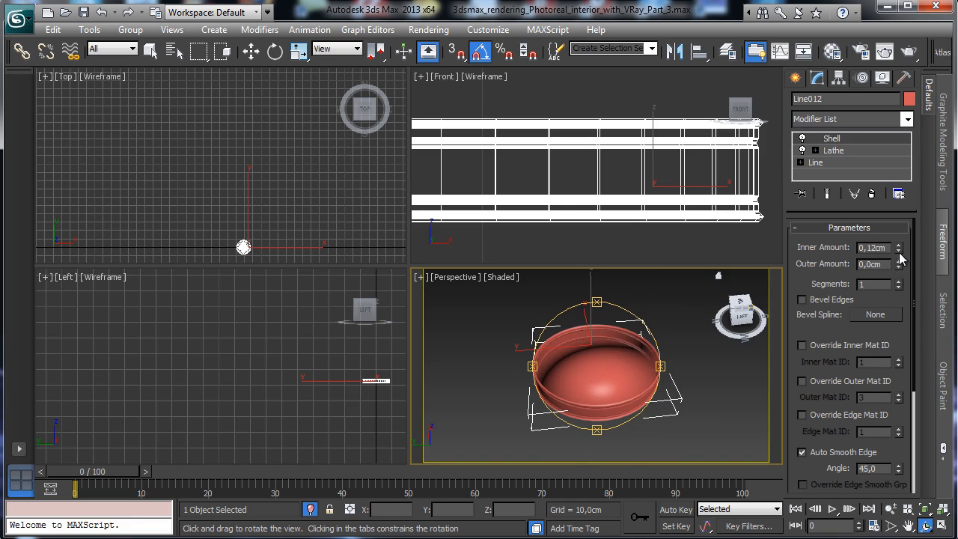
mouse_move(899, 250)
left_mouse_down()
mouse_move(889, 325)
mouse_move(902, 256)
left_mouse_up()
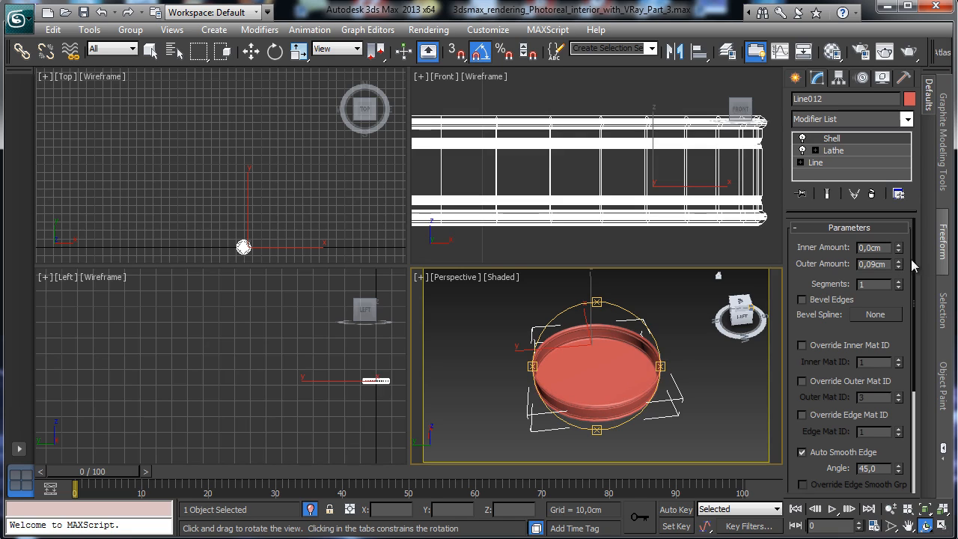
Step: Add an Edit Poly modifier to the lathed dish and switch to polygon-level editing
left_click(907, 120)
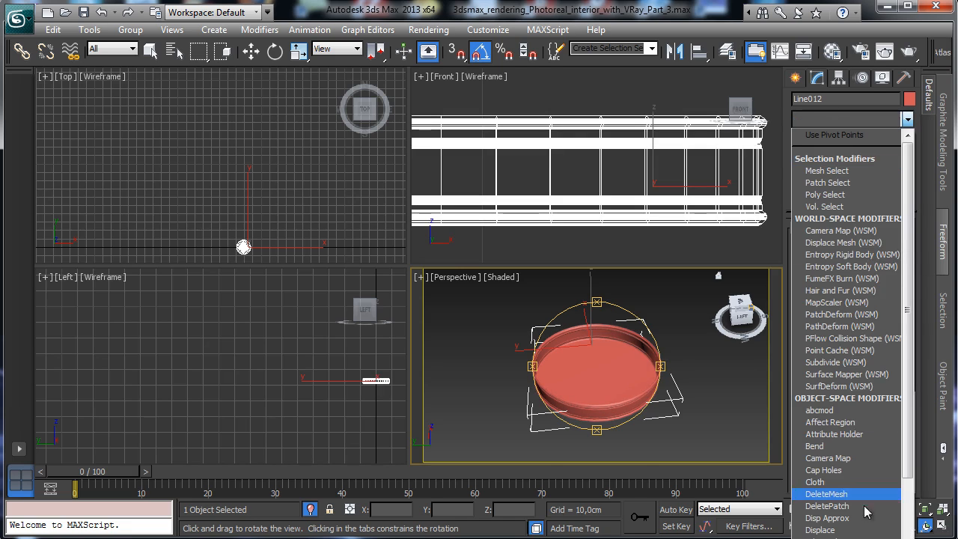
left_click(846, 535)
left_click(863, 293)
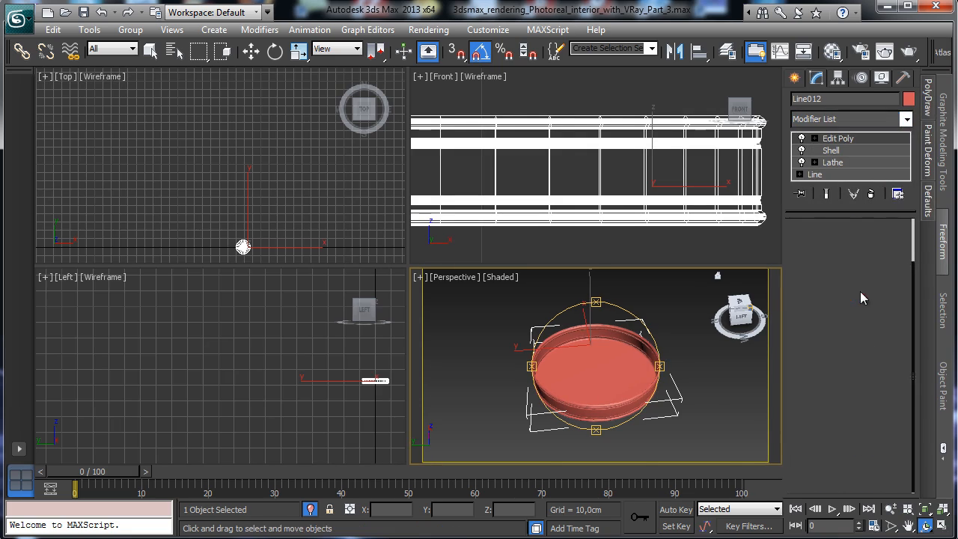
Step: Select all polygons of the dish's inner floor and assign them material ID 2
left_click(592, 383)
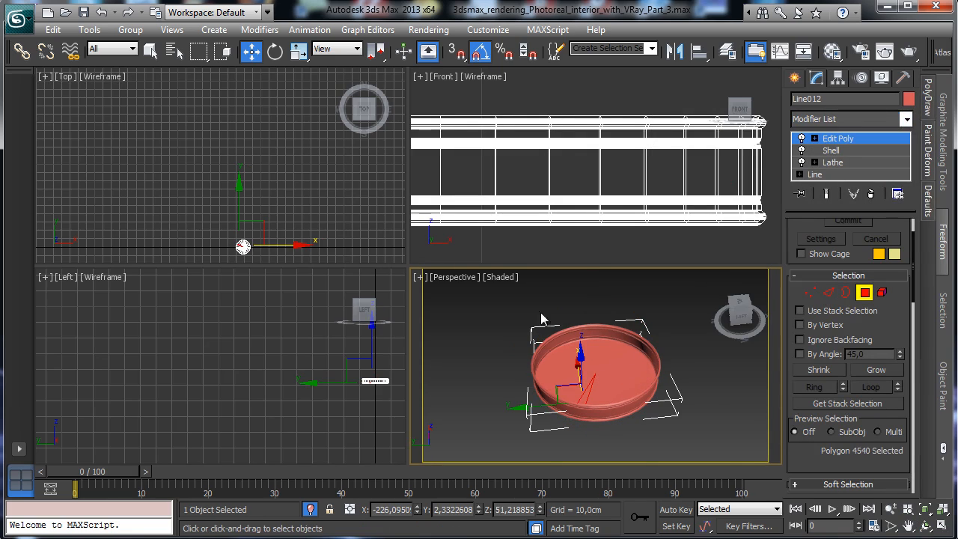
left_click(636, 323)
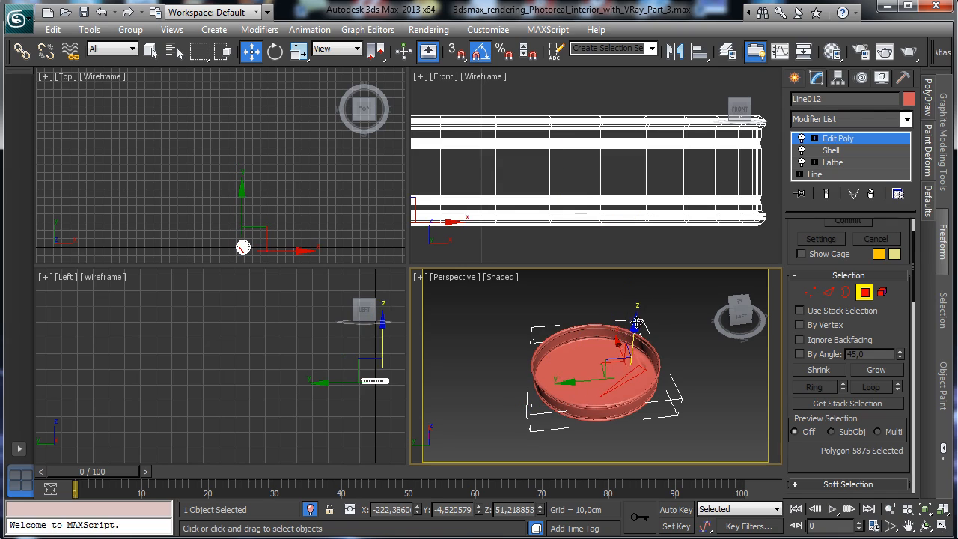
key("q")
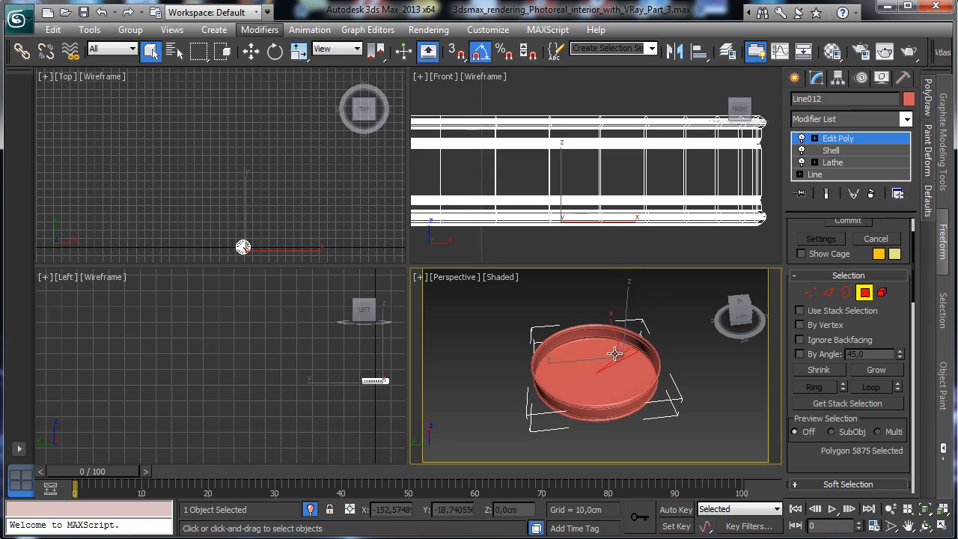
left_click(599, 369)
left_click(602, 369, "shift")
left_click_drag(891, 333, 885, 49)
scroll(894, 466, "down", 4)
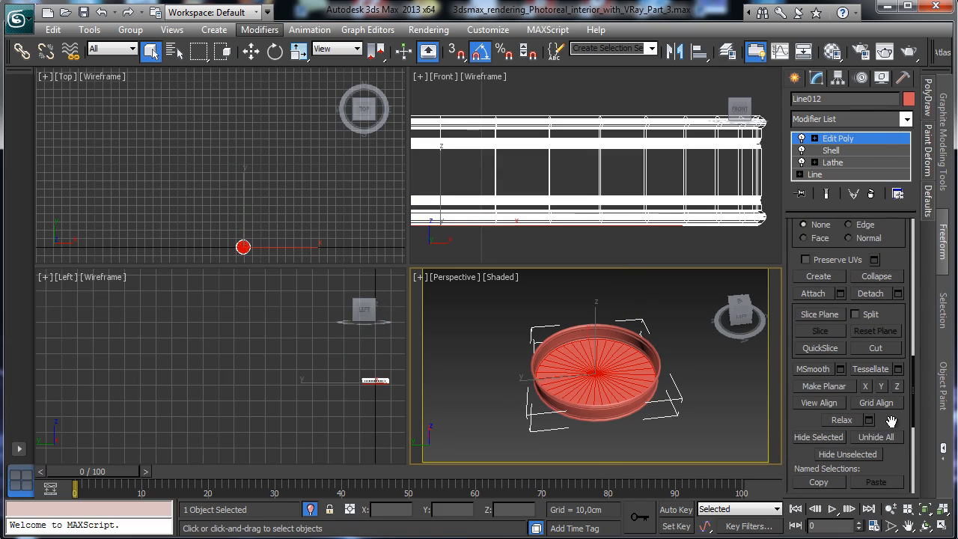
scroll(891, 450, "down", 4)
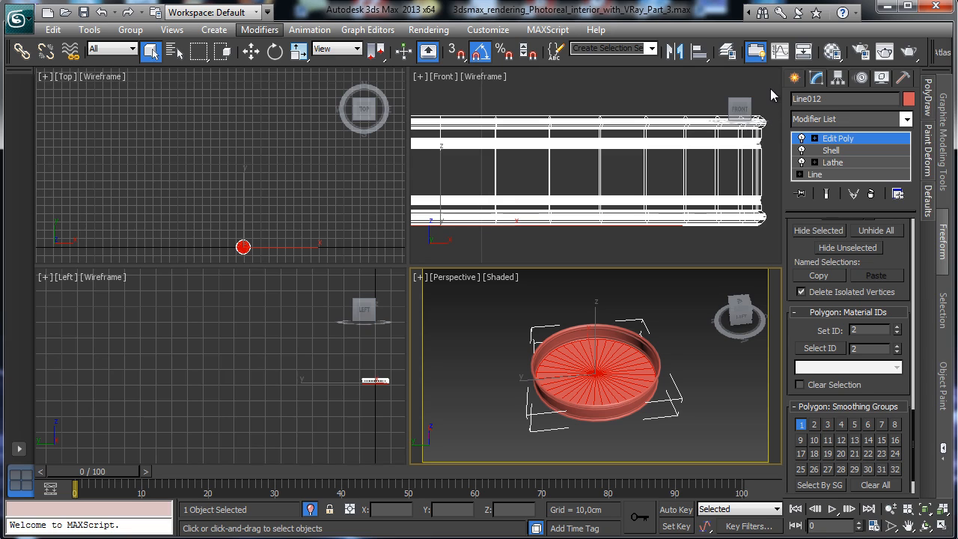
Step: Using window selection in the front view, assign material ID 3 to the dish's top rim and to its base polygons
middle_click(719, 242)
left_click(926, 508)
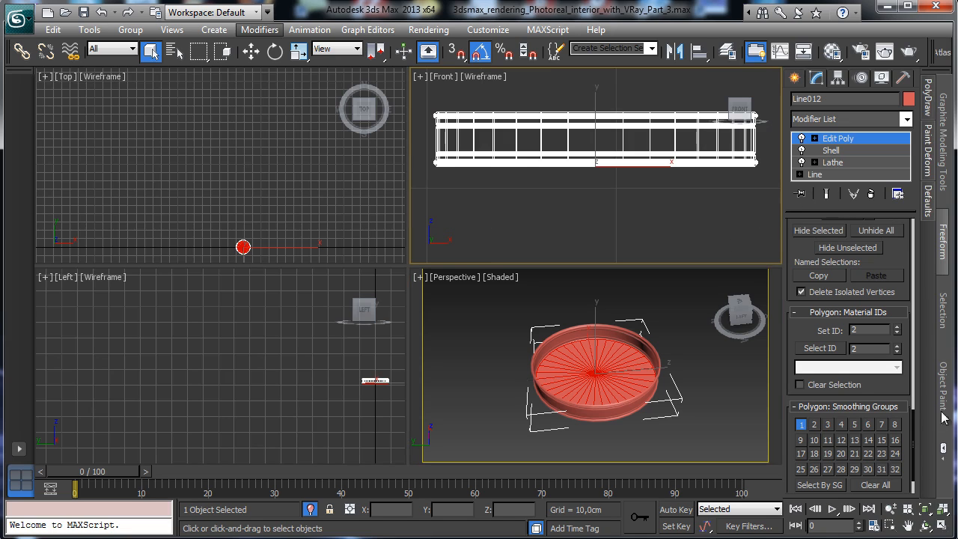
left_click_drag(448, 105, 775, 119)
left_click(222, 50)
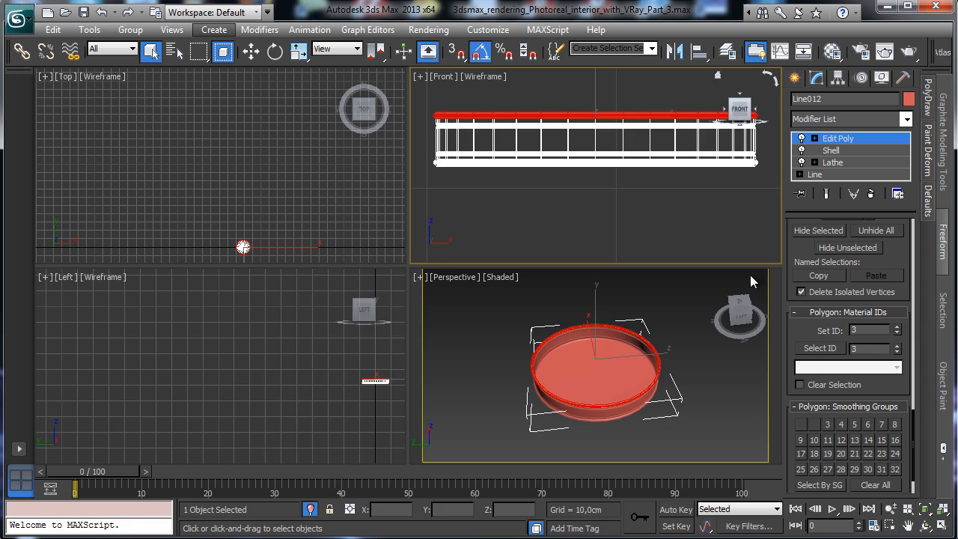
left_click_drag(436, 179, 716, 170)
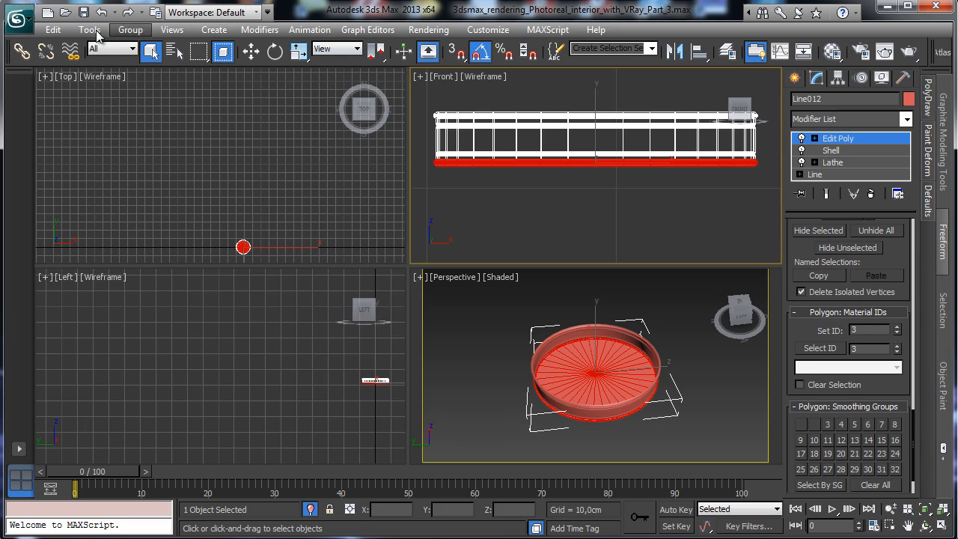
Step: Add the top rim to the base selection, invert the selection and assign material ID 1 to the side wall polygons
left_click_drag(425, 94, 771, 120, "ctrl")
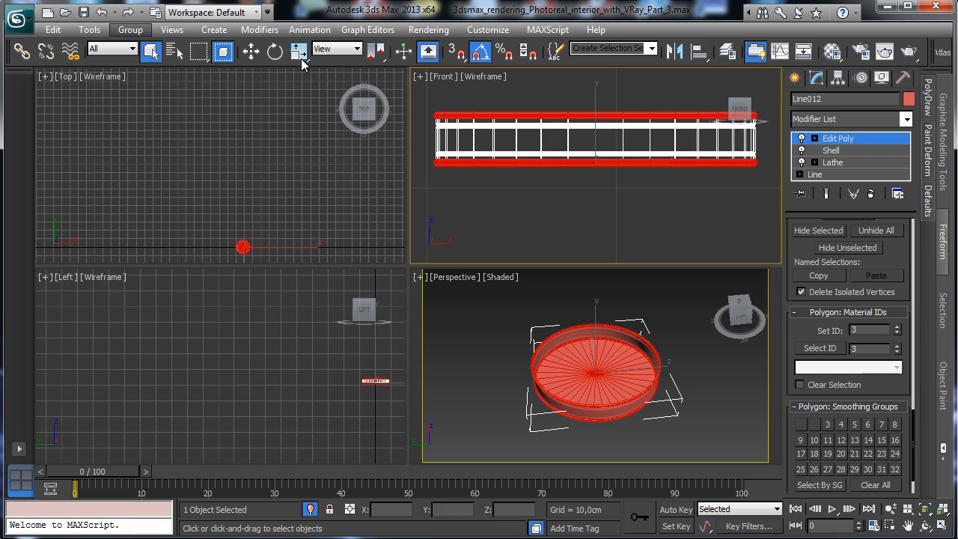
left_click(53, 29)
left_click(132, 285)
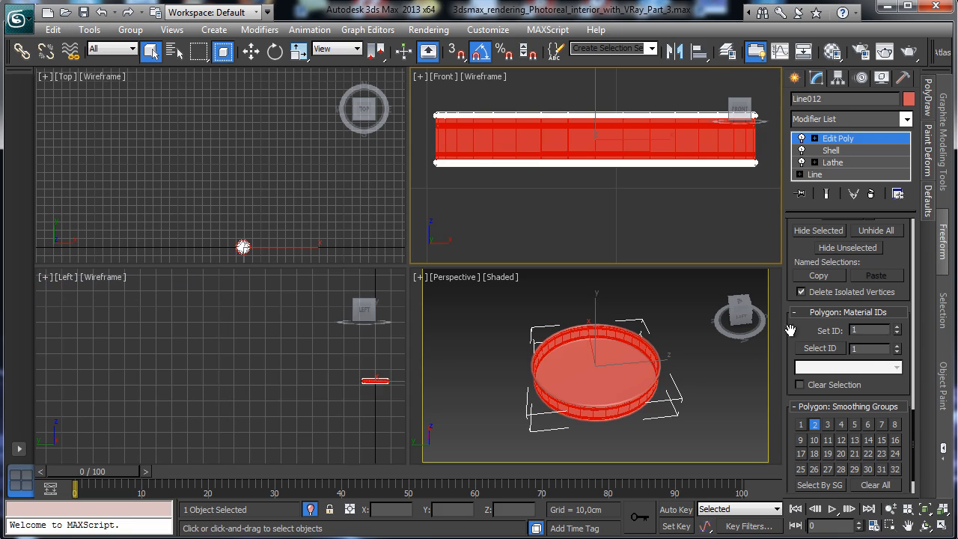
Step: Reselect only the dish's inner floor polygons, set their material ID to 2 and leave polygon-level editing
left_click(575, 360)
left_click(692, 389)
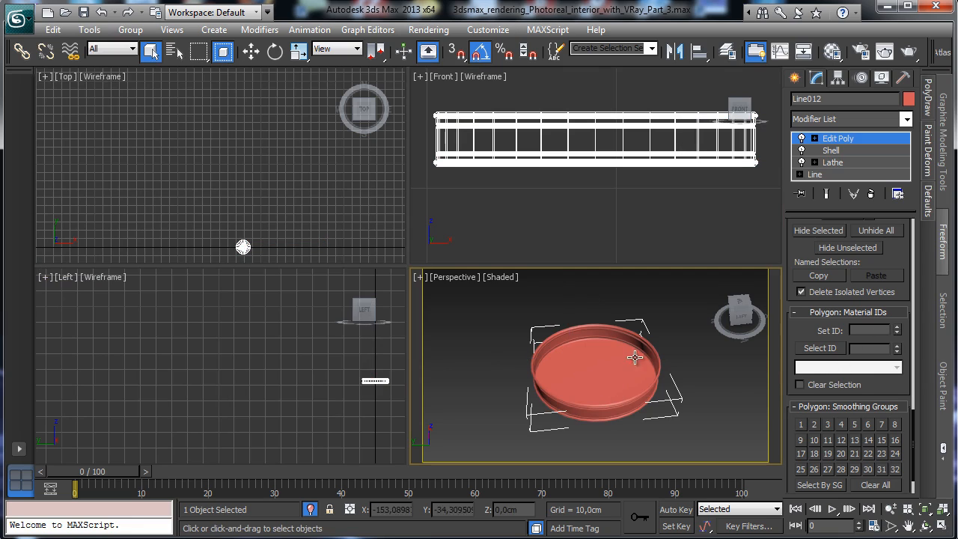
left_click(576, 359)
left_click(681, 411)
left_click(224, 52)
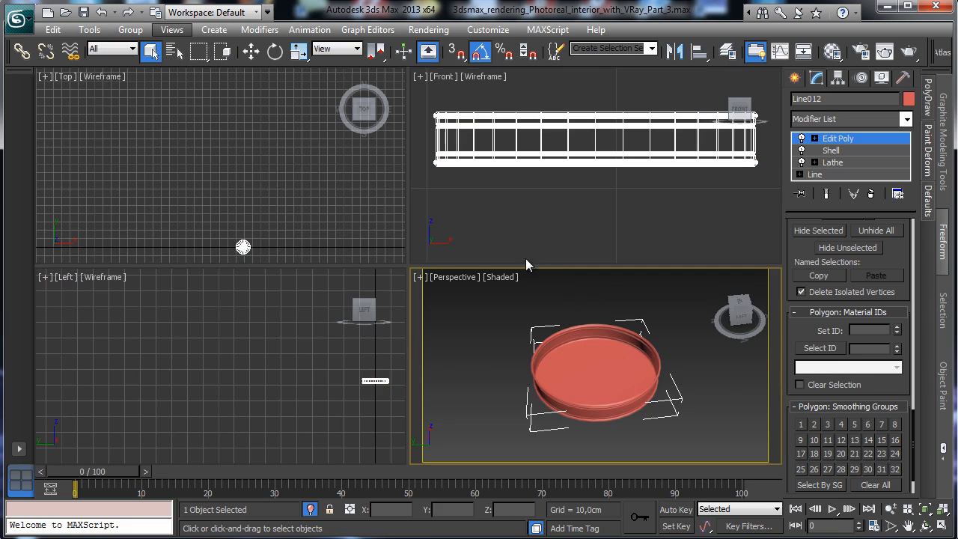
left_click_drag(577, 360, 614, 386)
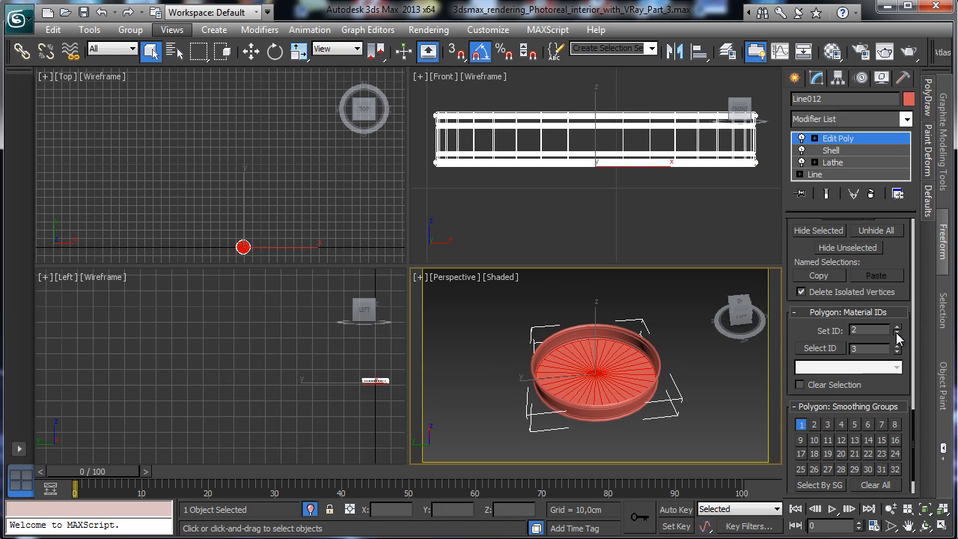
left_click(875, 139)
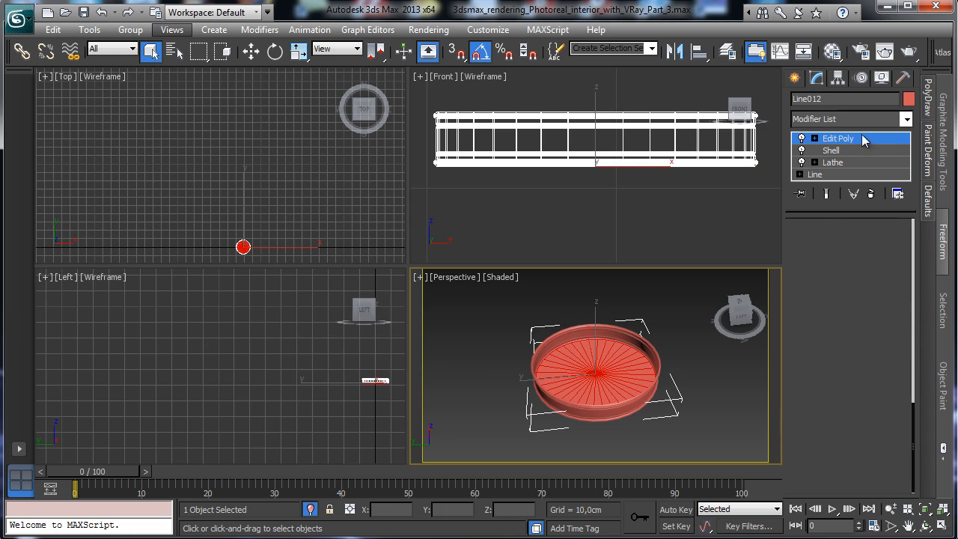
Step: Open the Material Editor and look through its sample slots for one to use on the dish
left_click(832, 51)
scroll(224, 150, "down", 2)
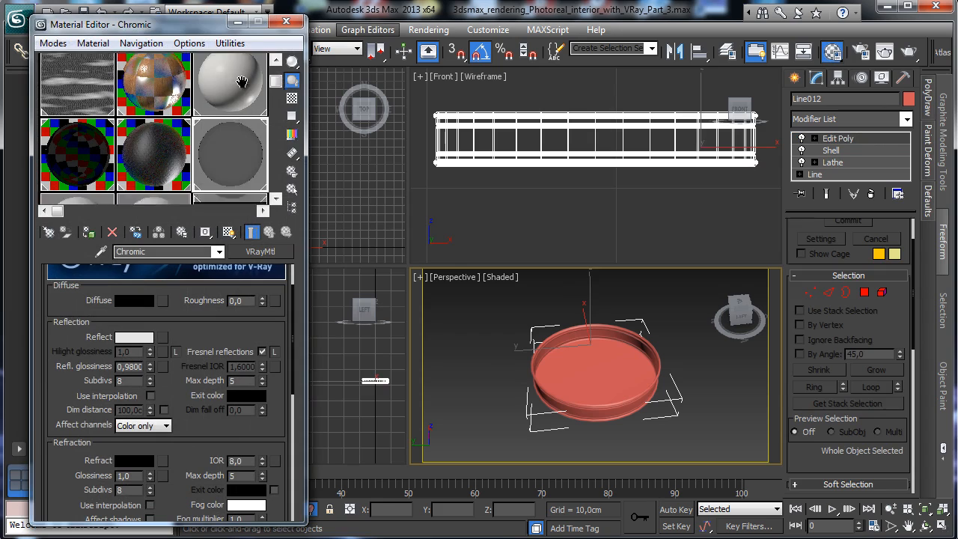
Step: Name an unused material slot "Candle glass" and assign it to the selected dish object
left_click(105, 196)
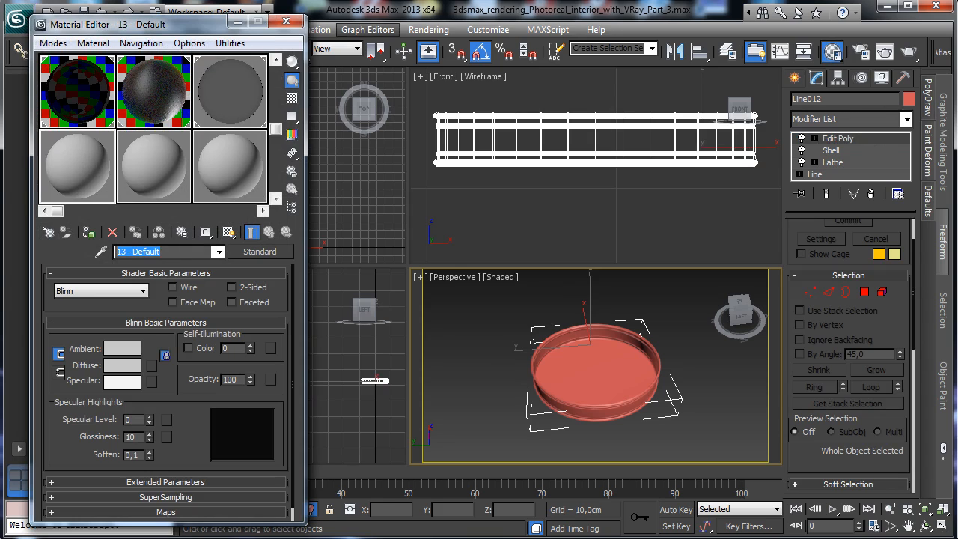
type("Candle glass")
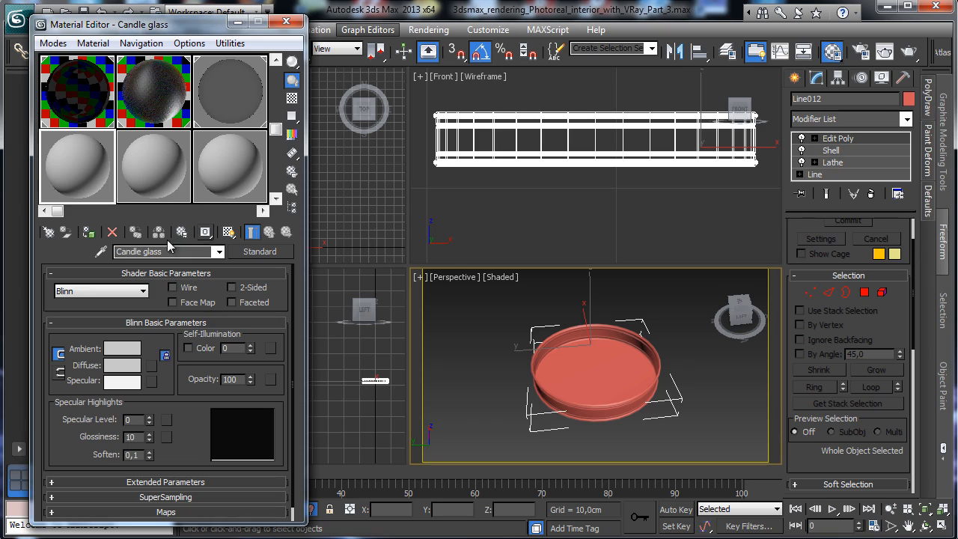
left_click(88, 232)
Step: Convert Candle glass to a Multi/Sub-Object material, keeping the old material as sub-material, with 3 sub-materials
left_click(260, 252)
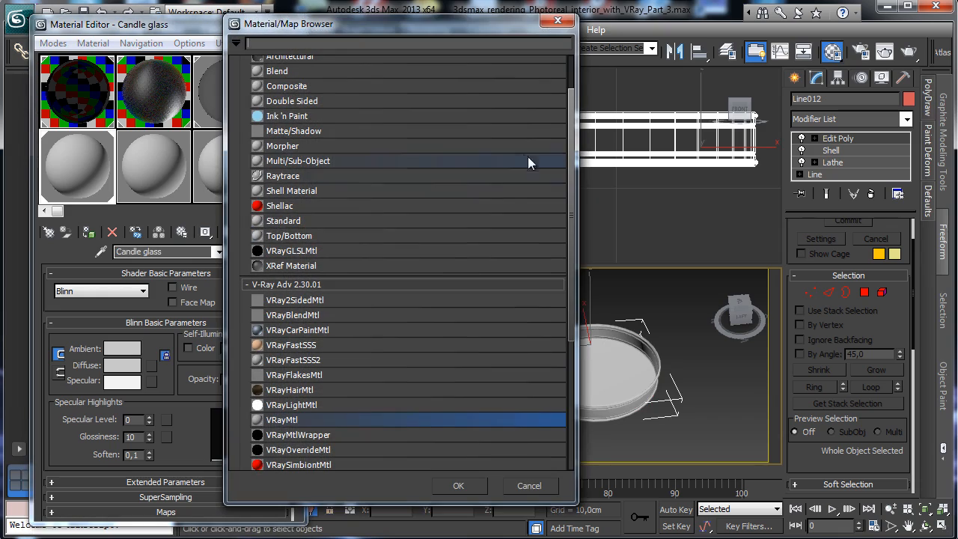
double_click(305, 160)
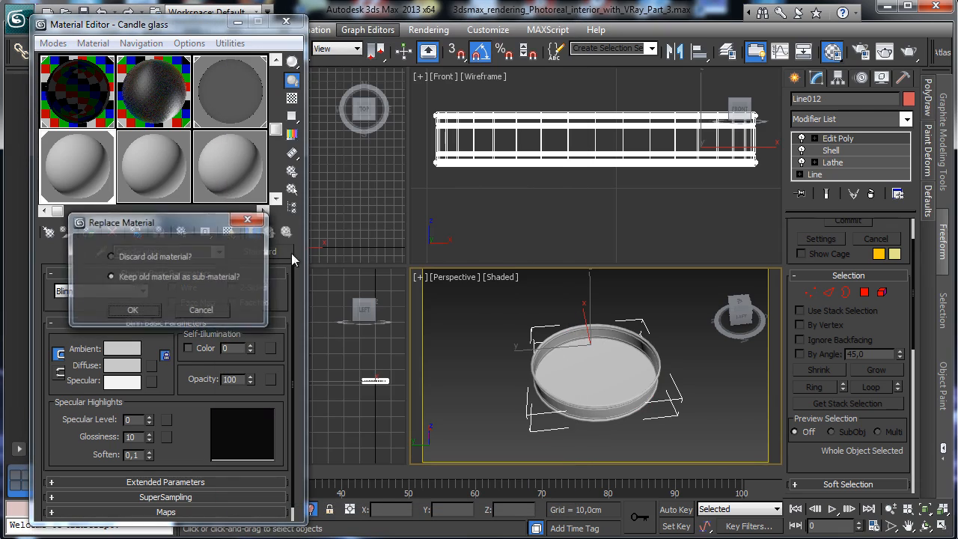
left_click(131, 314)
left_click(133, 295)
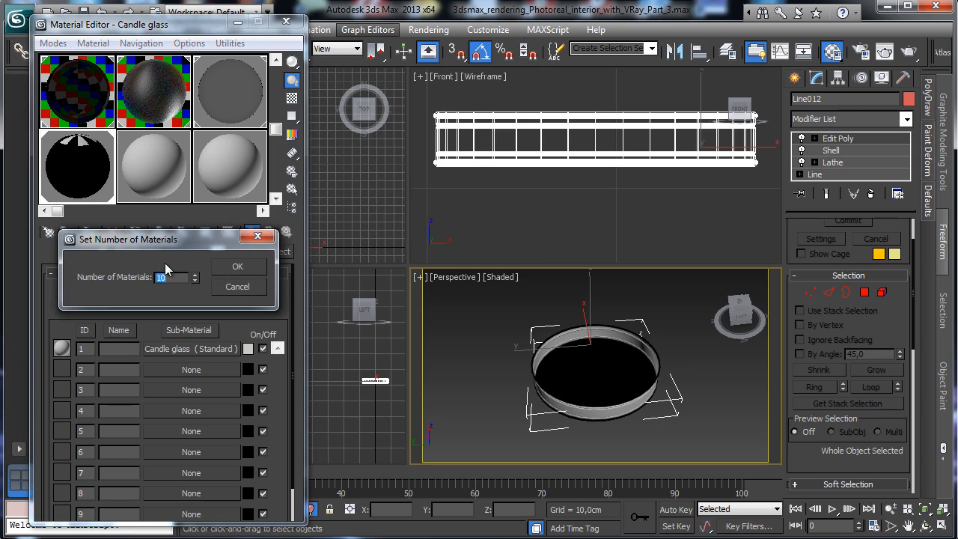
left_click(252, 269)
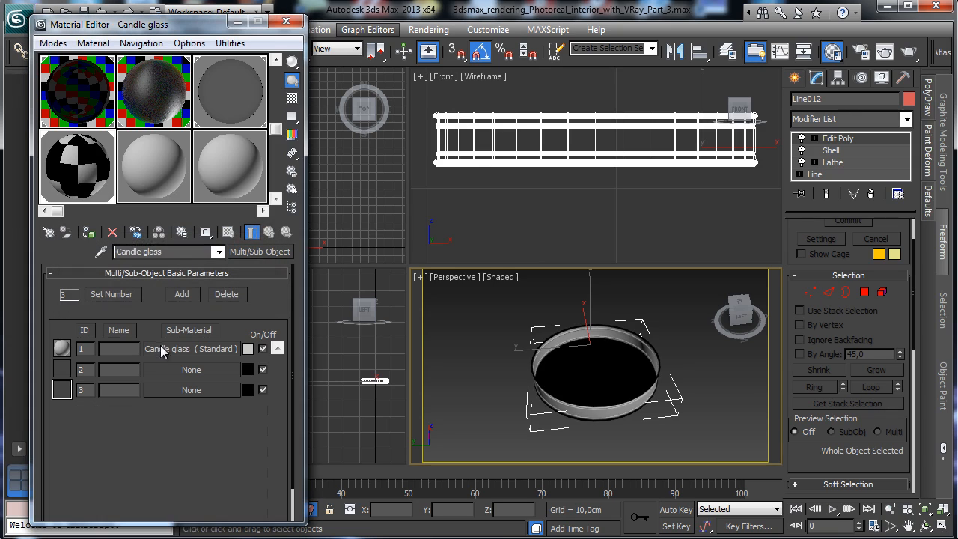
Step: Rename the first sub-material "Gold" and change its type to VRayMtl
left_click(164, 350)
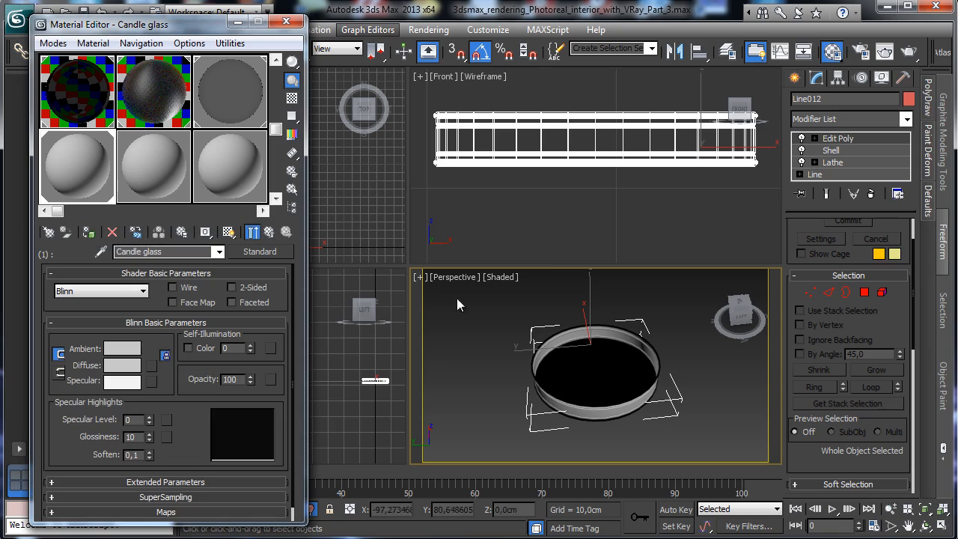
left_click(197, 252)
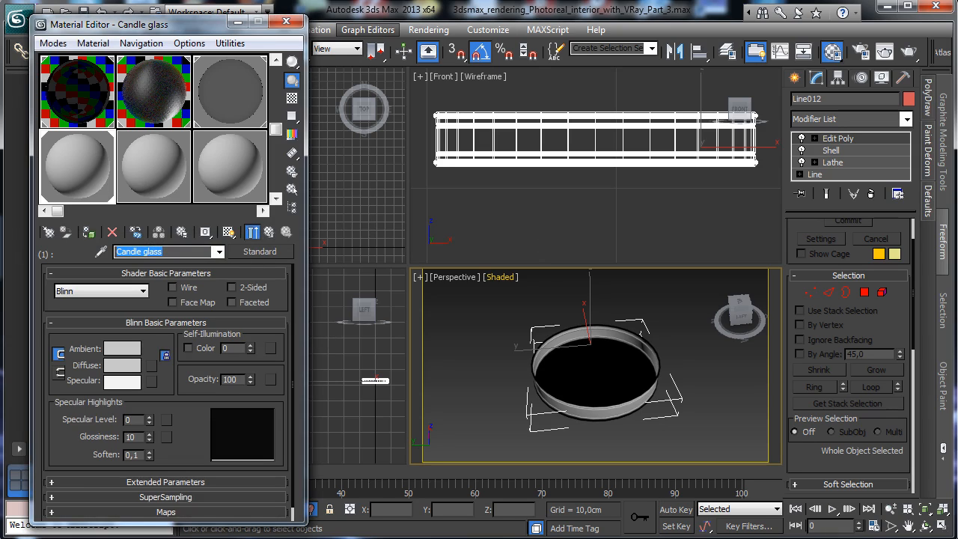
type("Gold")
left_click(270, 255)
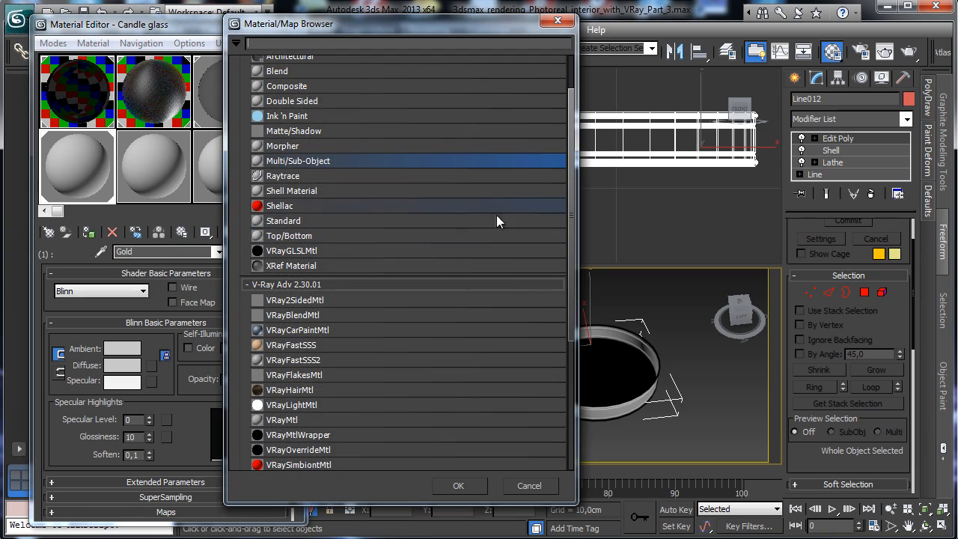
double_click(298, 417)
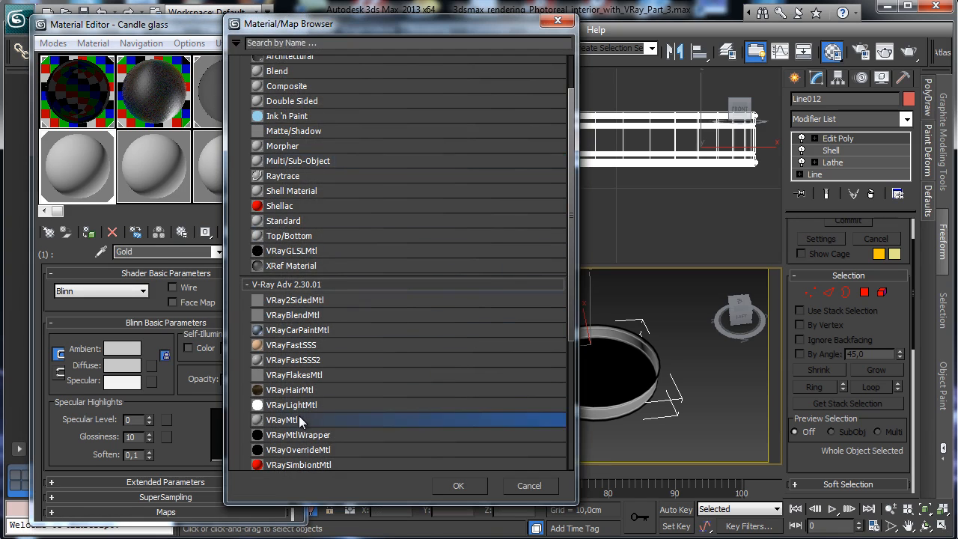
Step: Set the Gold material's diffuse color to pure black
left_click(150, 350)
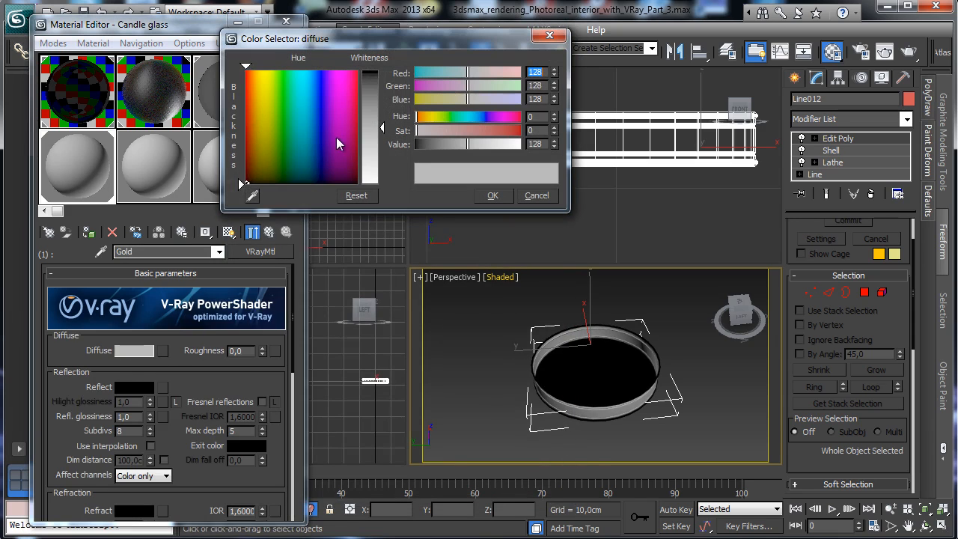
left_click_drag(380, 127, 381, 183)
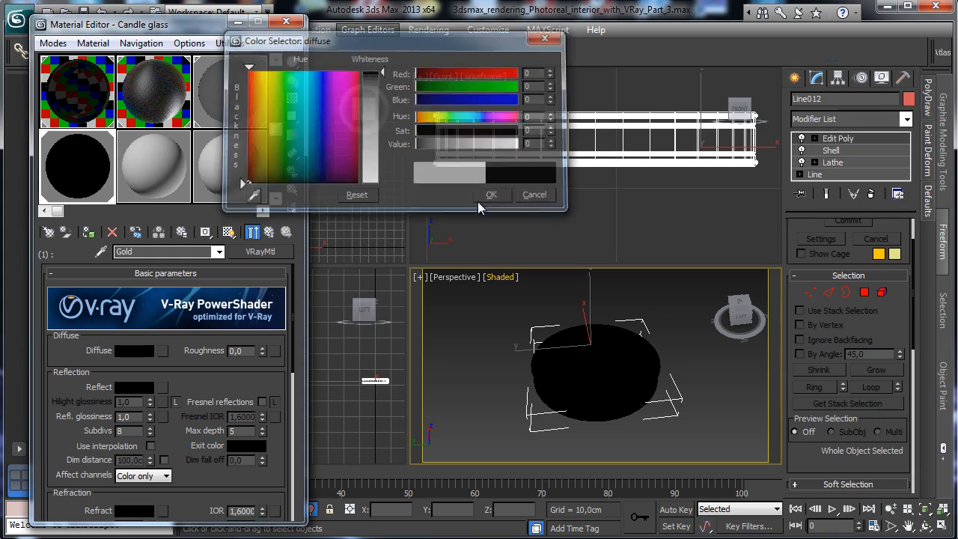
left_click(493, 195)
Step: Enable Fresnel reflections on the Gold material and set its IOR to 2.4
left_click_drag(255, 475, 255, 448)
double_click(237, 481)
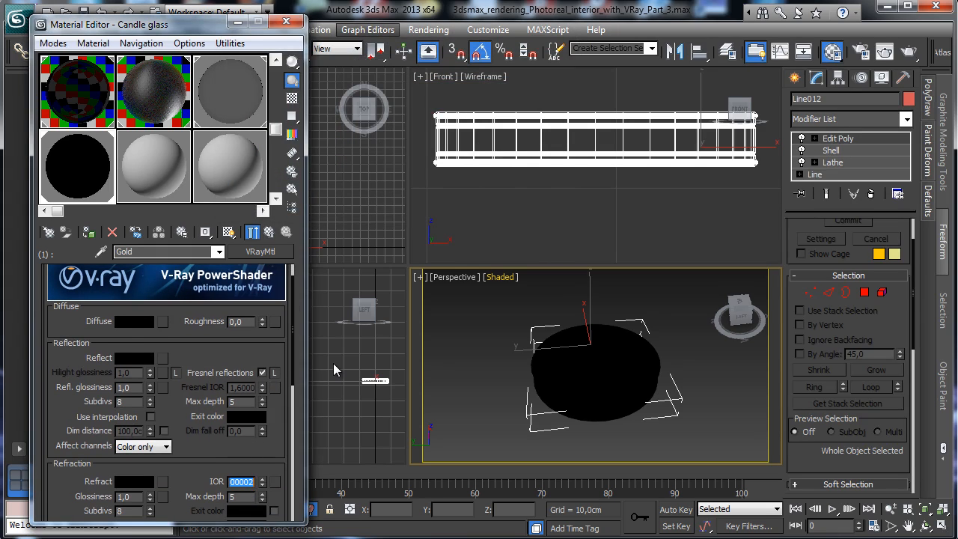
type("2,4")
key("Return")
Step: Give Gold a yellow-orange reflection color of RGB 255, 156, 0 and lower its reflection glossiness to 0.84
left_click(130, 359)
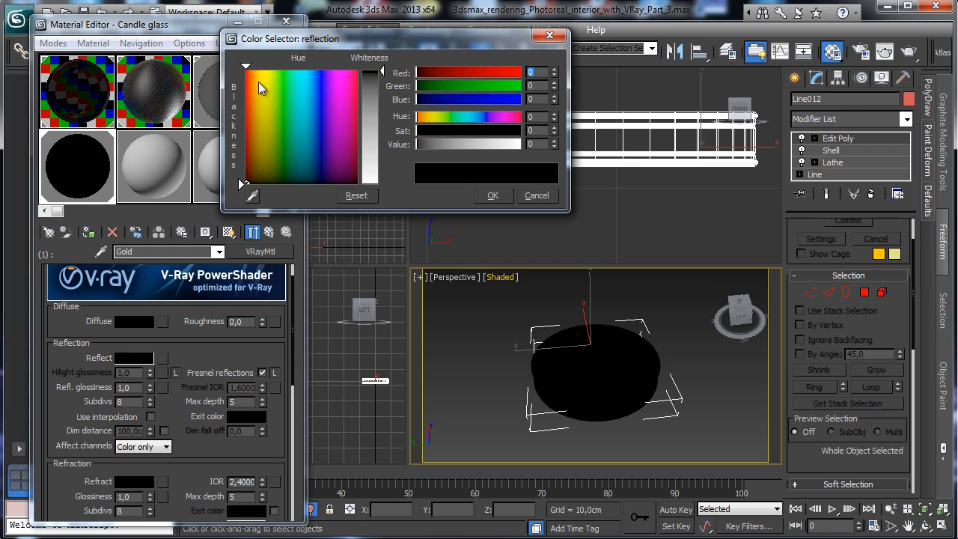
left_click_drag(258, 82, 256, 67)
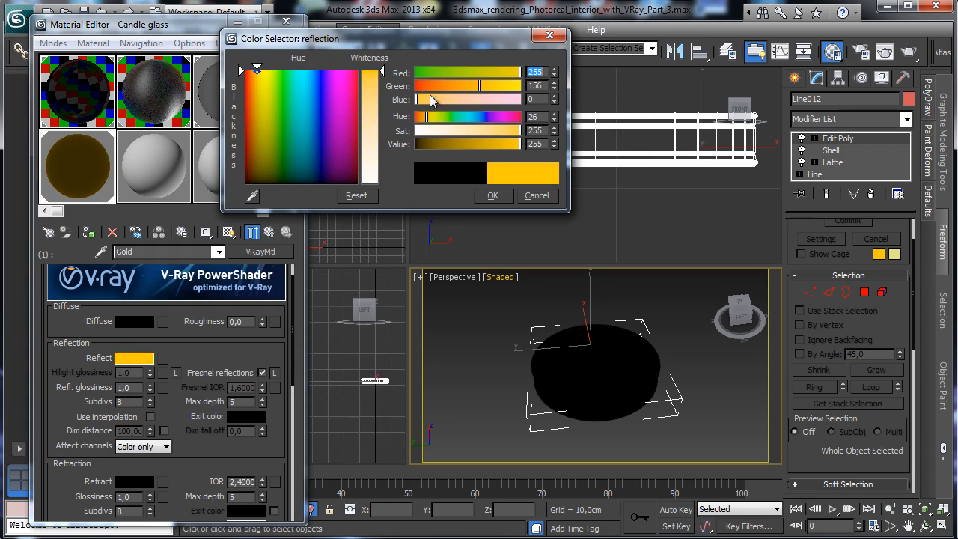
left_click(510, 195)
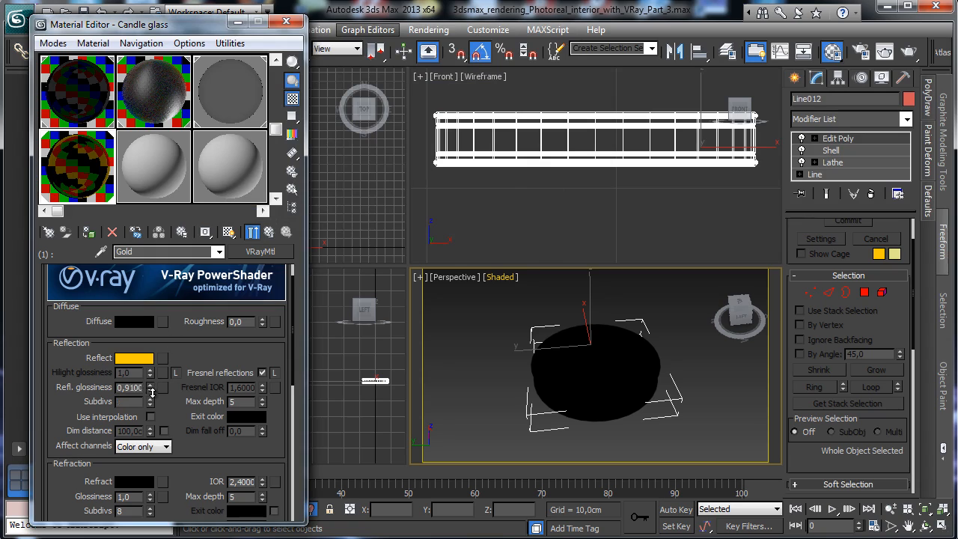
left_click_drag(152, 391, 151, 392)
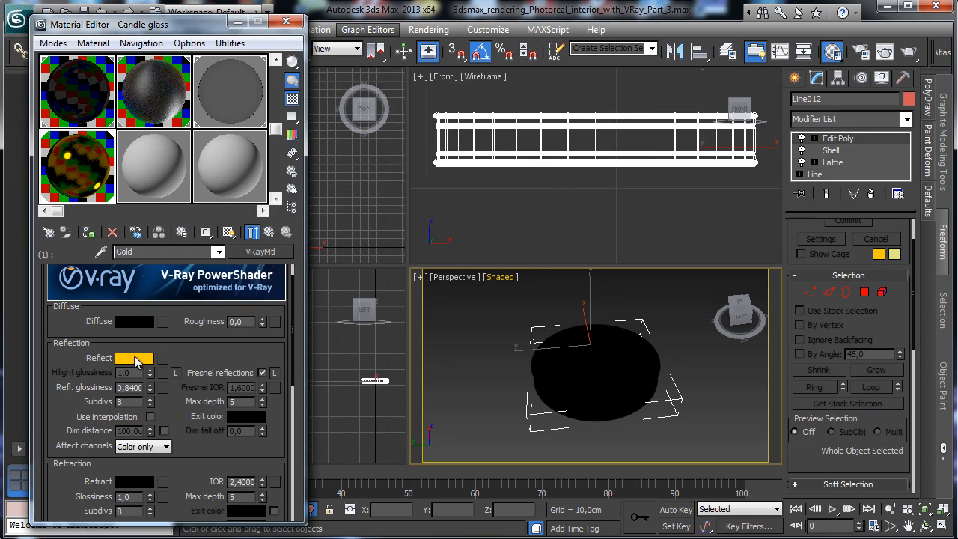
Step: Shift Gold's reflection color toward orange by lowering its green component to 117
left_click(135, 361)
left_click_drag(472, 86, 462, 86)
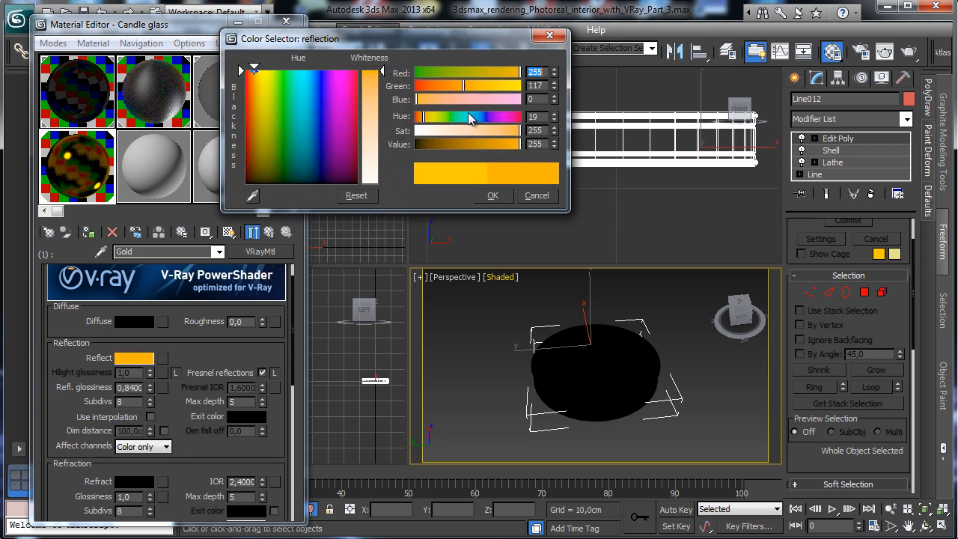
left_click(495, 195)
Step: Return to the Candle glass sub-material list and set Gold's color swatch to a golden yellow
left_click(268, 233)
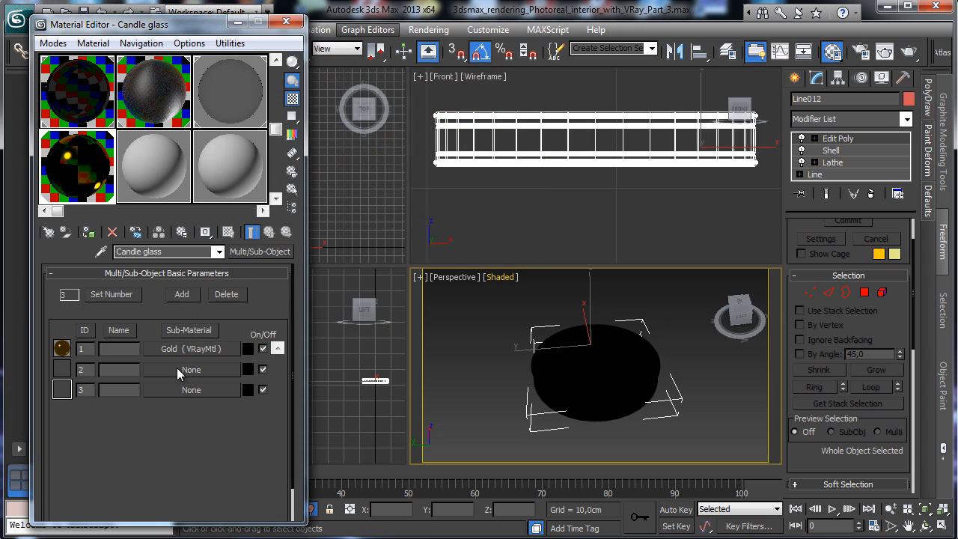
left_click(248, 349)
left_click(258, 92)
left_click_drag(258, 91, 260, 85)
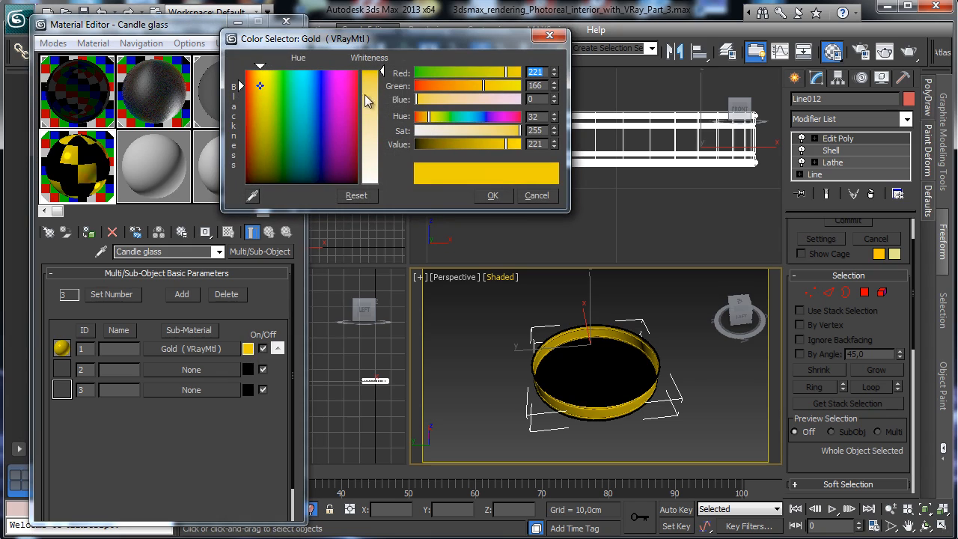
left_click(492, 196)
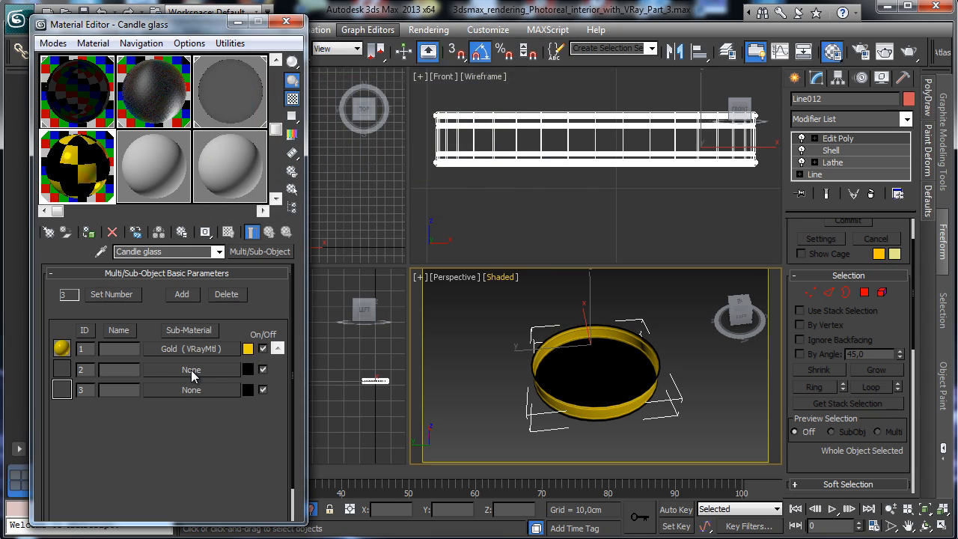
Step: Add a VRayMtl as the second sub-material and name it "Glass"
left_click(193, 369)
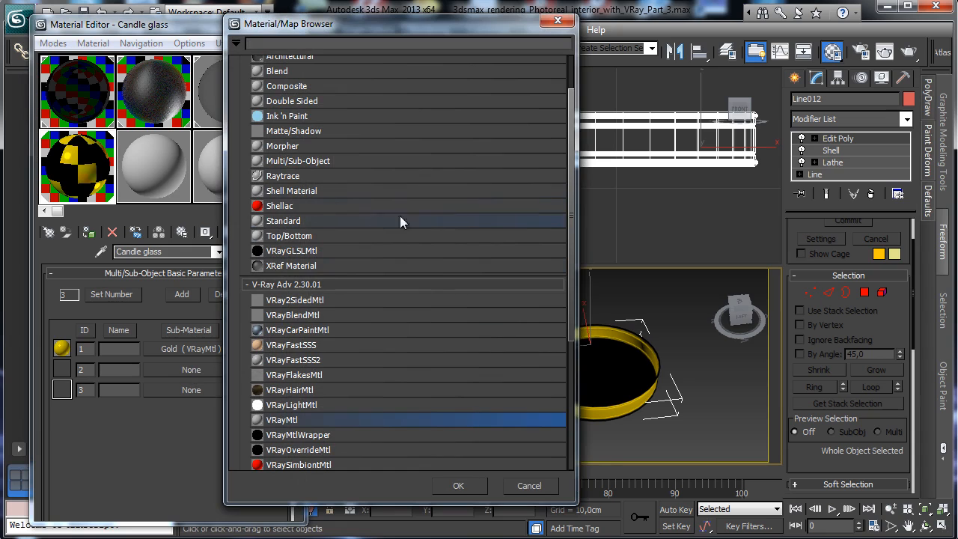
double_click(289, 421)
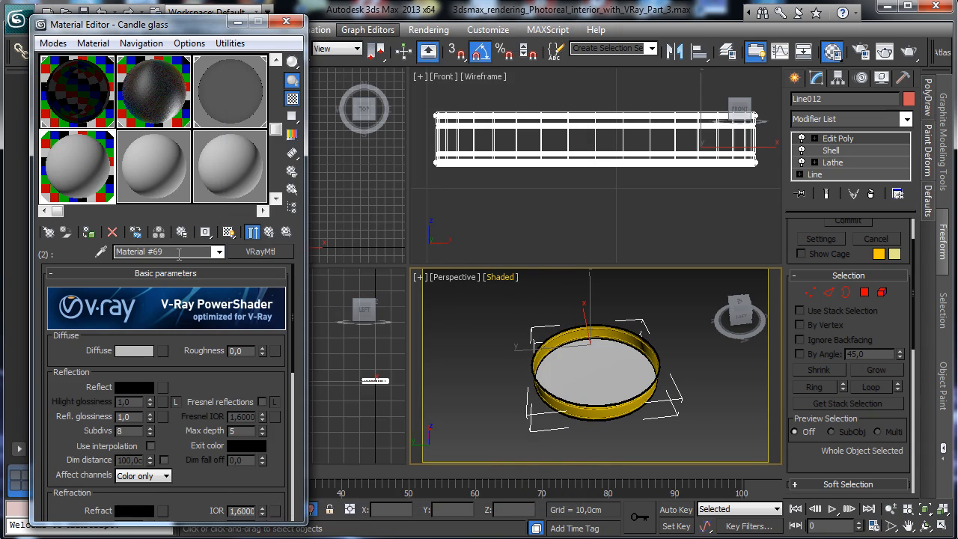
type("Glass")
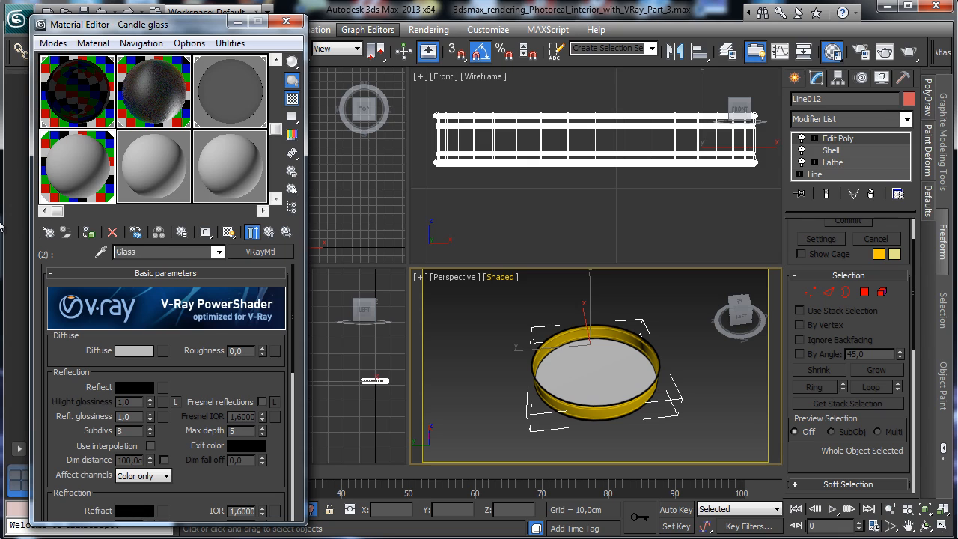
Step: Set Glass's diffuse color to black and enable Fresnel reflections with an unlocked Fresnel IOR of about 1.4
left_click(133, 352)
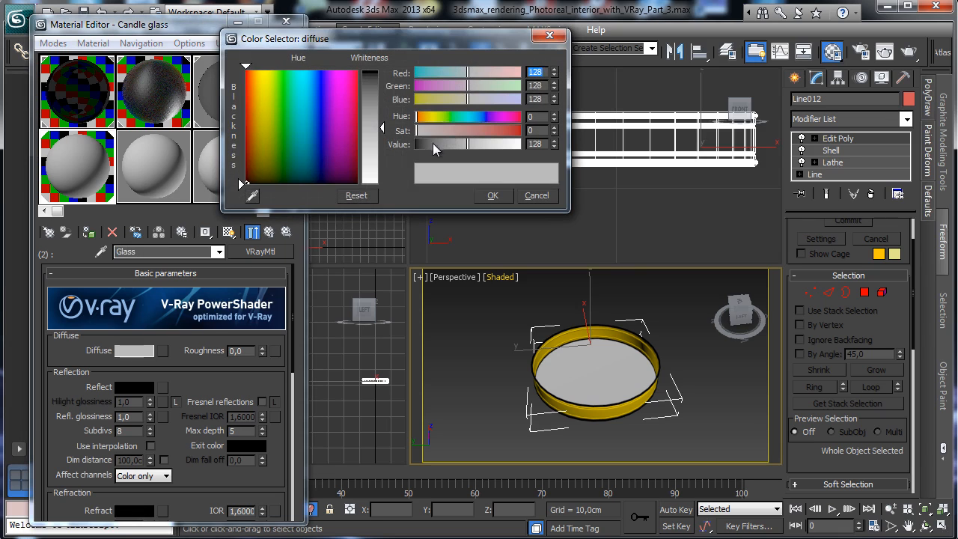
left_click_drag(432, 143, 416, 143)
left_click(488, 193)
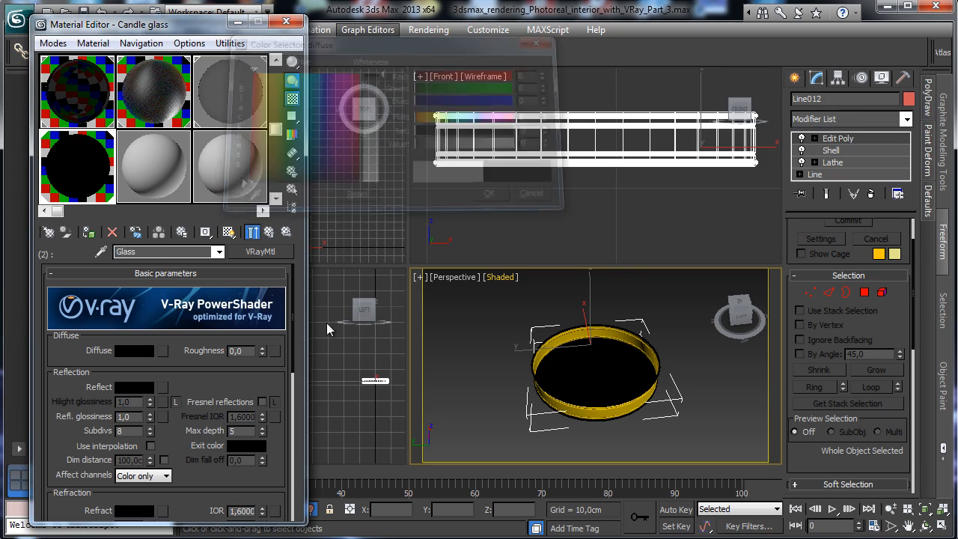
left_click(274, 403)
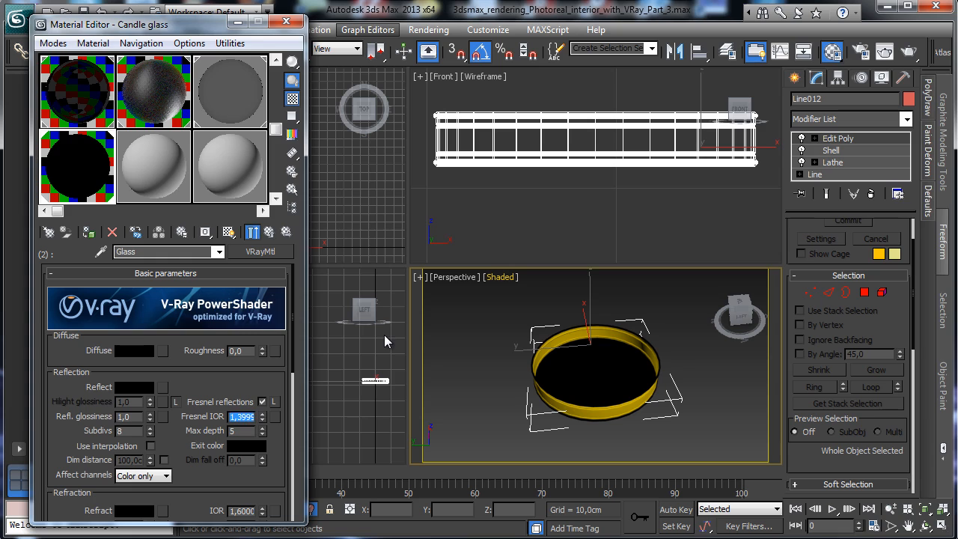
Step: Set Glass's reflection color to pure white and its reflection glossiness to 0.93
left_click(135, 389)
left_click_drag(379, 99, 379, 184)
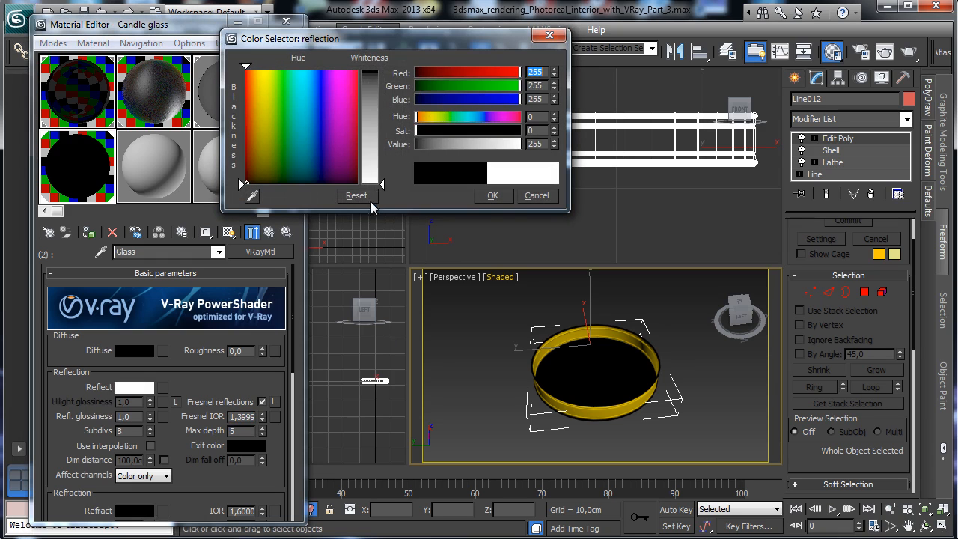
left_click(493, 195)
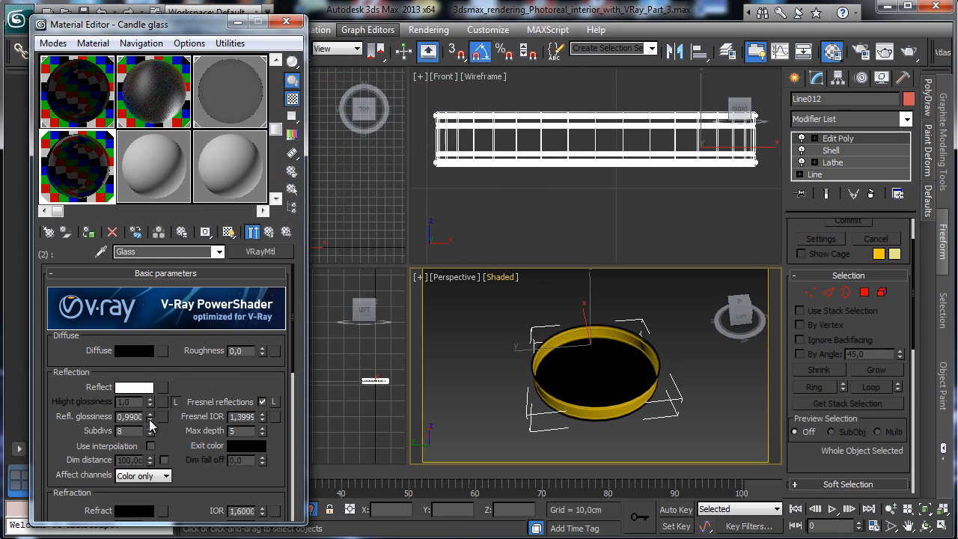
left_click_drag(151, 424, 151, 421)
Step: Turn on Affect shadows for Glass and set its refraction color to pure white
scroll(196, 386, "down", 3)
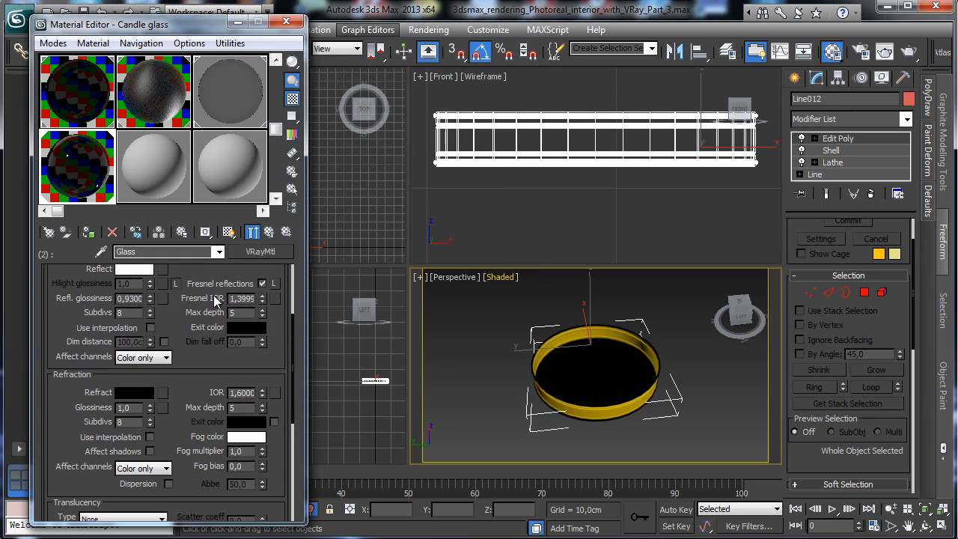
left_click(149, 451)
left_click(134, 392)
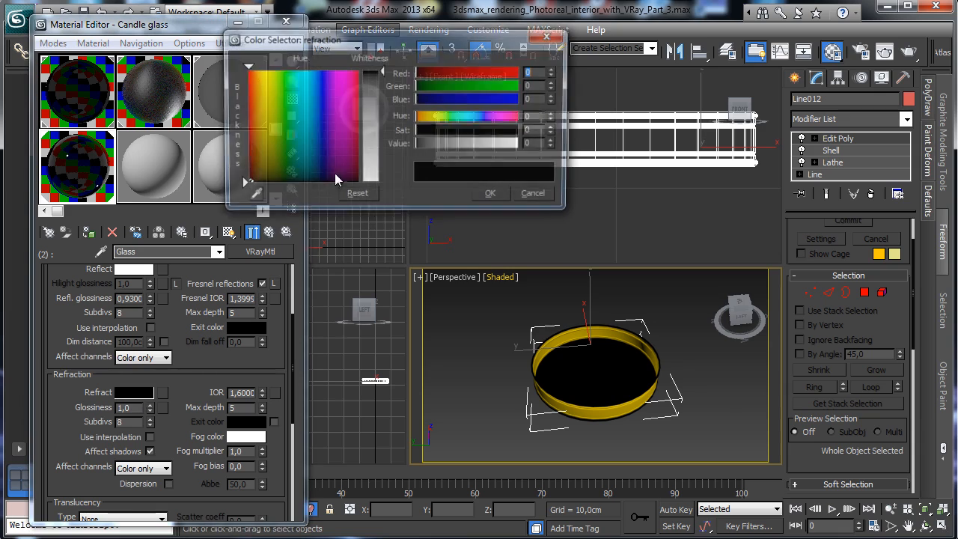
left_click_drag(380, 82, 379, 183)
left_click(492, 195)
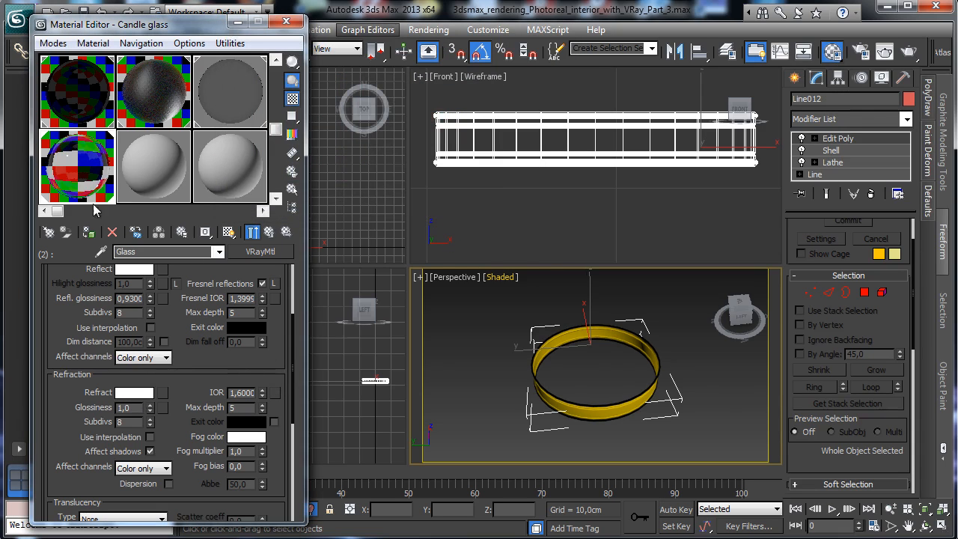
Step: Set the Glass material's refraction IOR to 1.0
double_click(237, 392)
type("1")
key("Return")
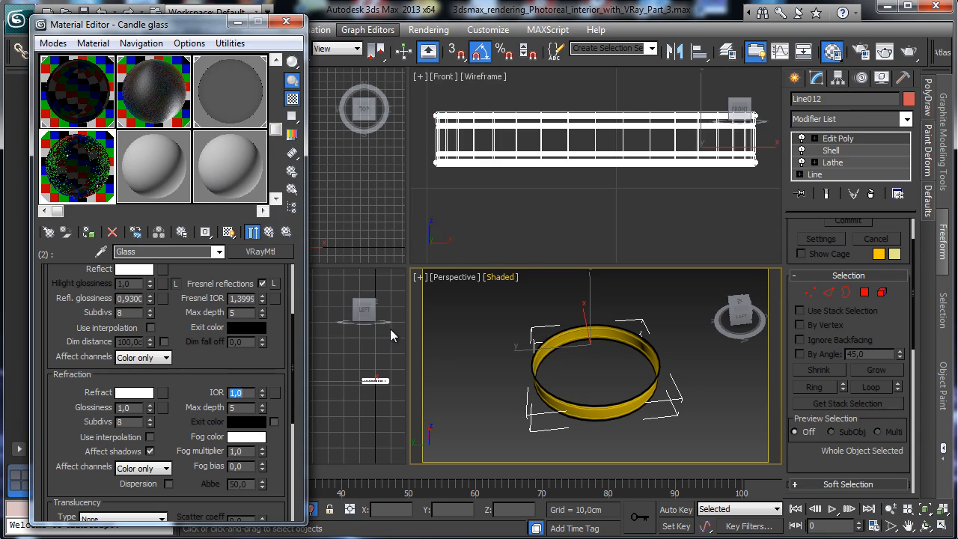
Step: Tint the Glass material's refraction fog color pale green and set the fog multiplier to 0.25
left_click(241, 438)
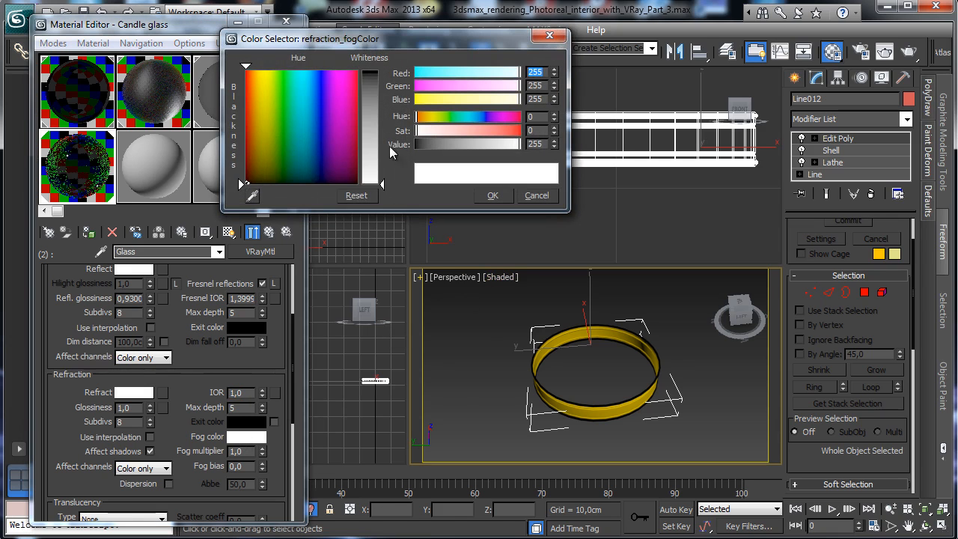
left_click(288, 81)
left_click_drag(382, 183, 382, 144)
left_click(490, 195)
left_click(241, 451)
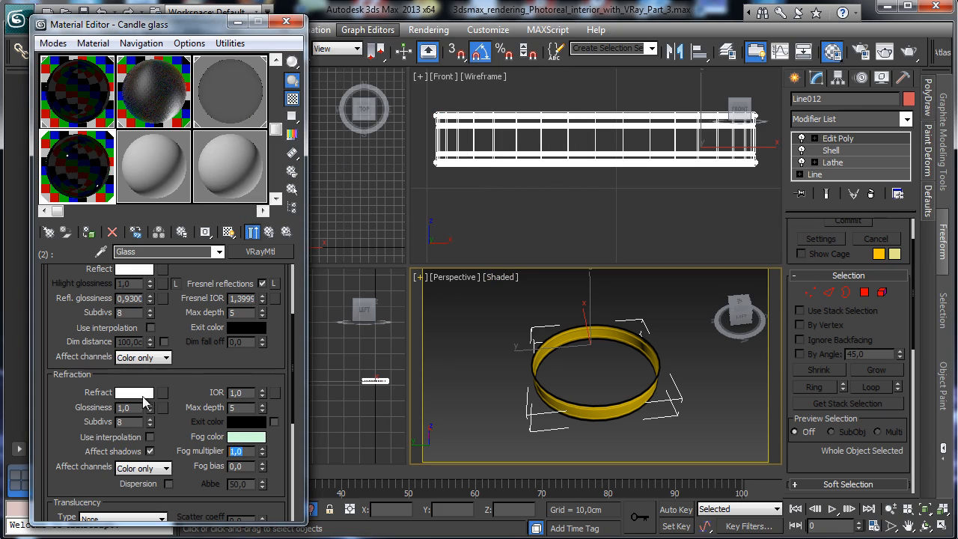
type("0,25")
key("Return")
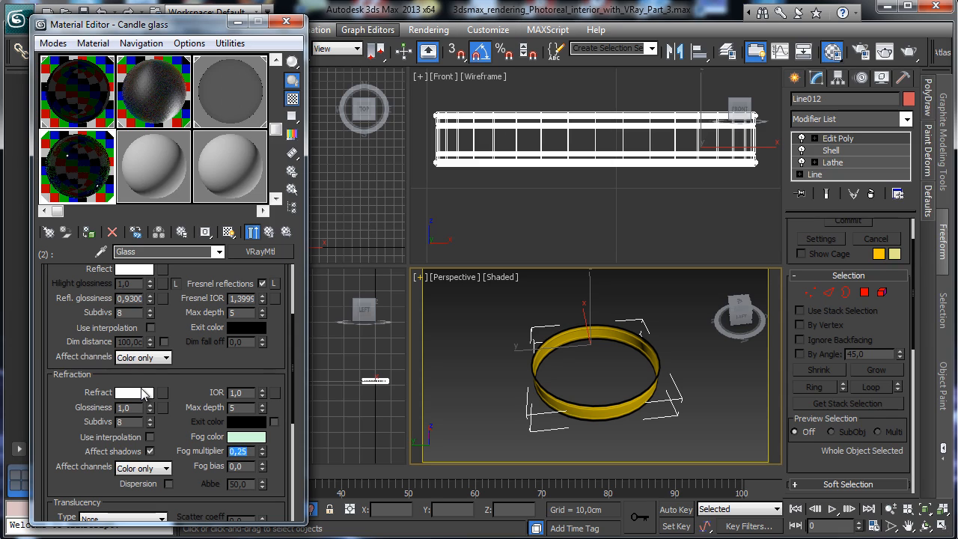
Step: Add a VRayMtl as Candle glass's third sub-material, with a black diffuse color and Fresnel reflections enabled
left_click(268, 231)
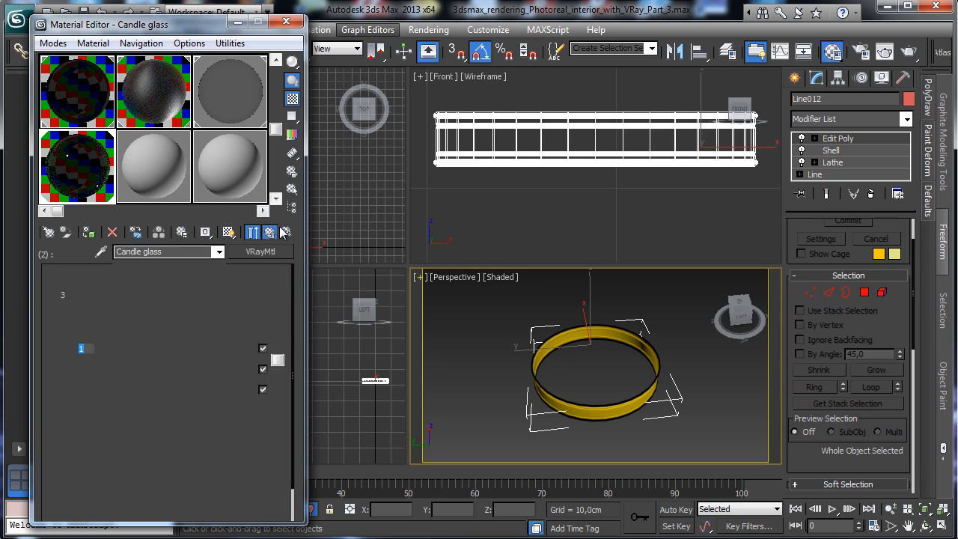
left_click(202, 390)
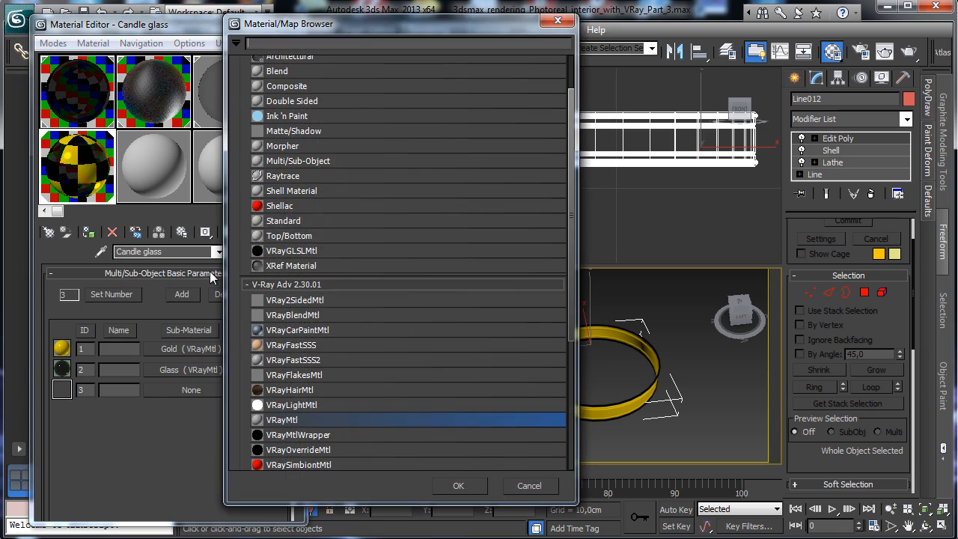
double_click(283, 421)
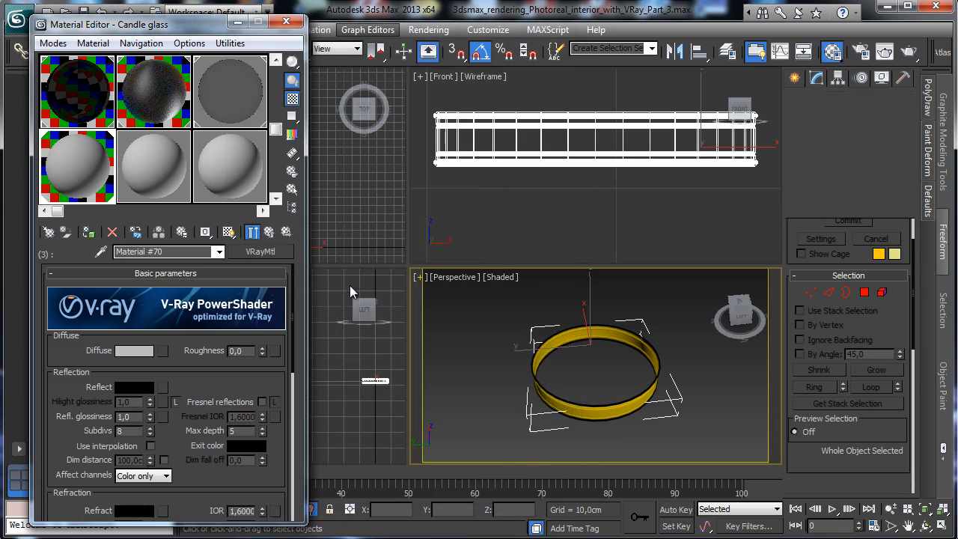
left_click(140, 350)
left_click_drag(418, 130, 413, 130)
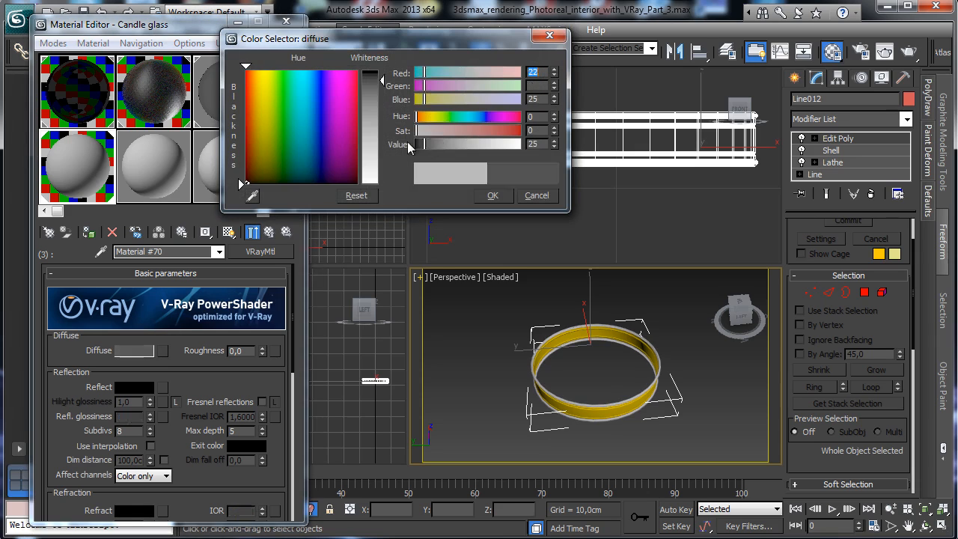
left_click(534, 192)
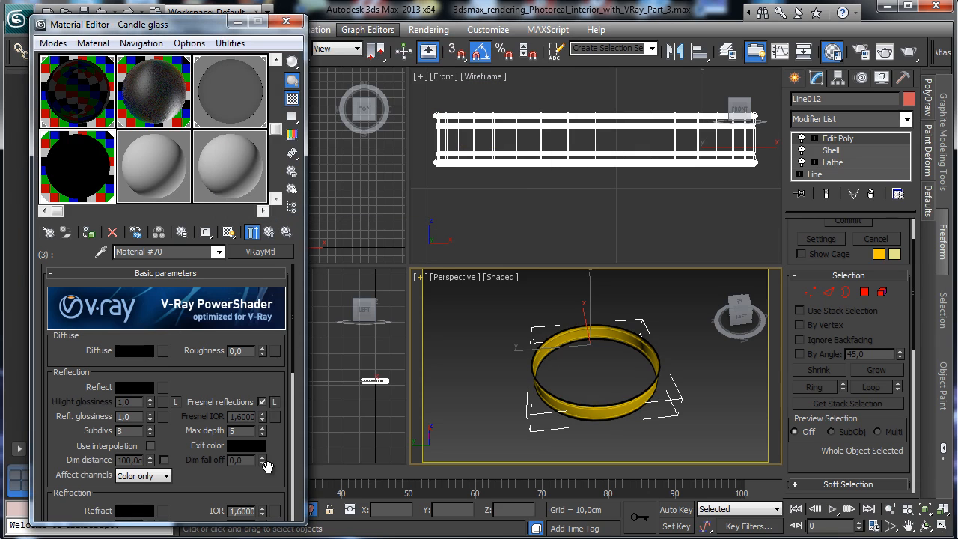
Step: Set the third sub-material's refraction IOR to 18, reflection color to white and reflection glossiness to 0.92
scroll(268, 466, "down", 3)
type("18")
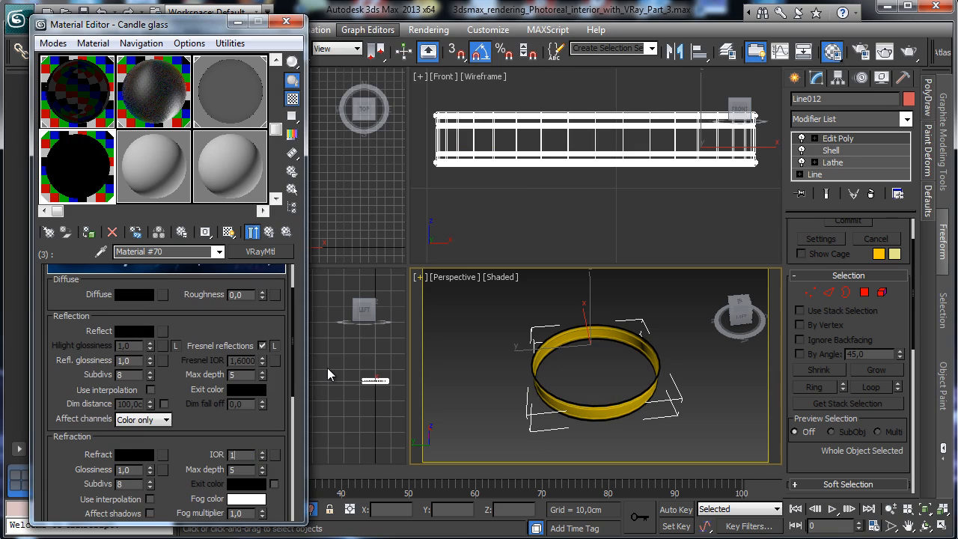
key("Return")
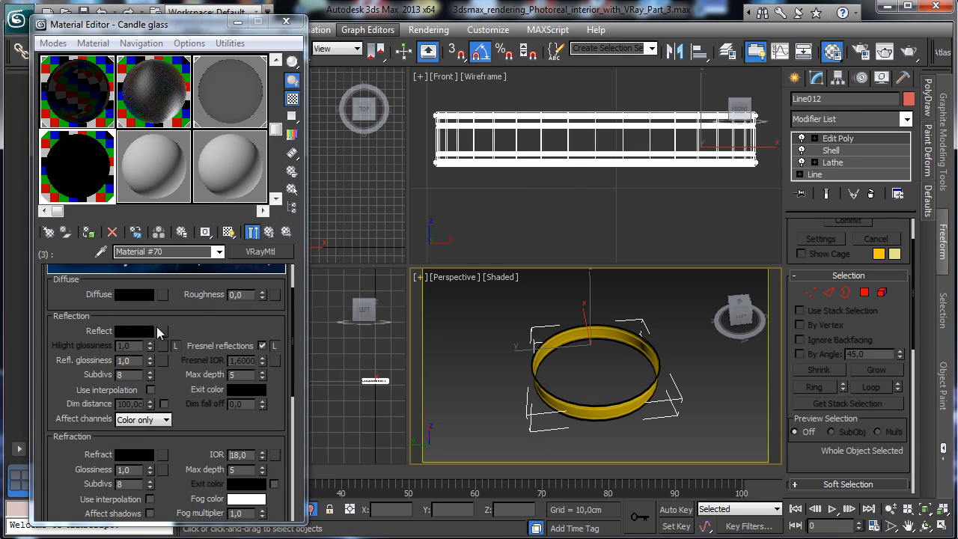
left_click(134, 330)
left_click_drag(380, 130, 382, 183)
left_click(490, 196)
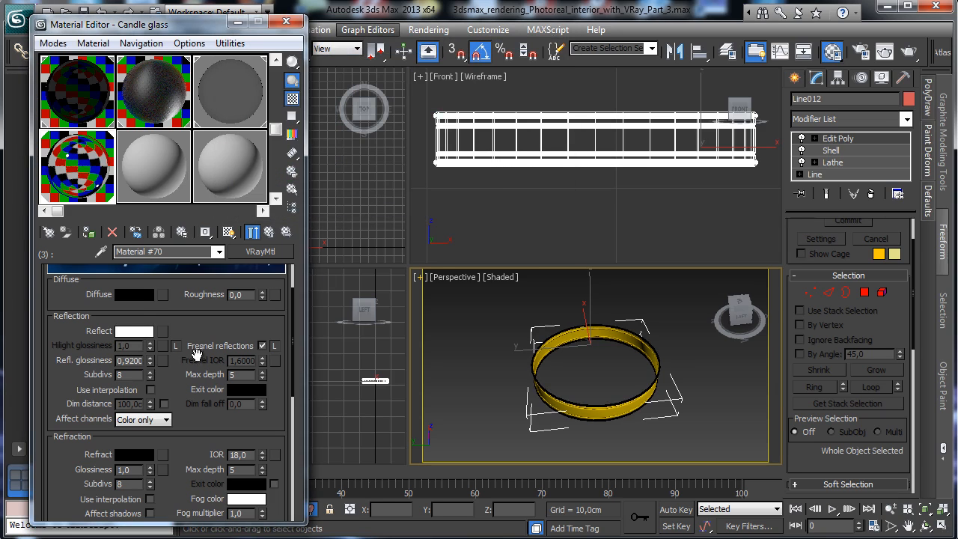
Step: Set the third sub-material's BRDF anisotropy to -0.1 and return to the Candle glass sub-material list
scroll(225, 277, "down", 5)
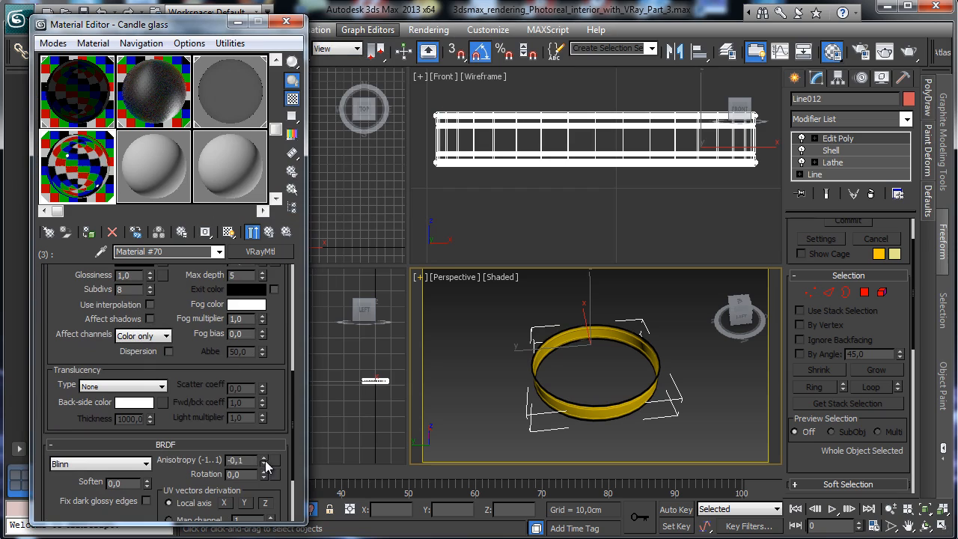
scroll(273, 340, "up", 5)
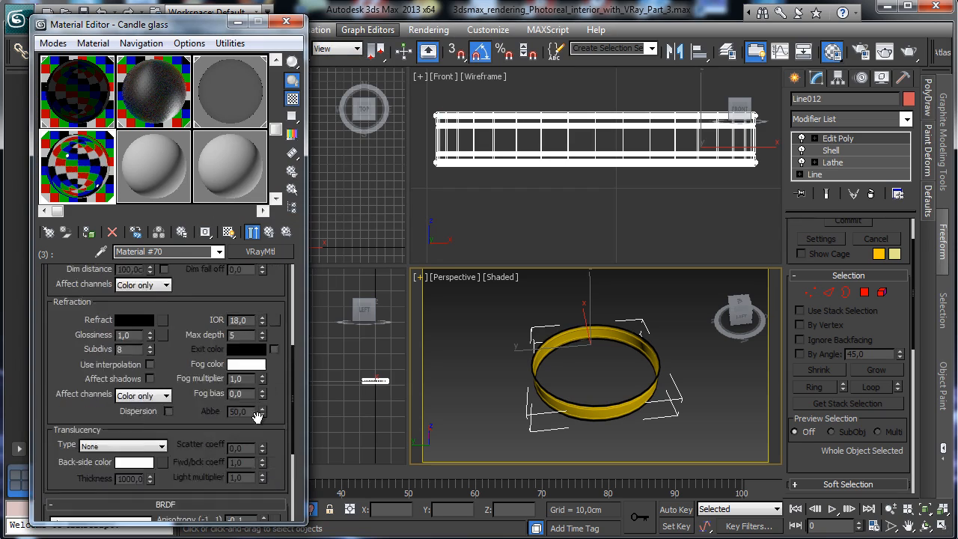
left_click(251, 233)
Step: Switch the perspective viewport to VRayPhysicalCamera001 and exit isolation so the whole room is shown
left_click(449, 277)
mouse_move(562, 294)
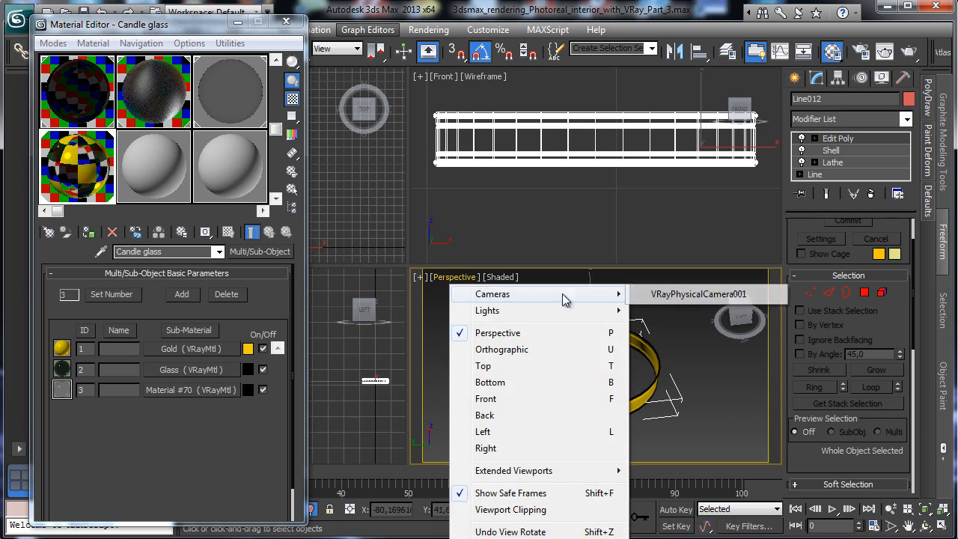
left_click(662, 294)
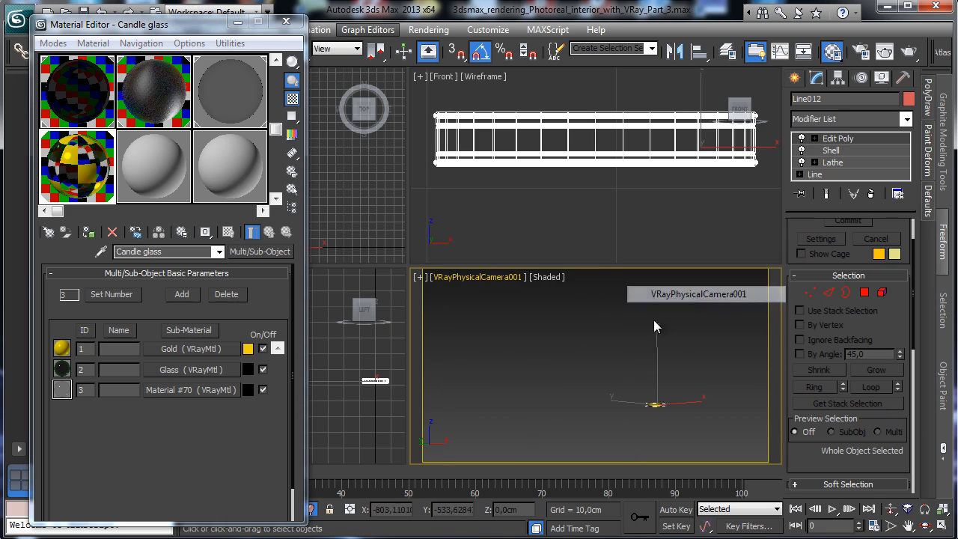
left_click(313, 510)
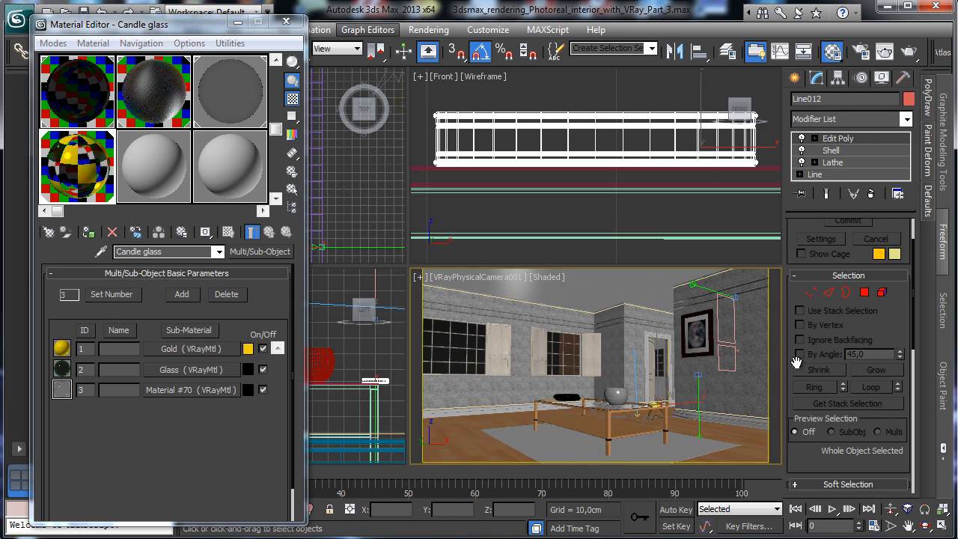
Step: Save the scene and render the camera view to check the candle dish
left_click(83, 11)
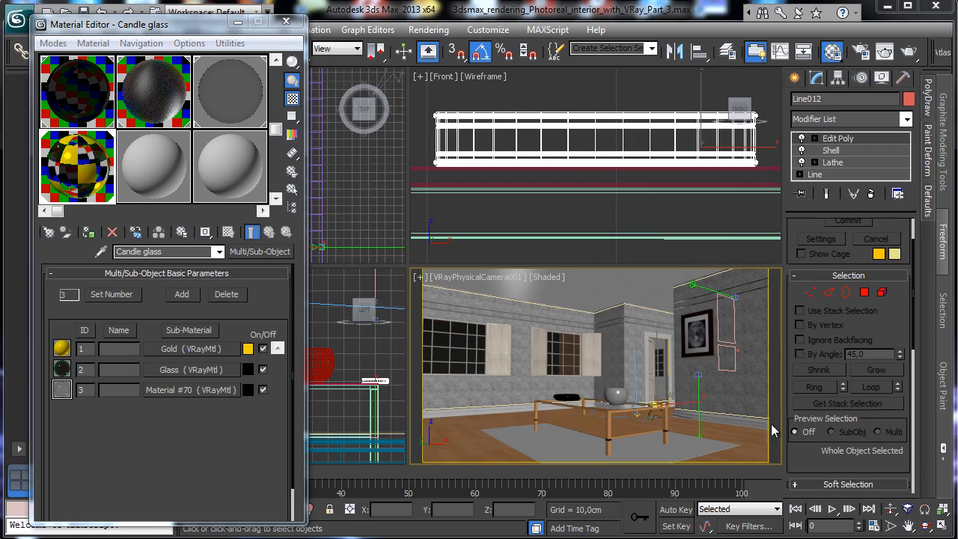
key("shift+q")
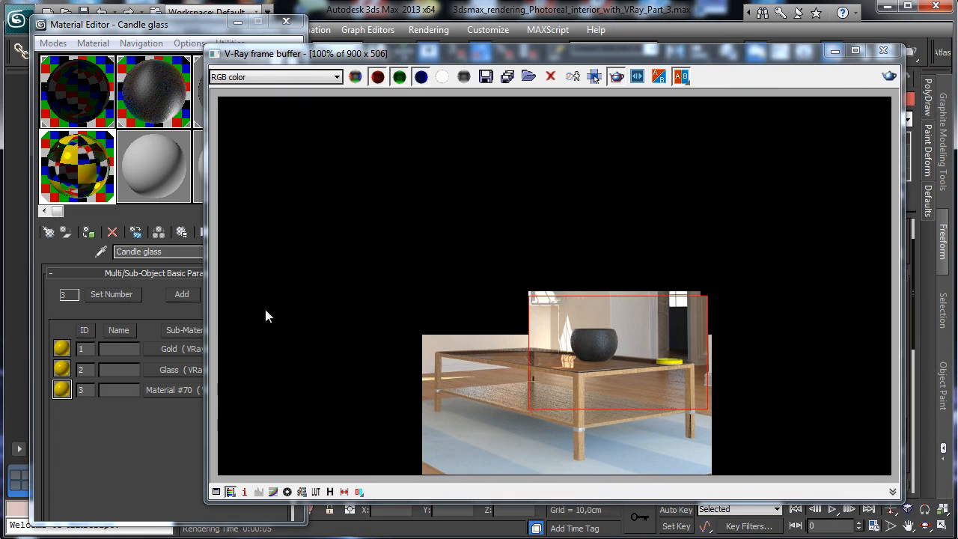
Step: Set Gold's diffuse color to black and render a small region around the candle dish on the table
left_click(152, 311)
left_click(209, 348)
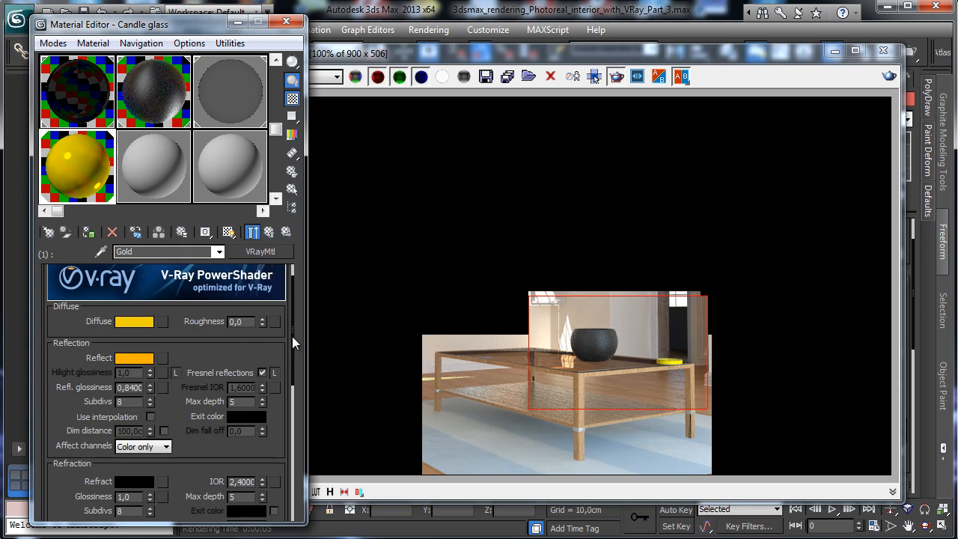
left_click(137, 321)
left_click_drag(453, 141, 346, 154)
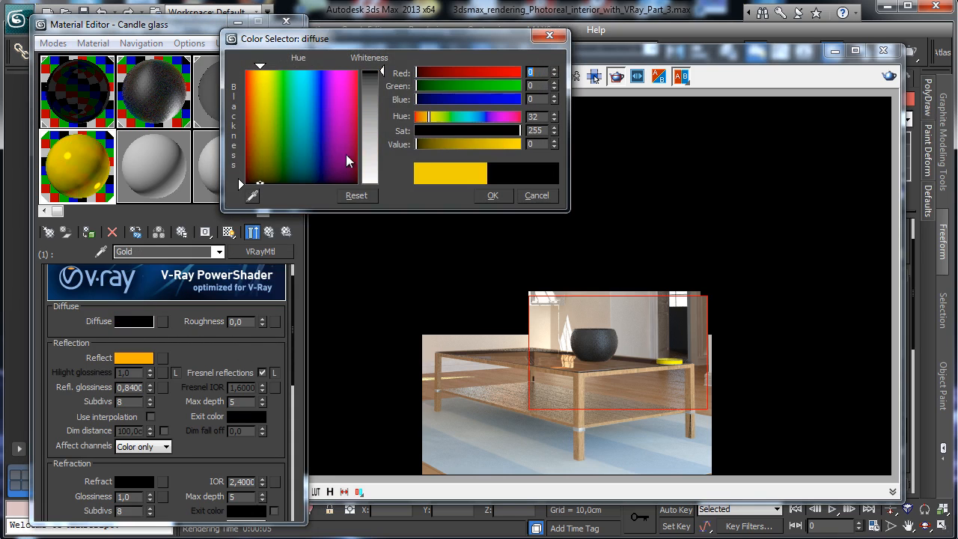
left_click(493, 195)
left_click(268, 232)
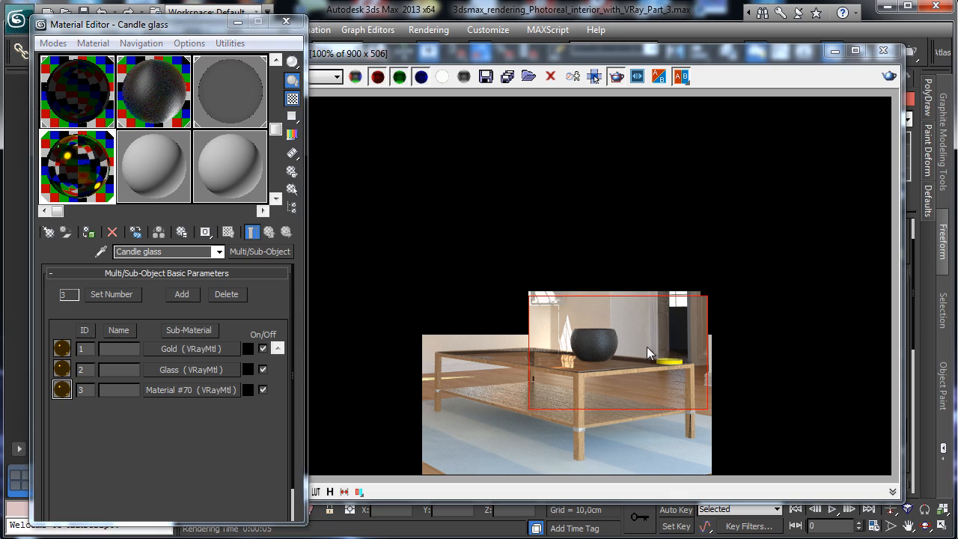
left_click_drag(642, 342, 689, 376)
left_click(890, 76)
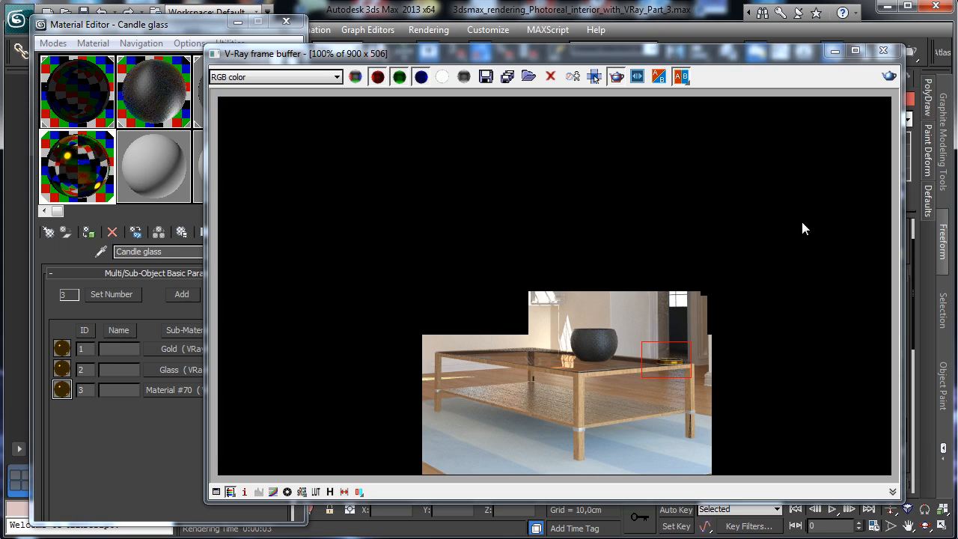
Step: Darken Gold's reflection color to RGB 89, 40, 0 and set its reflection glossiness to 0.79
left_click(180, 349)
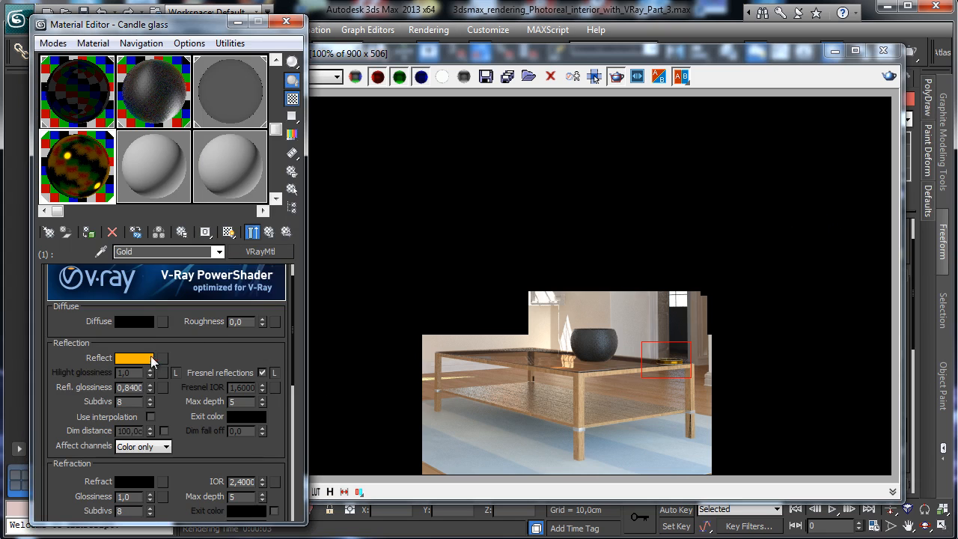
left_click(134, 358)
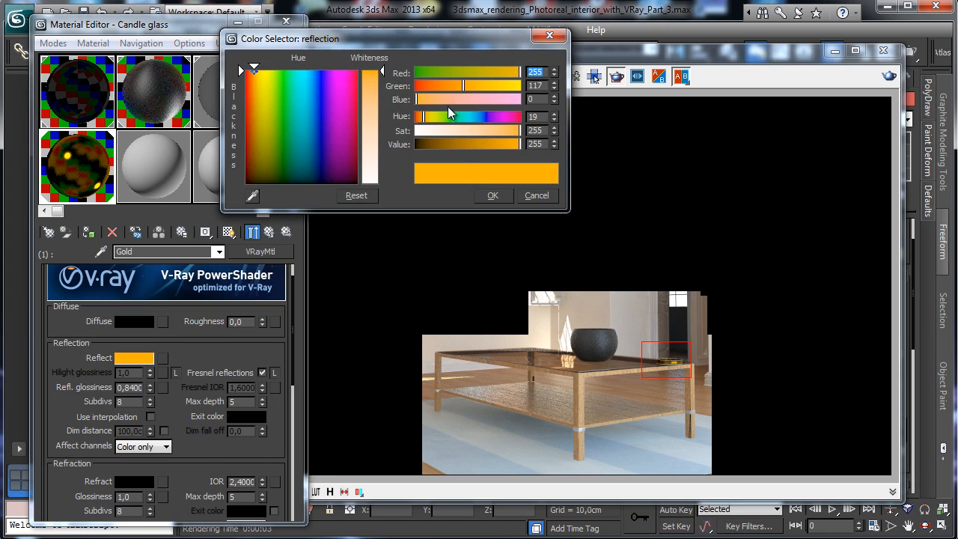
mouse_move(458, 145)
left_mouse_down()
mouse_move(468, 143)
mouse_move(451, 149)
left_mouse_up()
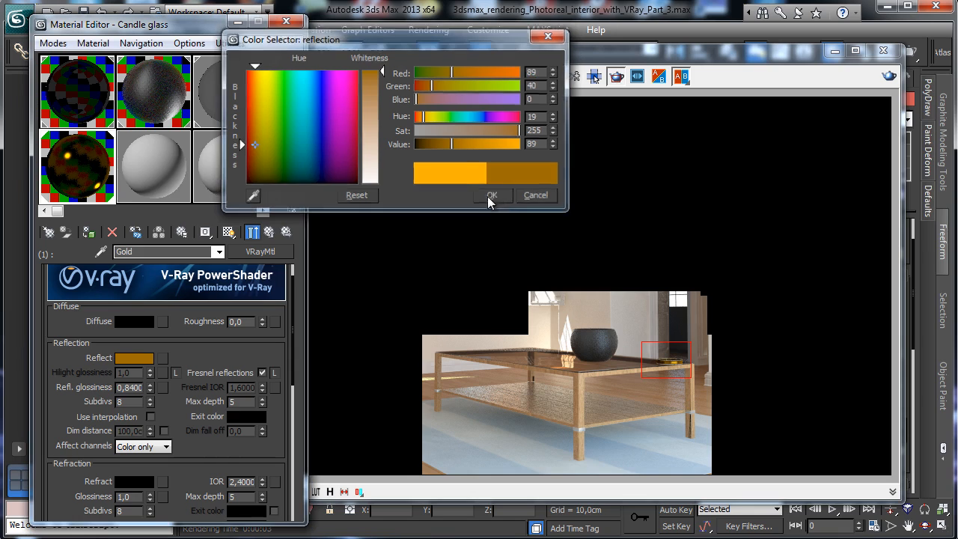
left_click(490, 196)
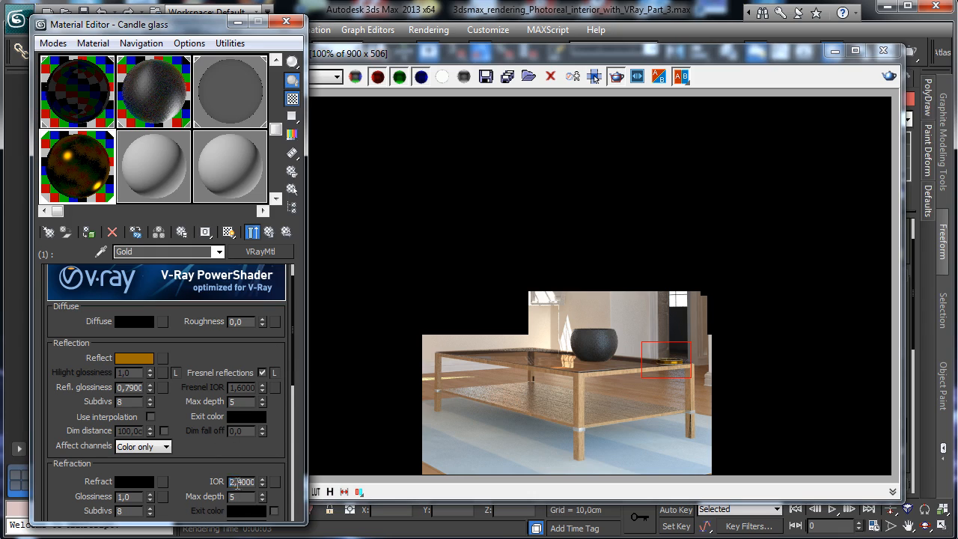
Step: Set Gold's refraction IOR to 4.0 and render the candle dish region again
left_click_drag(237, 483, 300, 484)
key("Return")
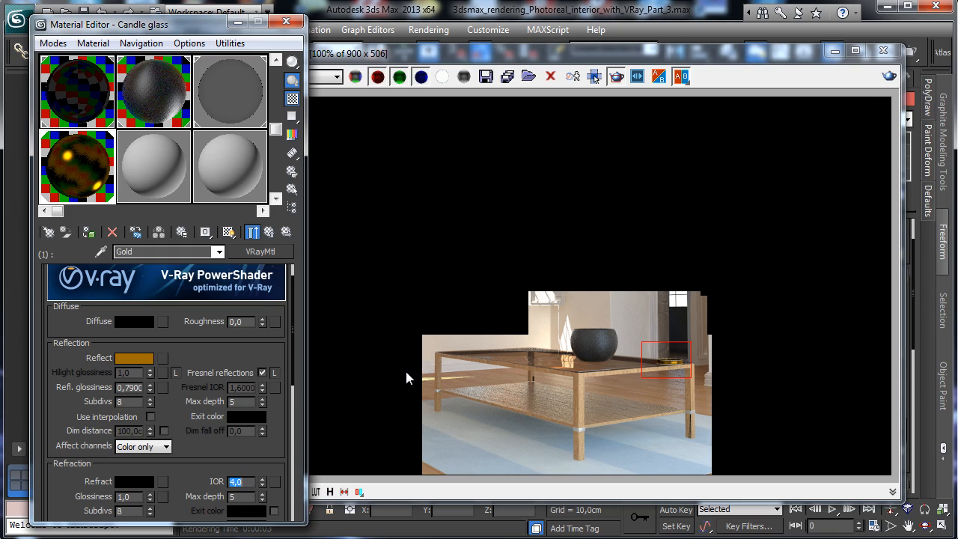
left_click(887, 77)
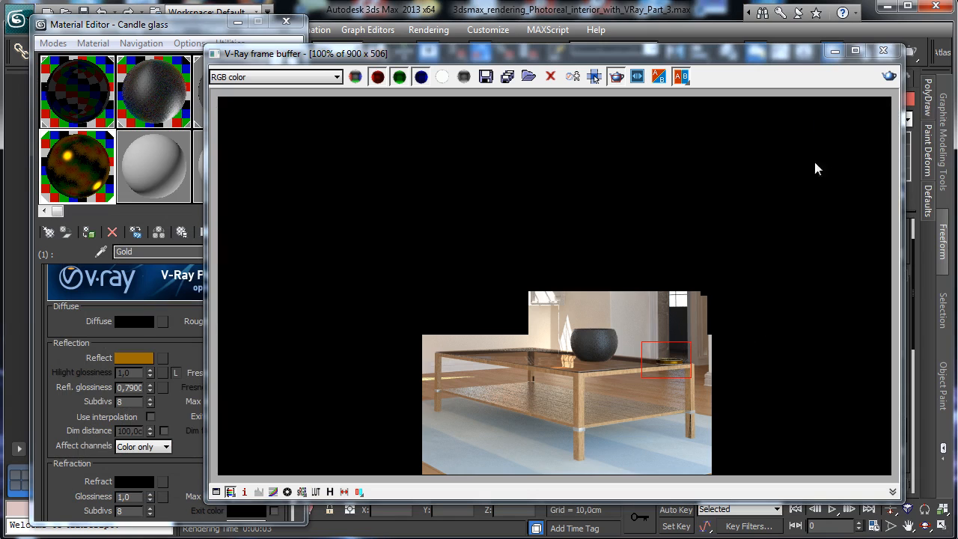
Step: Lighten Gold's reflection color to a pale beige and re-render the candle dish region
left_click(145, 358)
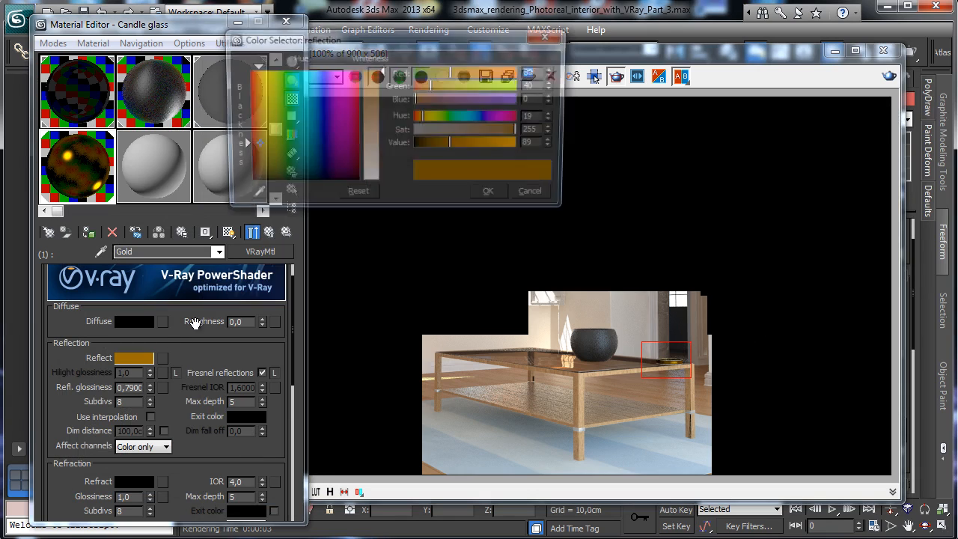
left_click_drag(364, 148, 382, 99)
left_click(492, 195)
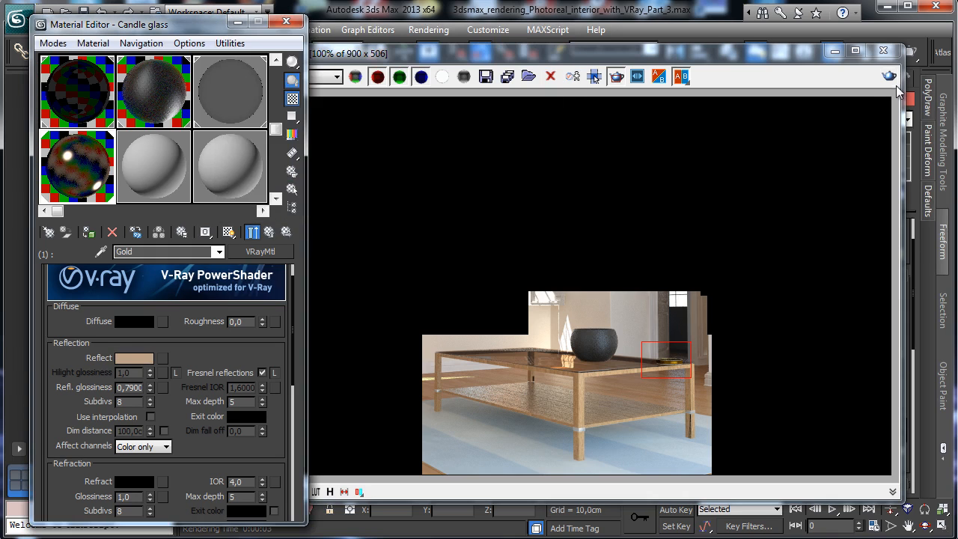
left_click(877, 82)
left_click(885, 78)
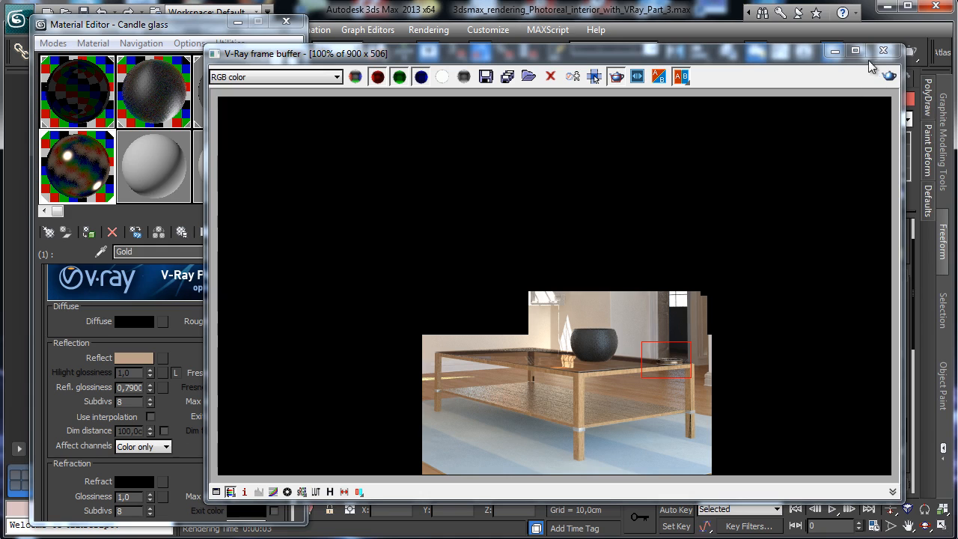
Step: Minimize the render and material windows, and center the candle dish's pivot on the object
left_click(834, 51)
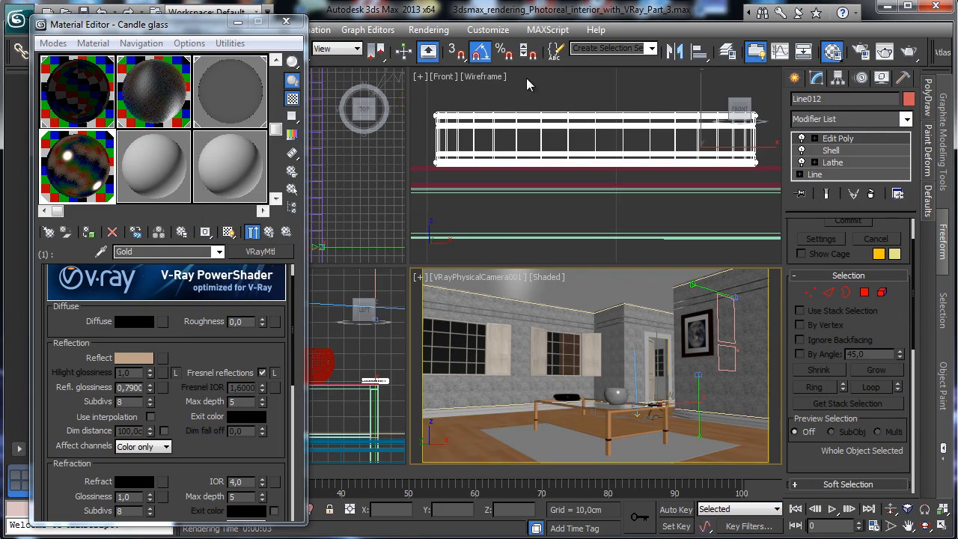
left_click(238, 21)
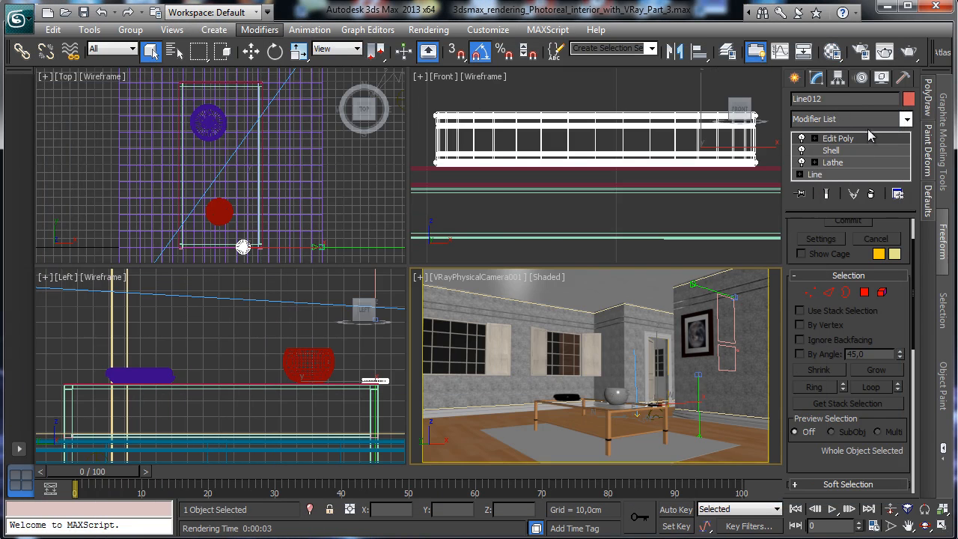
left_click(838, 78)
left_click(848, 172)
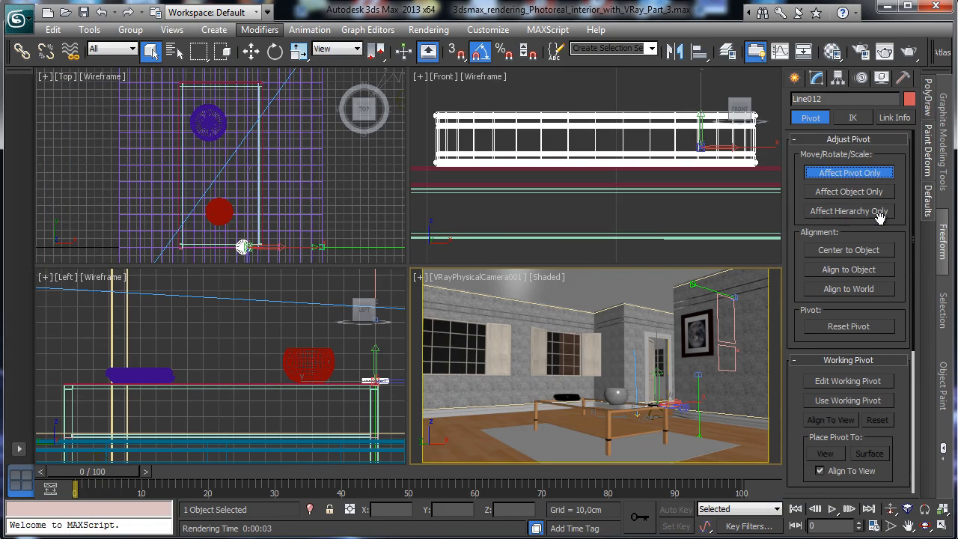
left_click(846, 250)
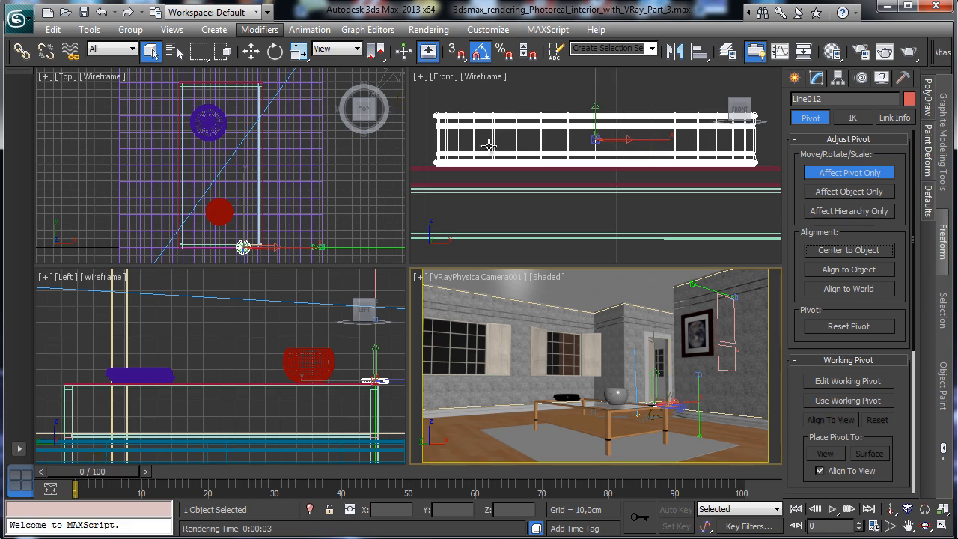
Step: Create a chamfer cylinder centred on the candle dish, about 5.7 cm in radius, 9.4 cm high, with a 0.23 cm fillet
left_click(795, 78)
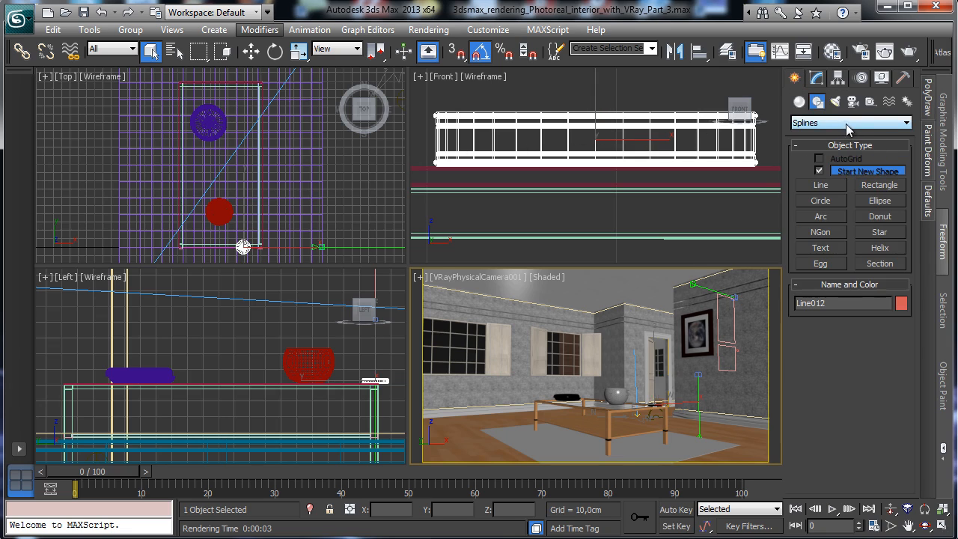
left_click(798, 102)
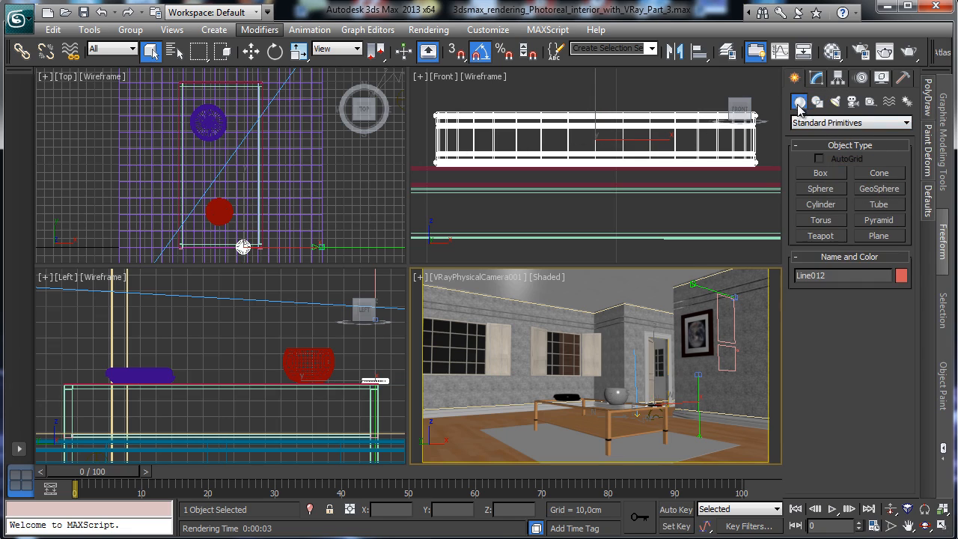
left_click(830, 123)
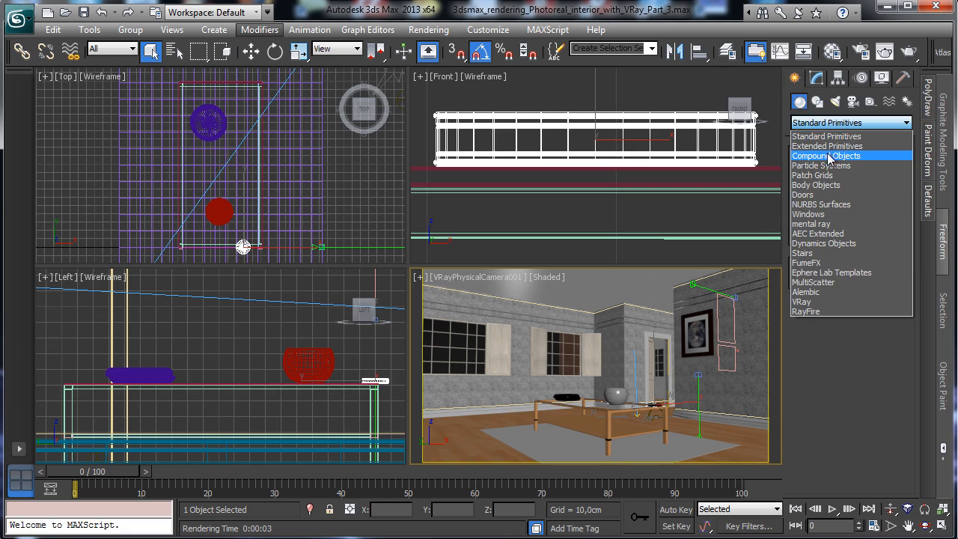
left_click(844, 147)
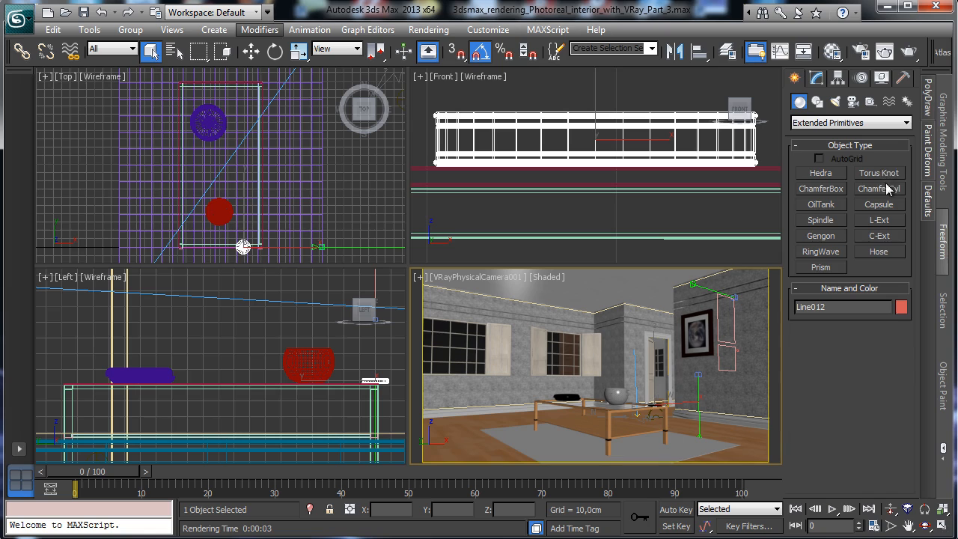
left_click(880, 188)
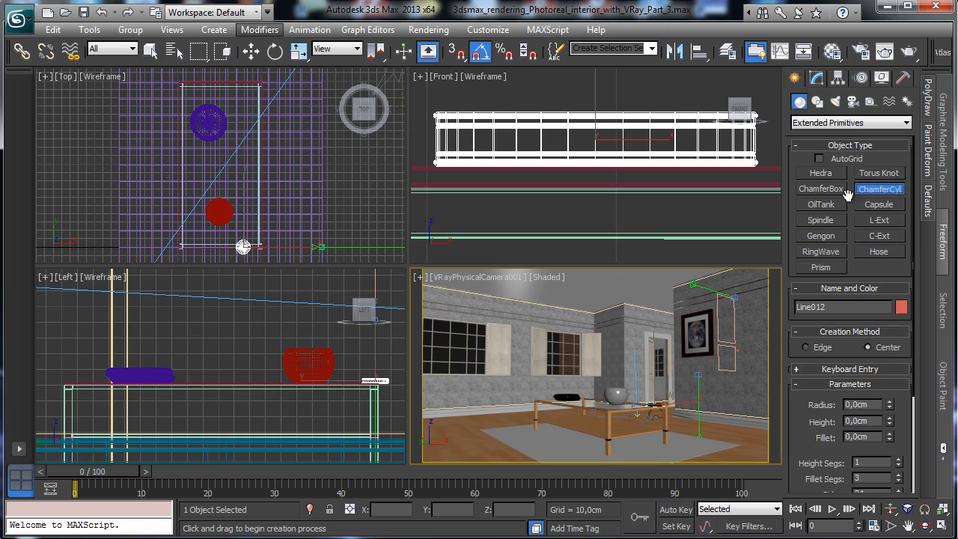
left_click(307, 231)
left_click(931, 516)
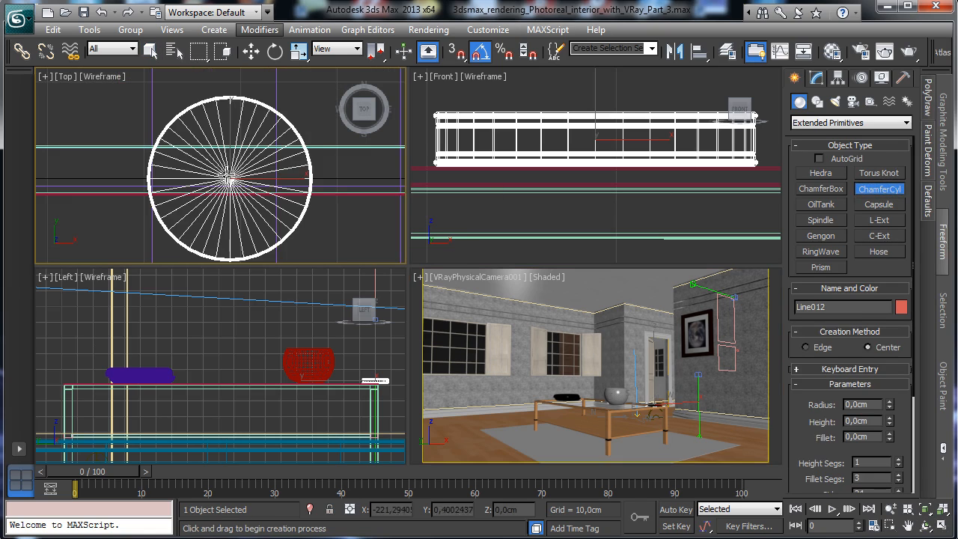
left_click_drag(231, 178, 272, 214)
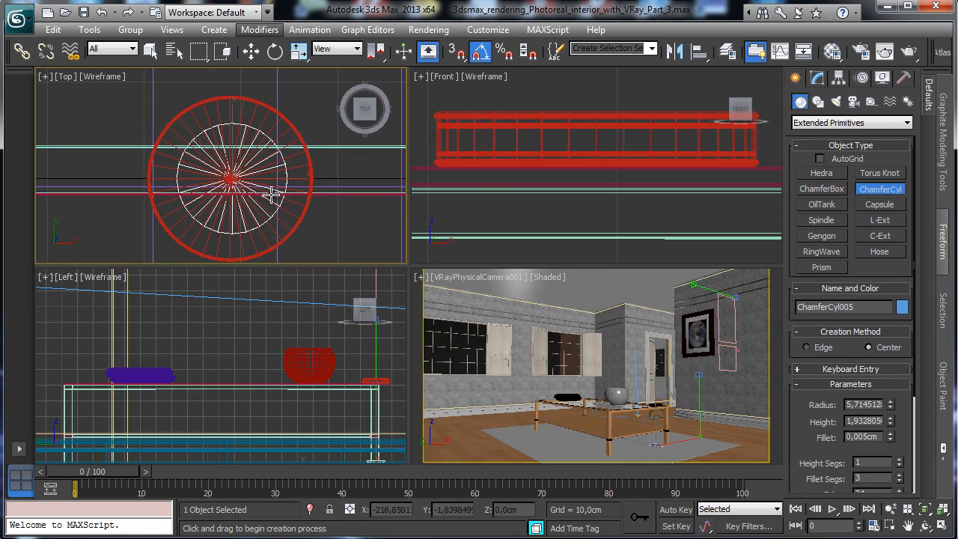
left_click(287, 126)
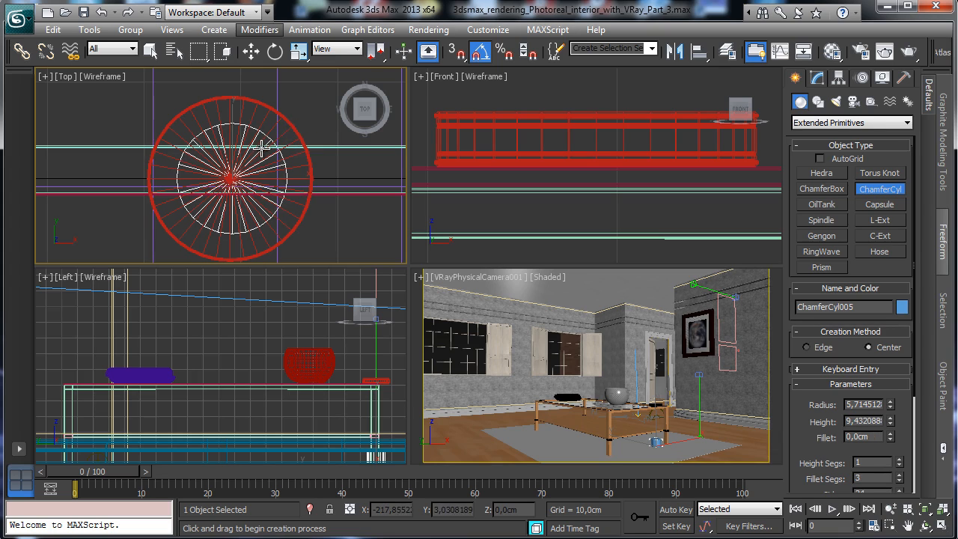
left_click(263, 120)
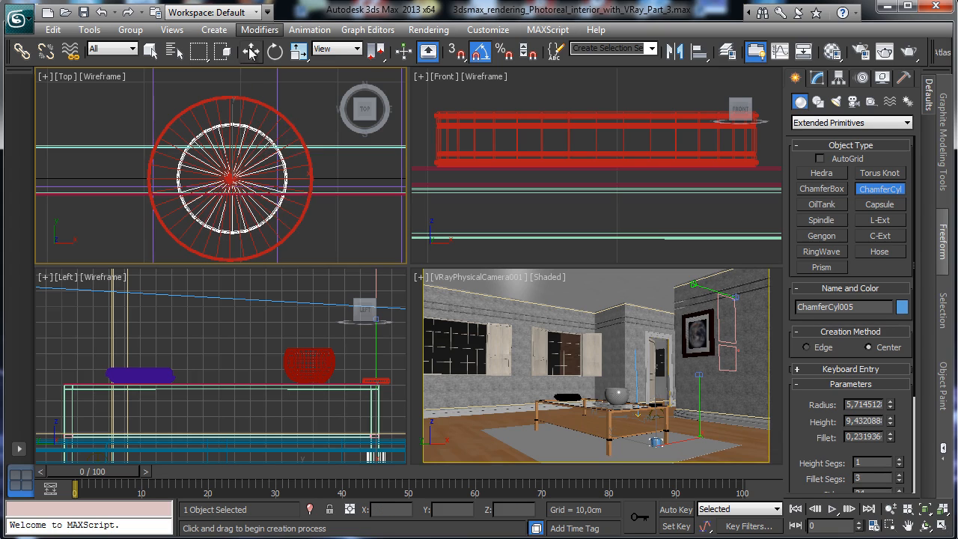
Step: Align the cylinder's pivot point with the dish's pivot point on X, Y and Z, and lower it into the dish
left_click(251, 52)
right_click(397, 405)
left_click_drag(377, 420, 377, 339)
left_click(698, 50)
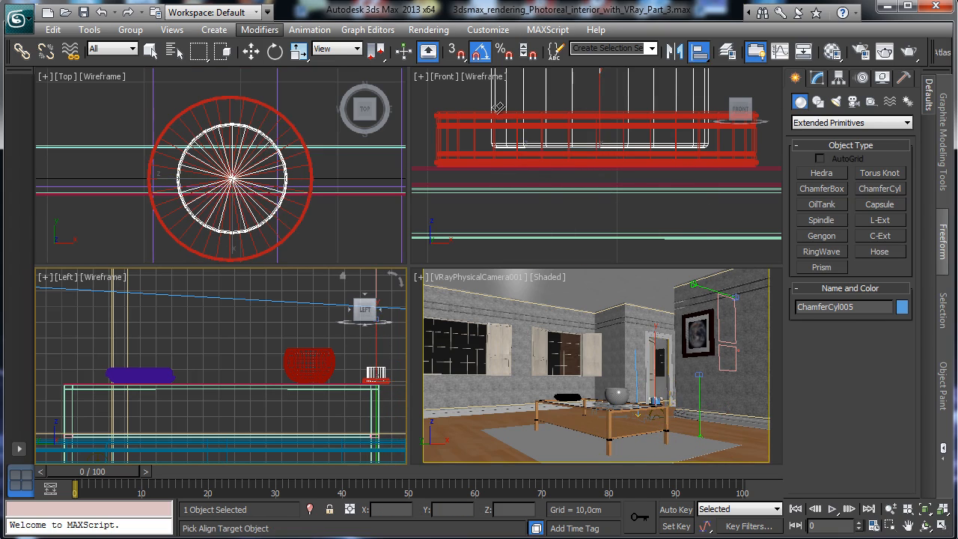
left_click(484, 120)
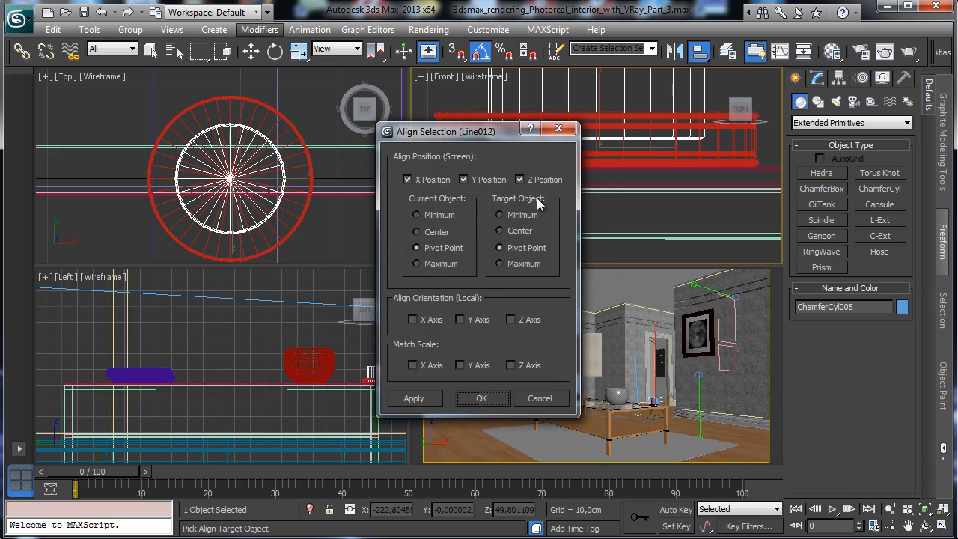
left_click(481, 397)
left_click_drag(597, 104, 593, 126)
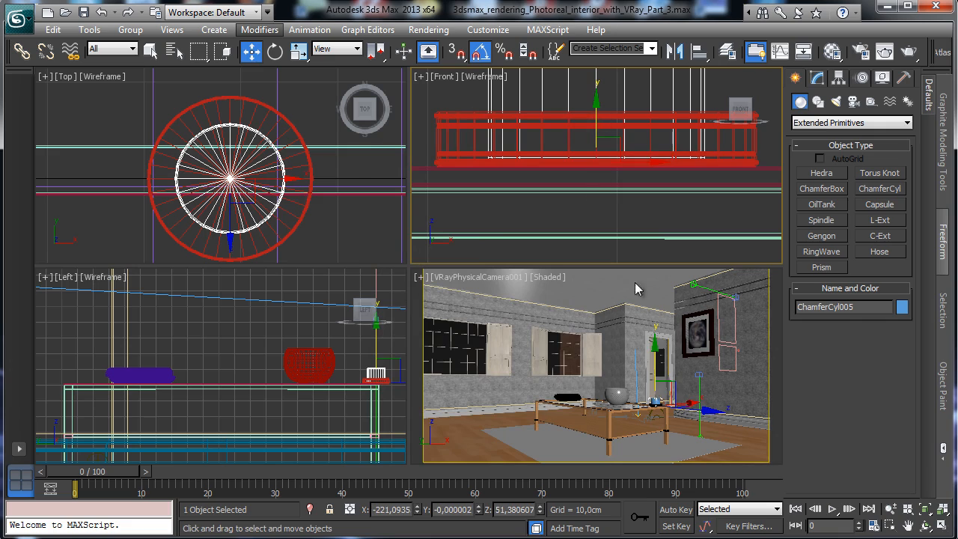
Step: Select the physical camera that drives the shaded room view
right_click(479, 323)
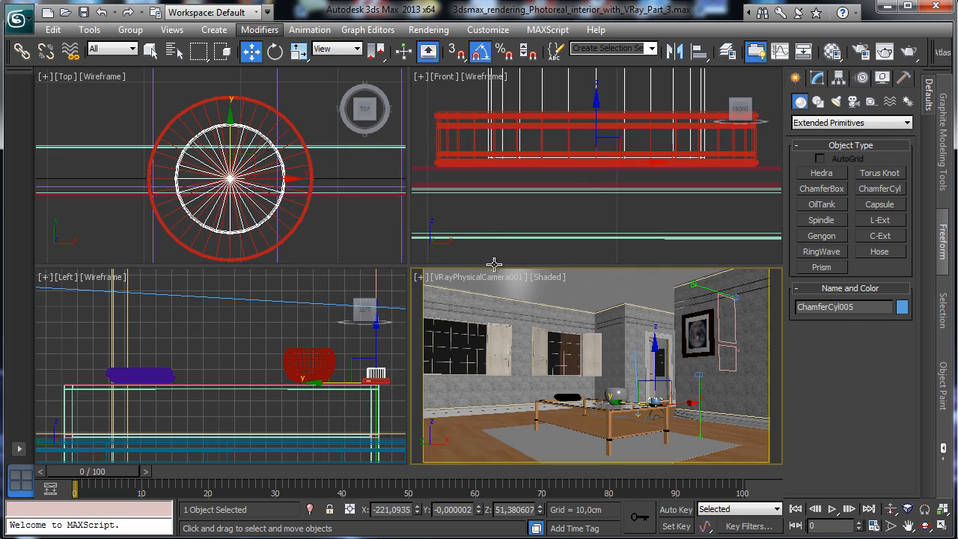
left_click(441, 280)
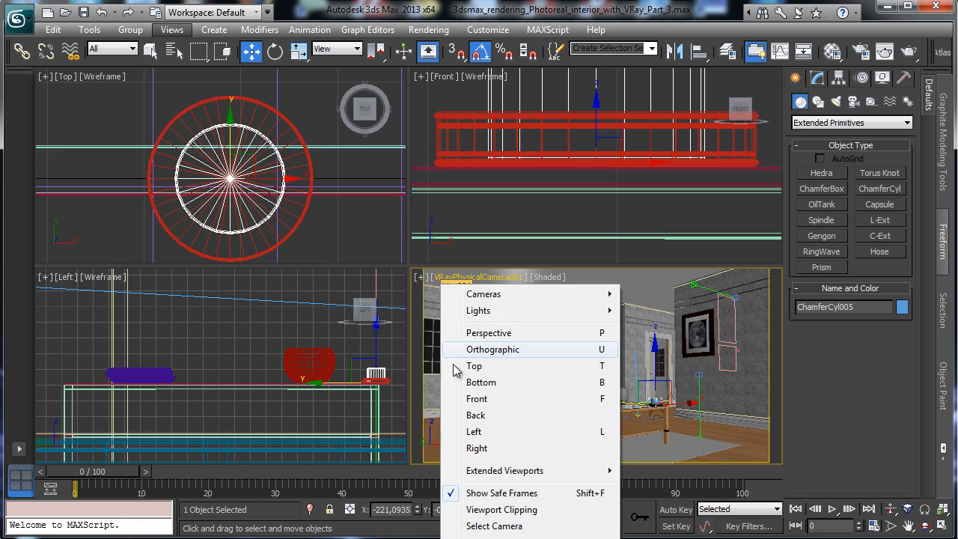
left_click(495, 526)
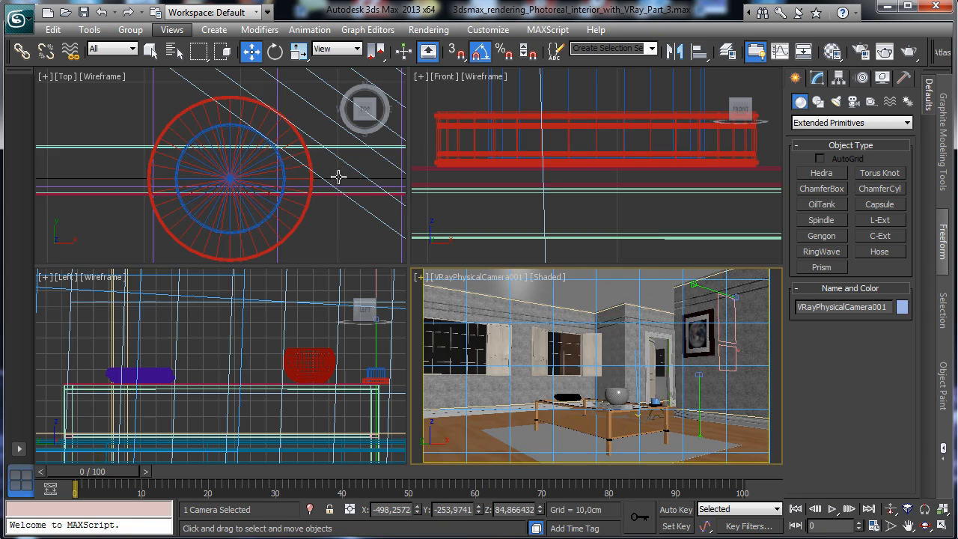
left_click(53, 29)
left_click(106, 143)
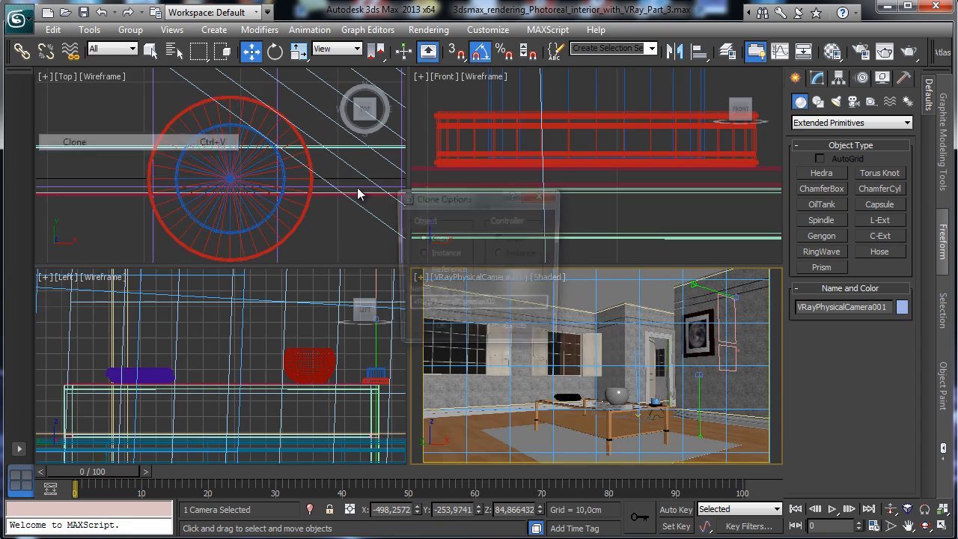
left_click(508, 332)
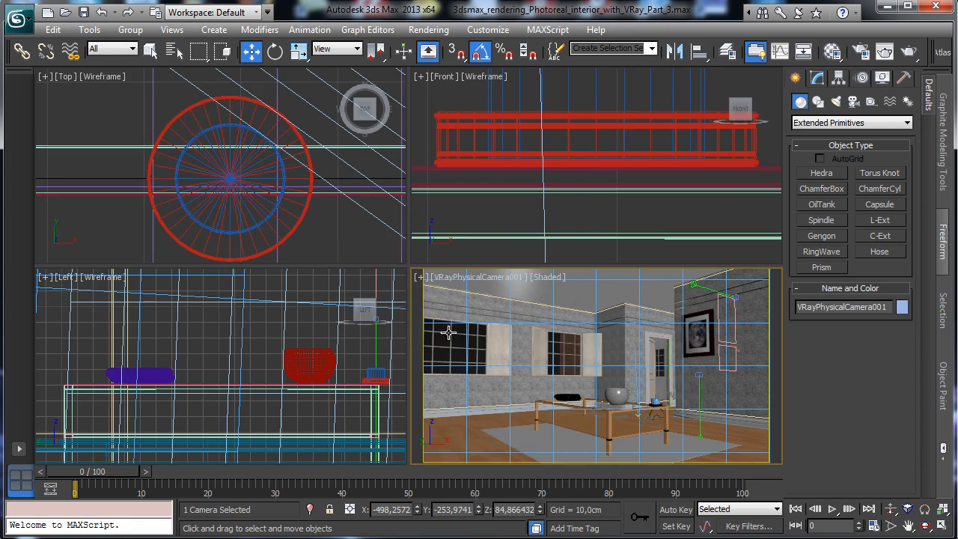
Step: Clone the selected camera as a copy and switch the shaded view to VRayPhysicalCamera002
left_click(53, 30)
left_click(106, 142)
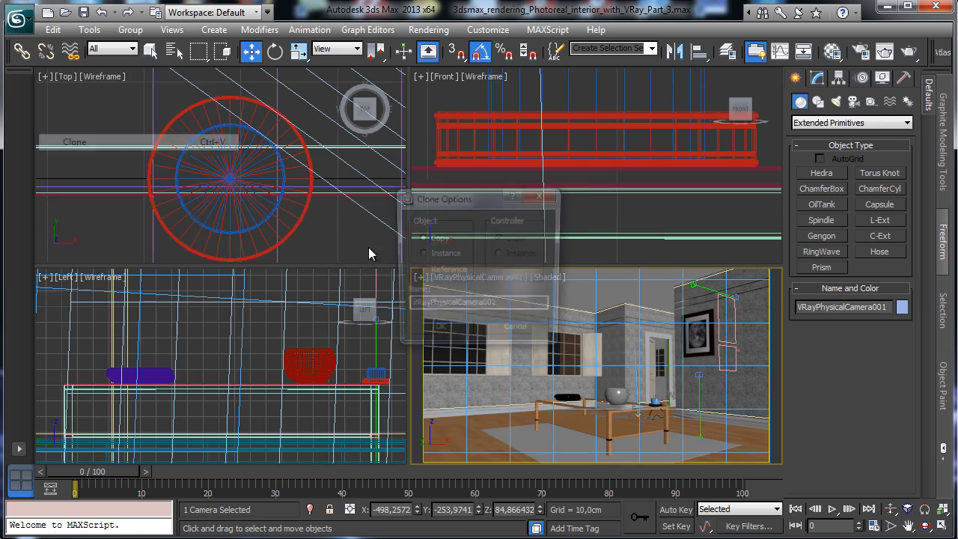
left_click(434, 332)
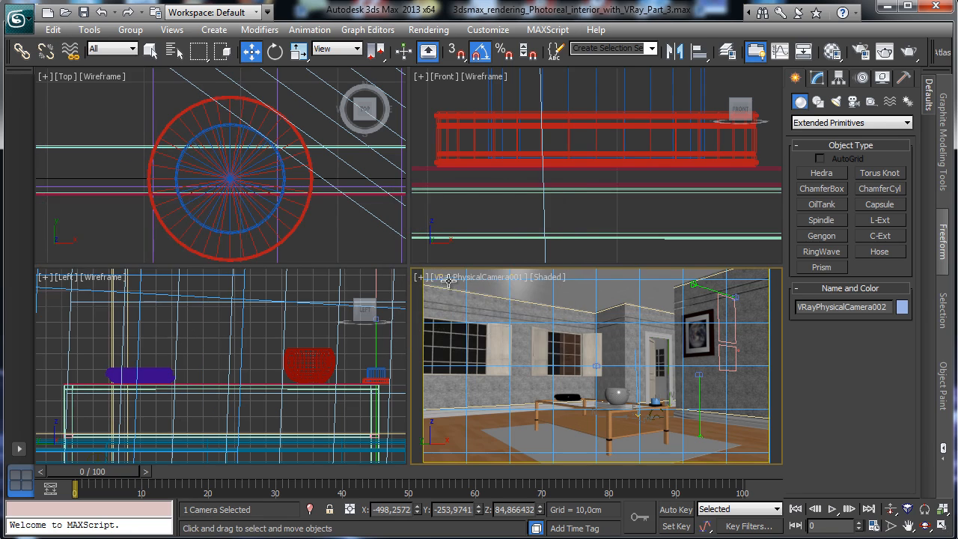
left_click(467, 277)
mouse_move(558, 303)
left_click(696, 310)
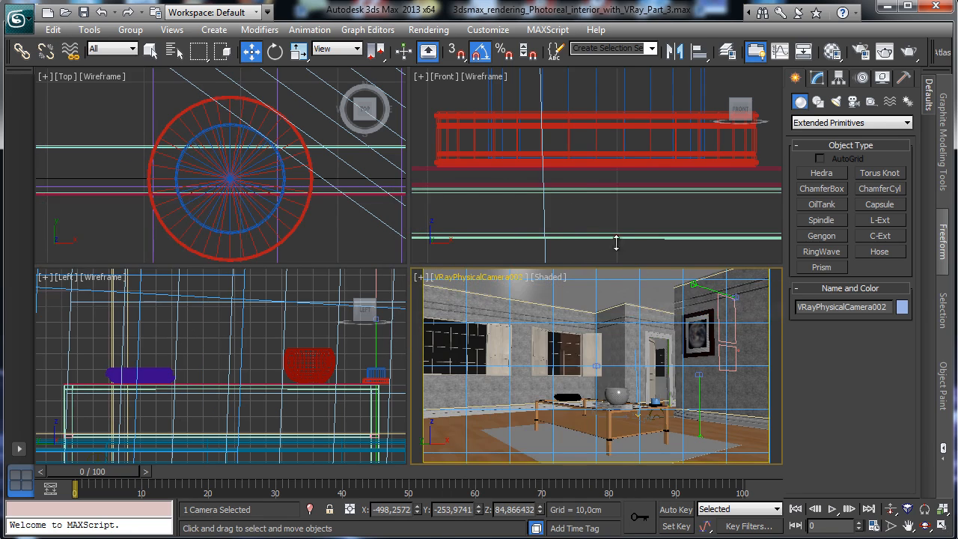
left_click(467, 277)
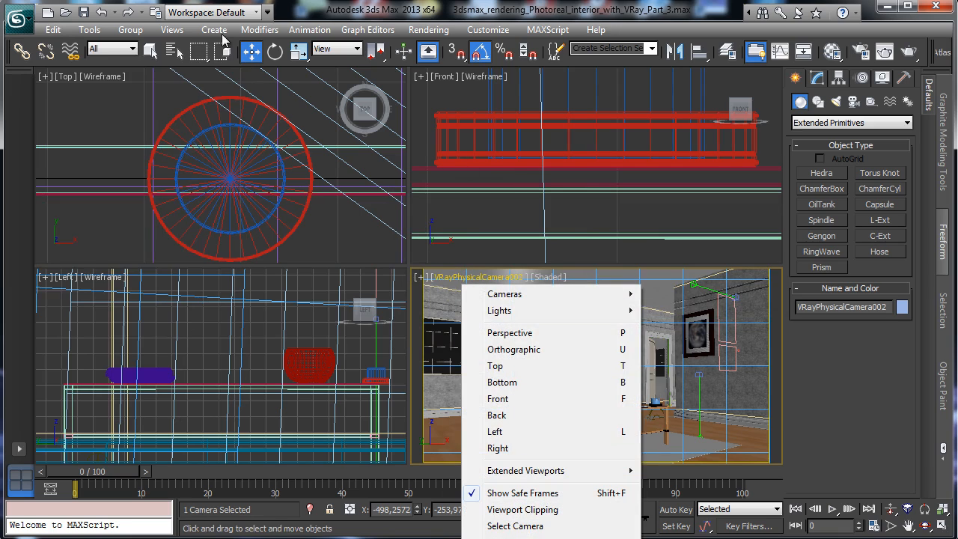
left_click(232, 101)
Step: Move the cloned camera diagonally from the room corner toward the table, to about X -374 cm, Y -51 cm
right_click(286, 145)
right_click(366, 203)
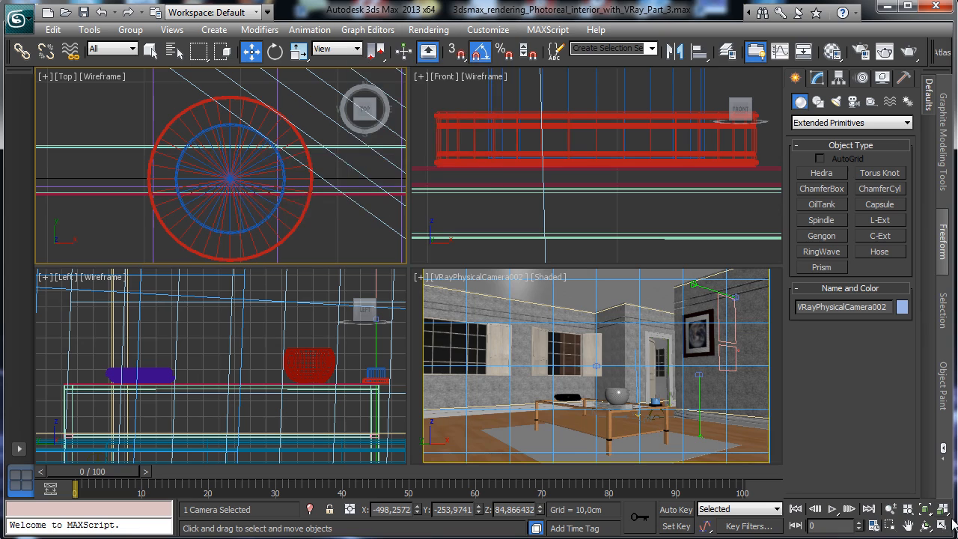
left_click(923, 509)
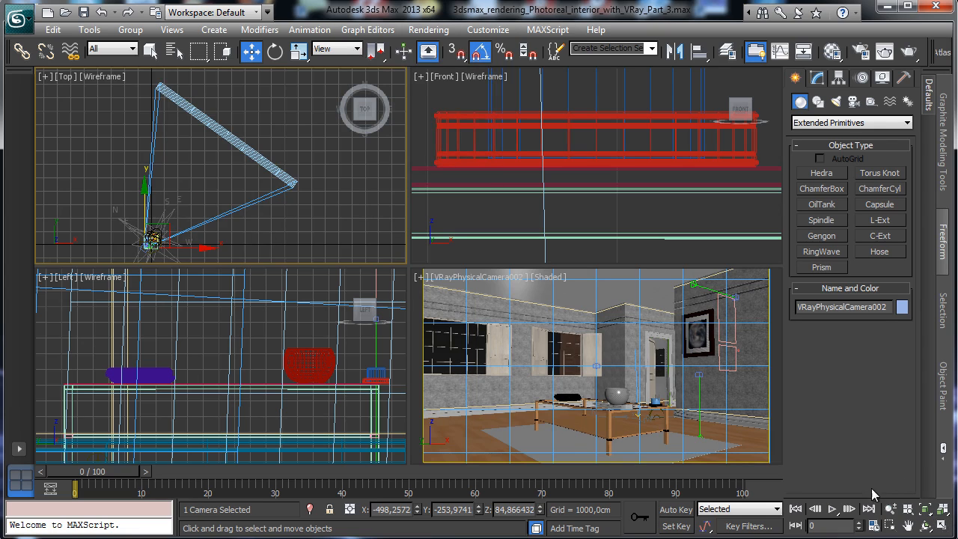
left_click(888, 528)
left_click_drag(128, 235, 158, 243)
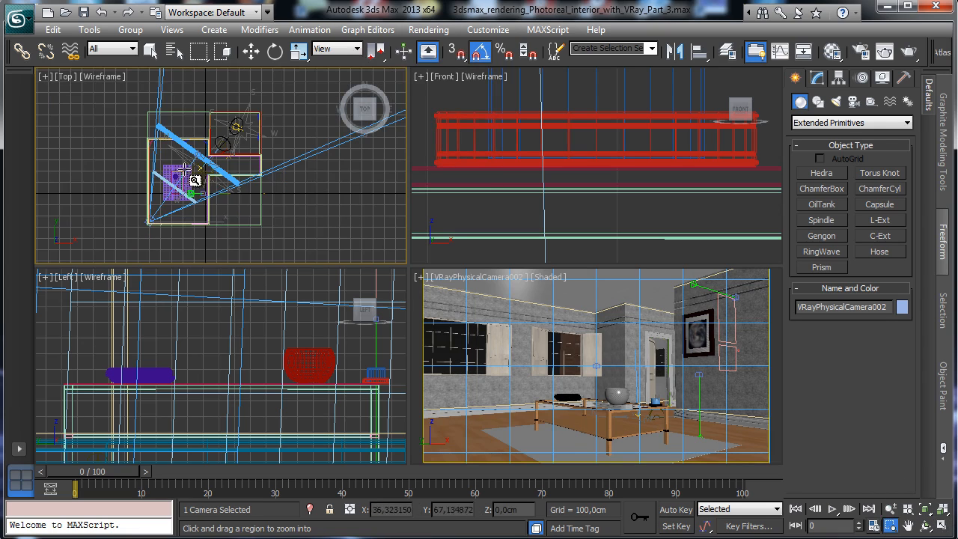
left_click_drag(212, 190, 246, 234)
left_click(251, 52)
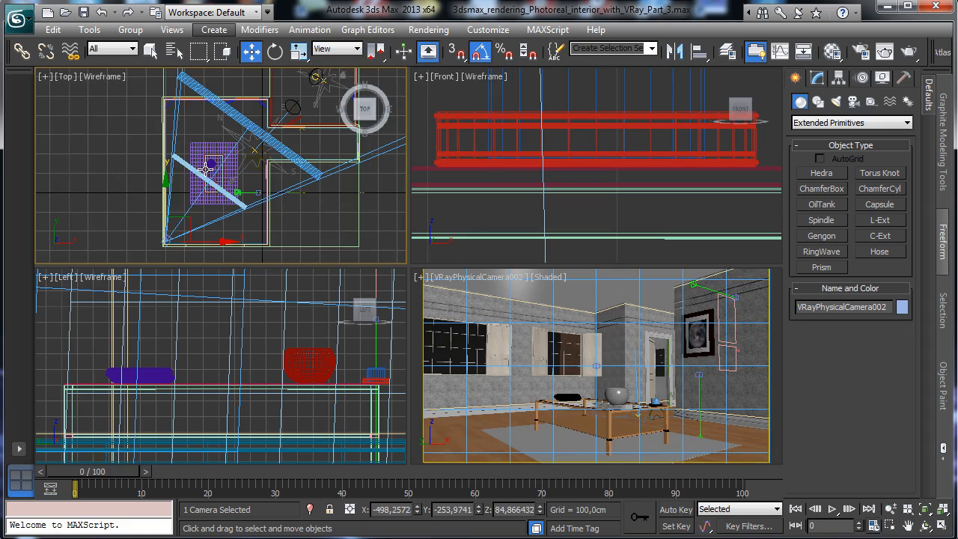
left_click_drag(189, 219, 213, 180)
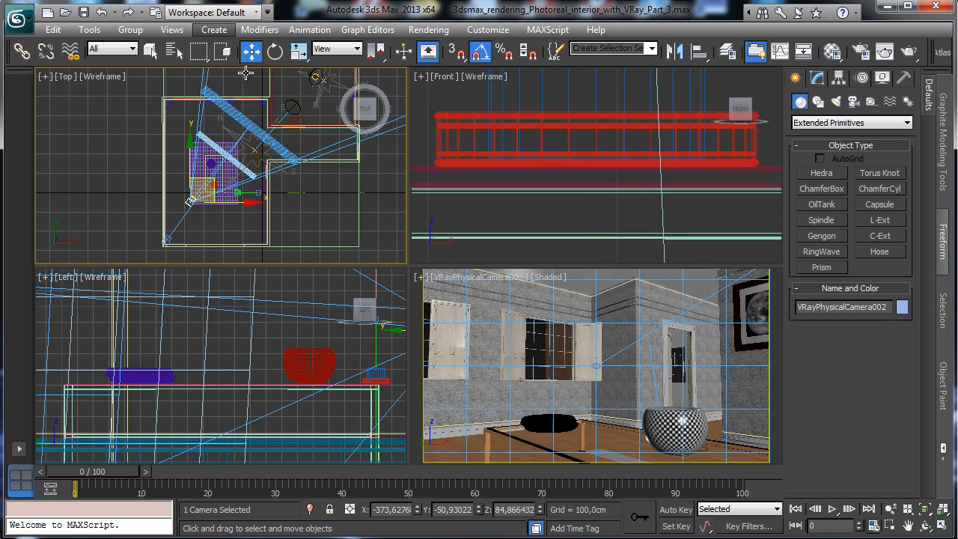
Step: Aim the cloned camera at the bowl and candle by moving its target to about X -230, Y 25, Z 67 cm
left_click(448, 276)
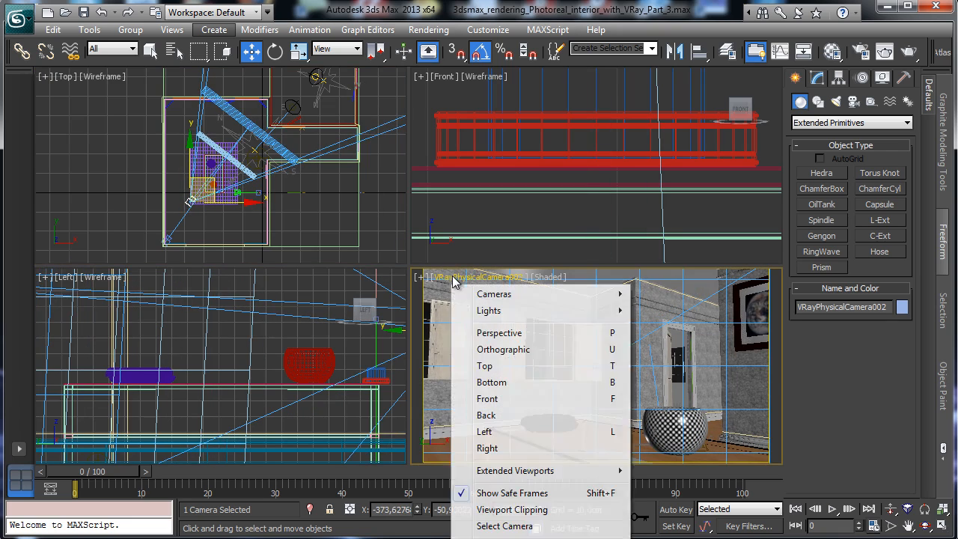
left_click(457, 277)
left_click(518, 521)
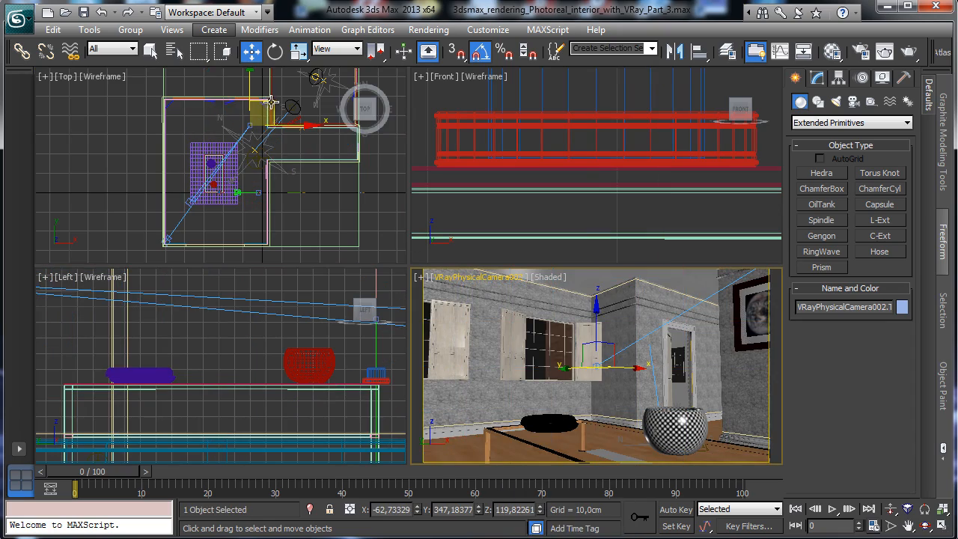
left_click_drag(271, 102, 228, 148)
left_click_drag(242, 173, 240, 166)
left_click_drag(503, 352, 640, 385)
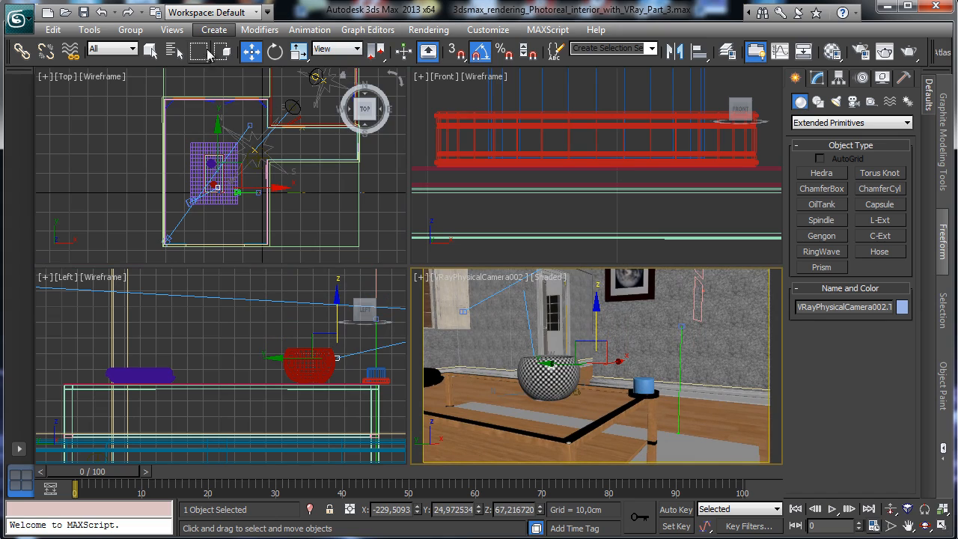
Step: Select the cylinder together with the dish and move both inward from the table's edges
left_click(227, 186)
left_click(643, 386)
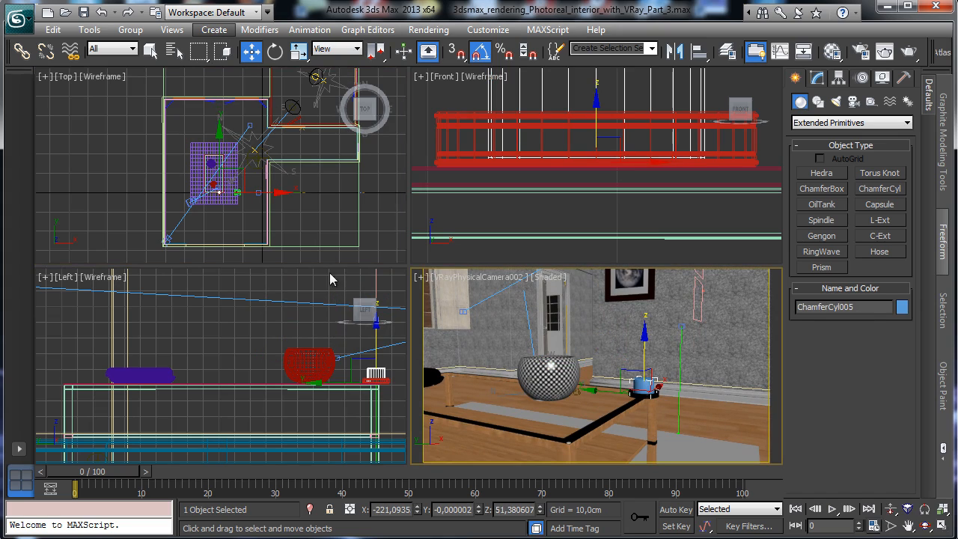
right_click(317, 252)
left_click(925, 509)
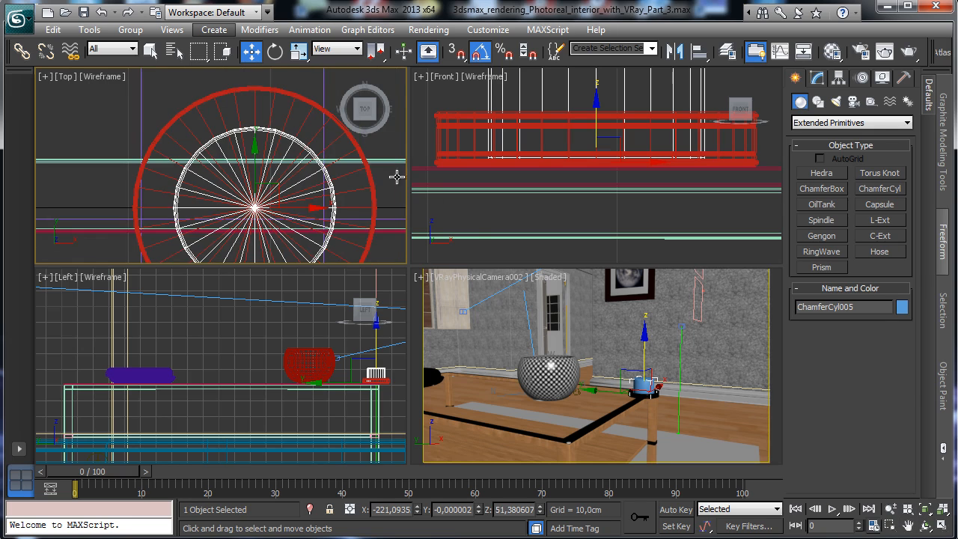
left_click(369, 189, "ctrl")
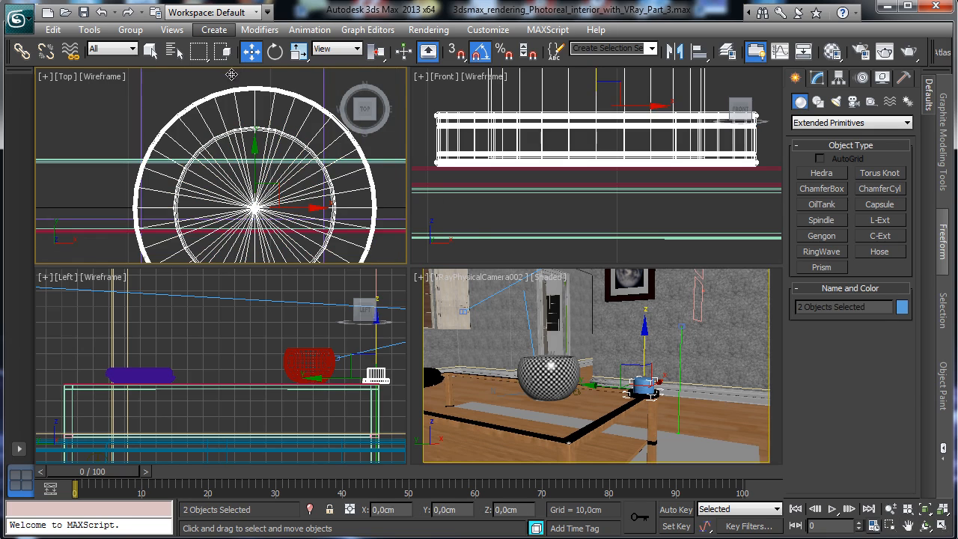
left_click_drag(279, 192, 228, 19)
Step: Select only the candle cylinder and show its creation parameters for editing
left_click(641, 128)
left_click(908, 508)
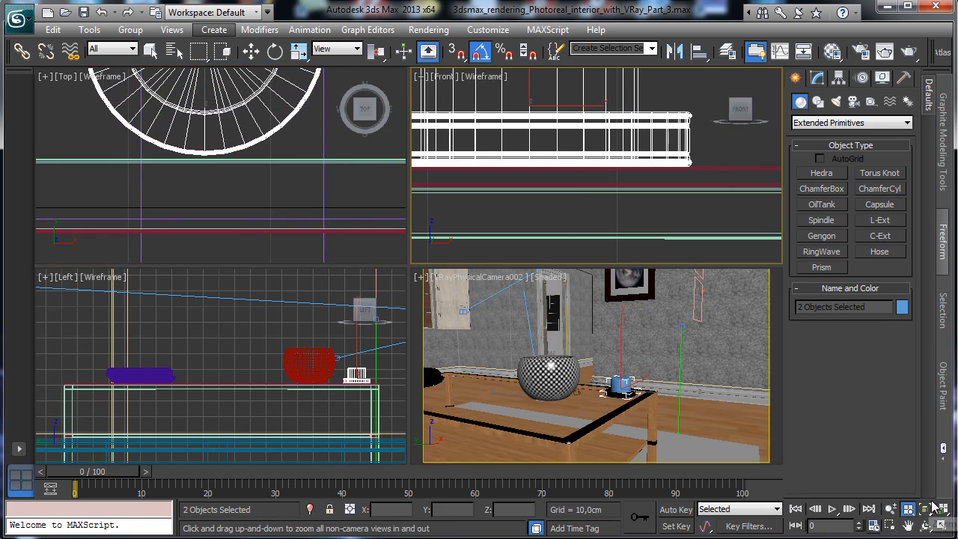
left_click(925, 508)
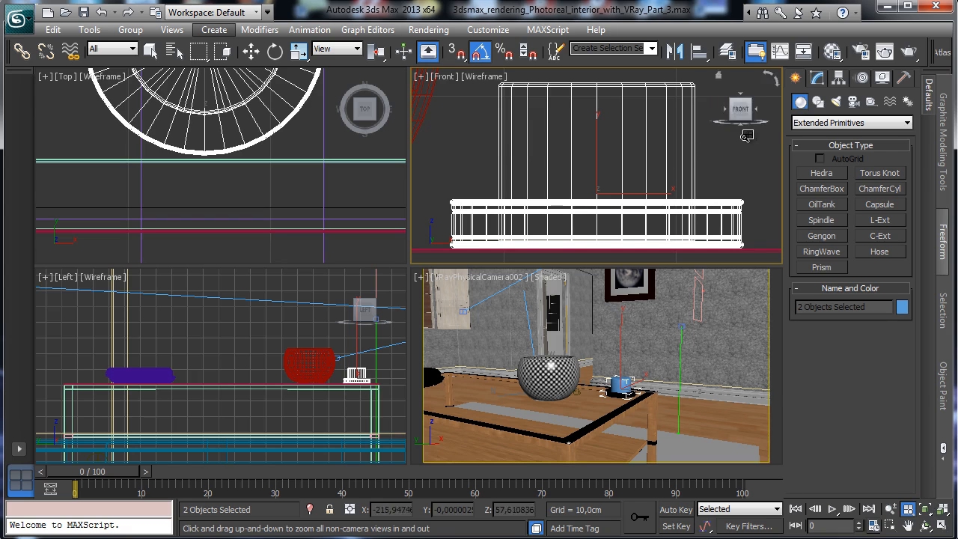
left_click(150, 50)
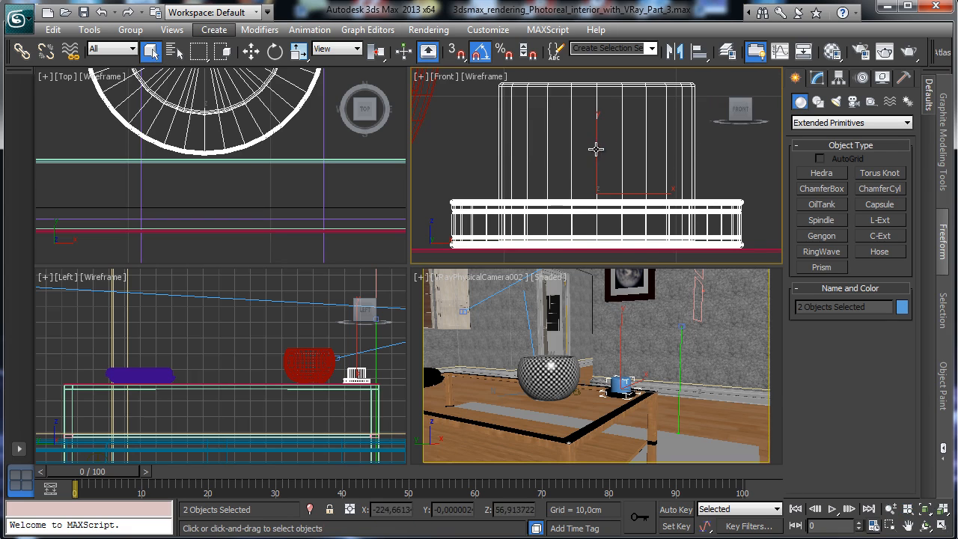
left_click(595, 204)
left_click(942, 526)
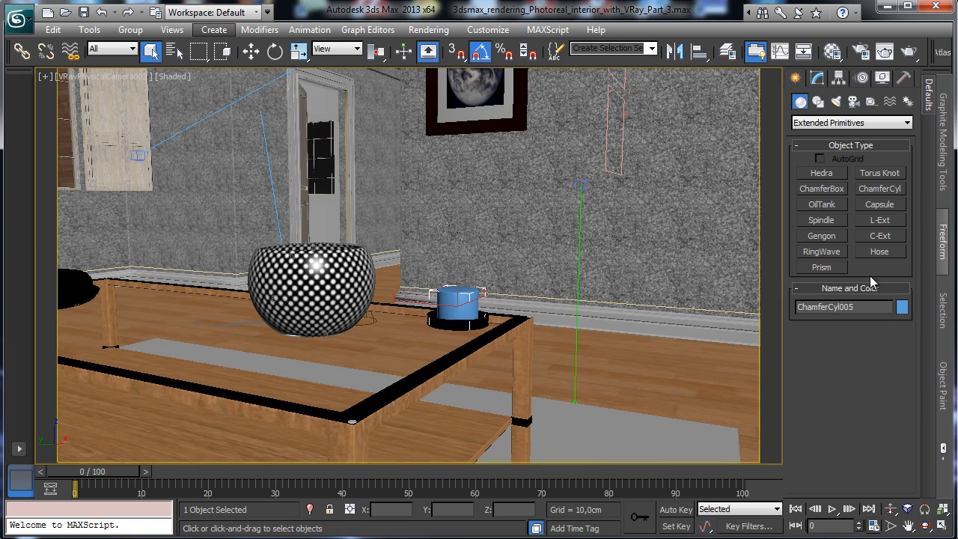
left_click(817, 78)
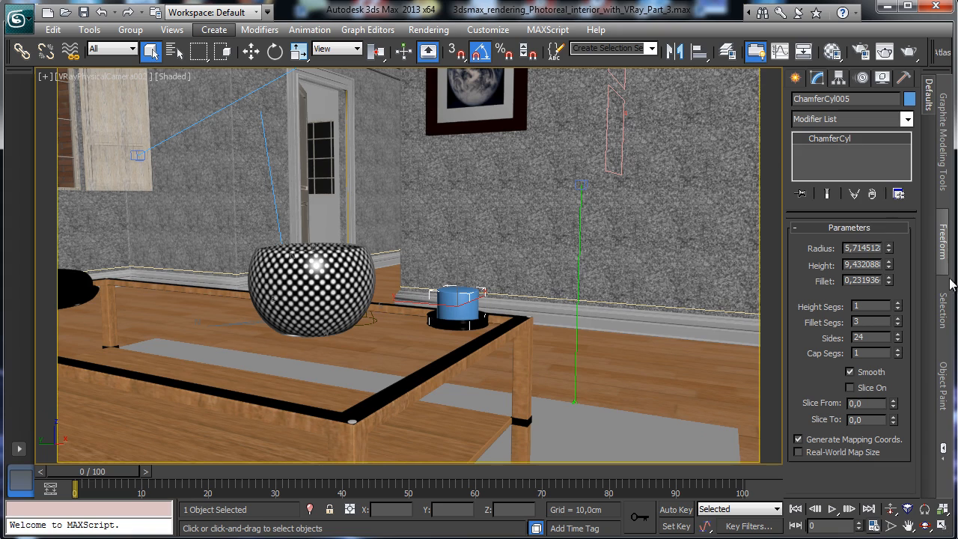
Step: Show edged faces in the shaded camera view and change that view to Perspective
left_click(177, 77)
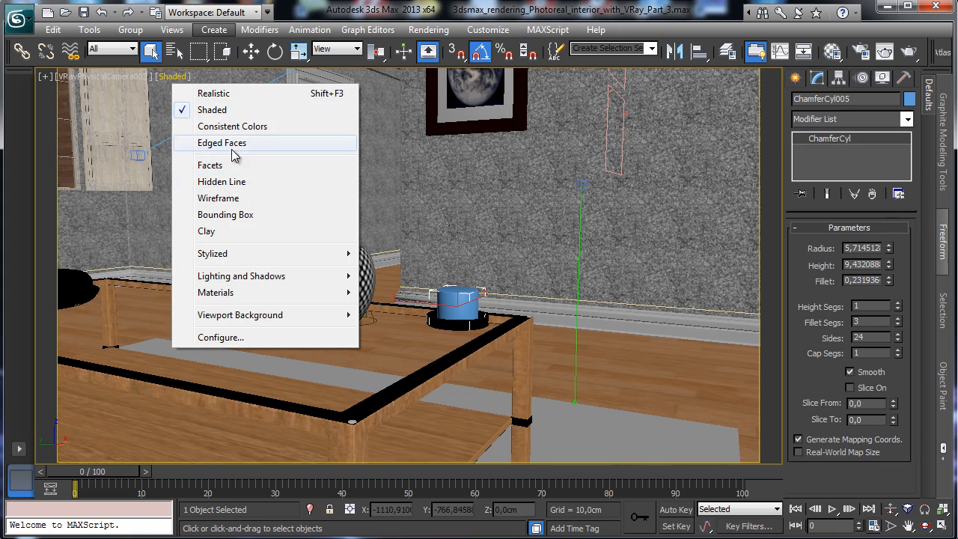
left_click(234, 143)
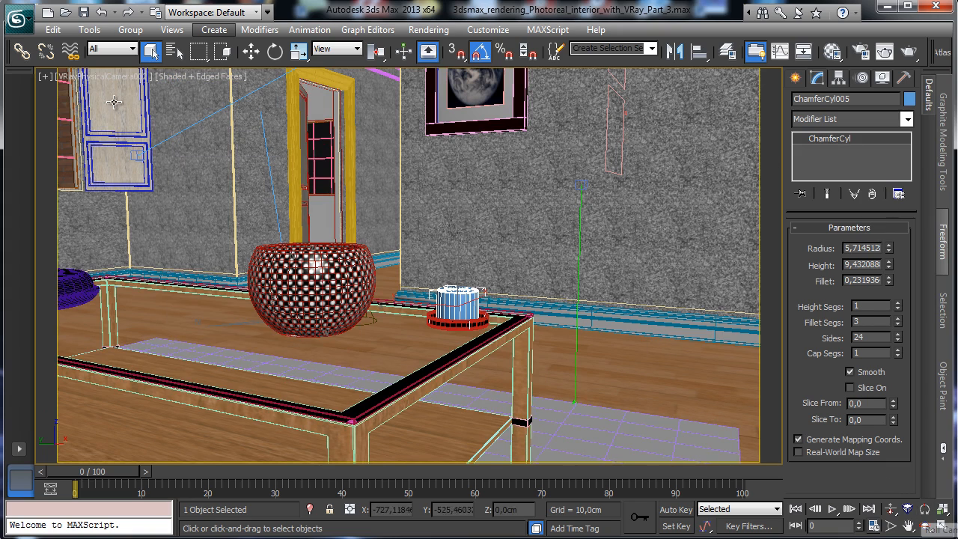
left_click(104, 77)
left_click(161, 131)
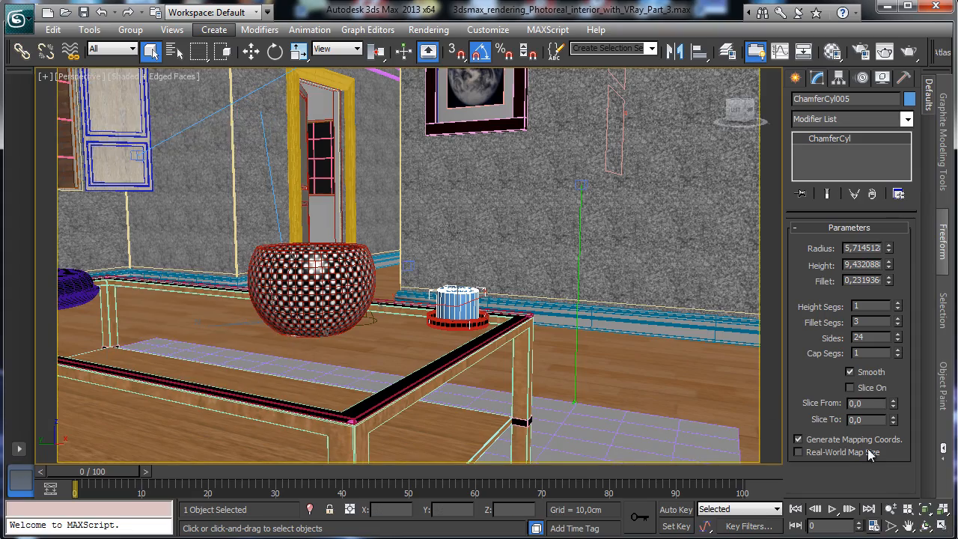
Step: Set the candle cylinder's cap segments to 5 while viewing its upper face up close
left_click(925, 510)
left_click(925, 525)
left_click_drag(449, 274, 456, 301)
left_click(897, 350)
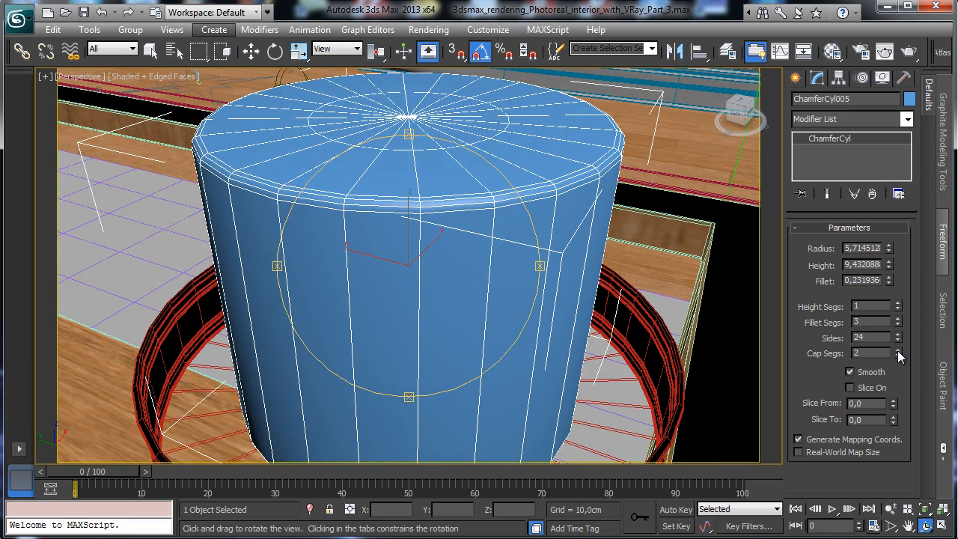
left_click(896, 349)
left_click(897, 349)
left_click(897, 350)
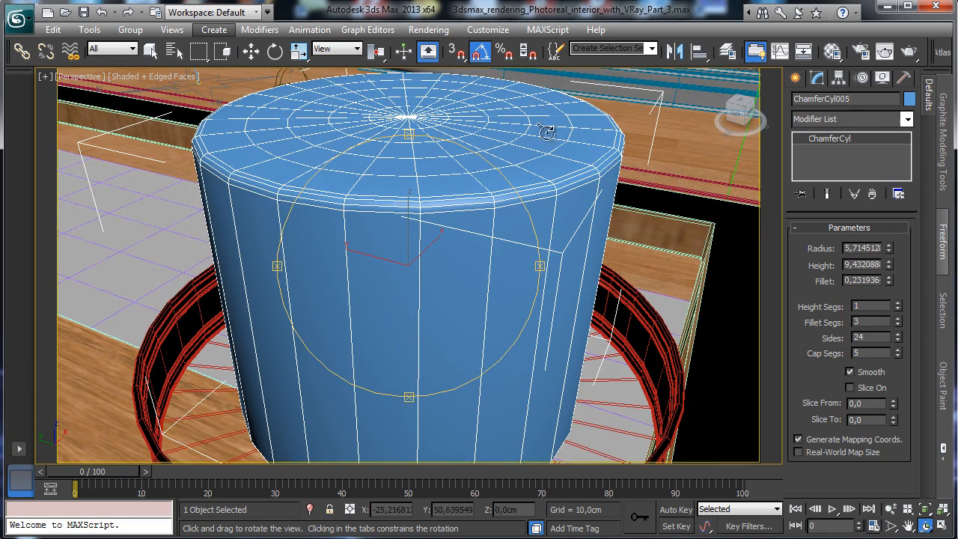
Step: Set the candle cylinder's number of sides to 32
left_click(906, 119)
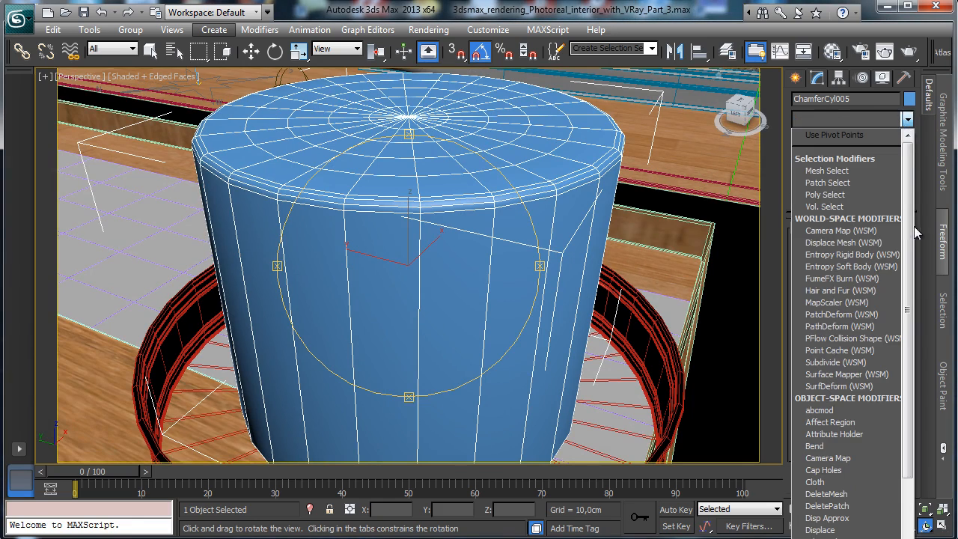
left_click(906, 119)
type("3")
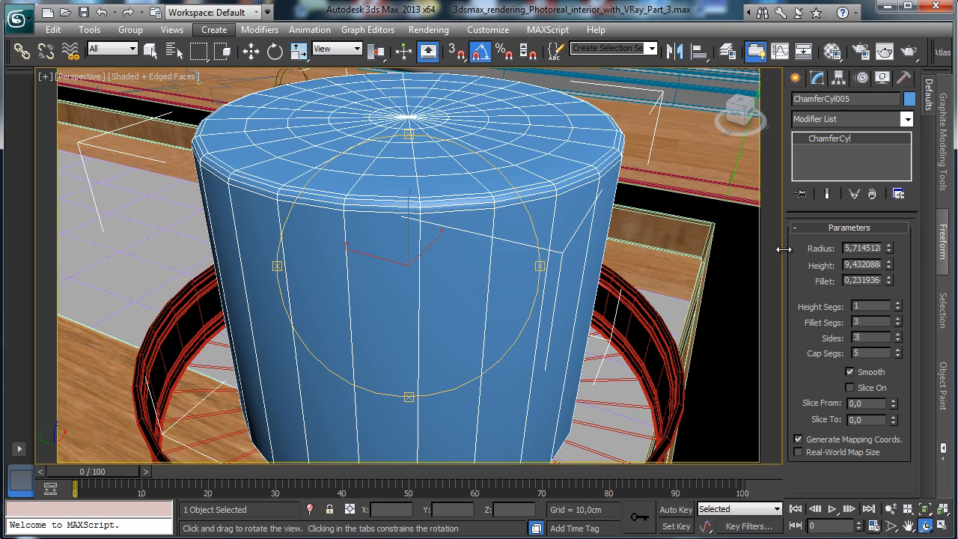
type("2")
key("Return")
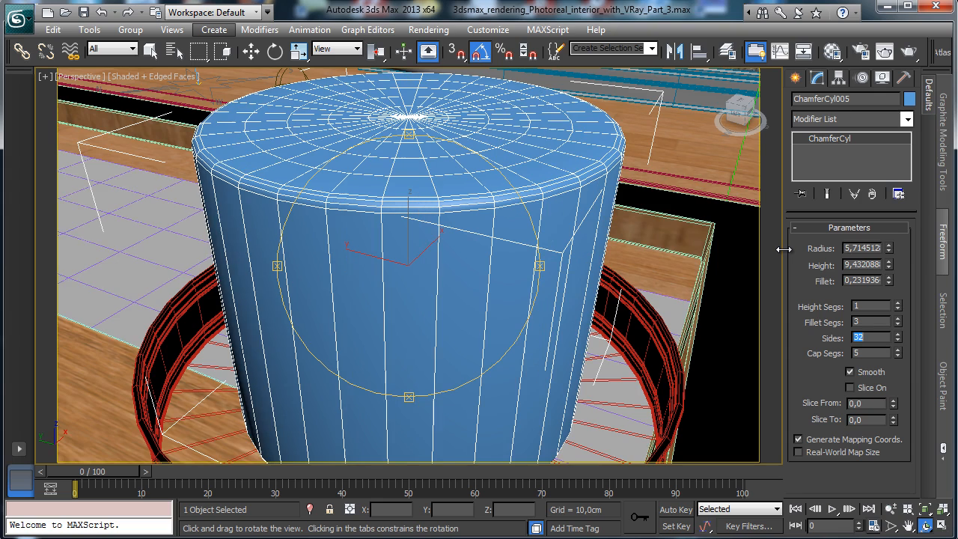
Step: Add an Edit Poly modifier to the candle and select the centre vertex of its upper face
left_click(905, 120)
scroll(920, 315, "down", 5)
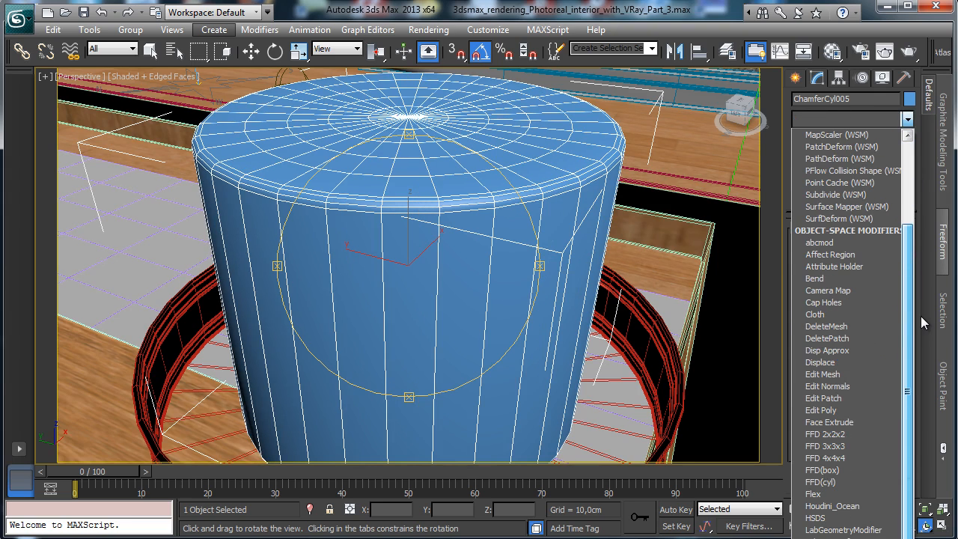
scroll(920, 318, "down", 1)
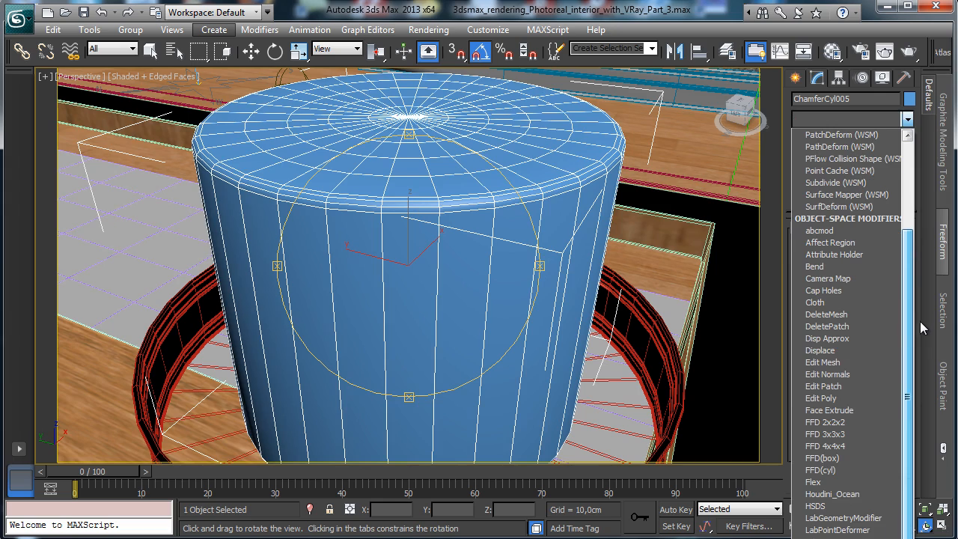
left_click(820, 398)
left_click(809, 292)
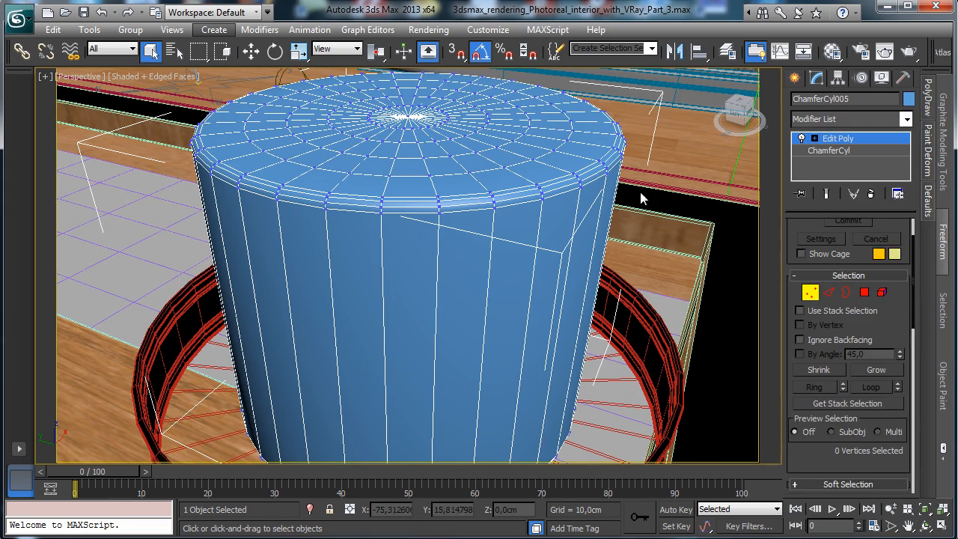
left_click(404, 116)
Step: Enable soft selection for the centre vertex with a falloff of about 6.2 cm
scroll(884, 215, "up", 2)
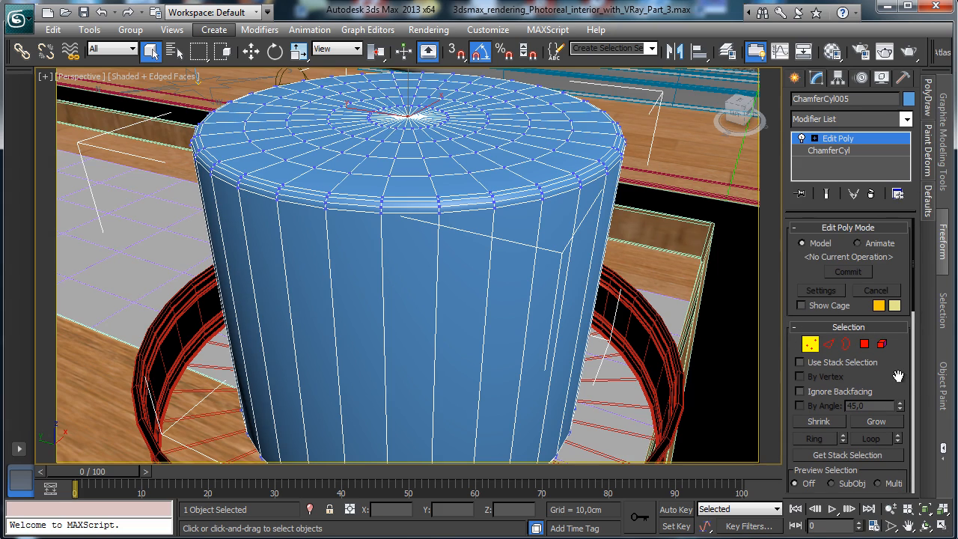
left_click_drag(897, 376, 877, 195)
left_click(838, 358)
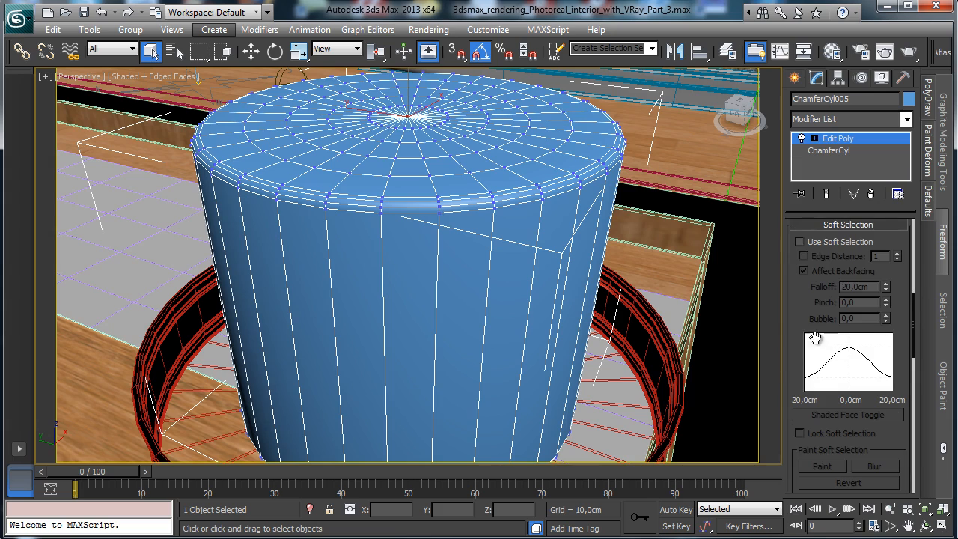
left_click(814, 243)
left_click_drag(887, 286, 879, 337)
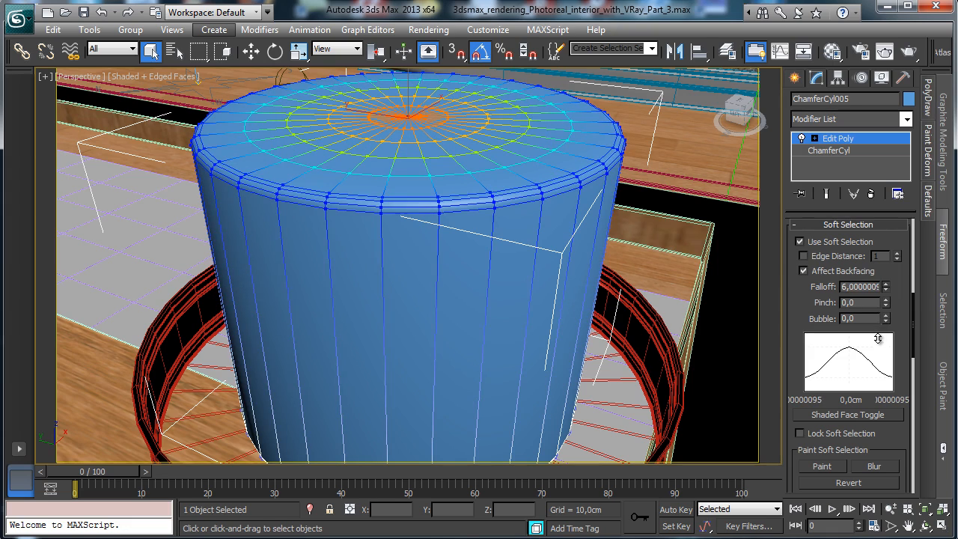
Step: Raise the softly selected centre vertex to about Z 61.1 cm to make a shallow peak, and leave vertex editing
left_click(250, 51)
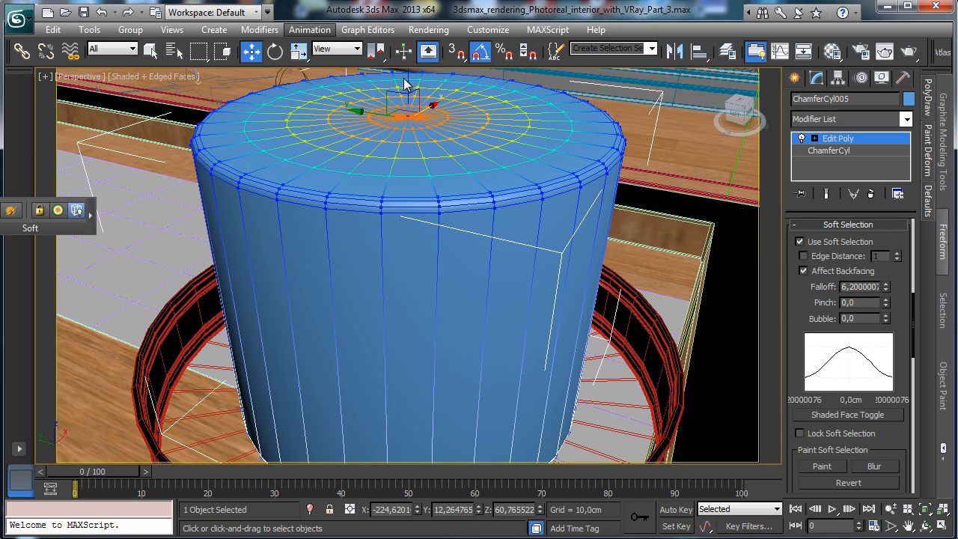
left_click_drag(404, 84, 418, 33)
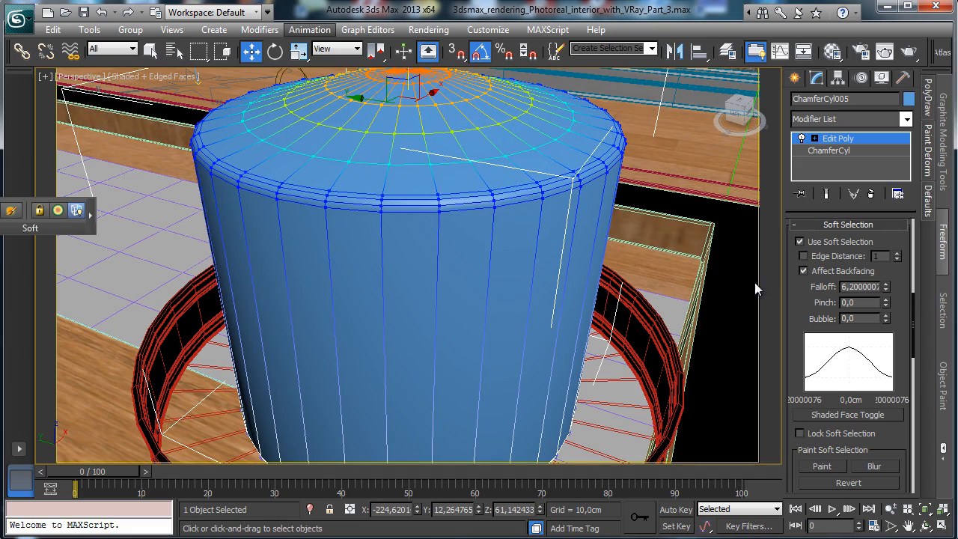
left_click(889, 508)
left_click_drag(549, 279, 619, 165)
left_click(925, 527)
left_click(854, 139)
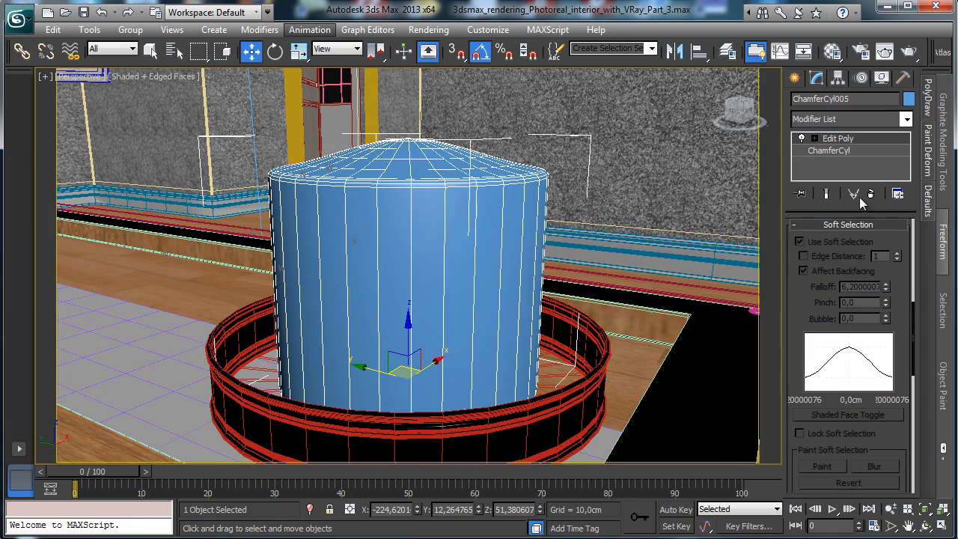
Step: Create a thin ChamferCyl wick in the Top view, about 0.25 cm in radius and 2 cm high with a 0.21 cm fillet
left_click(943, 526)
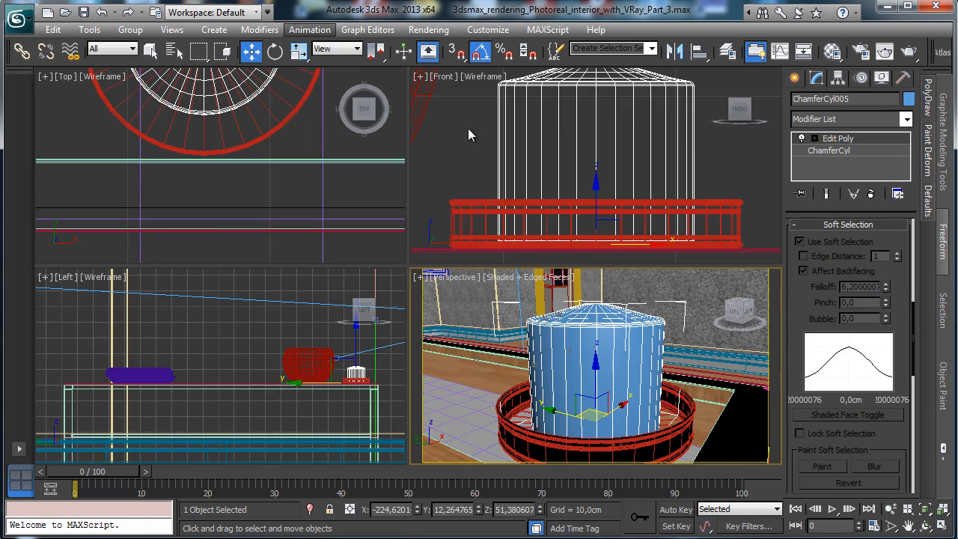
left_click(794, 78)
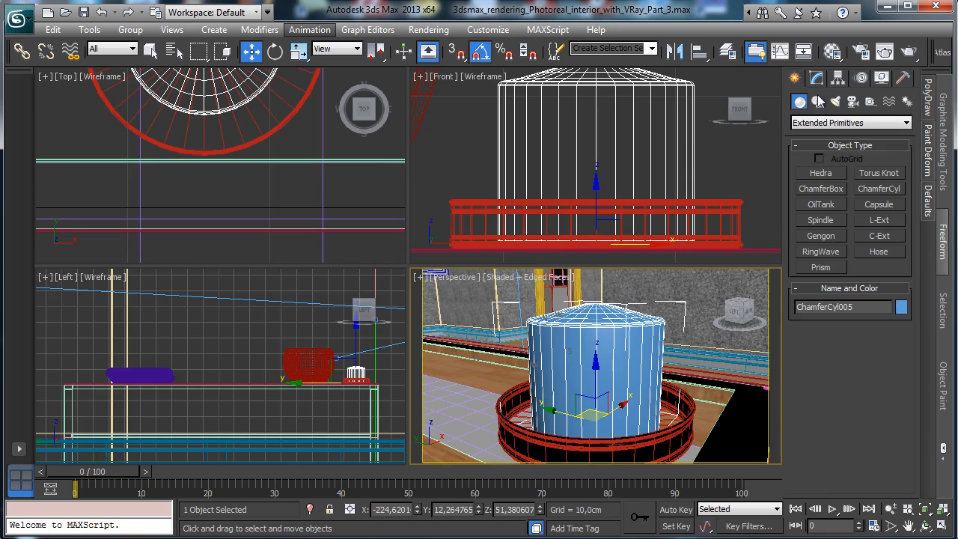
left_click(894, 191)
left_click(229, 111)
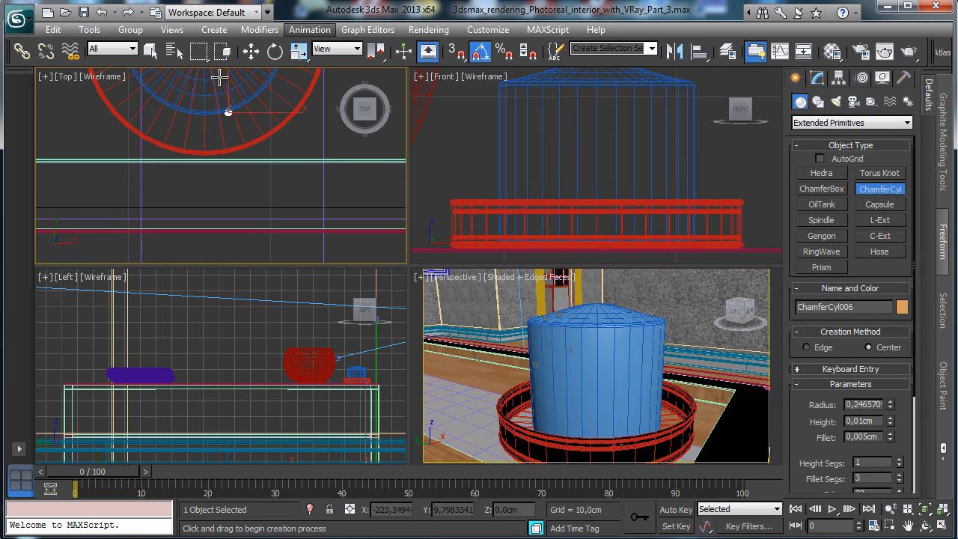
left_click(216, 80)
Step: Align the wick to the candle on X, Y and Z, pivot to pivot, and raise it to about Z 61.7 cm
left_click(250, 51)
left_click(698, 51)
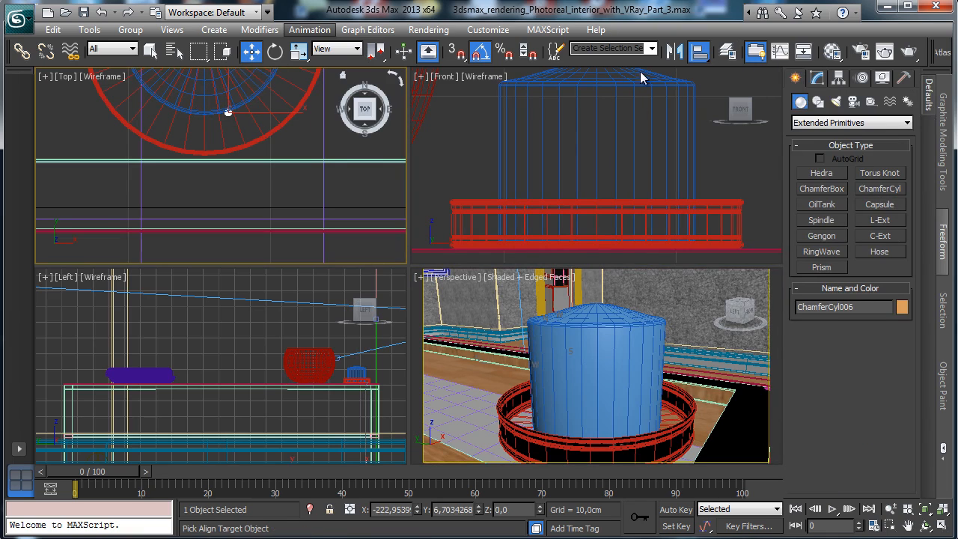
left_click(609, 90)
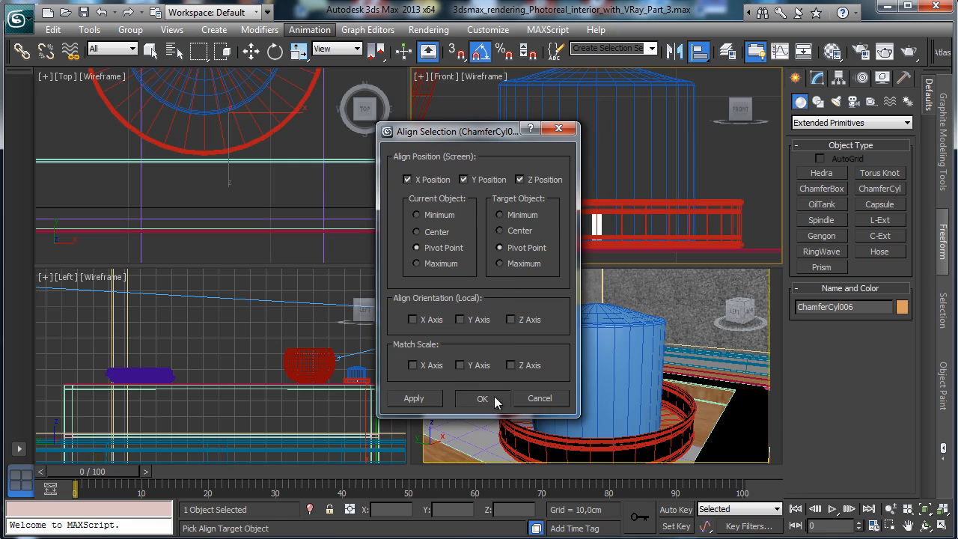
left_click(494, 397)
left_click_drag(601, 384, 600, 261)
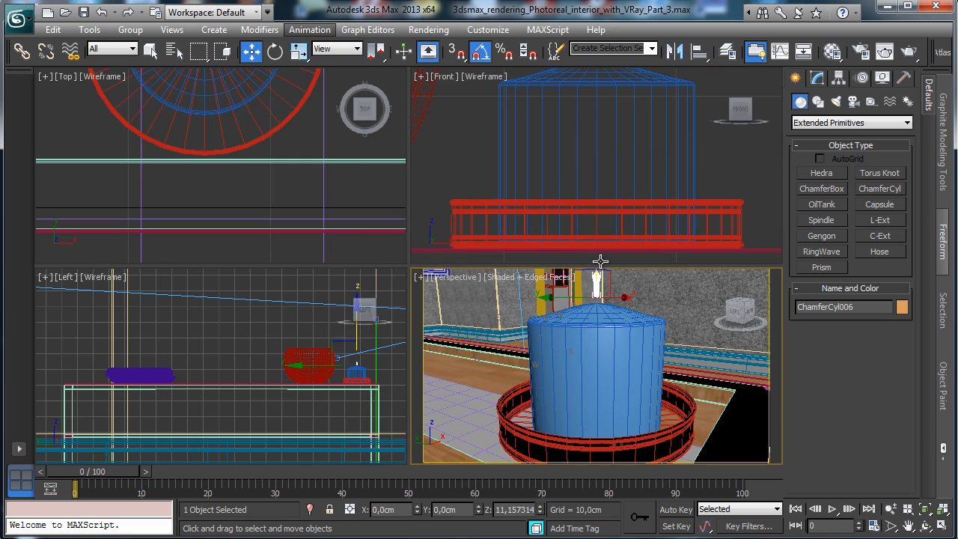
right_click(691, 335)
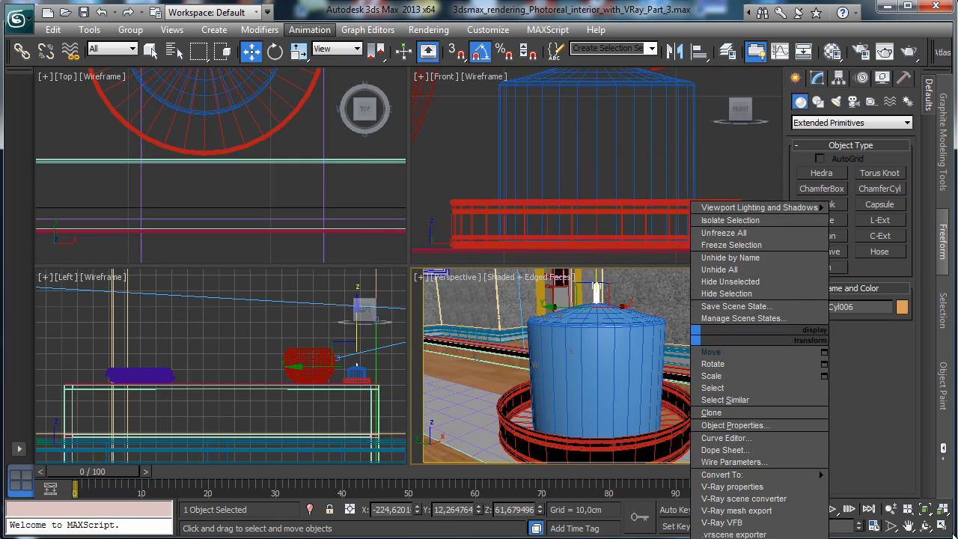
Step: Reduce the wick's radius to about 0.11 cm while viewing the candle up close
left_click(942, 527)
left_click(926, 527)
left_click_drag(438, 306, 374, 320)
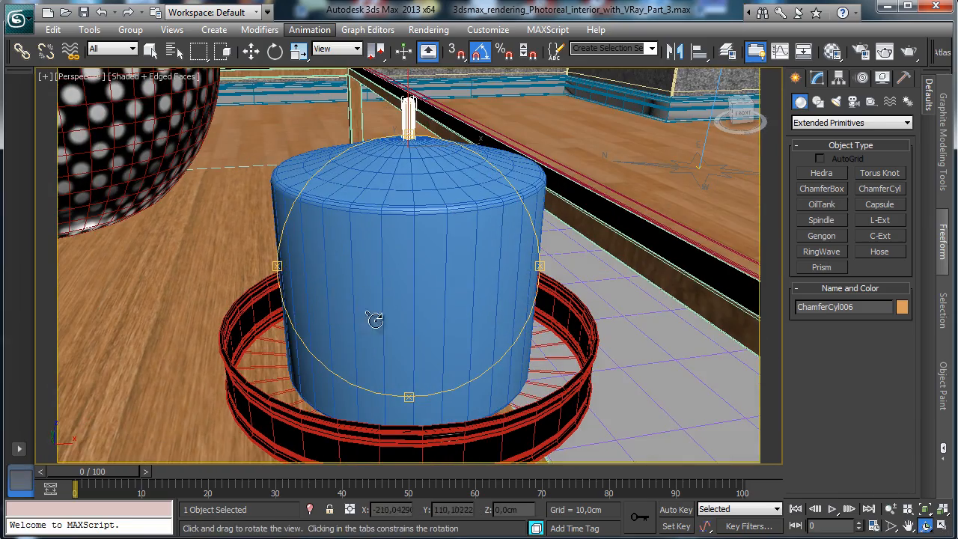
left_click(816, 78)
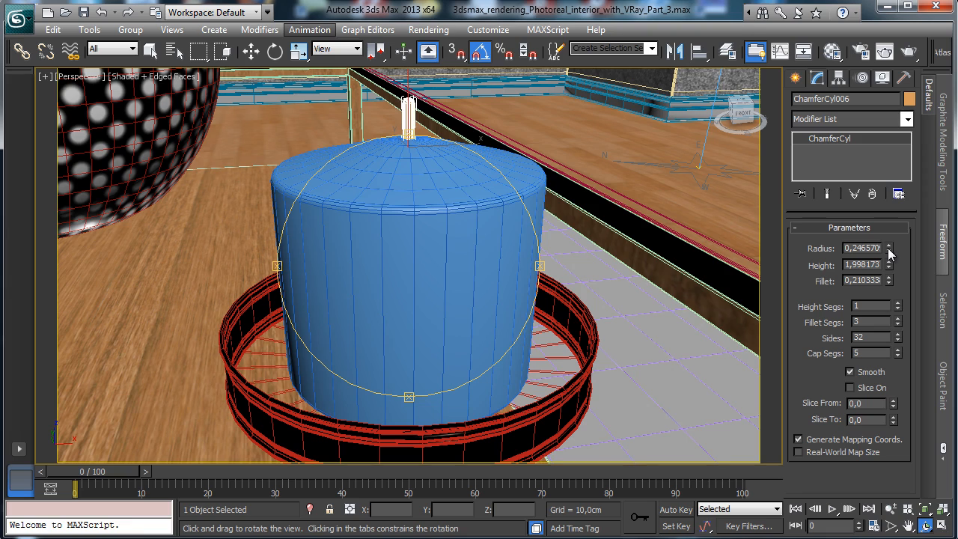
left_click_drag(889, 253, 886, 255)
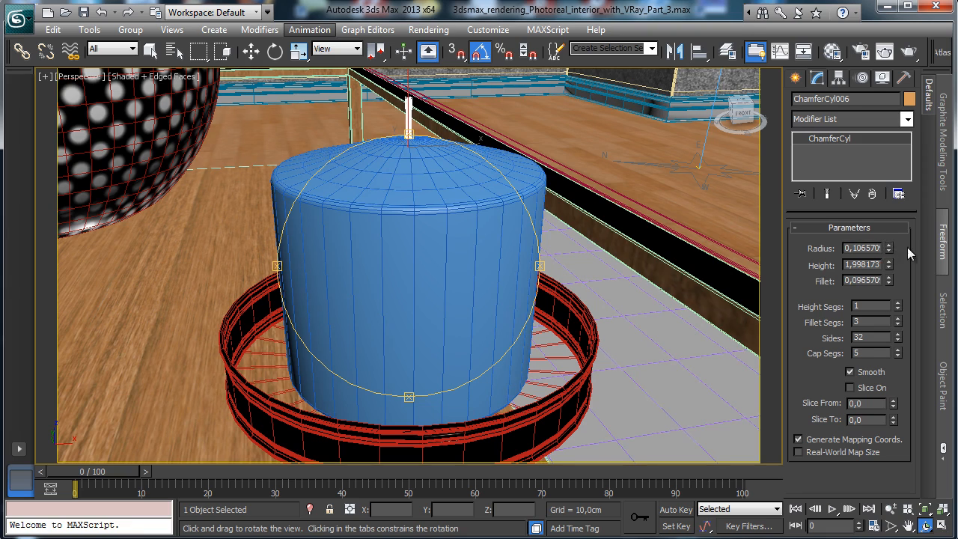
Step: Set the wick's height to about 2.26 cm, fillet to 0.04 cm, height segments to 2 and sides to 24, and reduce its cap segments
mouse_move(888, 264)
left_mouse_down()
mouse_move(888, 252)
mouse_move(888, 267)
left_mouse_up()
right_click(888, 282)
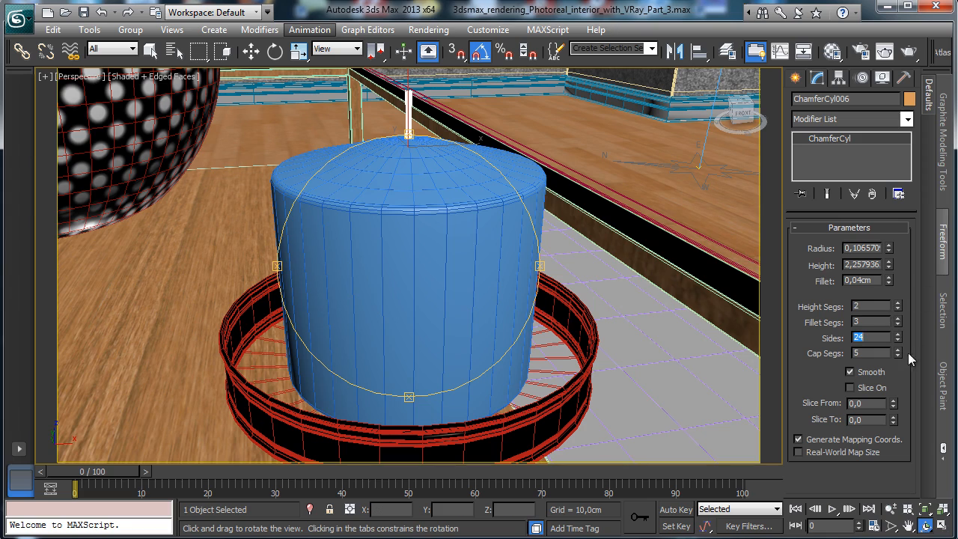
left_click_drag(899, 362, 902, 425)
Step: Add a Bend modifier to the wick and bend it by an angle of 9.5
left_click(906, 120)
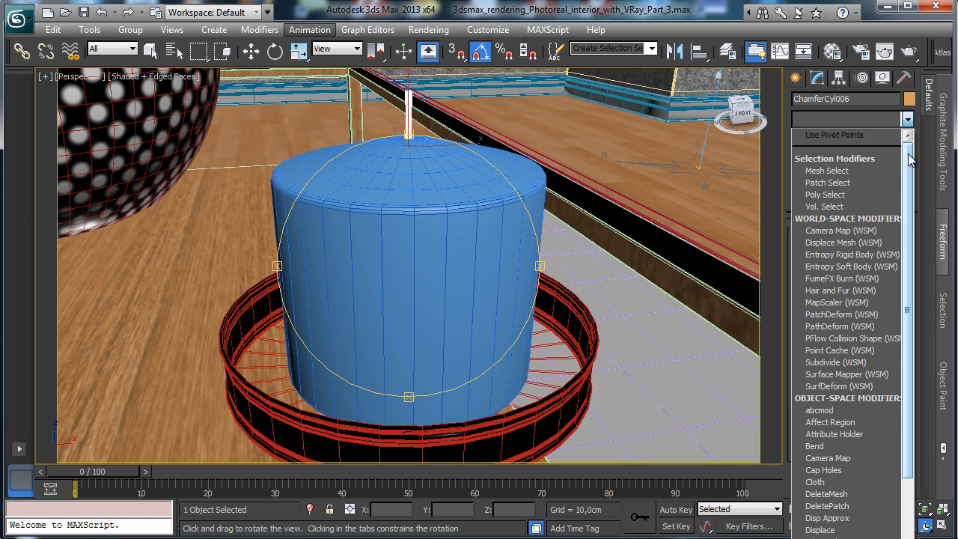
left_click_drag(909, 159, 904, 233)
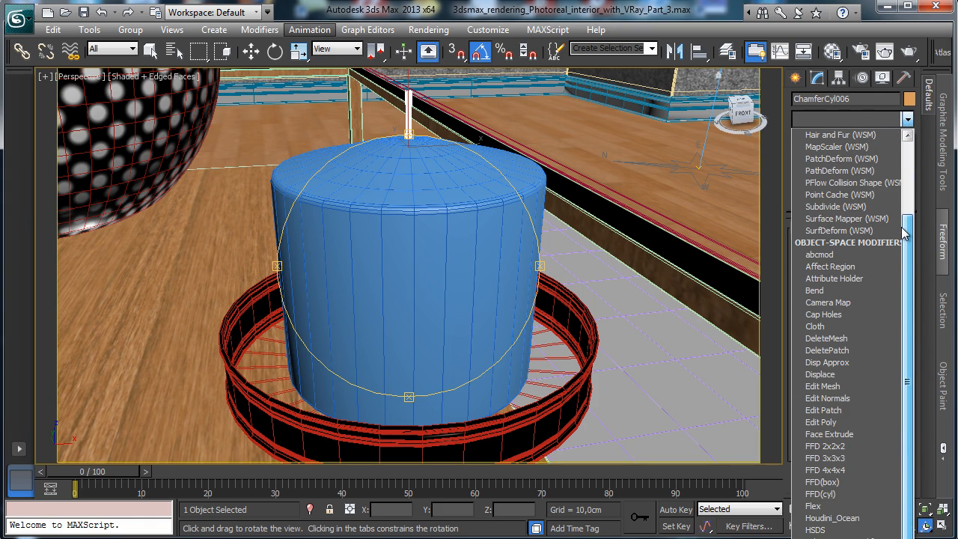
scroll(860, 255, "down", 1)
left_click(860, 254)
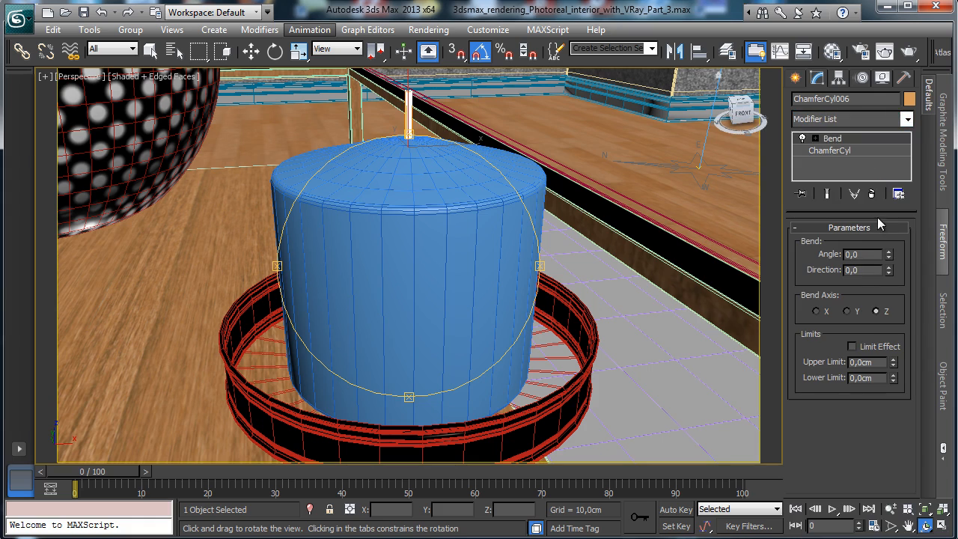
left_click_drag(889, 257, 859, 233)
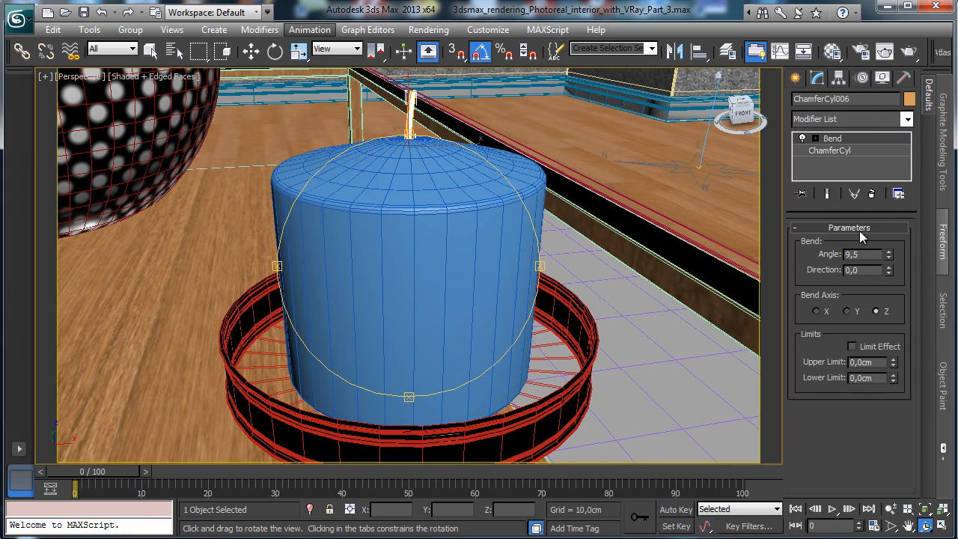
left_click(152, 53)
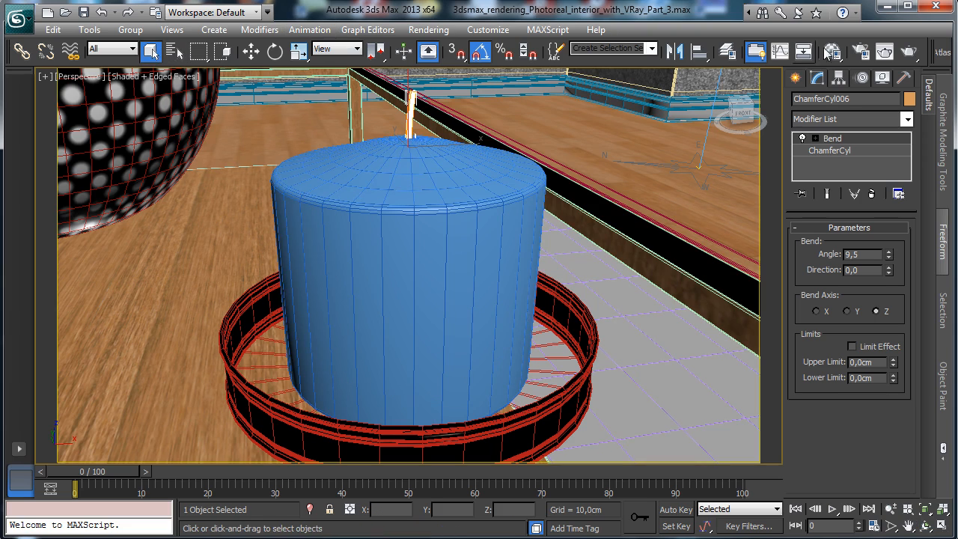
Step: Name an unused material slot Black candle, assign it to the wick and change its type to VRayMtl
left_click(832, 51)
left_click(149, 161)
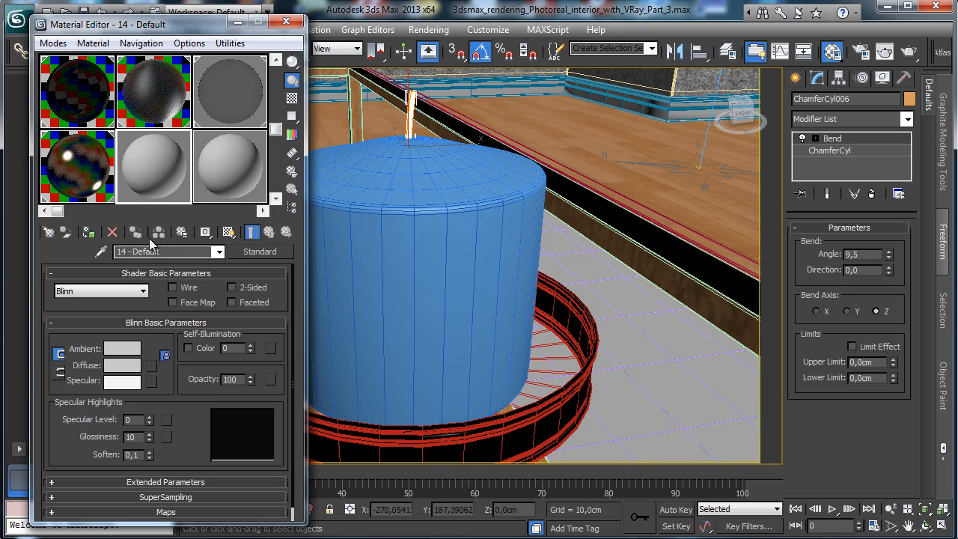
left_click(146, 252)
type("B")
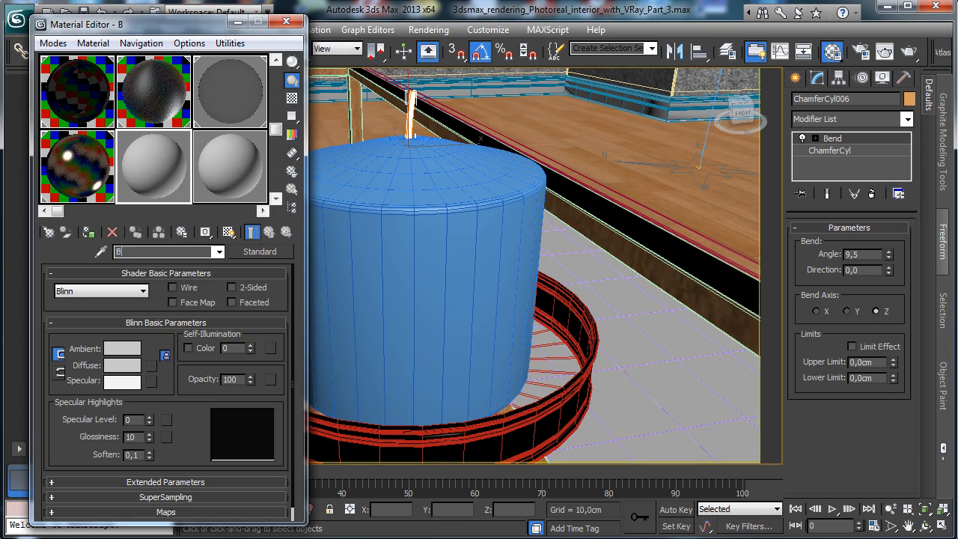
type("lack candle")
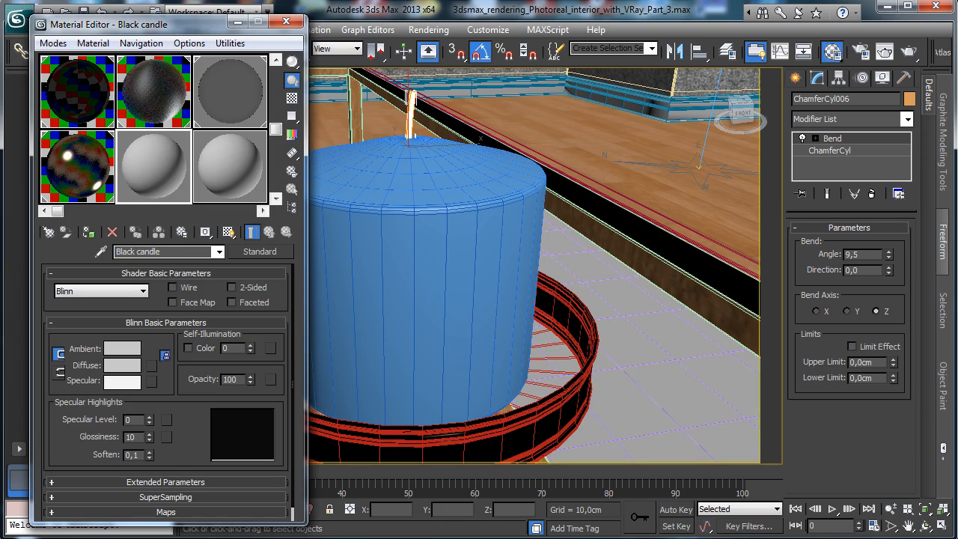
left_click(240, 255)
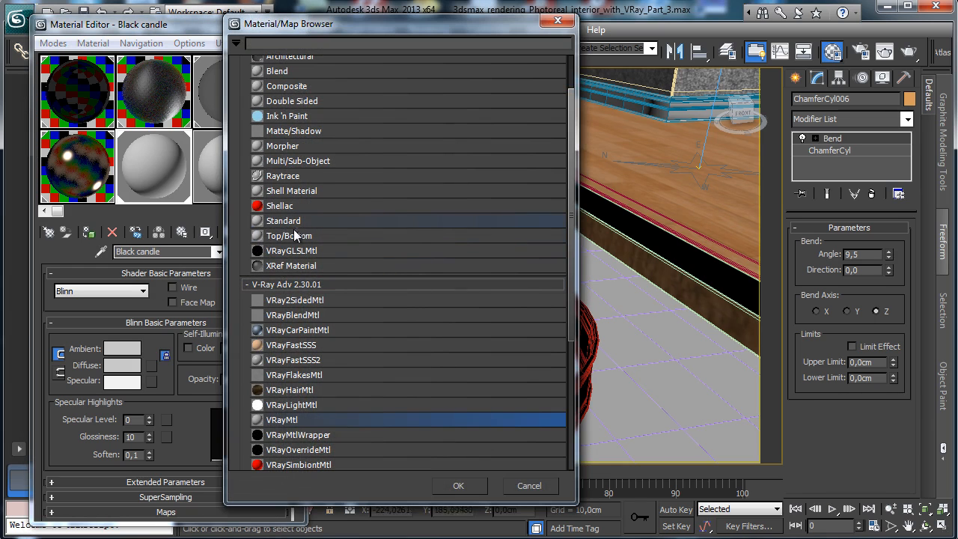
double_click(287, 417)
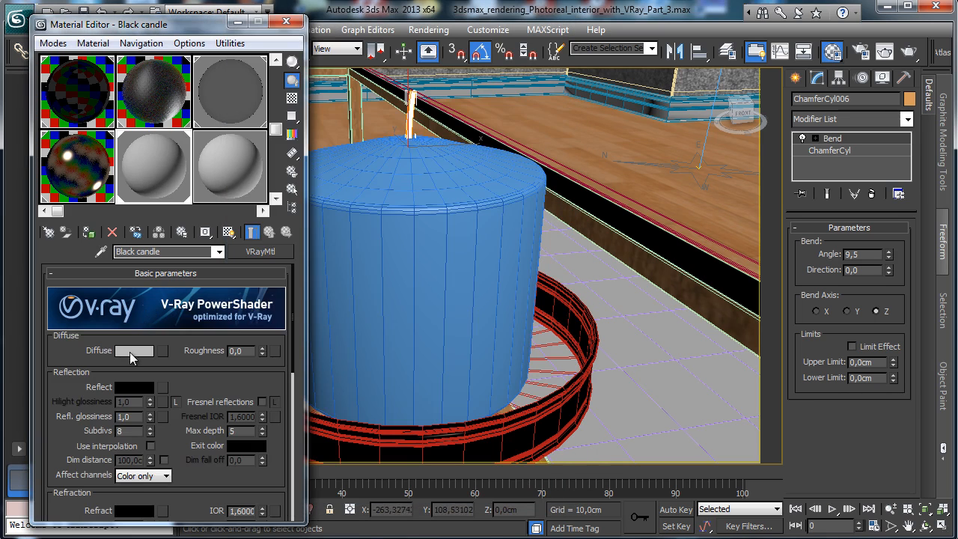
Step: Give the Black candle material a black diffuse colour and a grey Fresnel reflection with about 0.68 reflection glossiness
left_click(132, 350)
left_click_drag(381, 128, 382, 65)
left_click(487, 194)
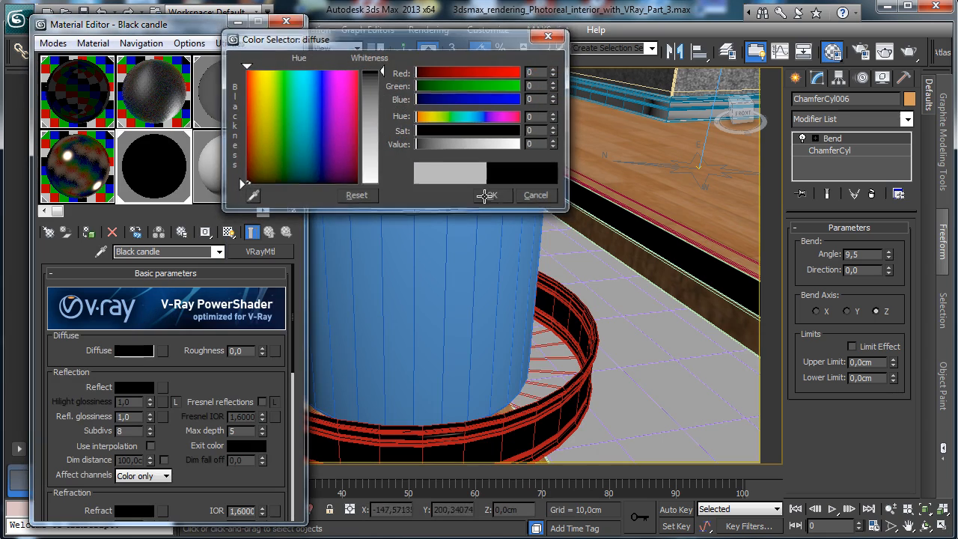
left_click(134, 387)
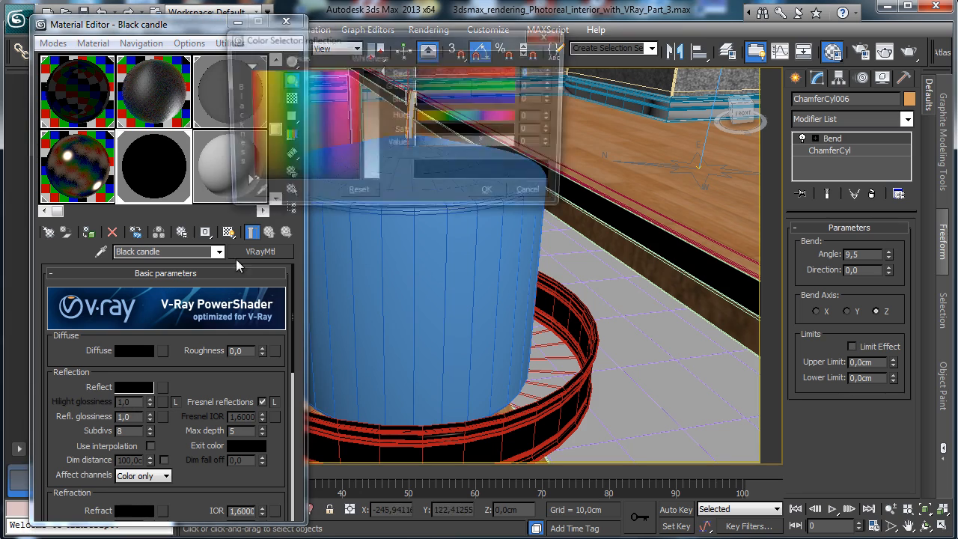
left_click_drag(382, 66, 380, 93)
left_click(491, 194)
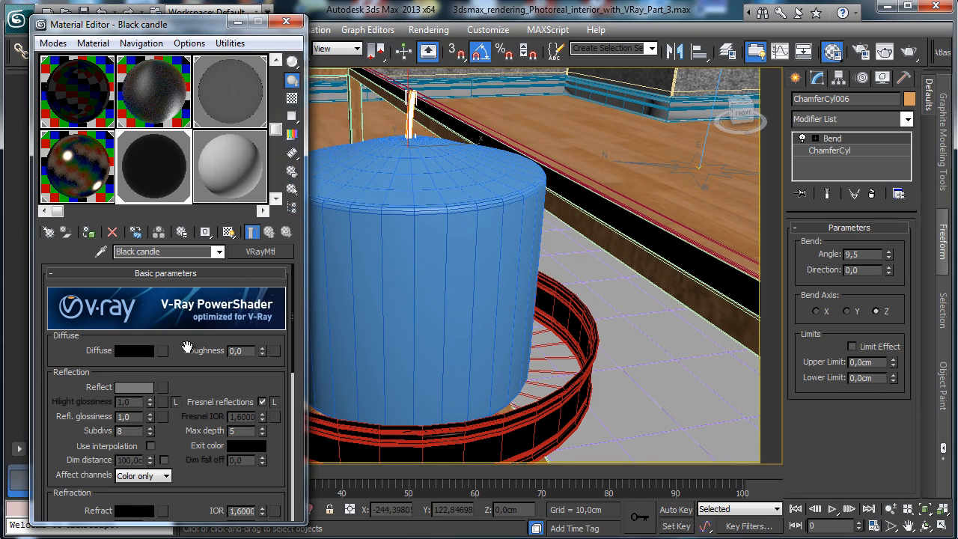
left_click_drag(148, 431, 149, 442)
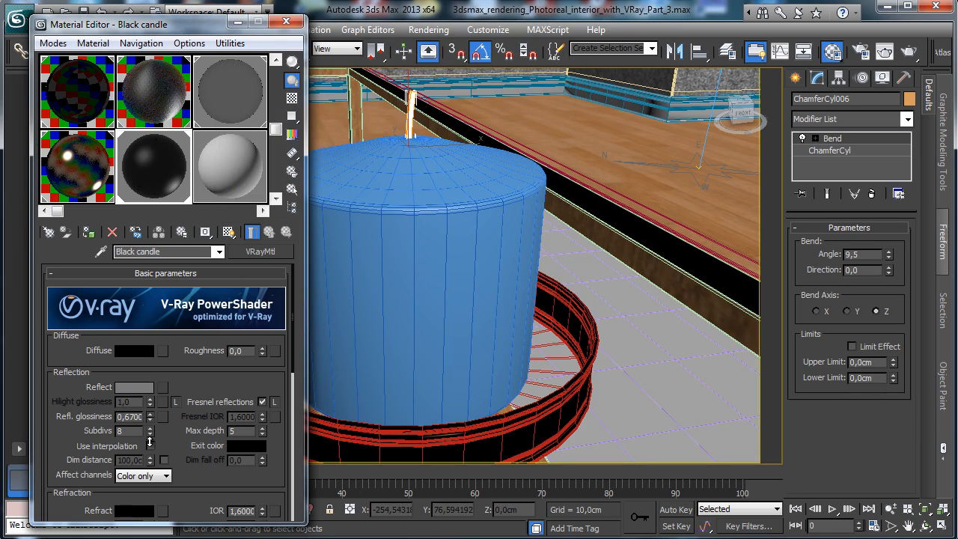
Step: Select the candle body and assign it a new material named Candle from the next unused slot
left_click_drag(203, 30, 185, 125)
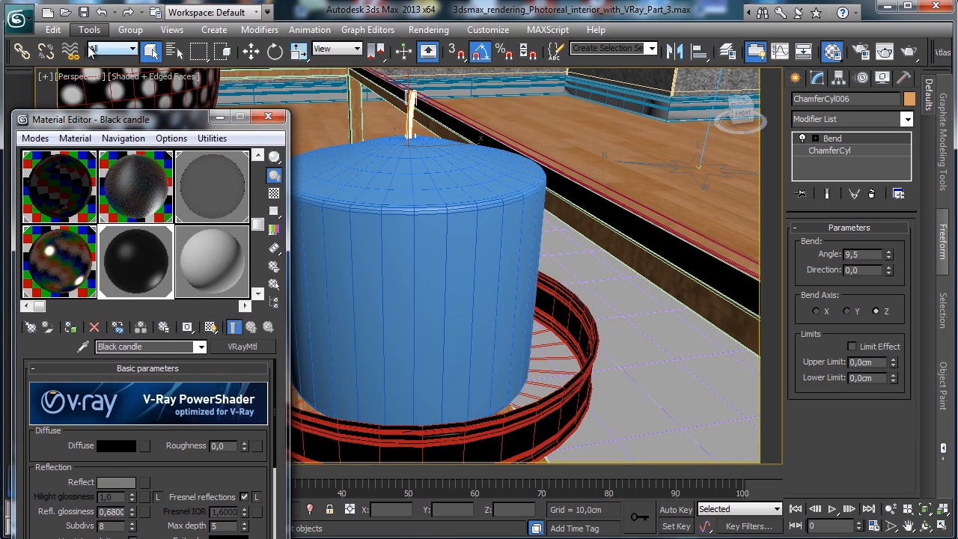
left_click(456, 180)
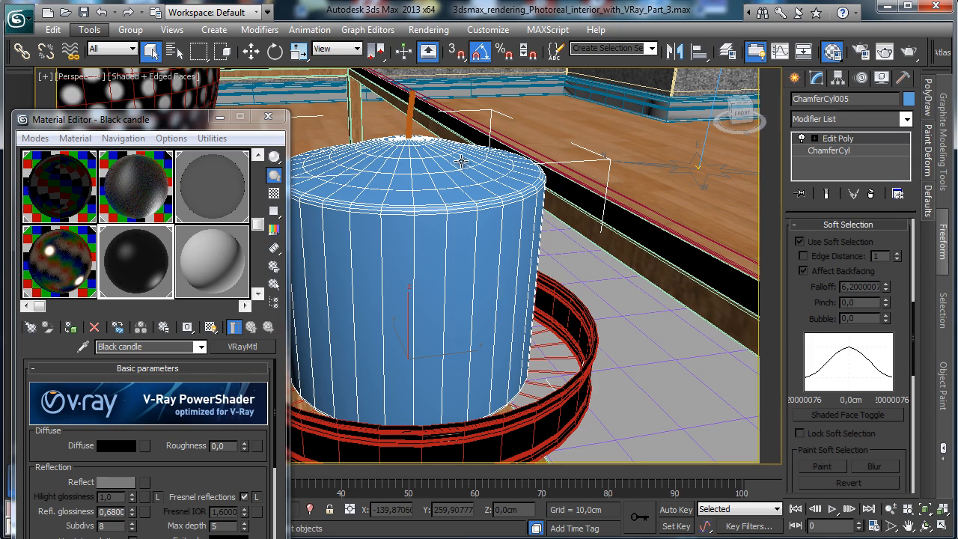
left_click_drag(163, 122, 189, 19)
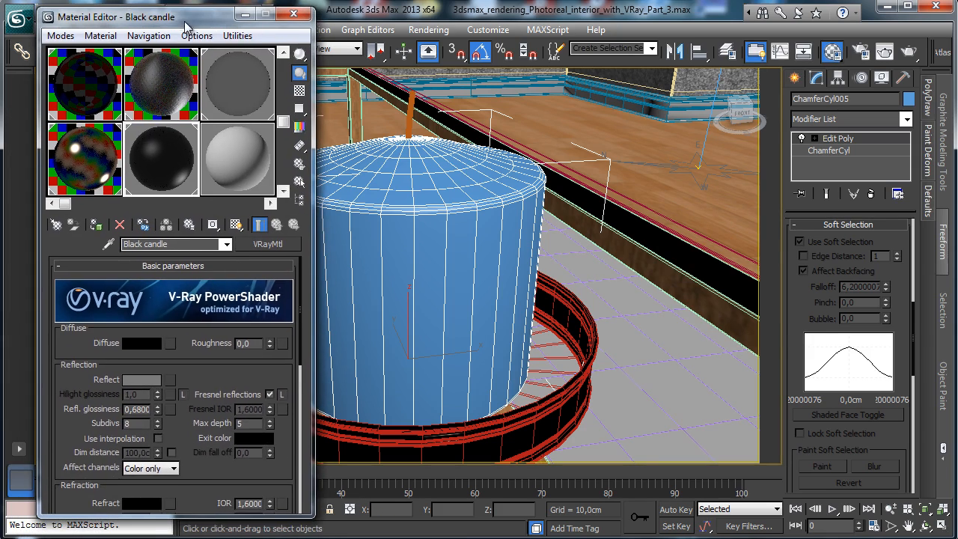
left_click(242, 163)
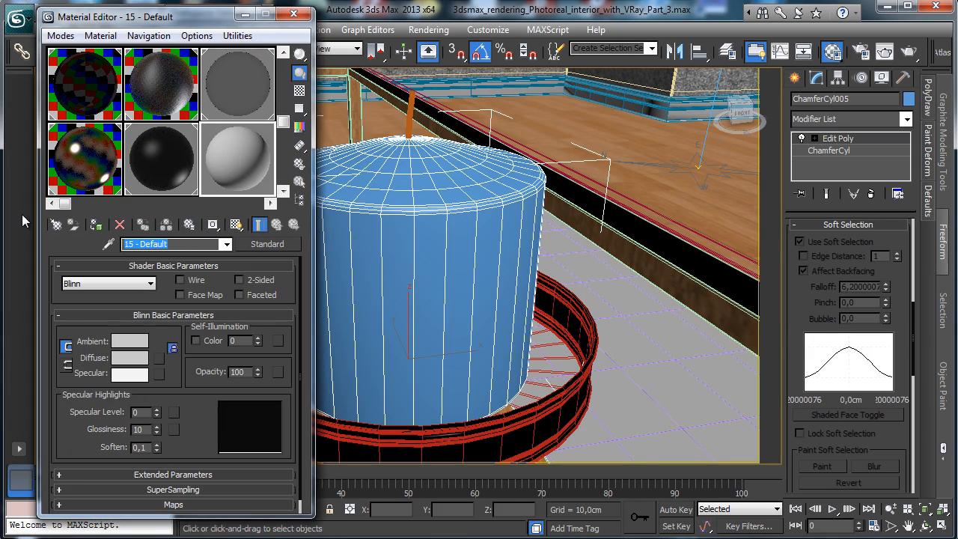
type("Candle")
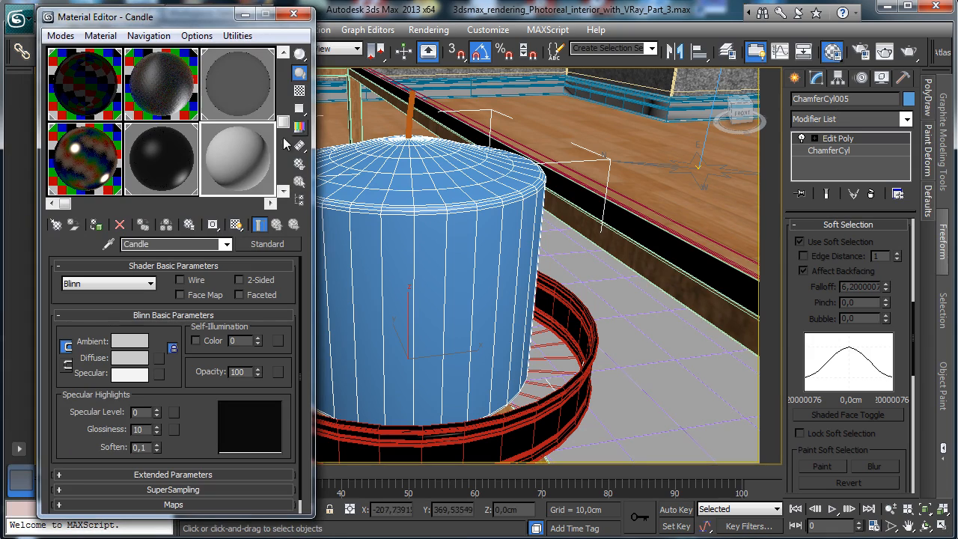
Step: Try the VRayFastSSS2 type for the Candle material and look through its presets
left_click(278, 243)
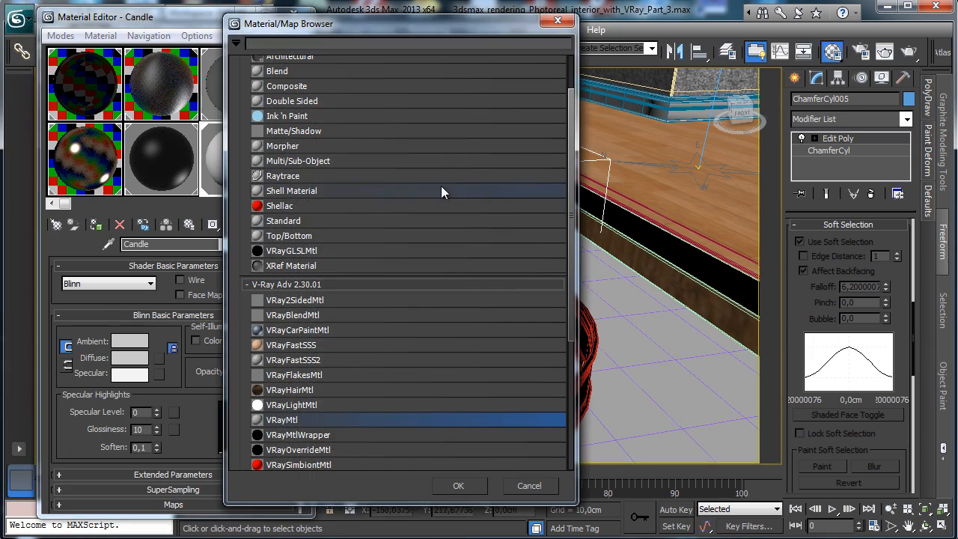
double_click(309, 359)
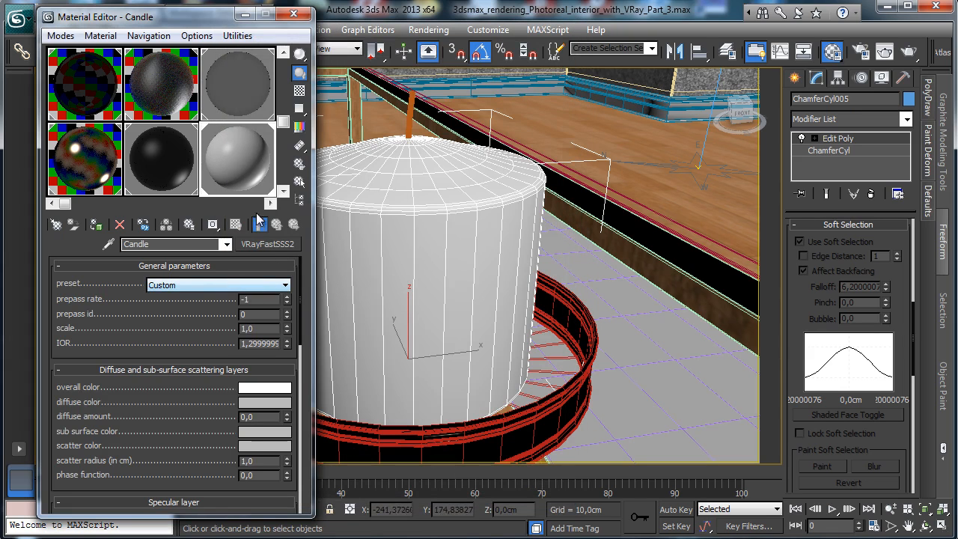
left_click(209, 285)
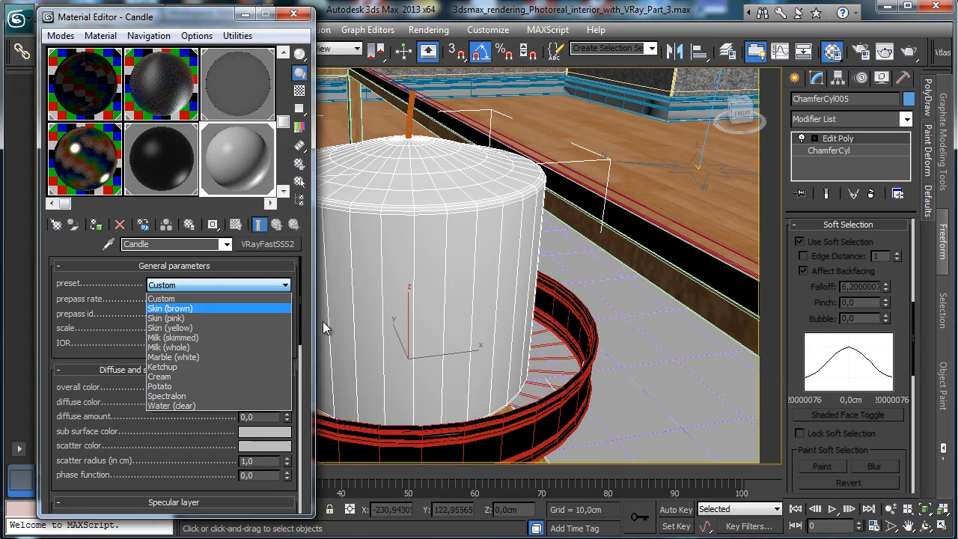
left_click(507, 246)
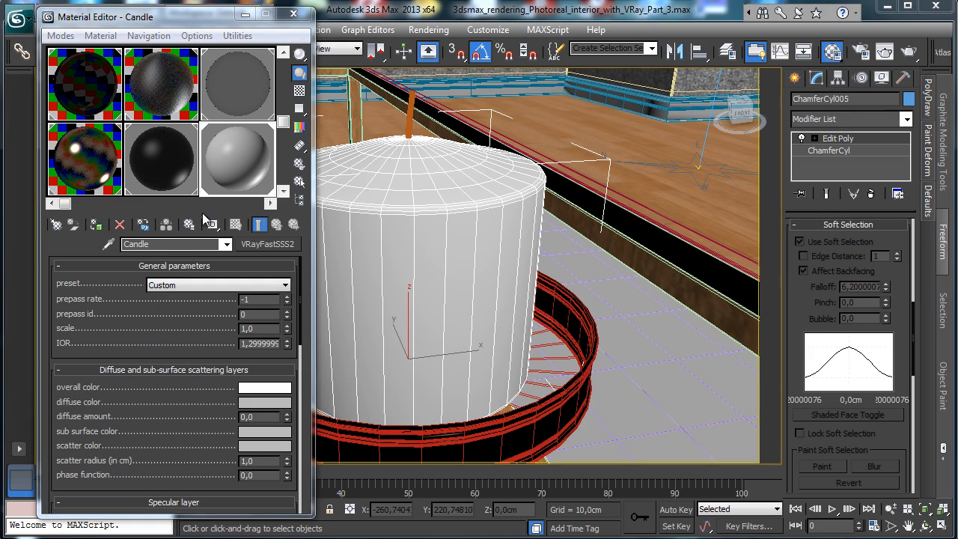
Step: Change the Candle material to VRayMtl and set its diffuse colour to light grey, value 196
left_click(268, 244)
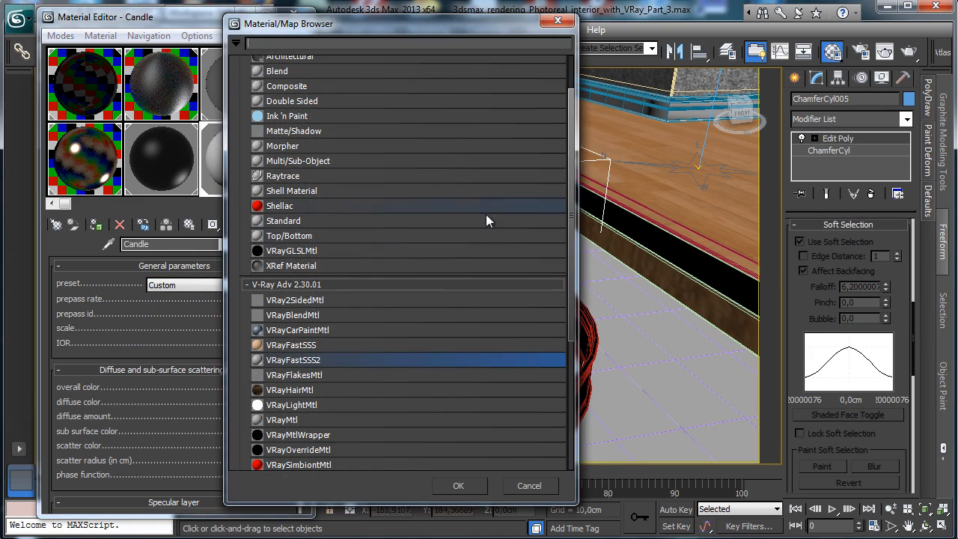
double_click(298, 419)
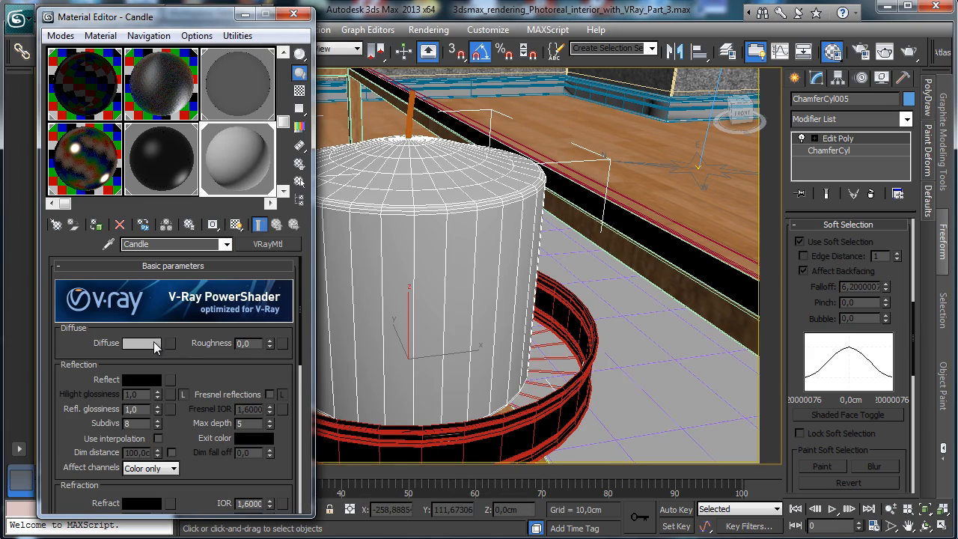
left_click(149, 343)
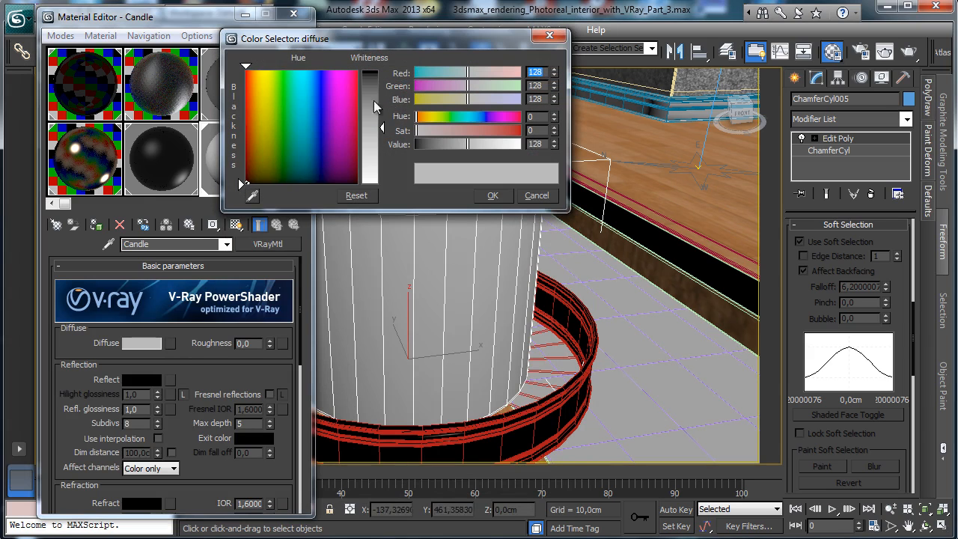
left_click_drag(382, 129, 384, 158)
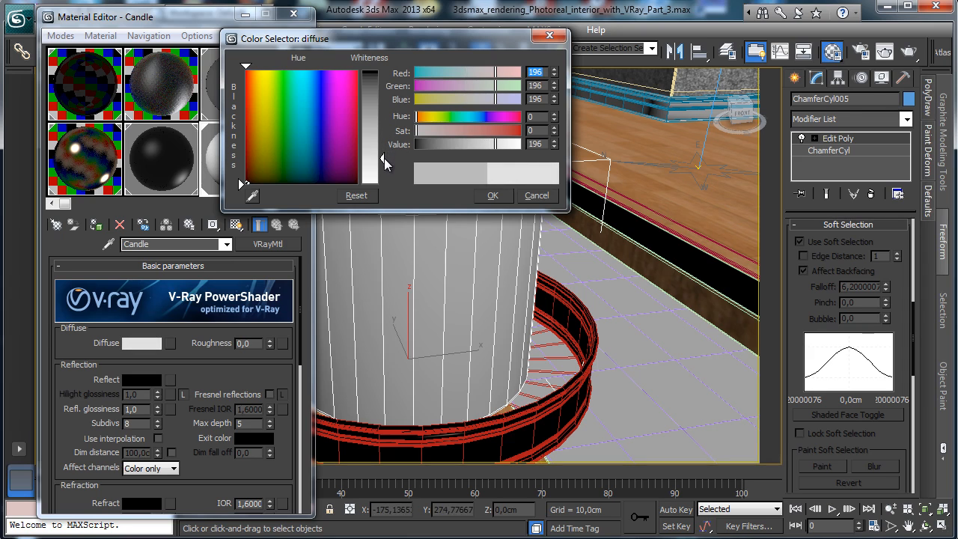
left_click(492, 195)
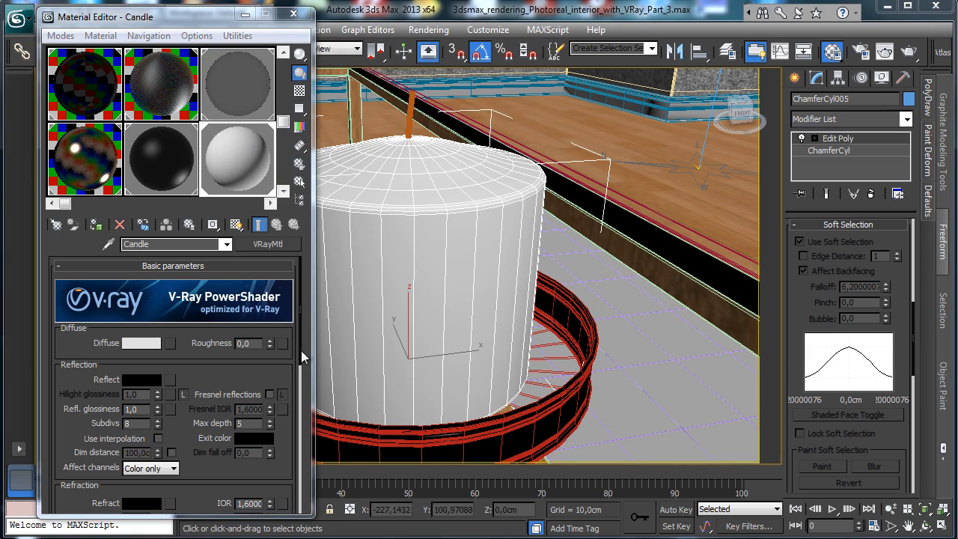
Step: Set the Candle material's reflection to grey value 129 with Fresnel reflections on and reflection glossiness 0.76
left_click(134, 383)
left_click_drag(380, 92, 382, 129)
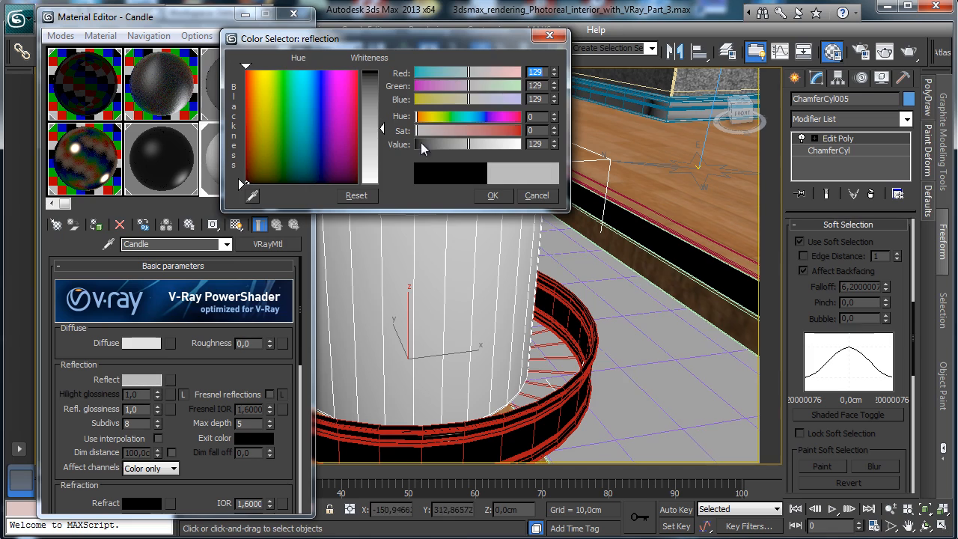
left_click(493, 195)
left_click(269, 393)
scroll(190, 327, "down", 3)
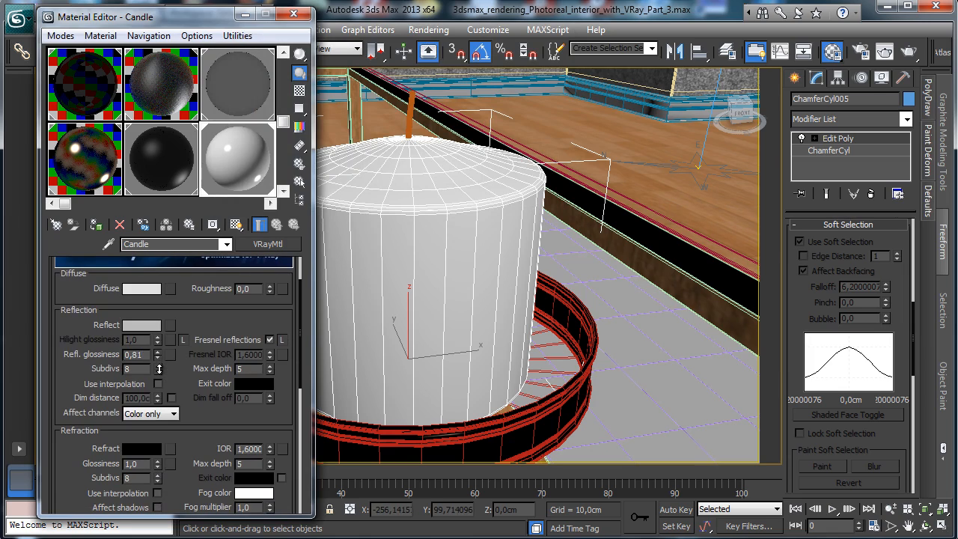
scroll(164, 371, "down", 1)
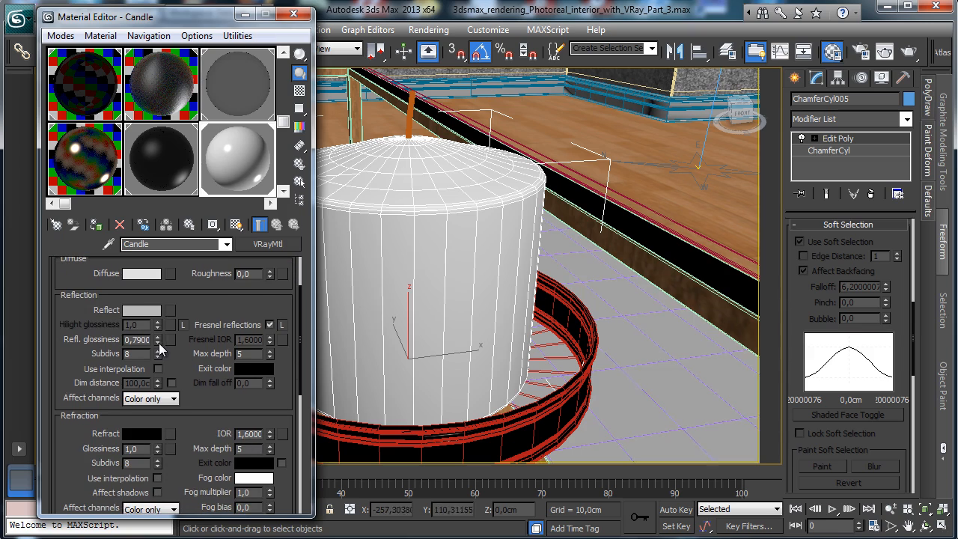
left_click(157, 342)
Step: Set the Candle material's refraction colour to grey value 67 and its refraction glossiness to 0.4
left_click_drag(209, 394, 223, 354)
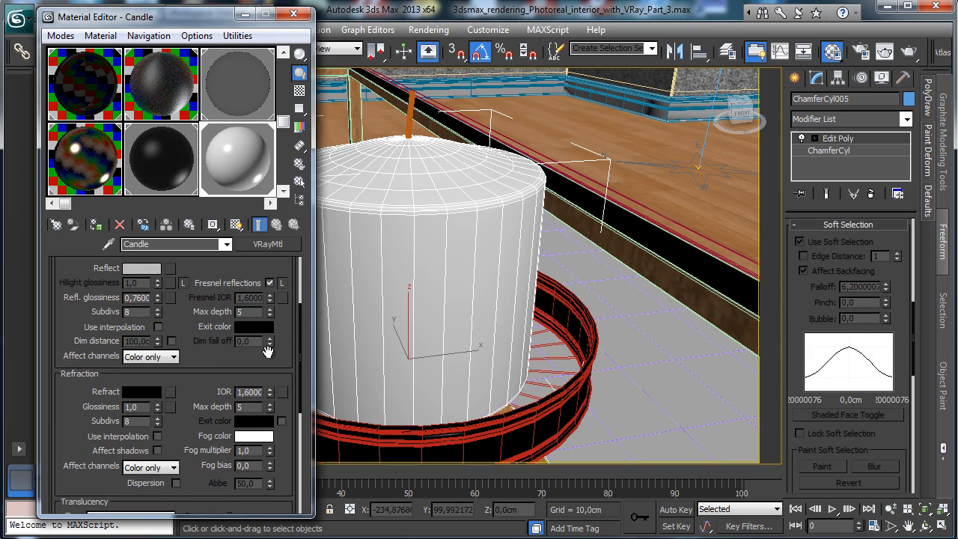
left_click(142, 394)
left_click_drag(381, 71, 388, 99)
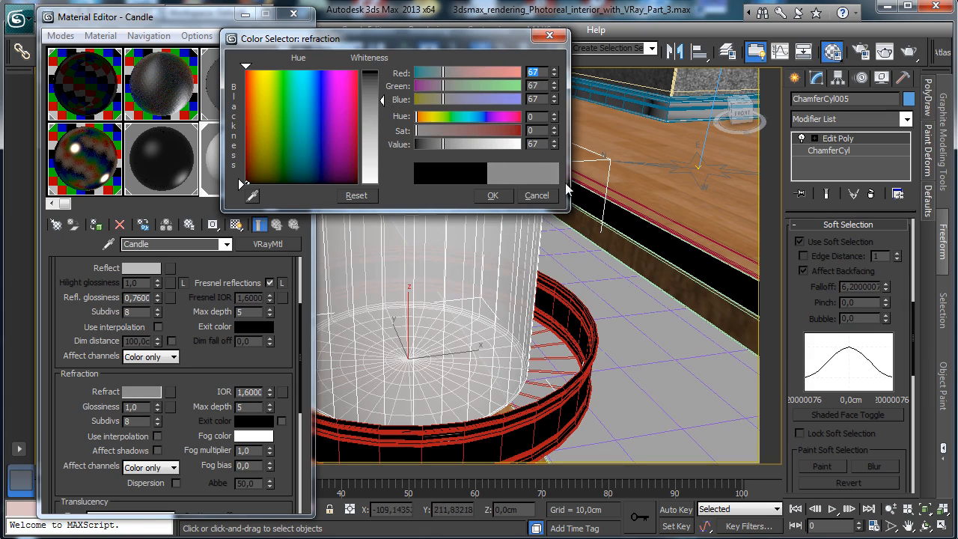
left_click(492, 195)
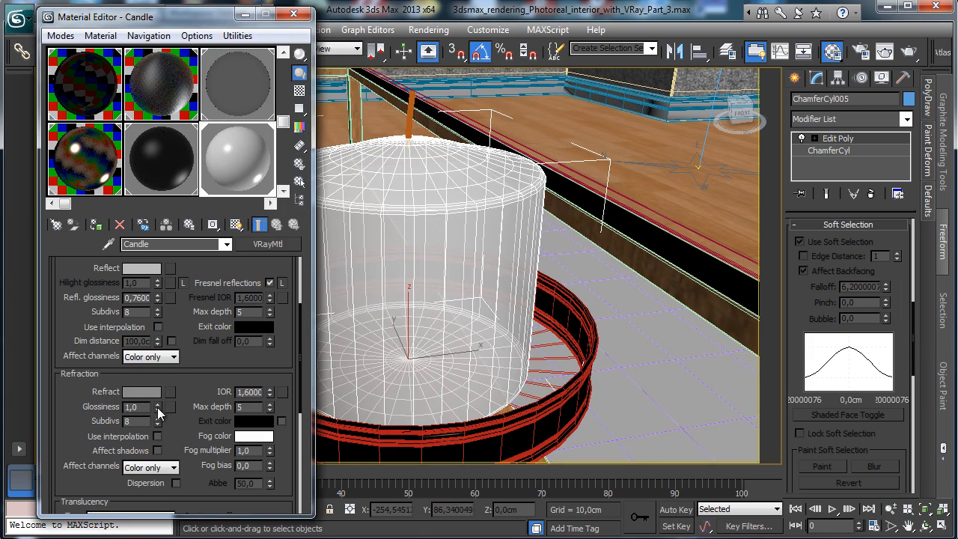
left_click_drag(158, 407, 154, 438)
left_click_drag(201, 409, 196, 333)
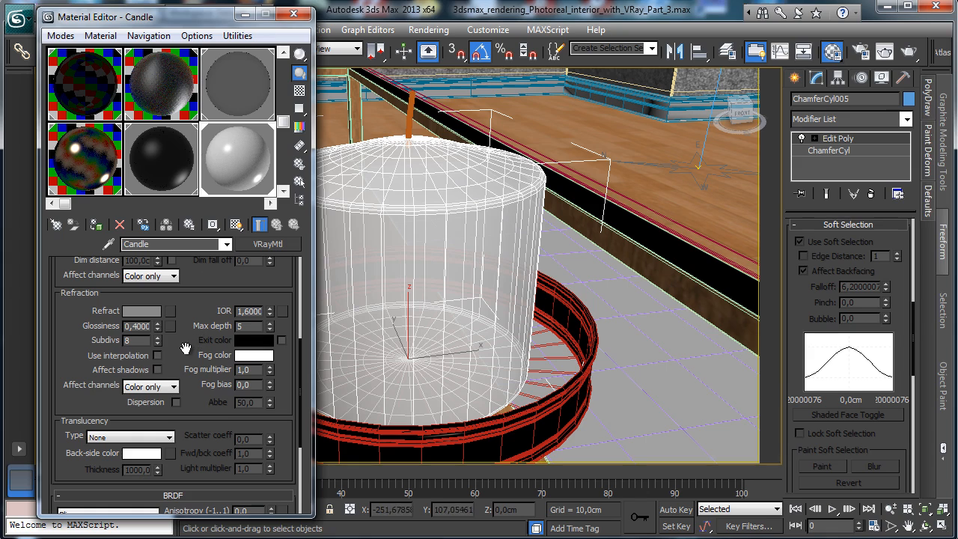
Step: Set the Candle material's refraction fog colour to a pale orange and its fog multiplier to 0.4
left_click(253, 356)
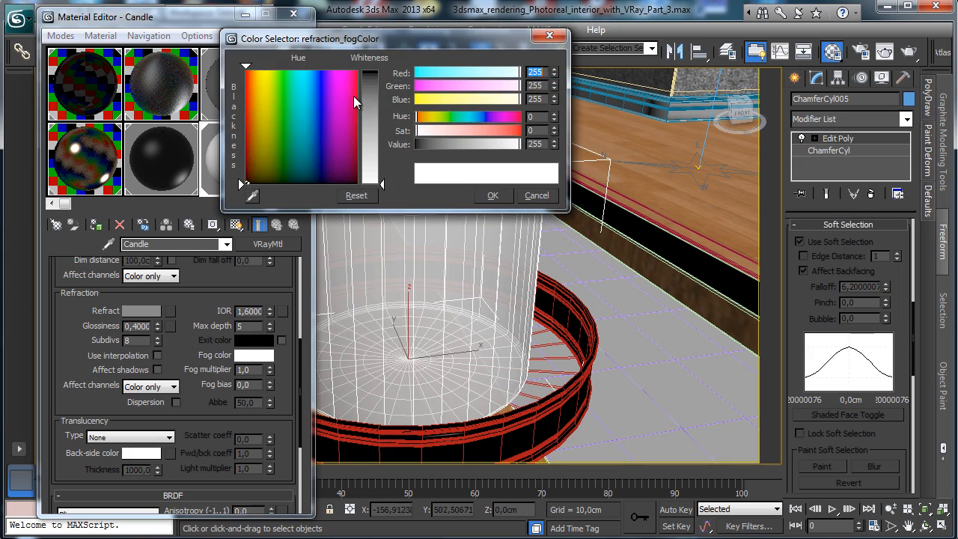
left_click(258, 101)
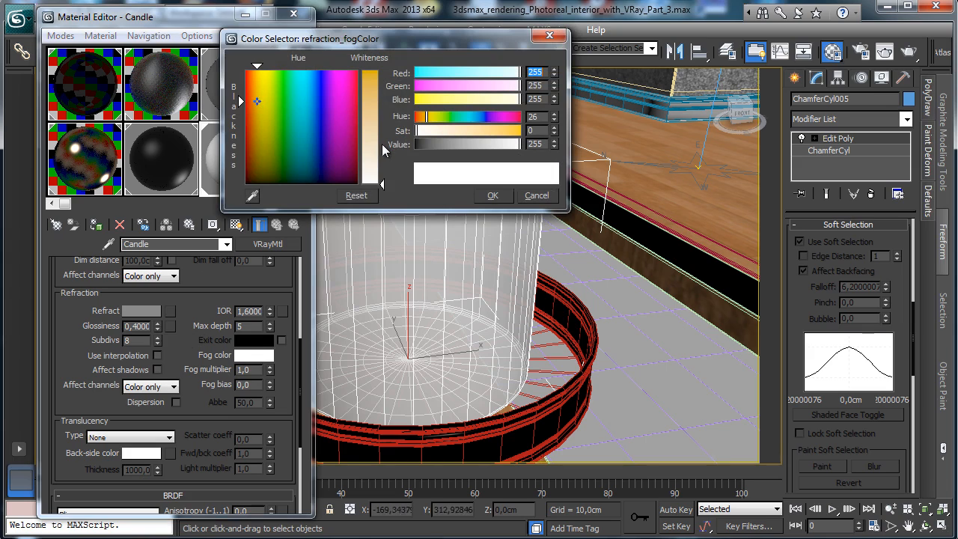
left_click_drag(381, 143, 381, 138)
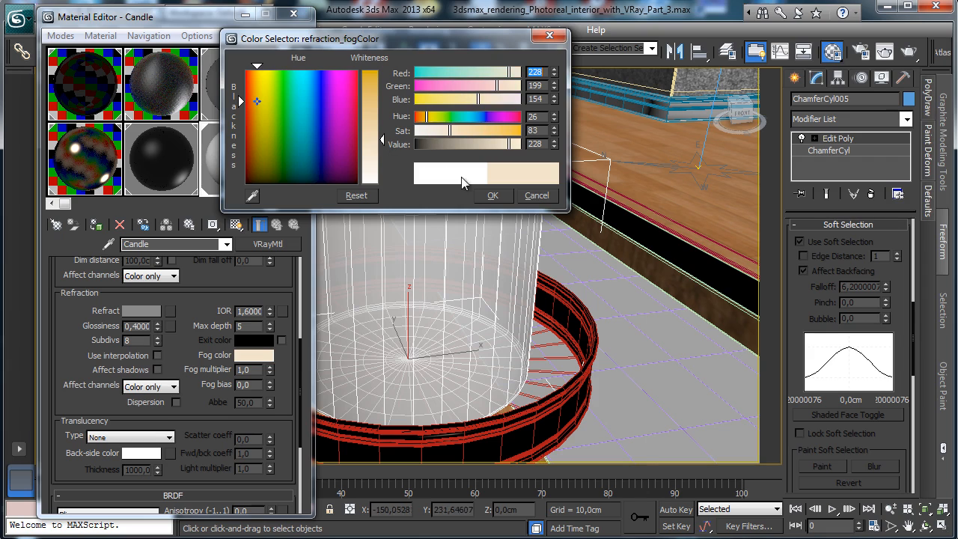
left_click(509, 196)
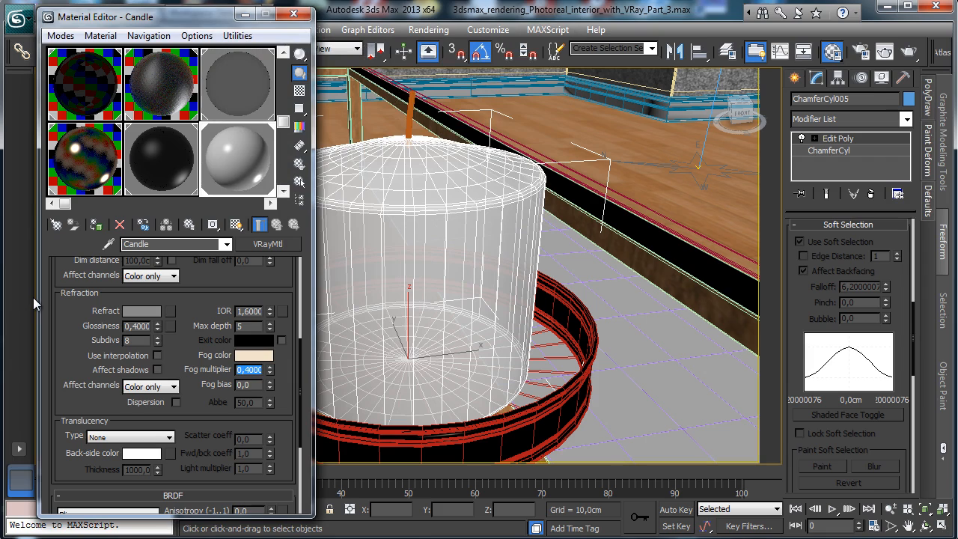
Step: Switch the viewport to the VRayPhysicalCamera002 view and render a region around the candle and the table corner
left_click_drag(222, 20, 198, 244)
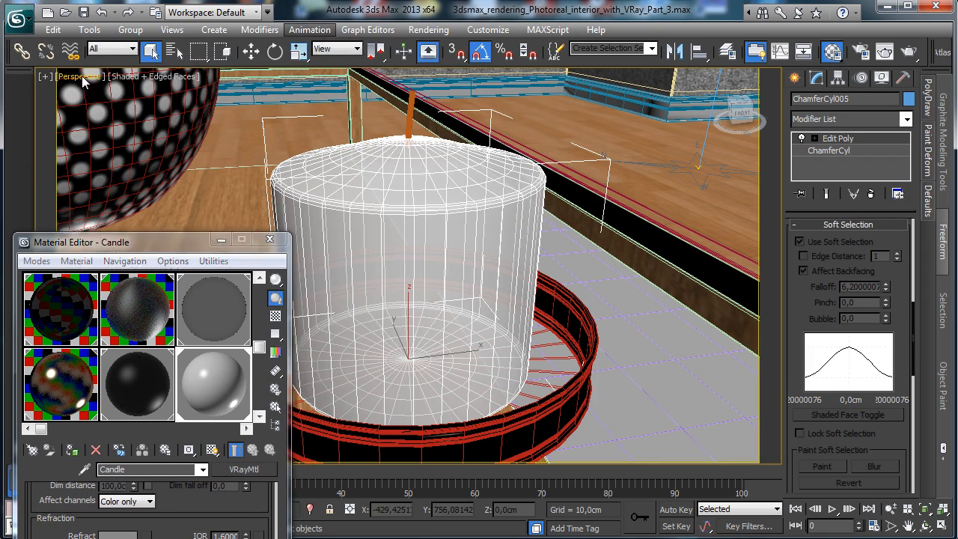
left_click(81, 77)
mouse_move(164, 94)
left_click(321, 107)
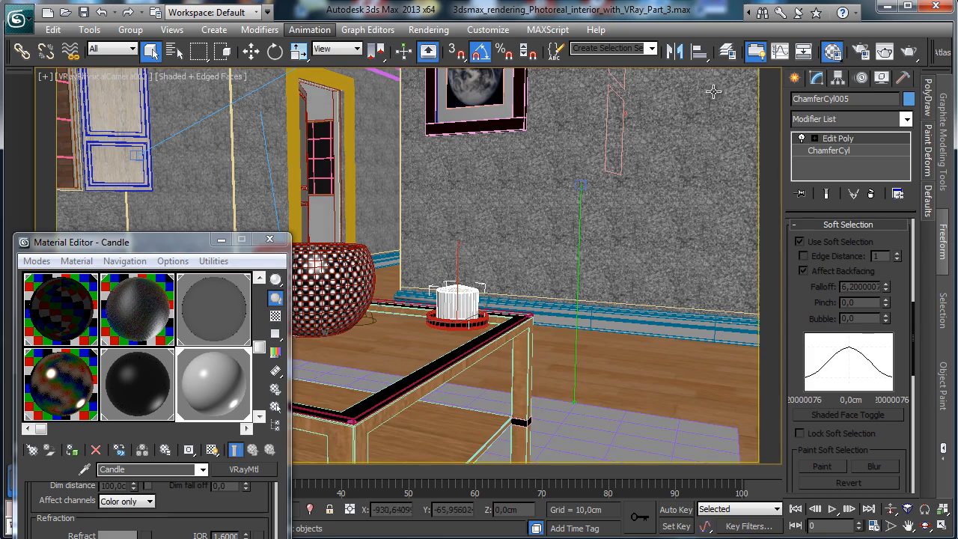
left_click(884, 51)
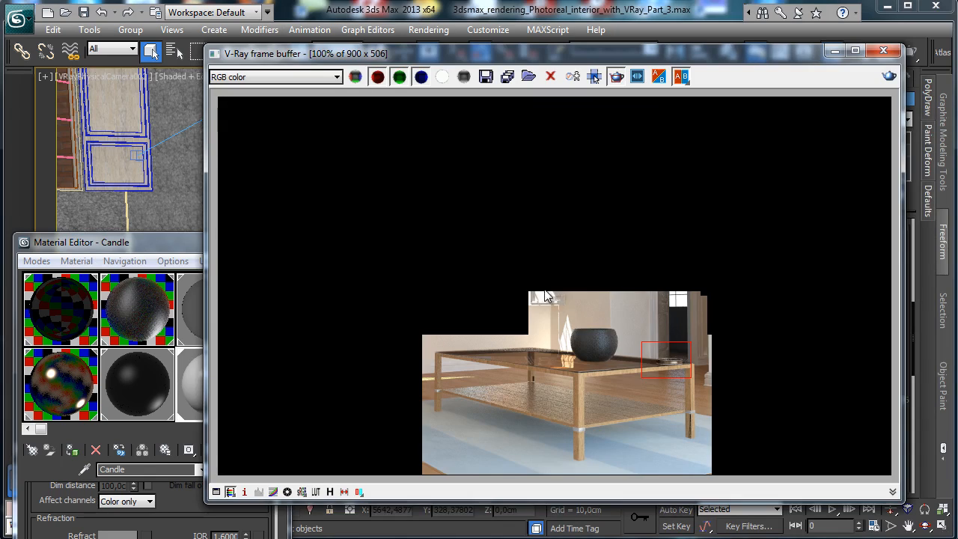
left_click_drag(515, 273, 723, 416)
left_click(888, 76)
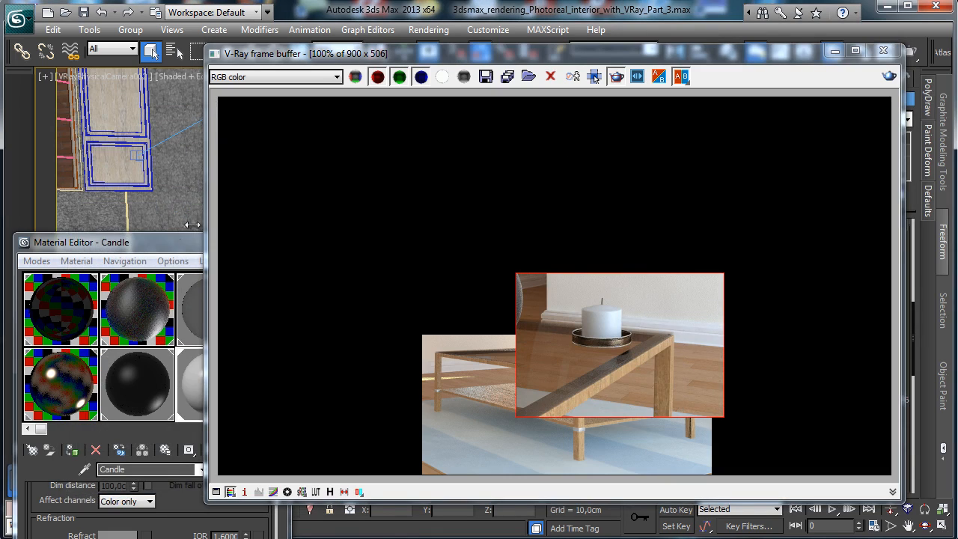
Step: Set the Candle material's translucency type to Hard (wax) model
left_click_drag(192, 224, 297, 43)
left_click_drag(224, 48, 250, 54)
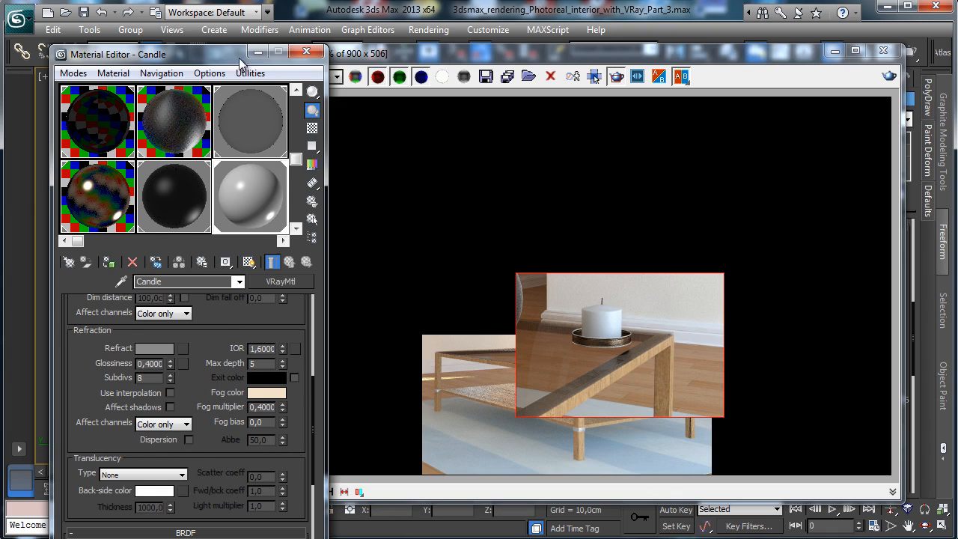
left_click_drag(215, 56, 203, 26)
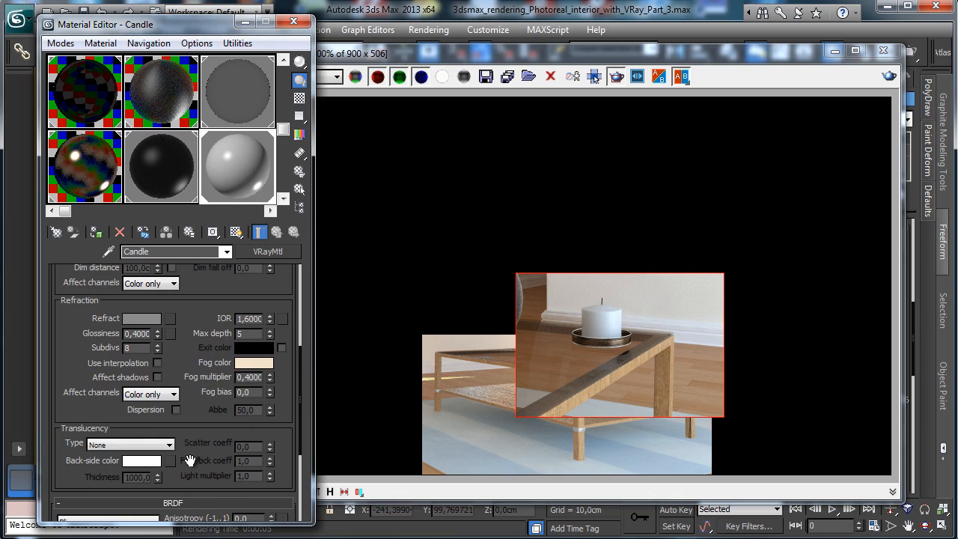
left_click(125, 447)
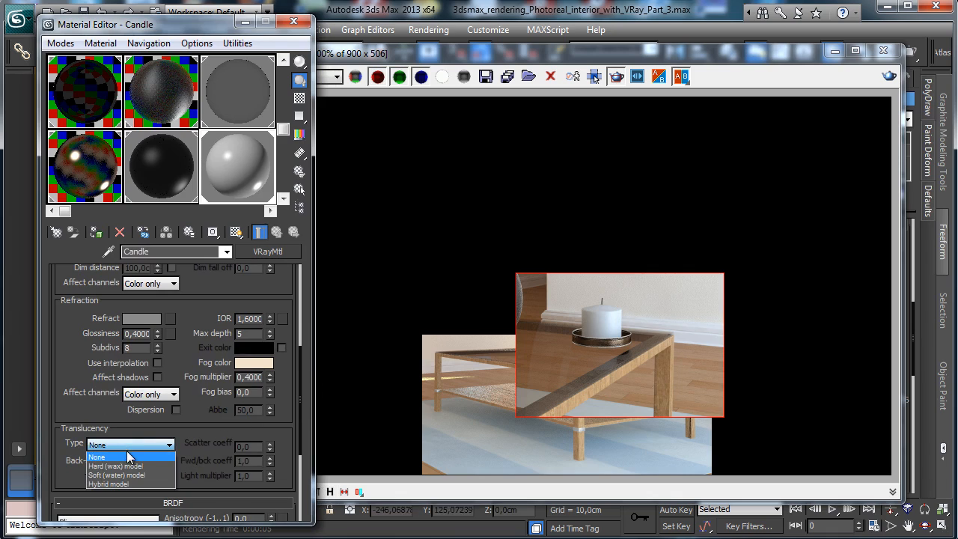
left_click(131, 465)
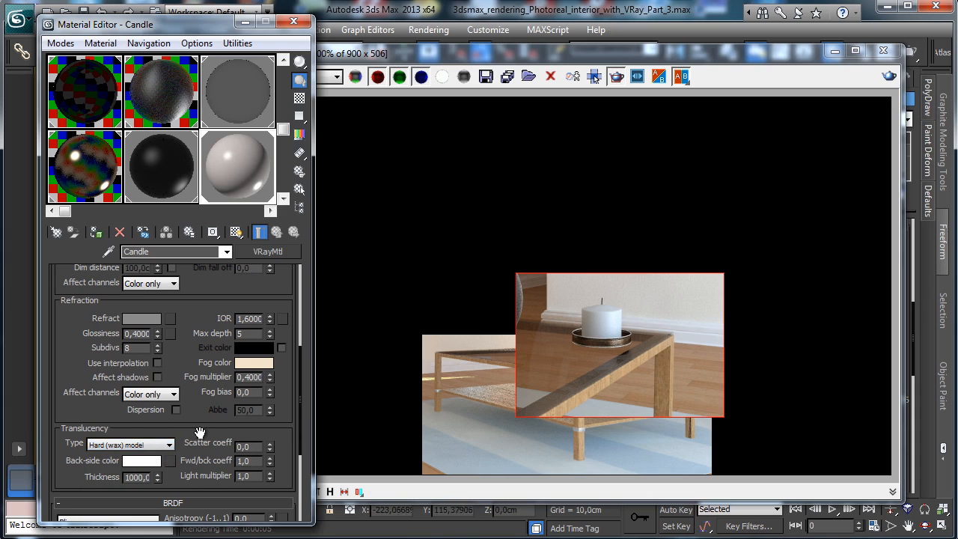
Step: Set the back-side colour of the Candle material's translucency to a pale orange with hue 22
scroll(200, 433, "down", 3)
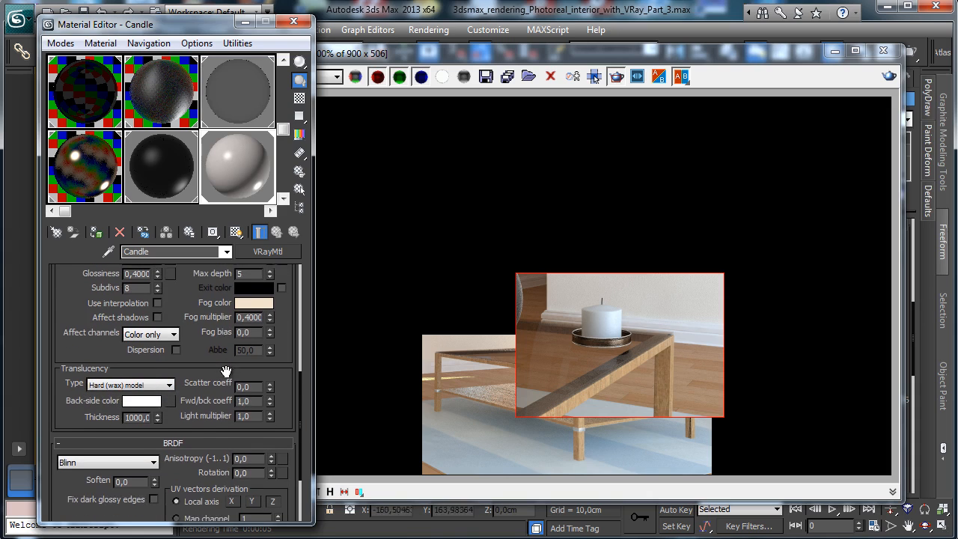
left_click(149, 400)
left_click(256, 102)
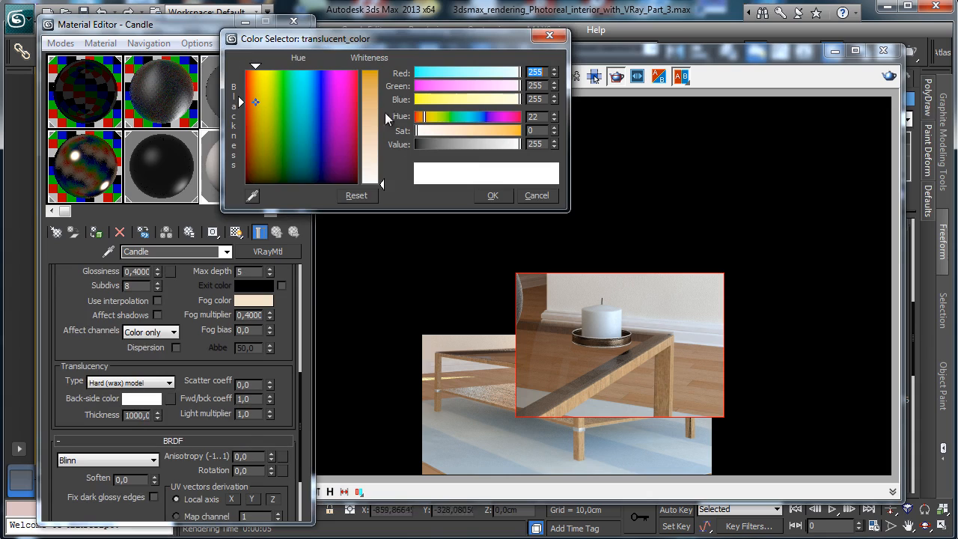
left_click_drag(385, 112, 379, 137)
left_click(493, 196)
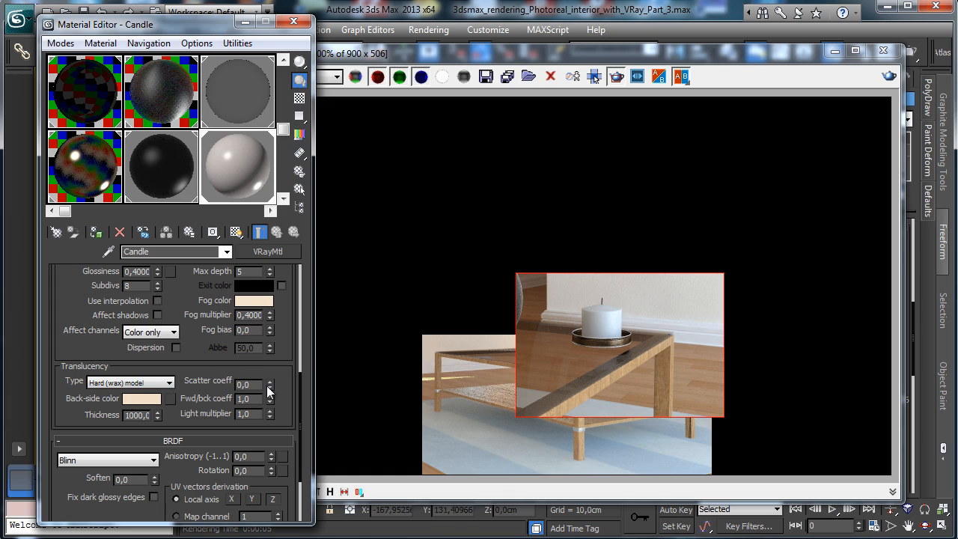
Step: Set the translucency's scatter coefficient to about 0.71 and the forward/back coefficient to 0.75, and re-render the candle region
left_click_drag(276, 367, 292, 338)
left_click_drag(270, 401, 269, 414)
left_click(888, 77)
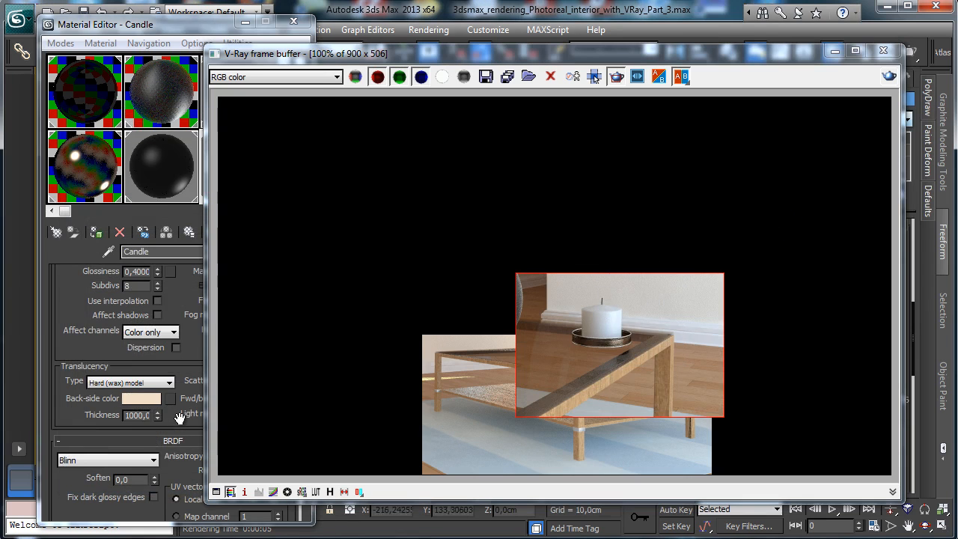
Step: Set the translucency's light multiplier to 5, re-render the candle region, and minimize the render and material windows
left_click(180, 417)
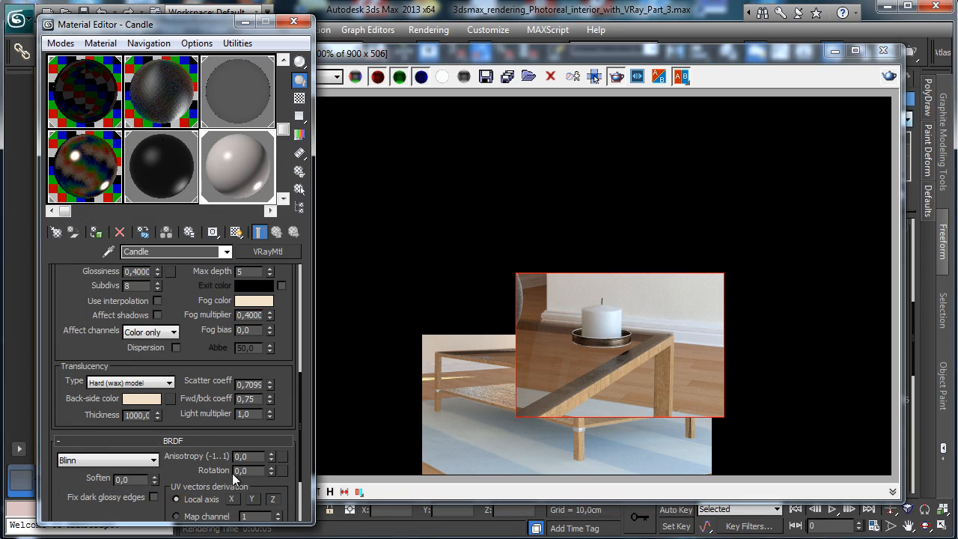
double_click(246, 413)
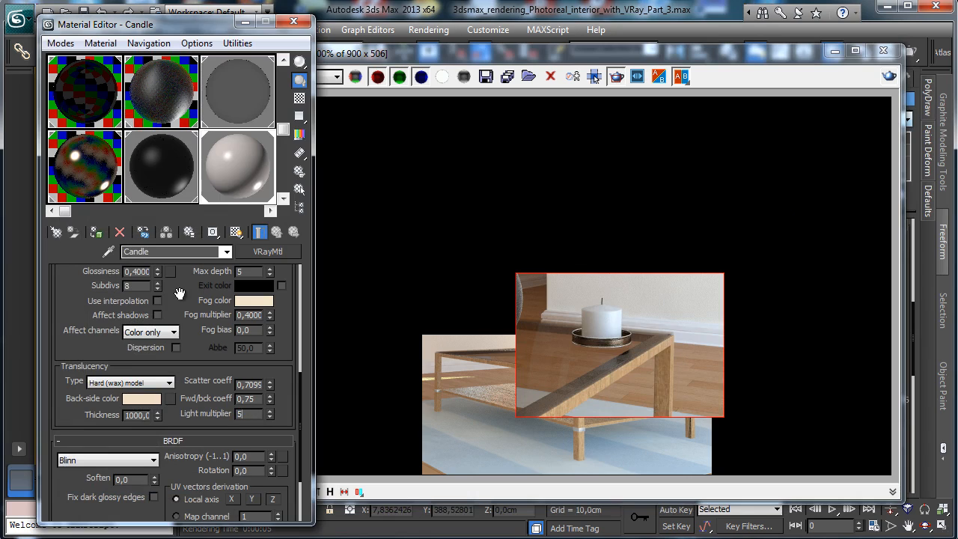
key("Return")
left_click(889, 75)
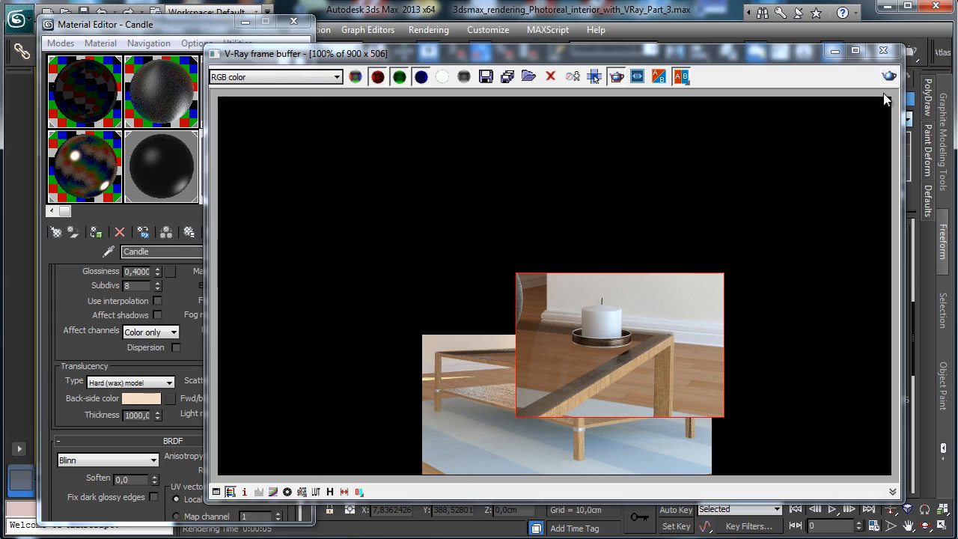
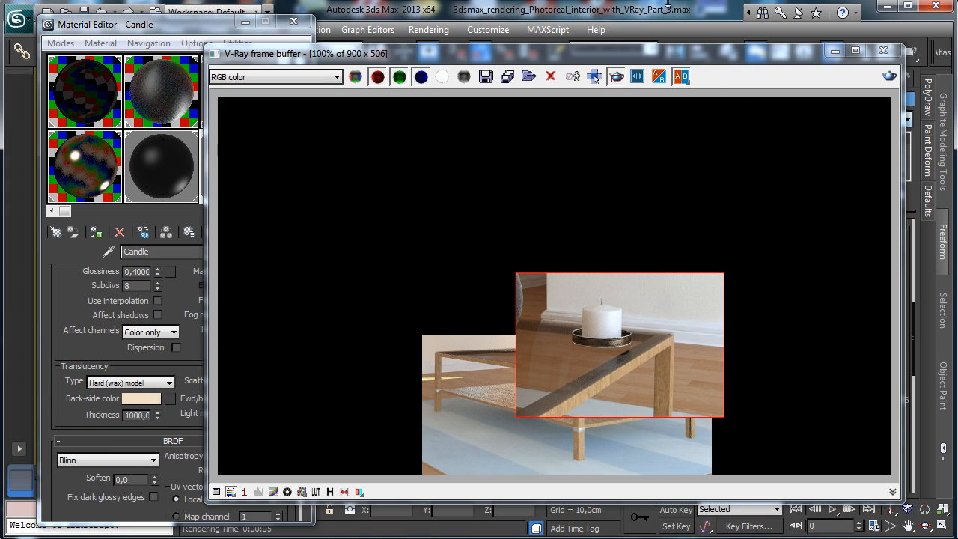
left_click(834, 52)
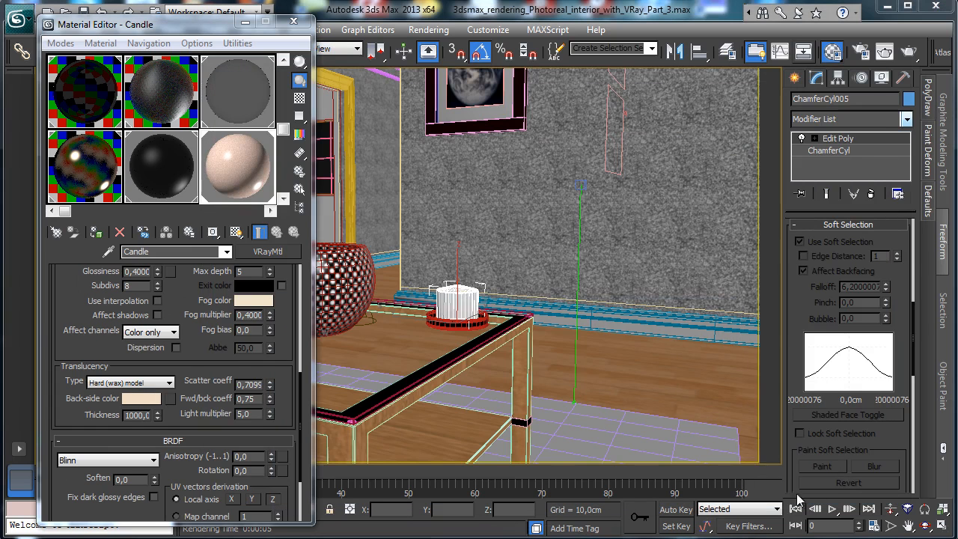
left_click(245, 23)
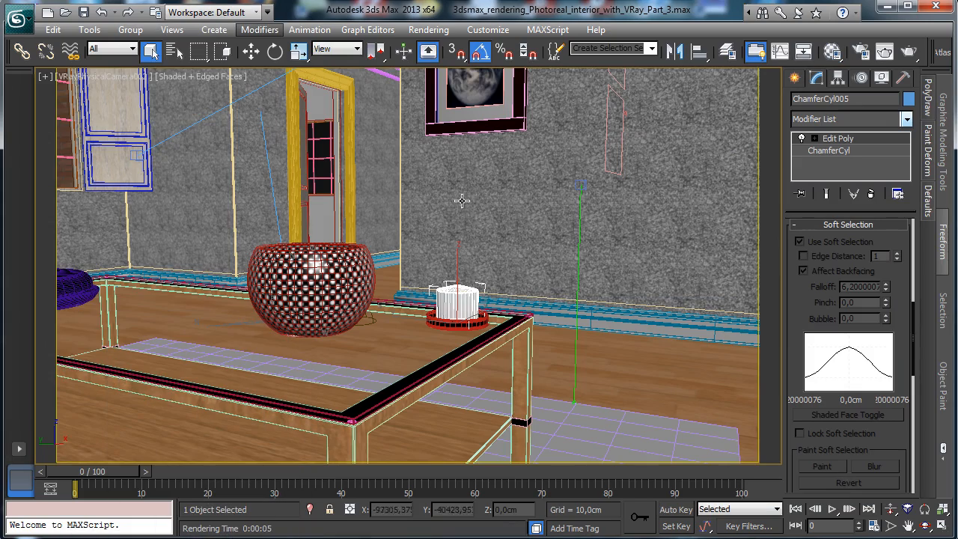
Step: Add the dish and the wick to the candle selection in the Front view and group the three objects as "Candle 1"
left_click(943, 526)
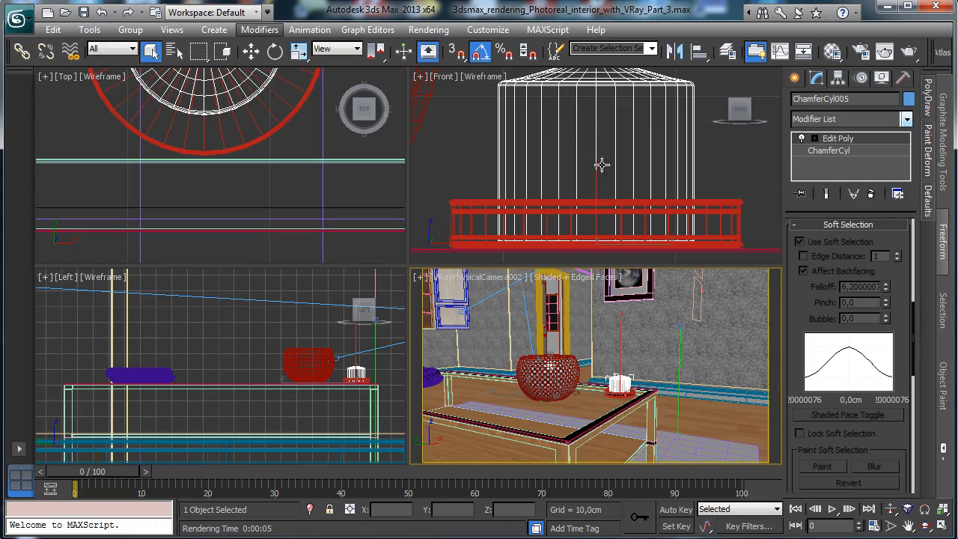
left_click(725, 205, "ctrl")
left_click(907, 526)
left_click_drag(618, 145, 600, 195)
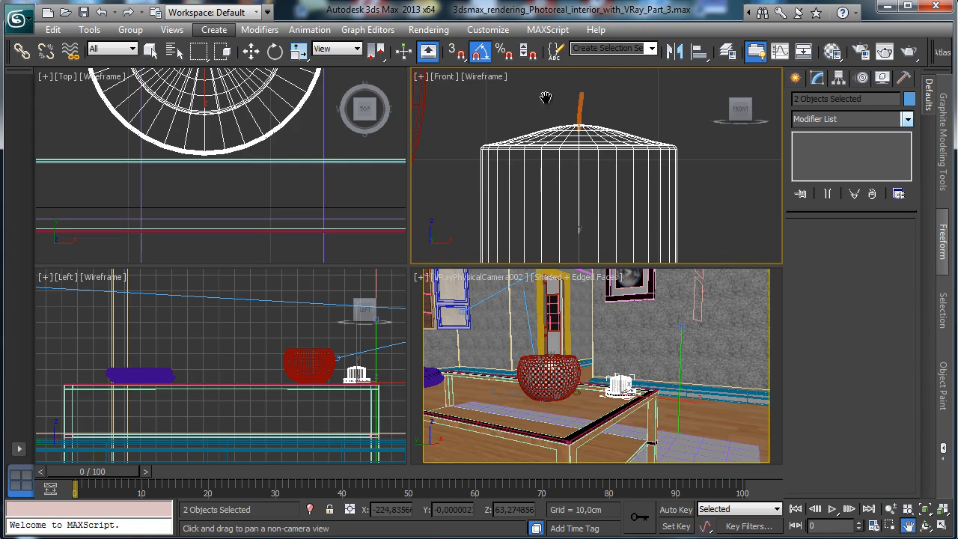
left_click(151, 51)
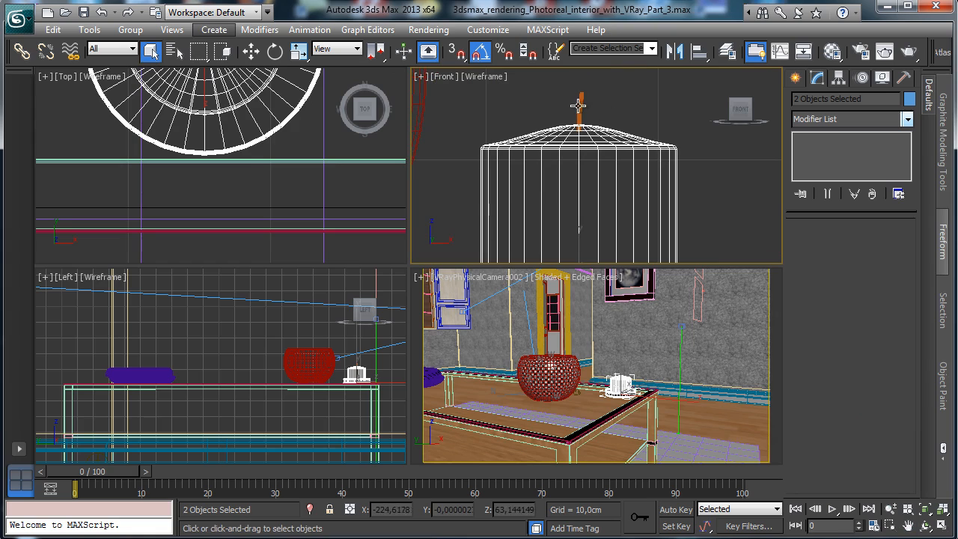
left_click(580, 105, "ctrl")
left_click(131, 30)
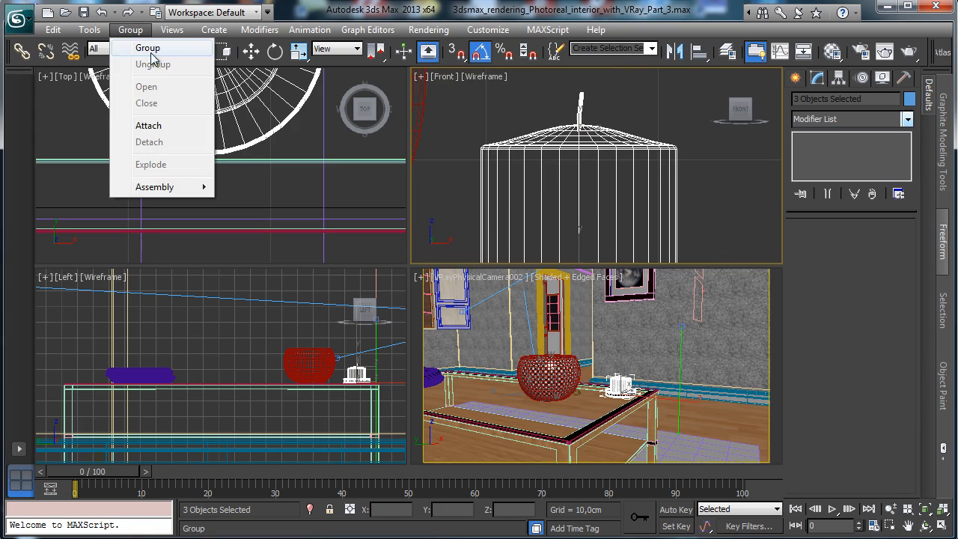
left_click(153, 47)
type("Ca")
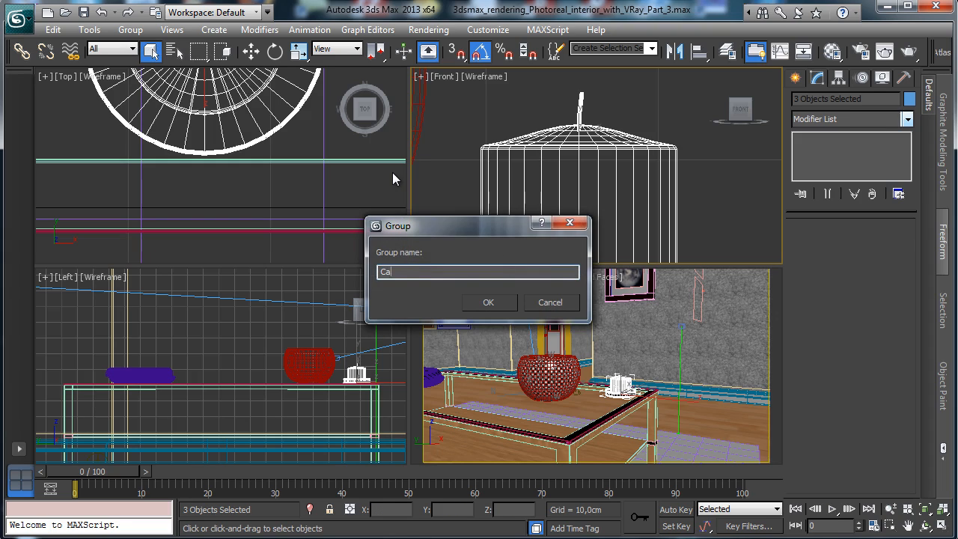
type("ndle 1")
key("Return")
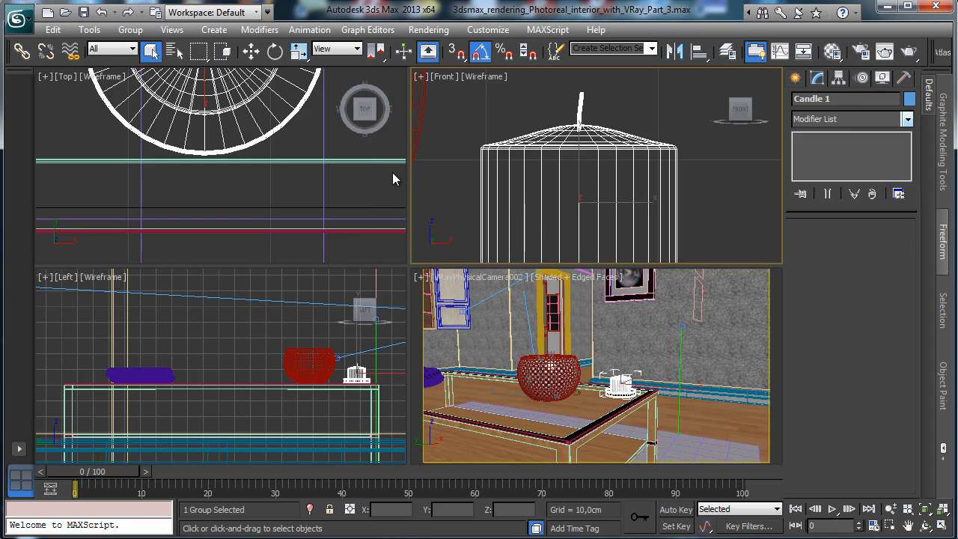
Step: Move the candle group slightly closer to the table's corner in the Top view
right_click(351, 187)
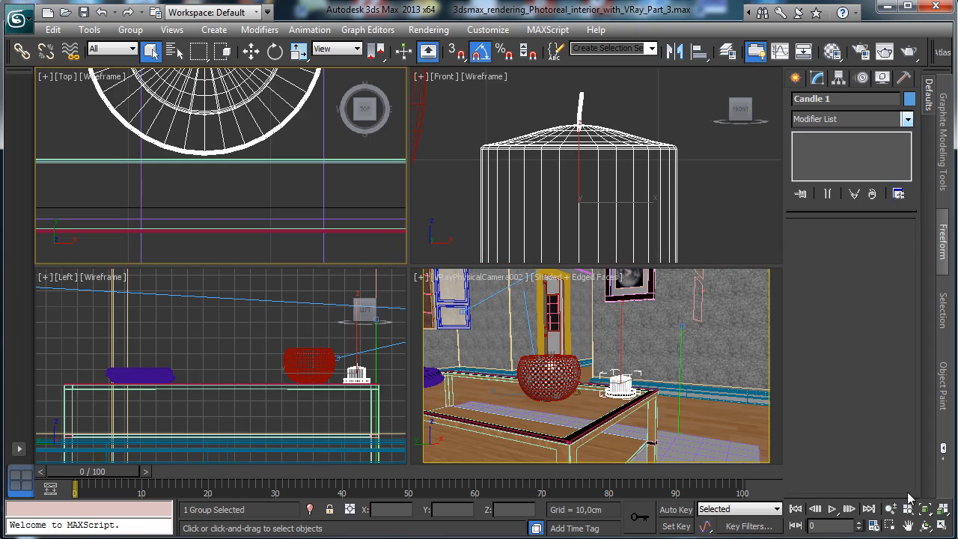
left_click(891, 510)
left_click_drag(239, 146, 226, 273)
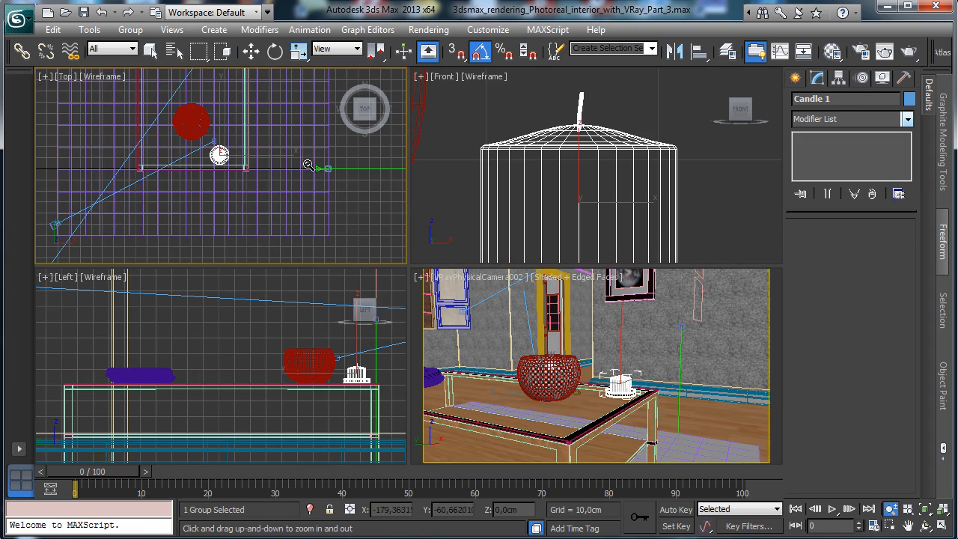
left_click(250, 56)
left_click_drag(248, 135, 260, 129)
right_click(587, 308)
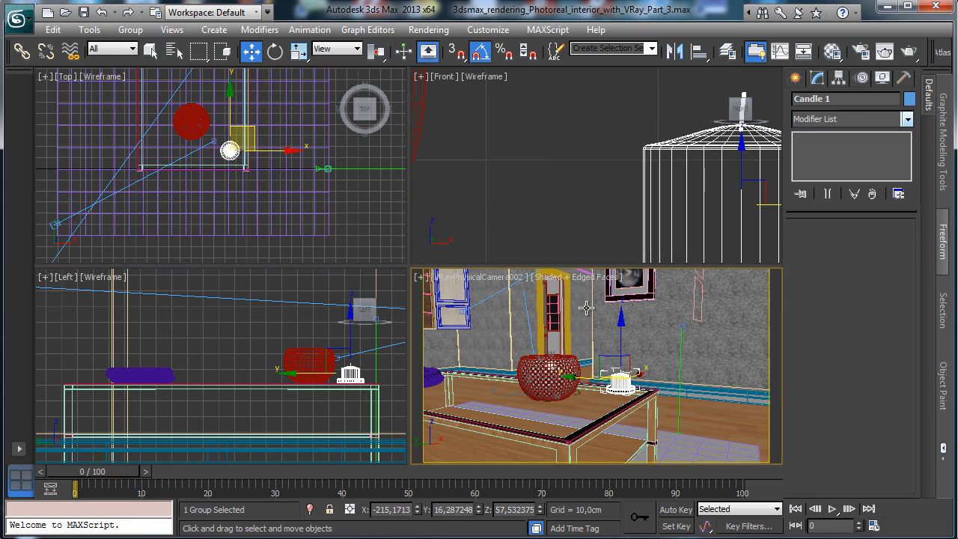
Step: Place one independent copy of the candle group near the table's front edge, on the opposite side of the bowl
left_click(245, 128)
left_click(230, 148)
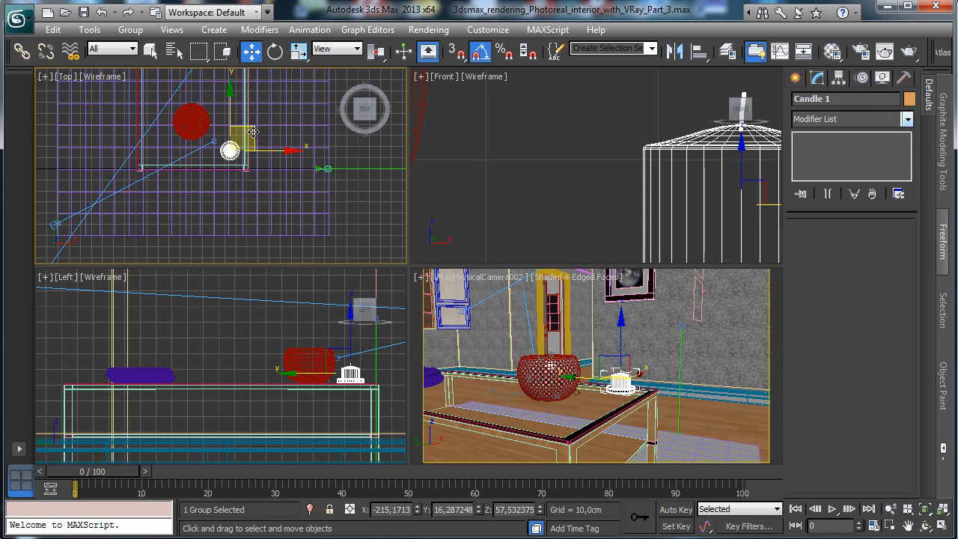
mouse_move(253, 132)
left_mouse_down("shift")
mouse_move(178, 143)
mouse_move(183, 126)
left_mouse_up("shift")
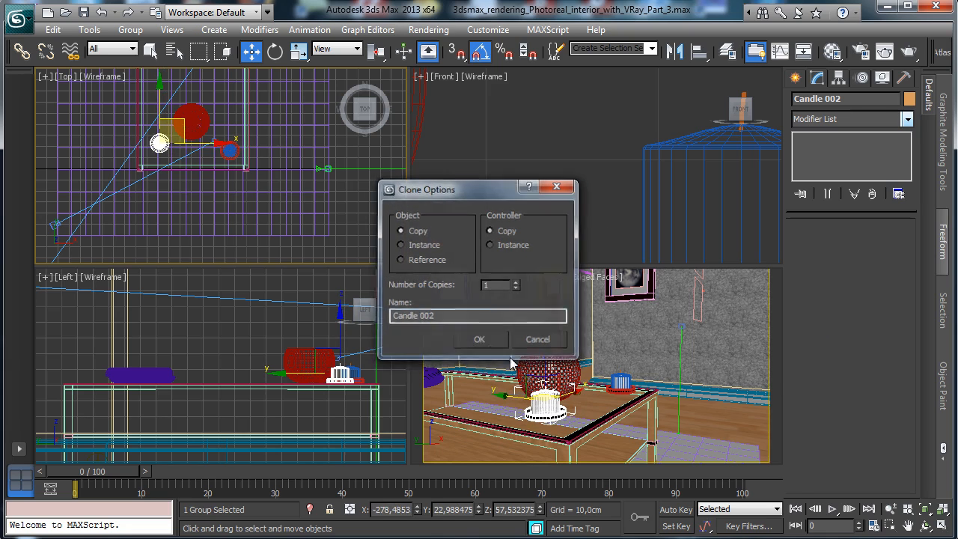
left_click(478, 339)
Step: Open the copied candle group for editing its parts and maximize the camera view
left_click(130, 29)
left_click(157, 86)
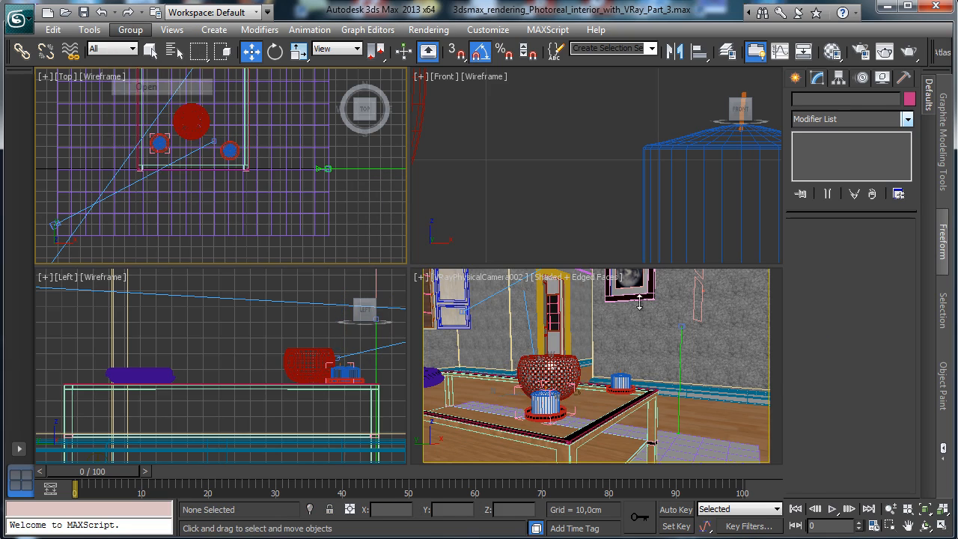
left_click(709, 424)
left_click(941, 526)
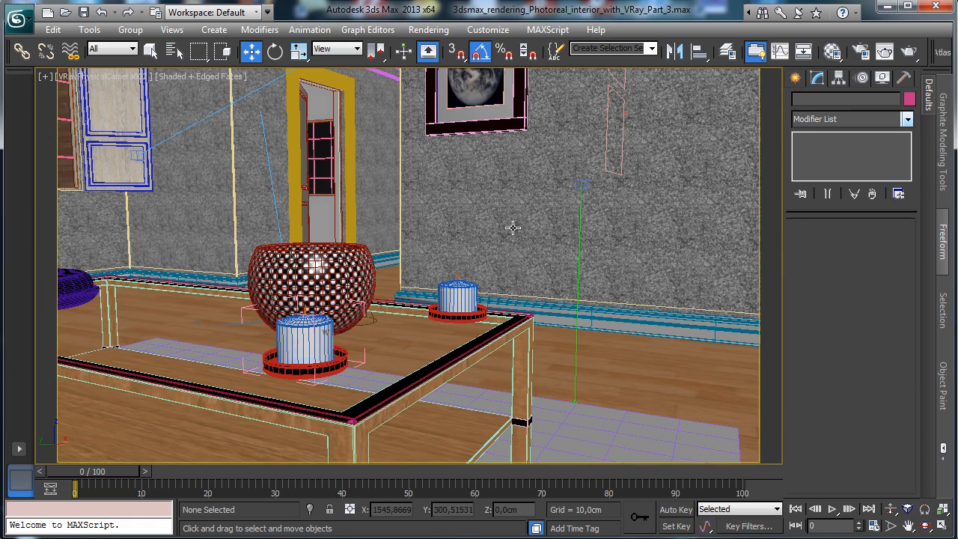
Step: Switch to a Perspective view and increase the front candle's wax cylinder height to about 16.13 cm with the end result shown
left_click(303, 307)
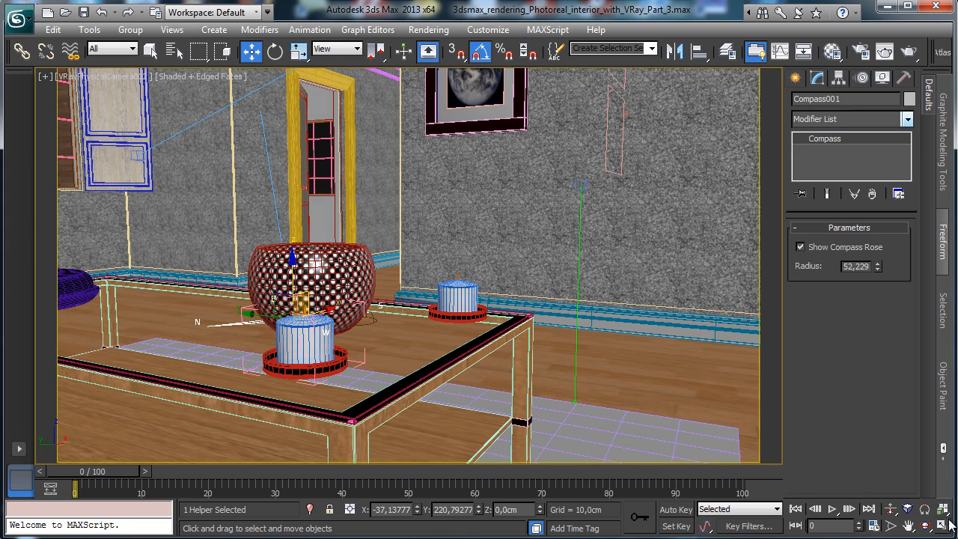
left_click(105, 84)
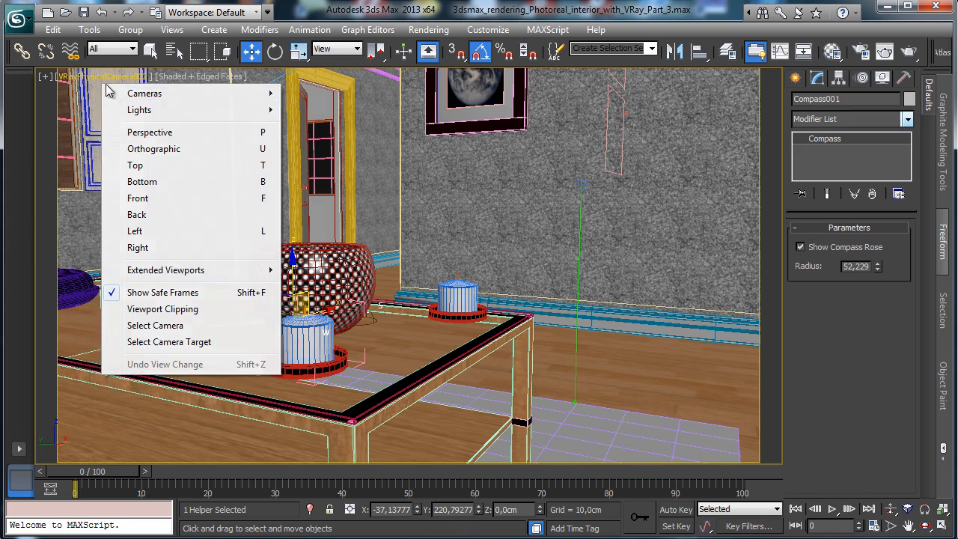
left_click(154, 132)
left_click(318, 334)
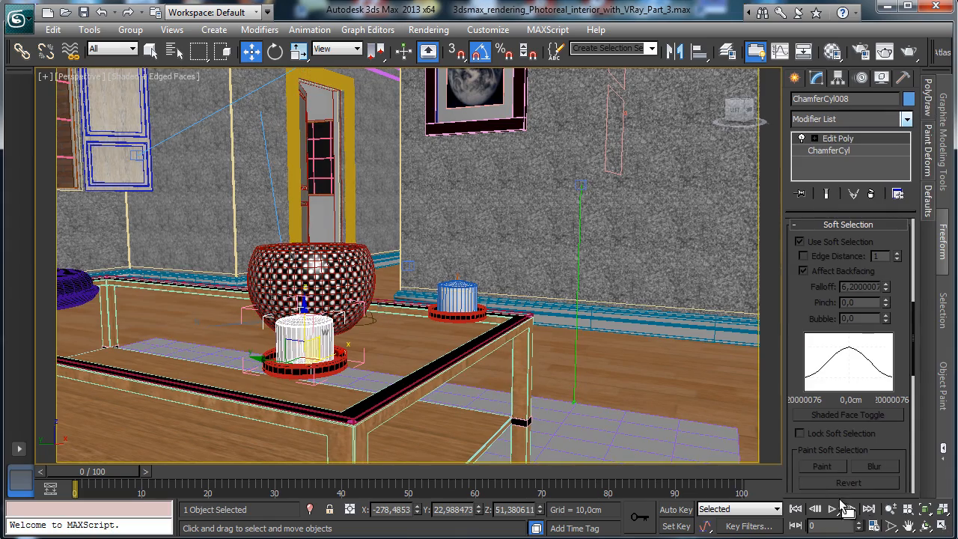
left_click(925, 509)
left_click(888, 509)
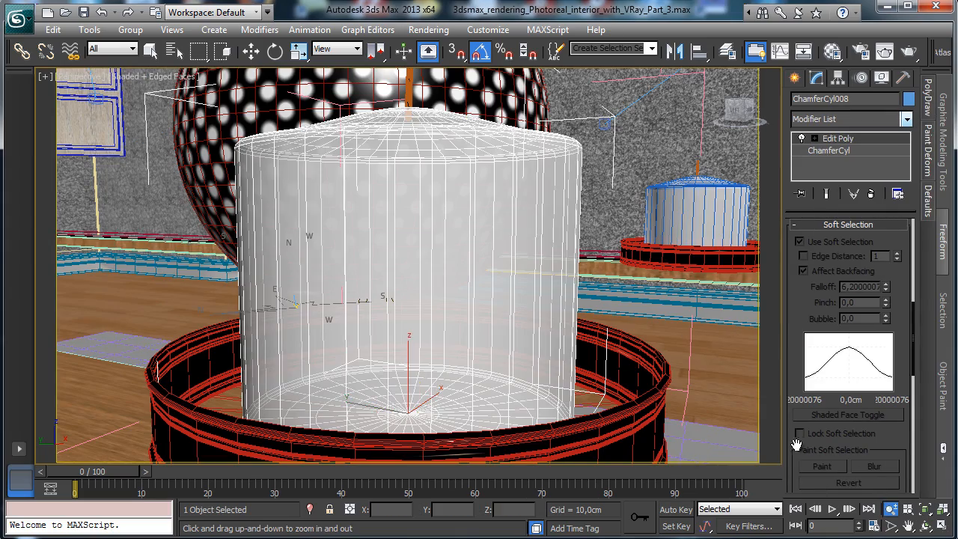
left_click_drag(469, 221, 474, 309)
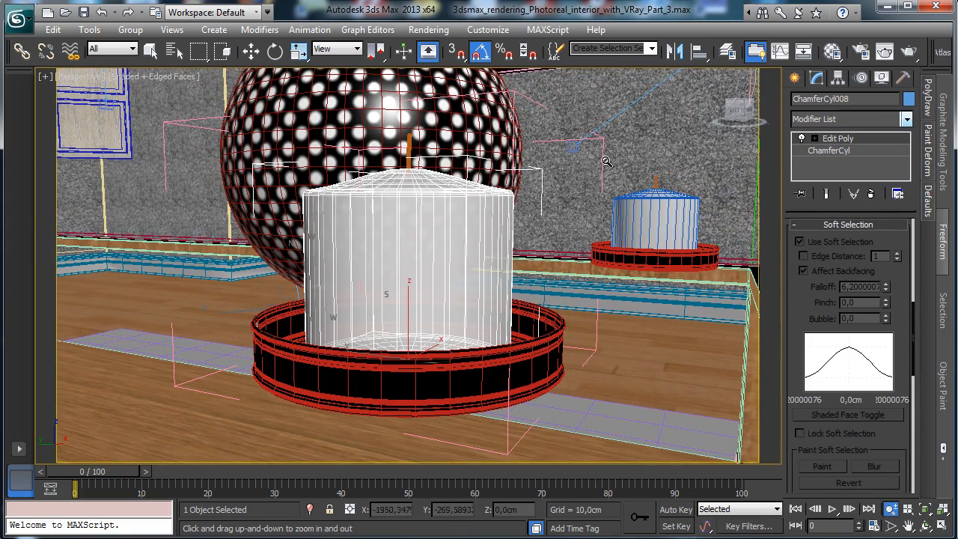
left_click(842, 151)
left_click(534, 319)
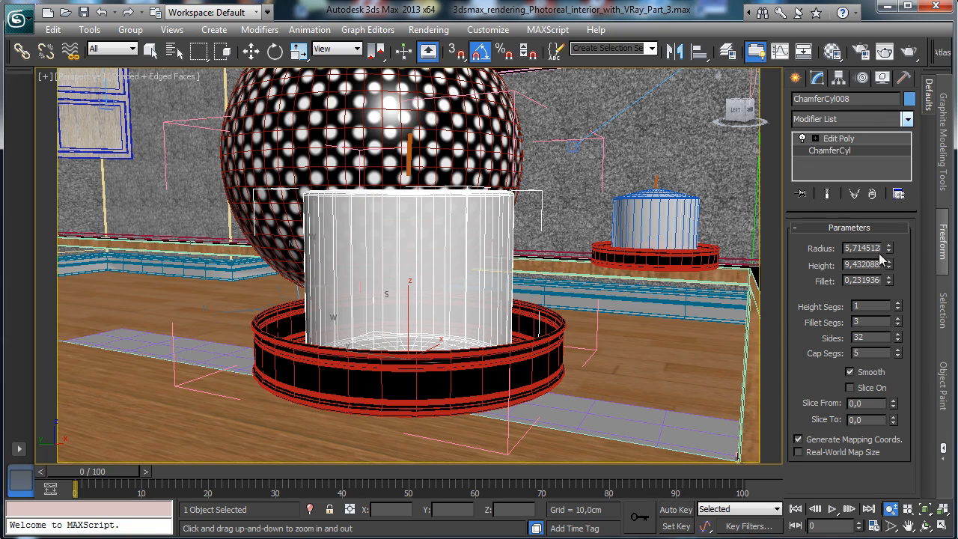
left_click(827, 194)
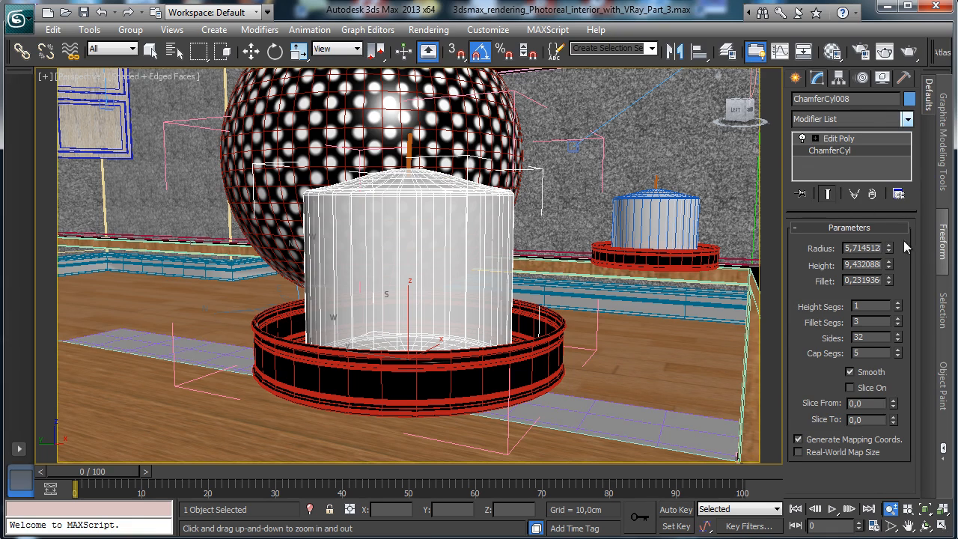
left_click_drag(888, 266, 895, 209)
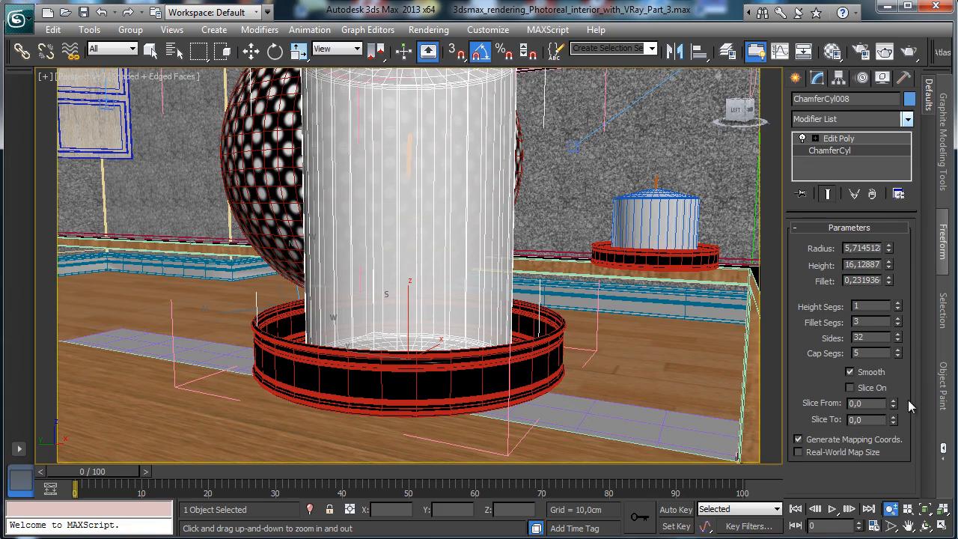
Step: Raise the front candle's wick about 6.75 cm onto the top of the wax and rotate it 85 degrees around Z
left_click(909, 527)
left_click_drag(519, 241, 514, 355)
left_click(926, 526)
left_click(838, 140)
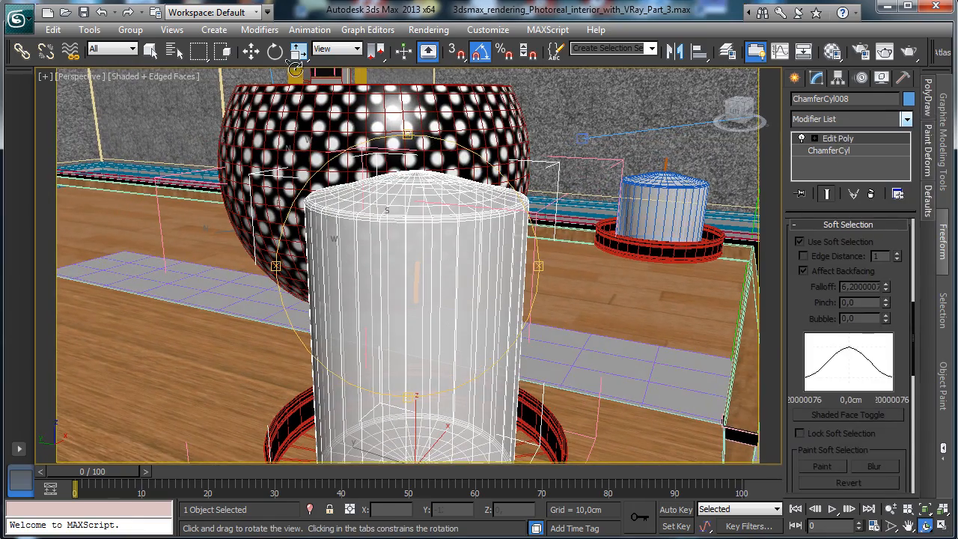
left_click(150, 50)
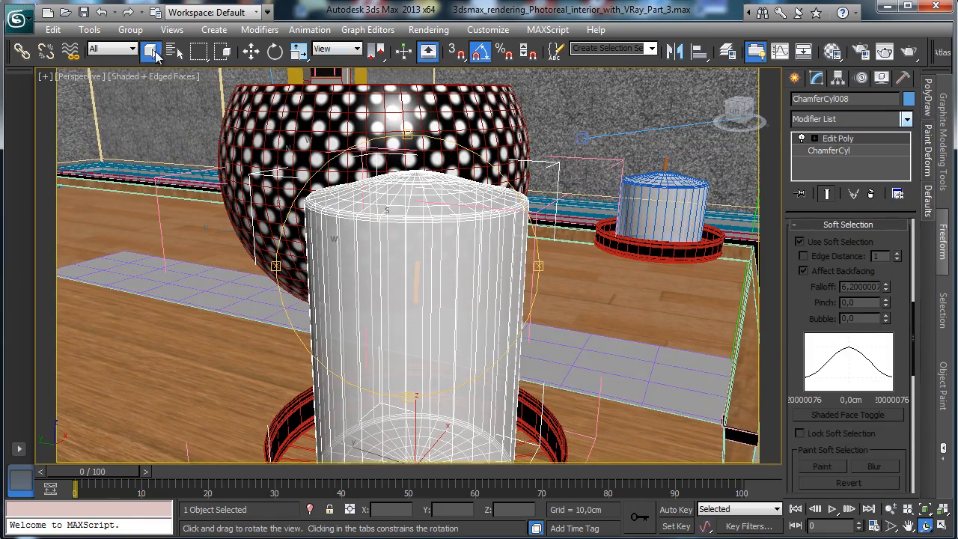
left_click(417, 299)
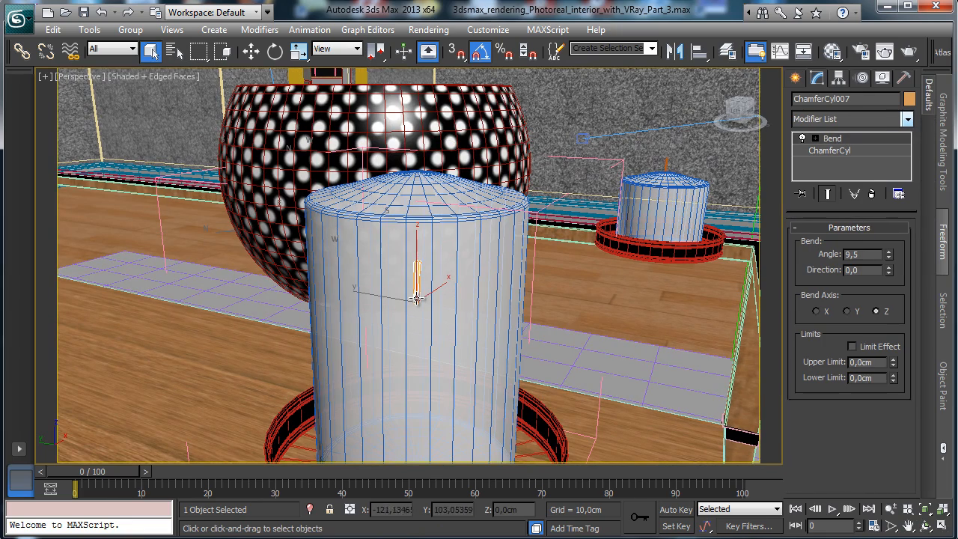
left_click(251, 50)
left_click_drag(416, 257, 417, 142)
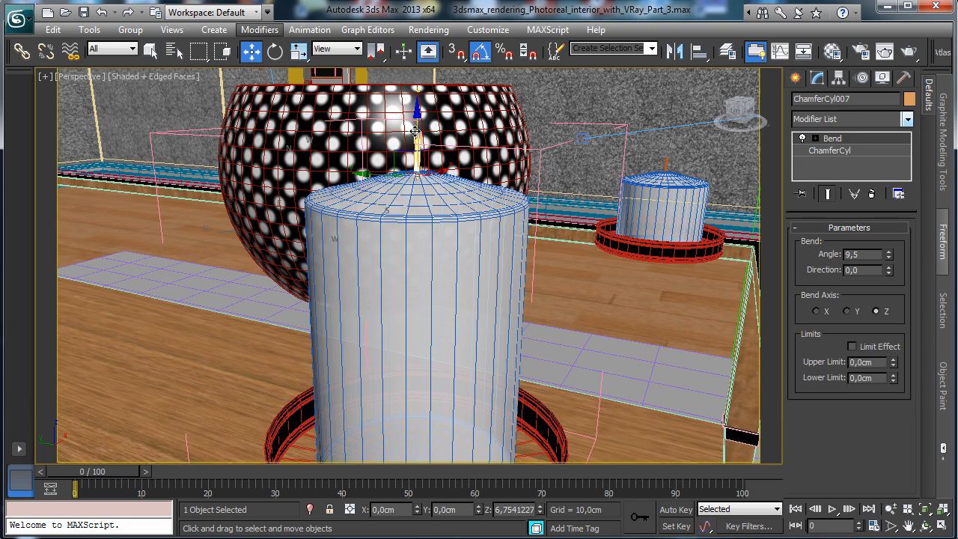
left_click(274, 51)
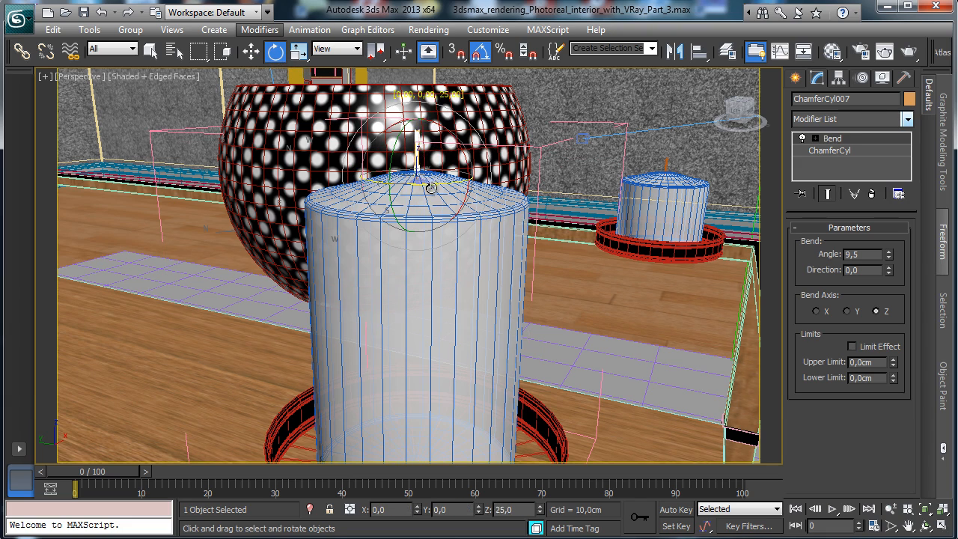
left_click_drag(427, 187, 479, 191)
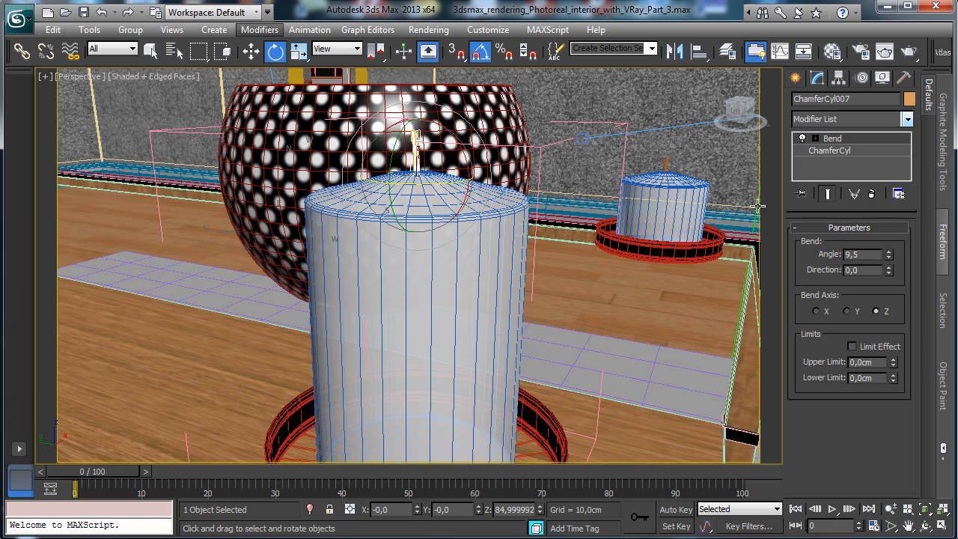
Step: Enlarge the wick's base cylinder slightly and set its Bend angle to 14.5
left_click(830, 151)
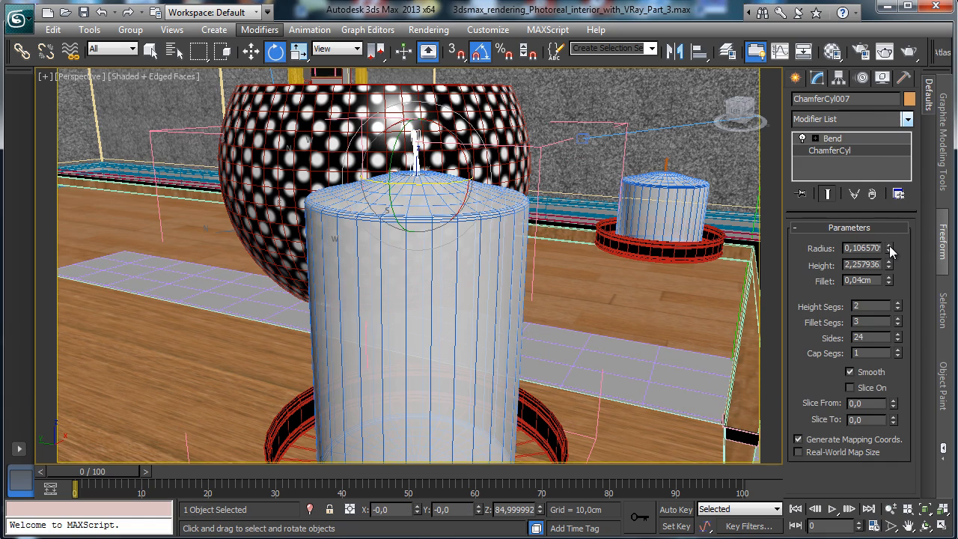
mouse_move(888, 248)
left_mouse_down()
mouse_move(888, 262)
mouse_move(890, 240)
left_mouse_up()
left_click(838, 140)
Step: Close the front candle's group and return the viewport to the V-Ray physical camera view
left_click(130, 30)
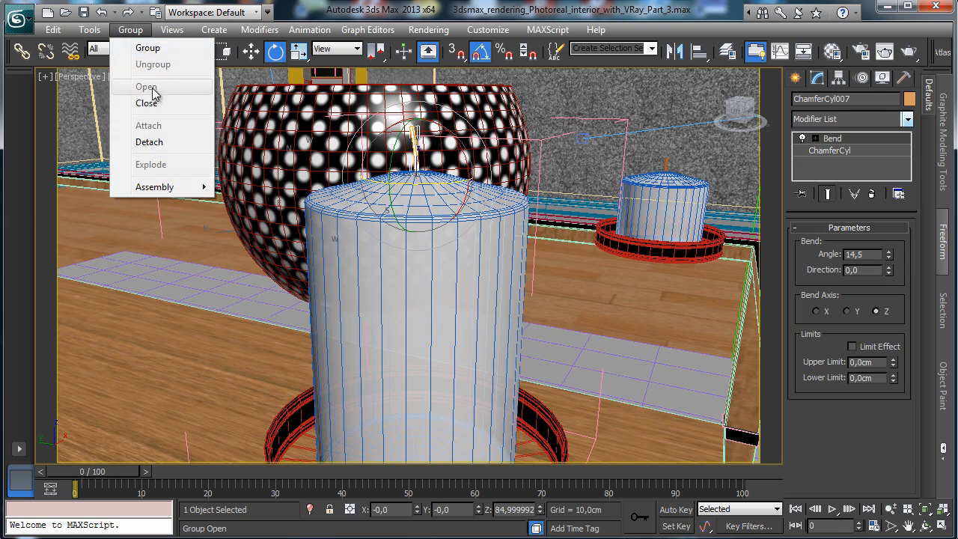
left_click(146, 103)
left_click(74, 77)
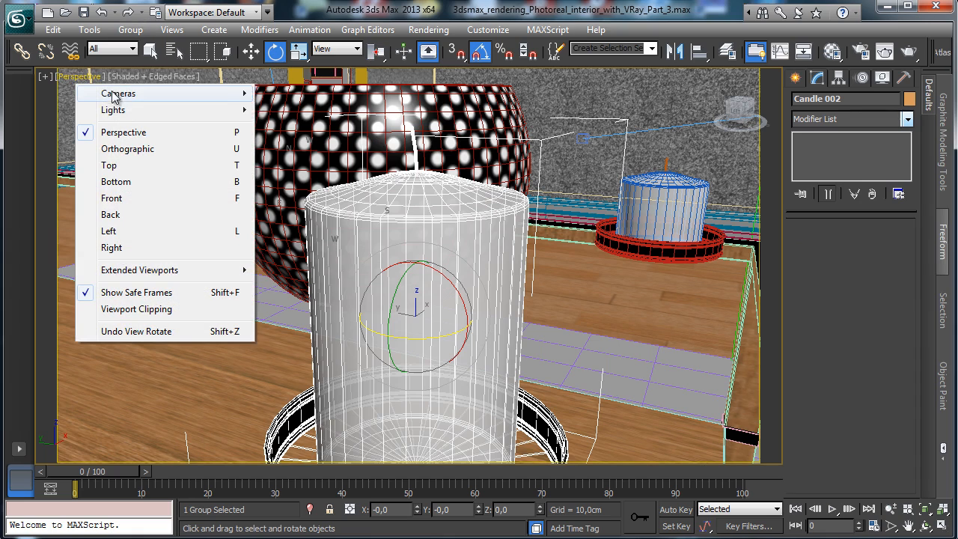
mouse_move(113, 96)
left_click(322, 109)
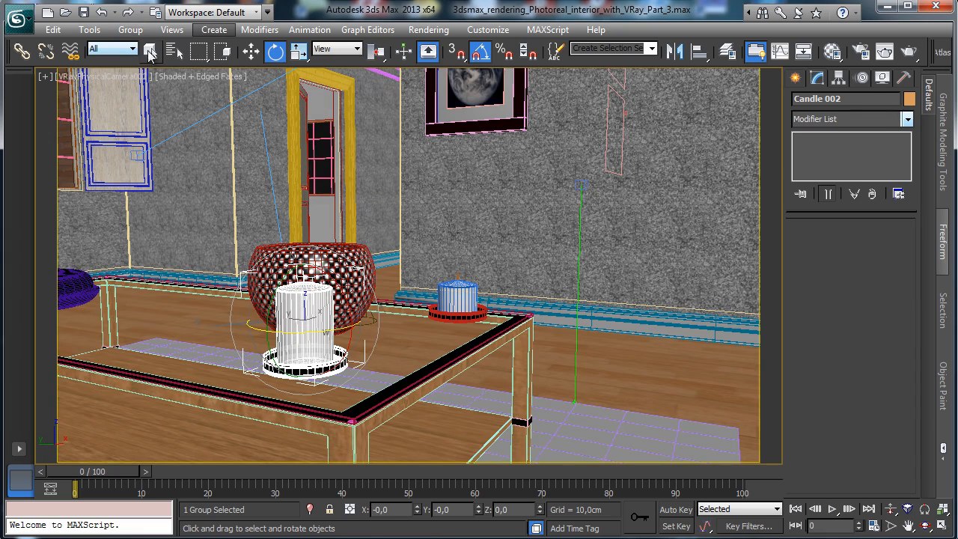
Step: Reopen the front candle's group and slim its wax body slightly by reducing the ChamferCyl radius, accepting the topology warning
key("q")
left_click(130, 29)
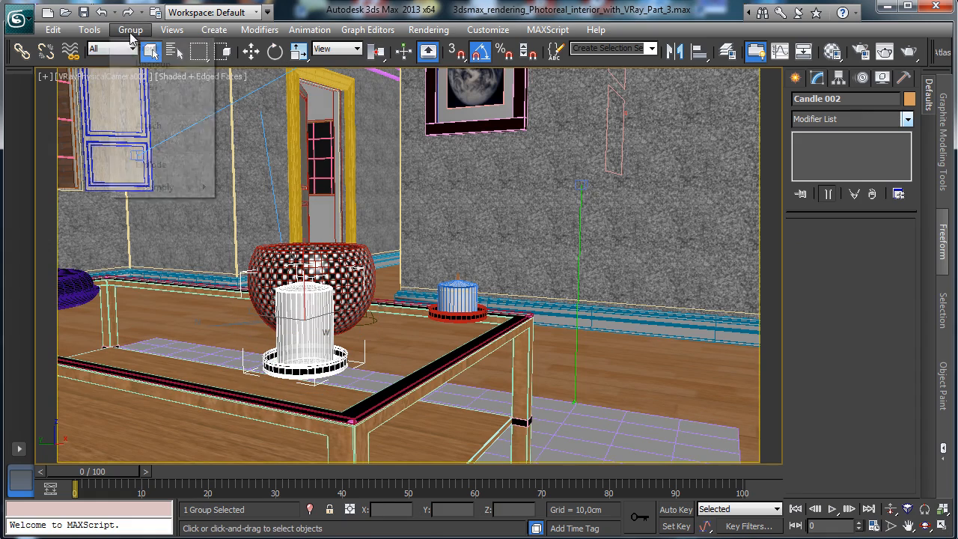
left_click(154, 88)
left_click(340, 303)
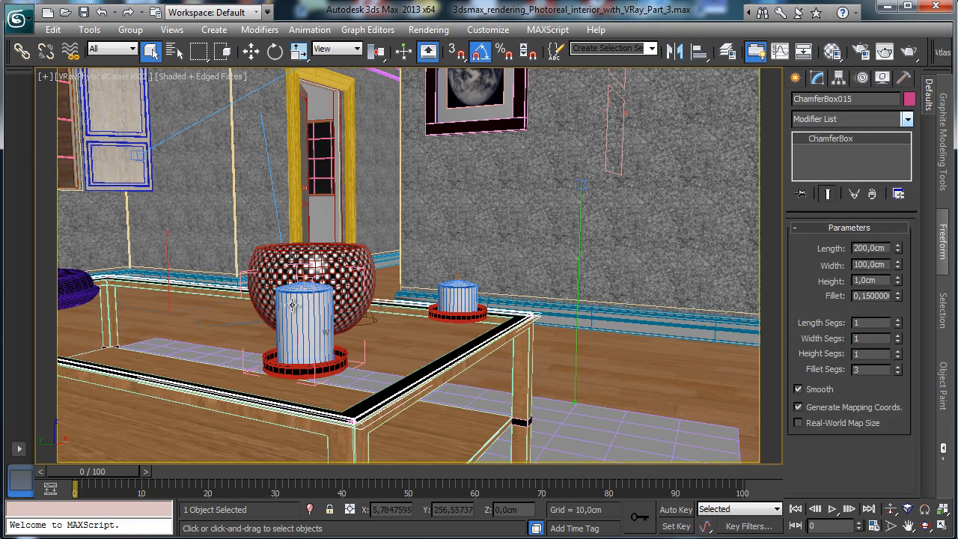
left_click(321, 297)
left_click(828, 150)
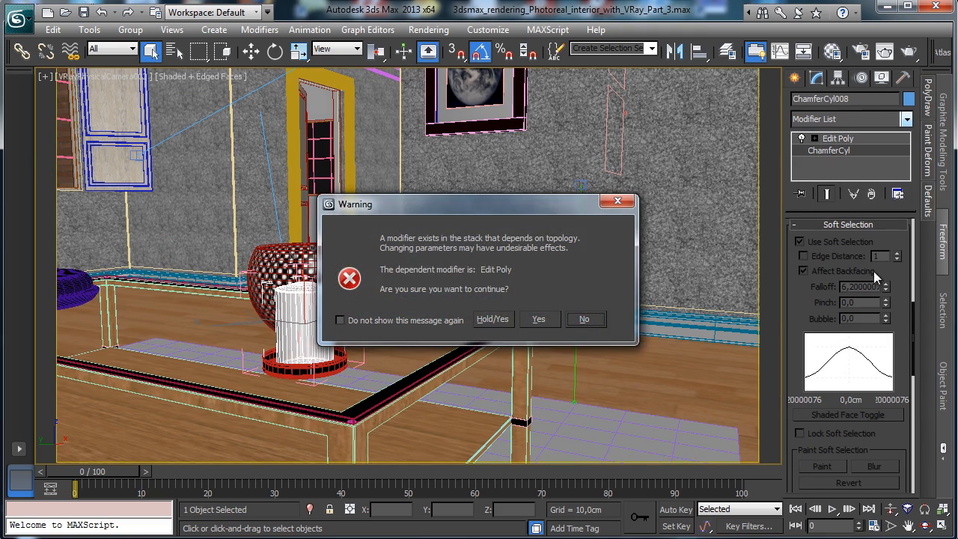
left_click(540, 320)
left_click_drag(888, 255, 890, 267)
left_click(842, 140)
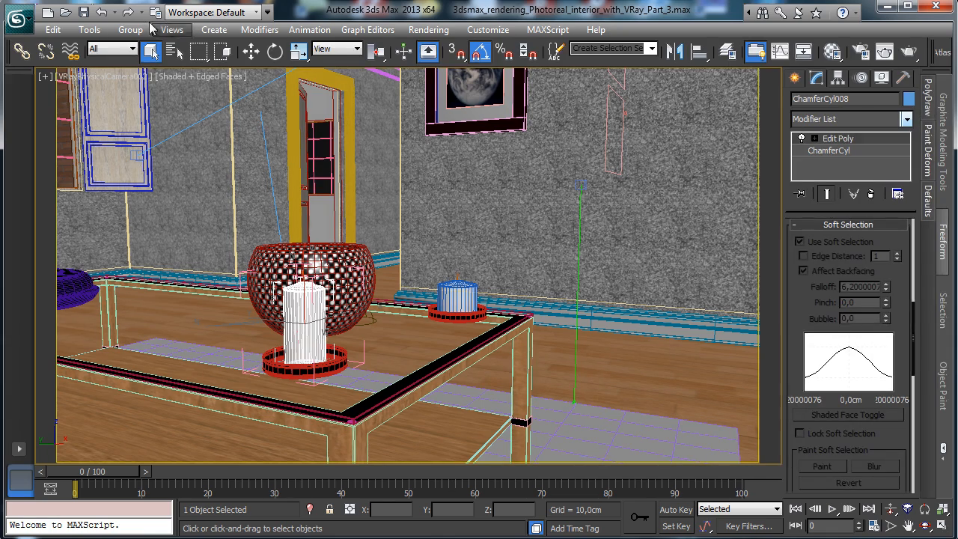
Step: Close the front candle's group again and save the scene
left_click(131, 30)
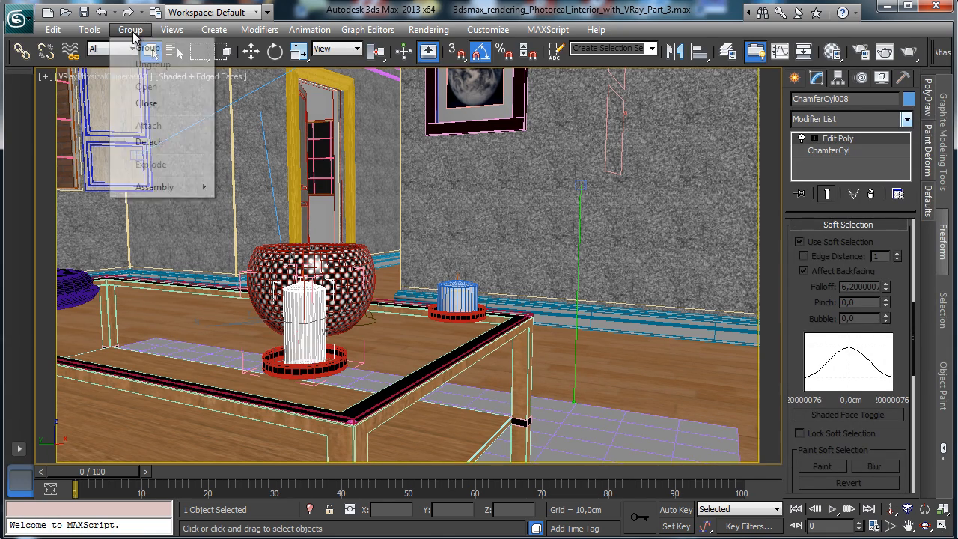
left_click(146, 102)
key("ctrl+s")
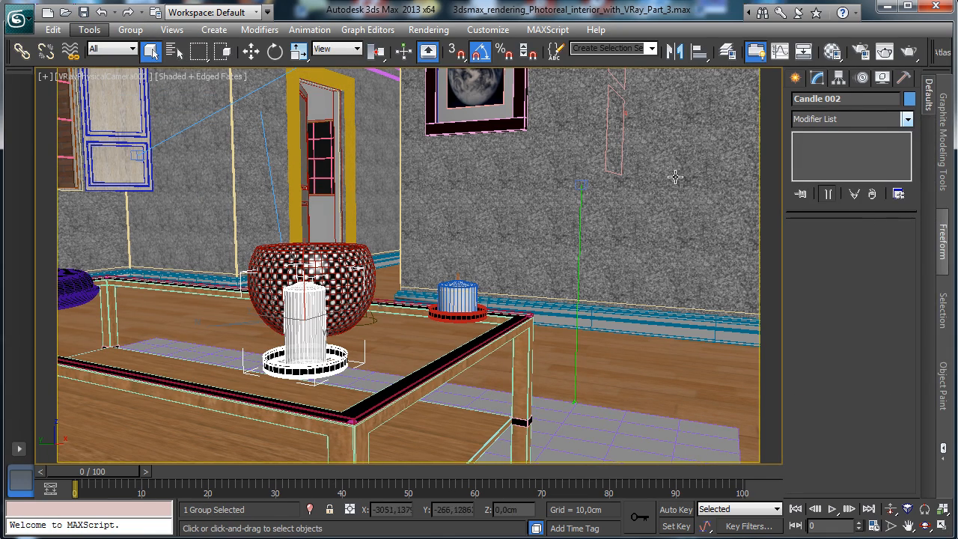
Step: Render the camera view with a larger region covering the bowl, both candles and the tabletop
left_click(882, 54)
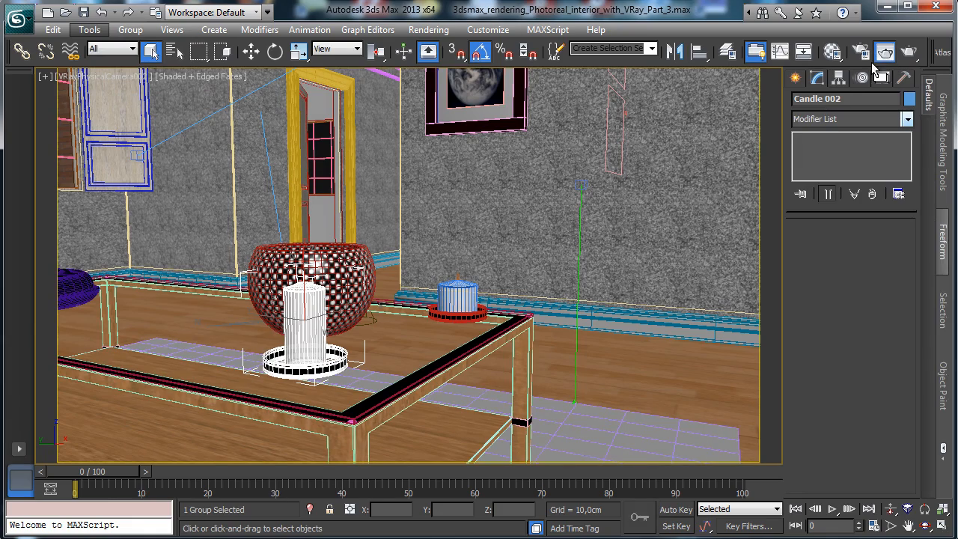
left_click(956, 133)
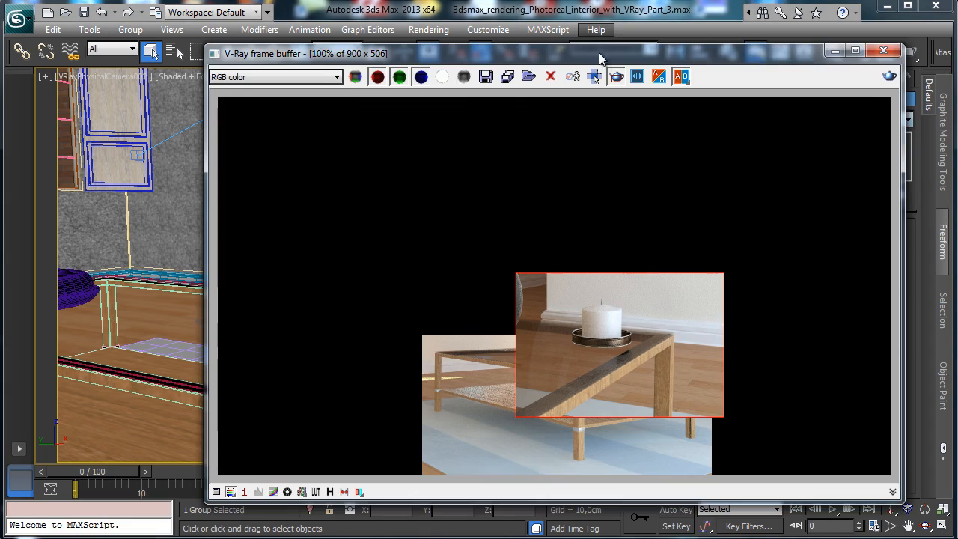
left_click_drag(533, 55, 549, 33)
left_click_drag(365, 186, 729, 426)
left_click(904, 52)
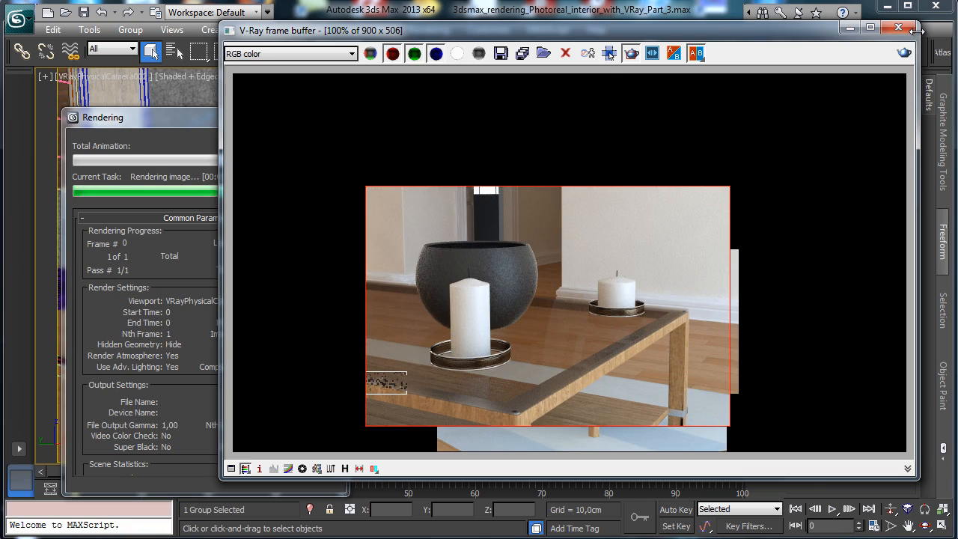
left_click(849, 27)
Step: Set the Table glass material's Fresnel IOR to 1.65 and render the region again
key("m")
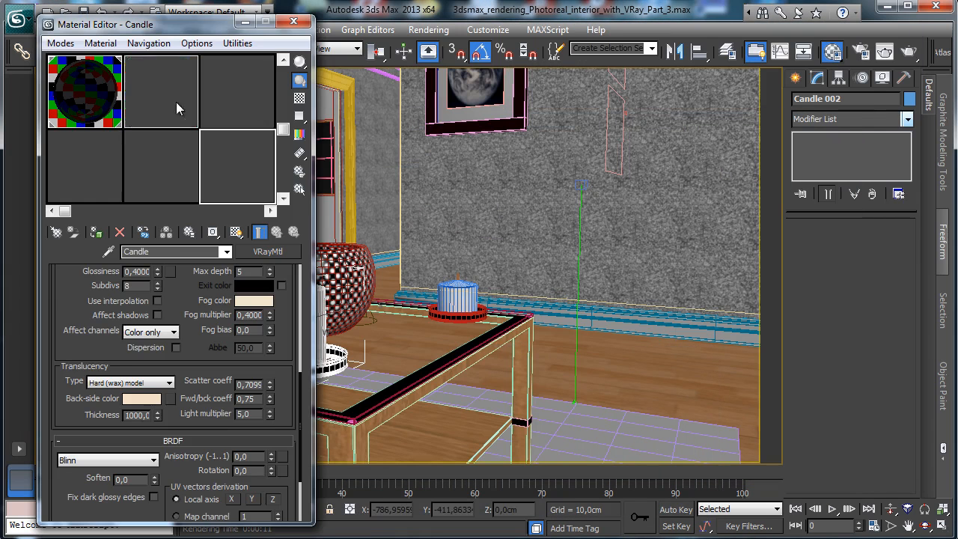
left_click(131, 101)
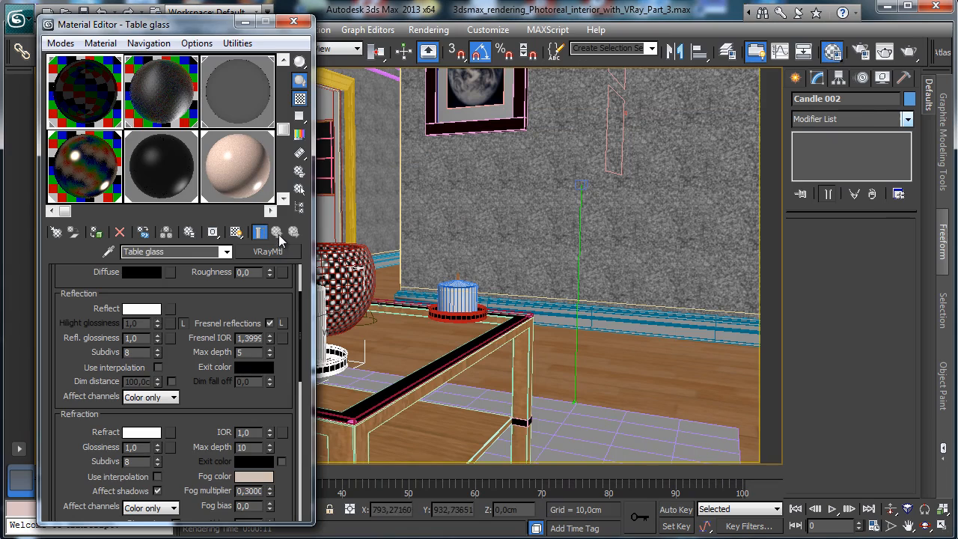
left_click_drag(243, 314, 297, 293)
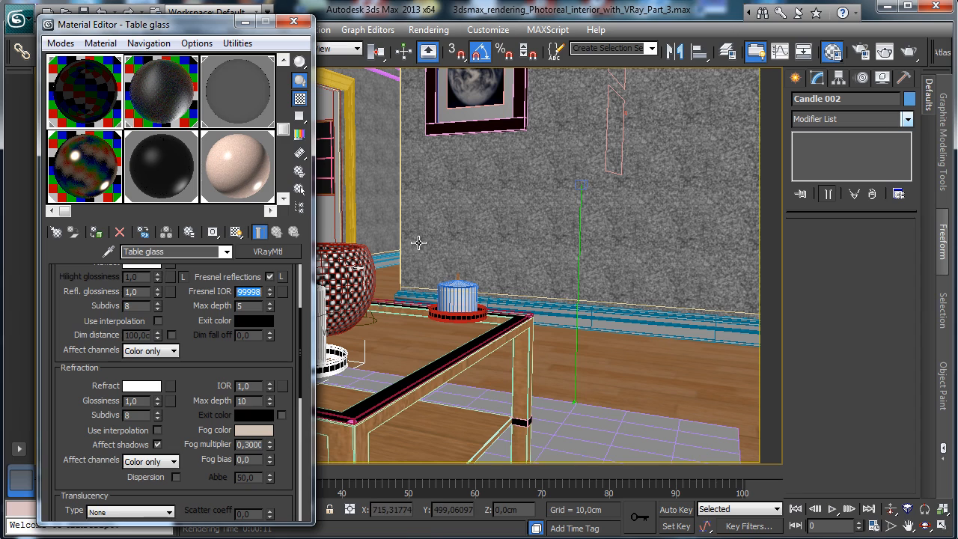
type("1.65")
key("Return")
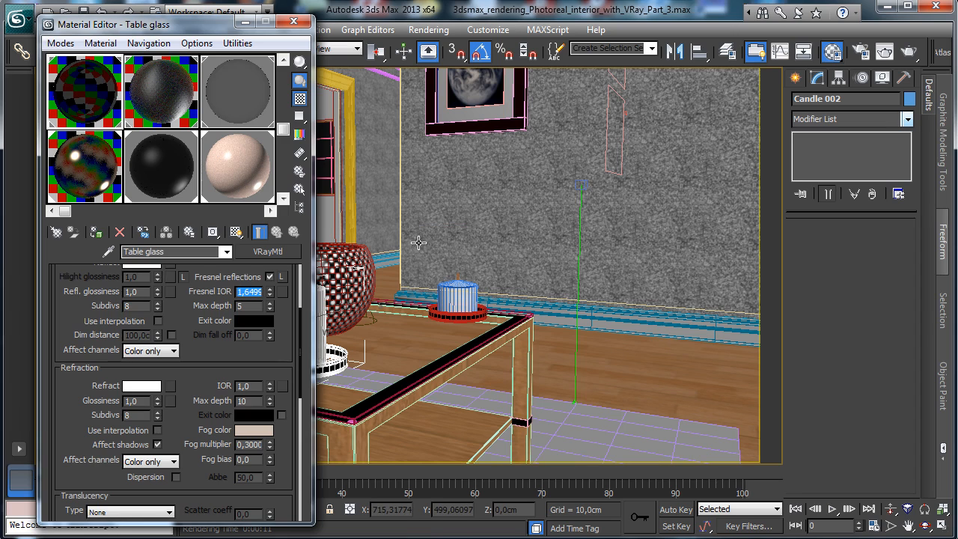
left_click(908, 51)
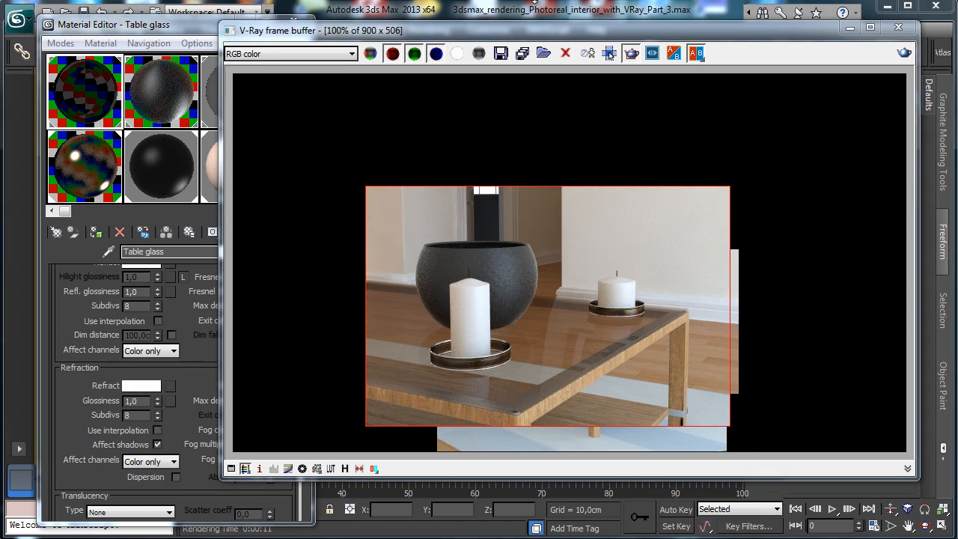
Step: Set the Table glass material's refraction fog multiplier to 0.5 and render the region again
left_click(198, 343)
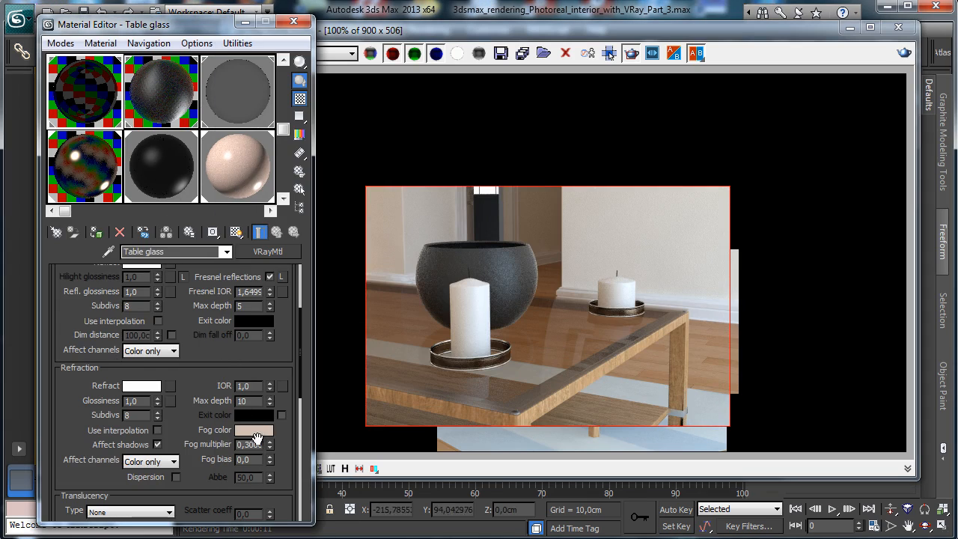
left_click_drag(247, 444, 284, 445)
type("0,5")
key("Return")
left_click(904, 53)
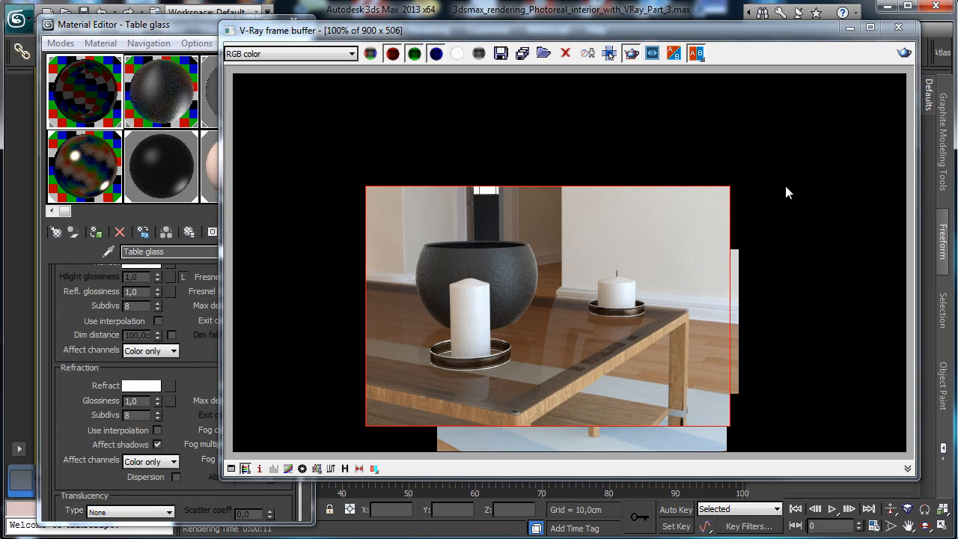
Step: Set the reflection glossiness of the Table center material's Chrome sub-material to 0.9
left_click(163, 177)
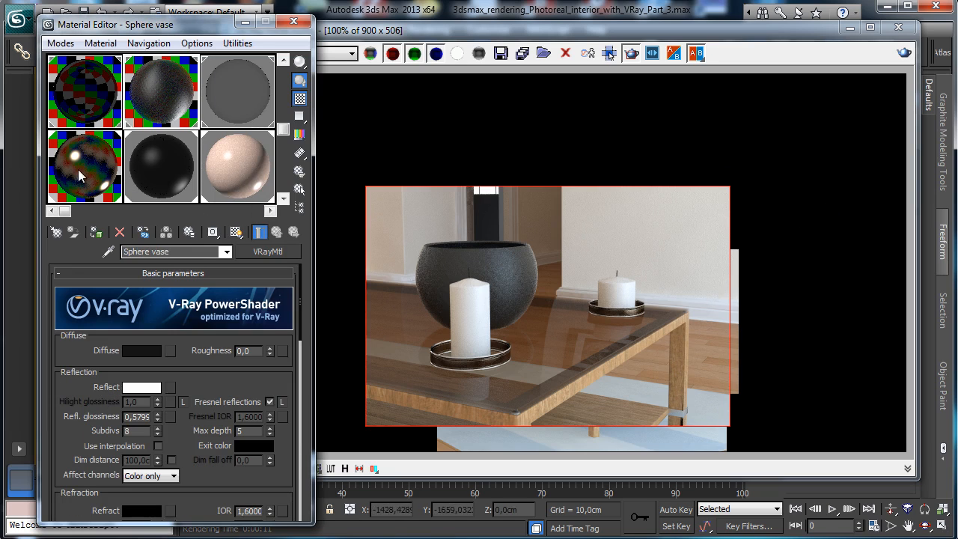
left_click(116, 126)
left_click_drag(119, 128, 107, 205)
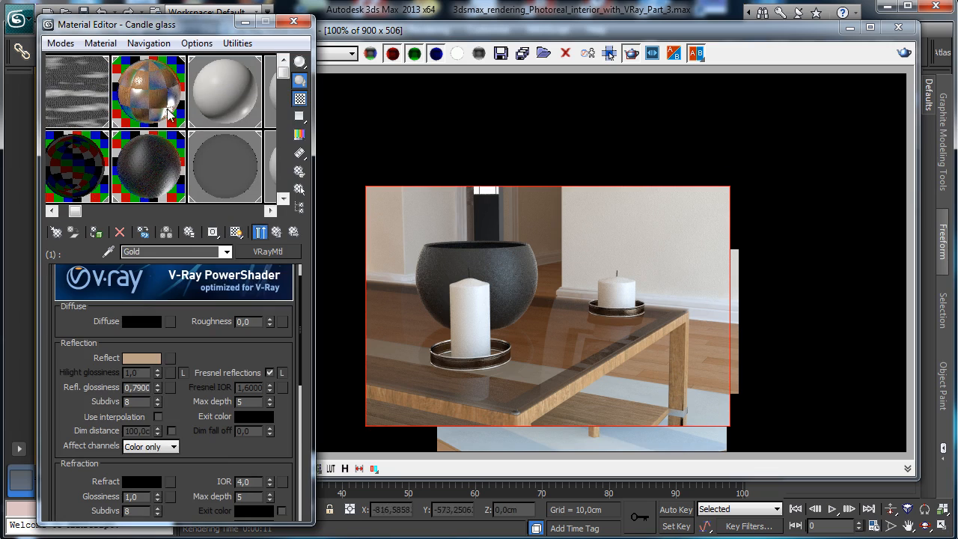
left_click(179, 123)
left_click_drag(186, 128, 199, 127)
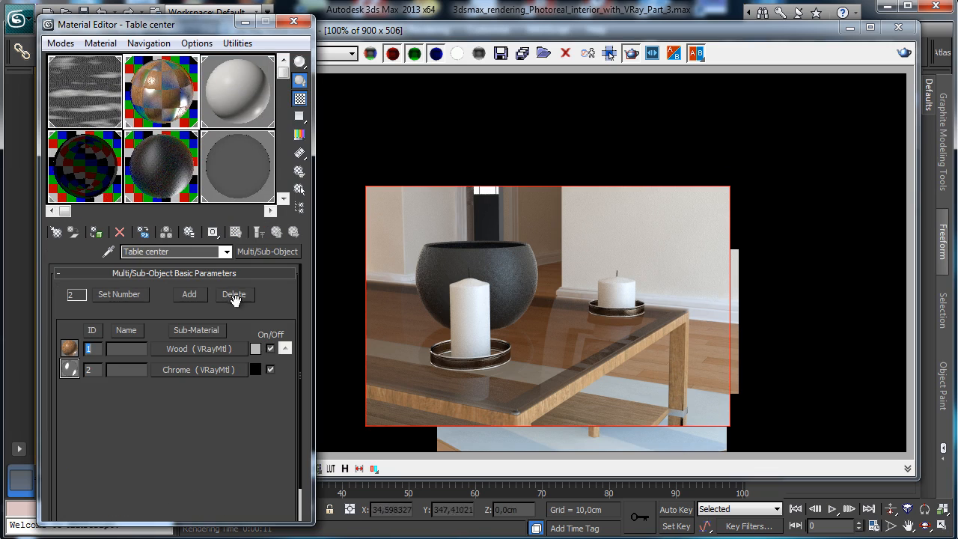
left_click(224, 369)
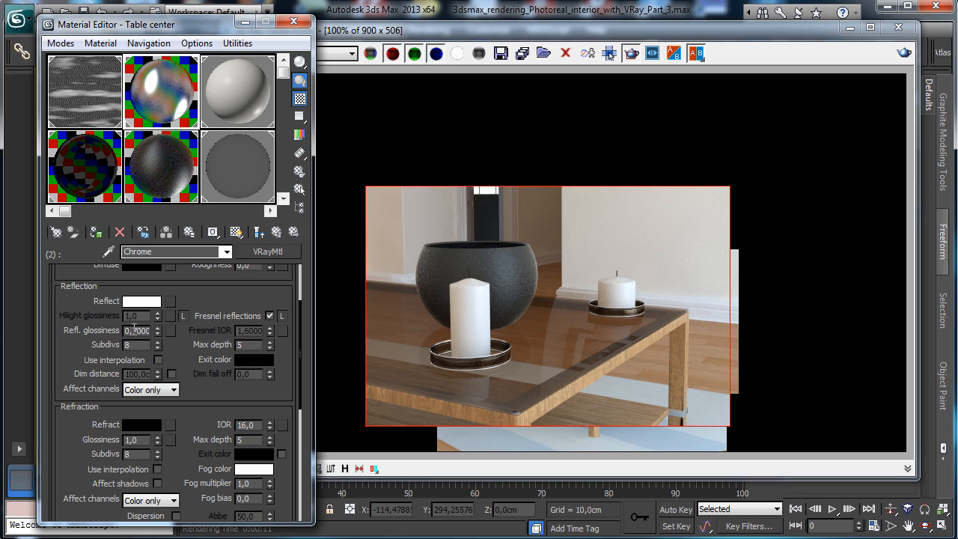
type("0005")
key("Return")
key("Return")
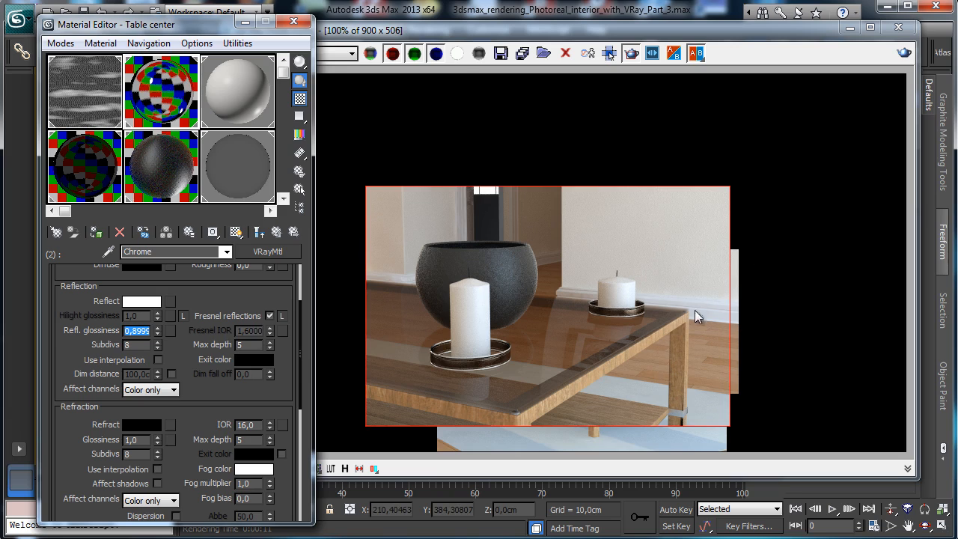
Step: Render a tall region covering the table's far corner and leg, and put the rendered image away
left_click_drag(604, 367, 712, 442)
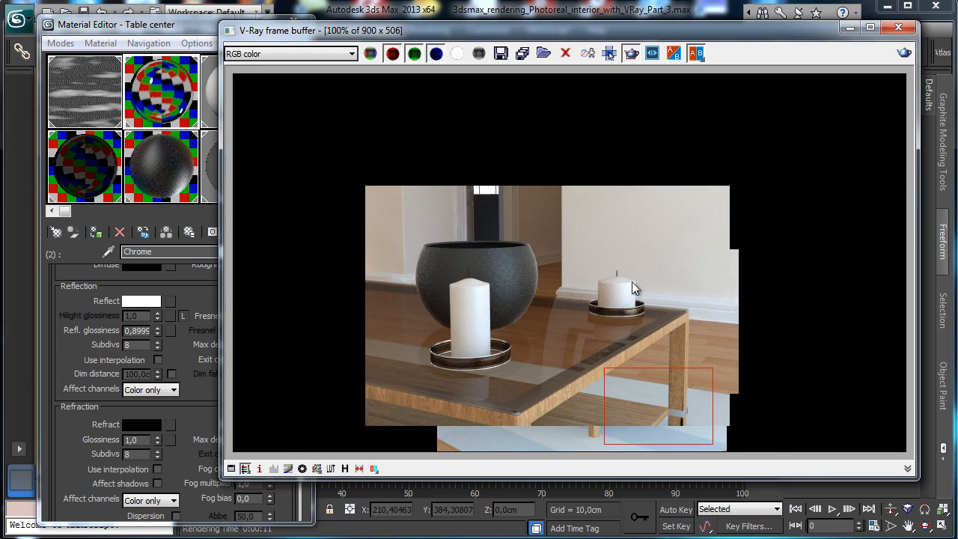
left_click_drag(621, 284, 716, 449)
left_click(904, 54)
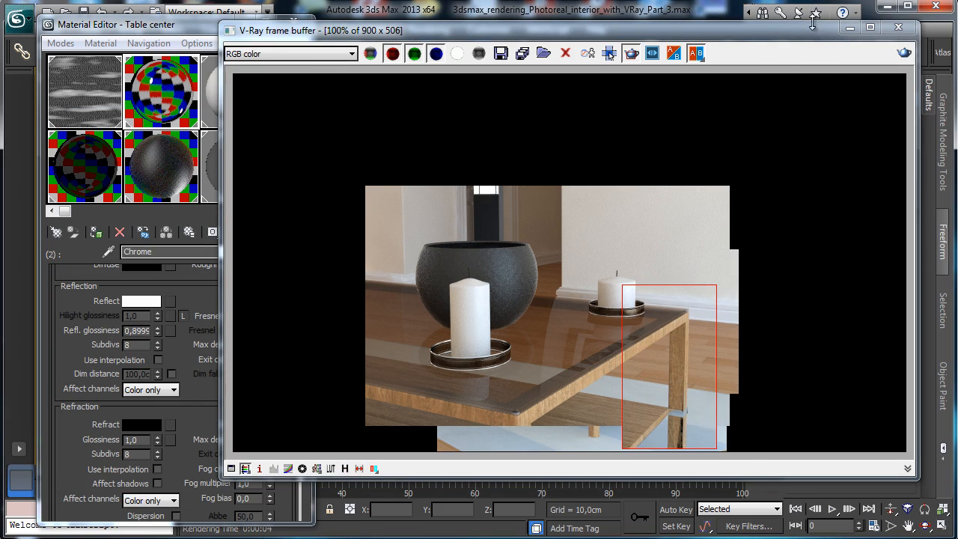
left_click(849, 27)
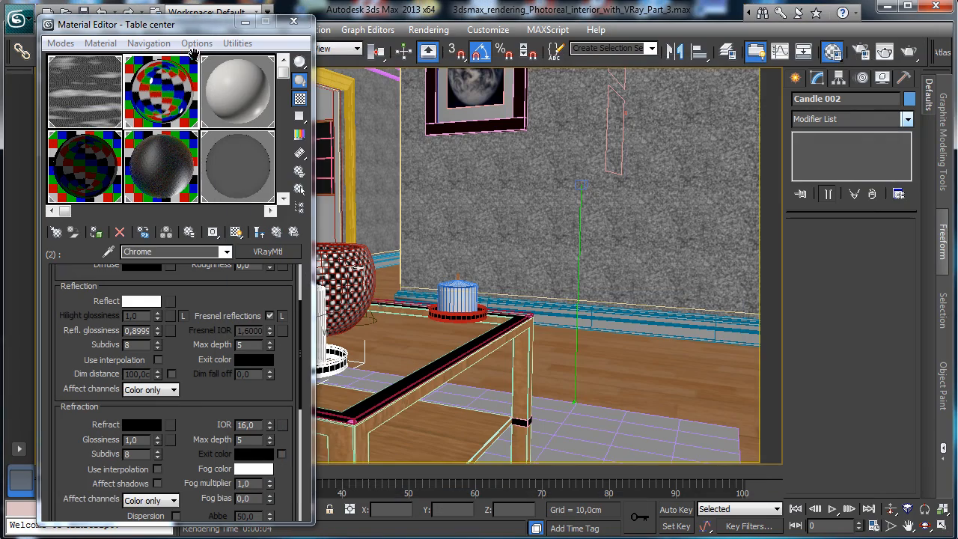
Step: Bring up the Sphere vase material's maps down to its bump entry, keeping the vase accessible in the viewport
left_click_drag(183, 26, 692, 71)
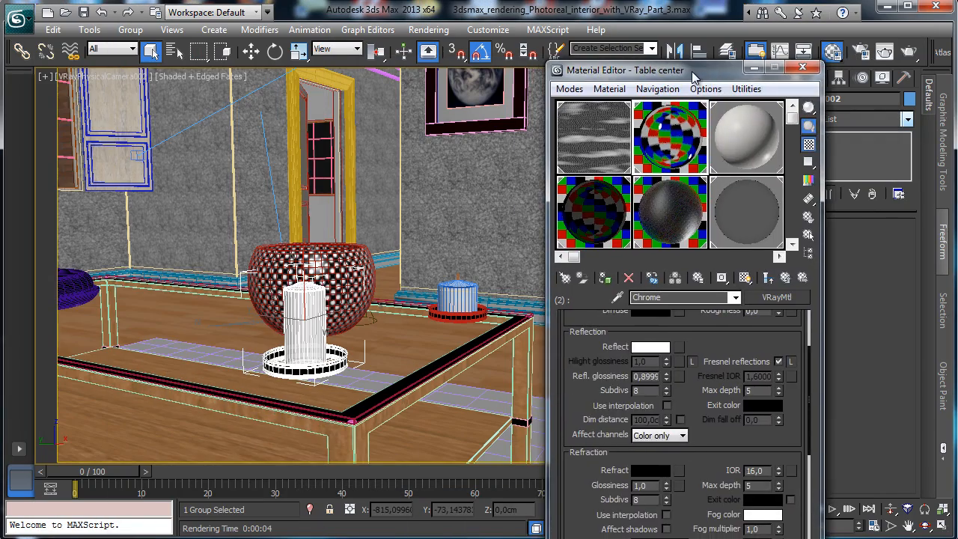
left_click(653, 204)
scroll(706, 394, "down", 5)
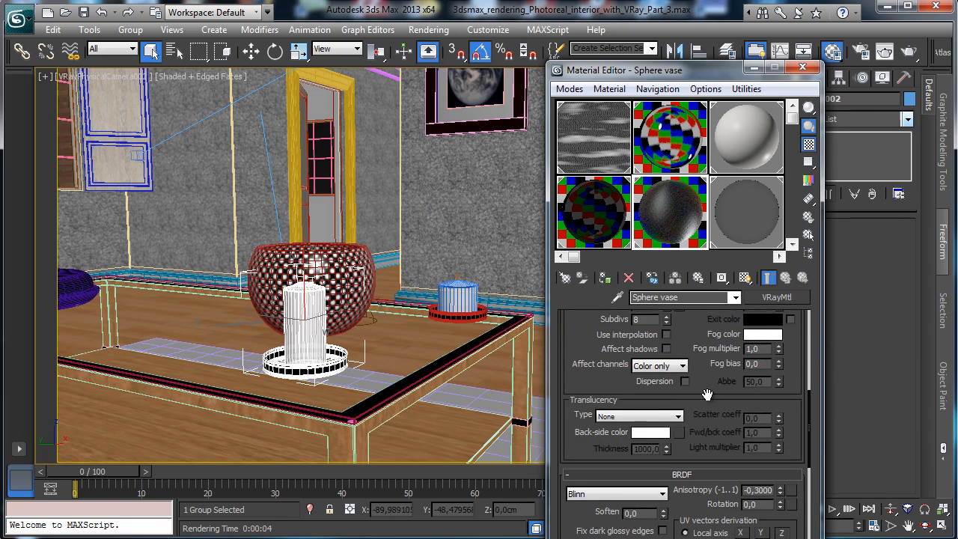
scroll(706, 394, "down", 5)
scroll(667, 356, "down", 3)
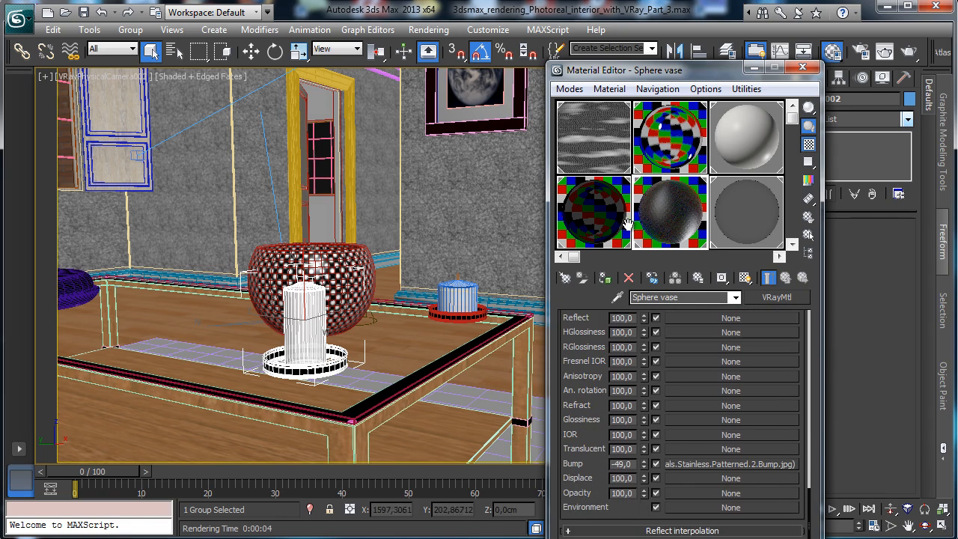
double_click(620, 462)
left_click_drag(705, 73, 635, 38)
Step: Select the vase and add a VRayDisplacementMod modifier to it
left_click(311, 254)
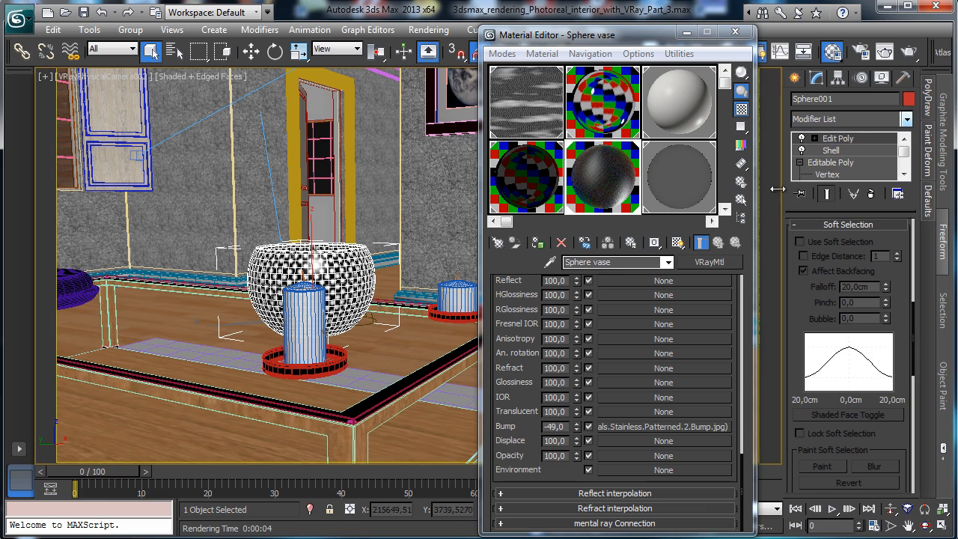
left_click(906, 119)
scroll(853, 329, "down", 10)
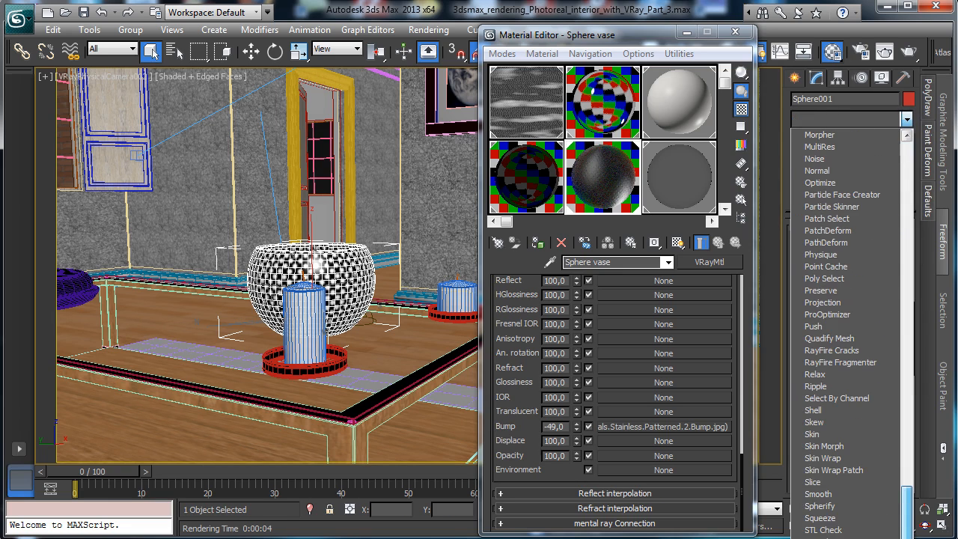
left_click(849, 535)
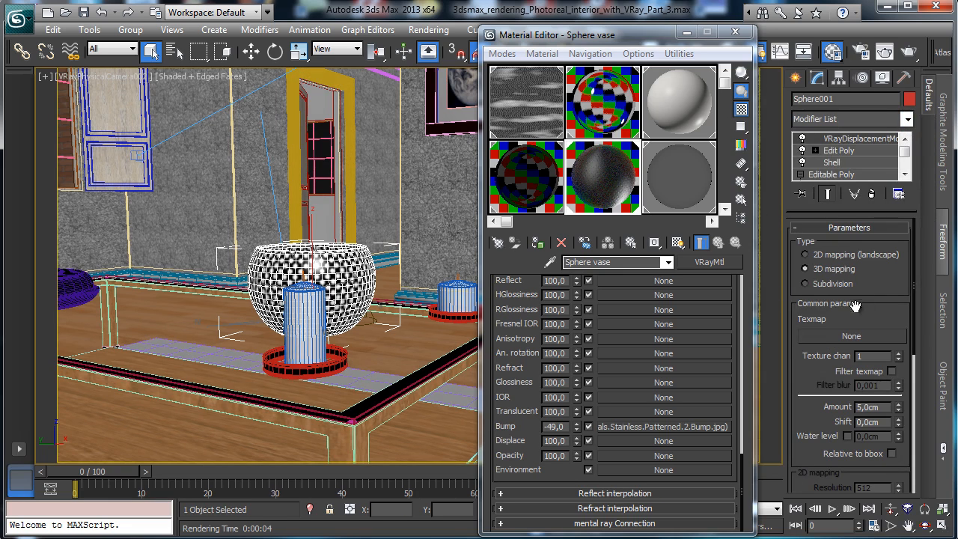
Step: Disable the Sphere vase material's bump map and copy its bitmap into the displacement modifier's Texmap
left_click(588, 426)
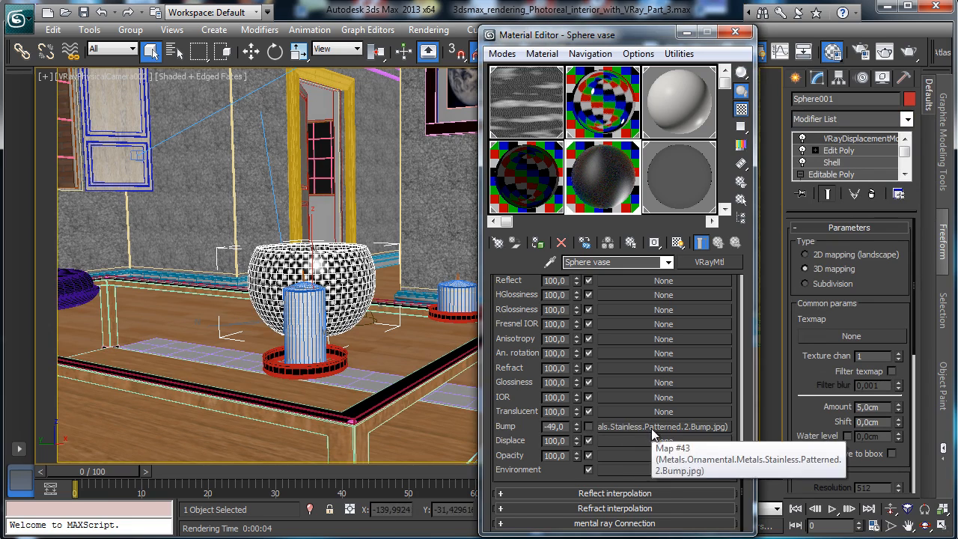
left_click_drag(652, 432, 851, 335)
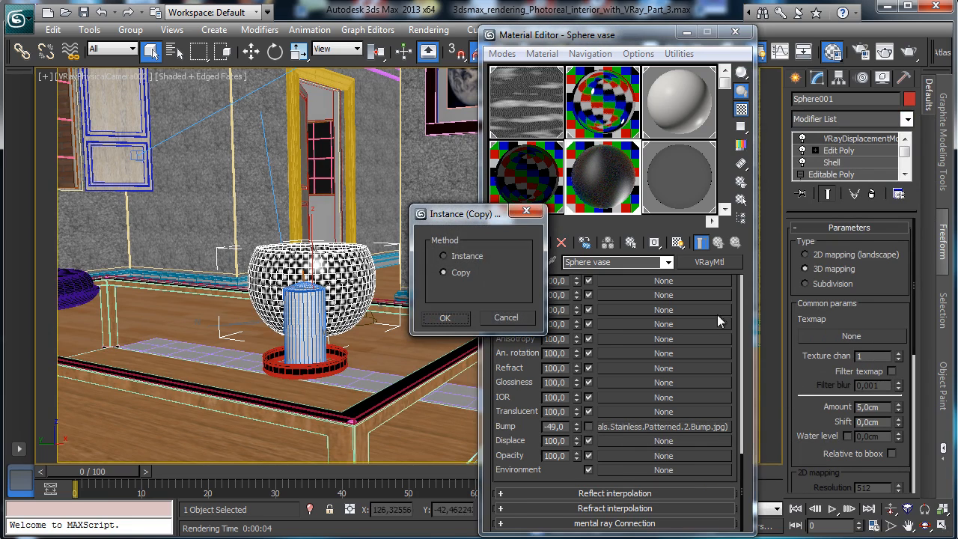
left_click(444, 318)
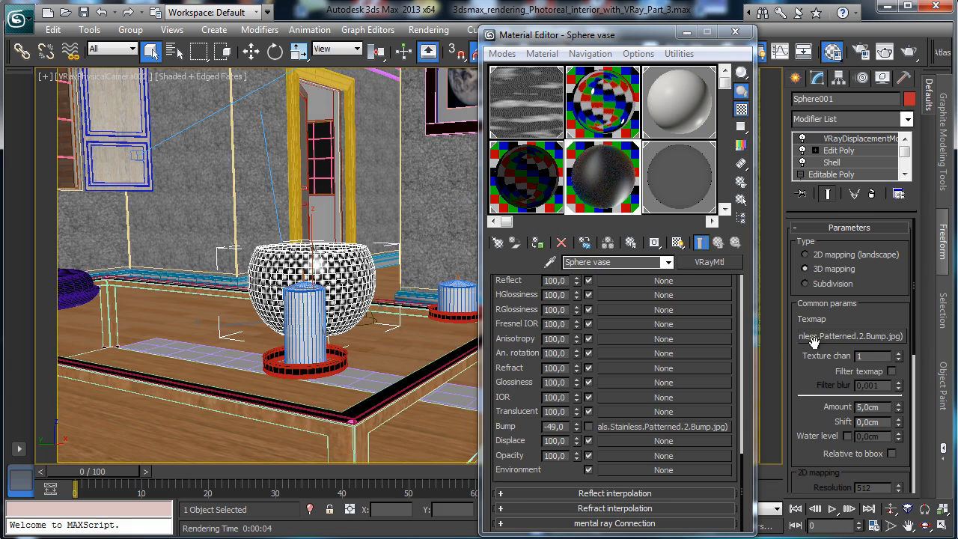
Step: Set the vase's displacement amount to 2 cm and render a region around the vase and front candle
scroll(806, 371, "down", 3)
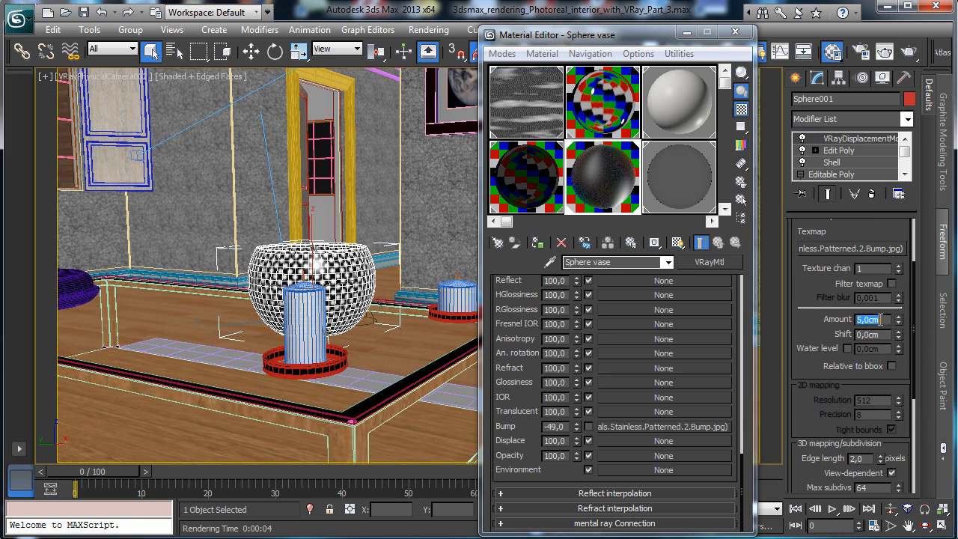
type("2")
key("Return")
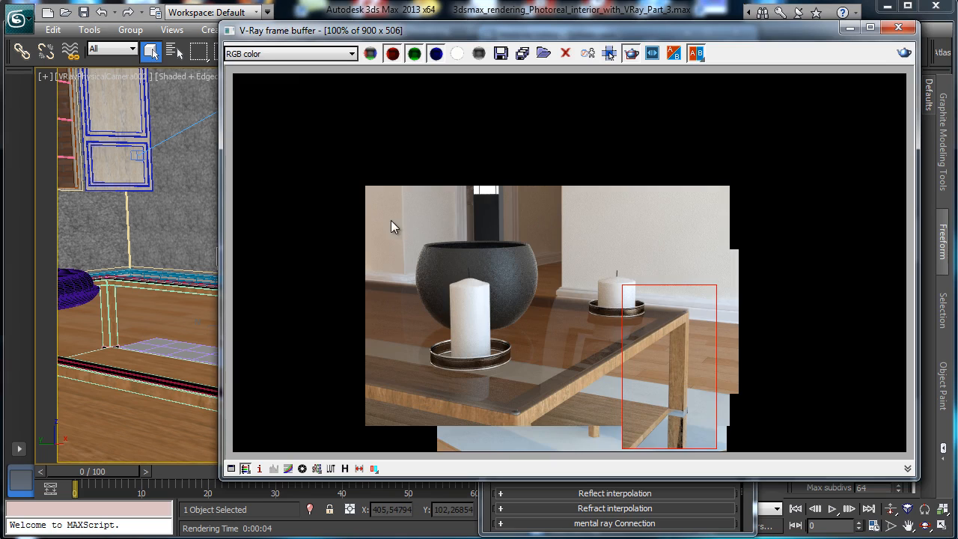
left_click_drag(392, 217, 598, 363)
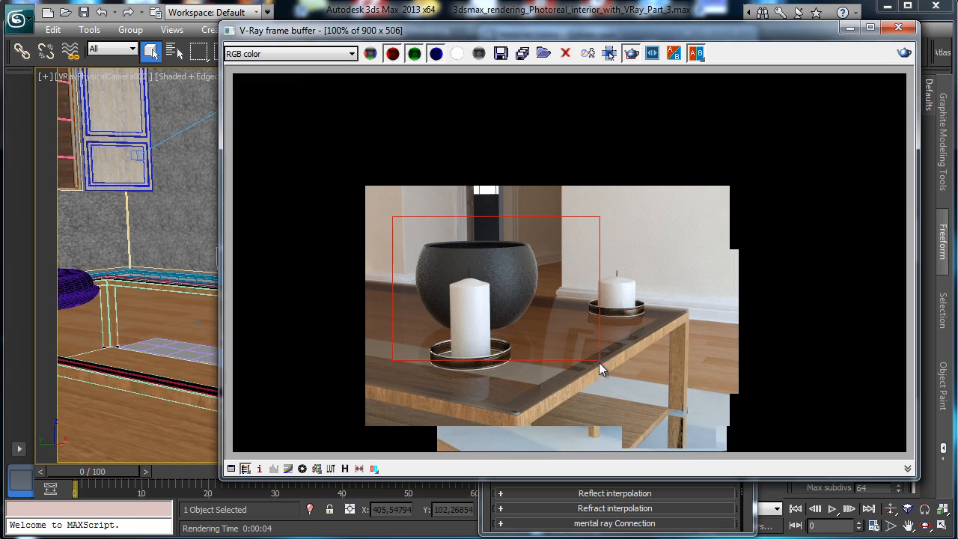
left_click(904, 54)
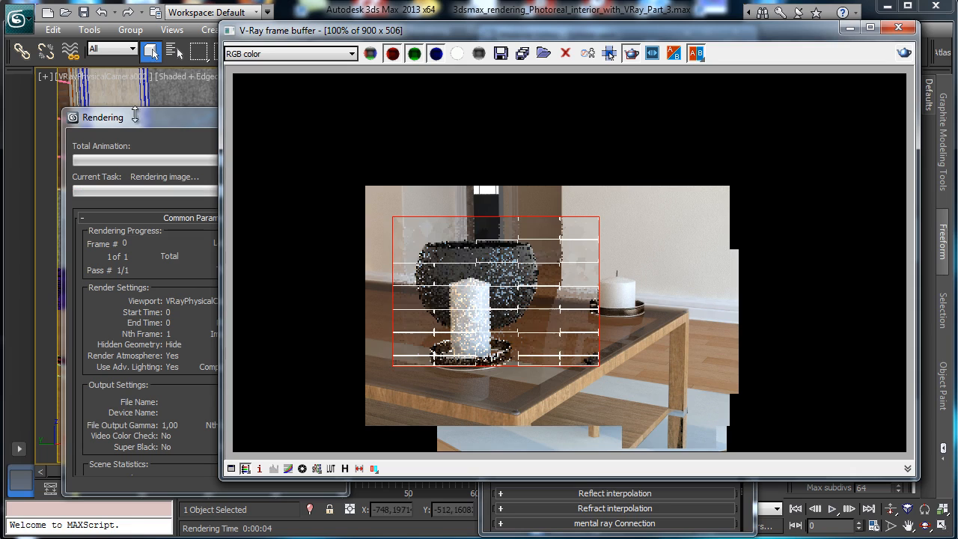
Step: Cancel the running region render and start it again from the render settings
left_click(320, 142)
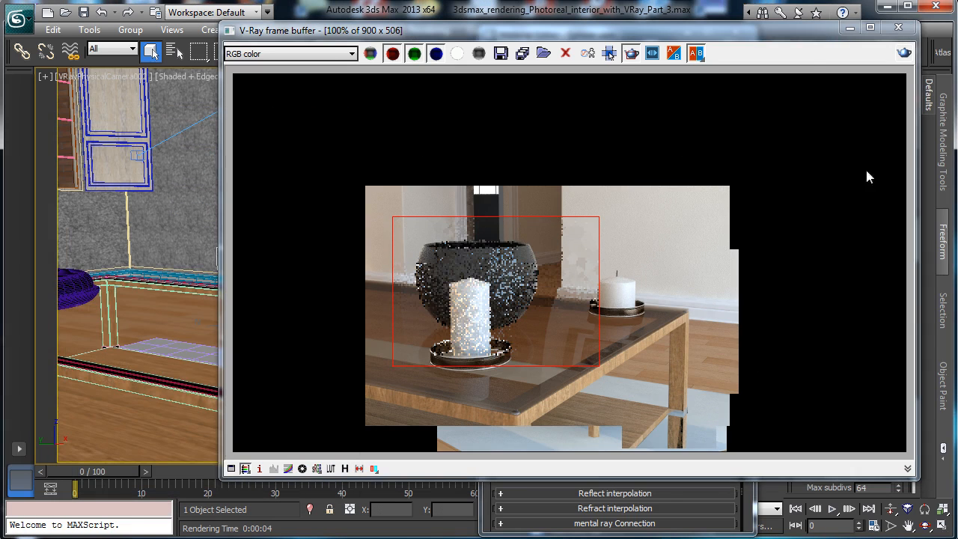
left_click_drag(793, 35, 605, 55)
left_click(858, 54)
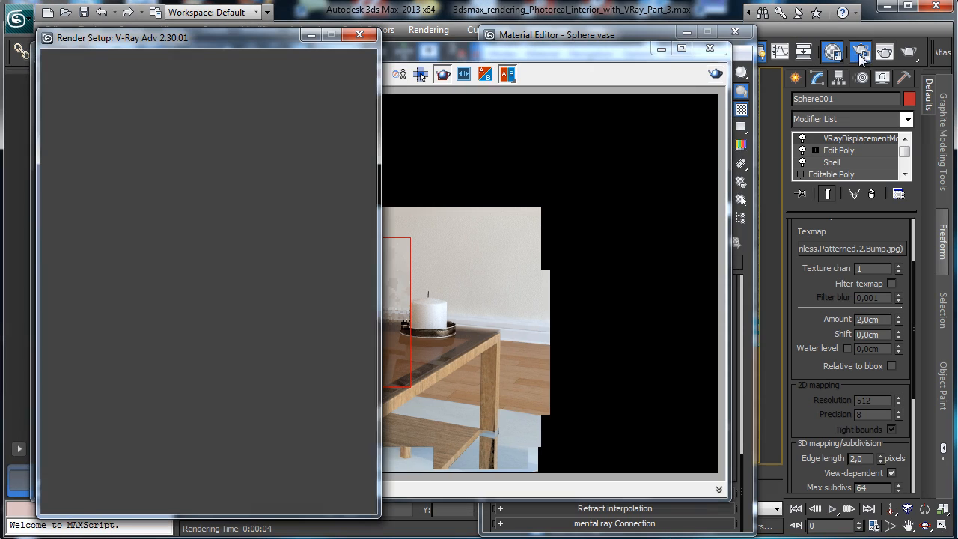
left_click(297, 492)
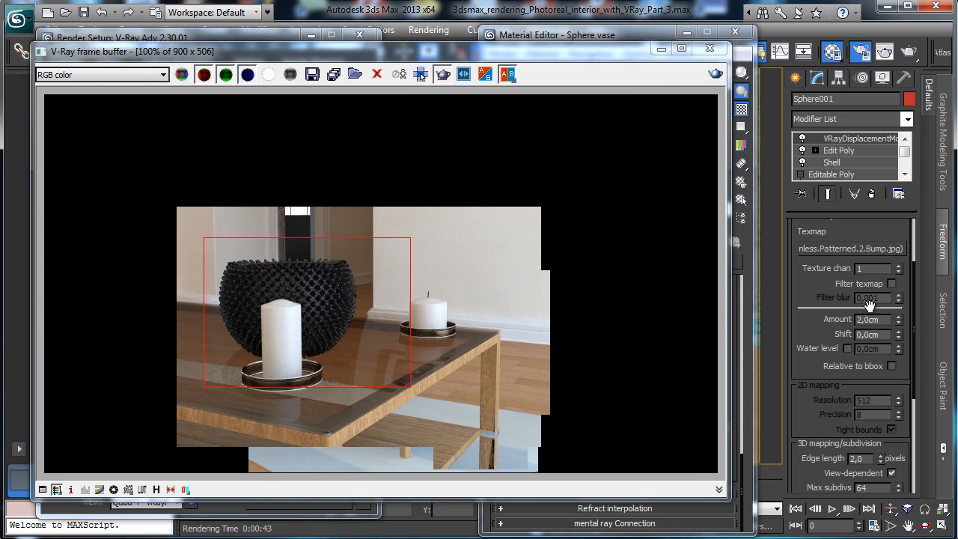
Step: Set the vase's displacement amount to -0.5 cm and render the region again
type("-0,")
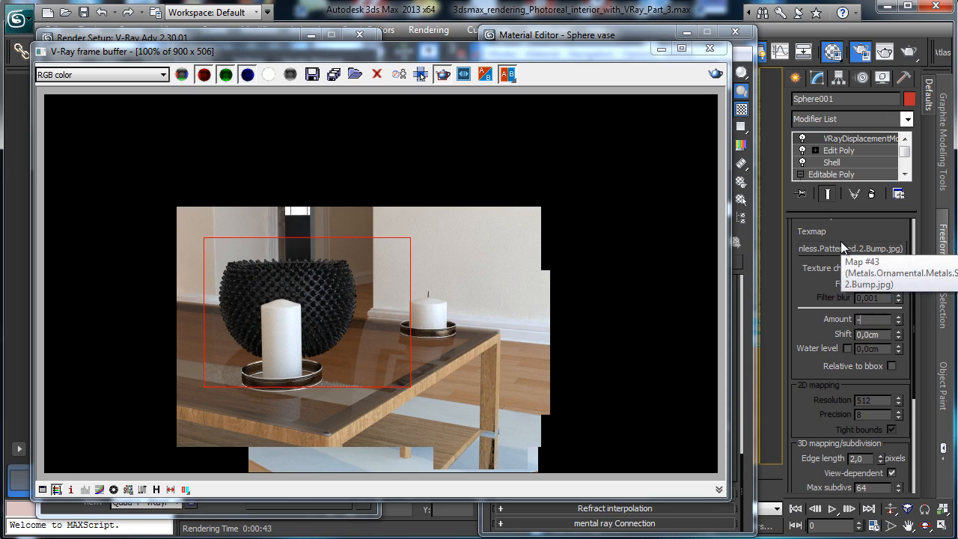
type("5")
key("Return")
left_click(716, 76)
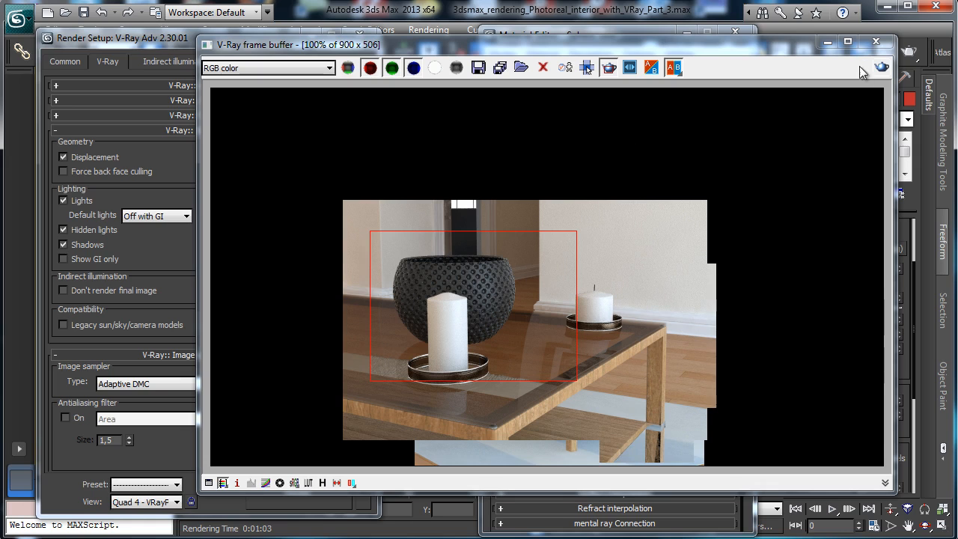
Step: Set the vase's displacement amount to -0.15 cm and render the region again
left_click(826, 42)
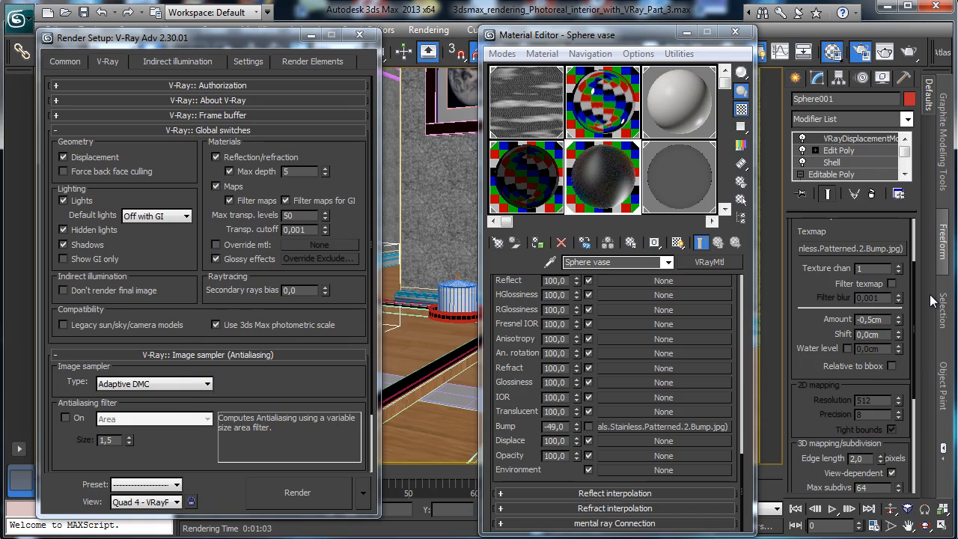
key("BackSpace")
type("15")
key("Return")
left_click(907, 51)
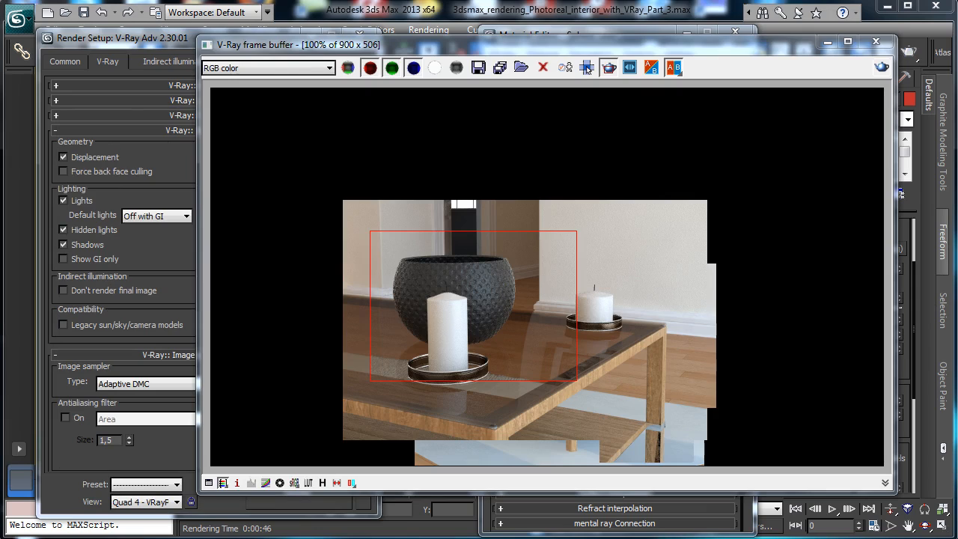
Step: Set the vase's displacement amount to -0.1 cm and put away the rendered image, material and render settings windows
left_click_drag(523, 45, 426, 48)
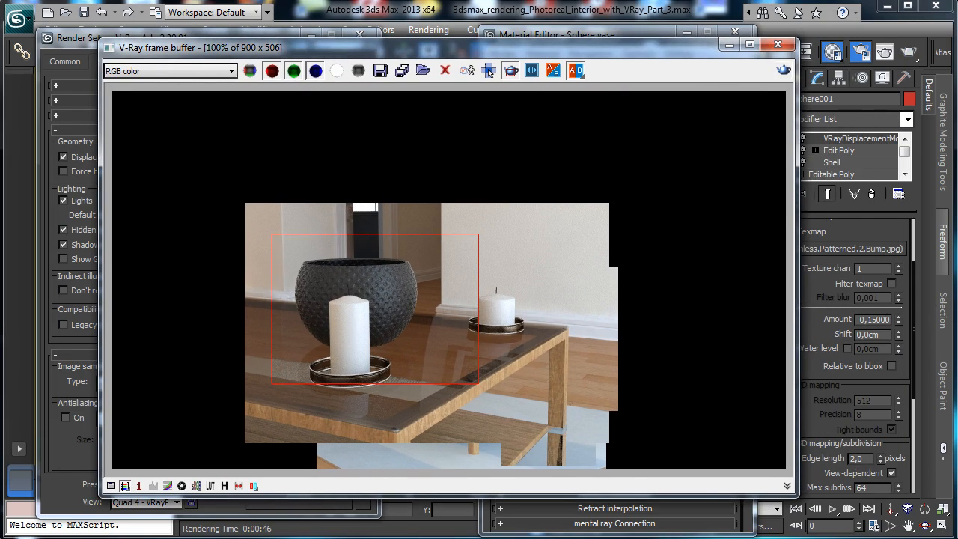
type("1,1")
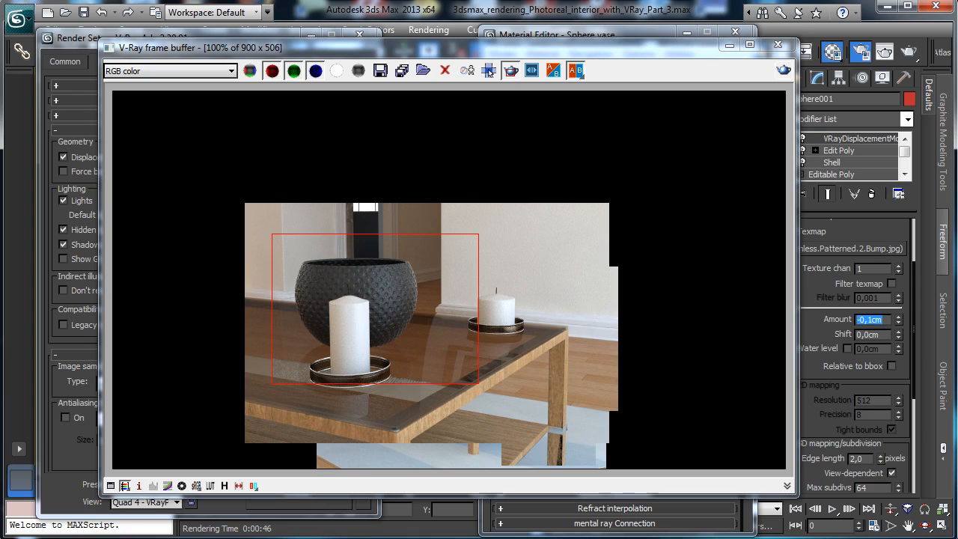
left_click(729, 45)
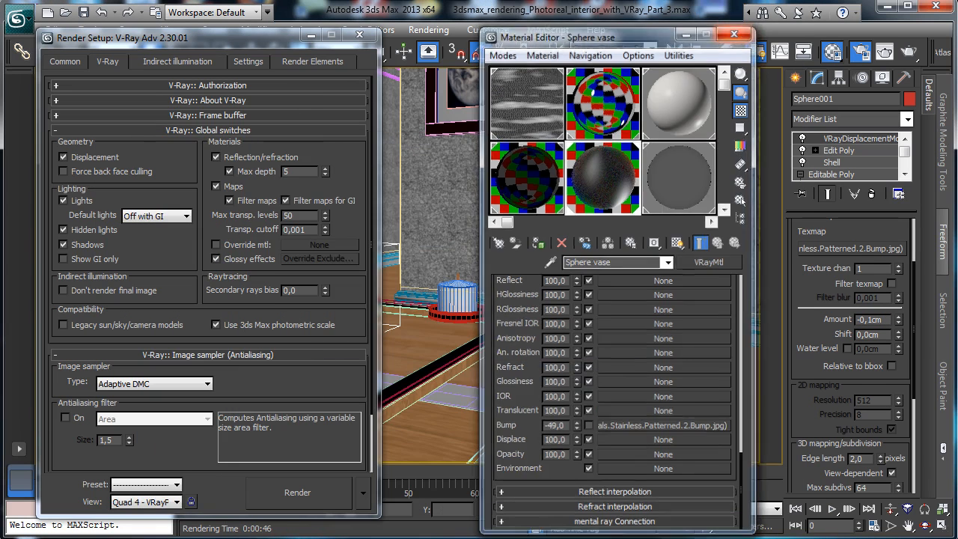
left_click(733, 34)
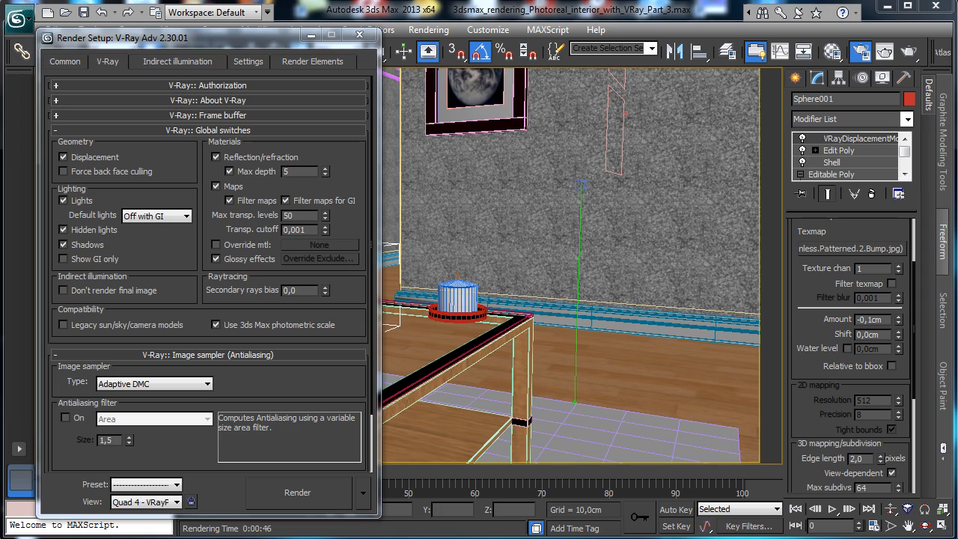
left_click(311, 36)
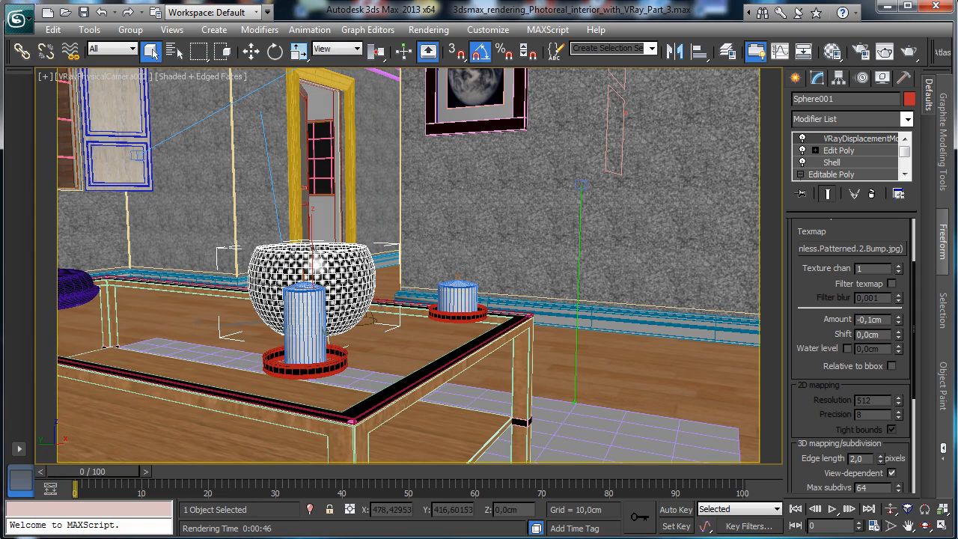
Step: Switch the camera viewport to Perspective and pan it along the table beside the vase and candles
left_click(123, 76)
left_click(172, 133)
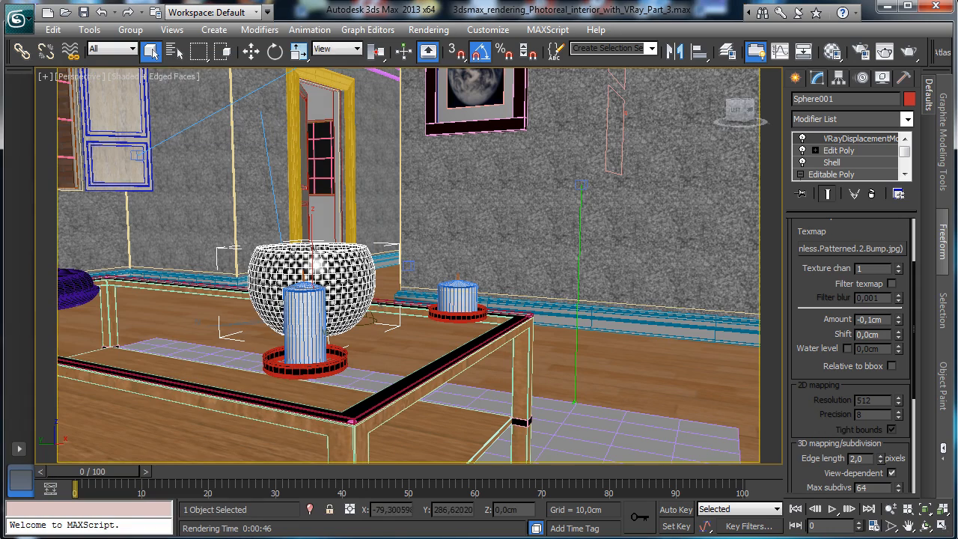
left_click(908, 526)
left_click_drag(187, 252, 353, 216)
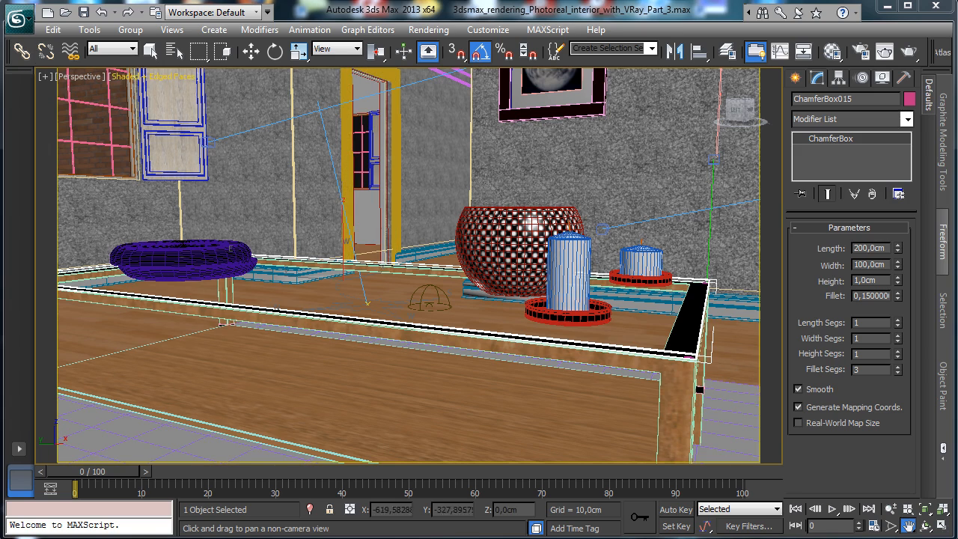
Step: Return the viewport to the VRayPhysicalCamera001 view and hide shapes and helpers by category
left_click(82, 76)
mouse_move(127, 93)
key("c")
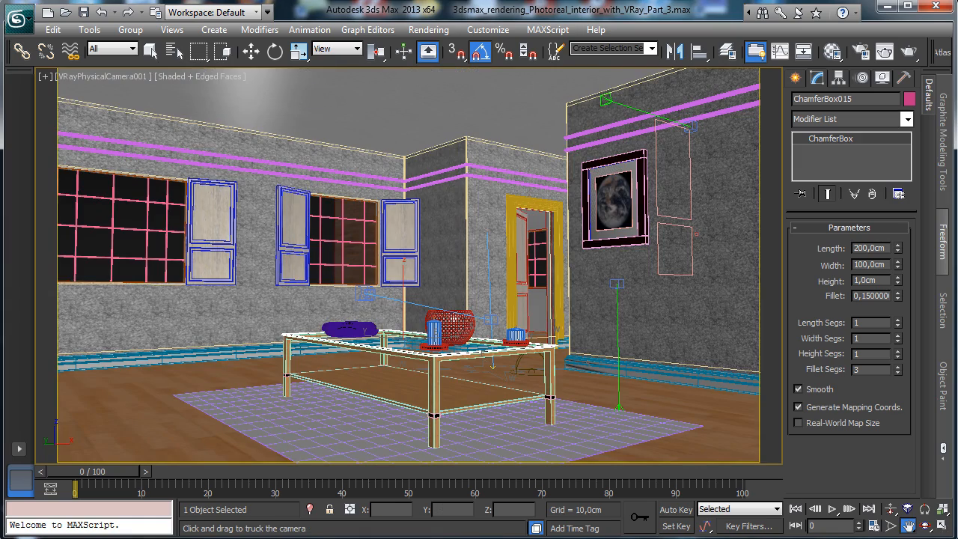
left_click(882, 78)
left_click(799, 279)
left_click(799, 236)
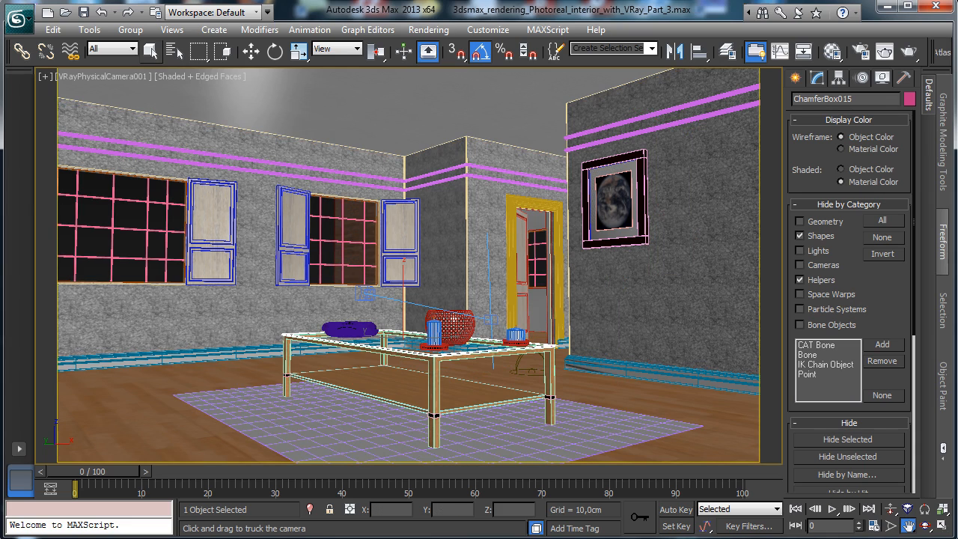
Step: Isolate the framed picture group that hangs on the wall
left_click(152, 53)
left_click(615, 201)
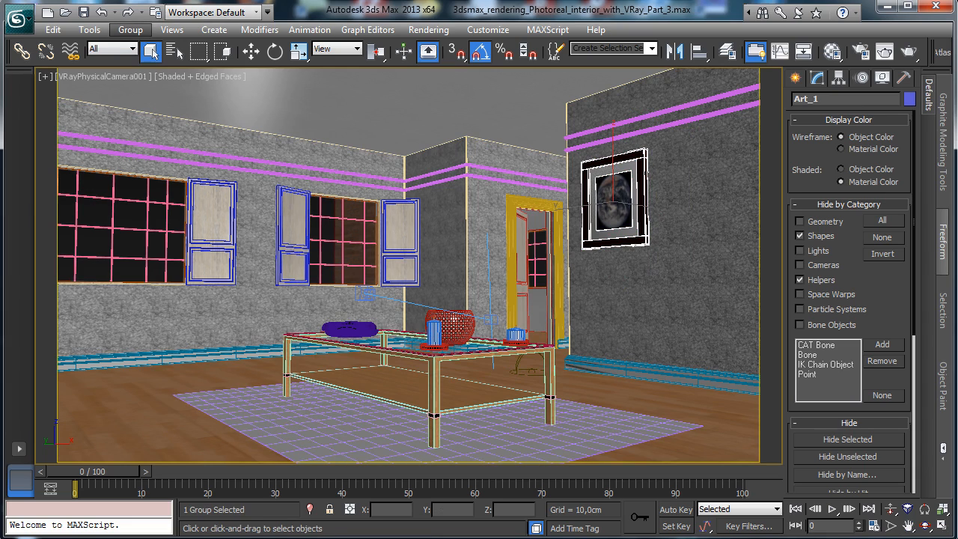
left_click(130, 30)
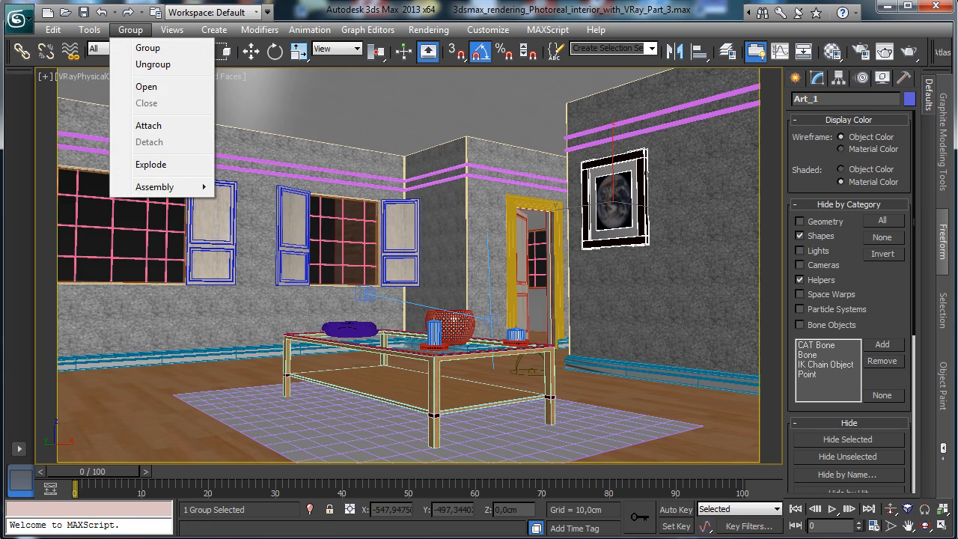
key("Escape")
key("alt+q")
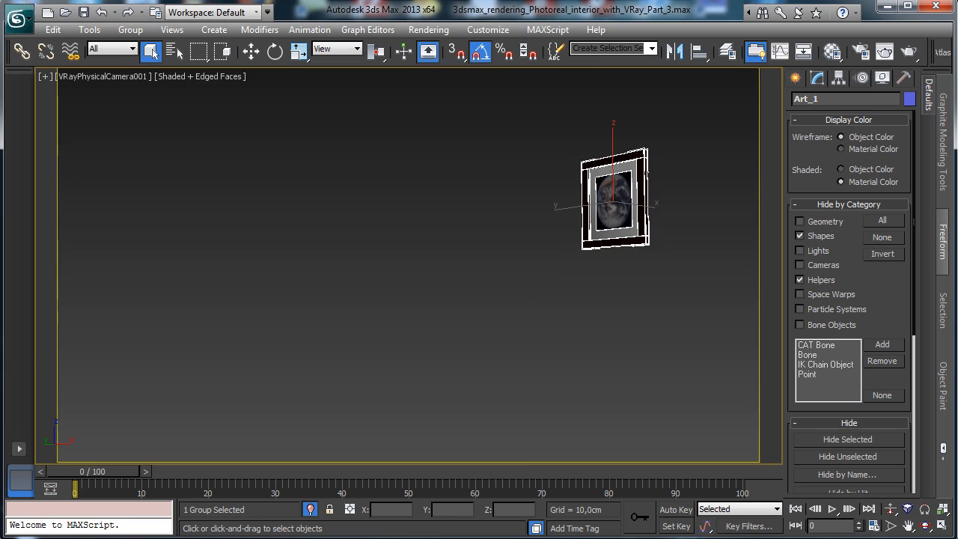
Step: Show the framed picture close up in a Perspective view, open its group and select the glass pane
left_click(101, 75)
left_click(139, 133)
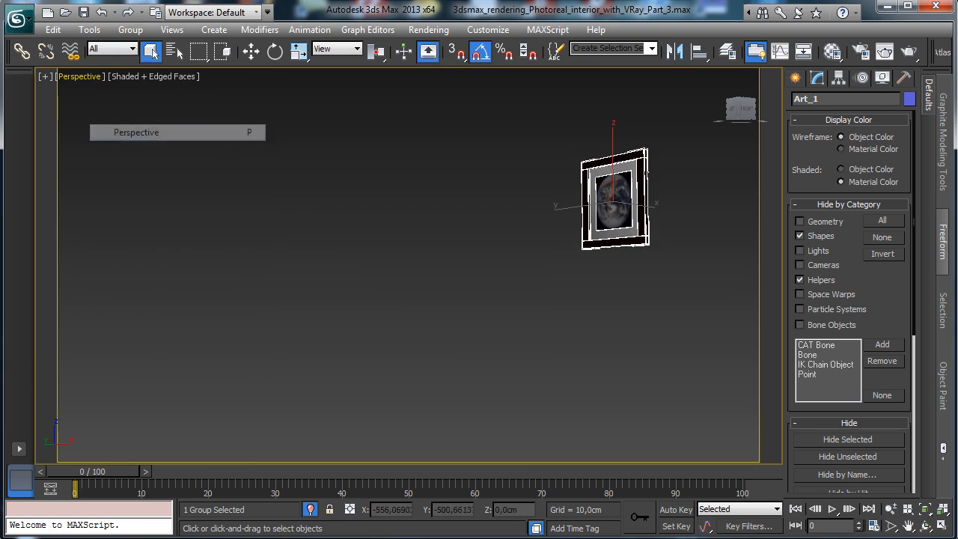
left_click(925, 509)
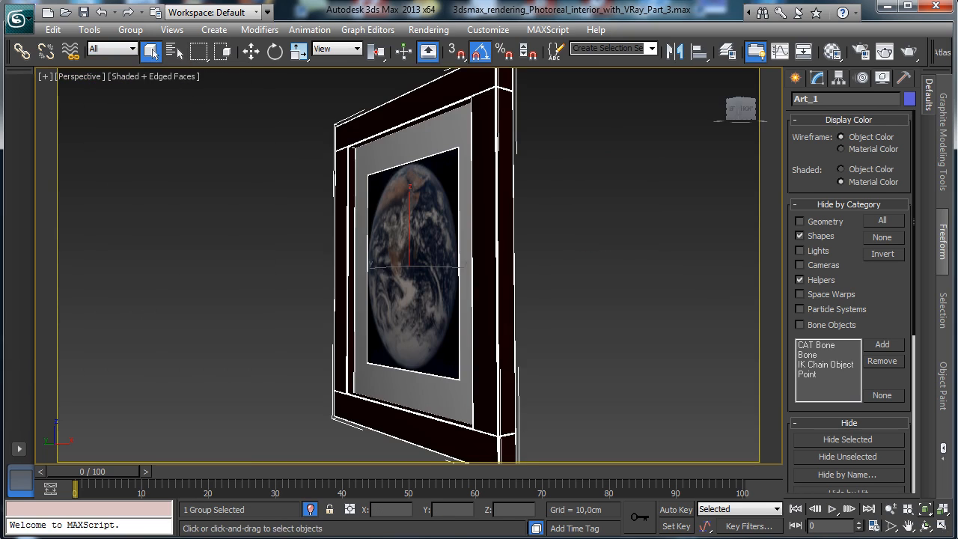
left_click(925, 525)
left_click_drag(389, 277, 427, 286)
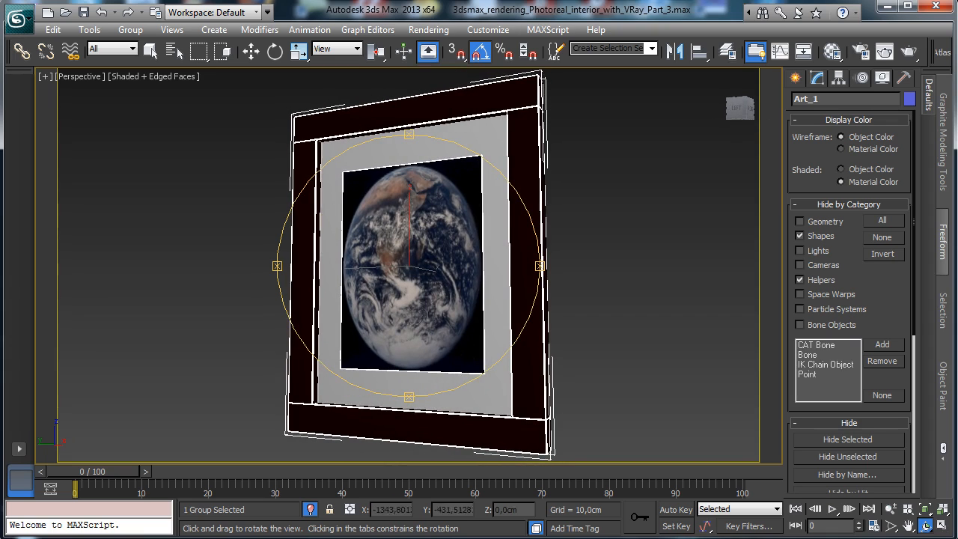
left_click(130, 30)
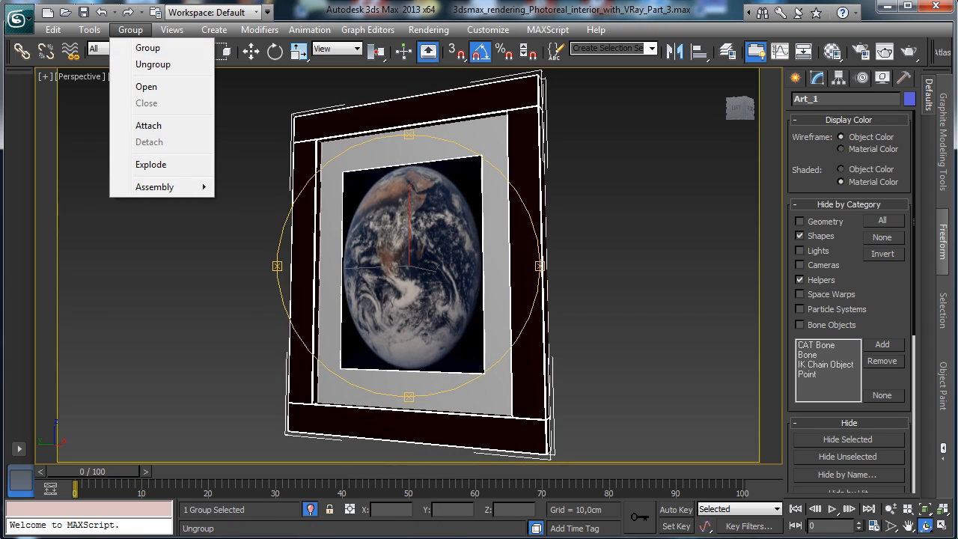
left_click(146, 86)
left_click(151, 50)
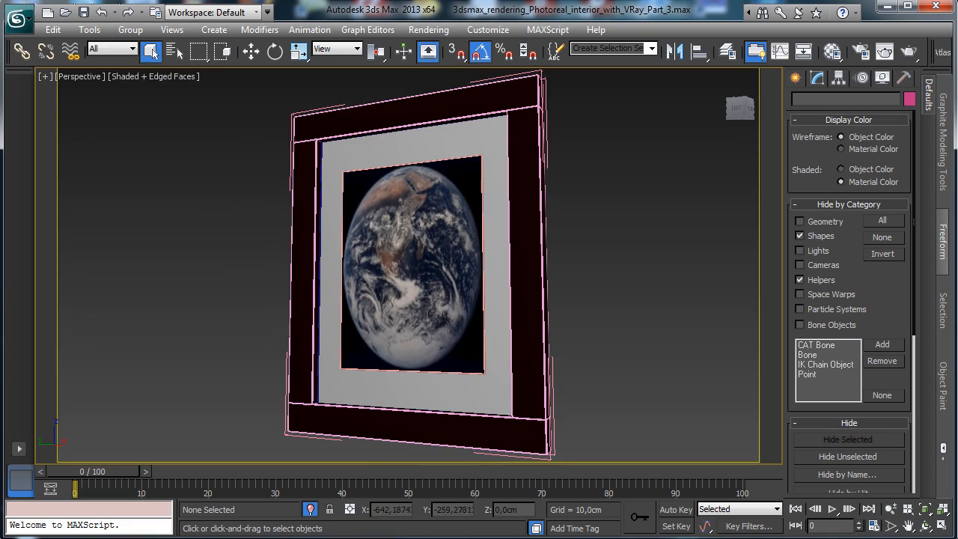
left_click(374, 151)
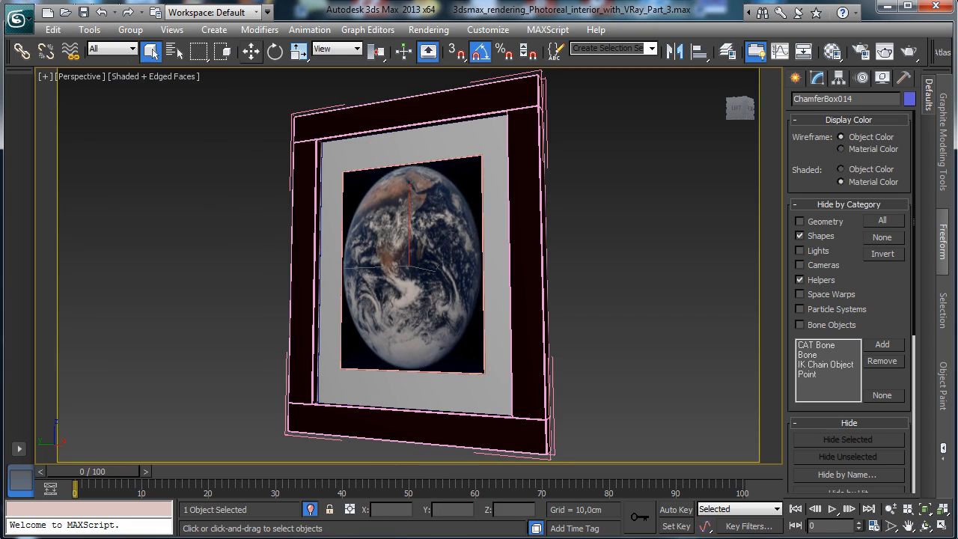
key("w")
left_click_drag(419, 268, 326, 267)
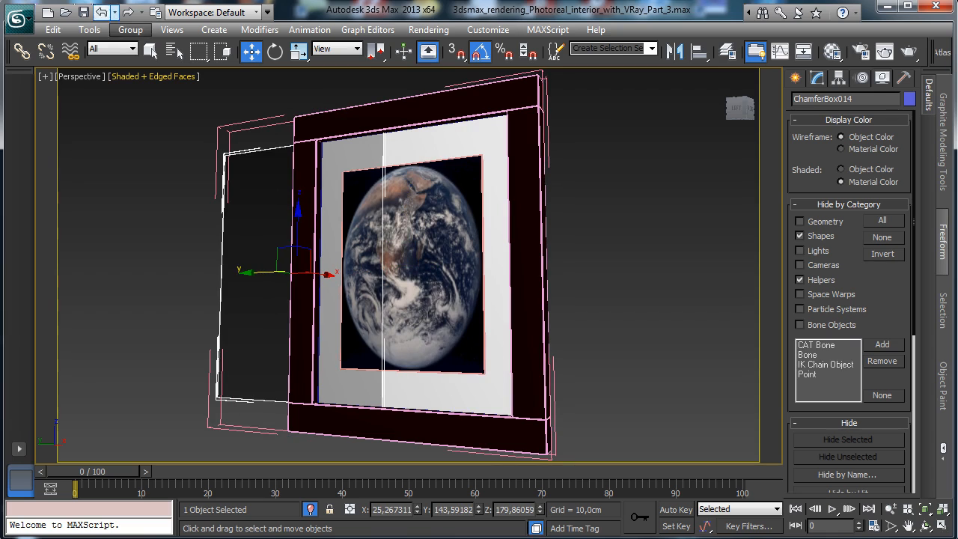
left_click(101, 12)
Step: Look over the object properties of the picture's glass pane
right_click(397, 149)
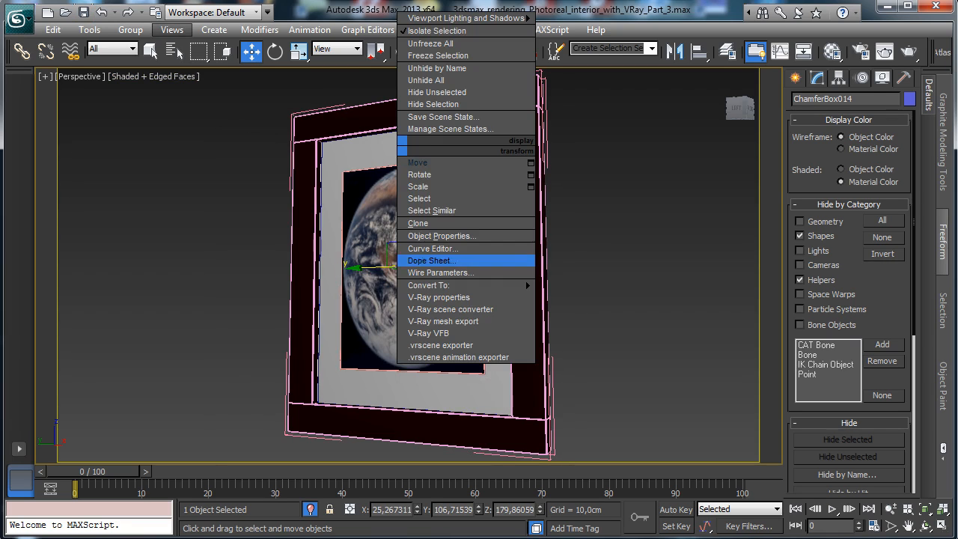
left_click(434, 234)
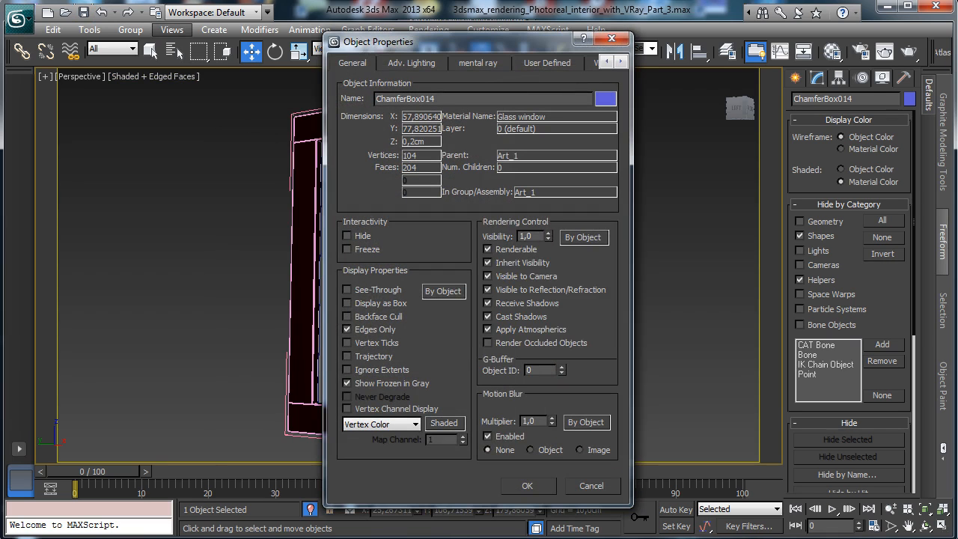
left_click(526, 485)
Step: Pick the Glass window material from the picture's glass pane into an unused material sample slot
left_click(832, 51)
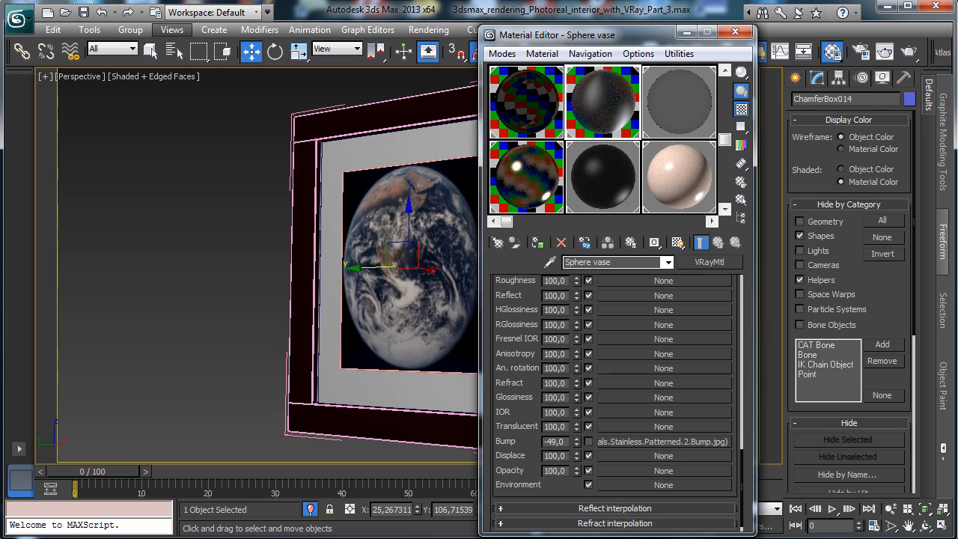
left_click_drag(566, 106, 566, 118)
left_click(593, 118)
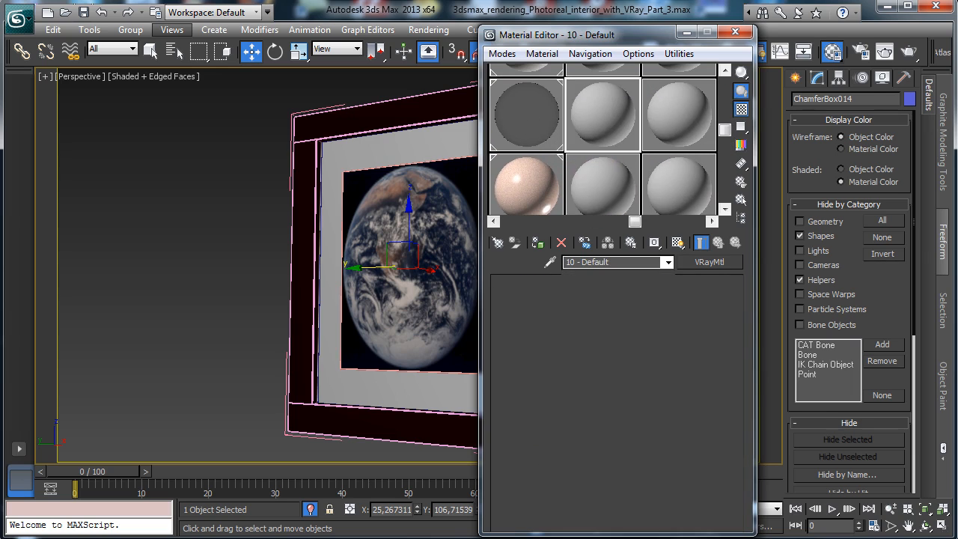
left_click(550, 262)
left_click(400, 270)
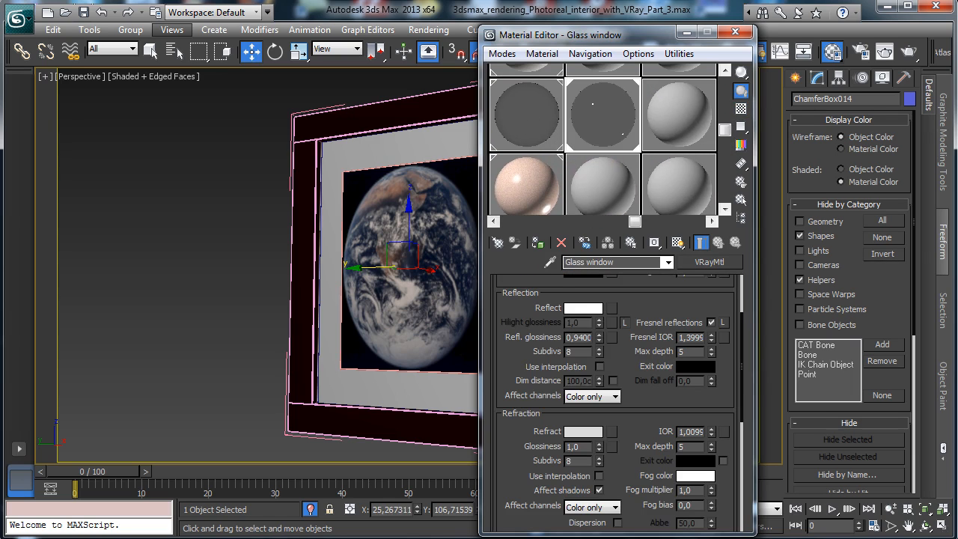
Step: Set the Glass window material's refraction IOR to 1.0 and its Fresnel IOR to 1.6
double_click(688, 431)
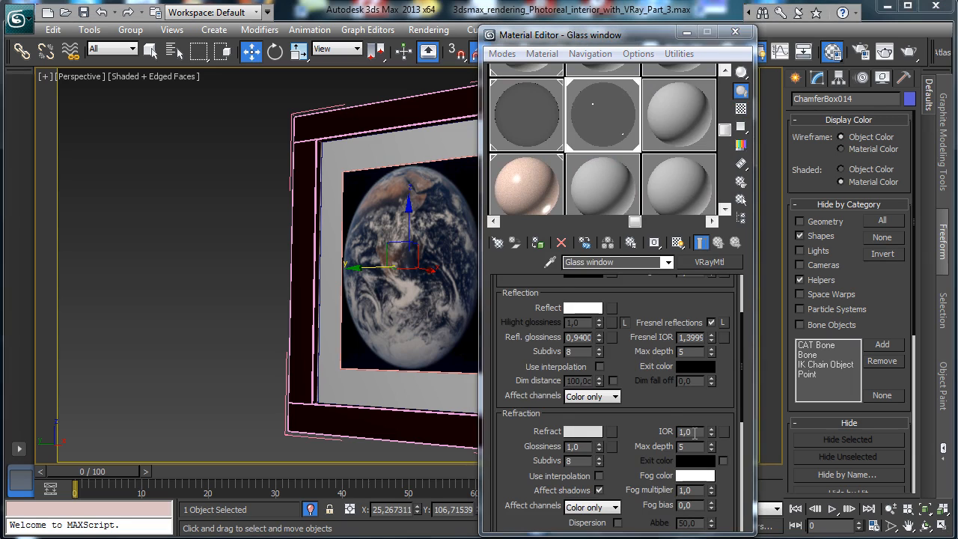
type("1,0")
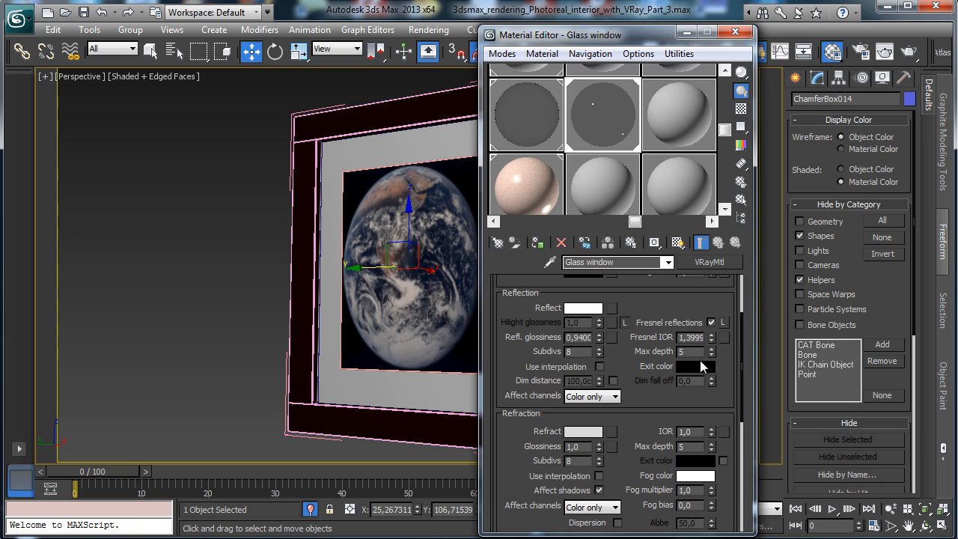
double_click(688, 337)
type("1,6")
key("Return")
left_click_drag(634, 416, 647, 371)
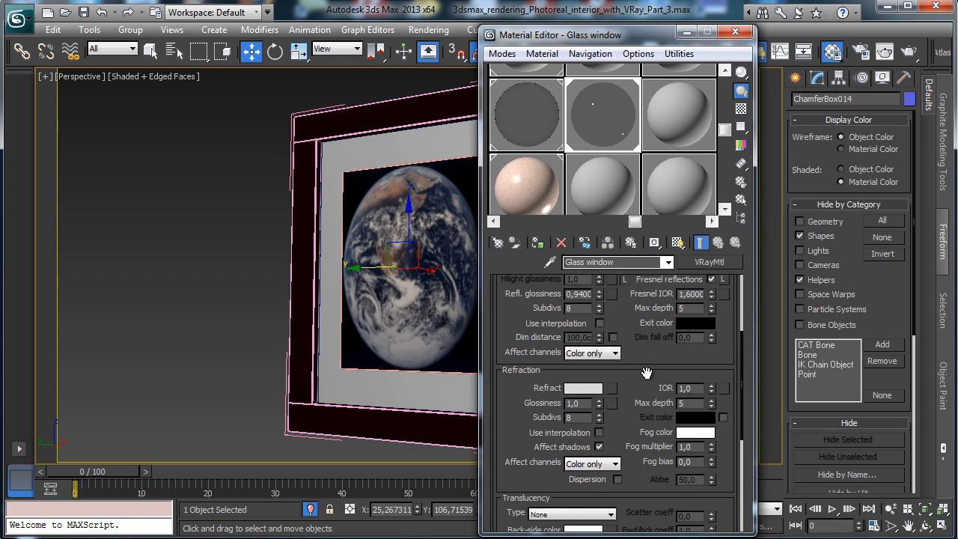
scroll(646, 371, "up", 5)
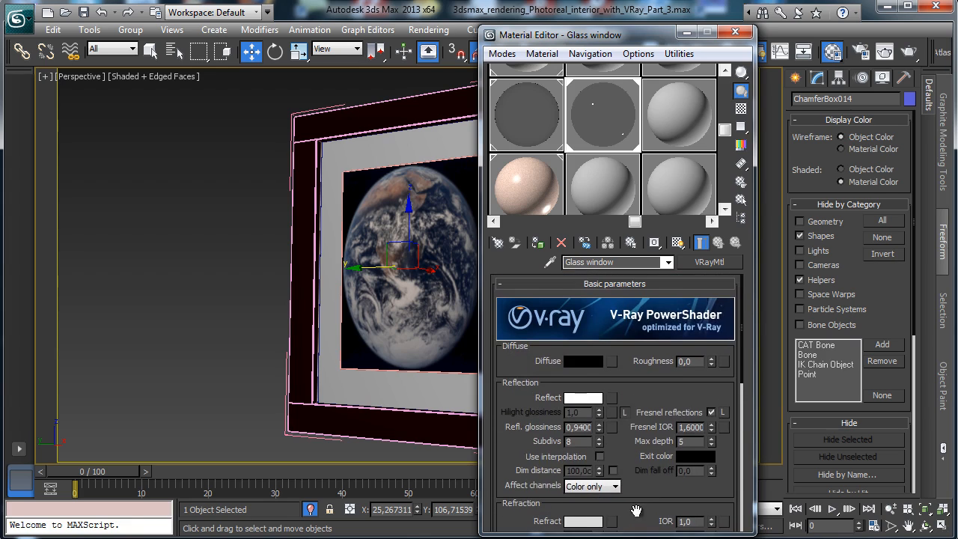
Step: Restore the VRayPhysicalCamera001 view with the whole scene out of isolation and put away the material editor
left_click(76, 76)
mouse_move(197, 94)
left_click(330, 95)
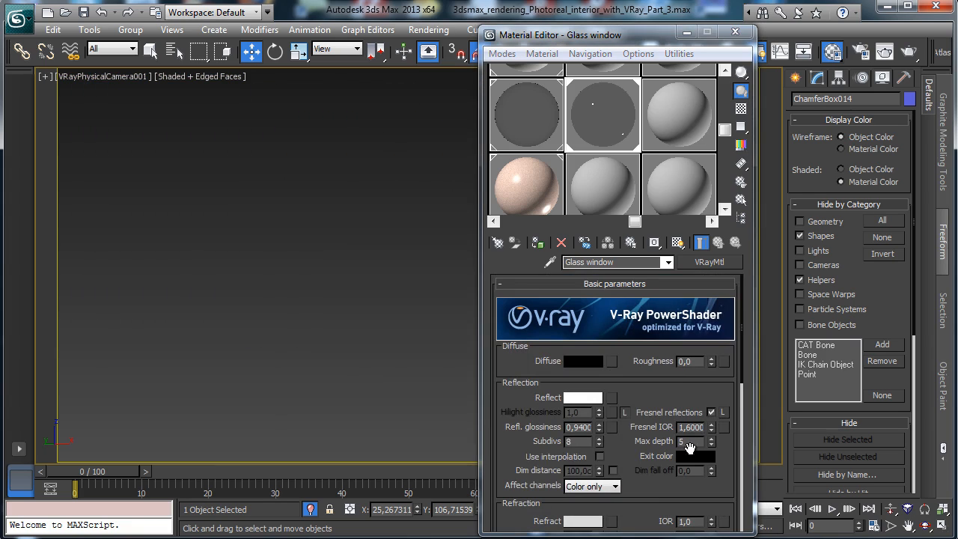
left_click(687, 32)
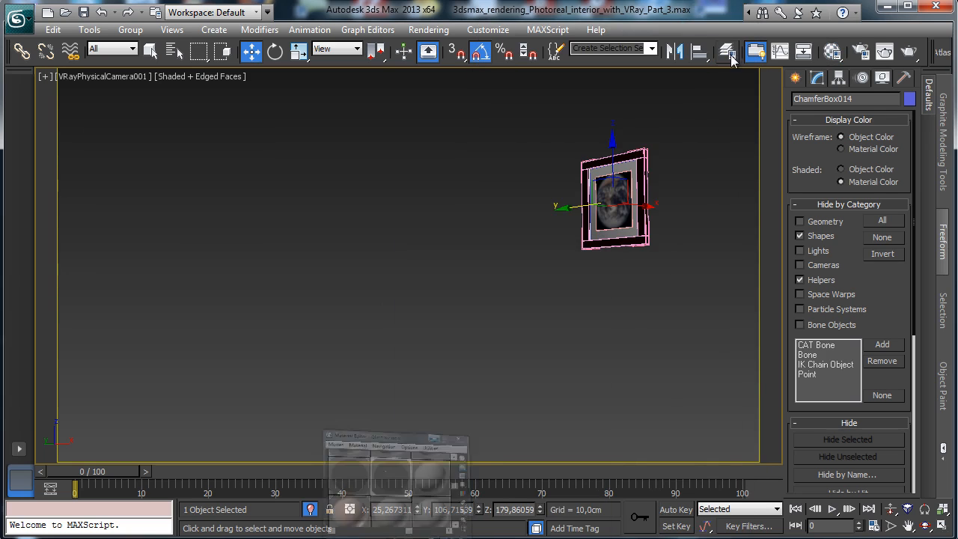
left_click(310, 509)
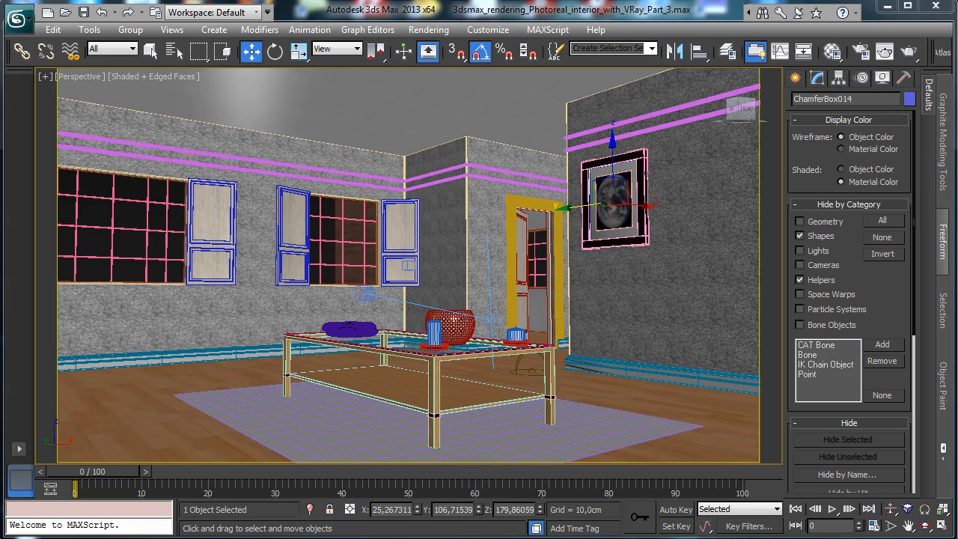
Step: Render a region around the framed picture and the doorway, and put away the rendered image
left_click(884, 52)
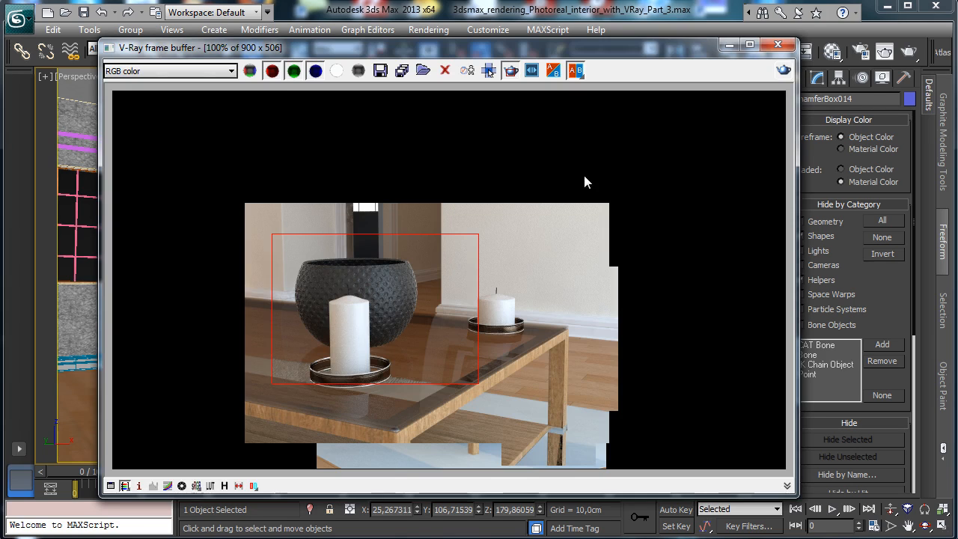
left_click_drag(487, 101, 690, 310)
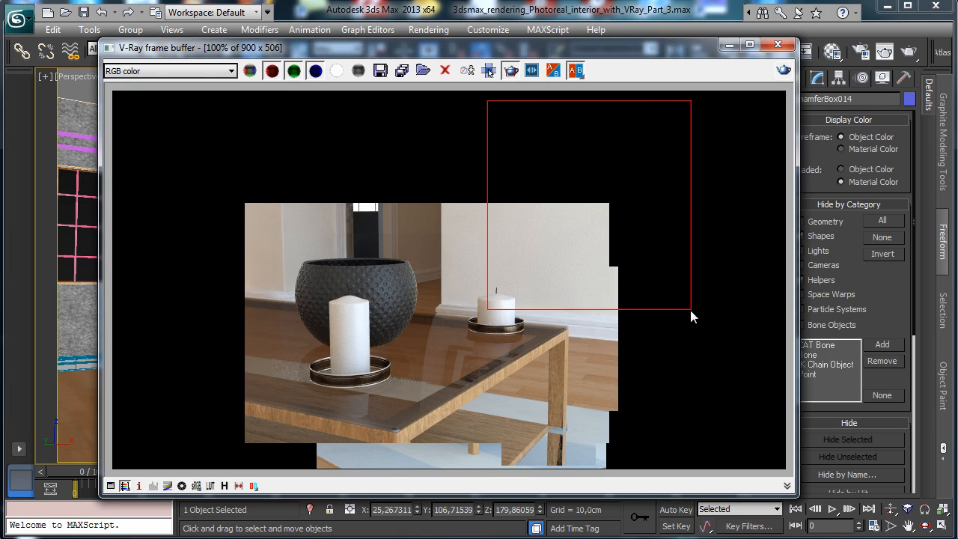
left_click(783, 70)
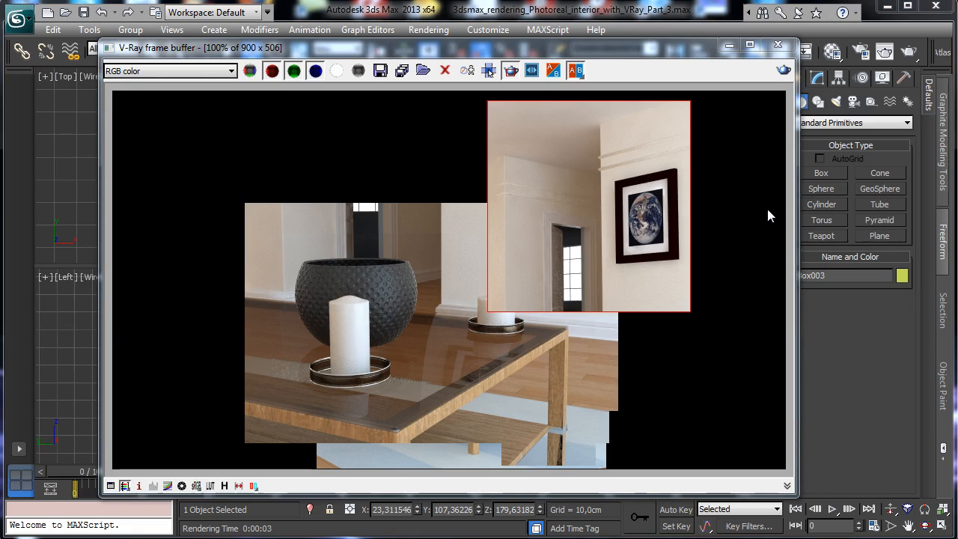
left_click(727, 46)
Step: Enable displacement and the Area antialiasing filter in the V-Ray render settings and check the output size
left_click(860, 51)
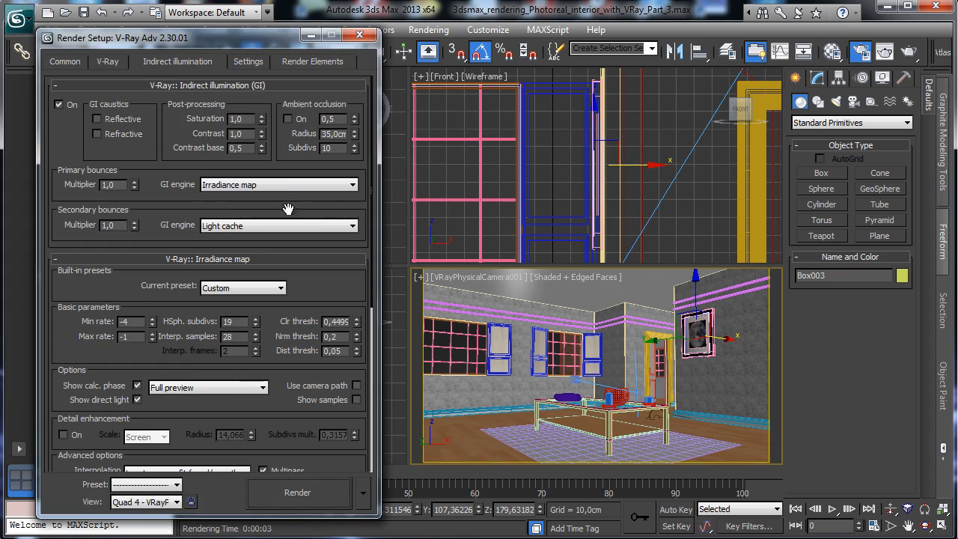
left_click(108, 63)
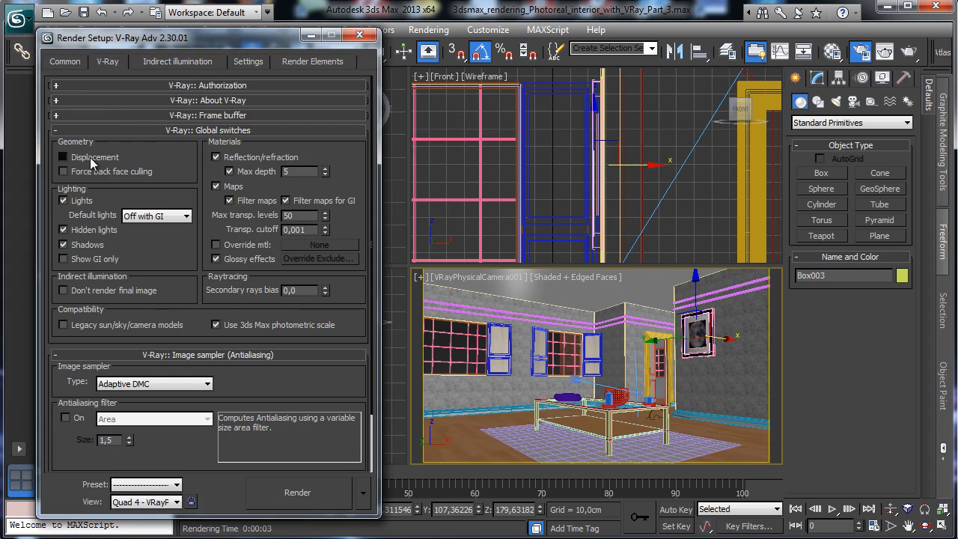
left_click(64, 67)
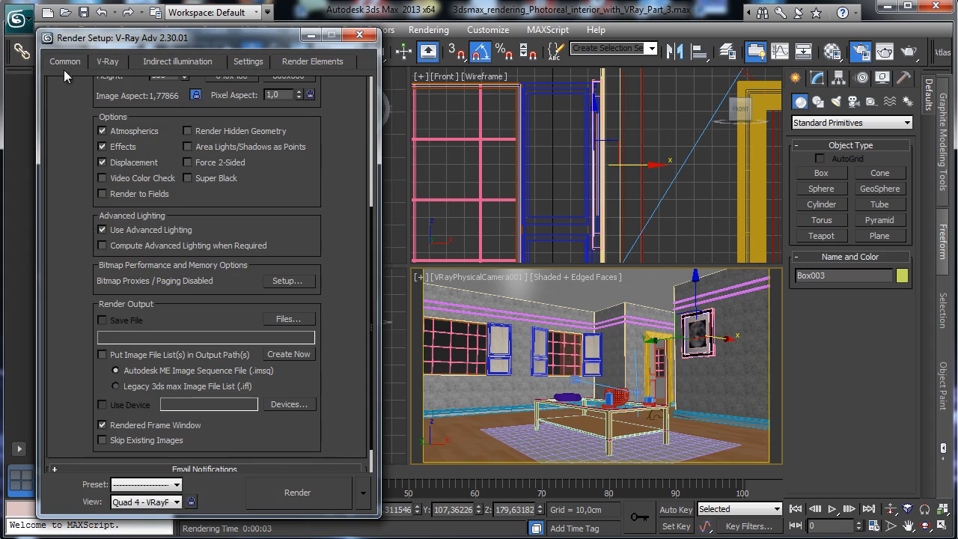
scroll(180, 120, "up", 5)
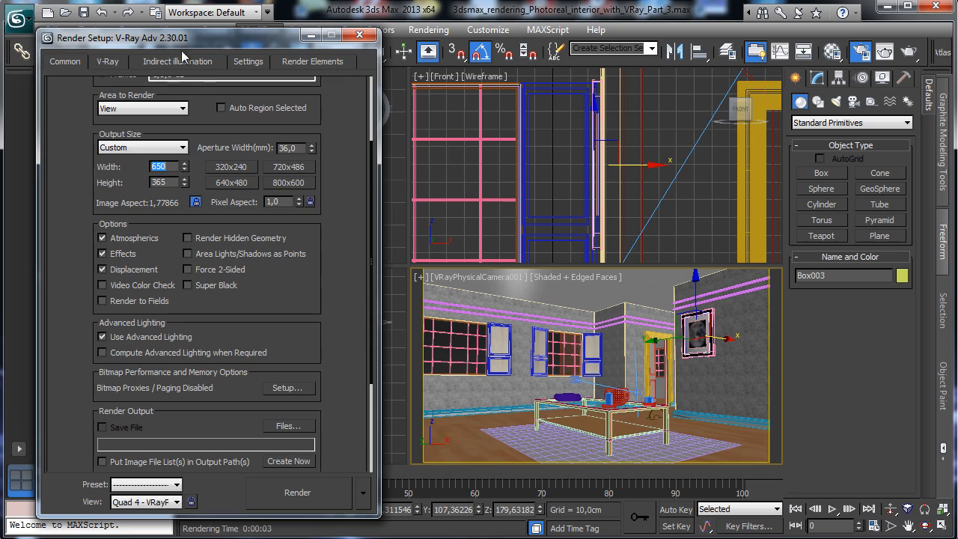
left_click(111, 62)
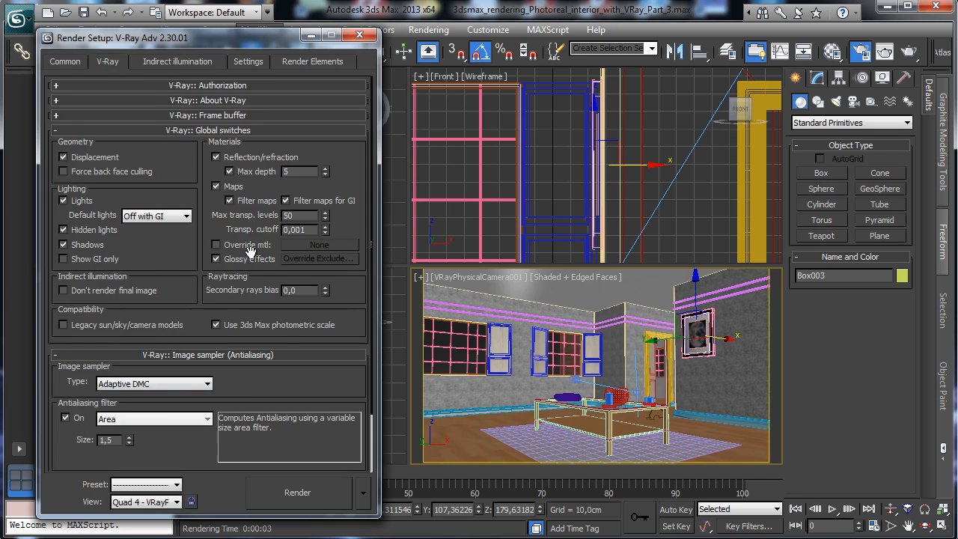
Step: Set the irradiance map's Min rate to -3 and check the DMC Sampler's sample settings
left_click(176, 62)
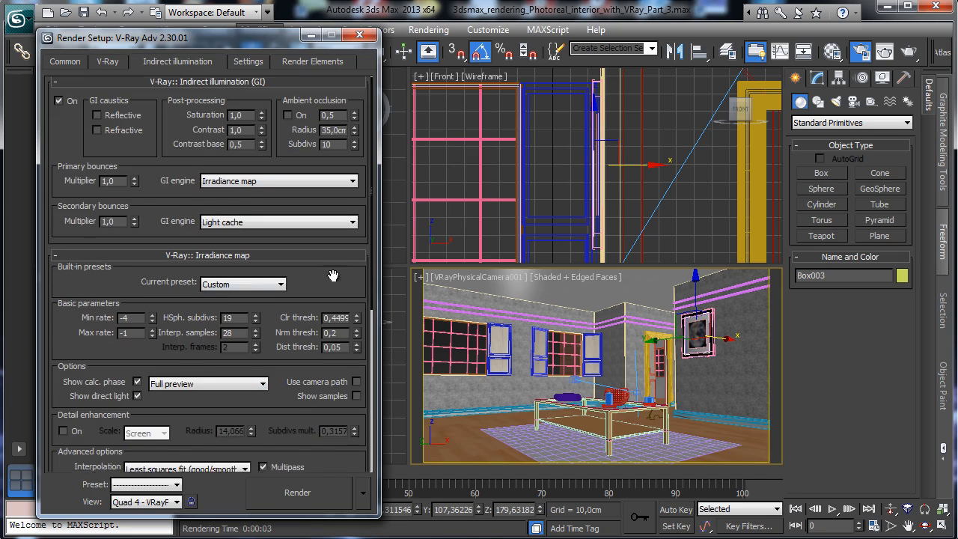
scroll(159, 254, "down", 4)
left_click(152, 231)
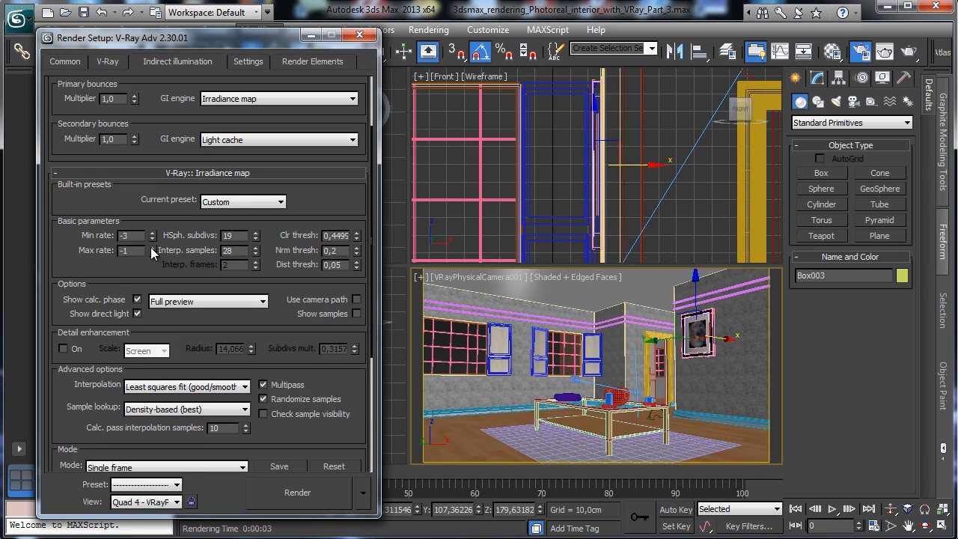
left_click(247, 62)
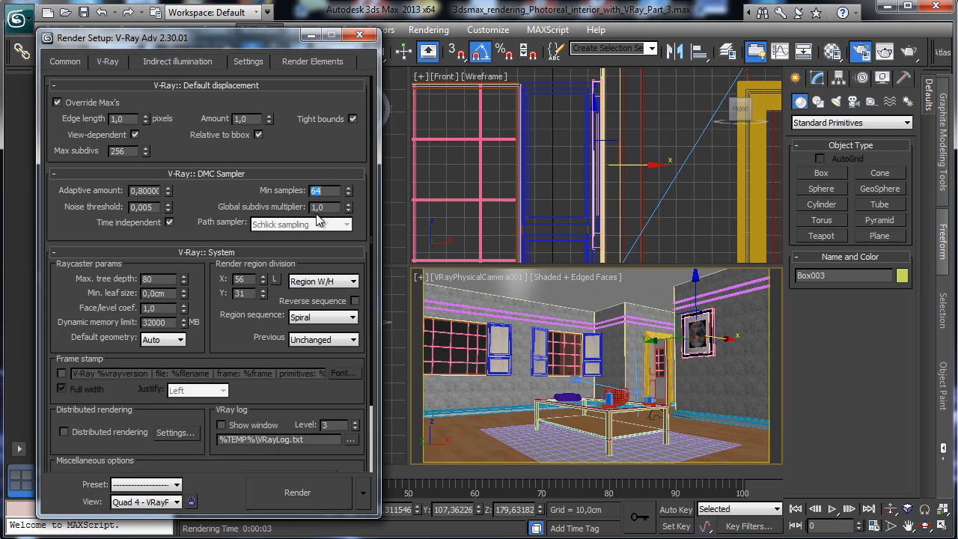
key("Tab")
left_click(184, 62)
left_click(107, 62)
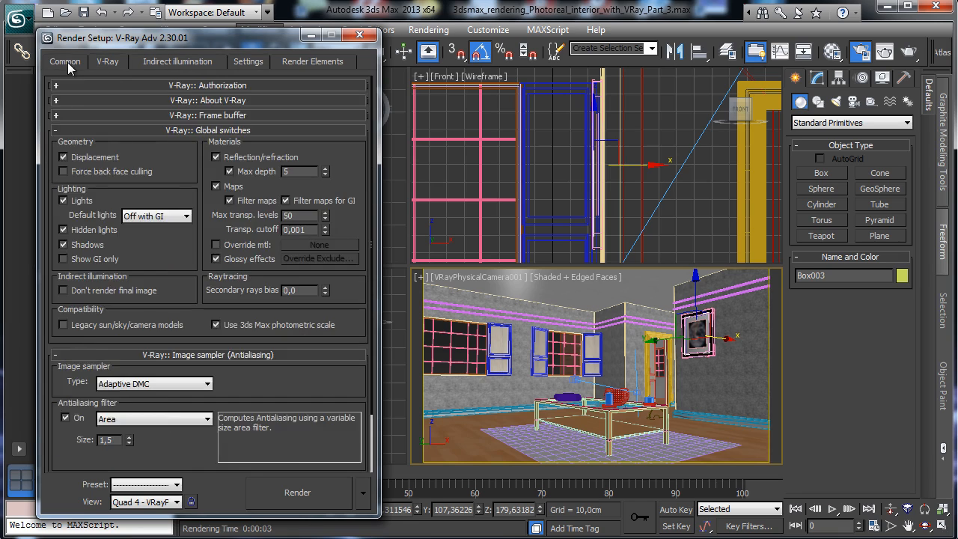
Step: Render the full camera view at 650 x 365 with region rendering turned off, and put away the rendered image
left_click(67, 62)
left_click(310, 35)
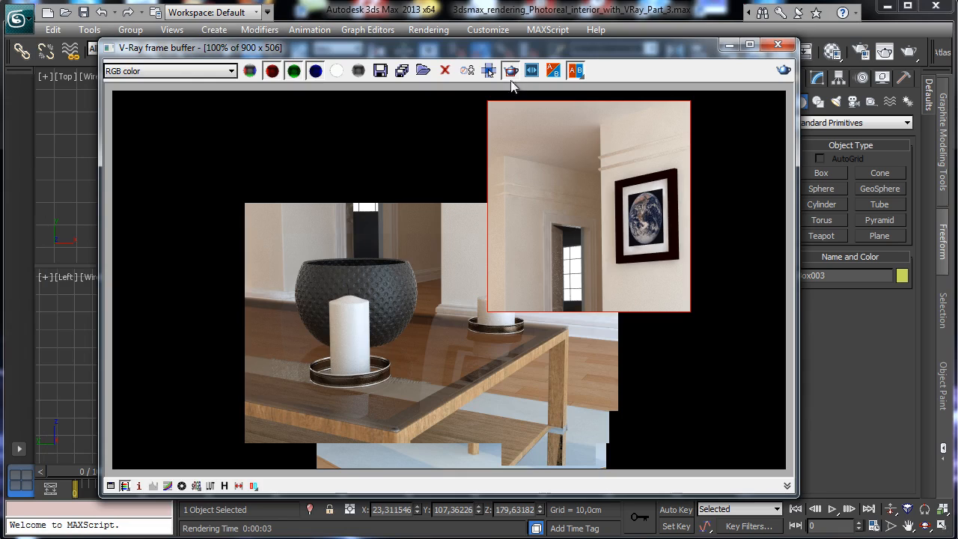
left_click(511, 71)
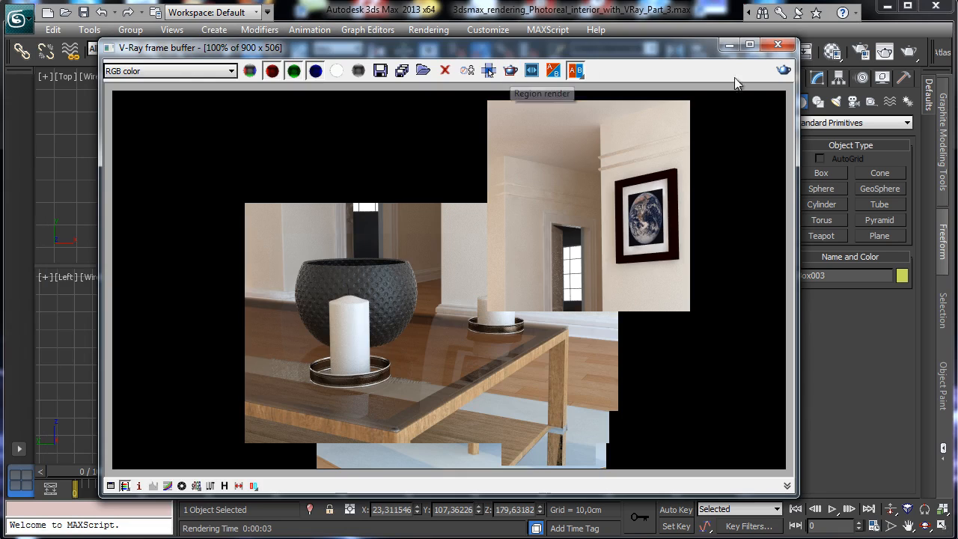
left_click(782, 71)
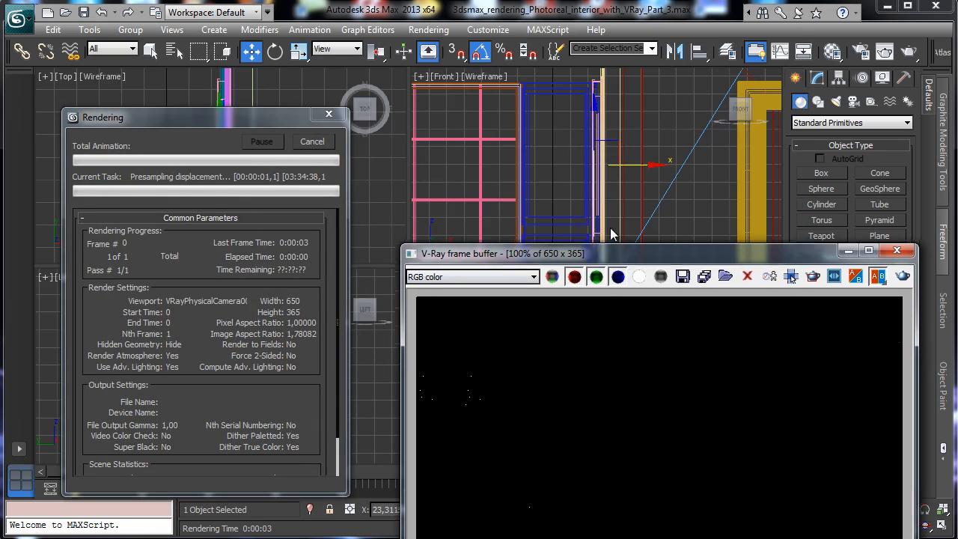
left_click_drag(628, 258, 622, 84)
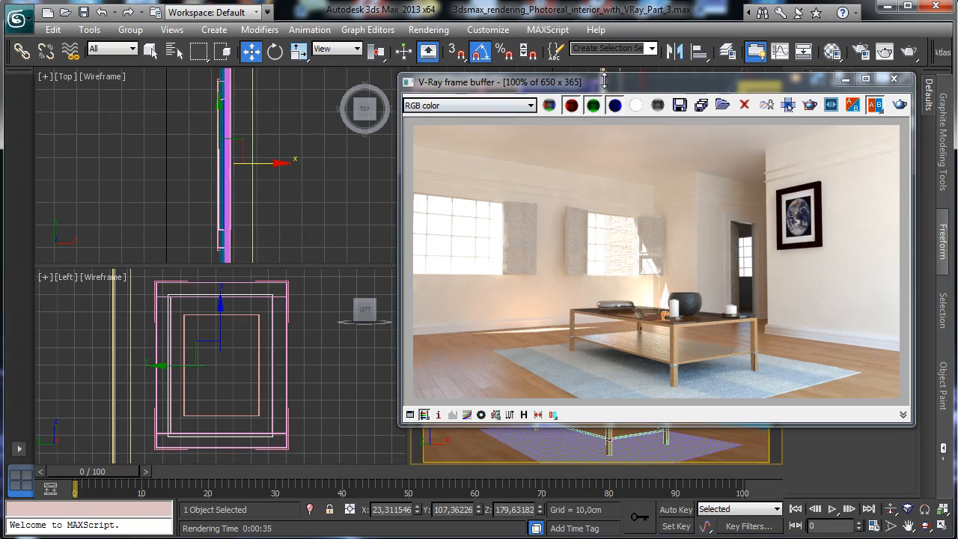
left_click_drag(677, 84, 333, 86)
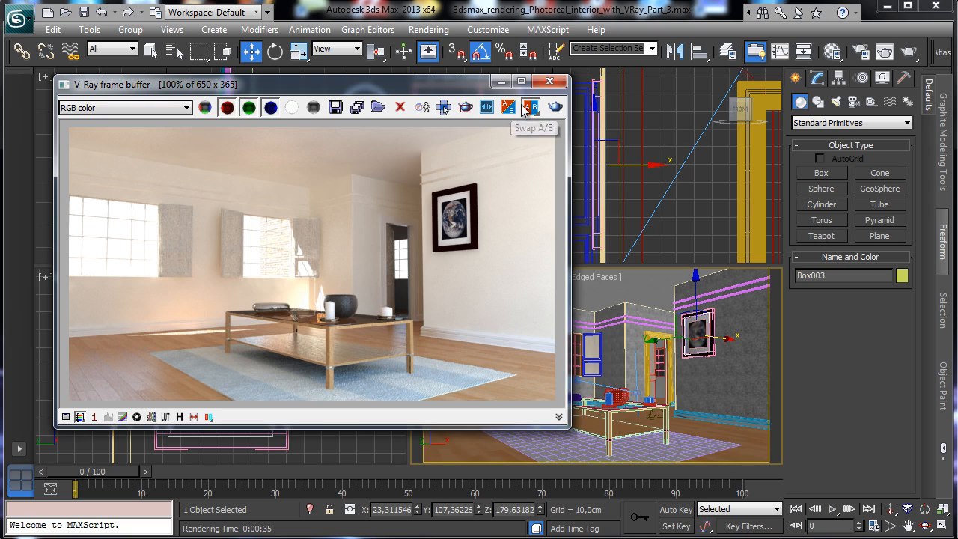
left_click(501, 82)
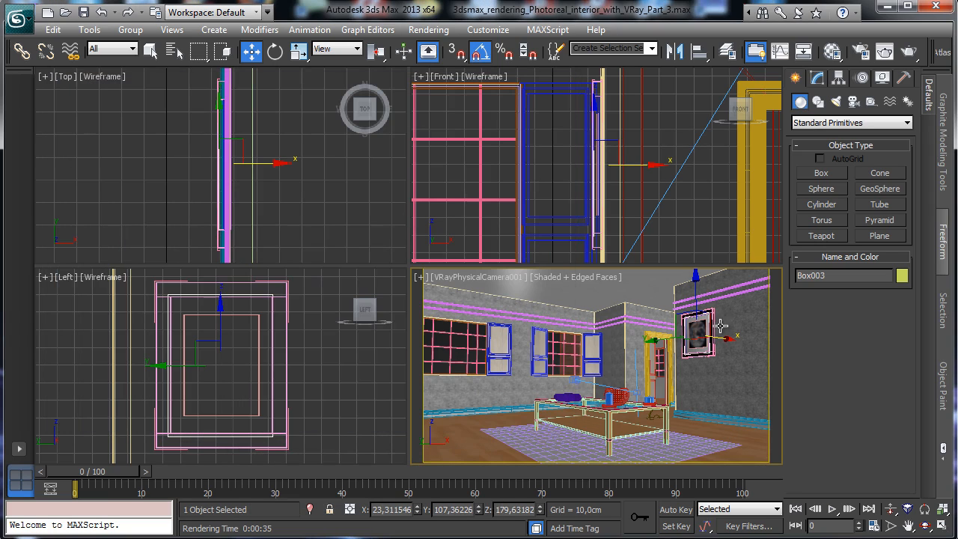
Step: Close the open Art_1 picture group and place one copy of it beside the original on the same wall
left_click(134, 29)
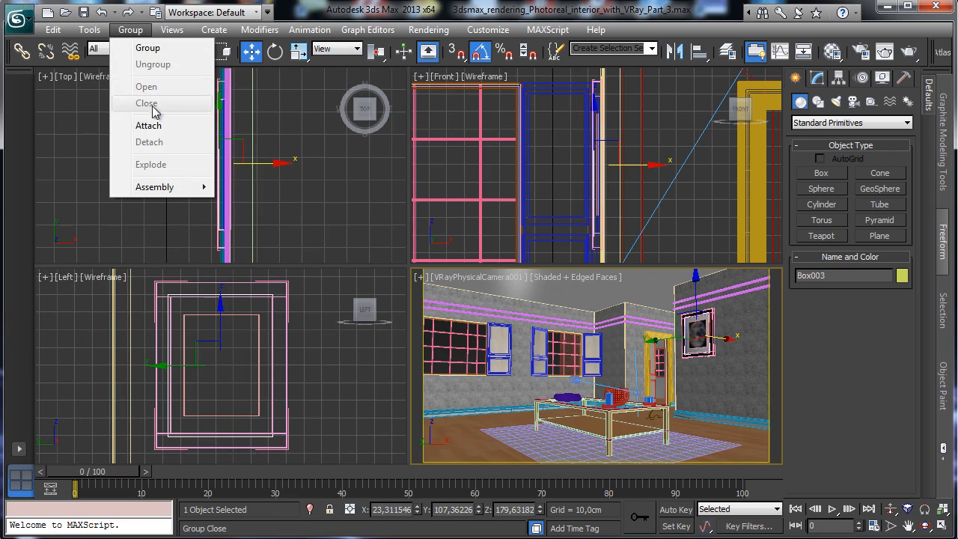
left_click(712, 314)
left_click(132, 30)
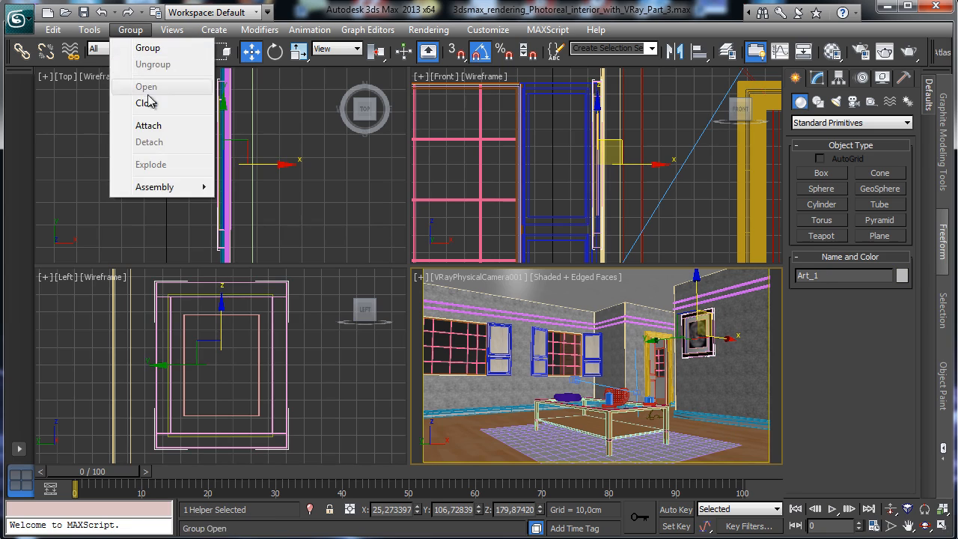
left_click(146, 100)
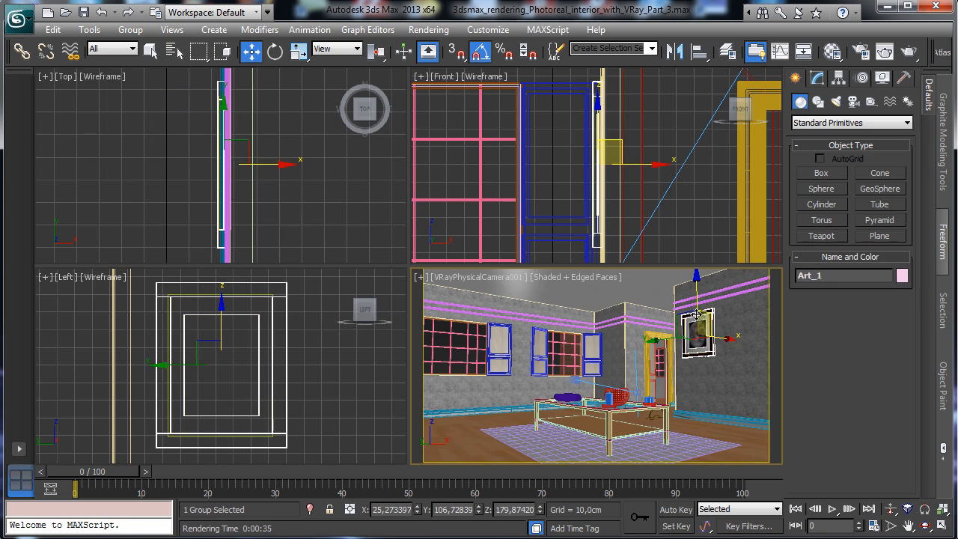
left_click_drag(684, 321, 733, 327, "shift")
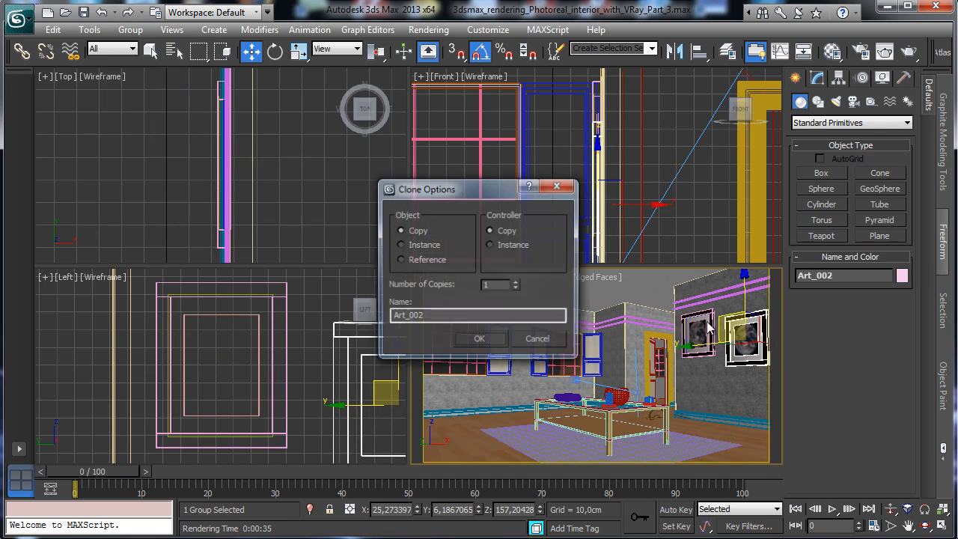
left_click(479, 339)
Step: Isolate the copied picture, show it whole in a maximized Left view, and open its group
left_click(310, 508)
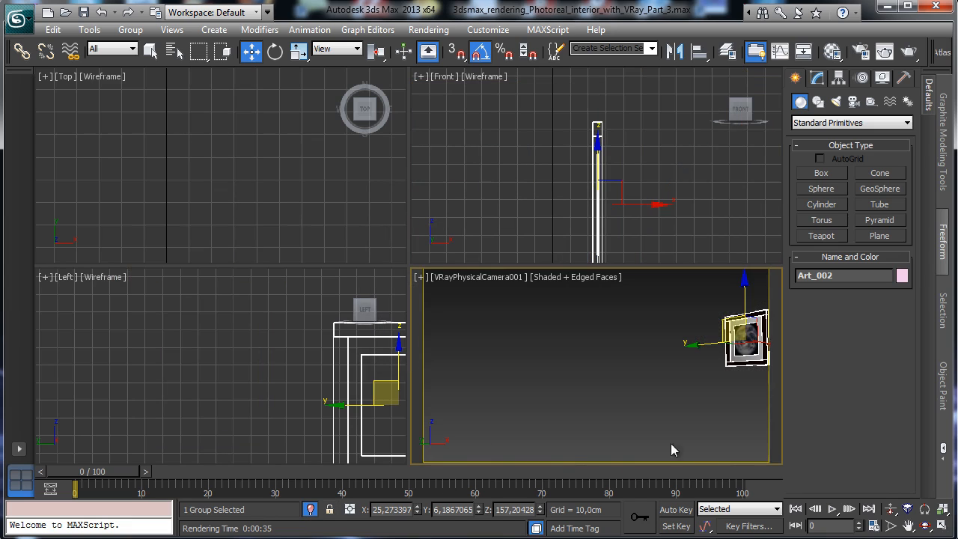
left_click(943, 525)
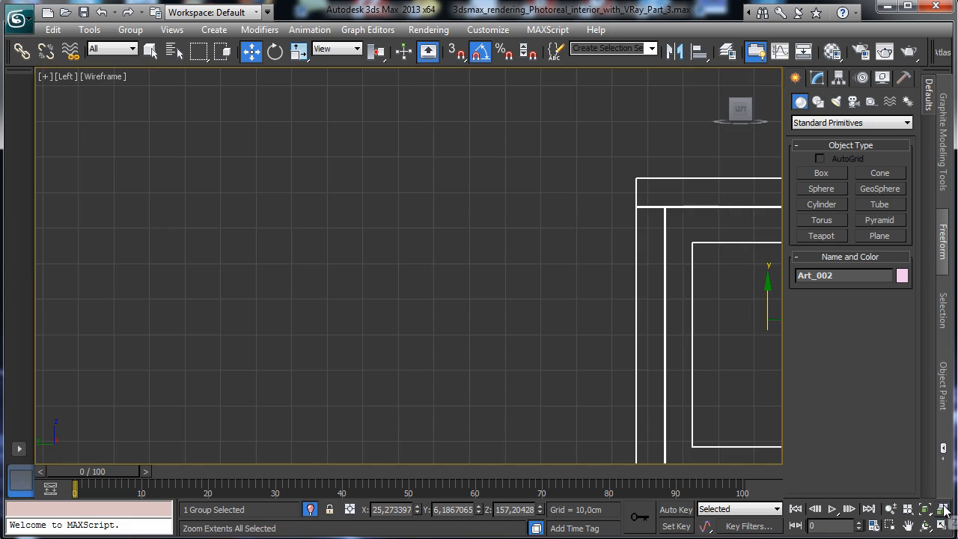
left_click(943, 508)
left_click(540, 110)
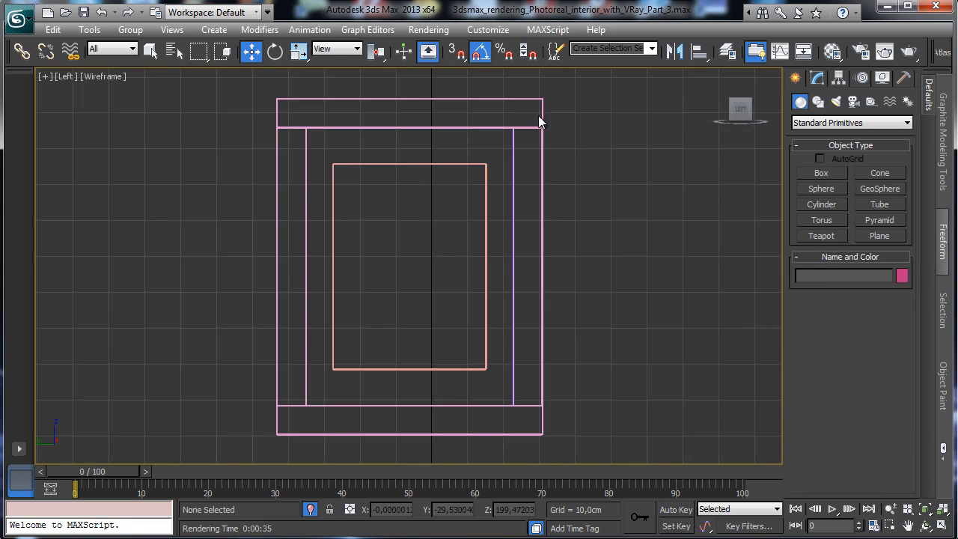
left_click(541, 126)
left_click(130, 30)
left_click(152, 65)
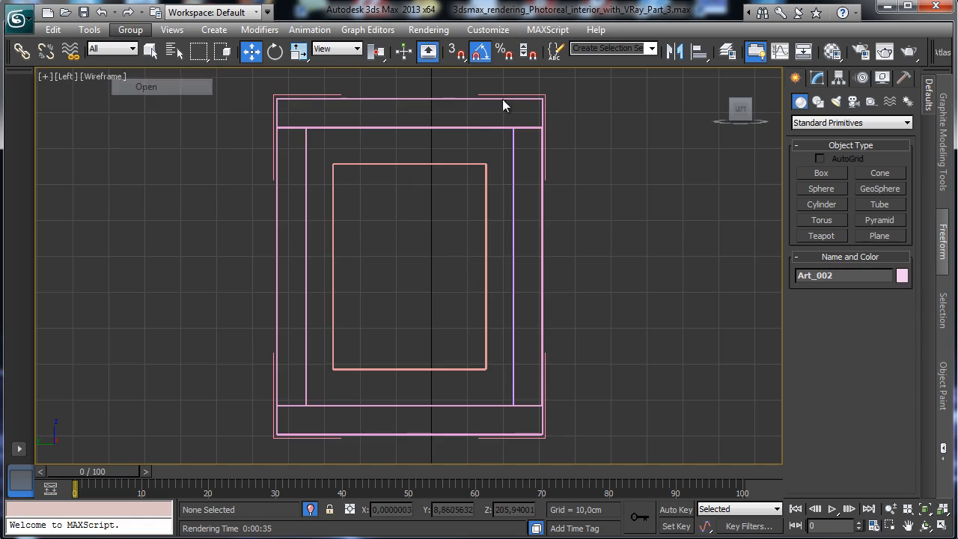
Step: Select the four outer frame pieces of the copied picture, excluding the group helper and the inner picture
left_click(514, 133)
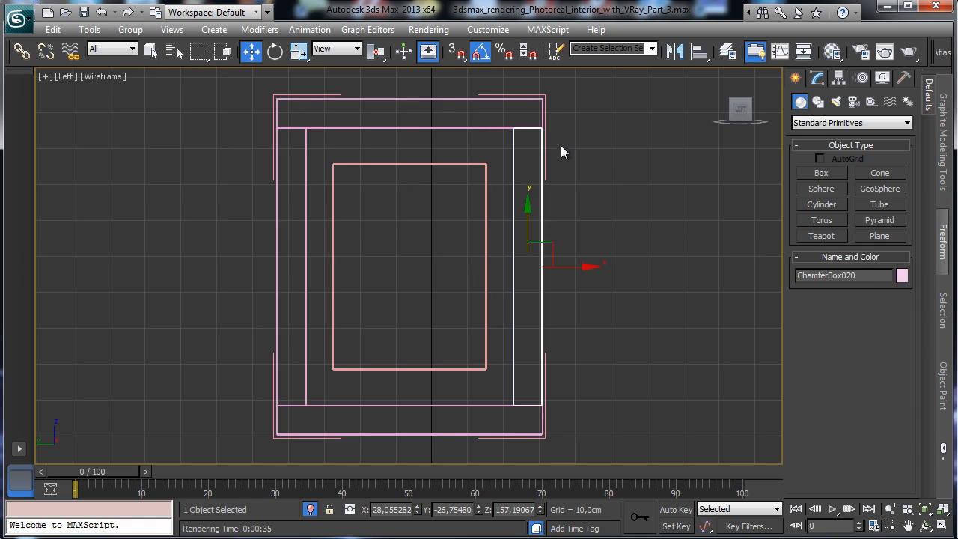
left_click(500, 102, "ctrl")
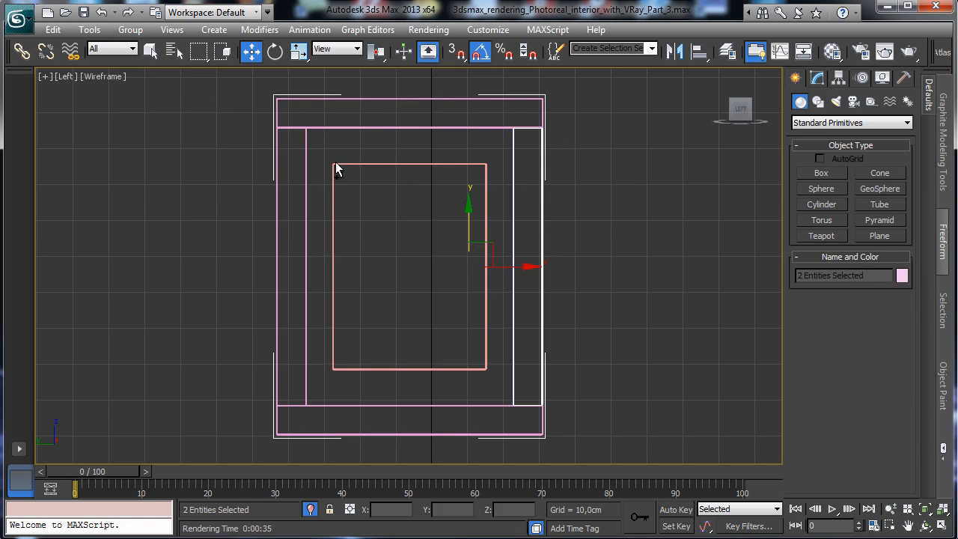
left_click(360, 107)
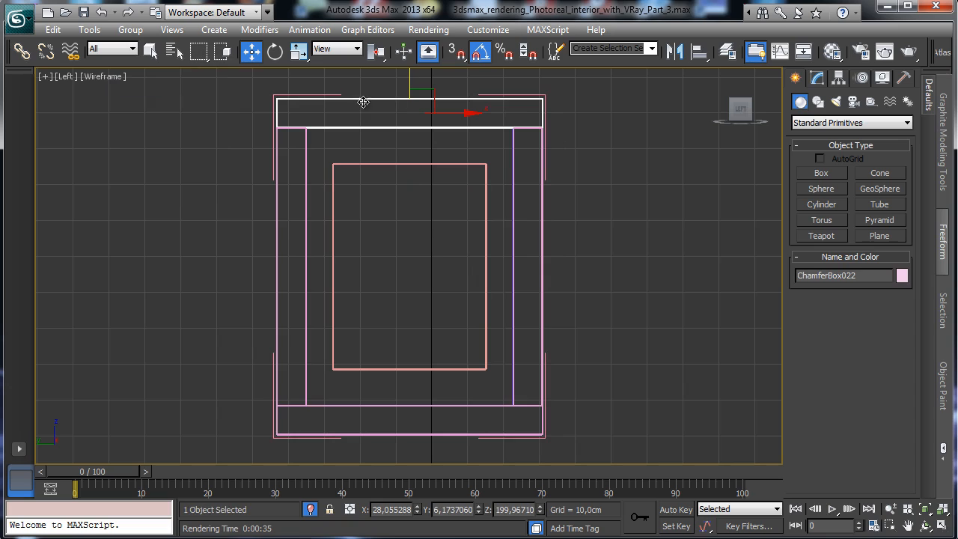
left_click(539, 143, "ctrl")
left_click(275, 150, "ctrl")
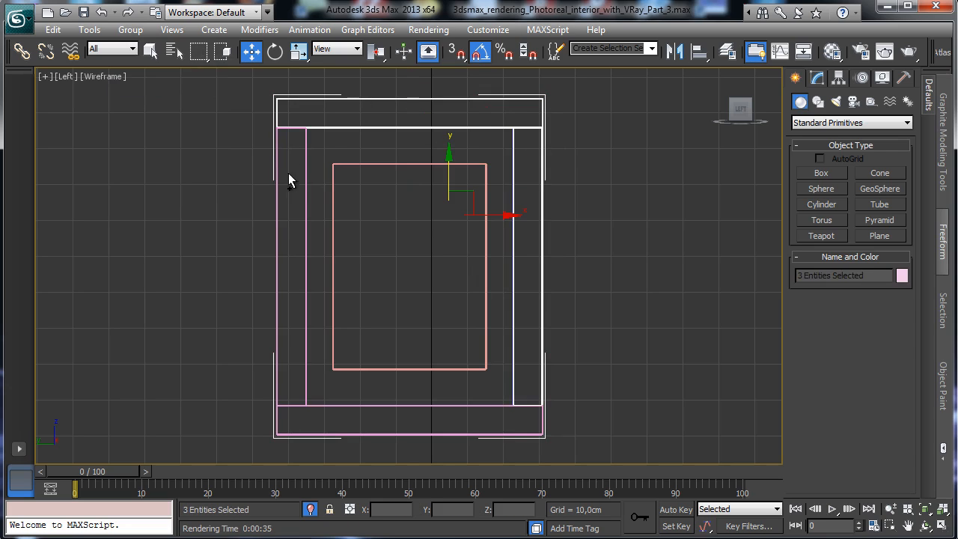
left_click(276, 177, "ctrl")
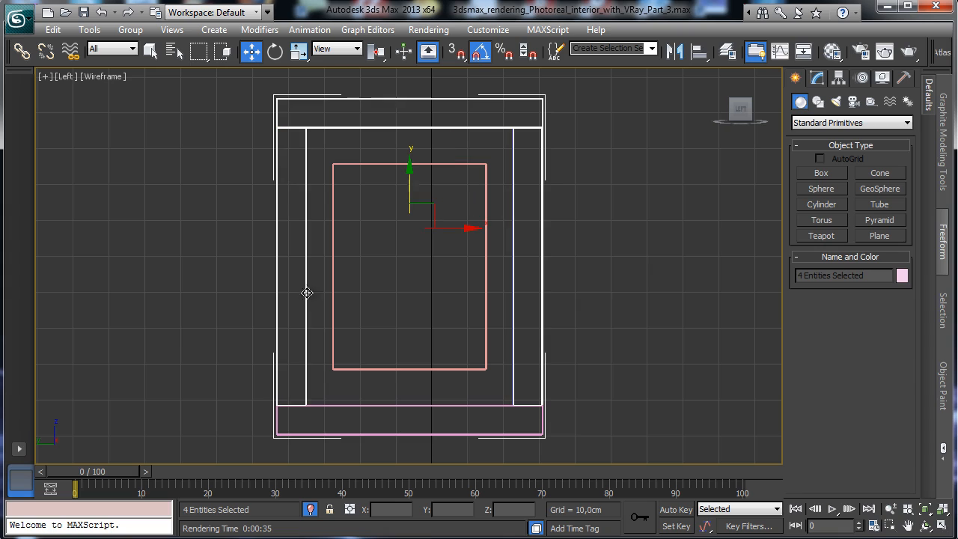
left_click(314, 436, "ctrl")
left_click(277, 435, "alt")
left_click(275, 439, "alt")
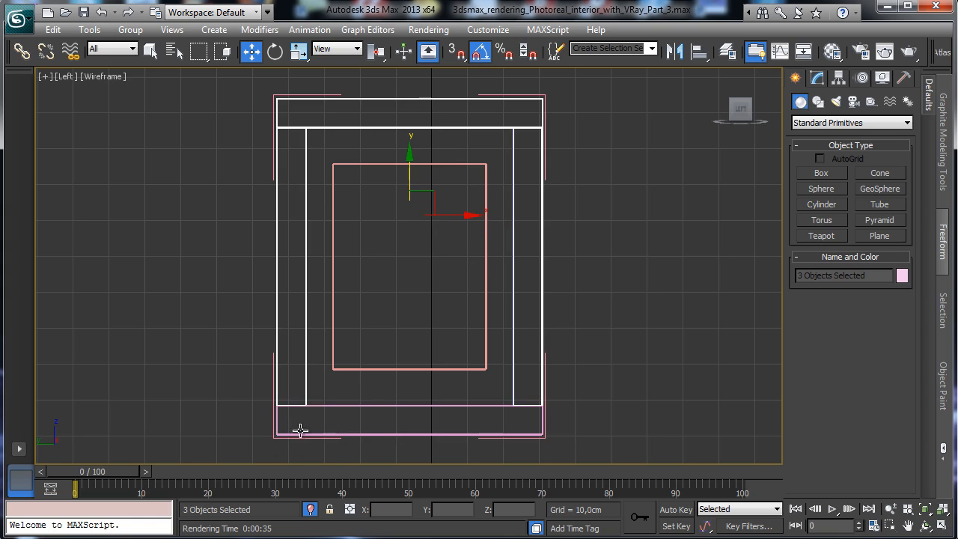
left_click(377, 432, "ctrl")
left_click(389, 432, "ctrl")
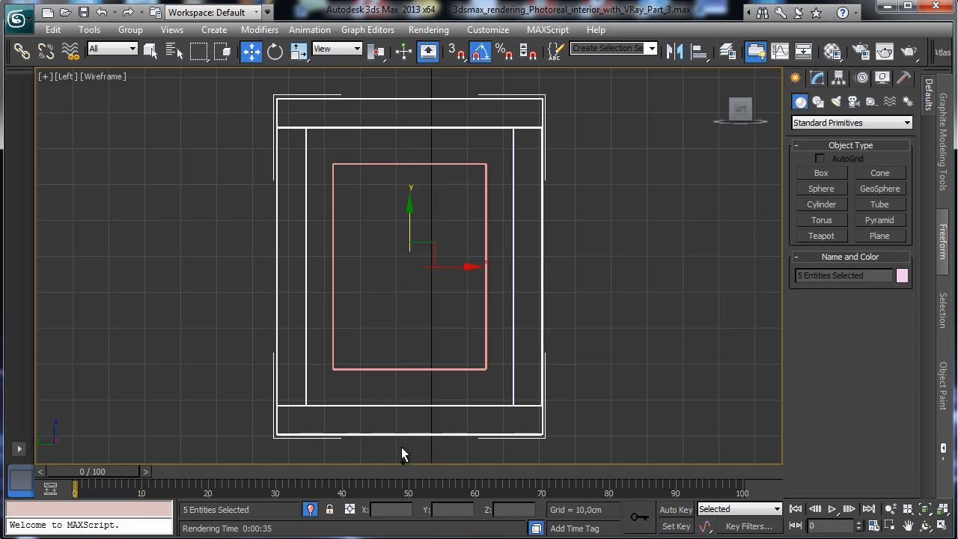
left_click(332, 440, "alt")
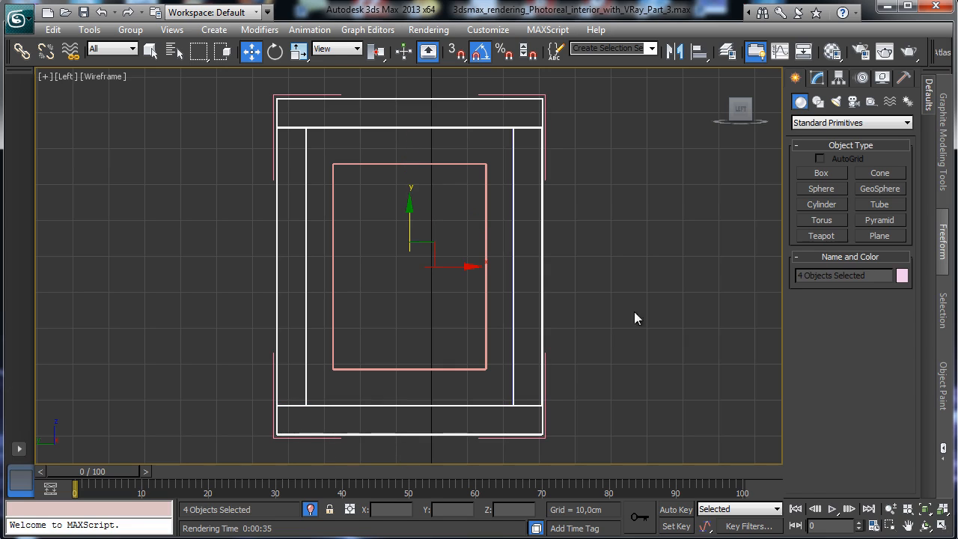
Step: Add a shared Edit Poly modifier to the four frame pieces and enter Vertex level
left_click(816, 78)
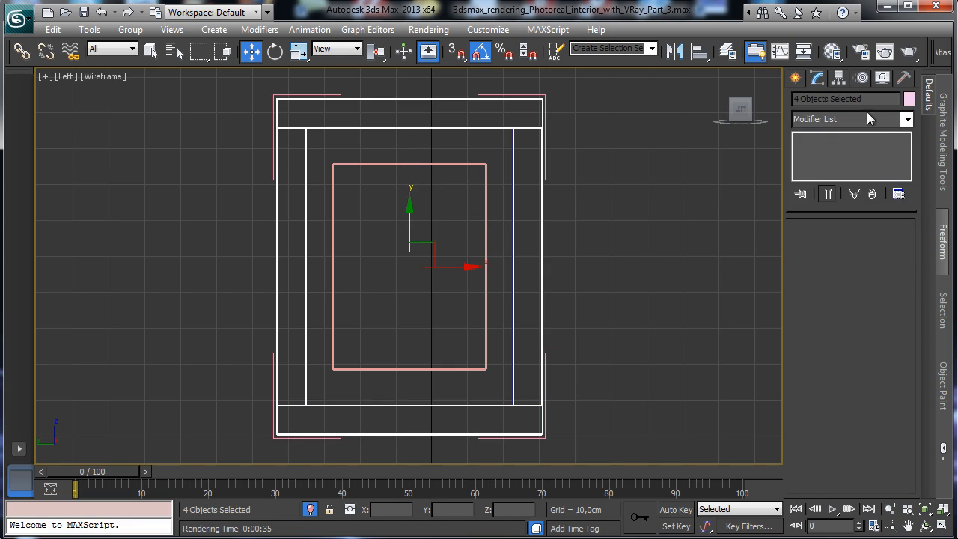
left_click(907, 121)
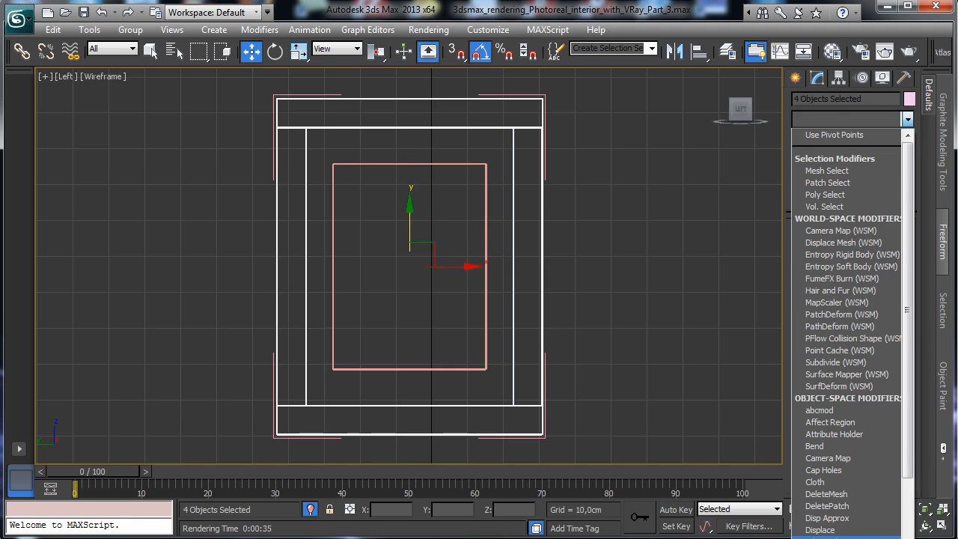
left_click(823, 536)
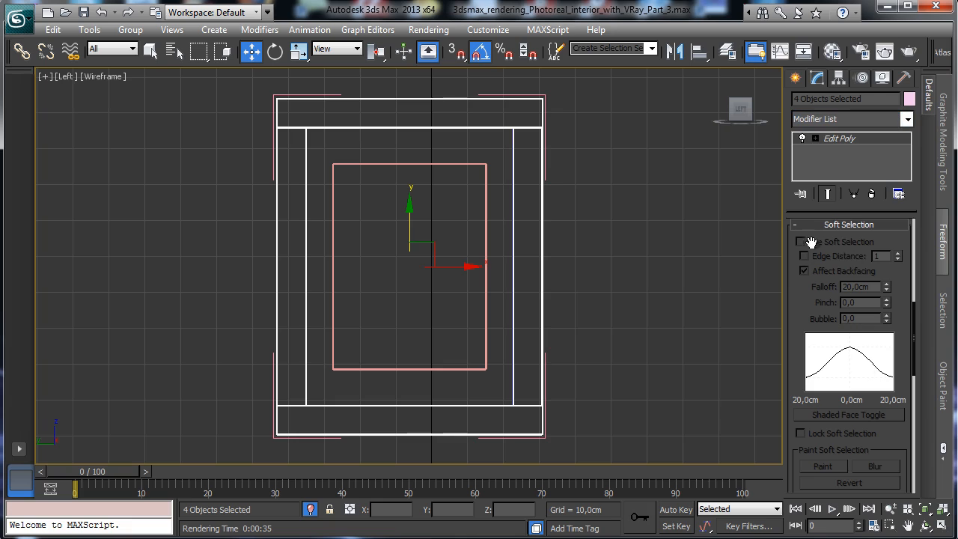
left_click(815, 139)
left_click(843, 150)
Step: Scale the frame's outermost upper and lower vertices toward each other vertically to about 93 percent
left_click_drag(245, 80, 579, 102)
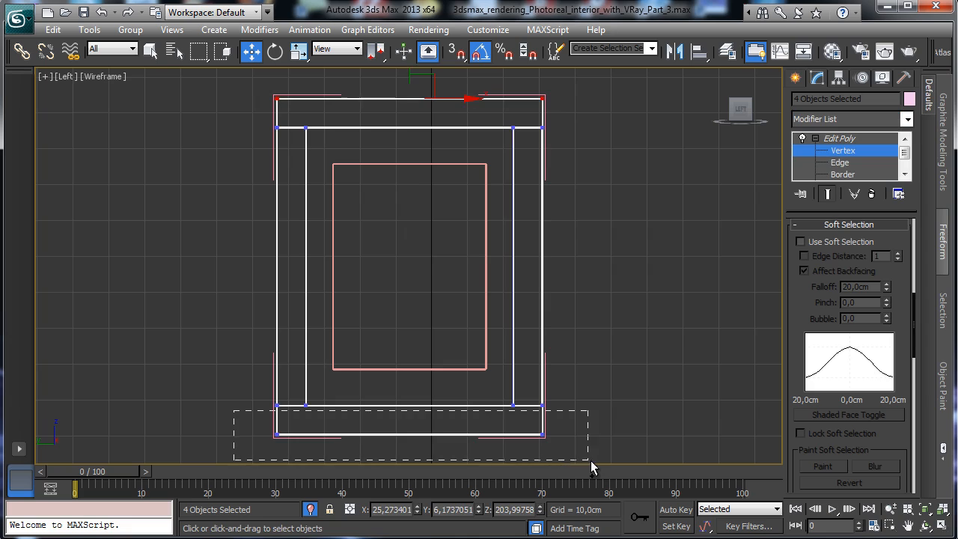
left_click_drag(590, 460, 590, 460, "ctrl")
left_click_drag(298, 51, 300, 98)
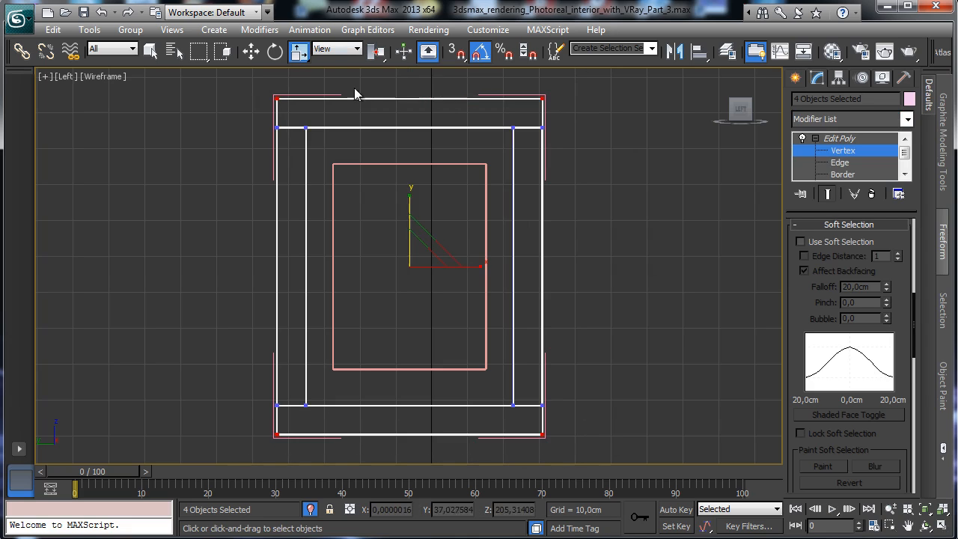
left_click_drag(407, 197, 407, 202)
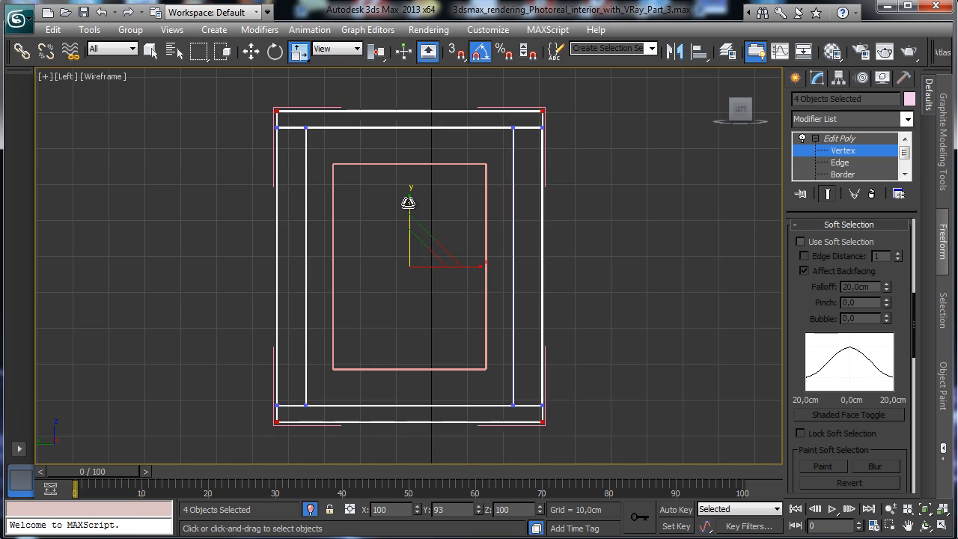
Step: Scale the frame's outer side vertices inward horizontally to thin the side pieces, and leave Vertex level
left_click_drag(540, 81, 586, 435)
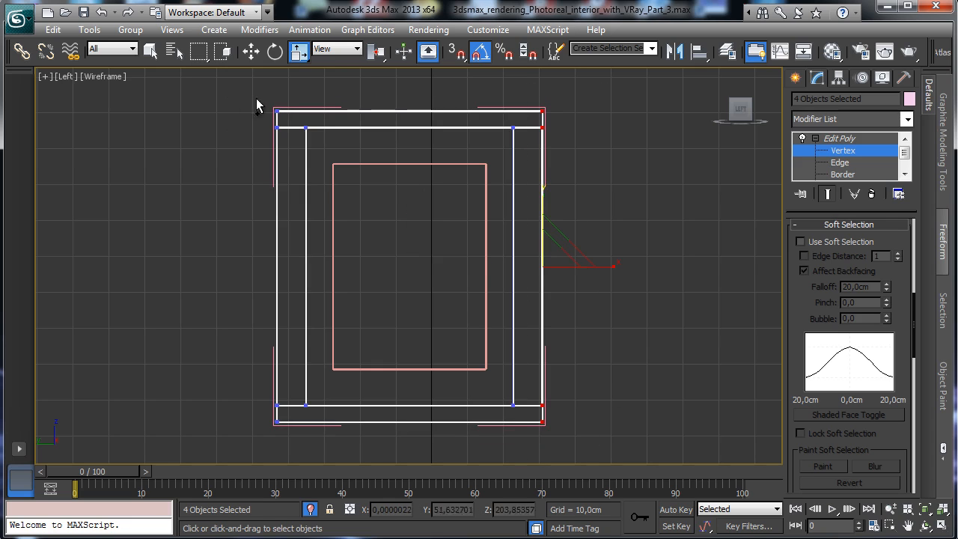
left_click_drag(251, 91, 289, 446, "ctrl")
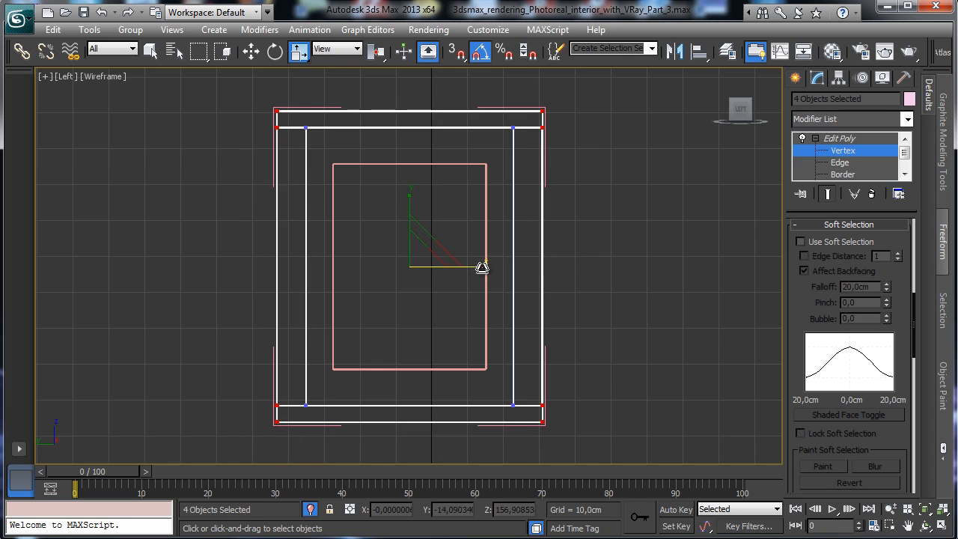
left_click_drag(481, 267, 476, 284)
left_click(853, 151)
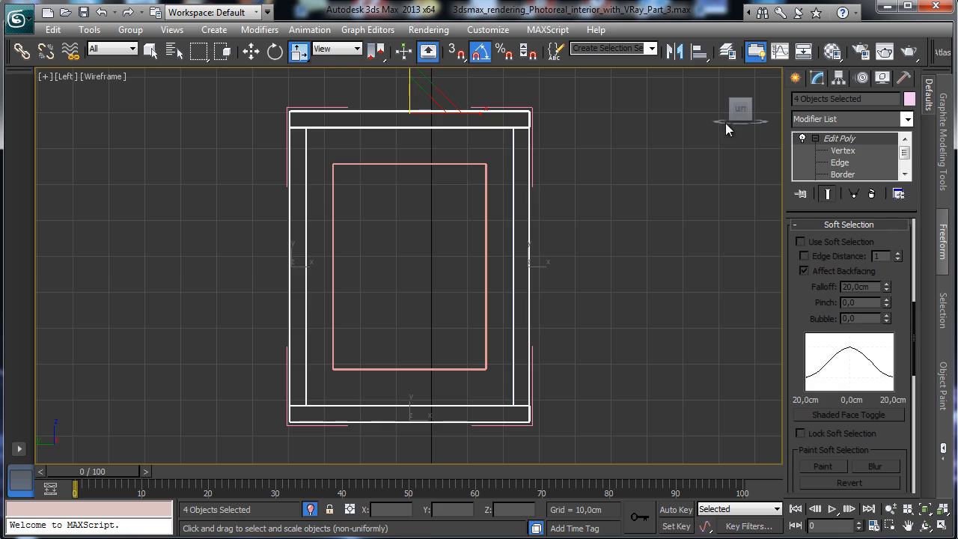
Step: Restore the four-view layout, select the copied frame's inner picture, and load its Art 1 material into an empty Material Editor slot
left_click(648, 215)
key("alt+w")
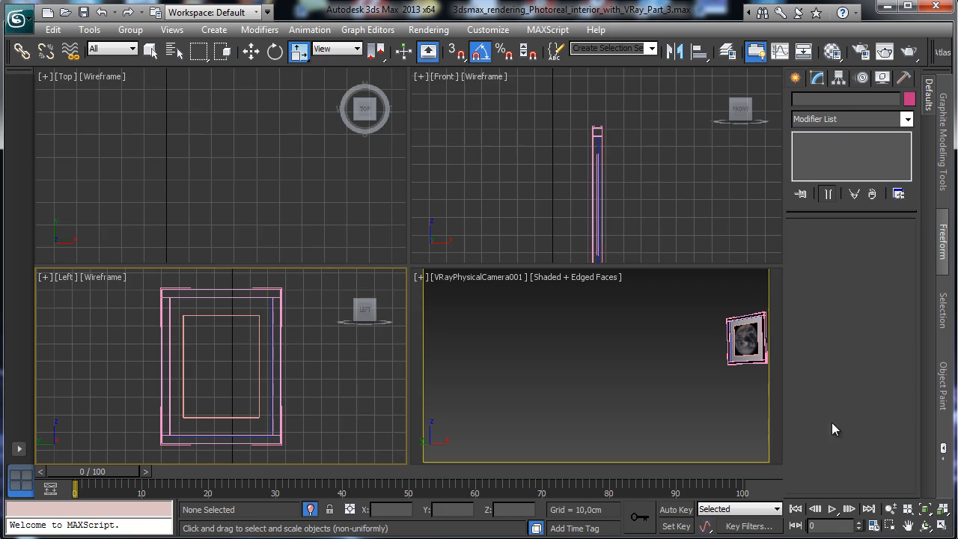
left_click(750, 339)
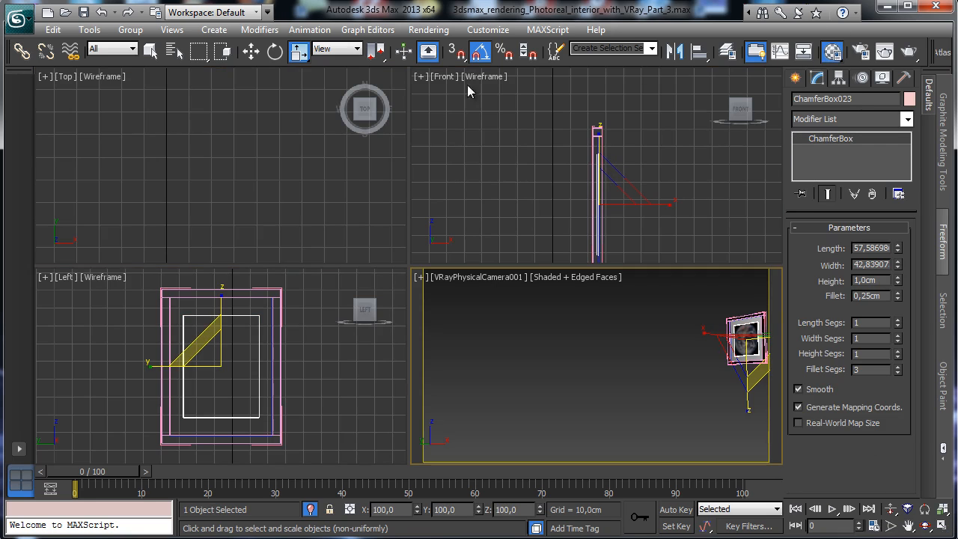
key("m")
left_click(257, 185)
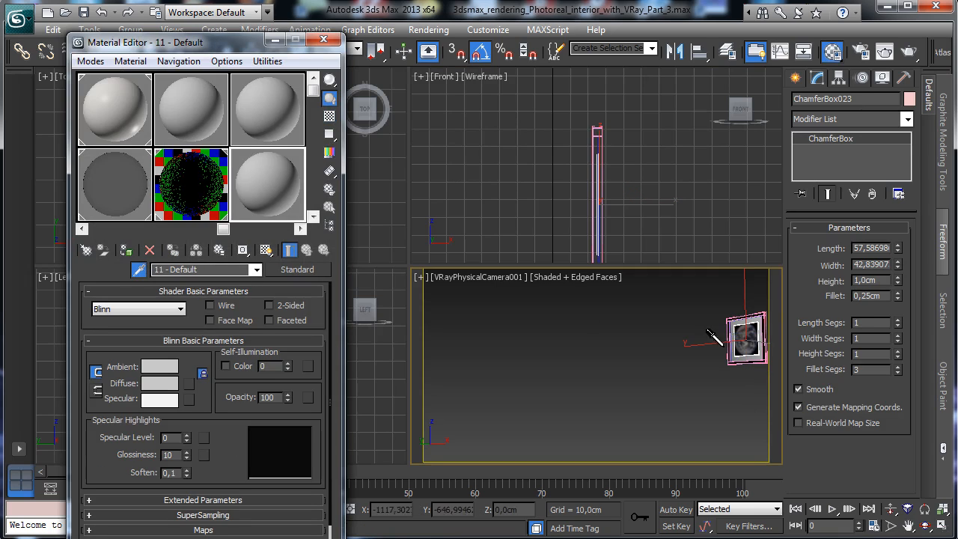
left_click(740, 335)
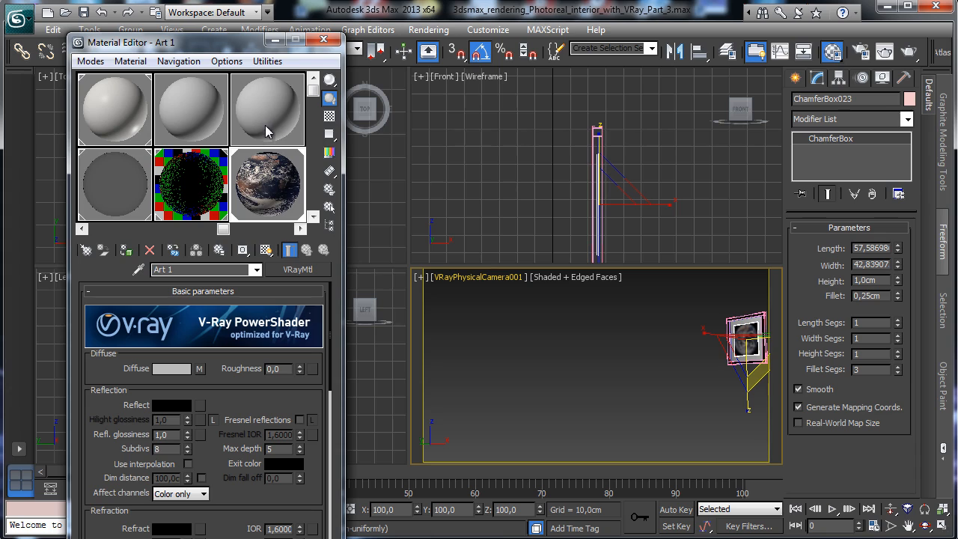
Step: Duplicate the Art 1 material into another slot, rename the duplicate Art 2, and assign it to the selected inner picture
left_click(282, 118)
left_click(241, 216)
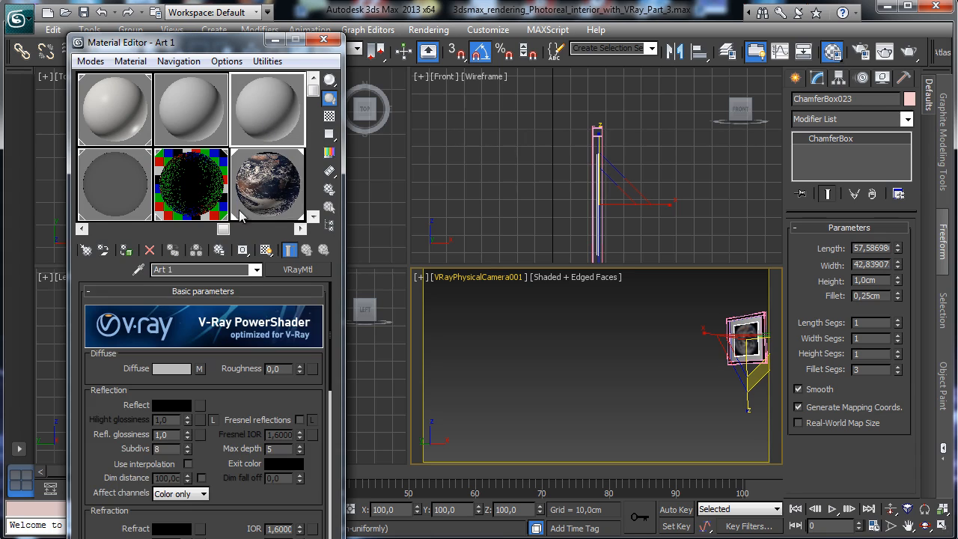
left_click_drag(241, 216, 266, 112)
key("BackSpace")
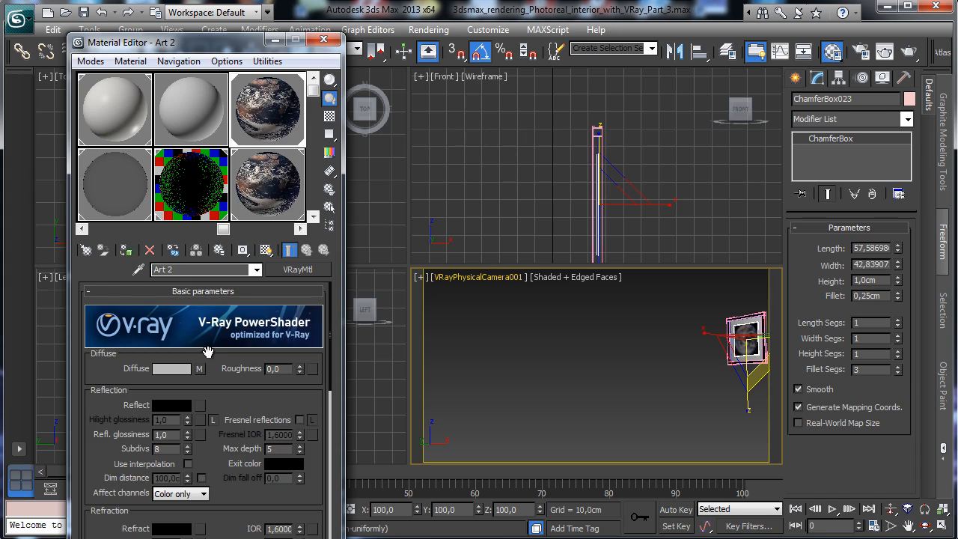
Step: Replace the Art 2 material's diffuse bitmap with KOPIPI.JPG from the Maps\Backgrounds folder
left_click(199, 369)
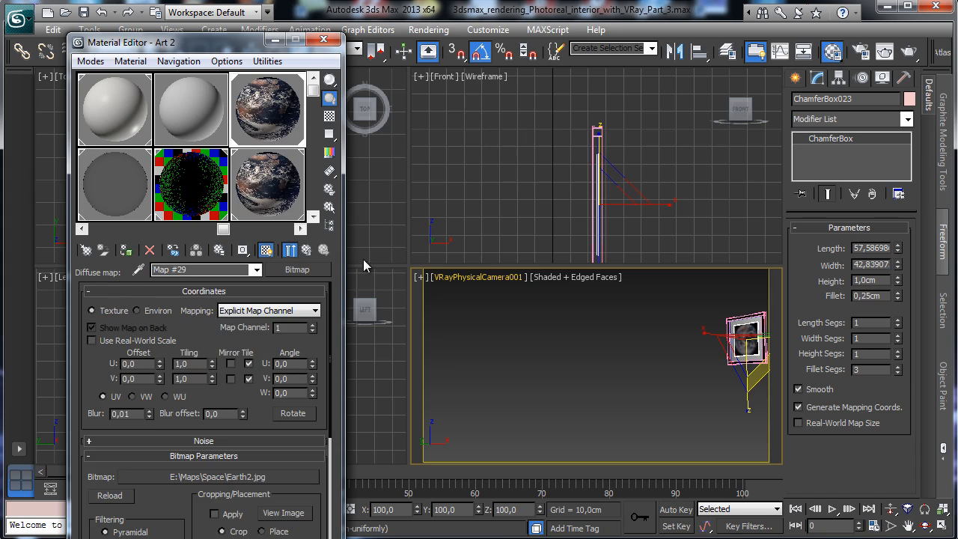
left_click(219, 479)
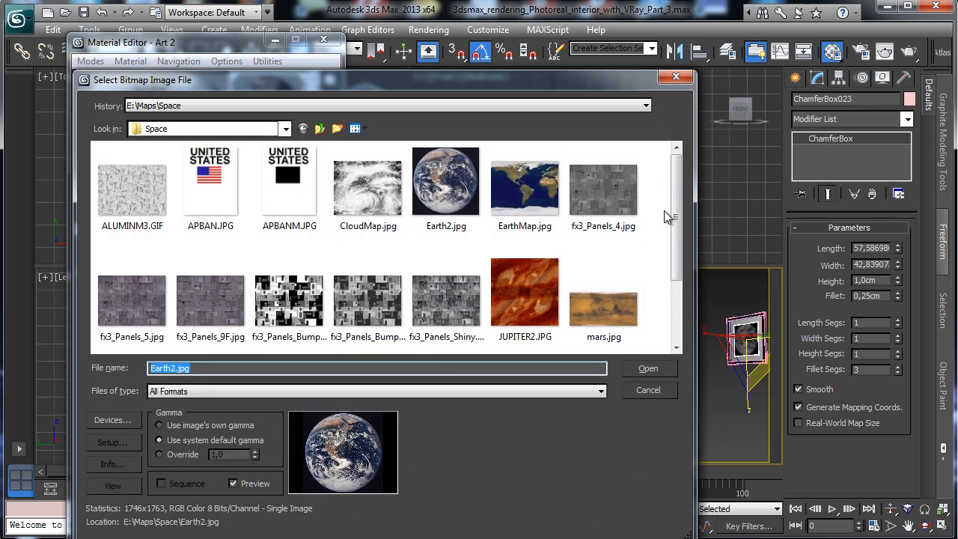
left_click(304, 128)
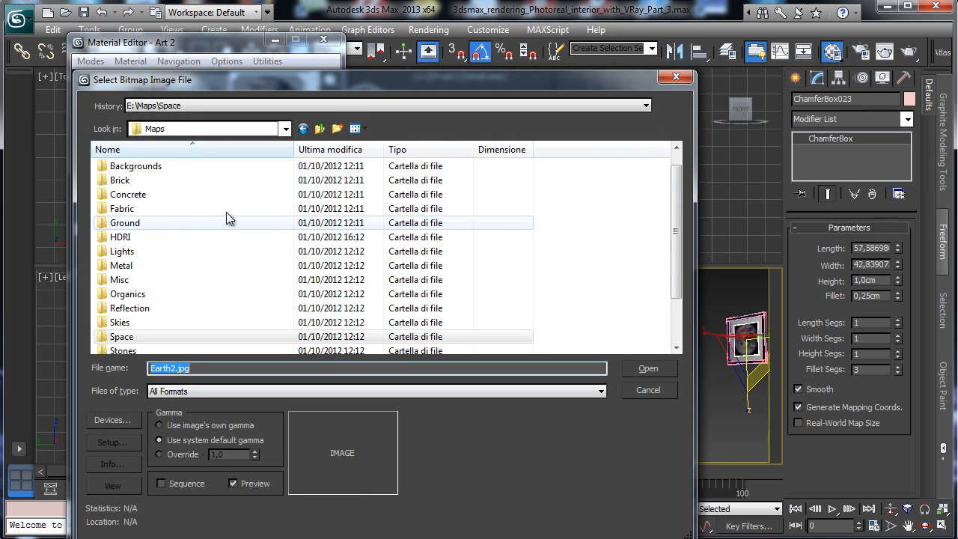
mouse_move(677, 187)
left_mouse_down()
mouse_move(660, 231)
mouse_move(675, 179)
left_mouse_up()
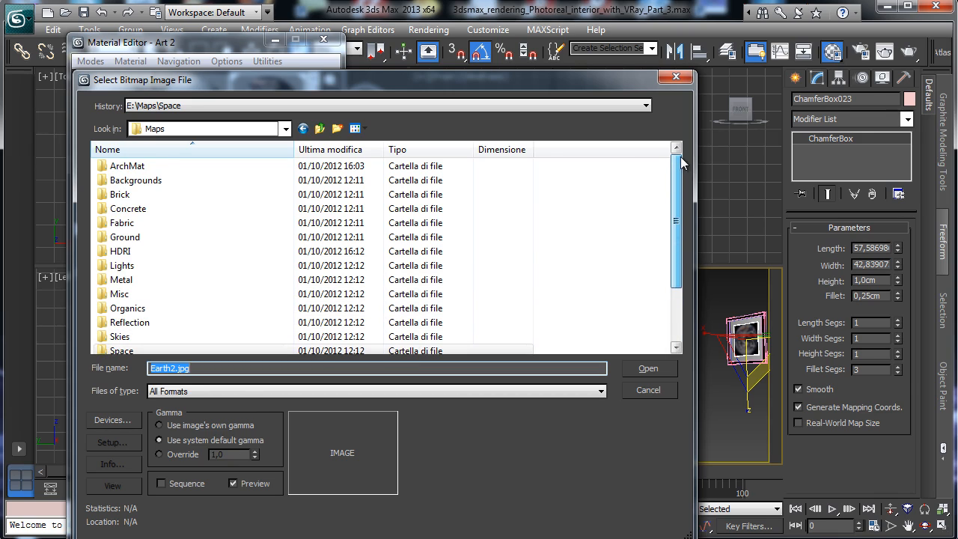
double_click(153, 182)
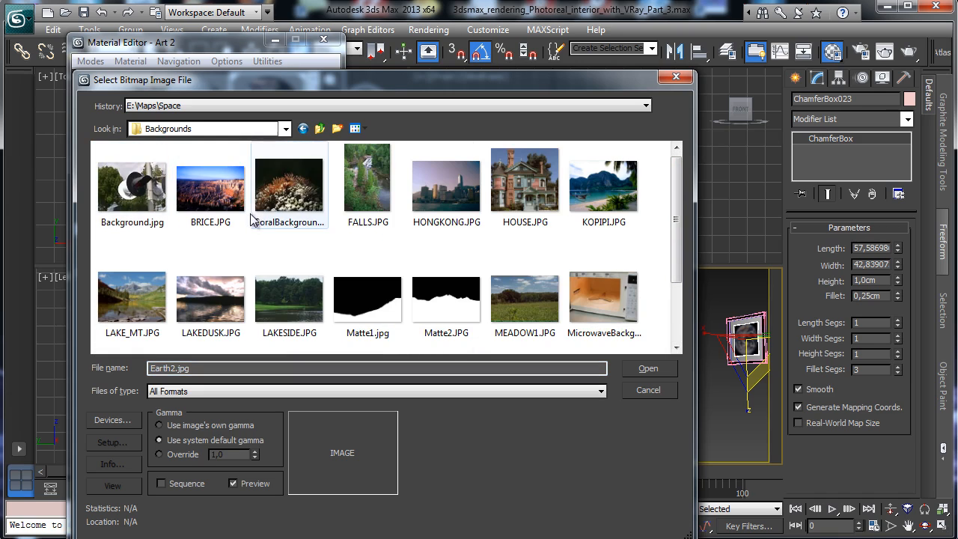
left_click(226, 206)
left_click(605, 204)
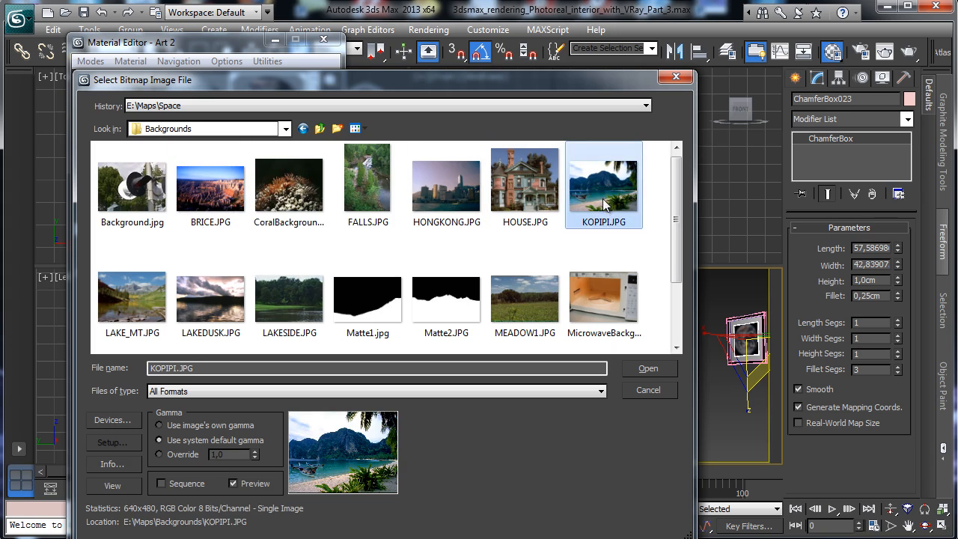
left_click(648, 368)
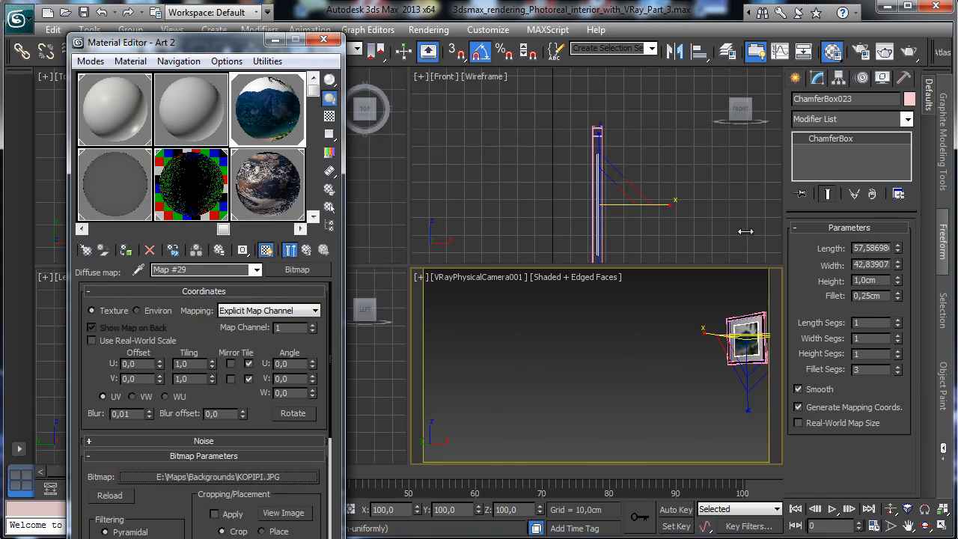
Step: Set the diffuse bitmap's W angle to 90 so the image is turned on the inner picture
type("9")
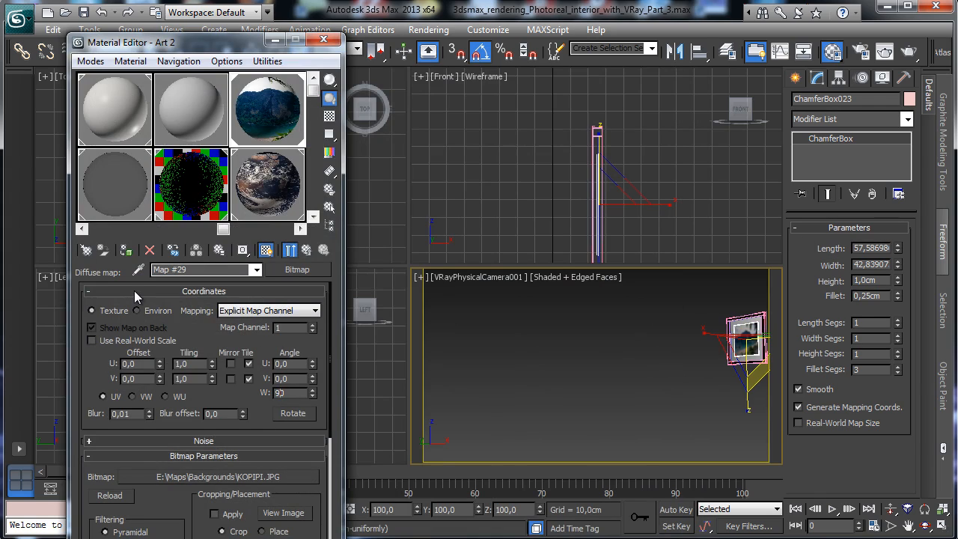
type("0")
key("Return")
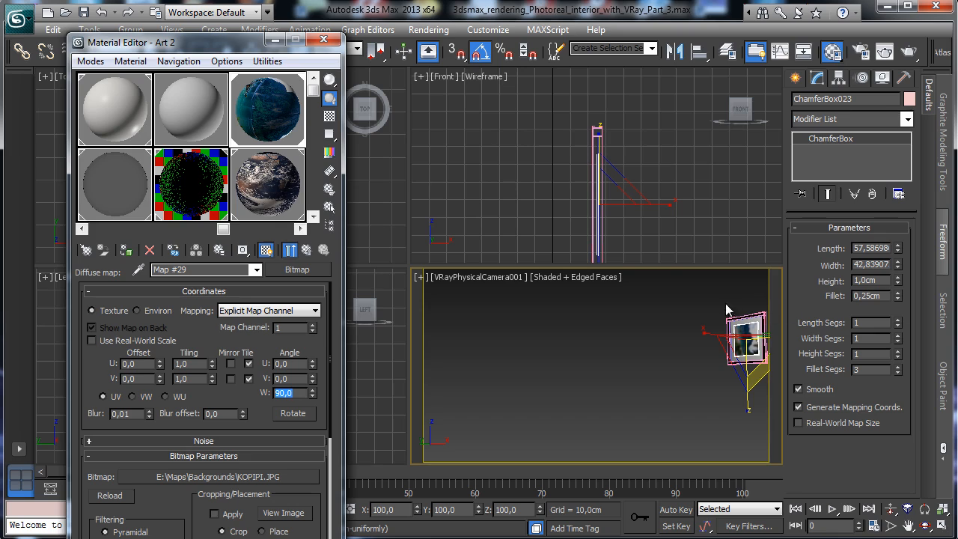
Step: Close the Art_002 group, enlarge the camera view, minimize the Material Editor, and rotate the framed picture 90 degrees into landscape orientation
left_click(131, 29)
left_click(143, 100)
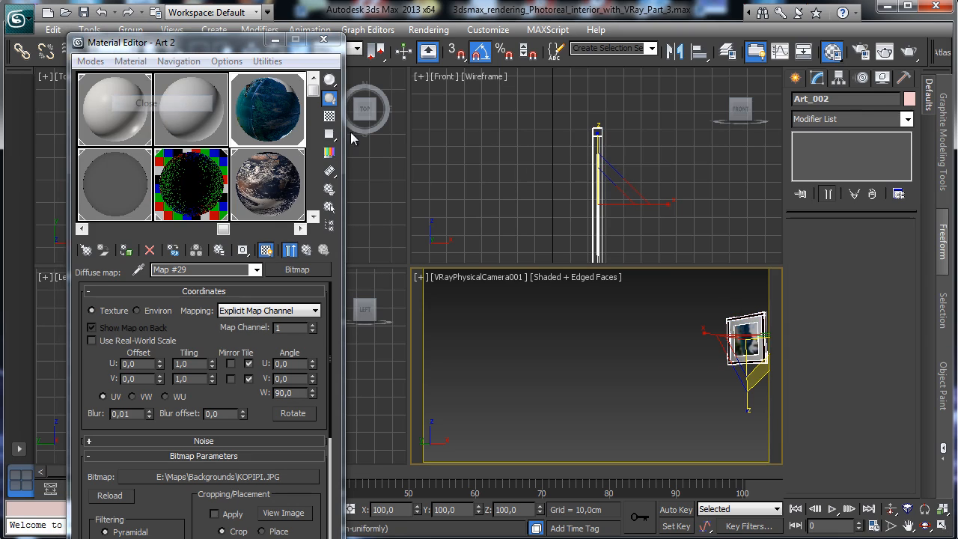
left_click(942, 525)
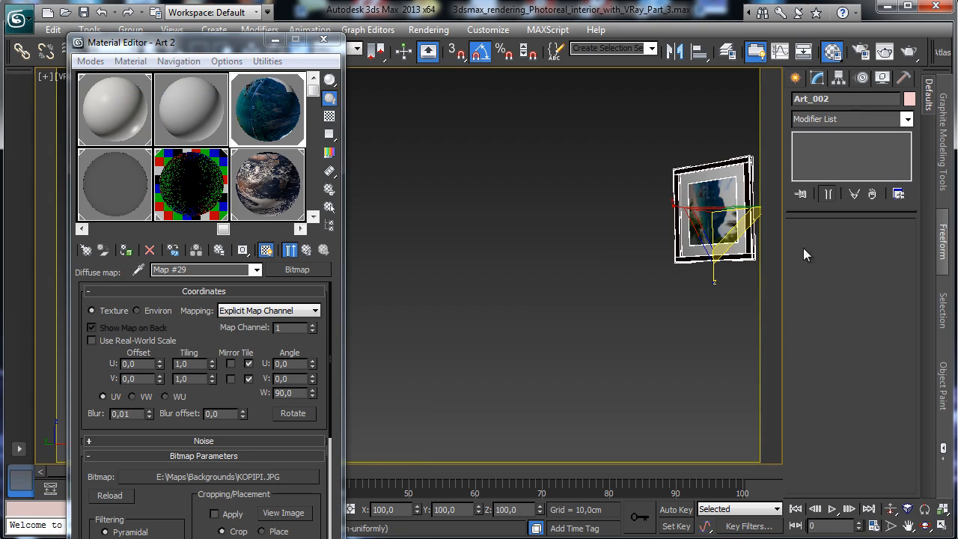
left_click(276, 40)
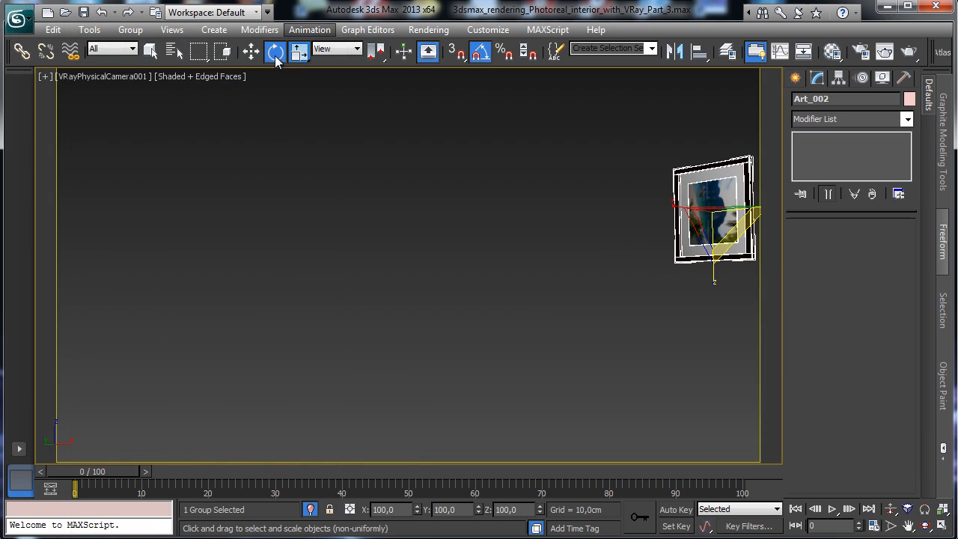
left_click(276, 53)
left_click_drag(730, 267, 791, 239)
left_click(632, 191)
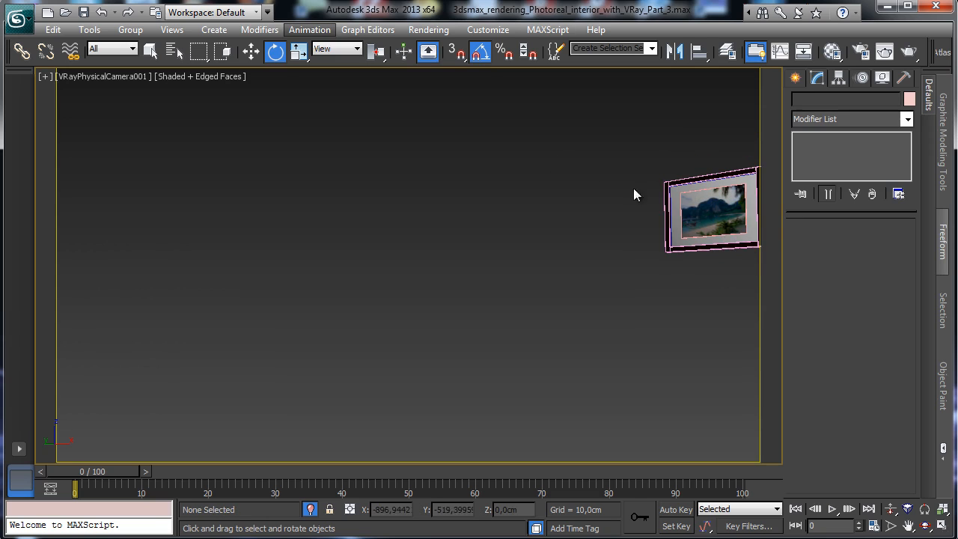
Step: Exit isolation mode and raise the landscape picture Art_002 on the wall to a Z position of about 182 cm
left_click(310, 509)
left_click(715, 208)
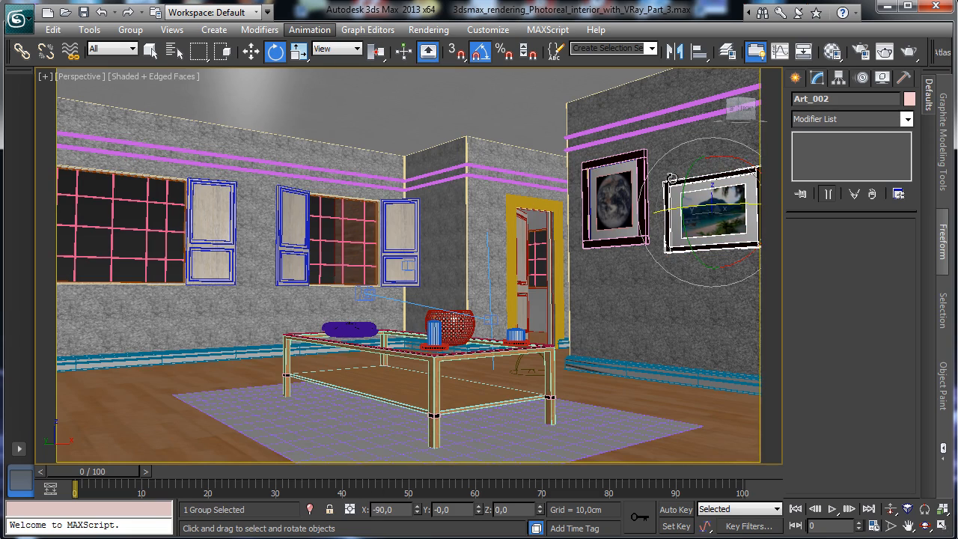
key("w")
left_click_drag(711, 162, 717, 131)
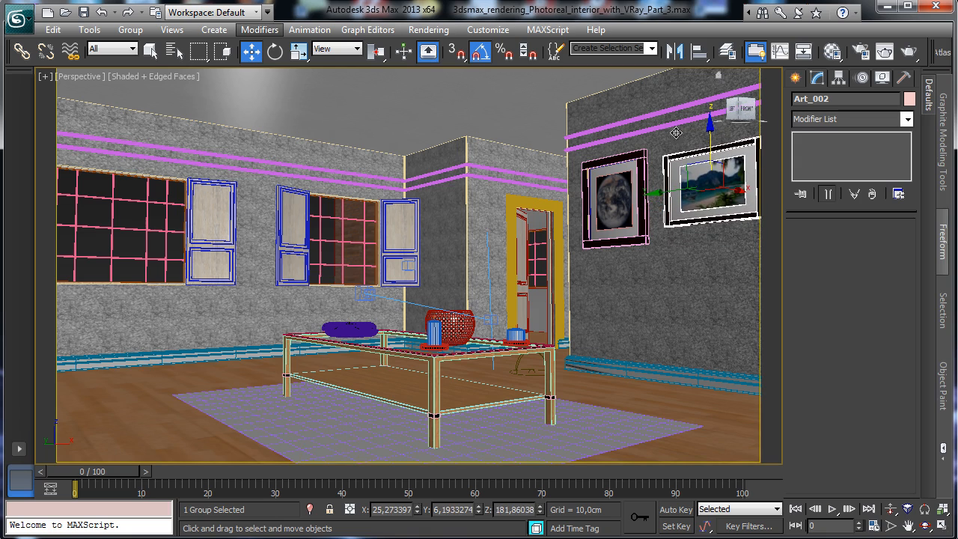
Step: Close the Art_1 group of the Earth picture and scale the whole frame down uniformly
left_click(605, 172)
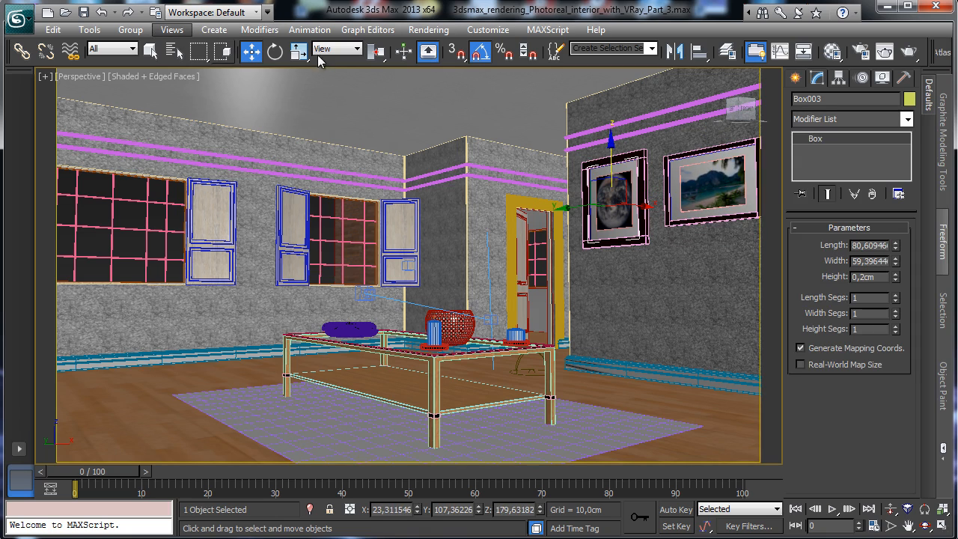
left_click(628, 155)
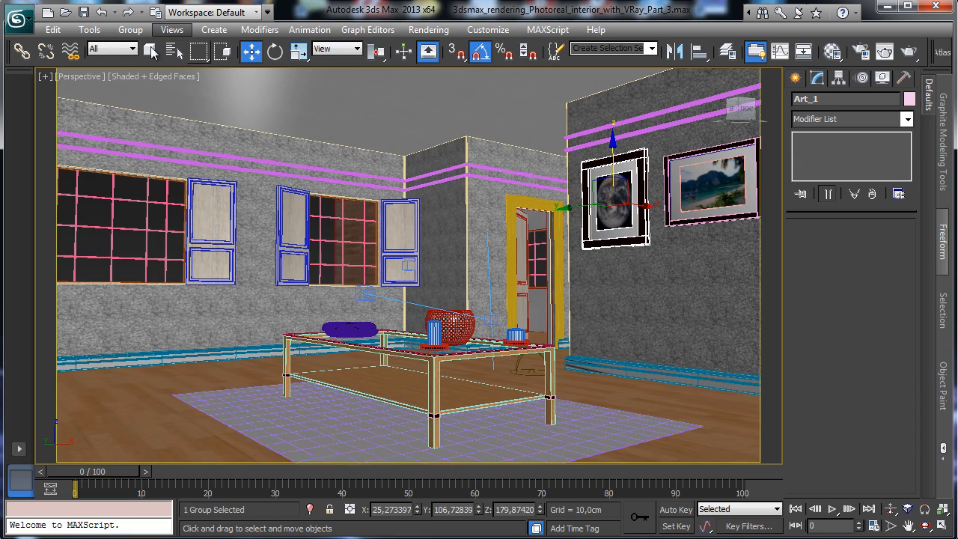
left_click(298, 50)
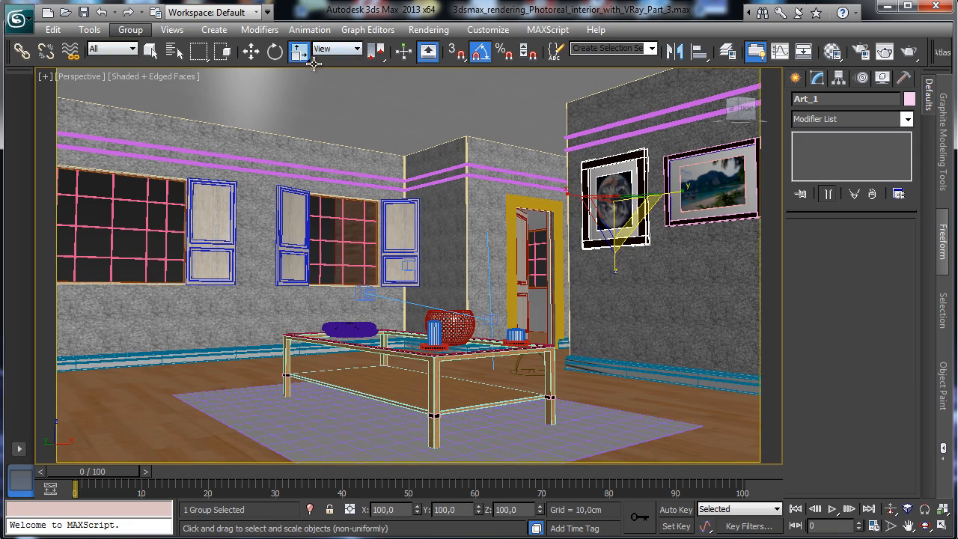
left_click_drag(623, 208, 624, 235)
Step: Adjust the pictures' wall spacing: raise the landscape one slightly and place the Earth picture at about Y 108 cm, Z 172 cm
left_click(249, 51)
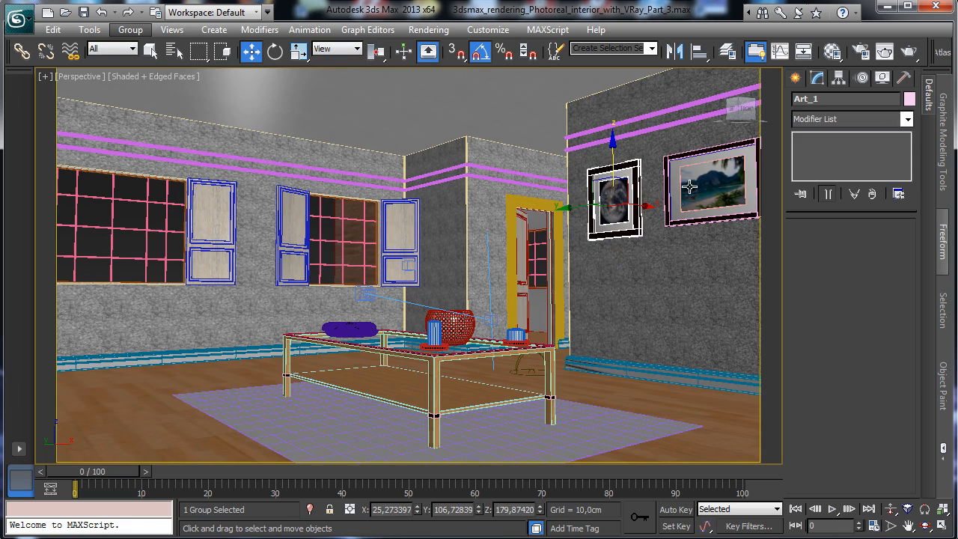
left_click_drag(587, 206, 581, 205)
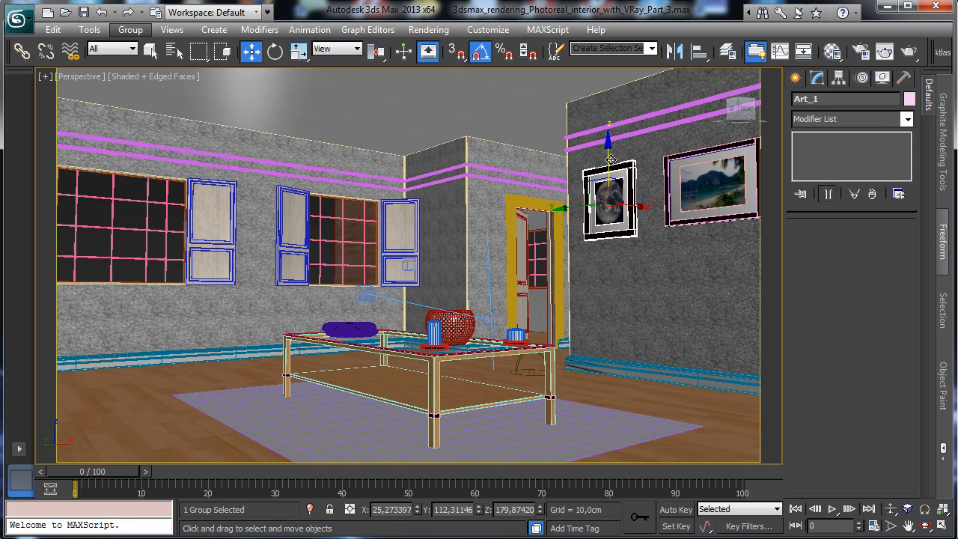
left_click_drag(608, 156, 603, 175)
left_click(699, 172)
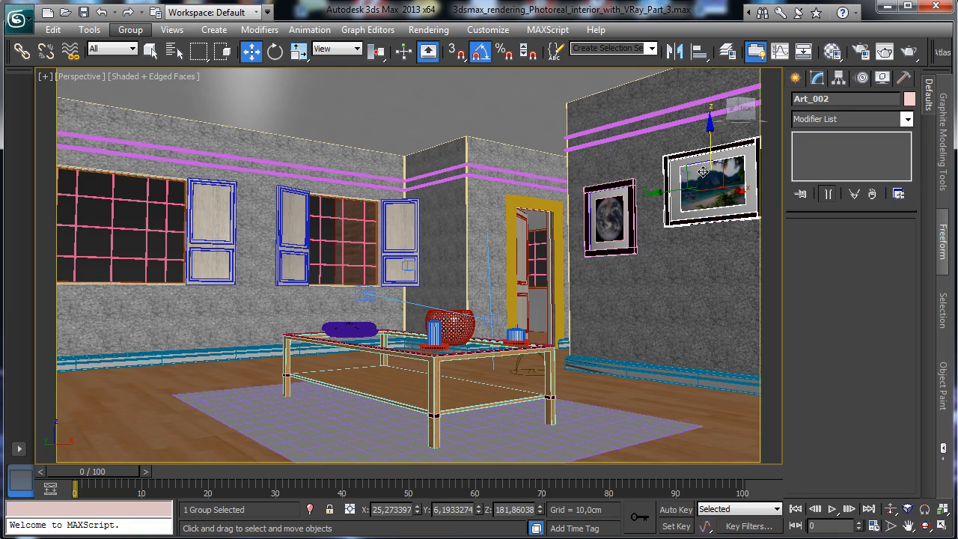
left_click_drag(709, 152, 710, 143)
left_click(600, 191)
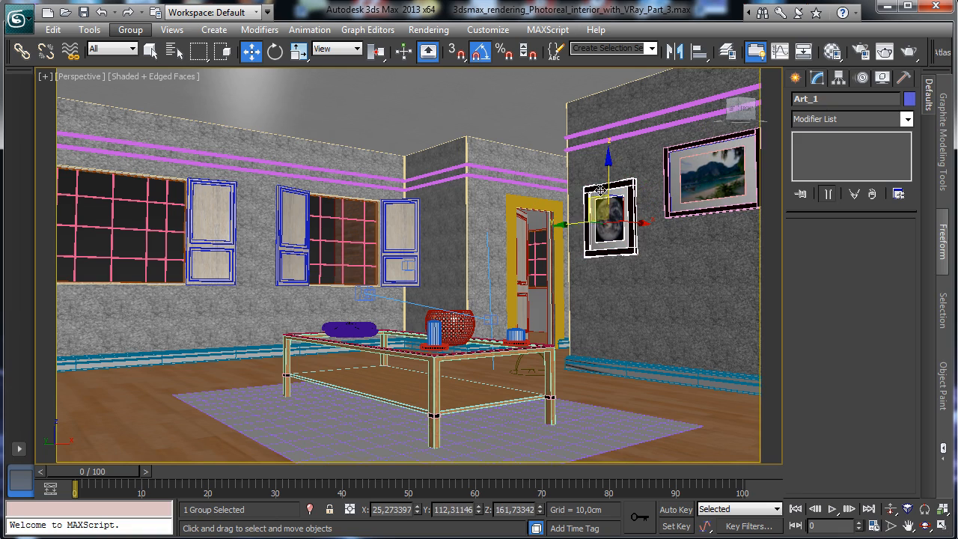
left_click_drag(604, 166, 608, 157)
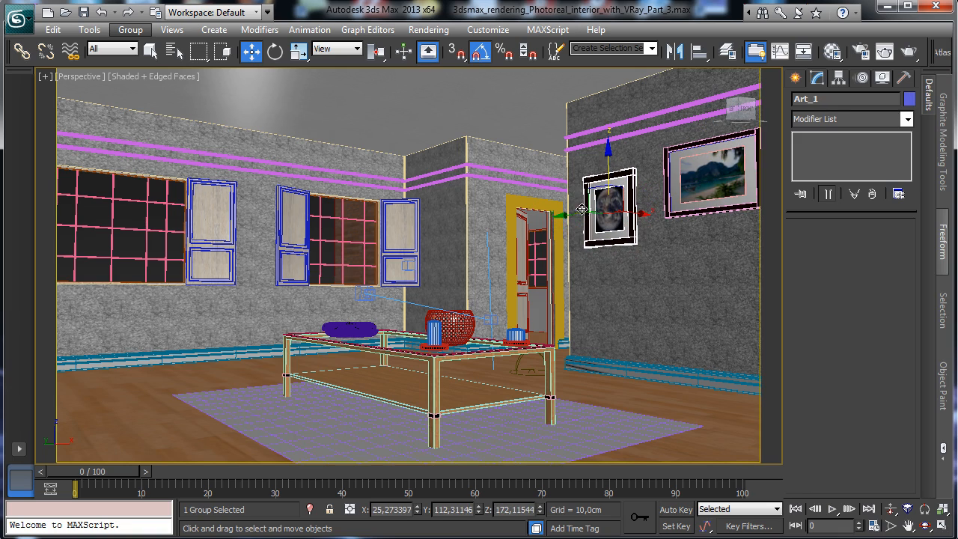
left_click_drag(573, 217, 579, 215)
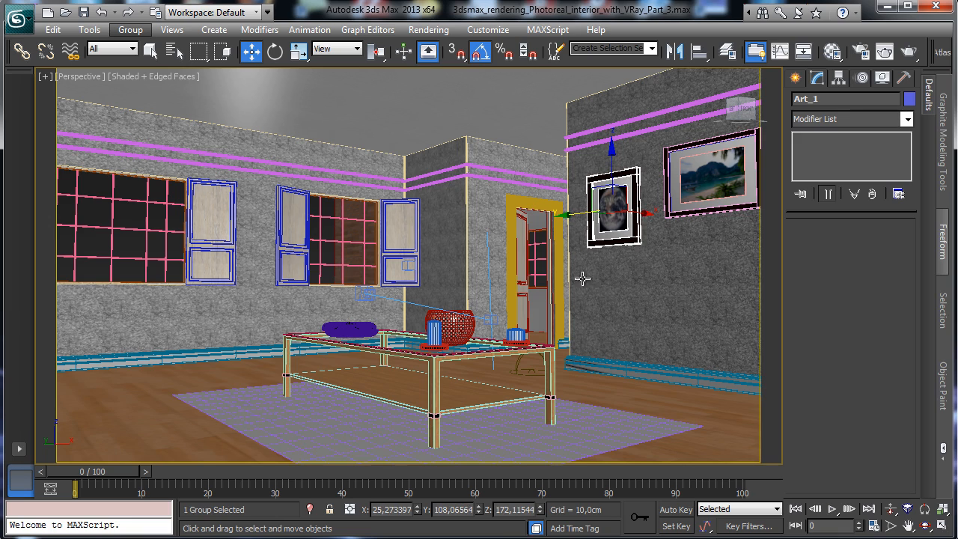
Step: Switch the view to VRayPhysicalCamera001 and render a test image of the room with both pictures
left_click(83, 76)
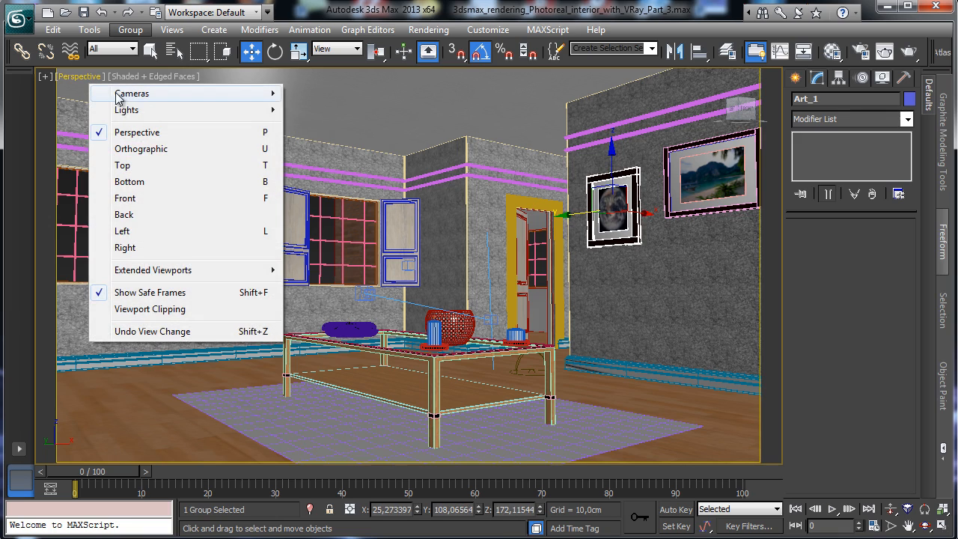
mouse_move(247, 94)
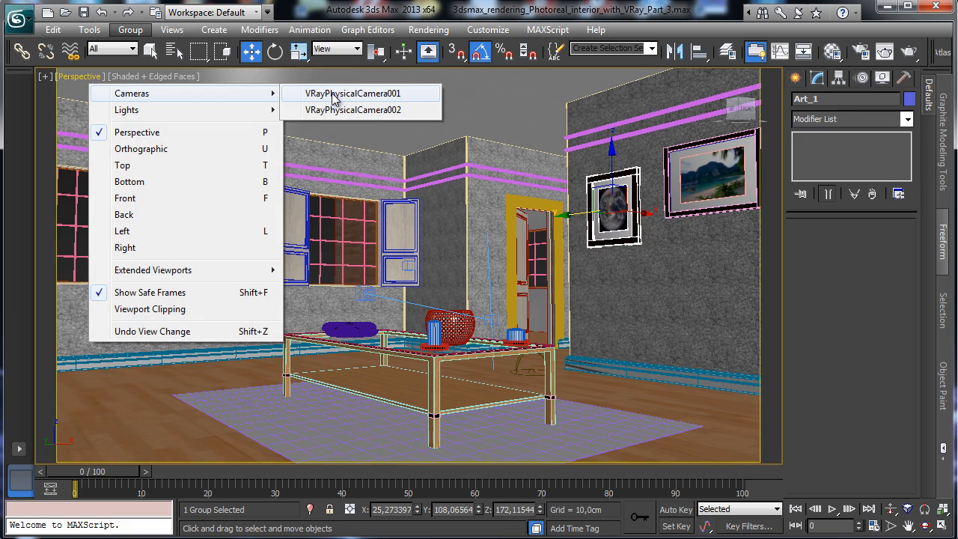
left_click(335, 100)
left_click(857, 51)
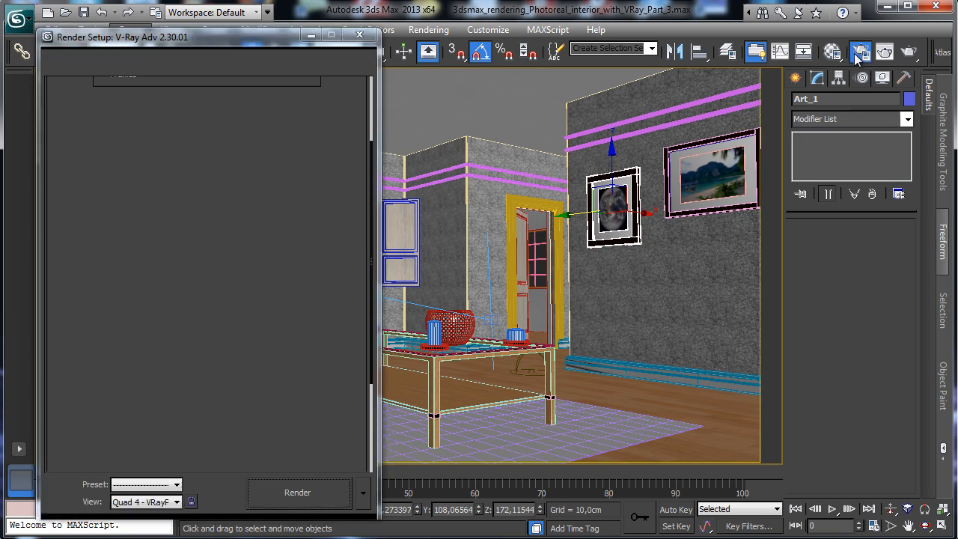
left_click(109, 66)
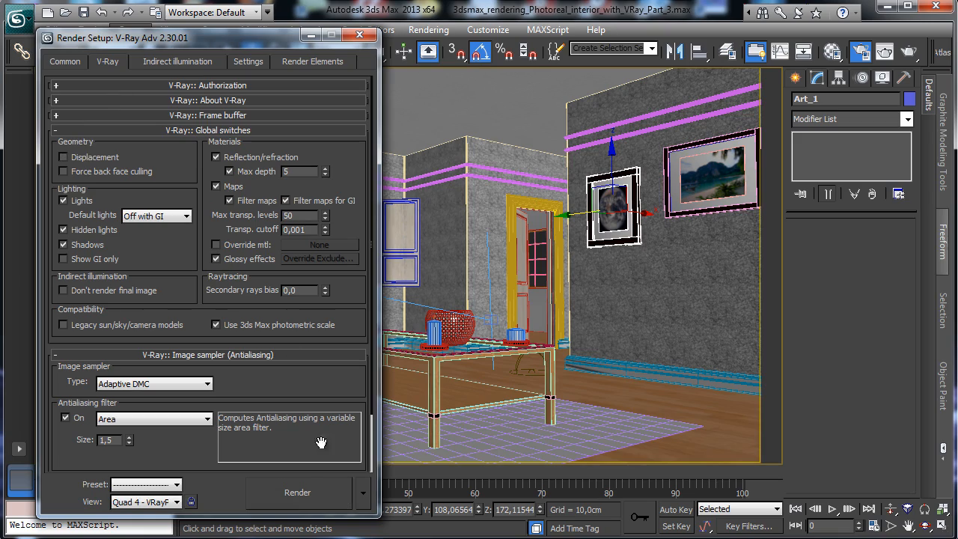
left_click(317, 496)
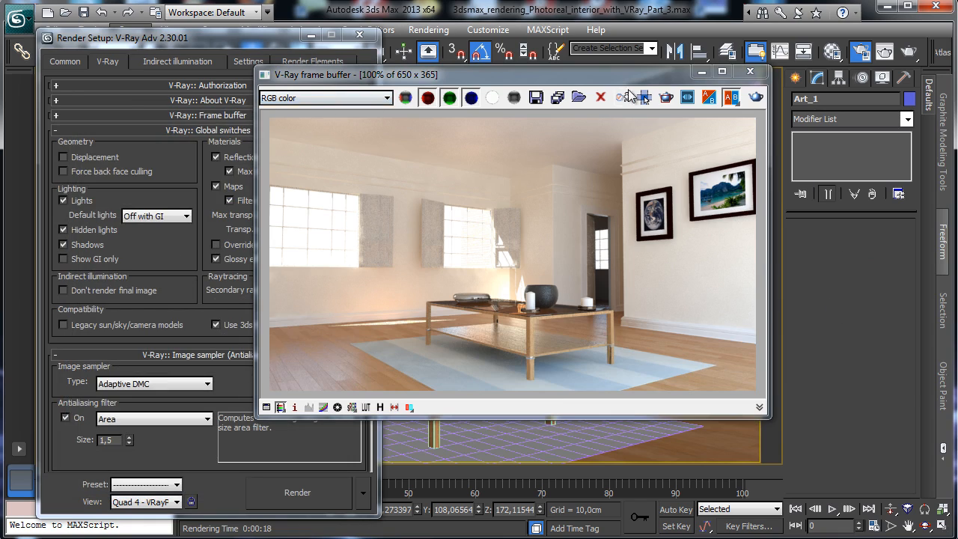
Step: Close the render settings and switch the view to the other V-Ray physical camera, which frames the coffee table up close
left_click_drag(464, 75, 804, 95)
left_click(359, 34)
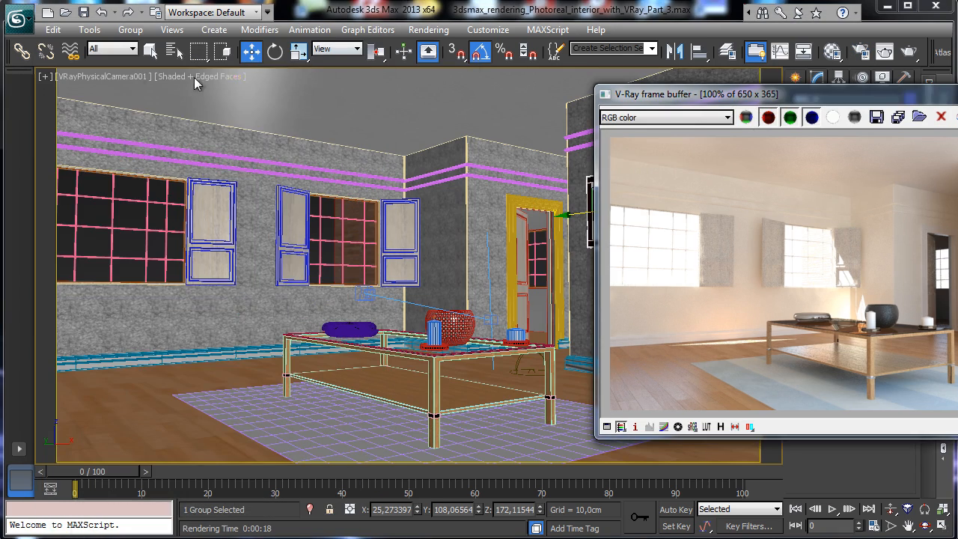
left_click(96, 77)
mouse_move(203, 95)
left_click(351, 112)
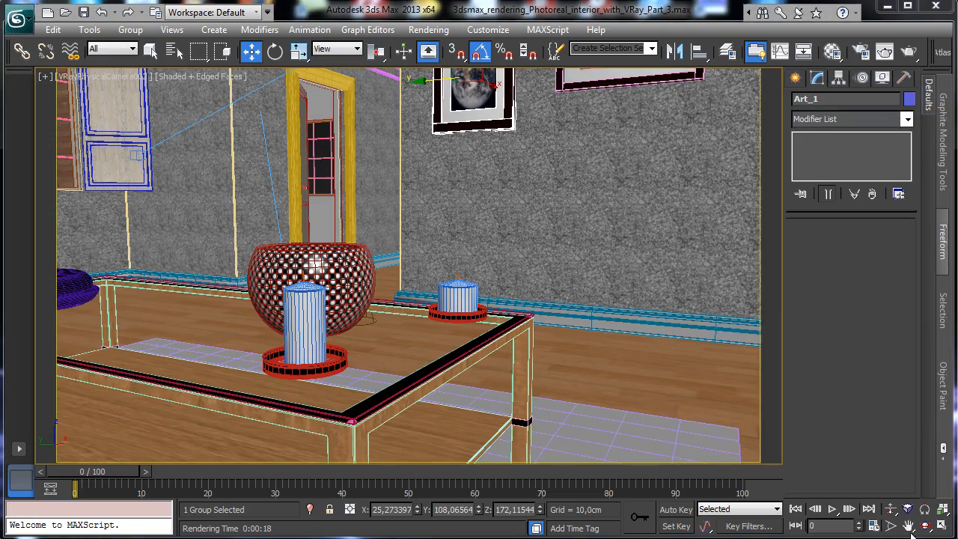
Step: Truck the close-up camera to bring the metal dish, bowl and candles into frame and render a test image
left_click(909, 527)
left_click_drag(324, 321, 492, 341)
left_click(908, 50)
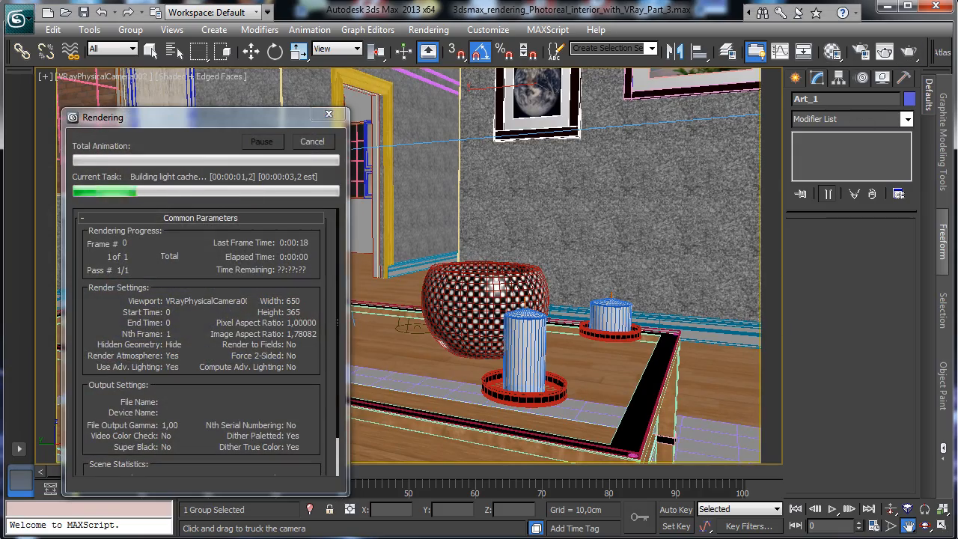
left_click_drag(873, 96, 653, 87)
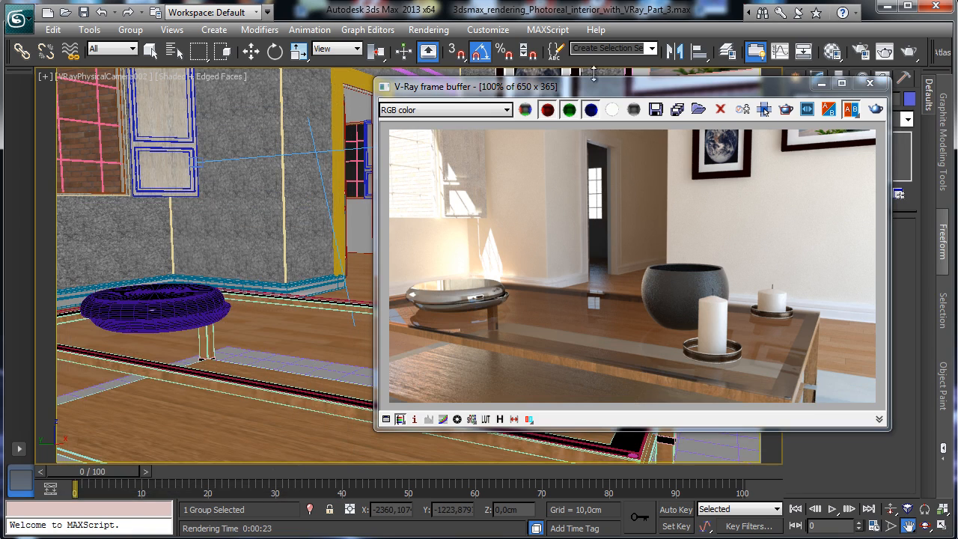
Step: Enable Displacement in the V-Ray global switches and render the coffee table close-up again
left_click(861, 51)
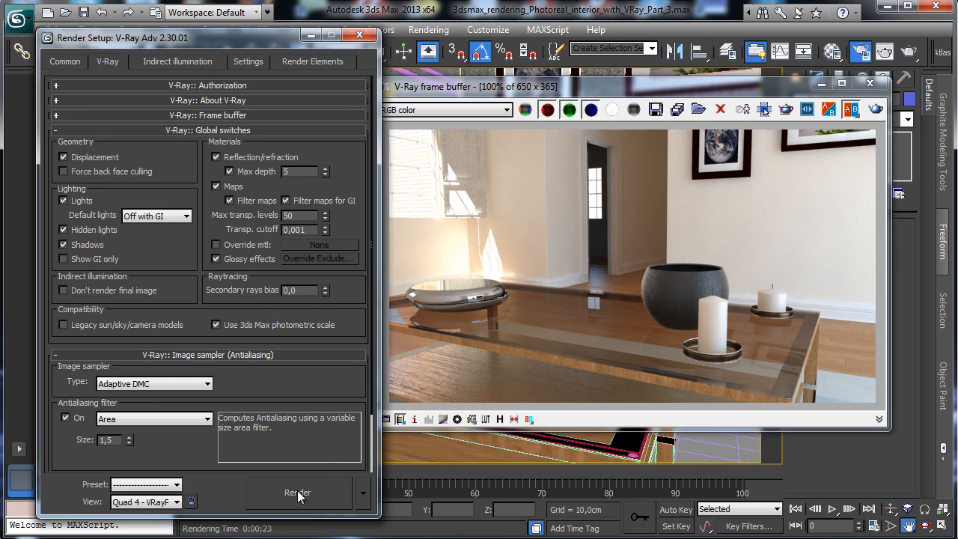
left_click(297, 493)
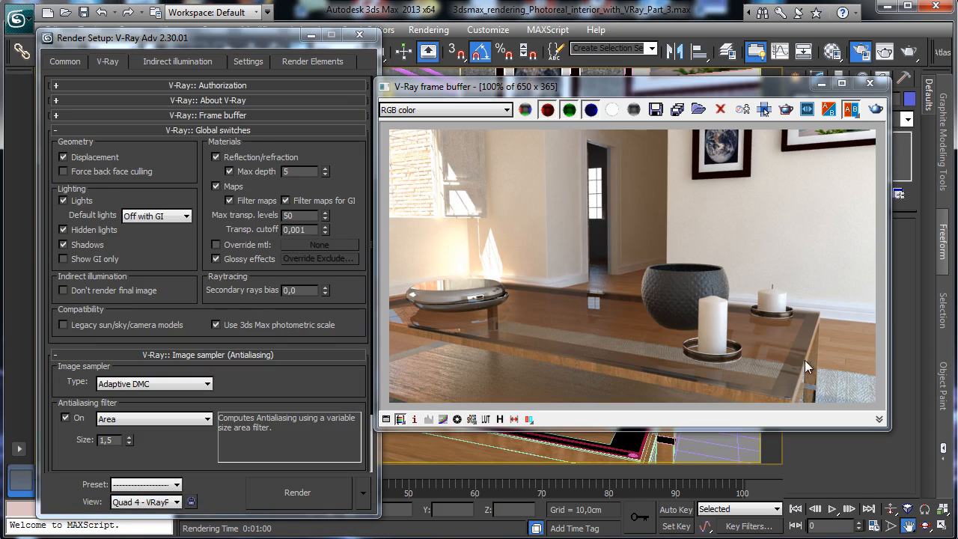